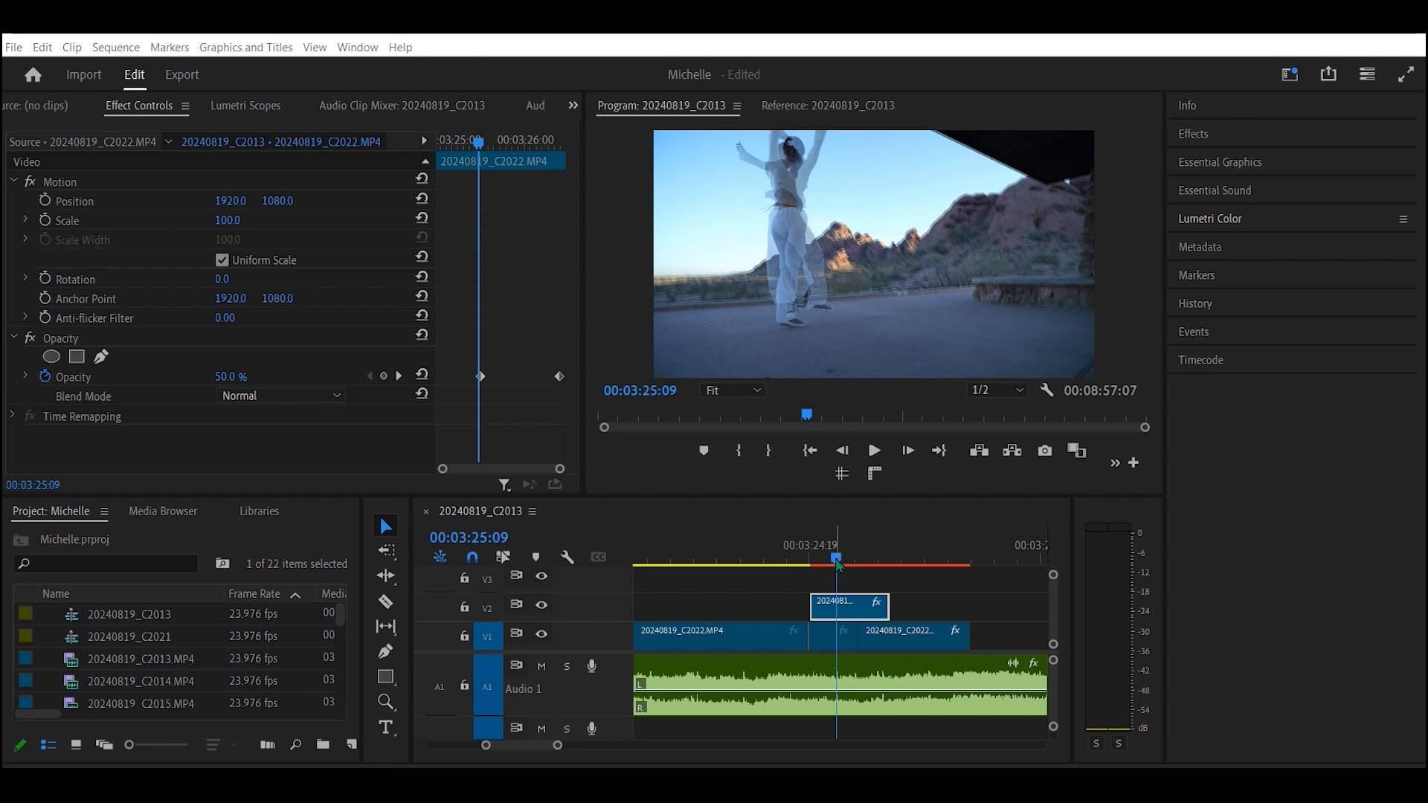
# Step: Scrub through the overlapping 20240819_C2022.MP4 clips on V1 and V2 to examine how the dancer shots blend
pyautogui.moveTo(837, 563); pyautogui.dragTo(897, 565)
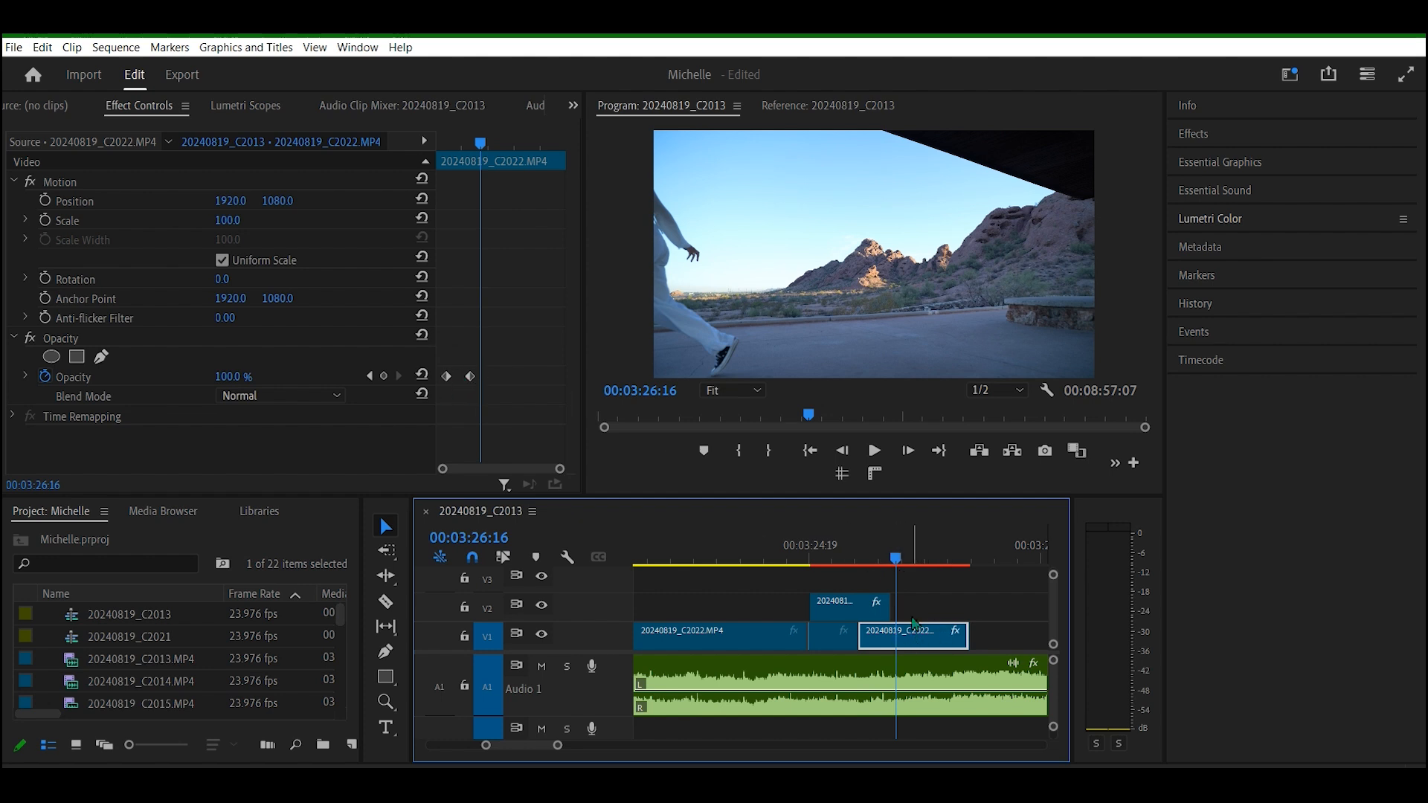
pyautogui.moveTo(898, 569); pyautogui.dragTo(1004, 572)
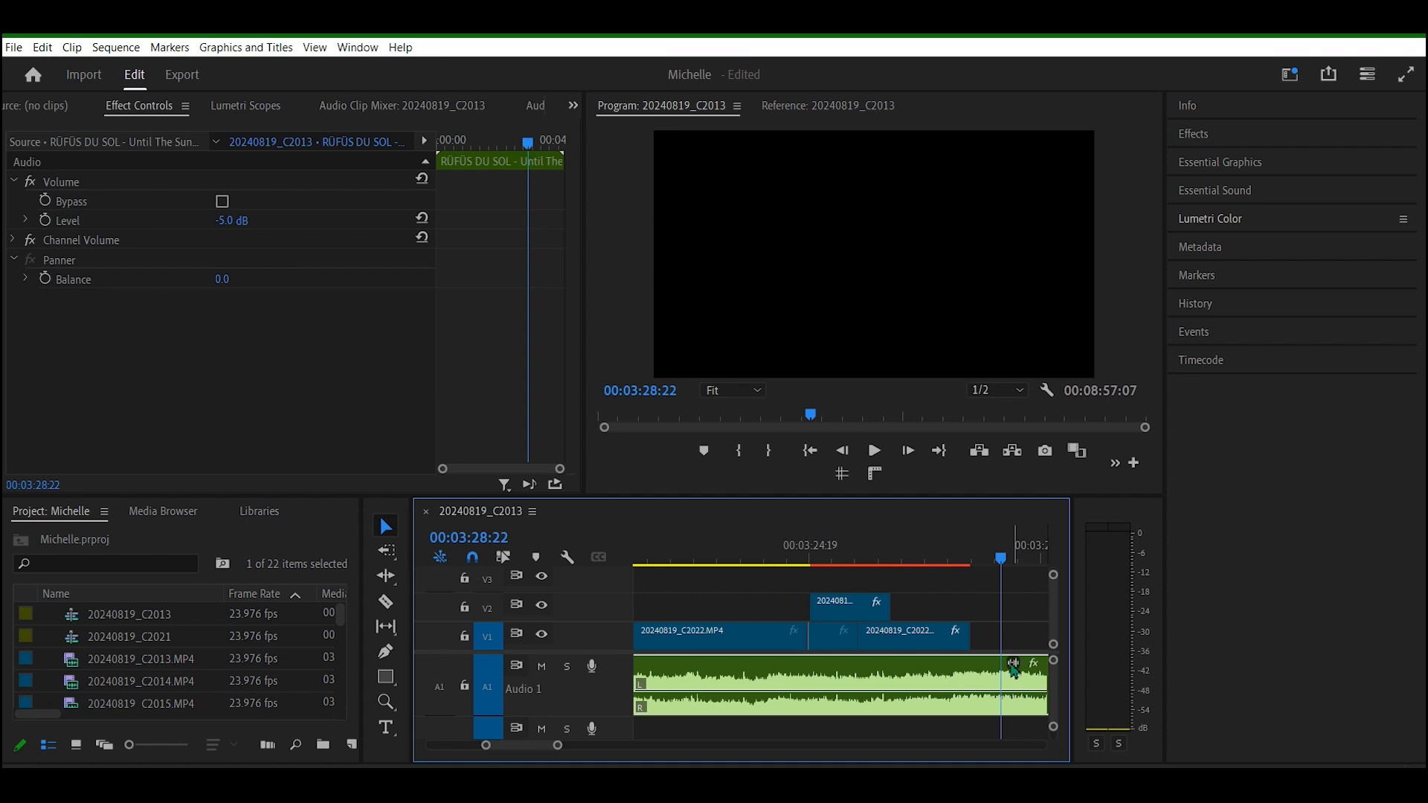
pyautogui.click(998, 560)
pyautogui.moveTo(998, 559); pyautogui.dragTo(827, 585)
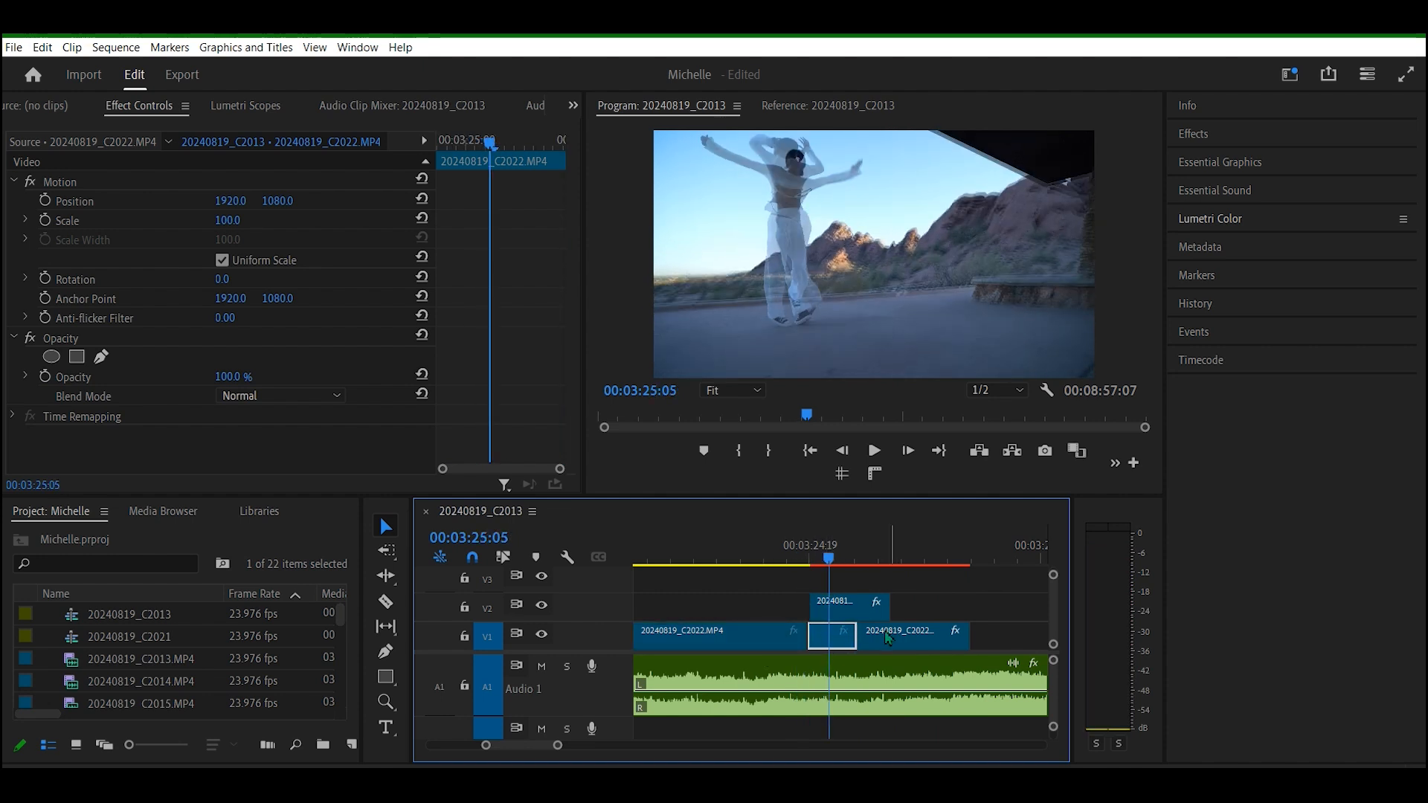
pyautogui.click(819, 560)
pyautogui.moveTo(821, 561); pyautogui.dragTo(832, 563)
pyautogui.moveTo(833, 565); pyautogui.dragTo(825, 571)
pyautogui.click(840, 603)
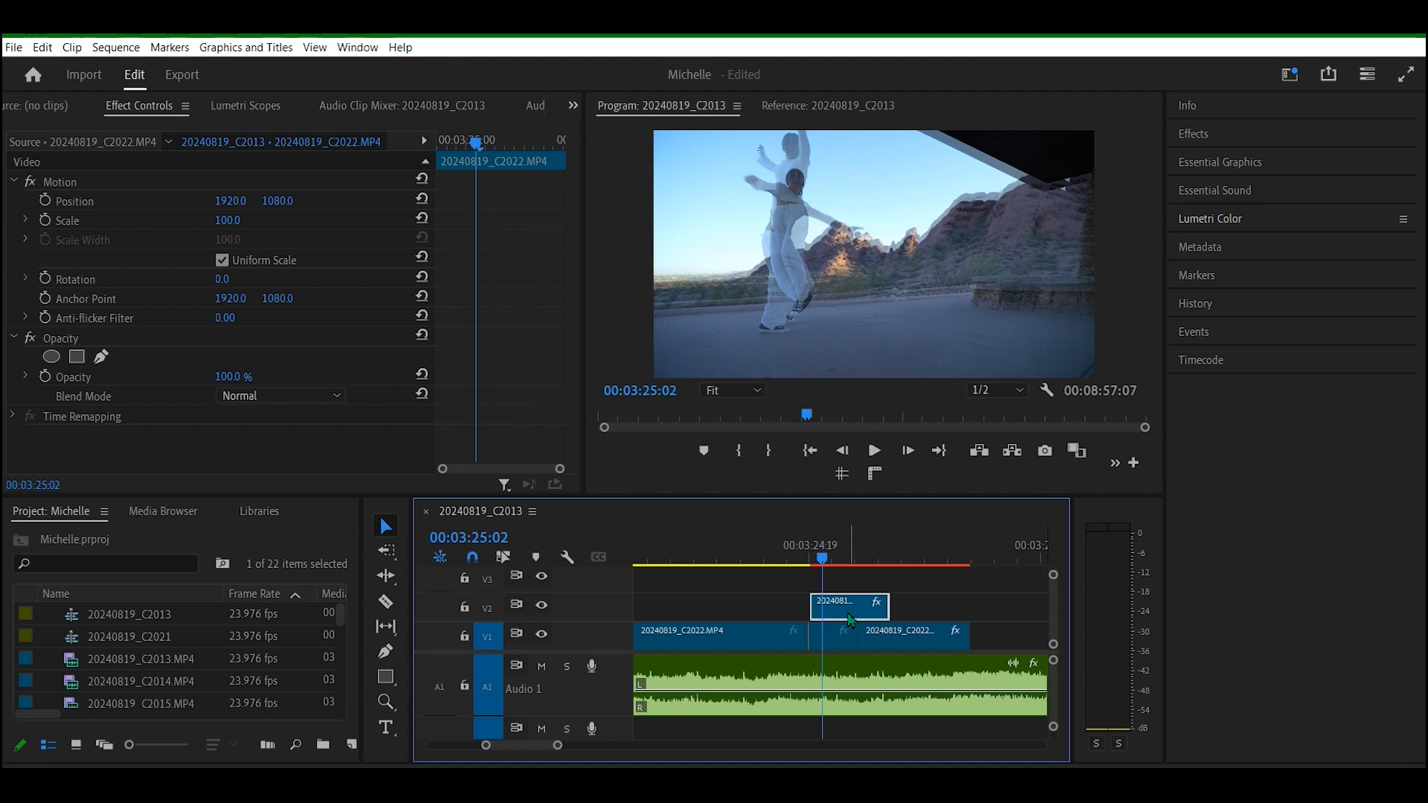
pyautogui.moveTo(818, 567)
pyautogui.mouseDown()
pyautogui.moveTo(847, 563)
pyautogui.moveTo(828, 565)
pyautogui.mouseUp()
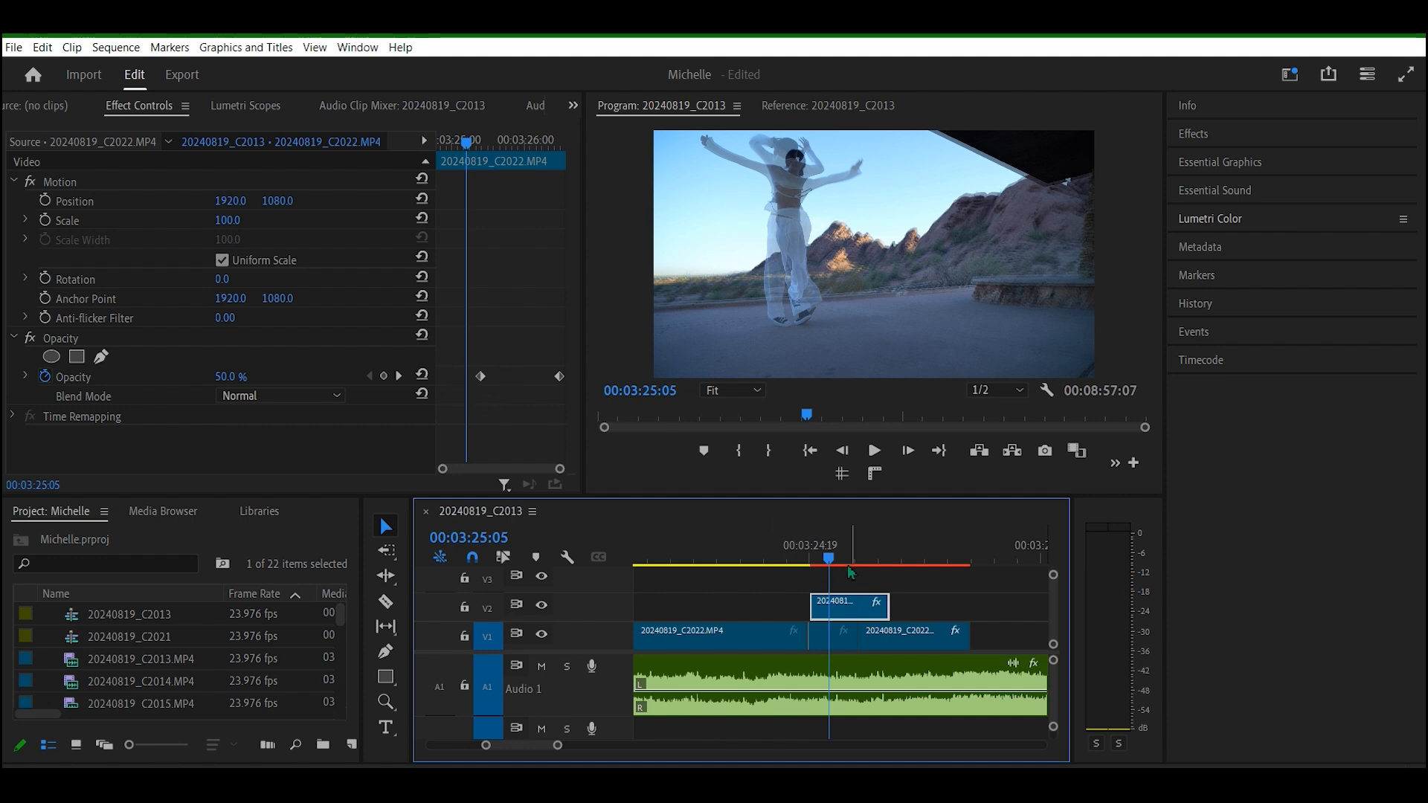
# Step: Play the sequence from just before the overlapping clips through the transition, and return the playhead to the overlap
pyautogui.moveTo(832, 560); pyautogui.dragTo(803, 566)
pyautogui.press('space')
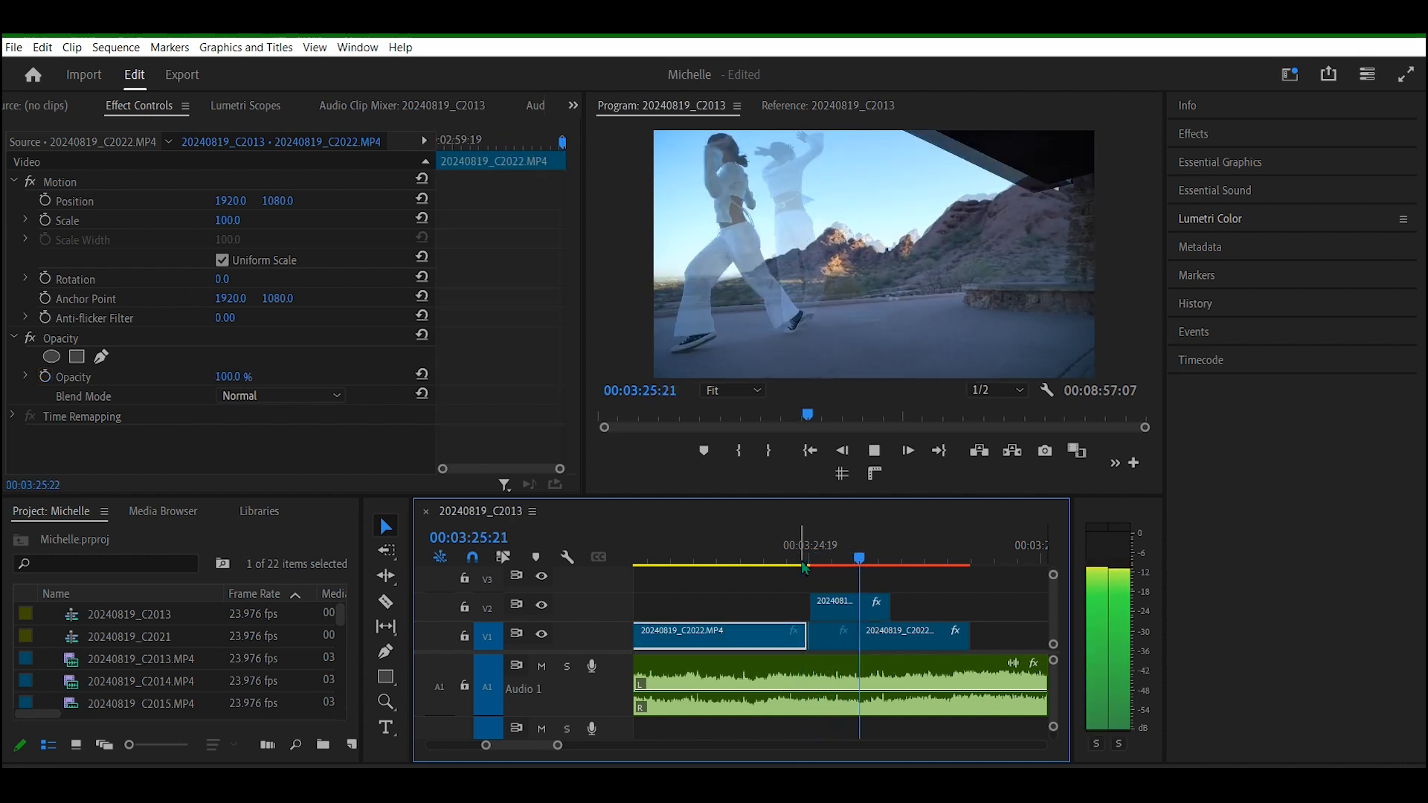
pyautogui.press('space')
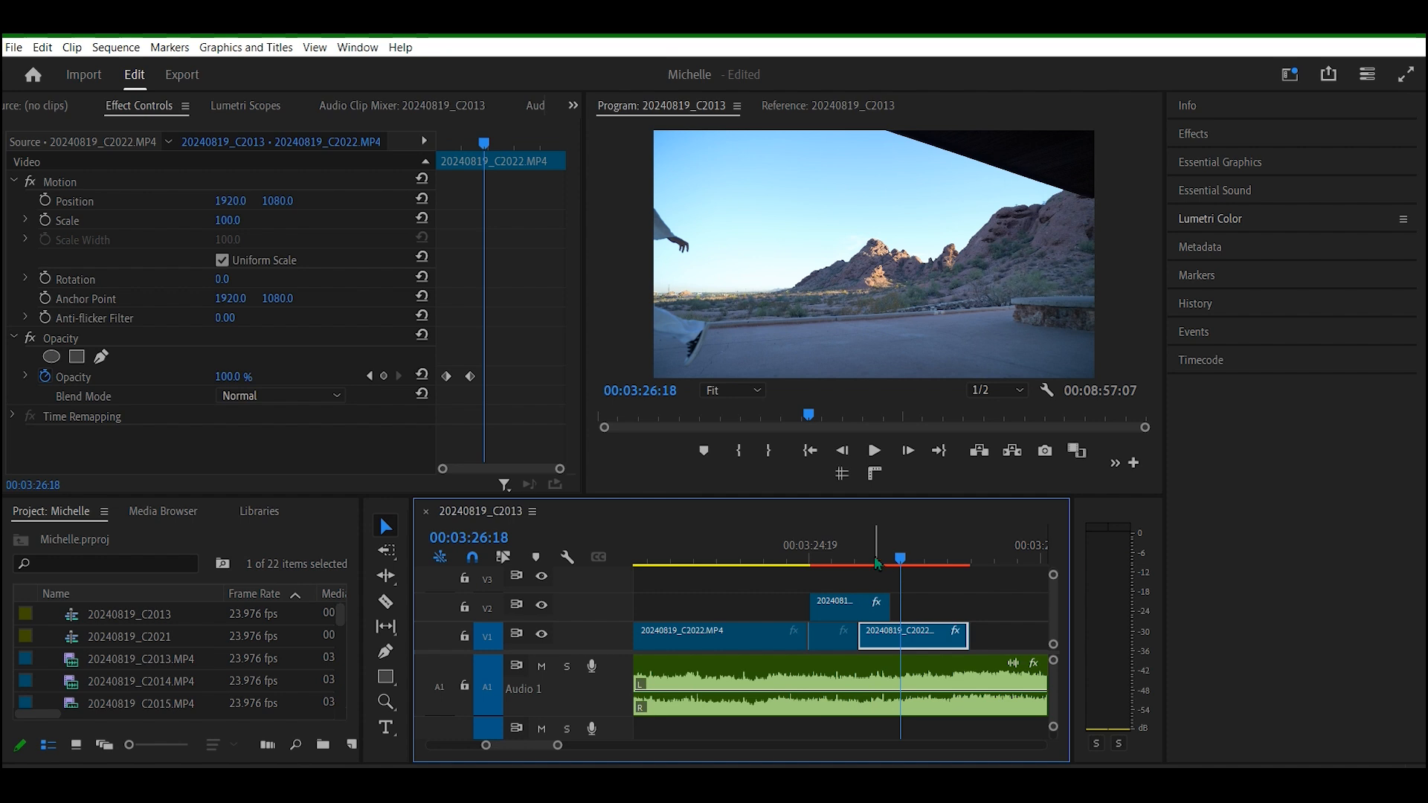
pyautogui.moveTo(901, 564); pyautogui.dragTo(824, 577)
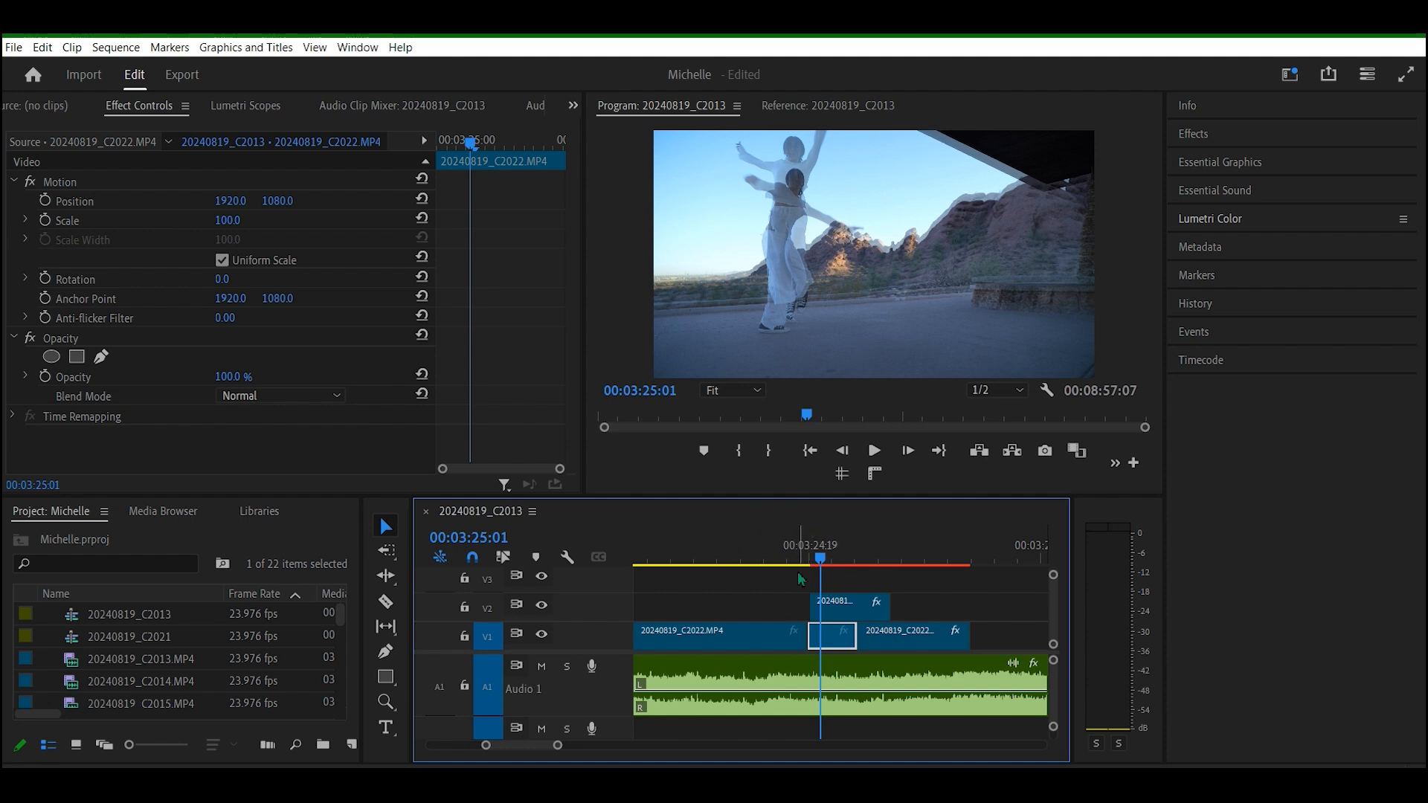
# Step: Switch to YouTube in Chrome, look through the channel's playlists, and return to Premiere Pro
pyautogui.moveTo(1035, 788)
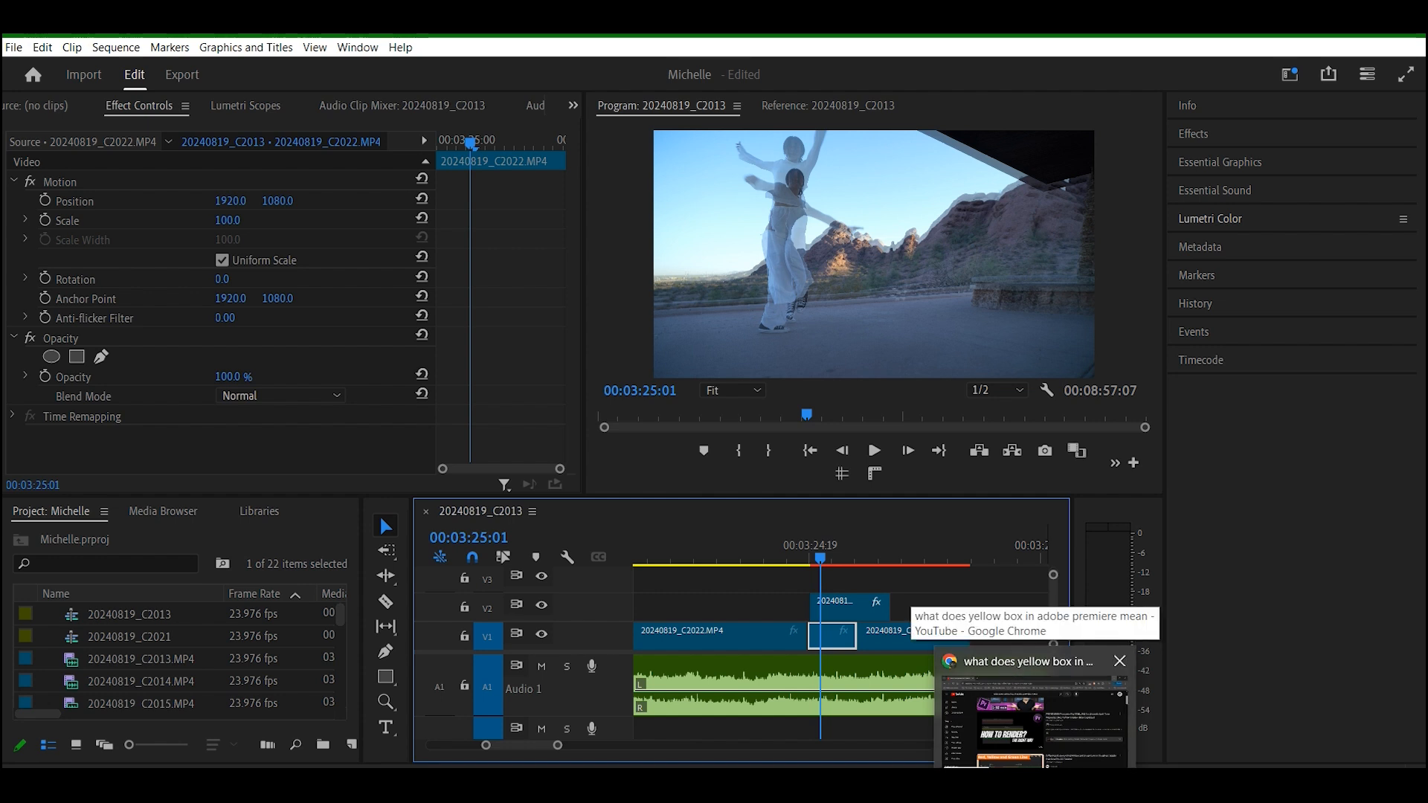
pyautogui.click(1034, 721)
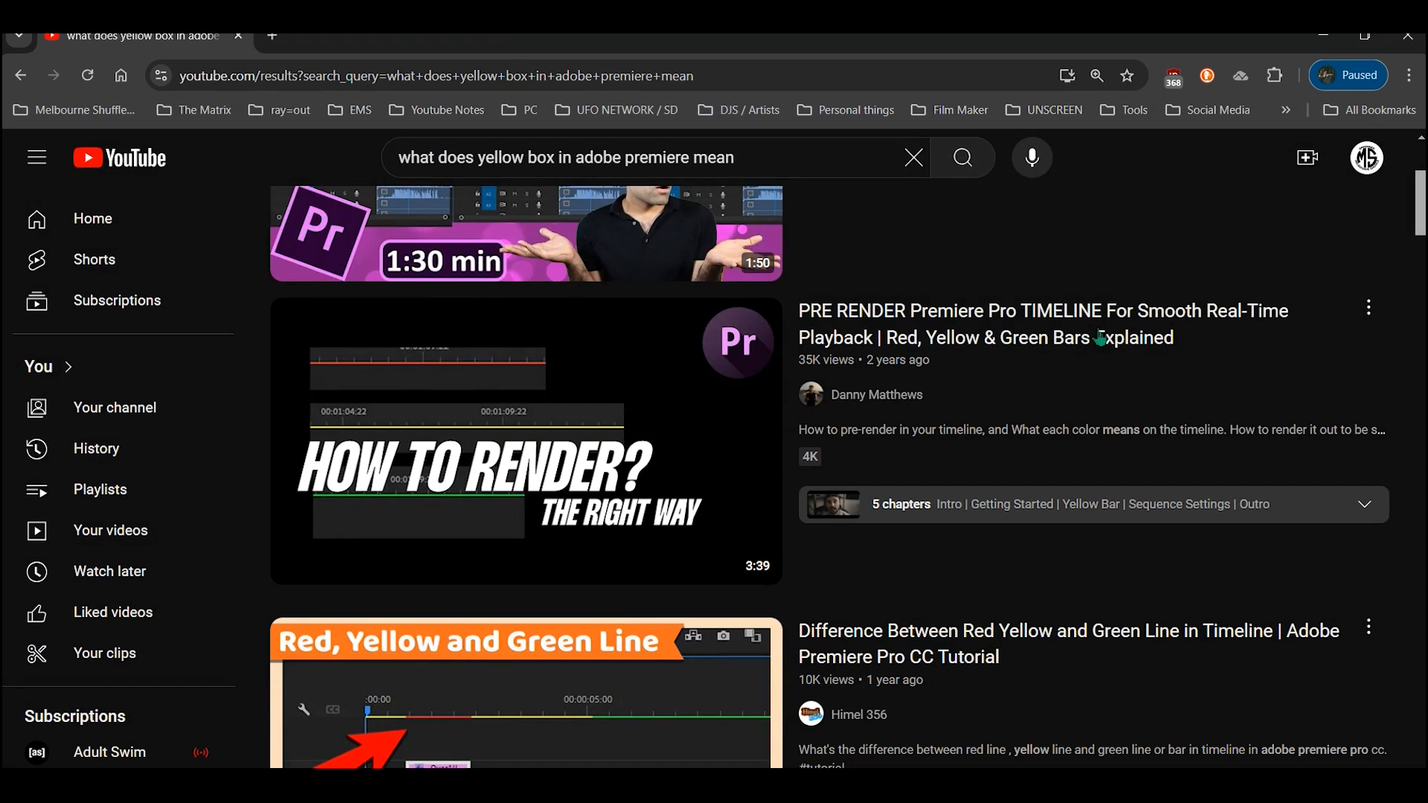
pyautogui.scroll(4, 595, 372)
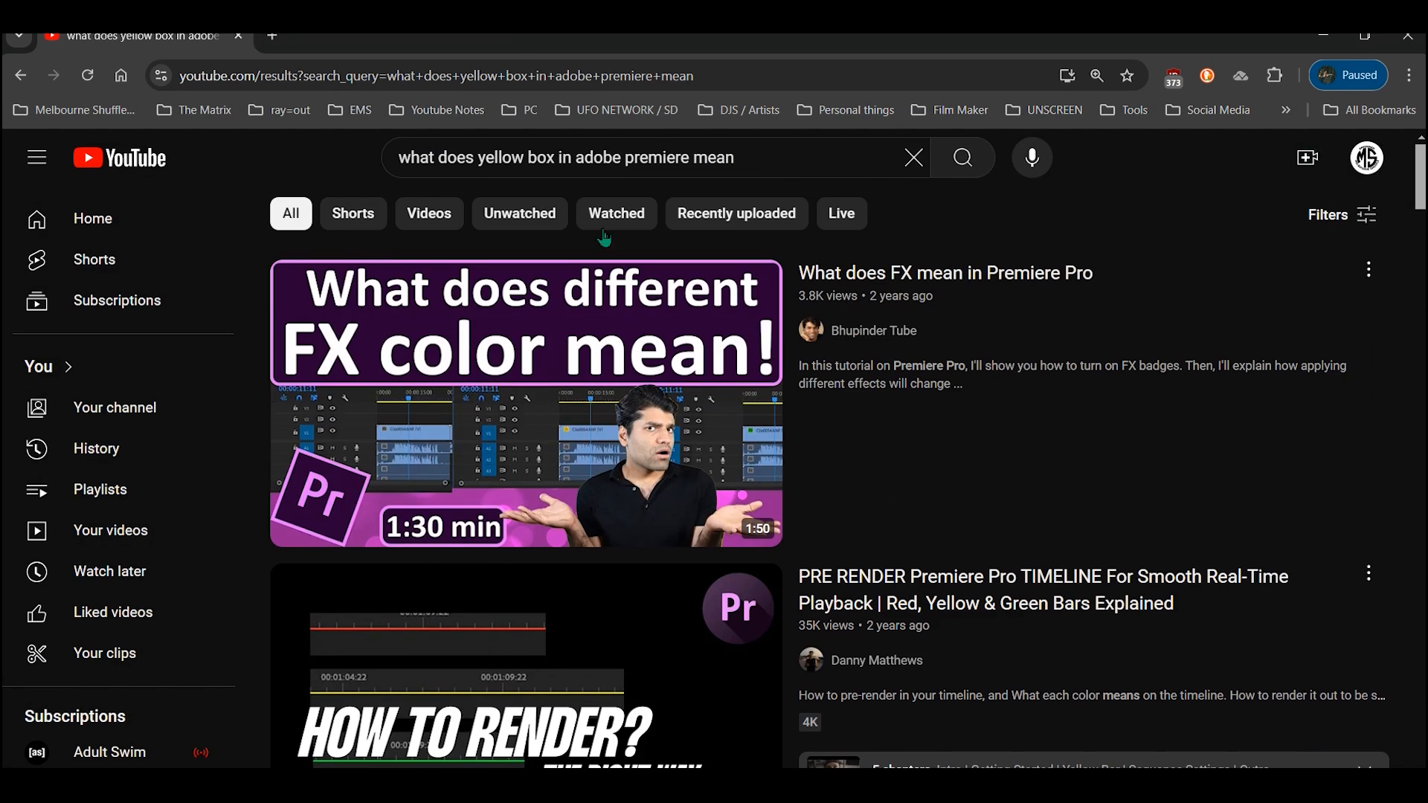
pyautogui.click(172, 489)
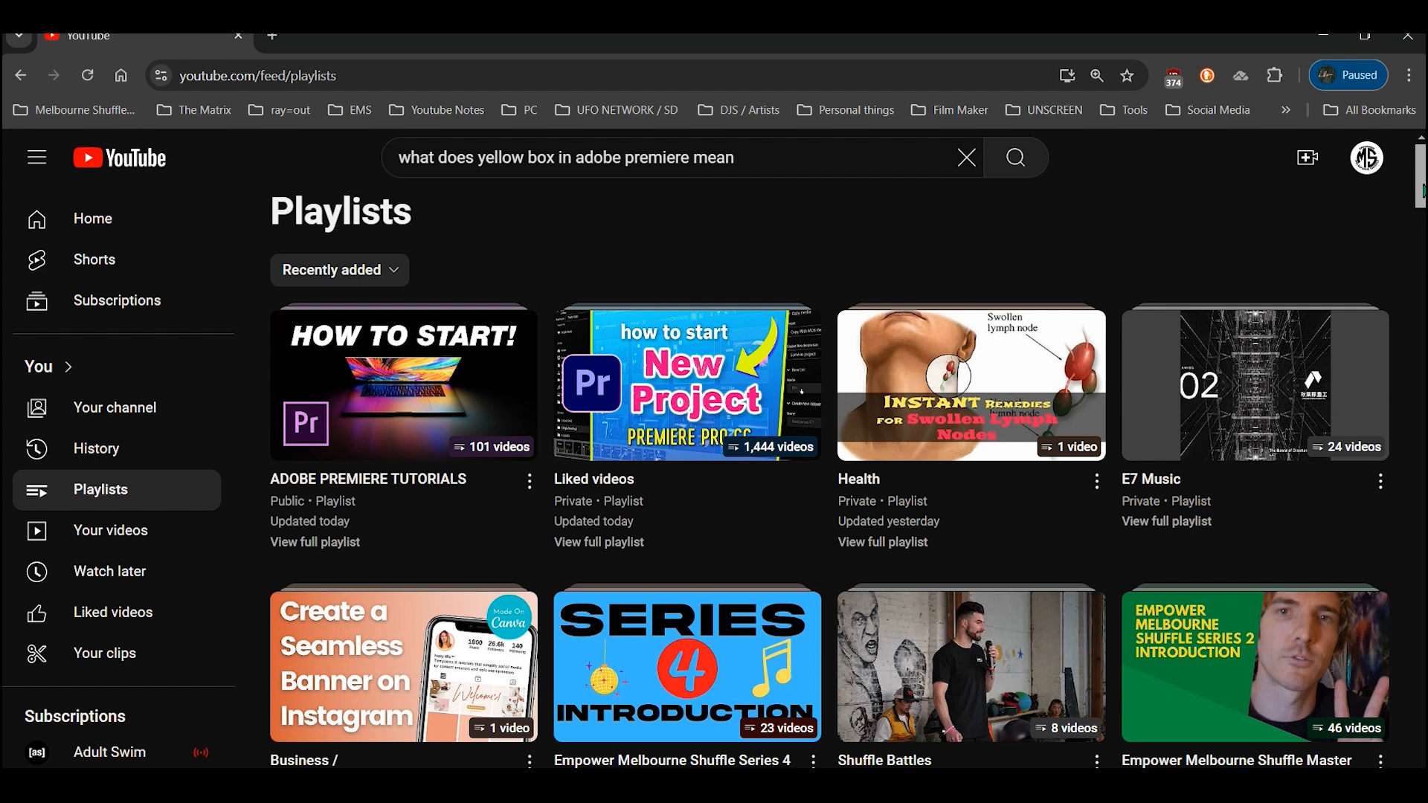
pyautogui.scroll(-4, 1421, 191)
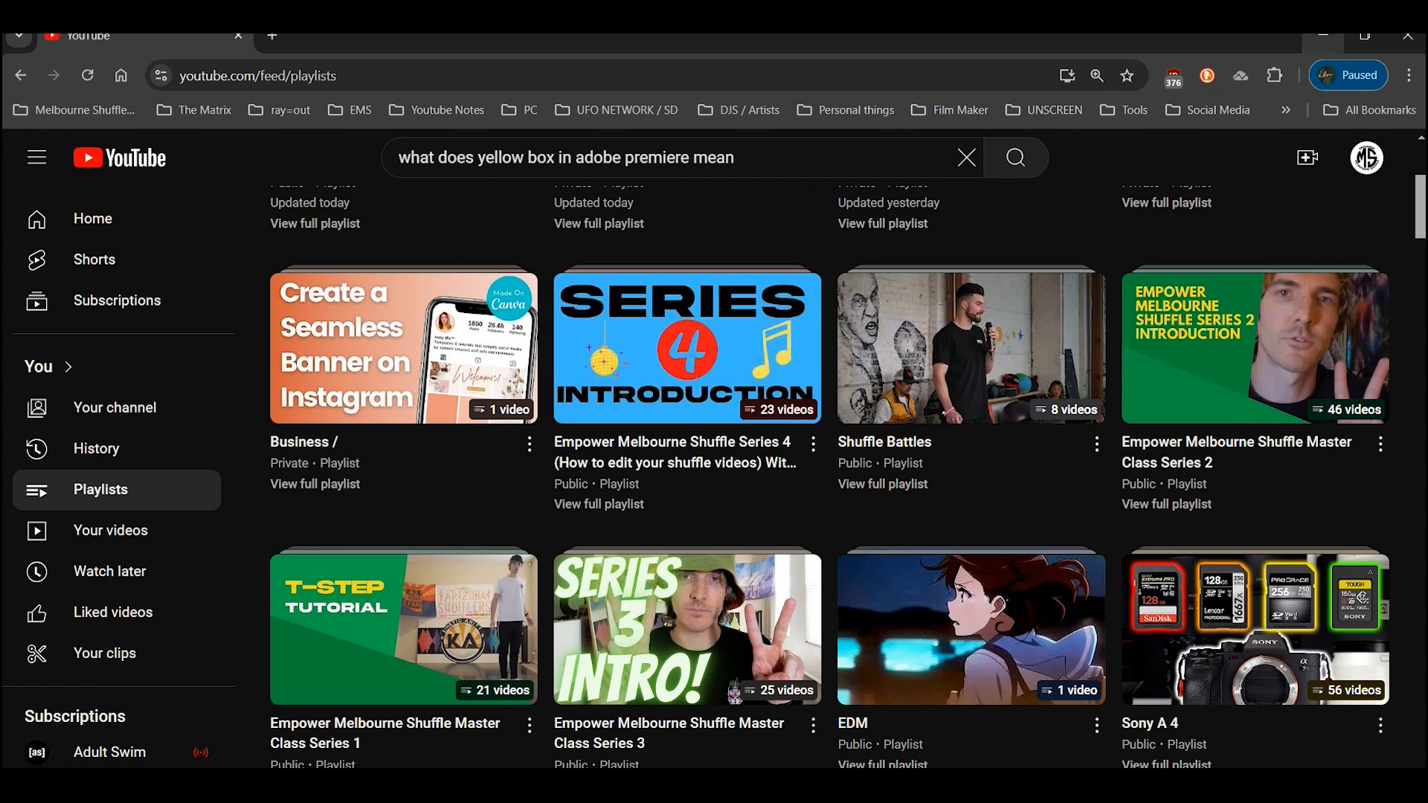
pyautogui.click(1323, 35)
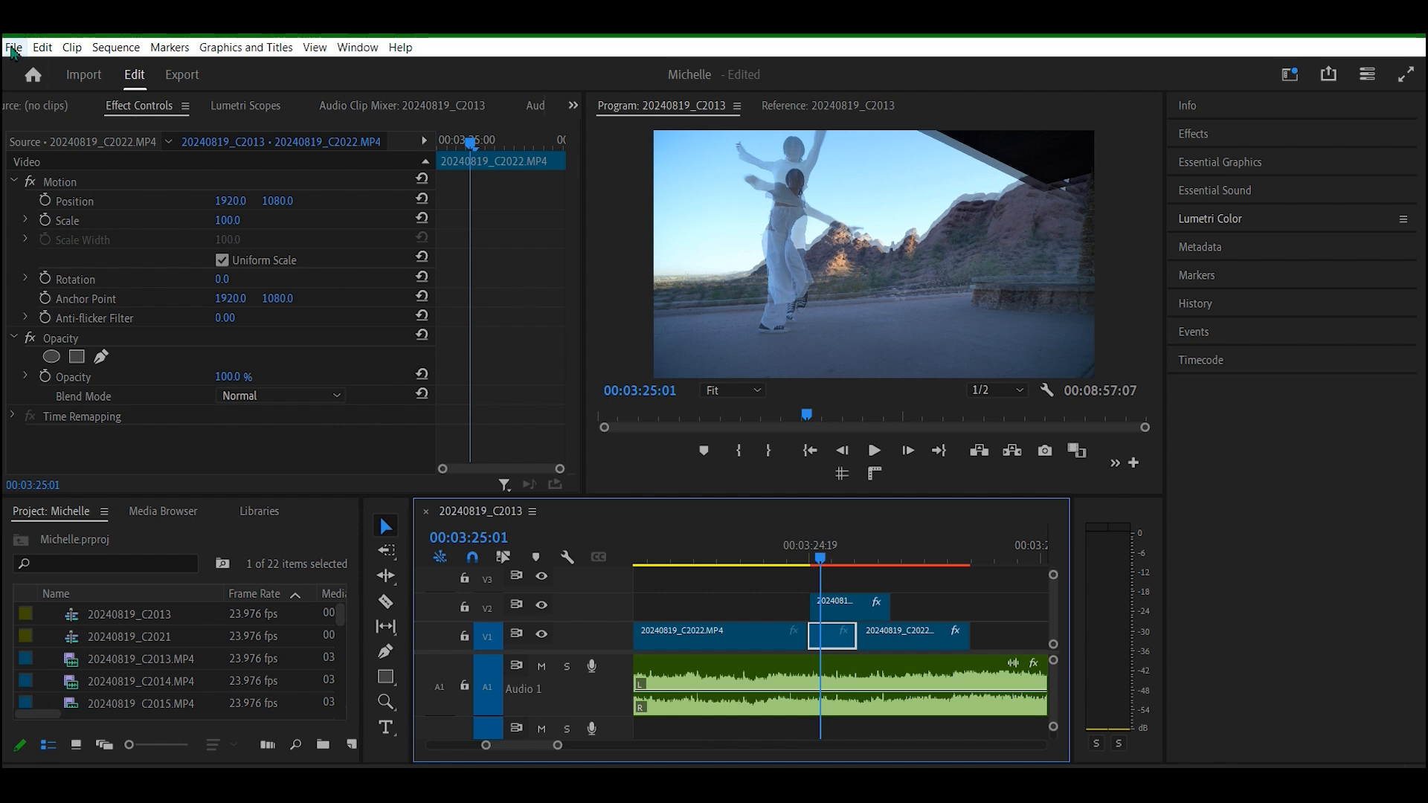
# Step: Open the media export settings for the 20240819_C2013 sequence and expand the basic video settings
pyautogui.click(12, 49)
pyautogui.moveTo(247, 509)
pyautogui.click(300, 508)
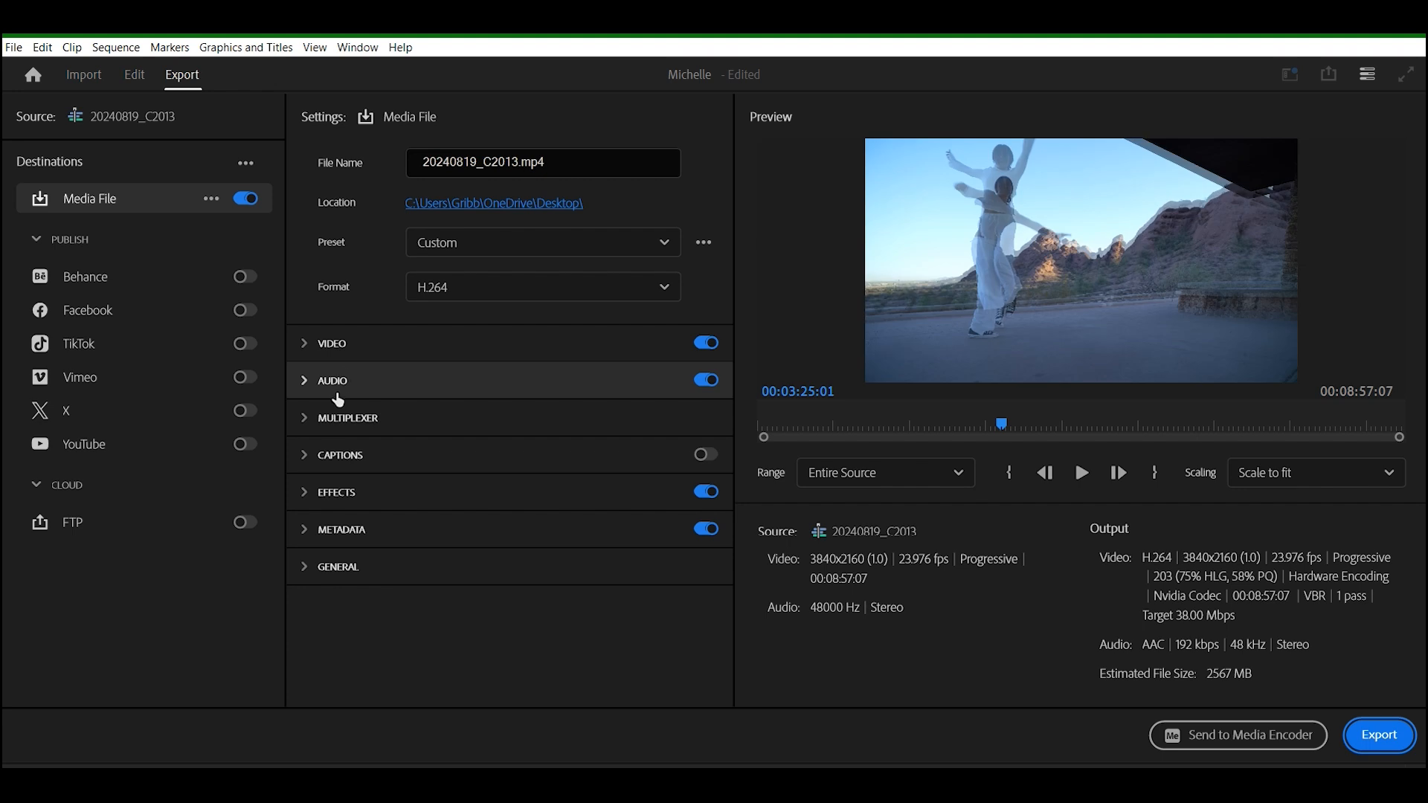
pyautogui.click(398, 354)
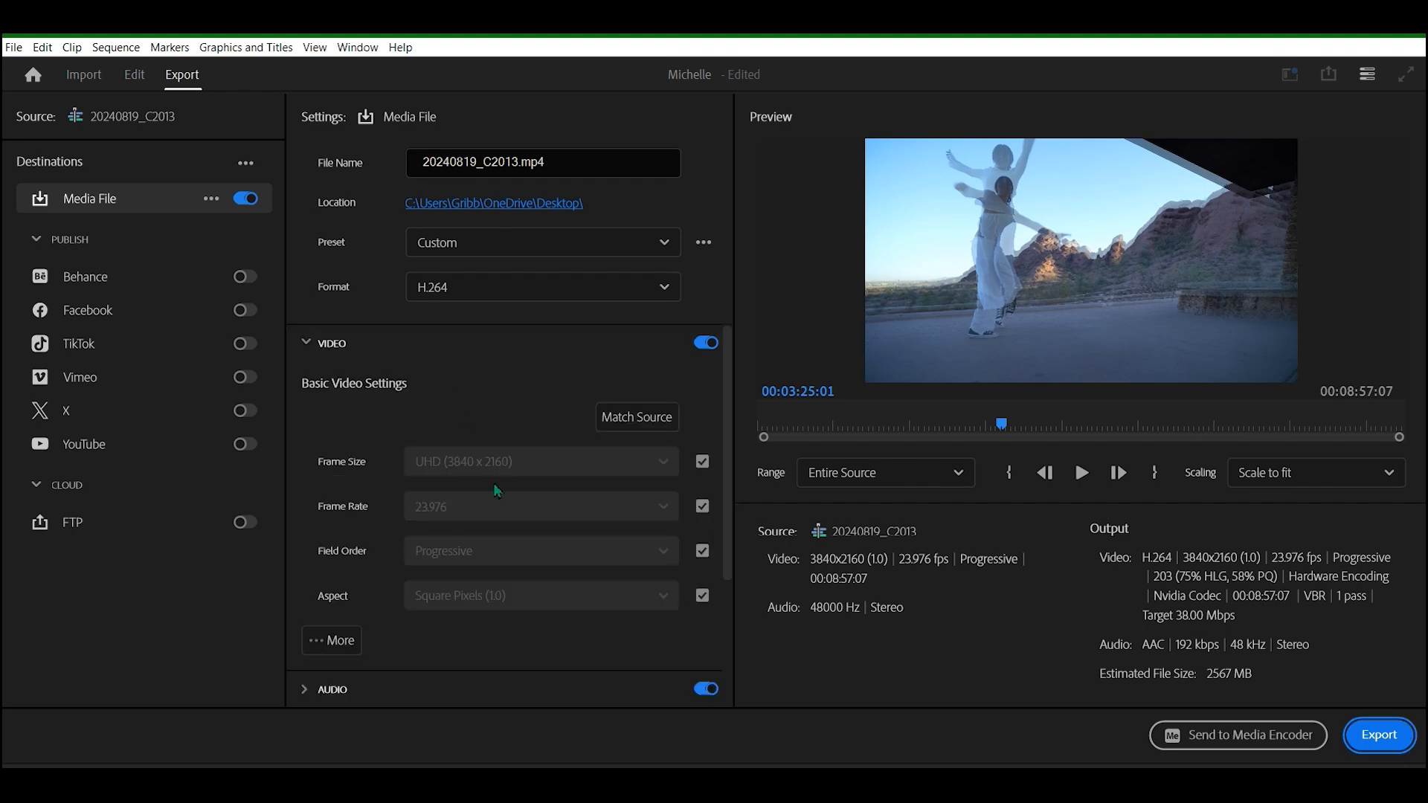
pyautogui.scroll(-5, 727, 510)
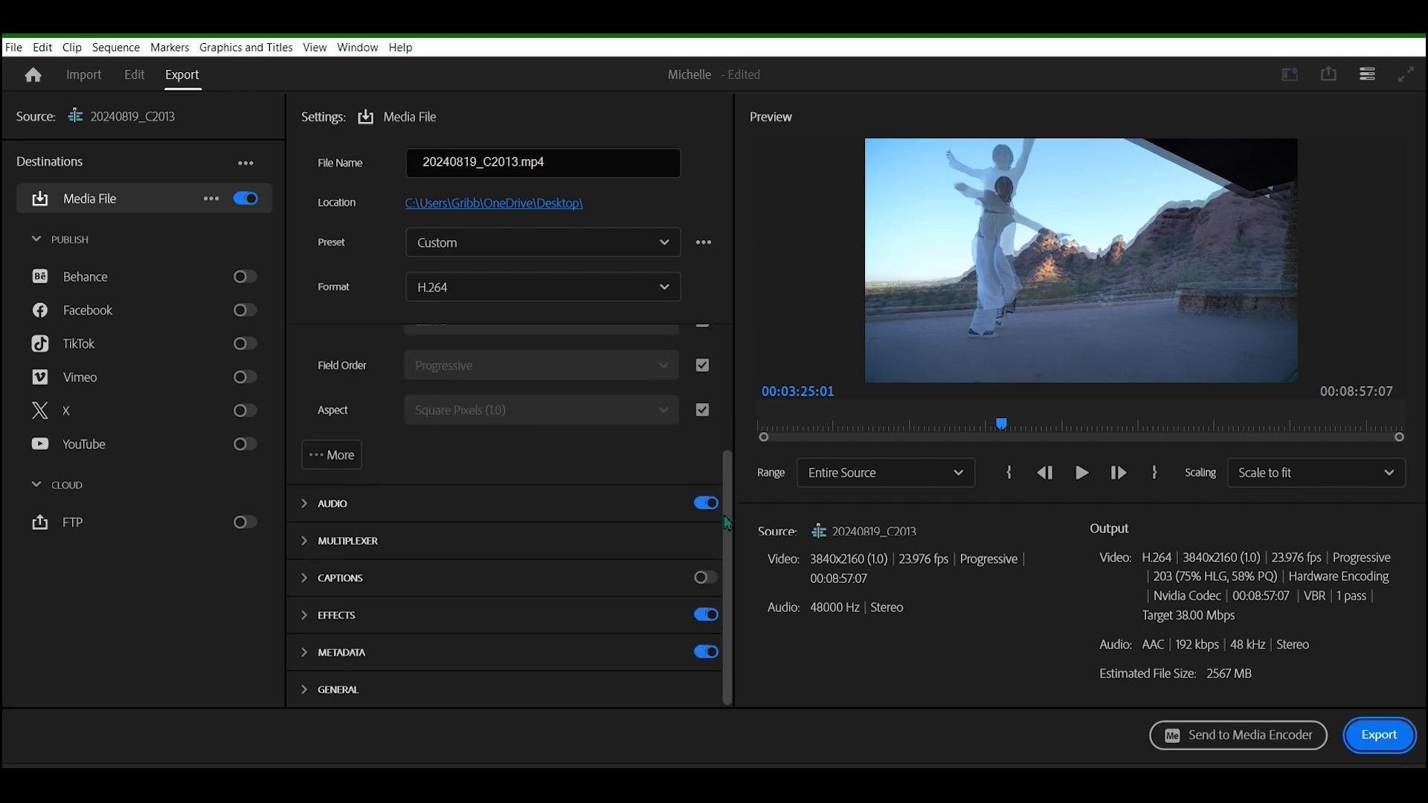
pyautogui.scroll(5, 729, 511)
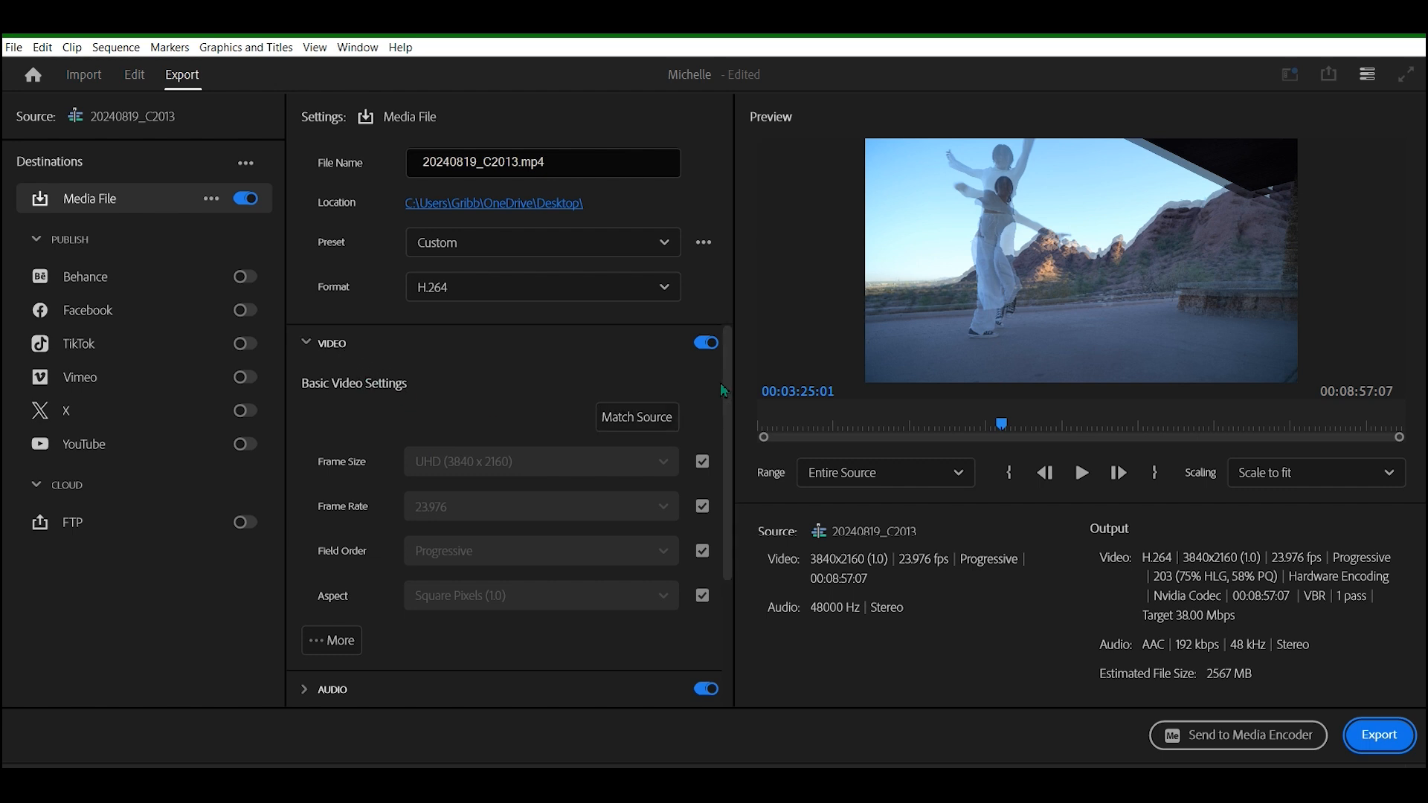
pyautogui.scroll(-3, 726, 520)
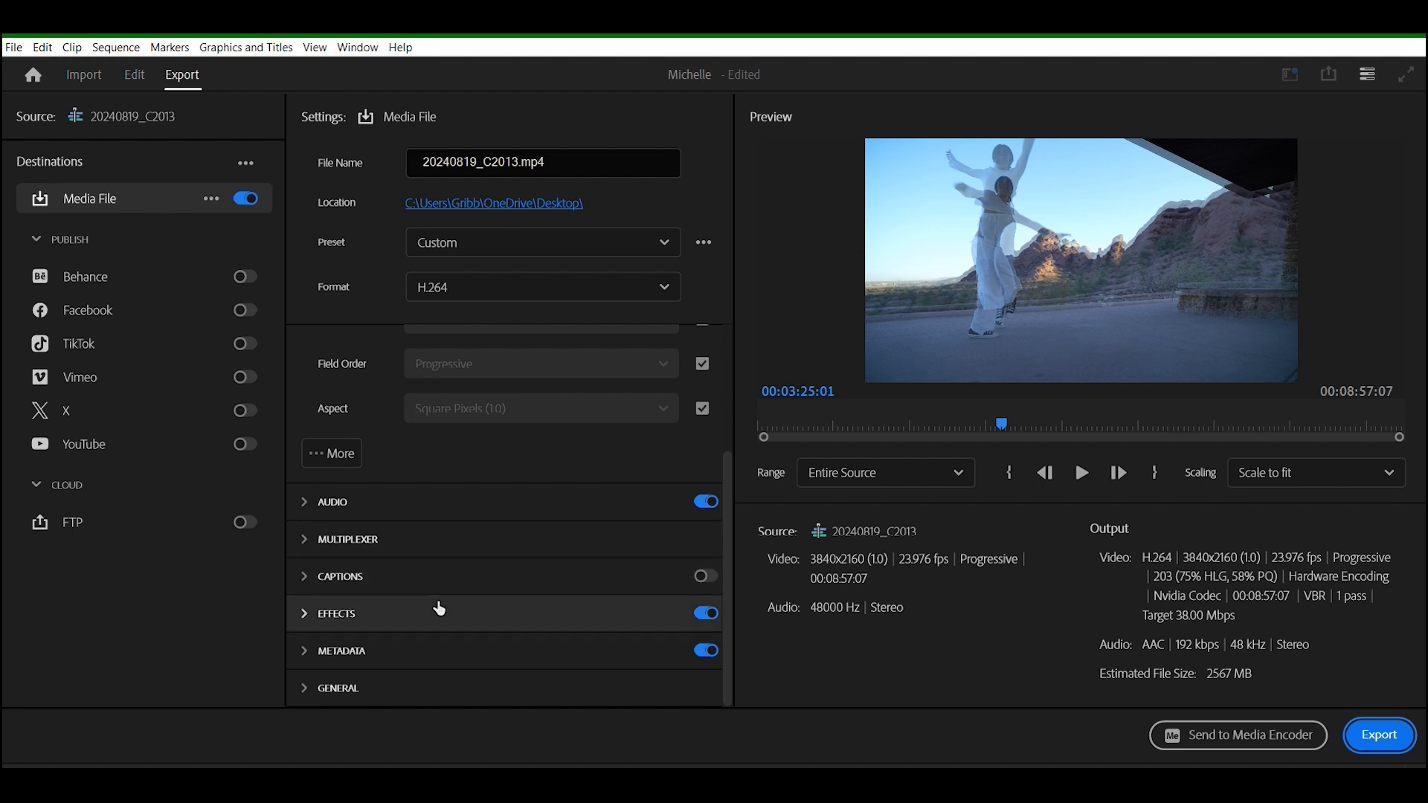
# Step: Look through the Effects, General, Metadata, Captions, Multiplexer and Audio sections of the export settings
pyautogui.click(438, 617)
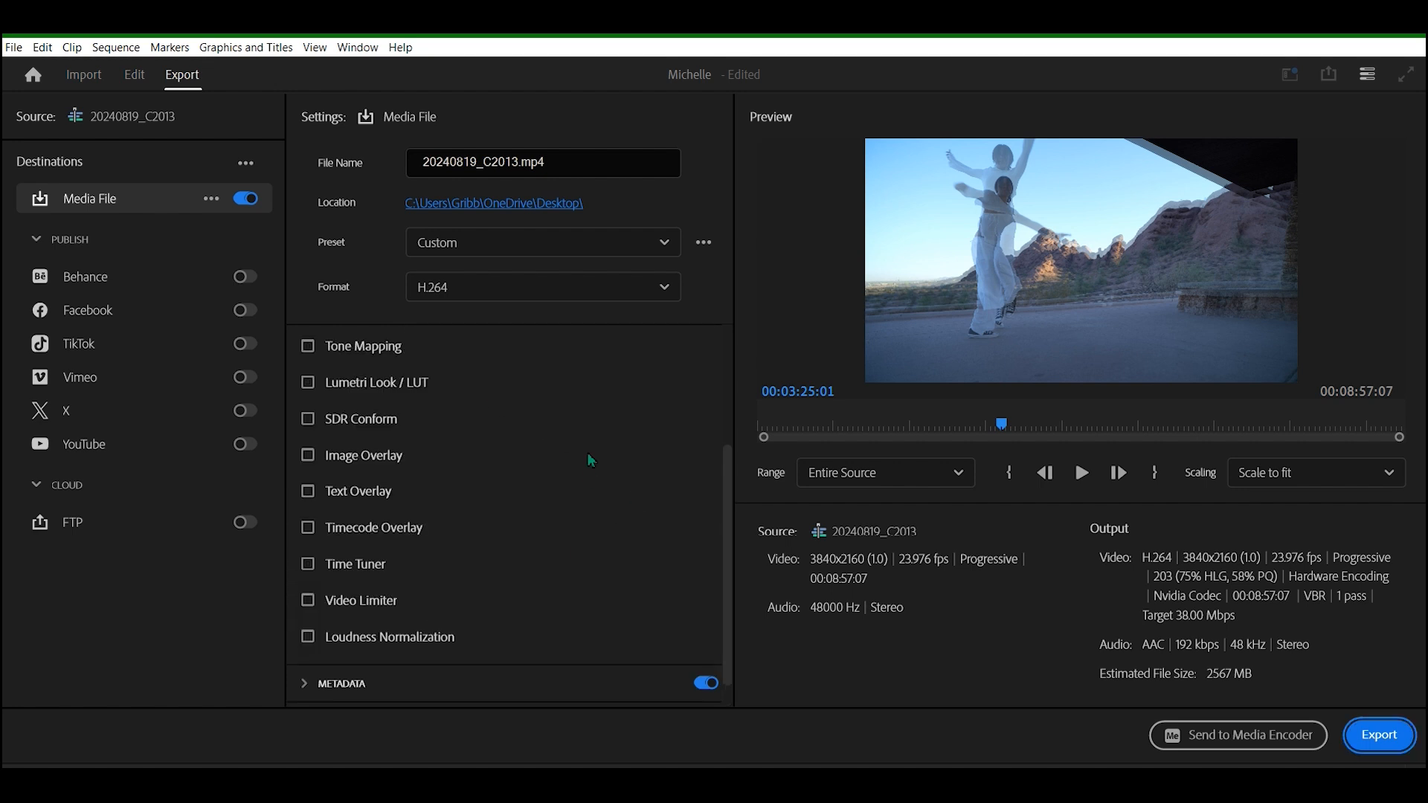
pyautogui.scroll(-1, 721, 503)
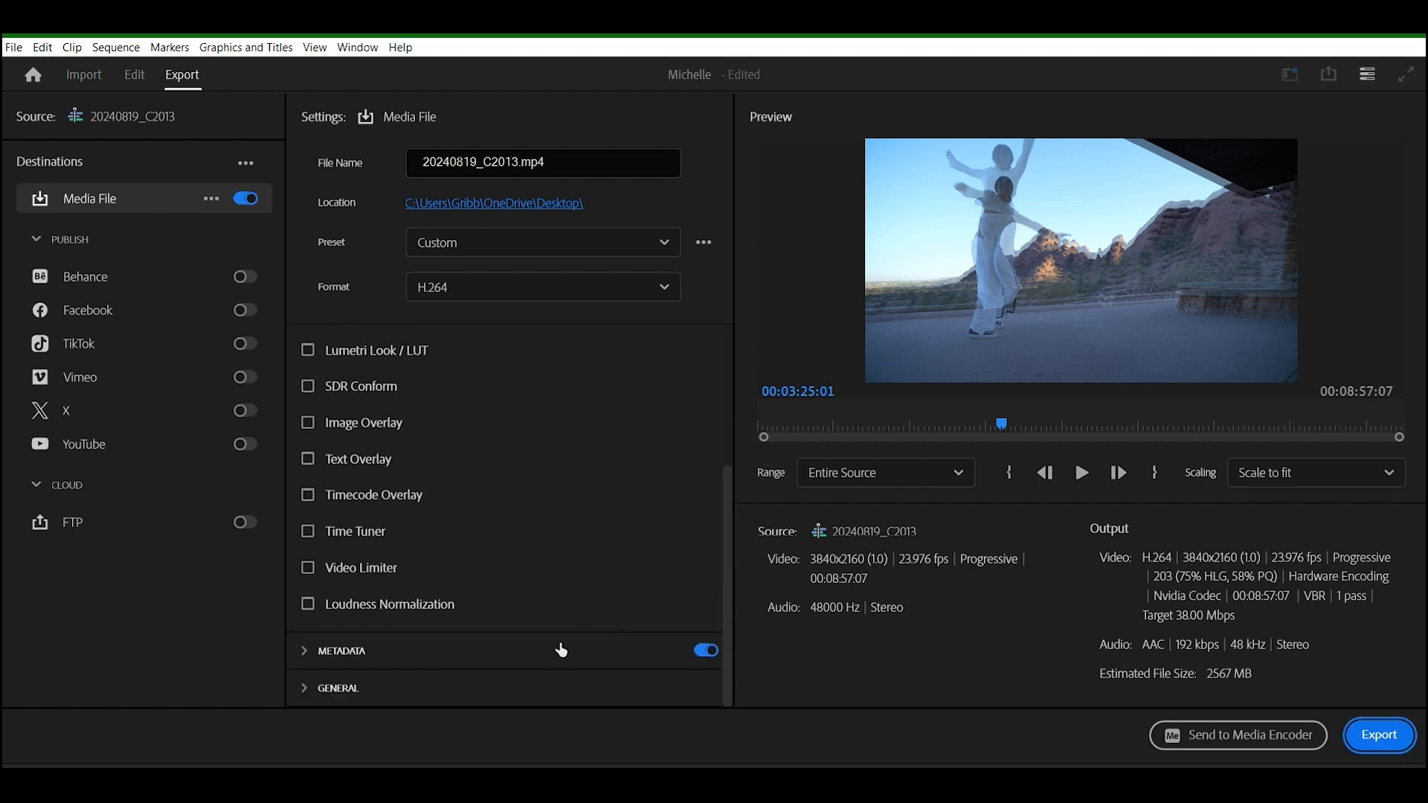
pyautogui.click(554, 690)
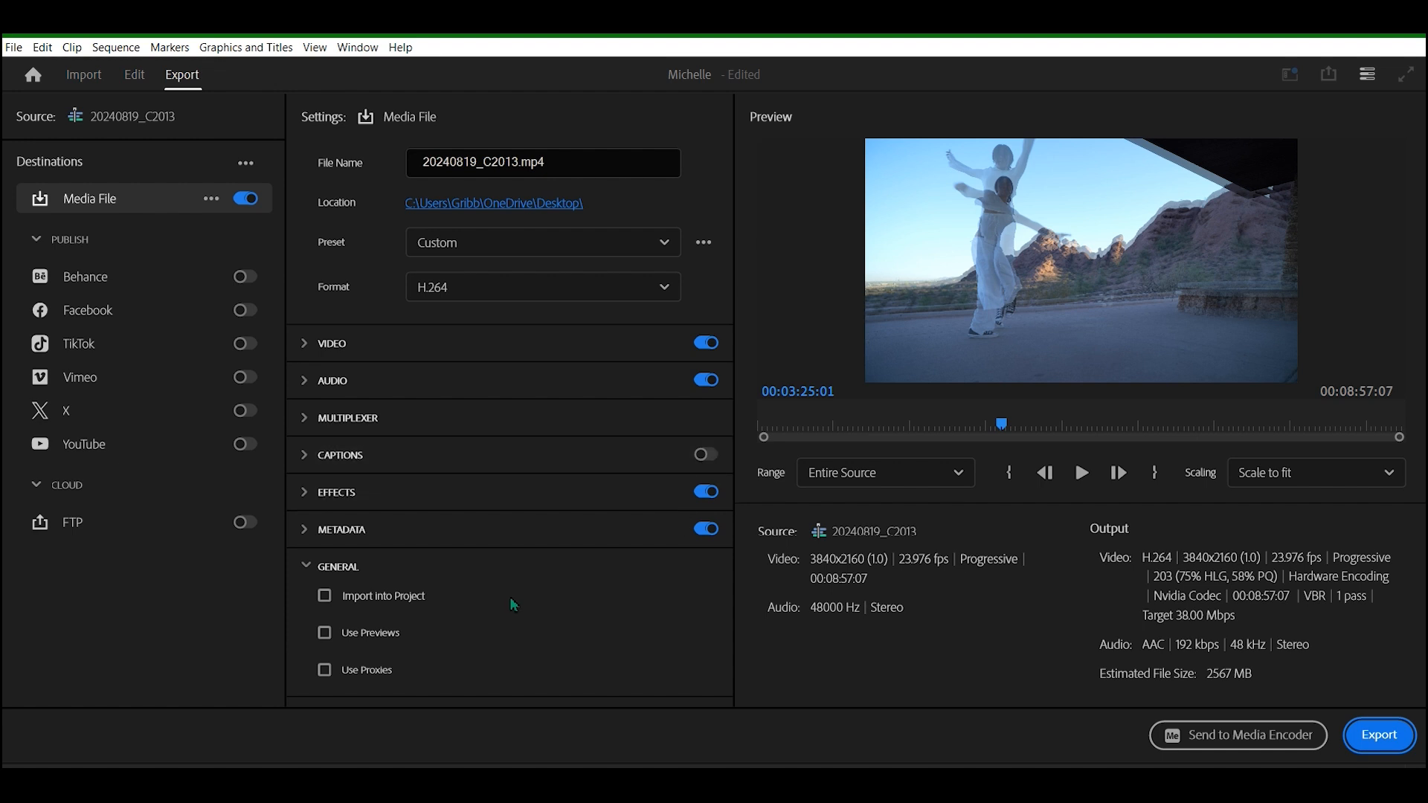
pyautogui.click(352, 535)
pyautogui.click(377, 499)
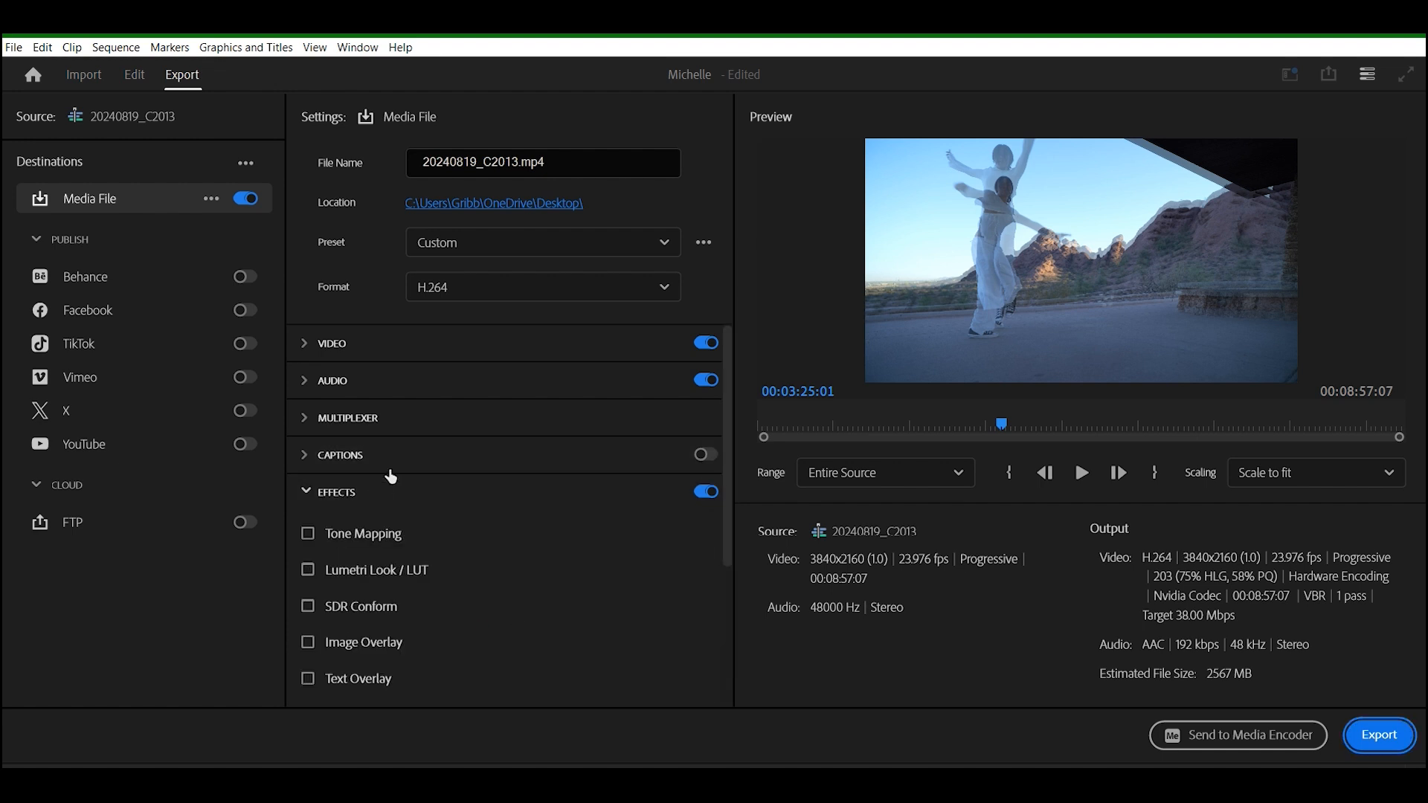
pyautogui.click(401, 457)
pyautogui.click(404, 424)
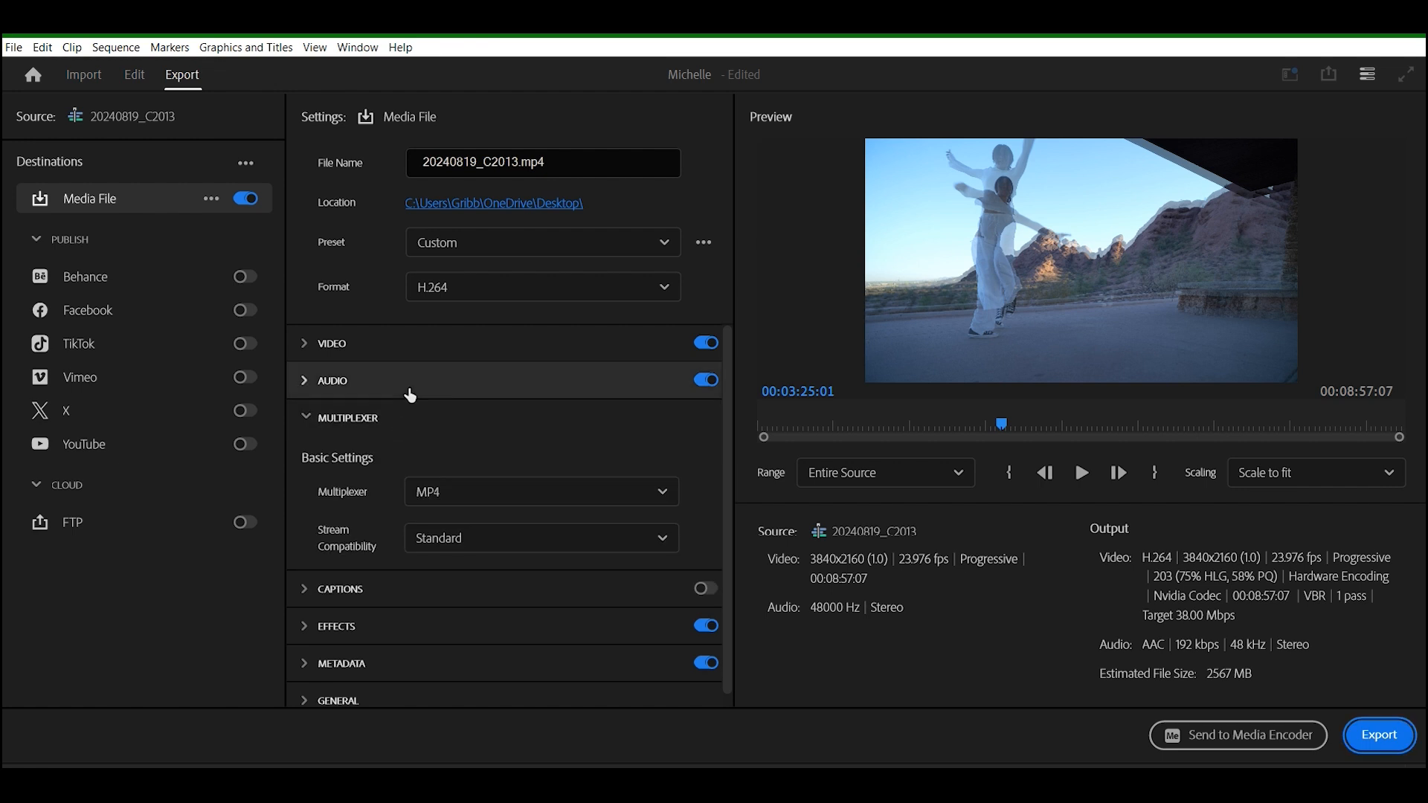
pyautogui.click(413, 380)
# Step: Expand the additional video export settings and examine the render, encoding and target bitrate options
pyautogui.click(429, 349)
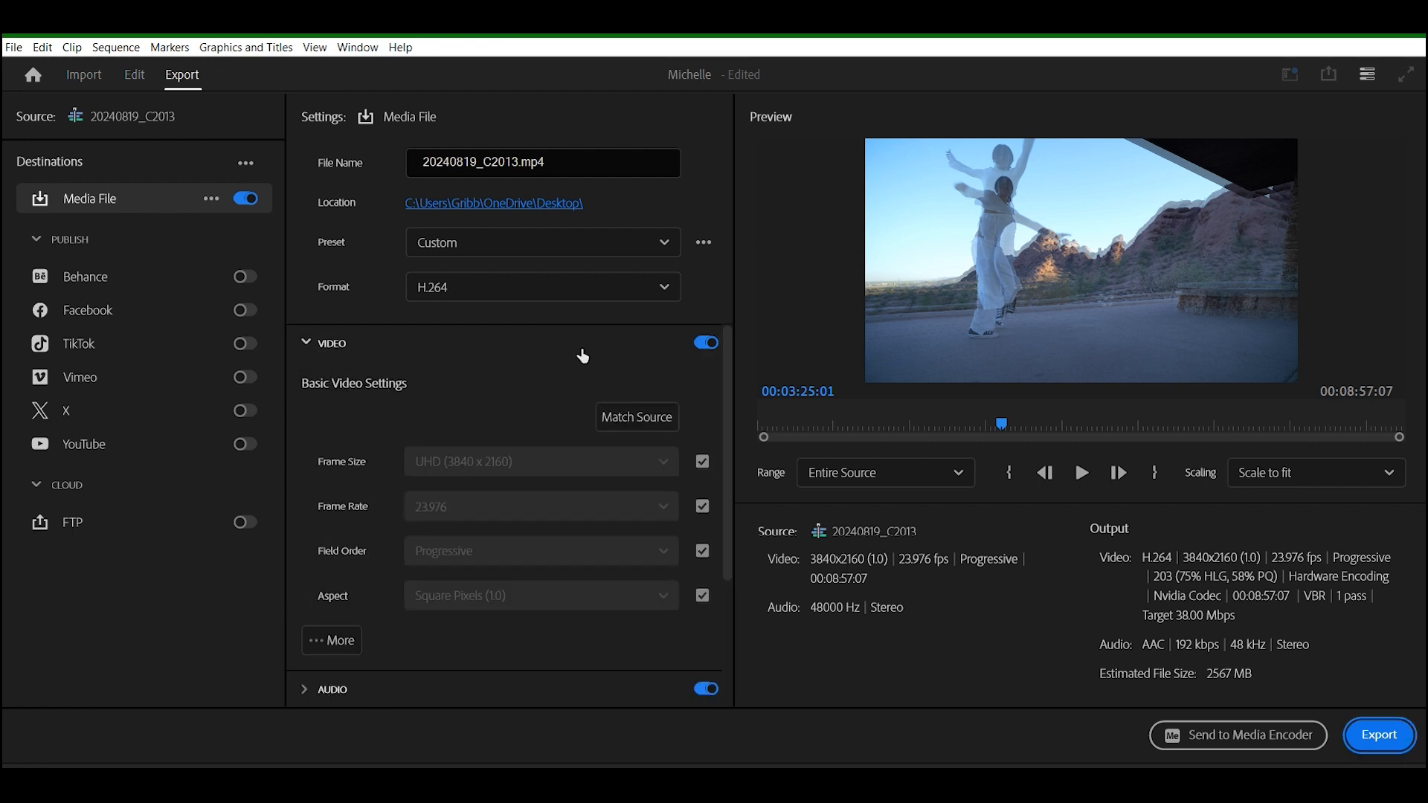
pyautogui.moveTo(727, 420); pyautogui.dragTo(721, 573)
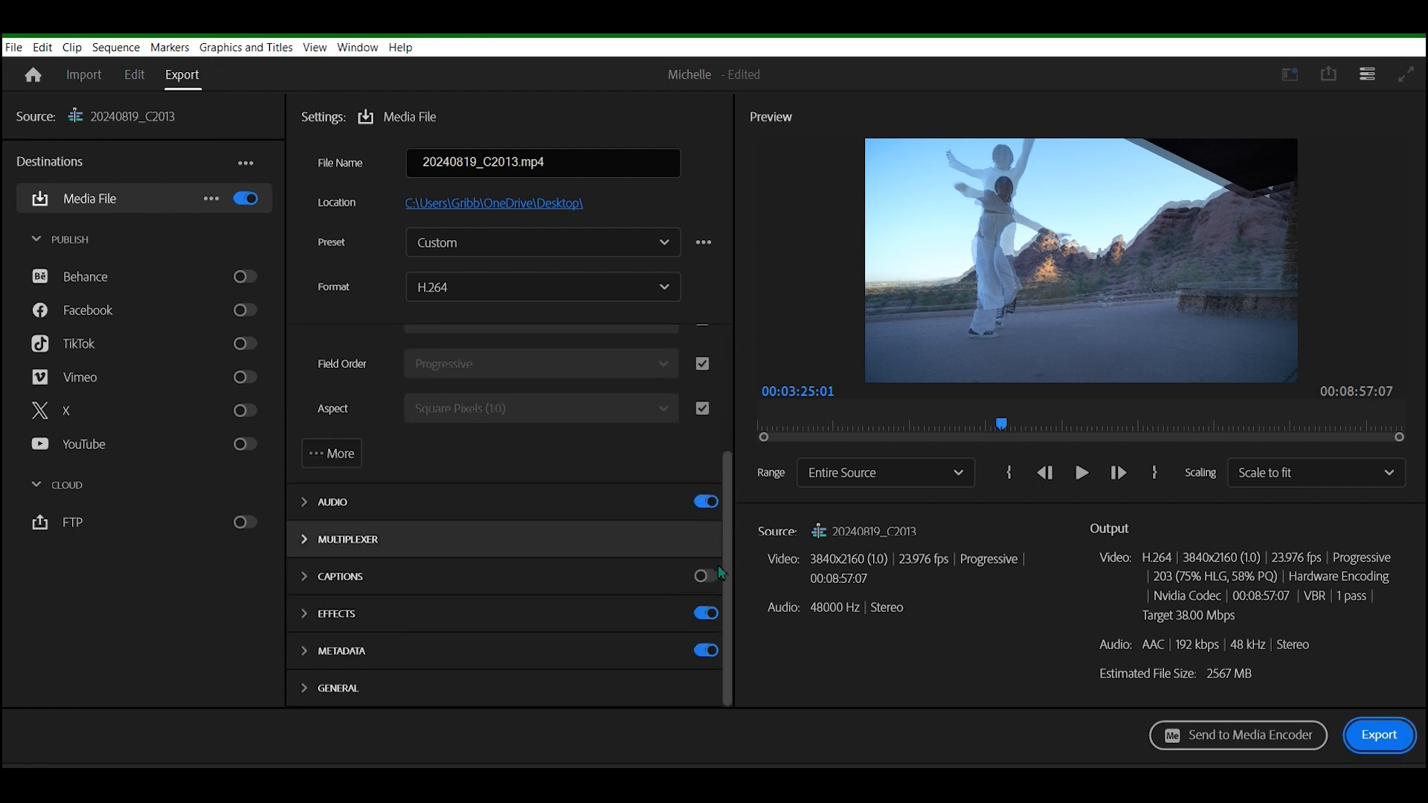
pyautogui.click(331, 451)
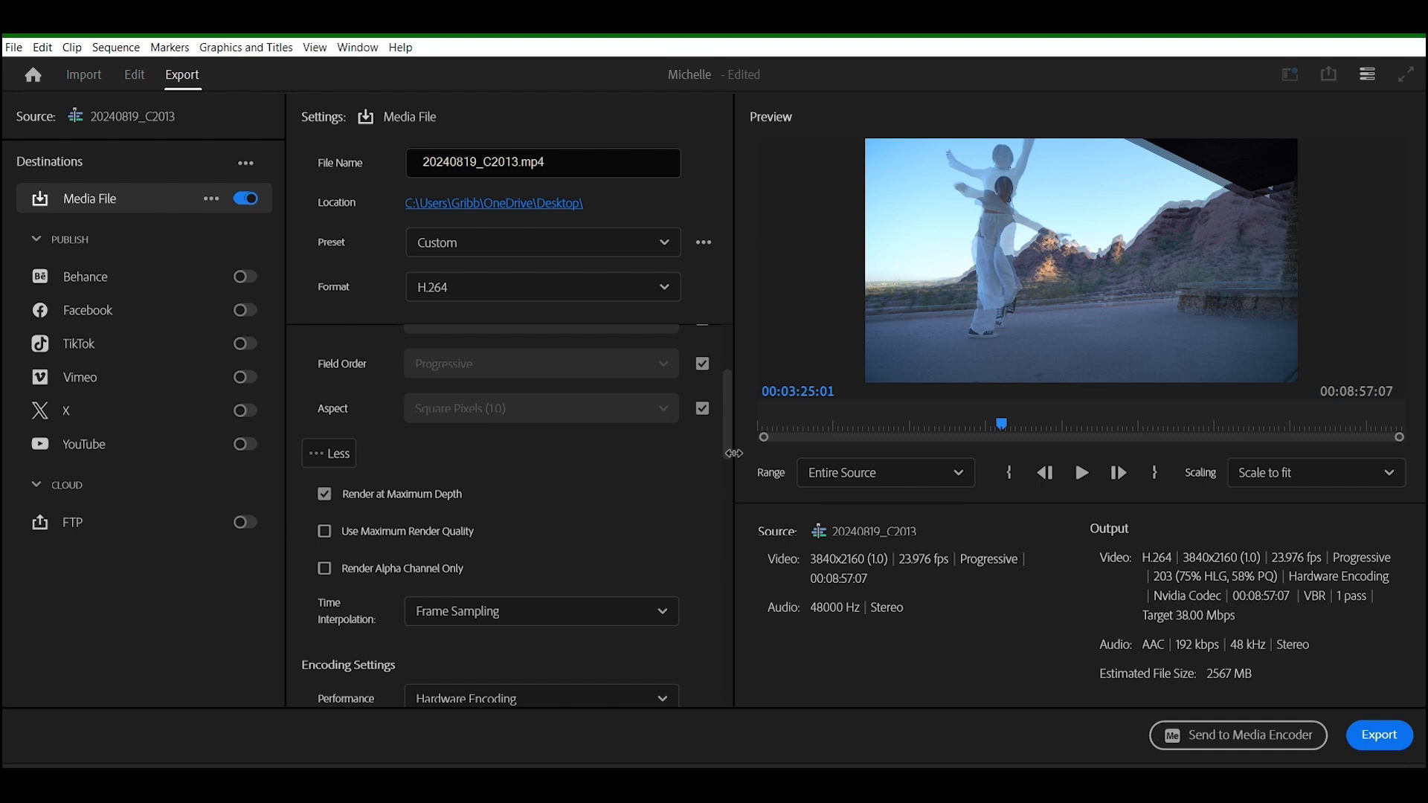
pyautogui.moveTo(726, 450); pyautogui.dragTo(740, 641)
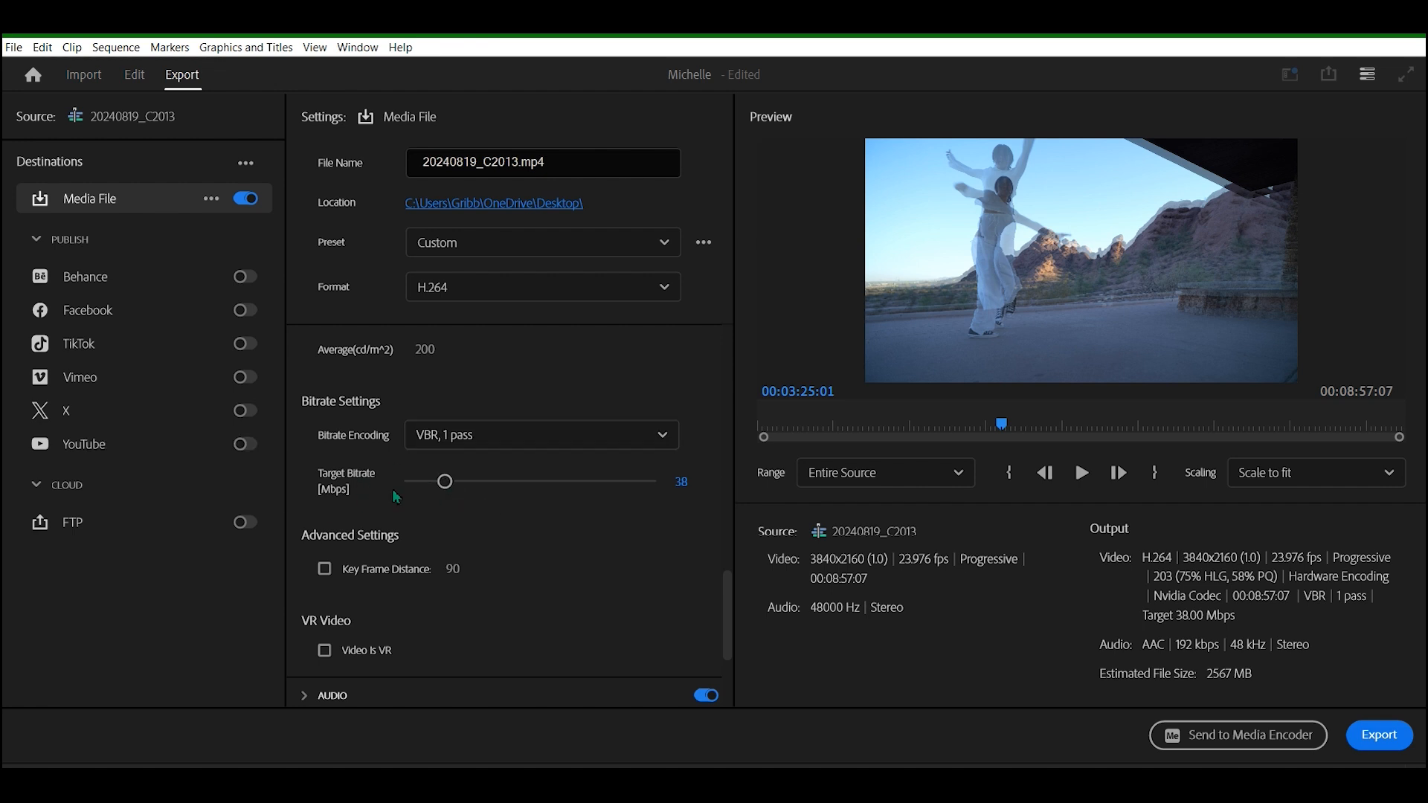
pyautogui.moveTo(350, 495)
pyautogui.moveTo(730, 605); pyautogui.dragTo(751, 249)
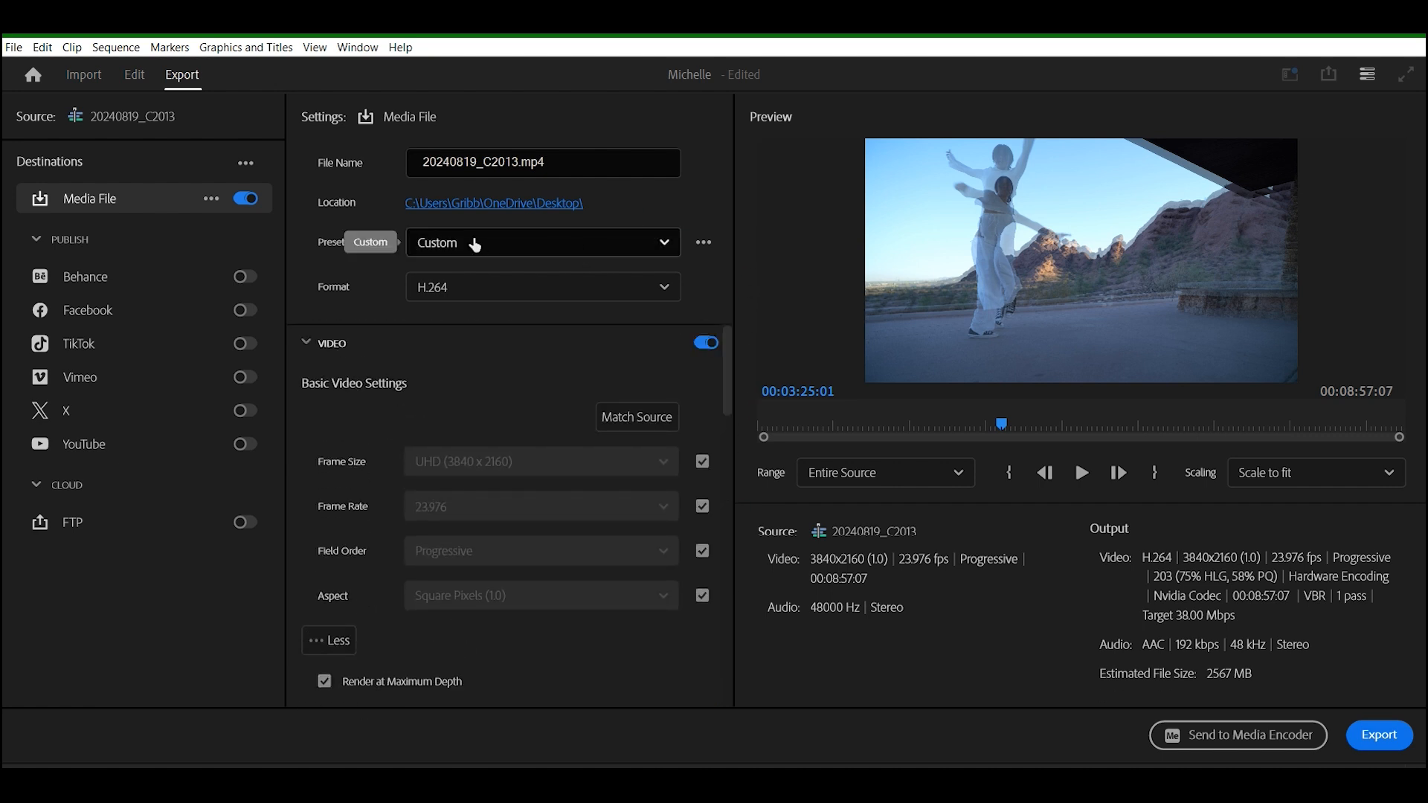
# Step: Try the Match Source - Adaptive Low Bitrate and Match Source - Adaptive Medium Bitrate presets to compare their output settings
pyautogui.click(628, 244)
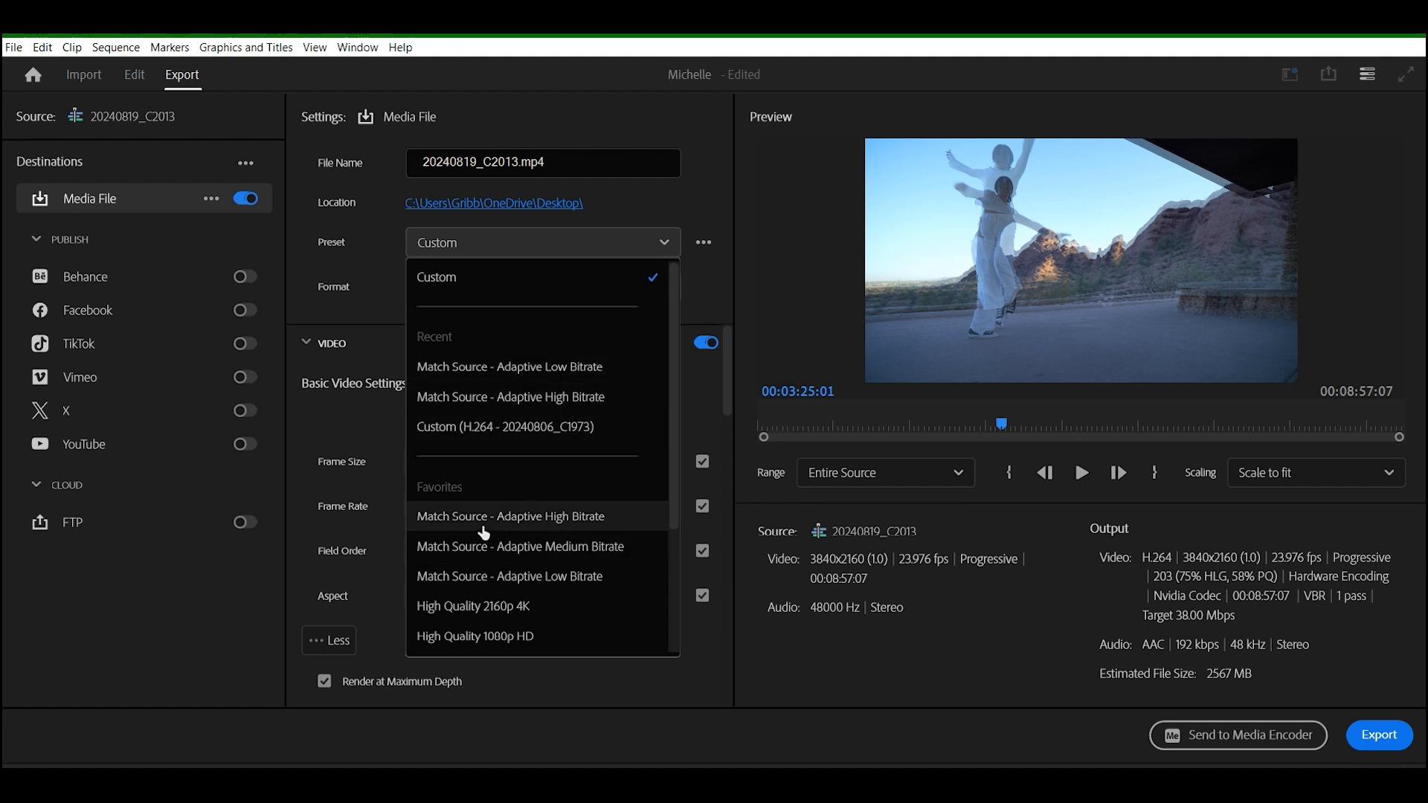
pyautogui.click(610, 585)
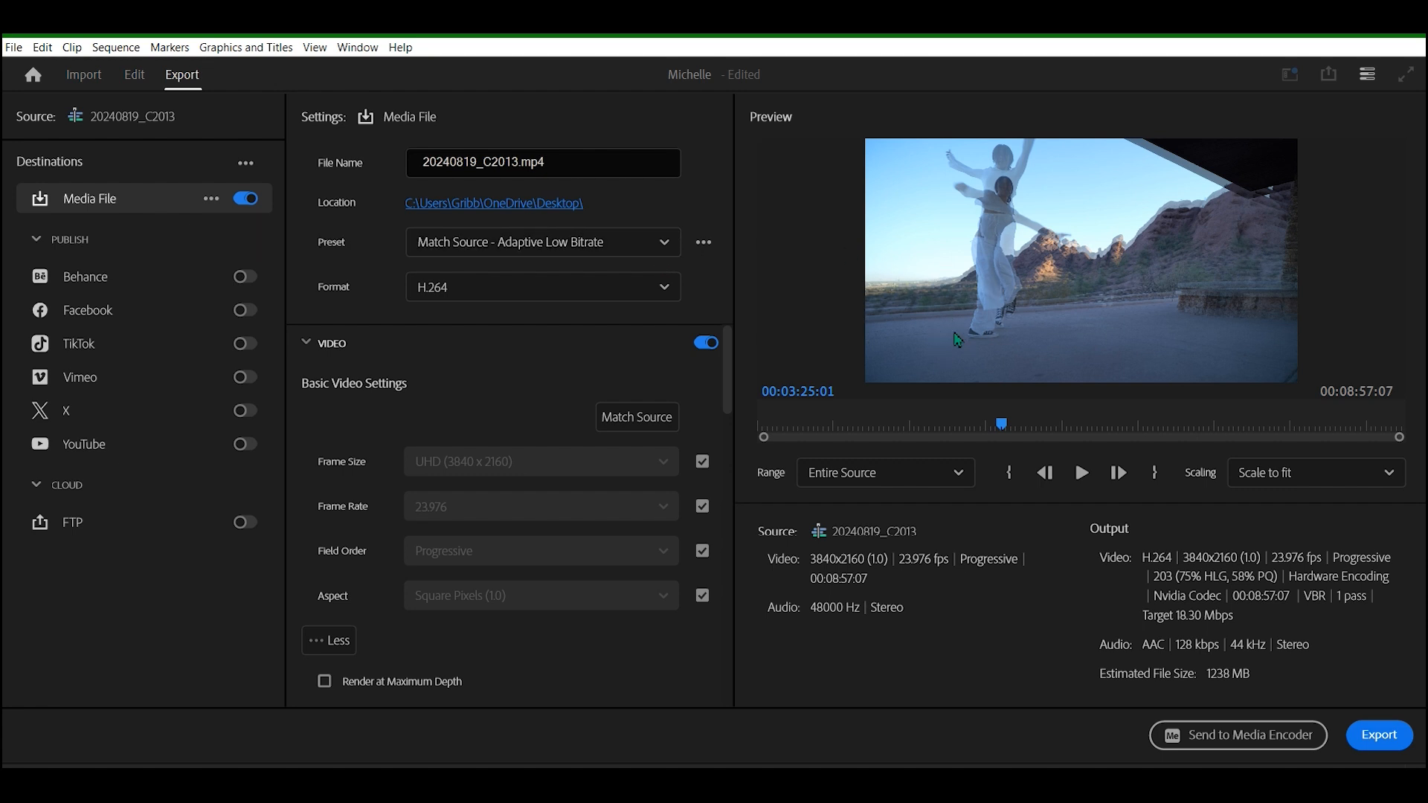
pyautogui.click(621, 253)
pyautogui.click(655, 508)
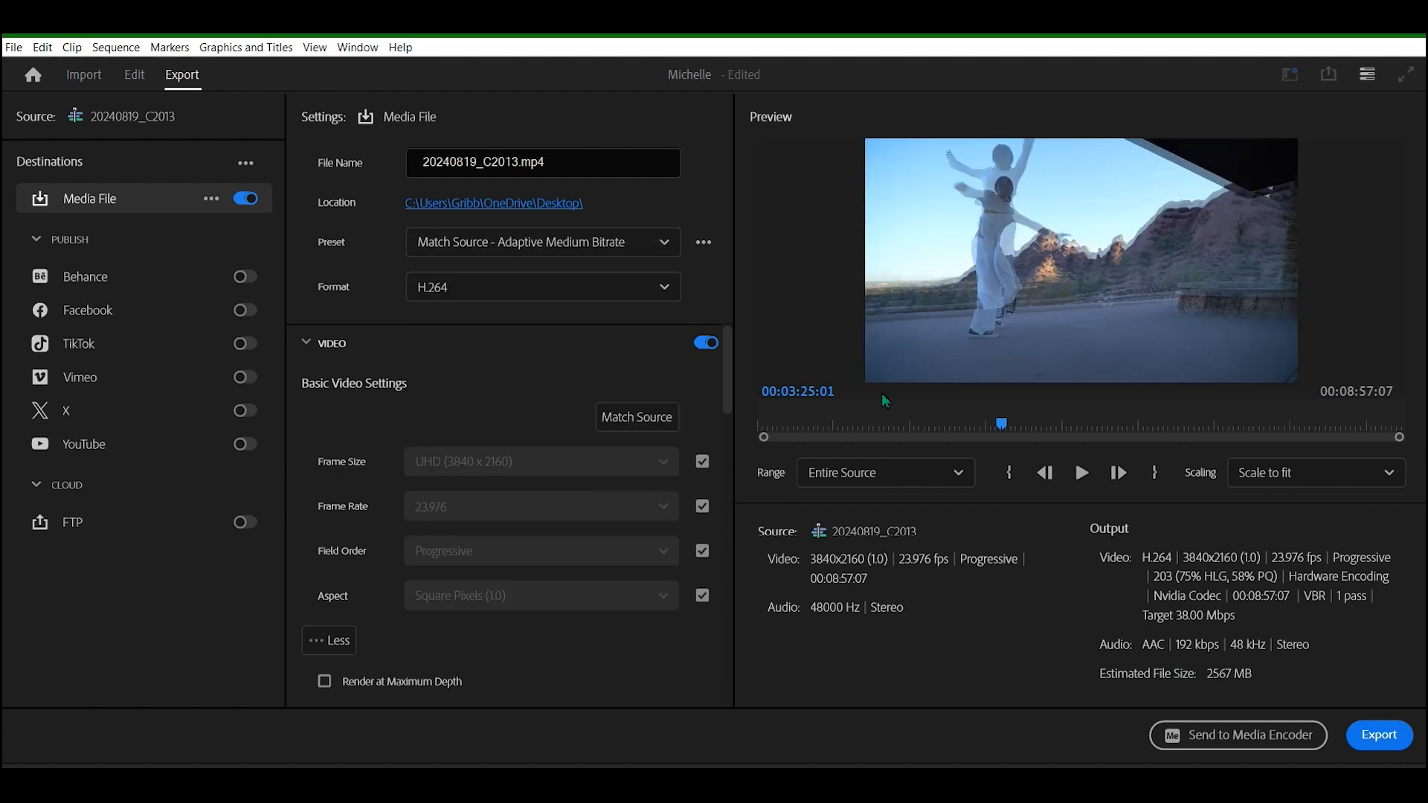
# Step: Set the export preset to Match Source - Adaptive High Bitrate
pyautogui.click(653, 239)
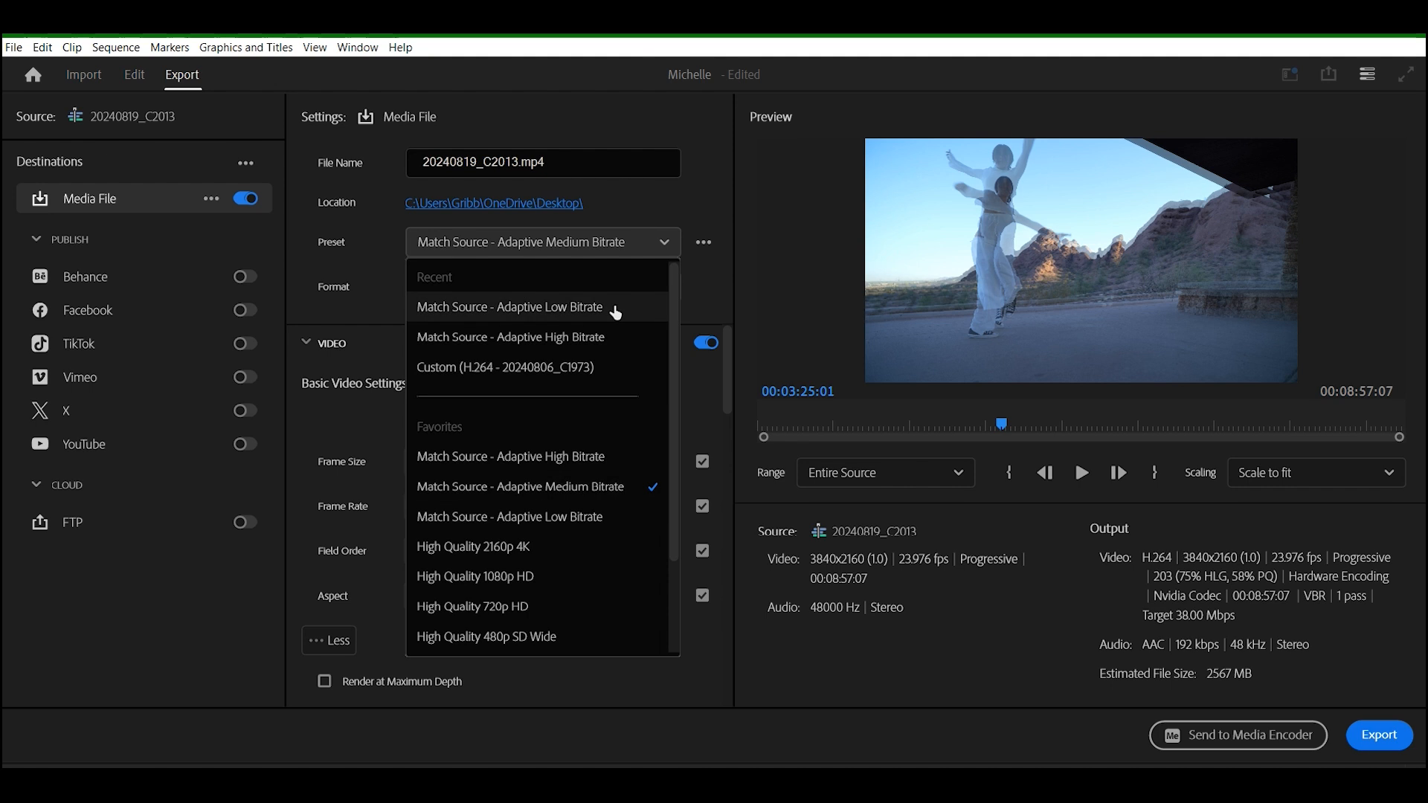
pyautogui.click(595, 337)
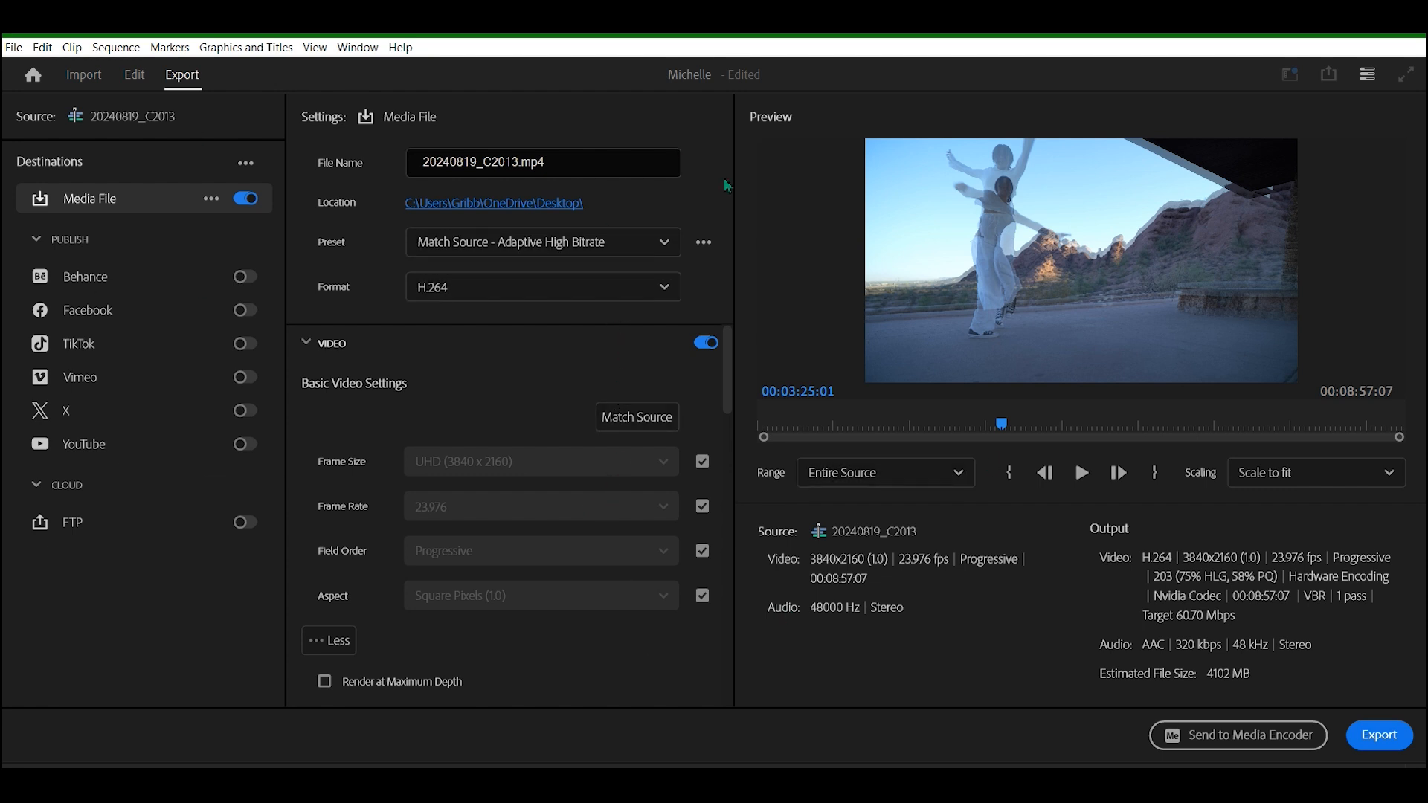
# Step: Look through the export presets, including the favorites and High Quality options, and keep the current preset
pyautogui.click(662, 248)
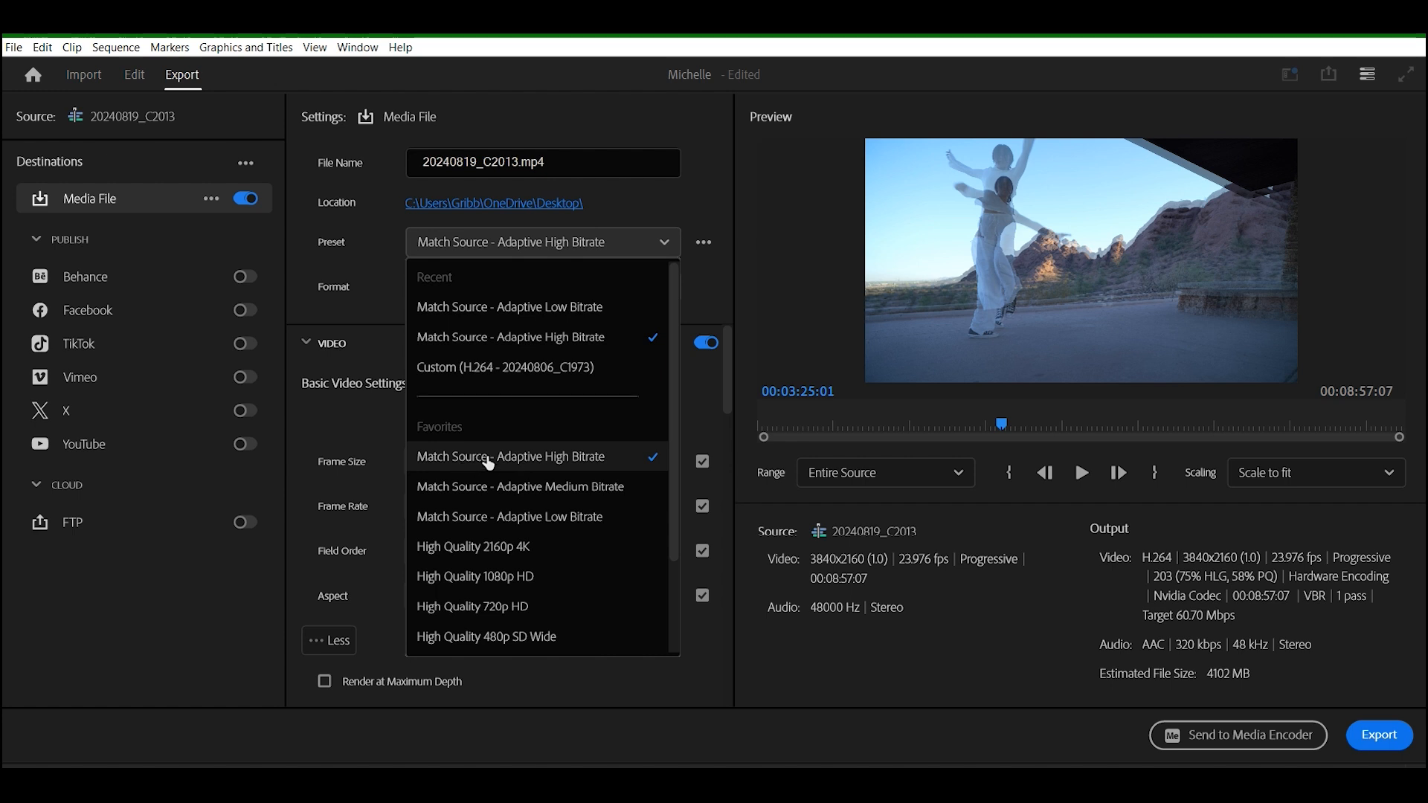
pyautogui.scroll(-3, 679, 493)
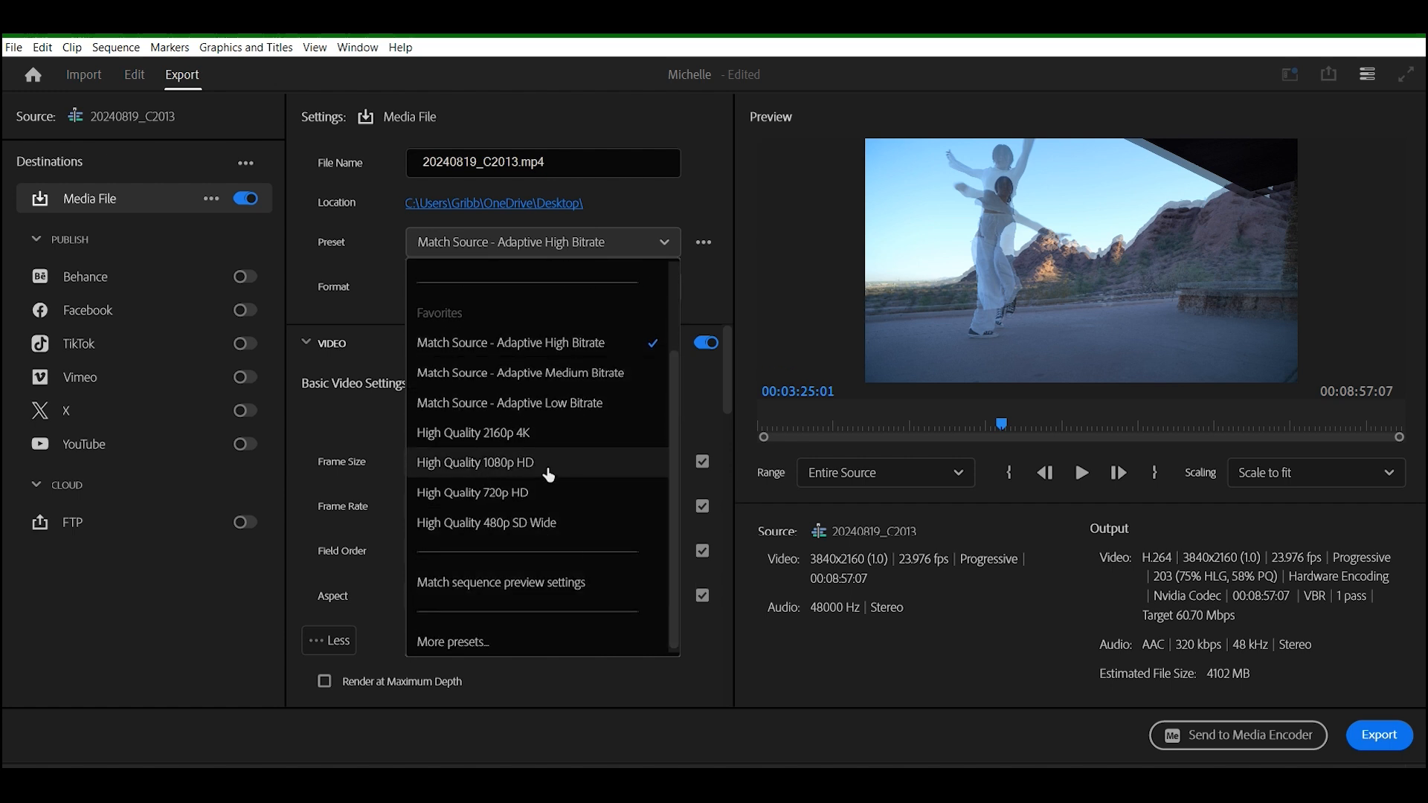
pyautogui.scroll(-1, 666, 517)
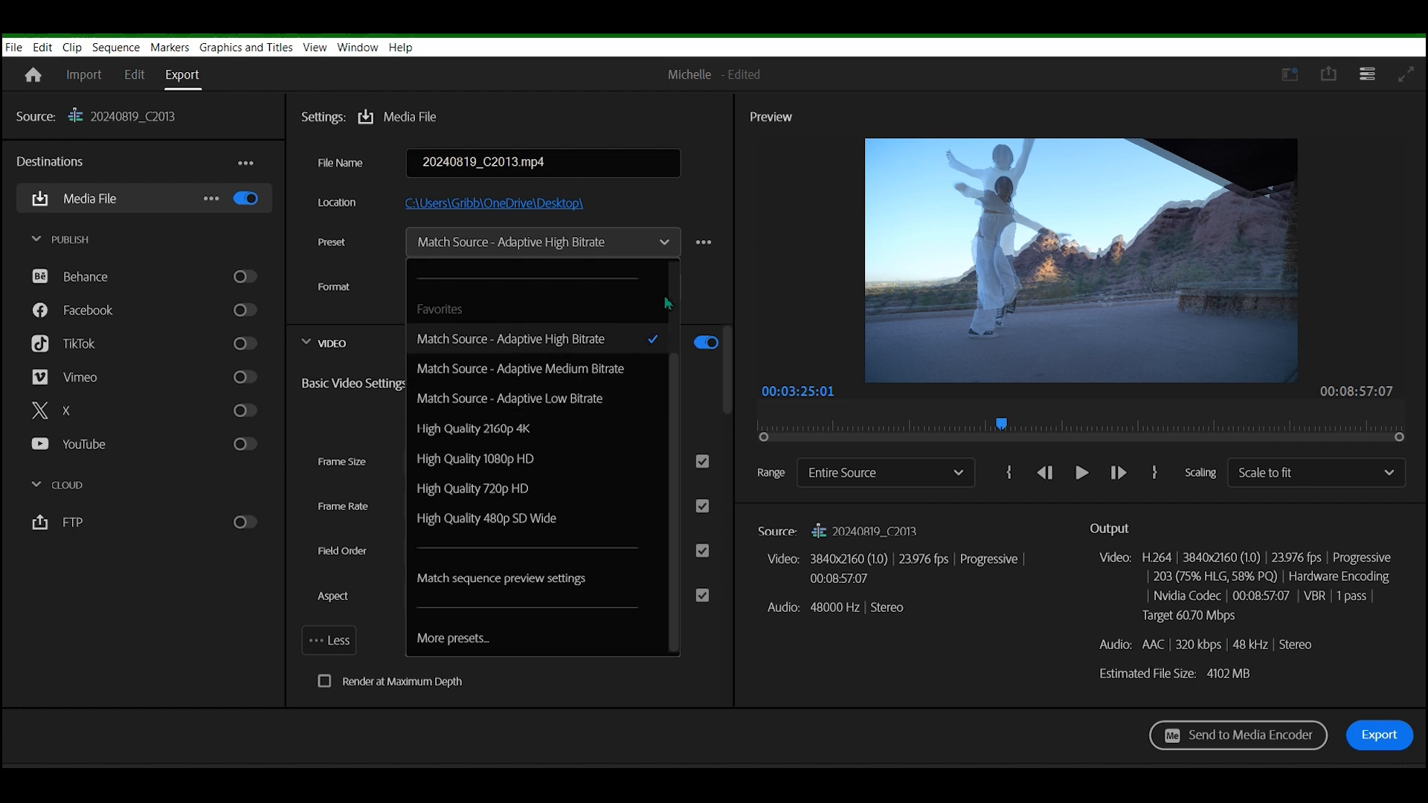
pyautogui.moveTo(675, 376); pyautogui.dragTo(676, 289)
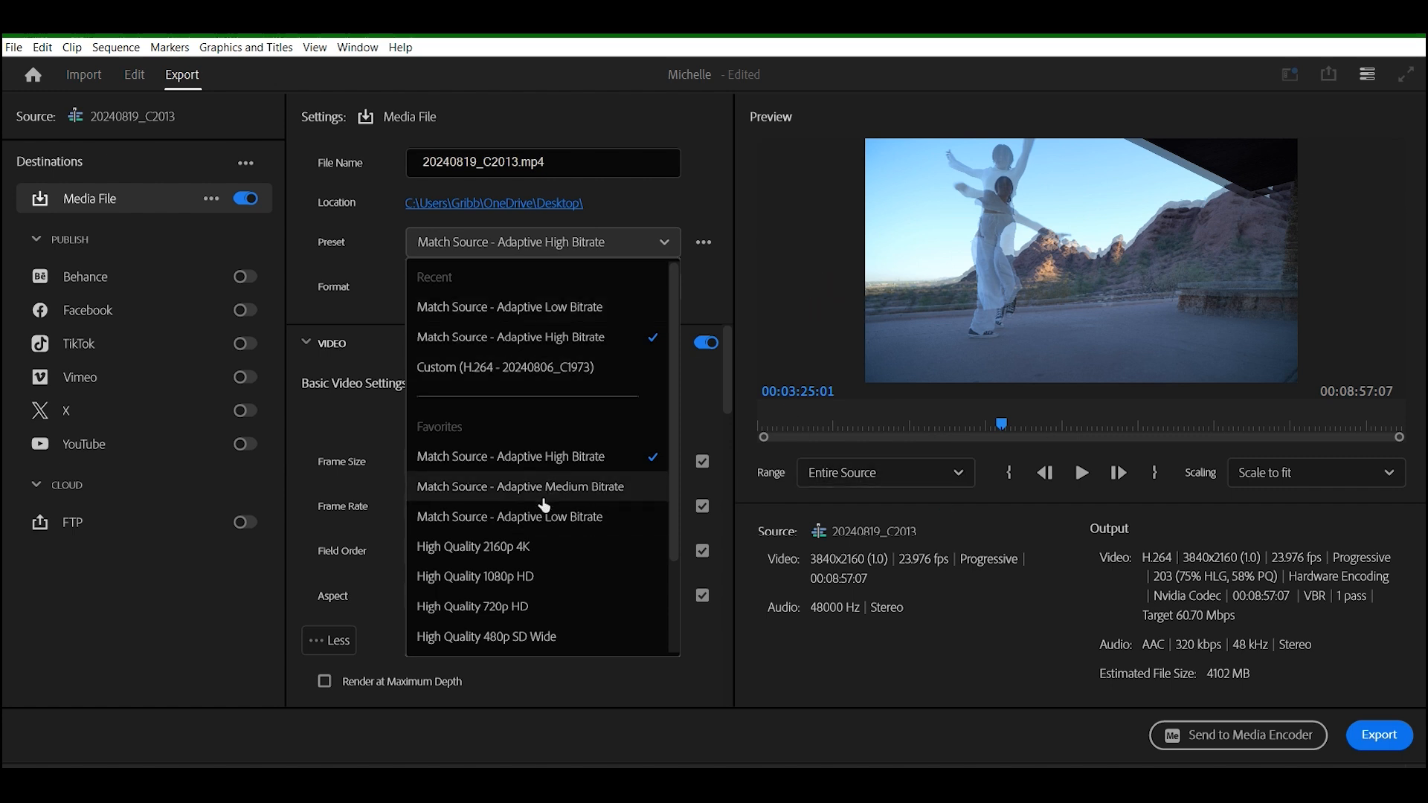
pyautogui.moveTo(672, 387); pyautogui.dragTo(699, 301)
pyautogui.click(758, 279)
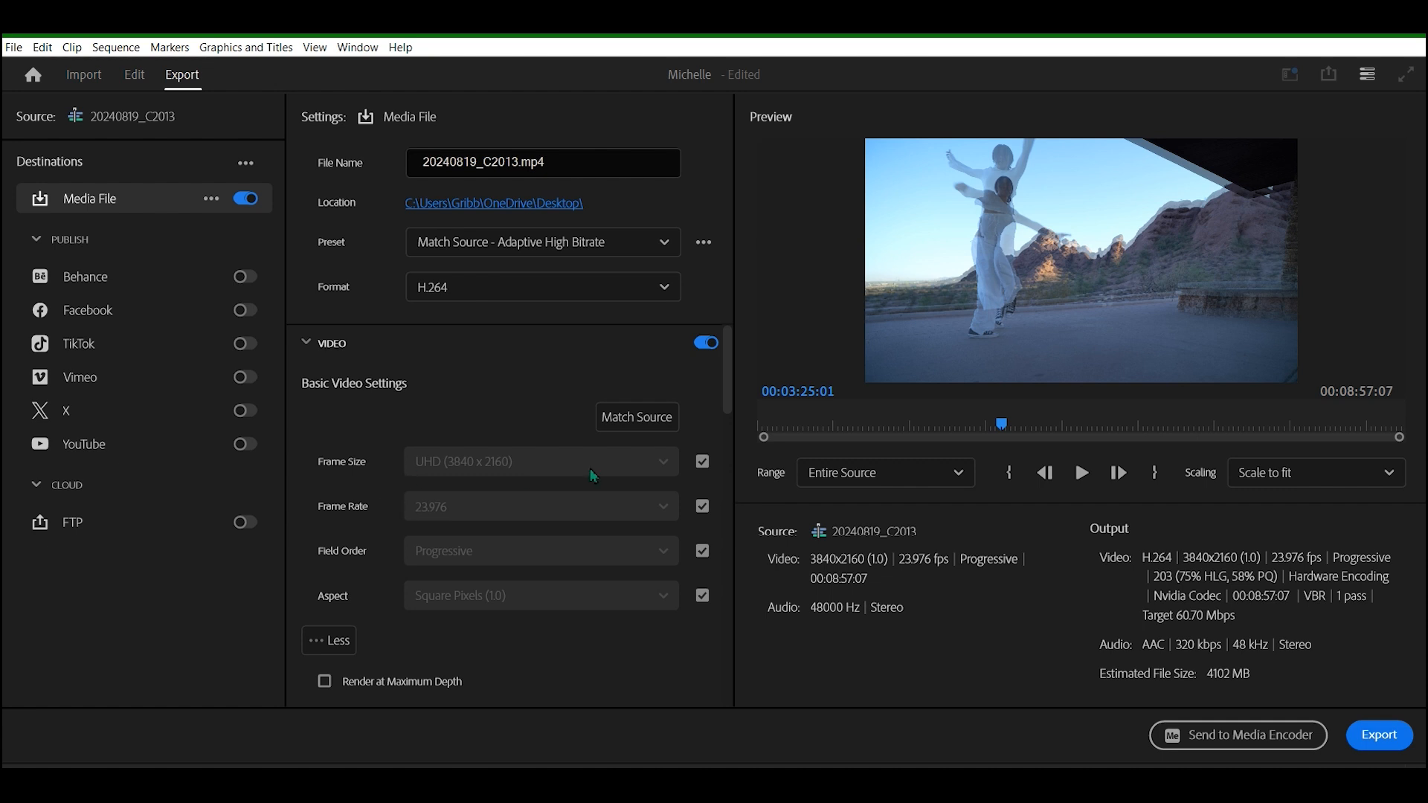
# Step: Enable Render at Maximum Depth and Use Maximum Render Quality for the video export
pyautogui.moveTo(726, 363); pyautogui.dragTo(729, 437)
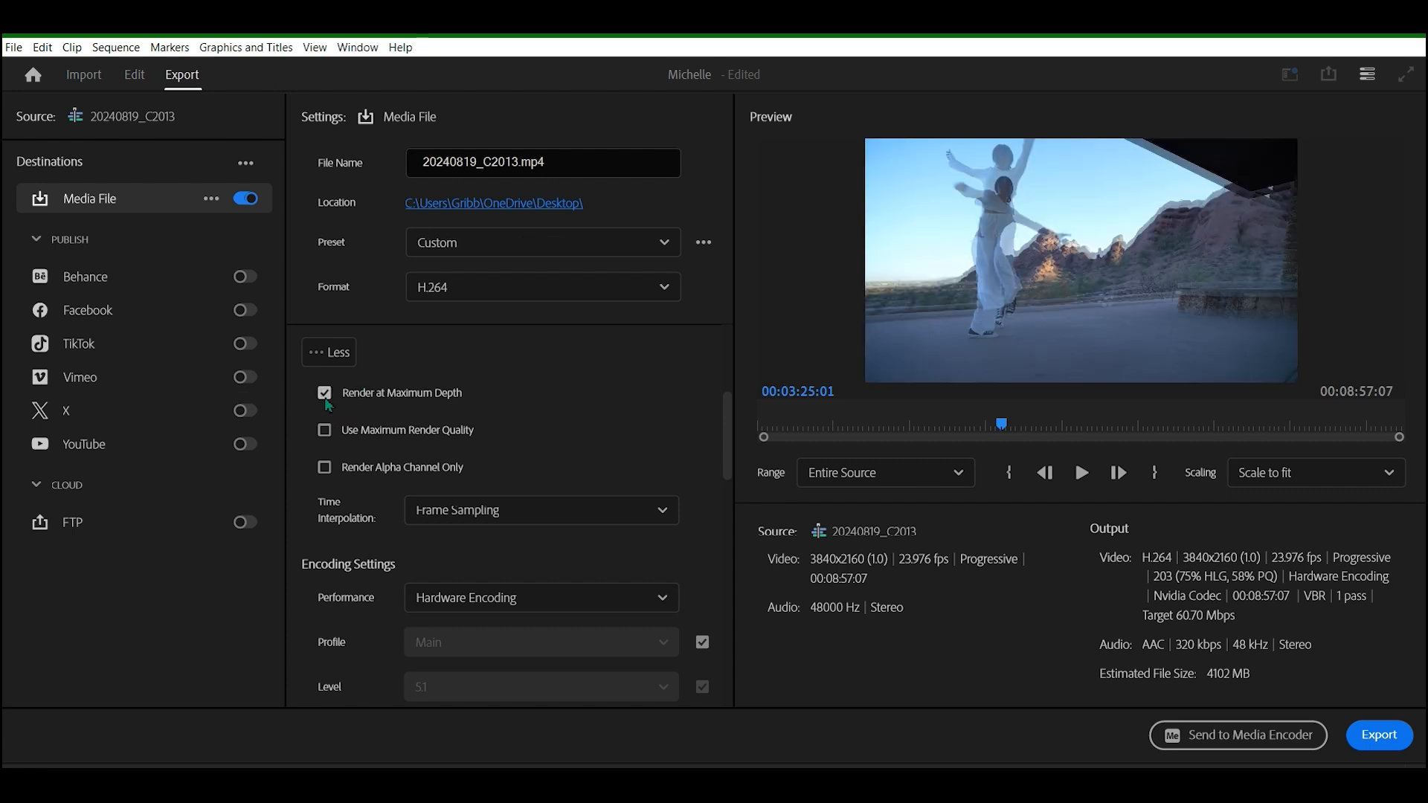
pyautogui.click(326, 433)
# Step: Review the Captions, Multiplexer, Effects and Metadata sections of the export settings, collapsing each one
pyautogui.moveTo(725, 408); pyautogui.dragTo(799, 650)
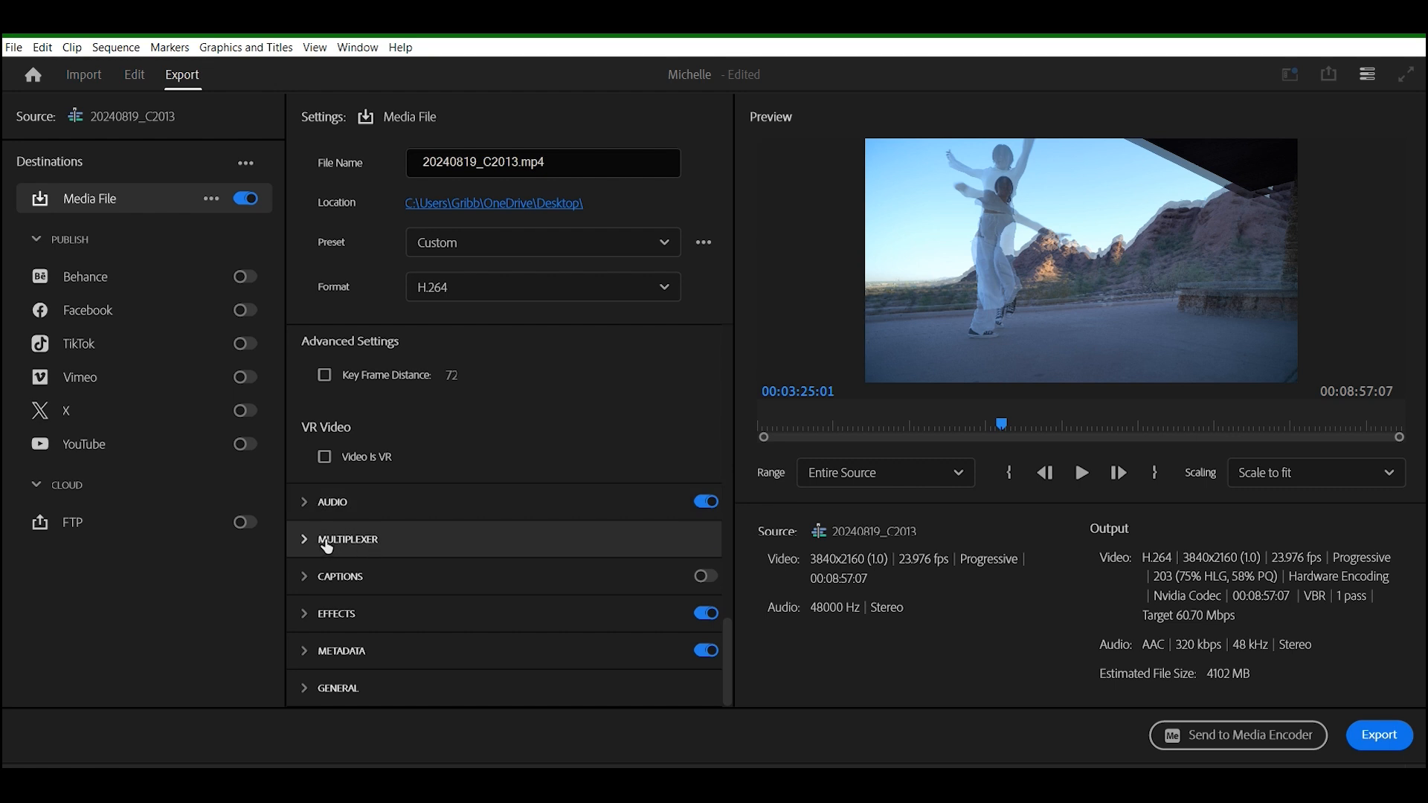
pyautogui.click(333, 585)
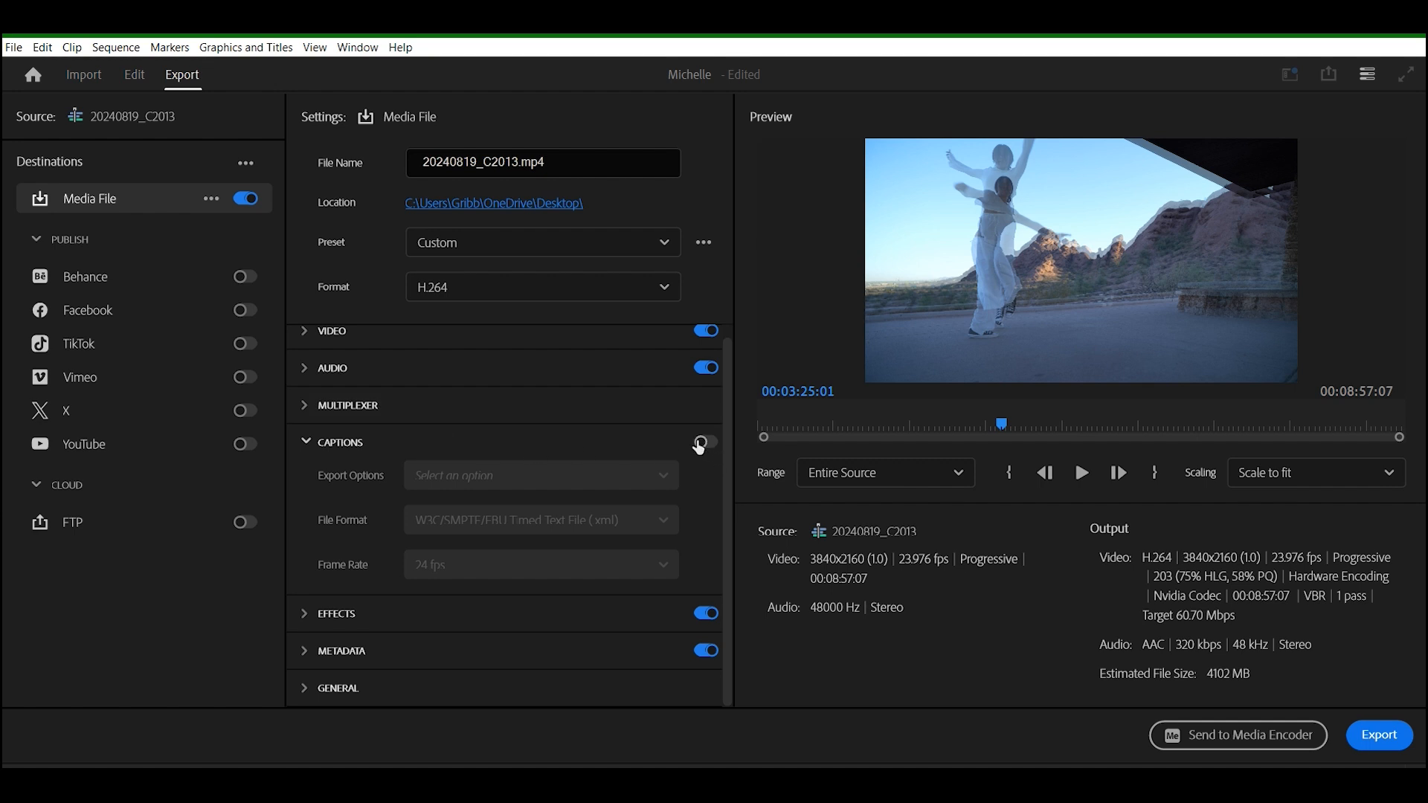
pyautogui.click(326, 409)
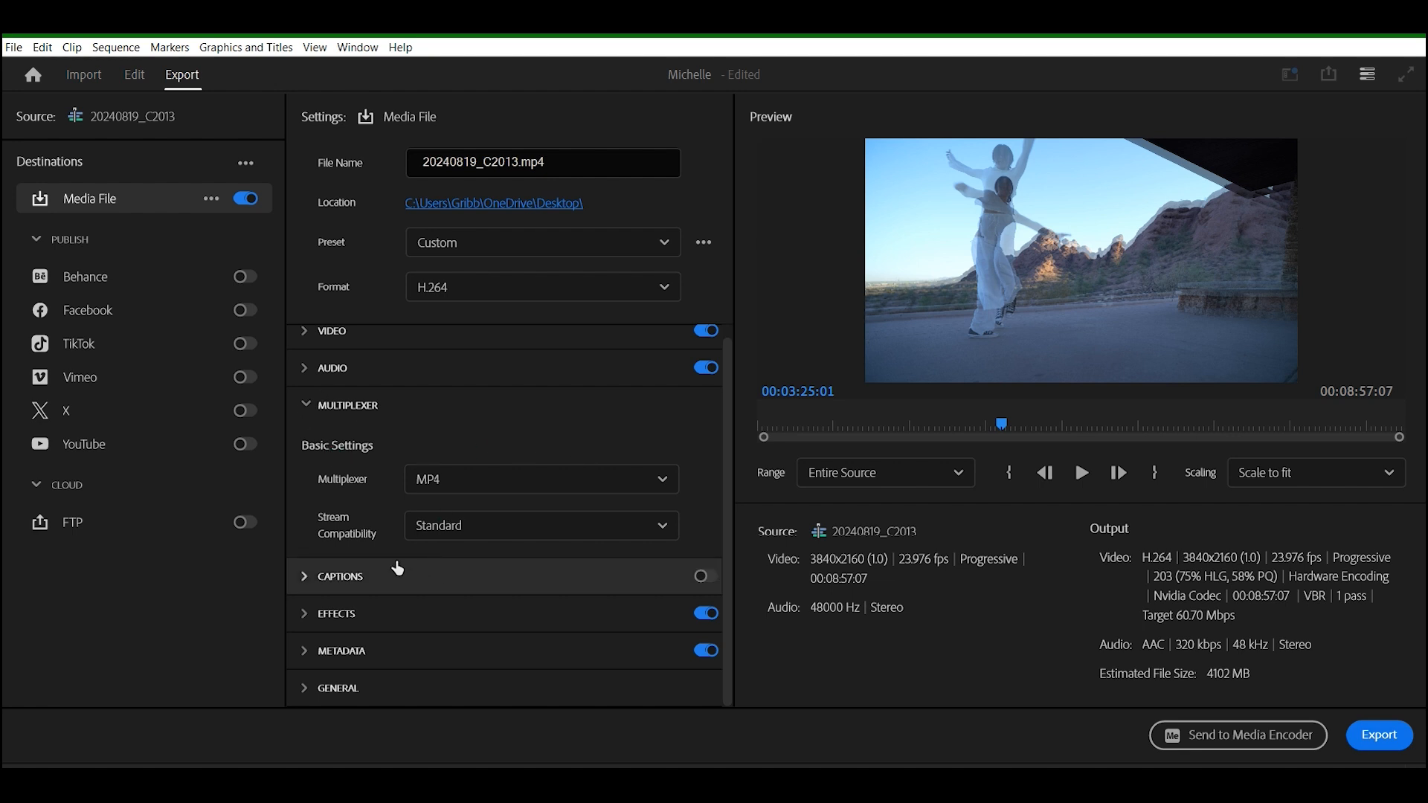
pyautogui.click(330, 614)
pyautogui.moveTo(728, 457); pyautogui.dragTo(773, 506)
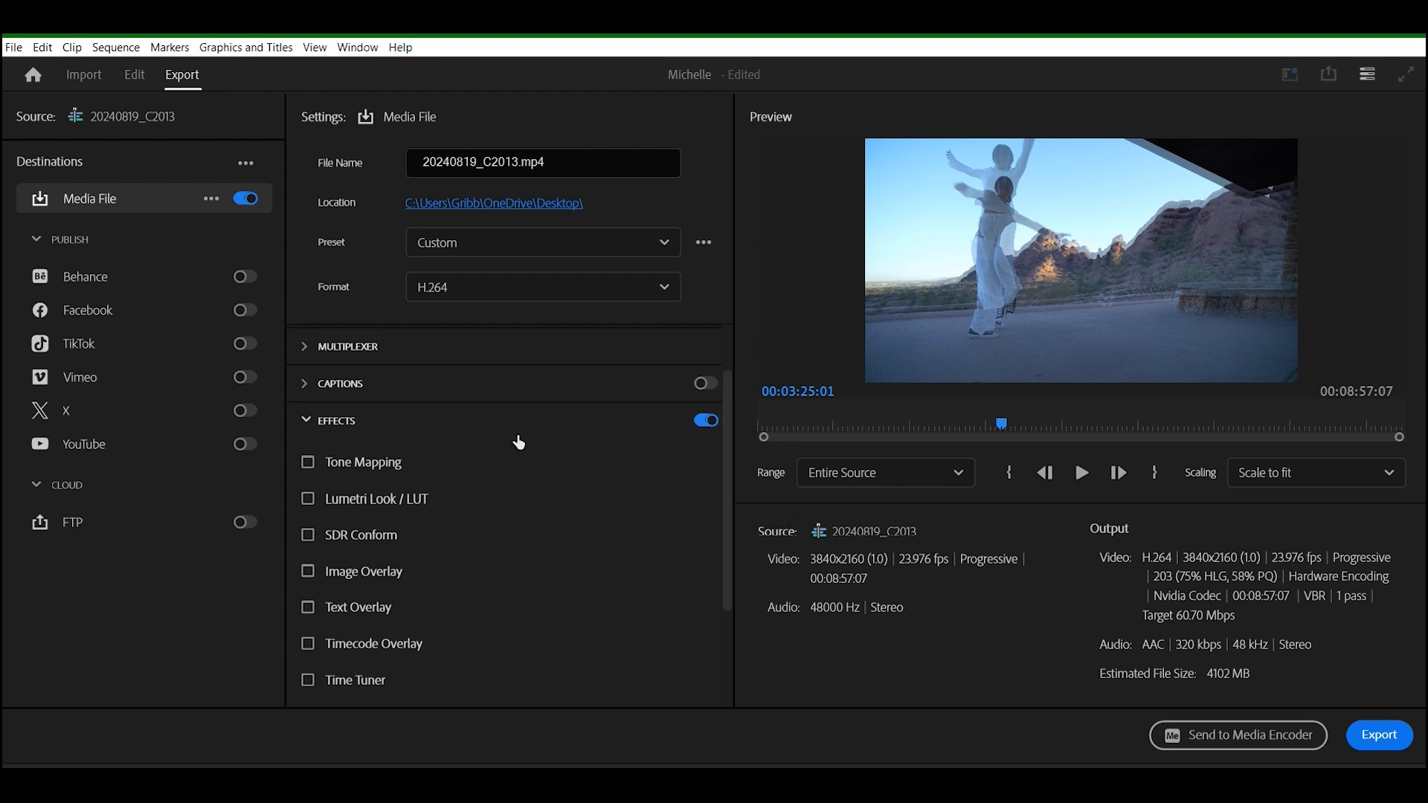
pyautogui.click(334, 421)
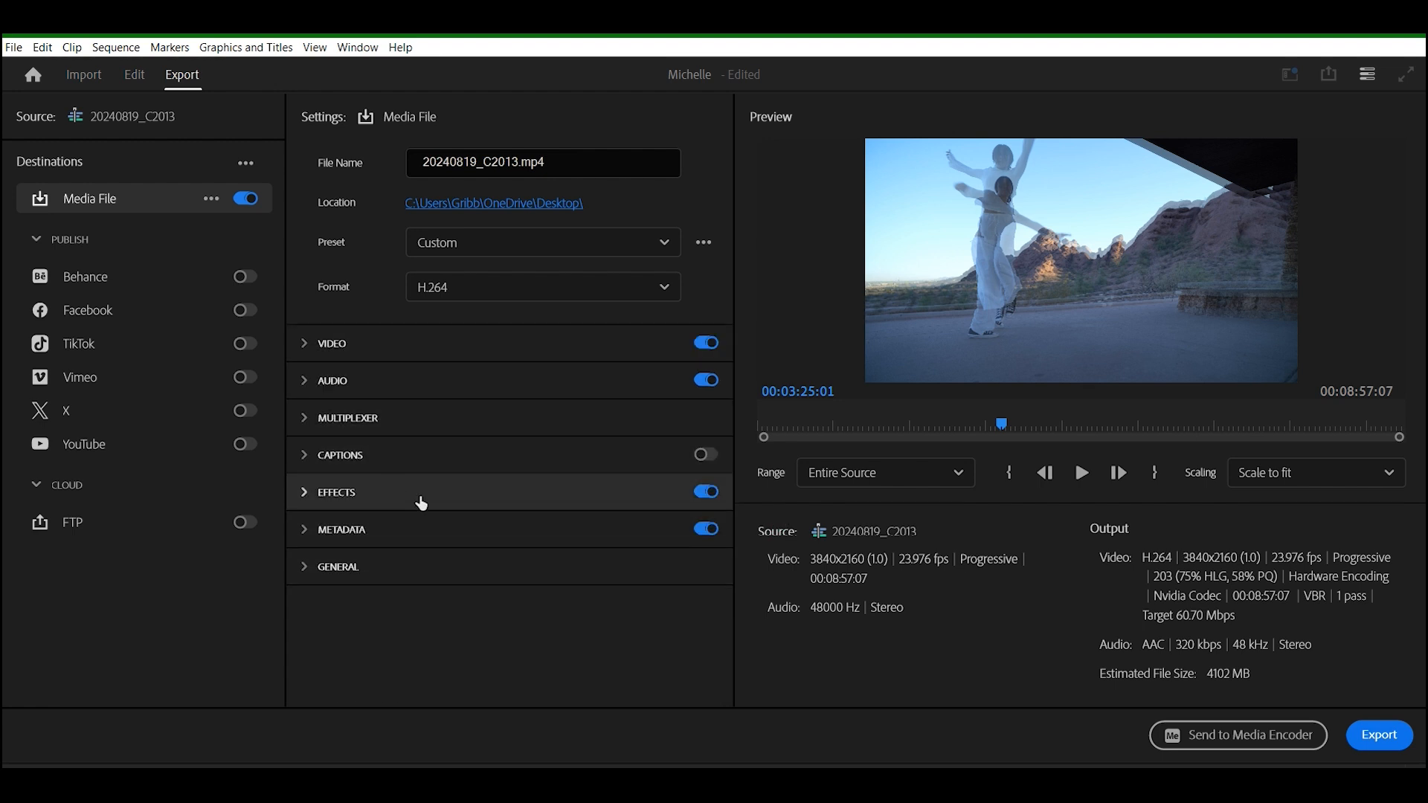
pyautogui.click(320, 533)
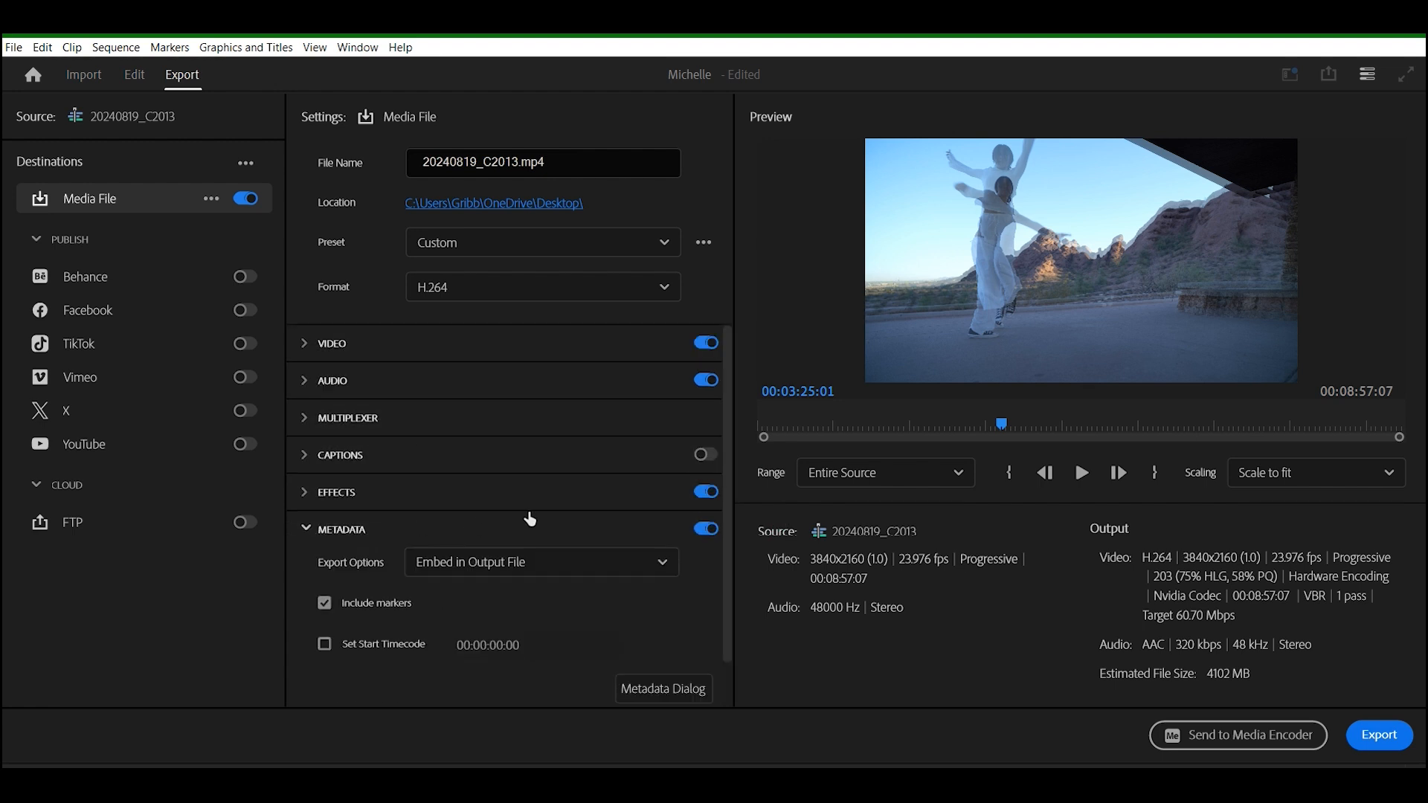
pyautogui.moveTo(733, 465); pyautogui.dragTo(730, 510)
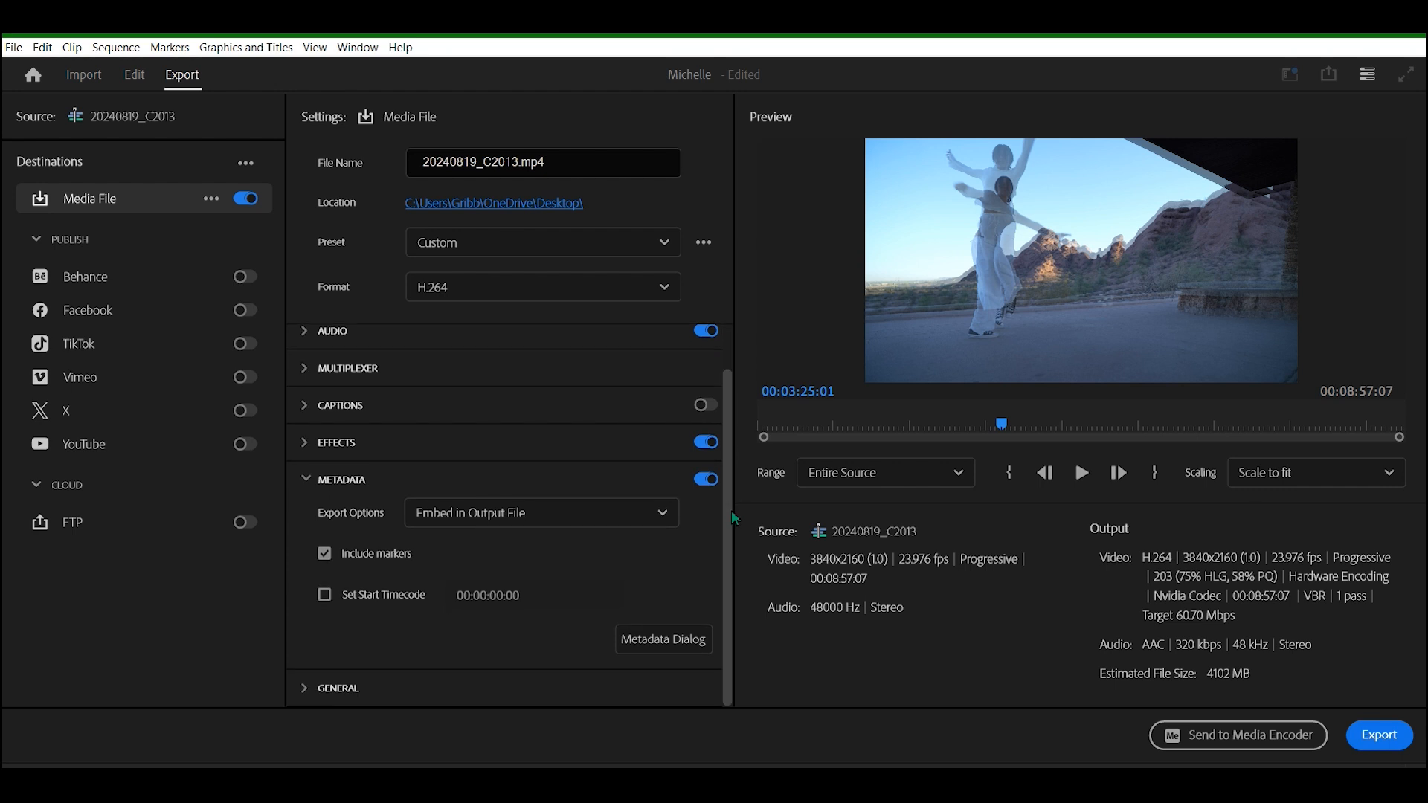
pyautogui.click(305, 481)
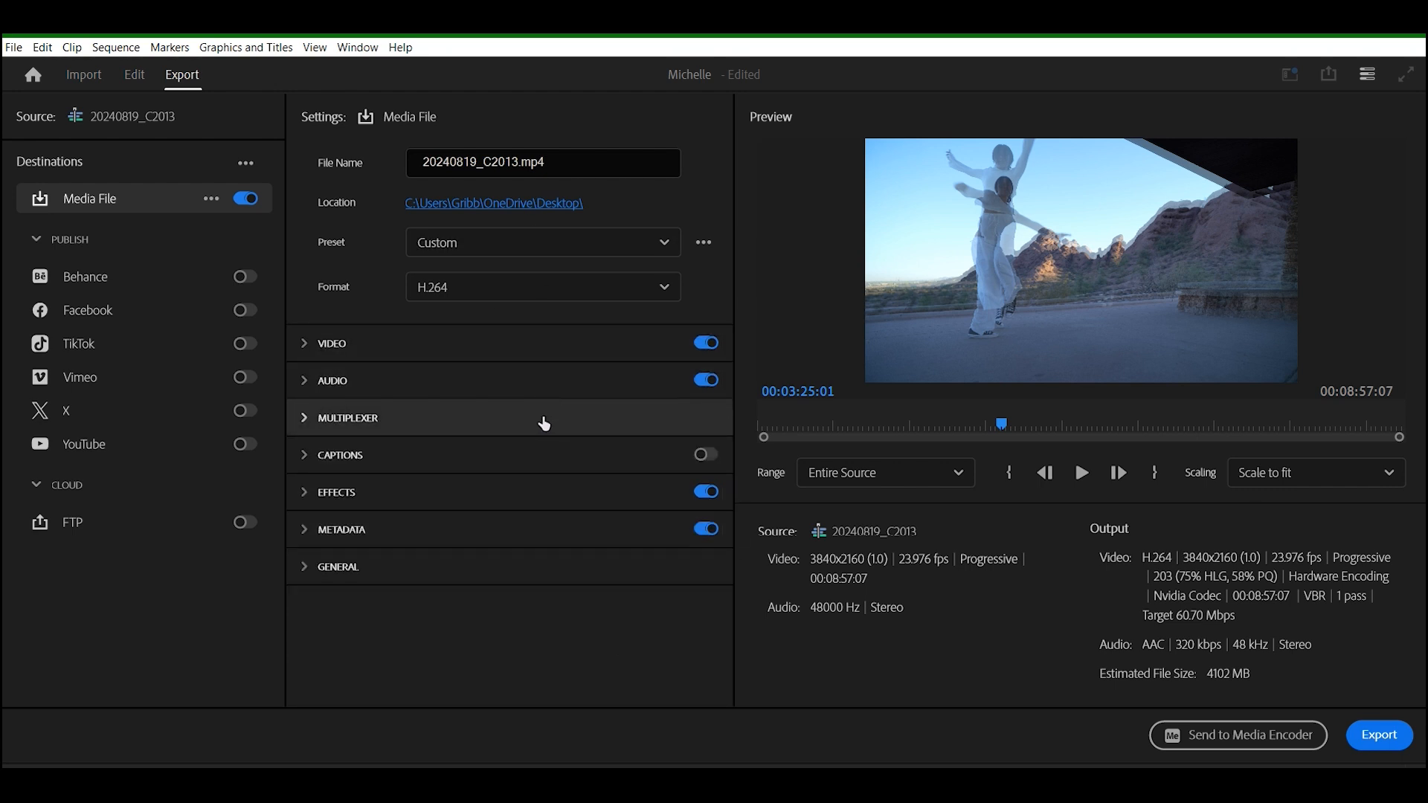
# Step: Browse the full list of available export formats, keeping H.264
pyautogui.click(594, 154)
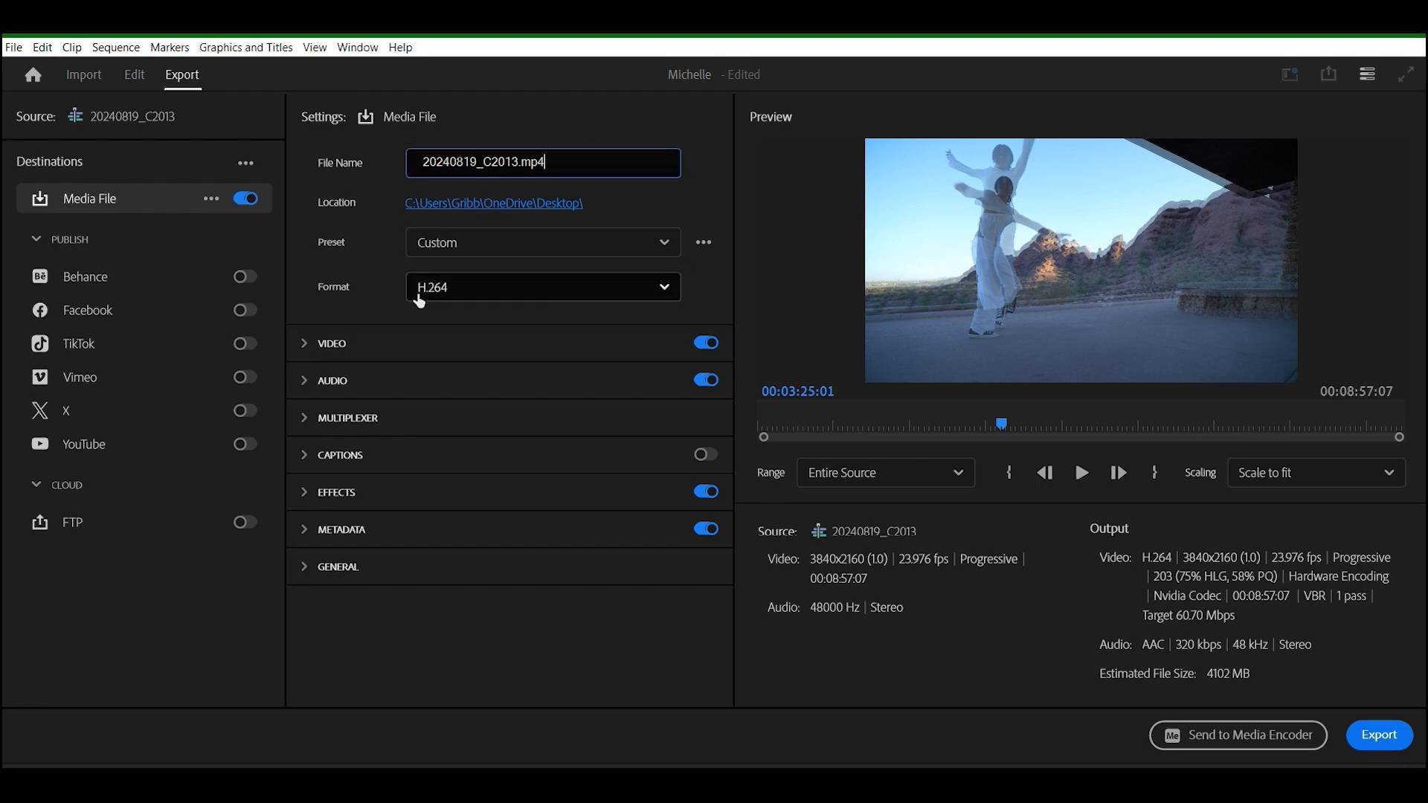
pyautogui.click(497, 295)
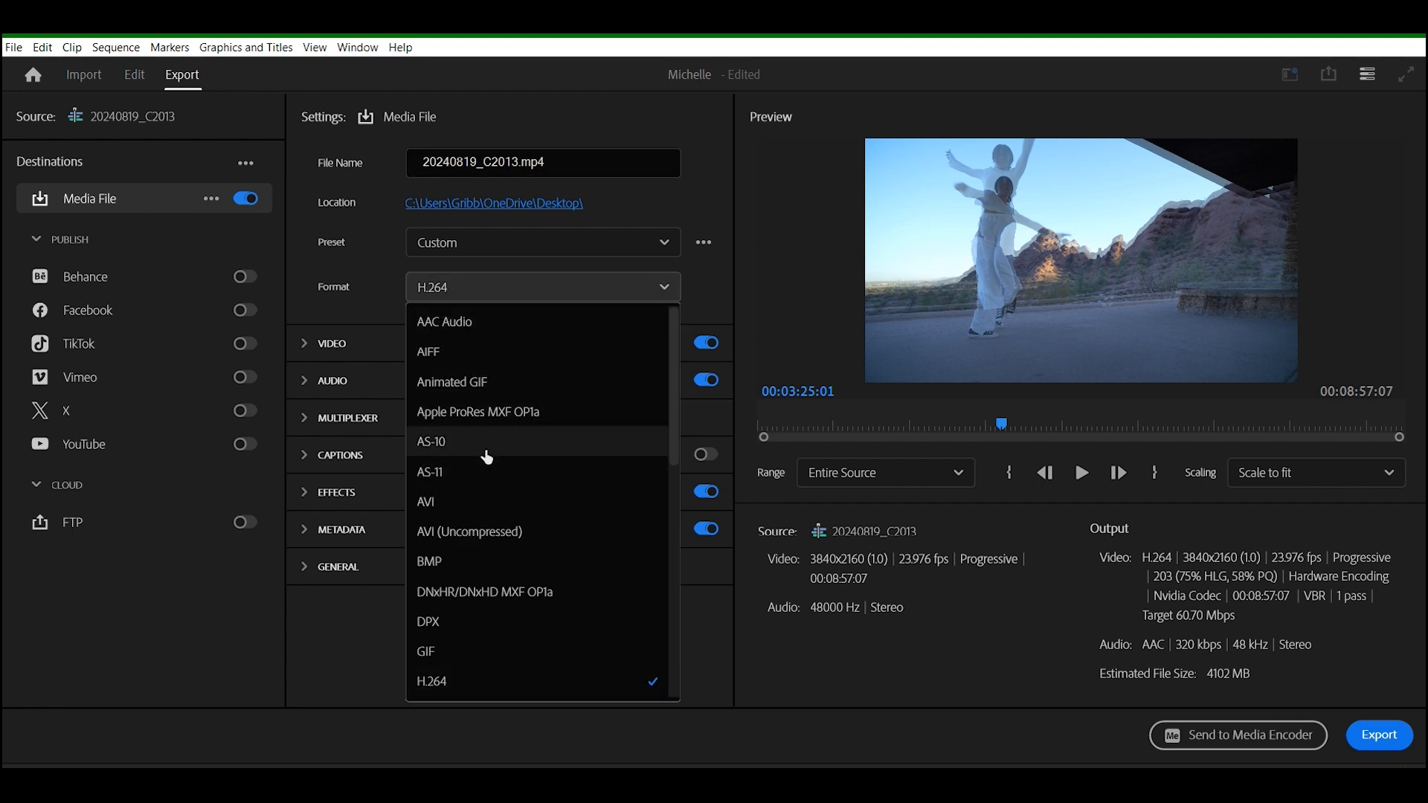
pyautogui.moveTo(675, 383); pyautogui.dragTo(686, 483)
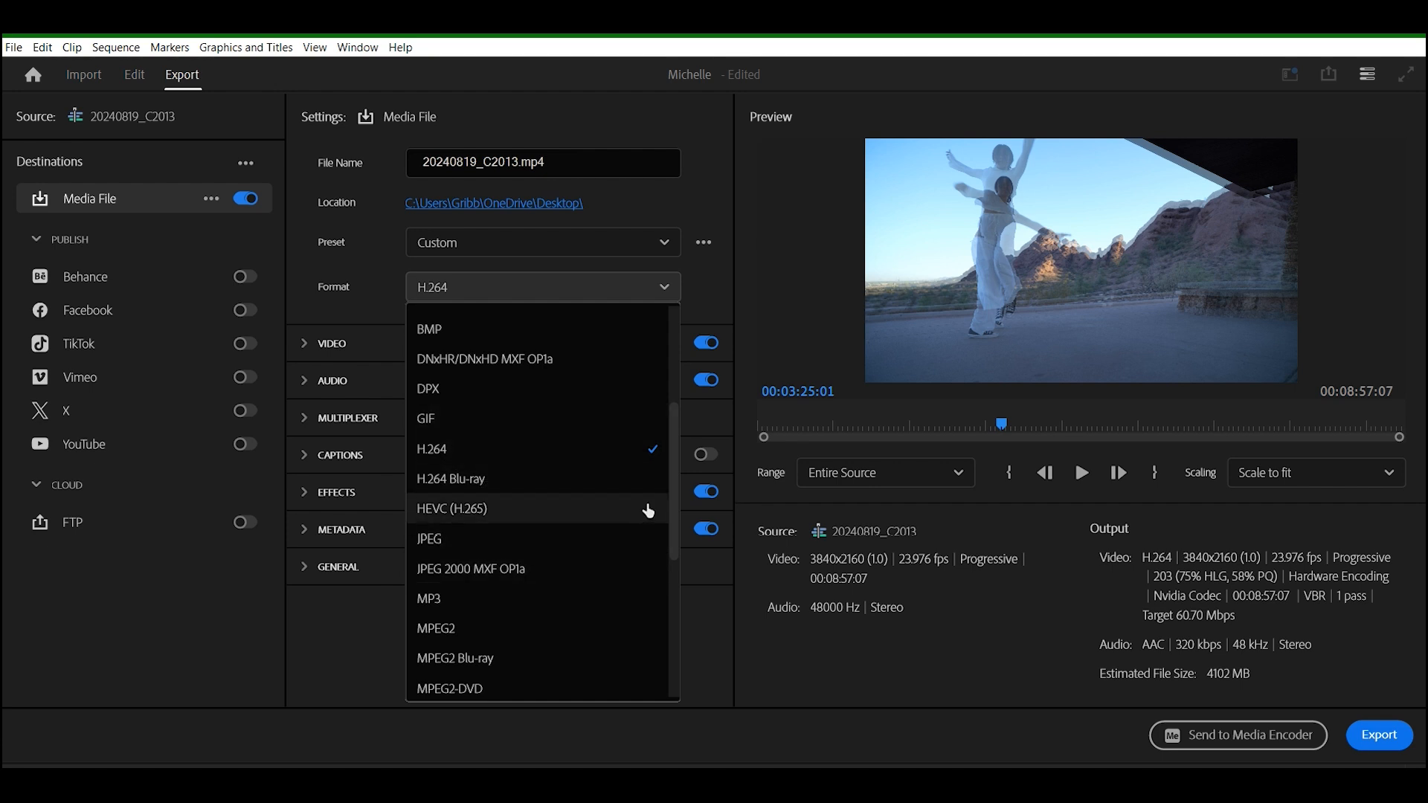
pyautogui.moveTo(676, 476); pyautogui.dragTo(687, 606)
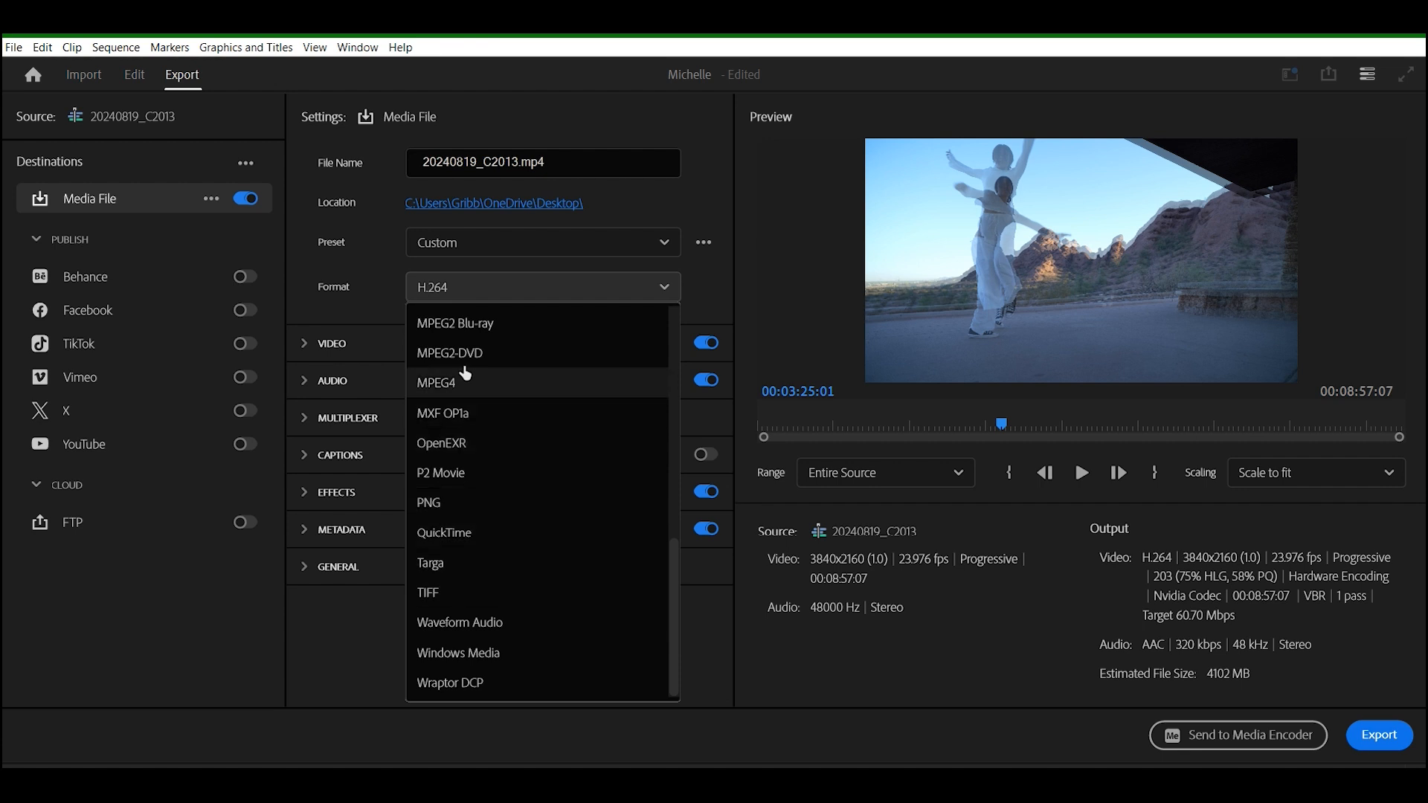
pyautogui.moveTo(672, 622); pyautogui.dragTo(724, 390)
pyautogui.click(753, 295)
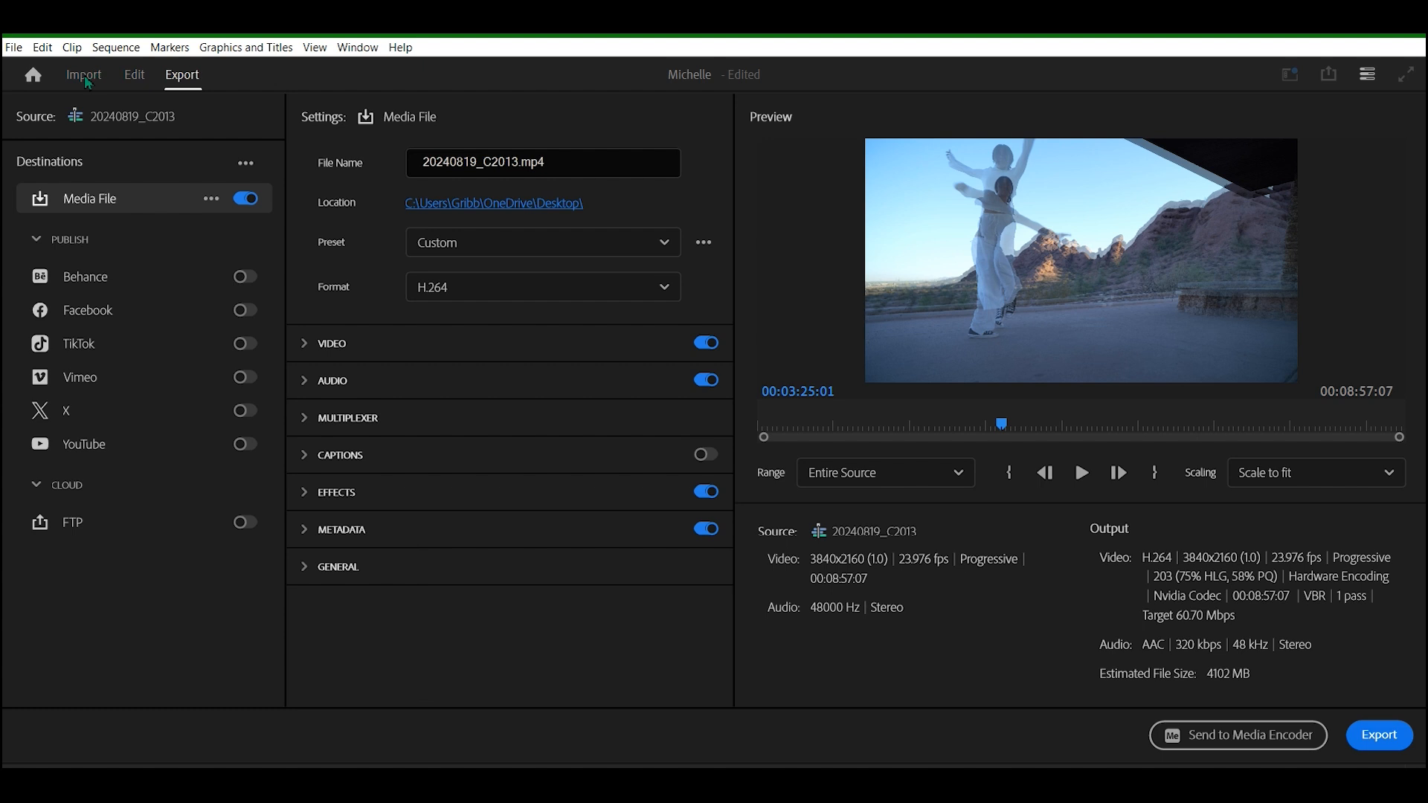
# Step: Return to the editing workspace and play the overlapping dance clips around 00:03:25 in the sequence
pyautogui.click(137, 78)
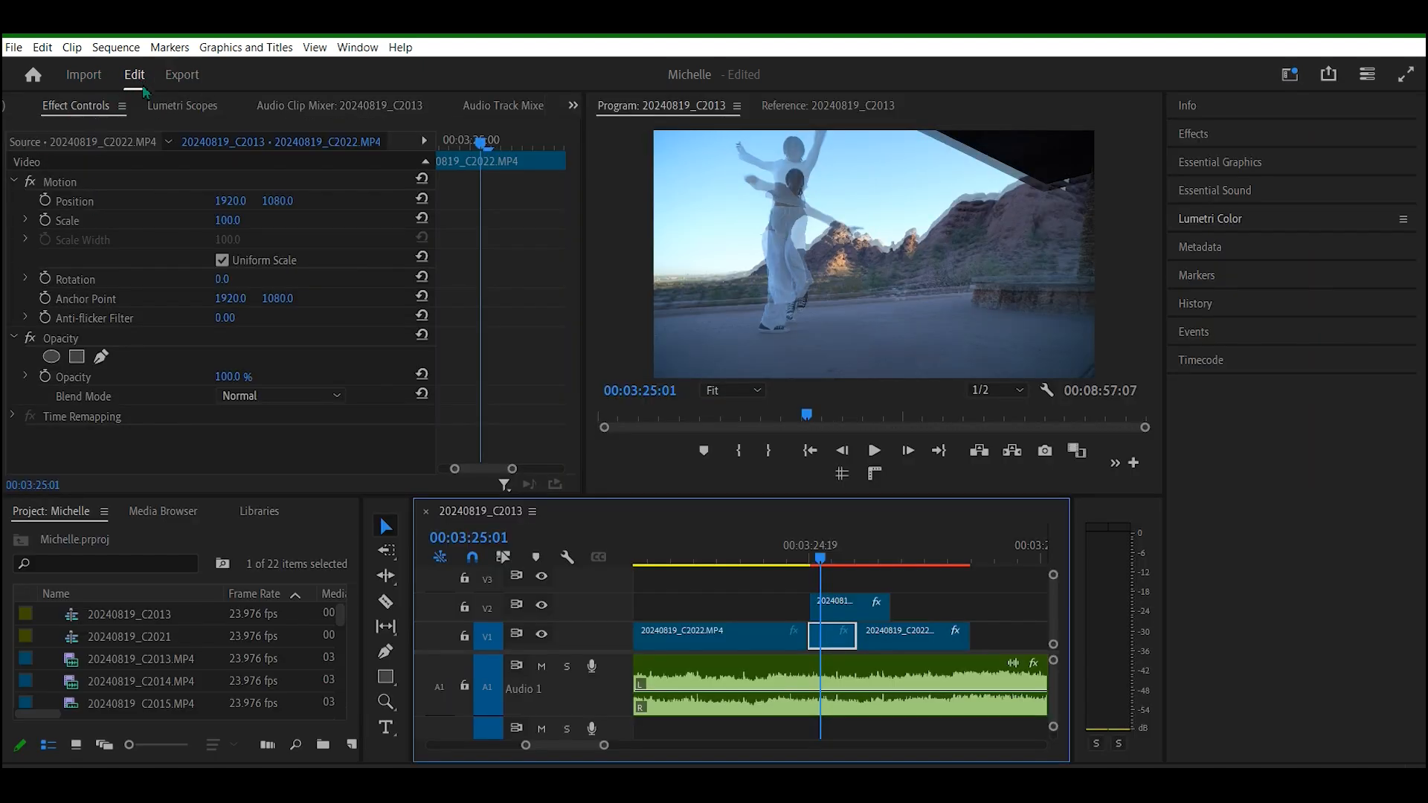
pyautogui.click(170, 76)
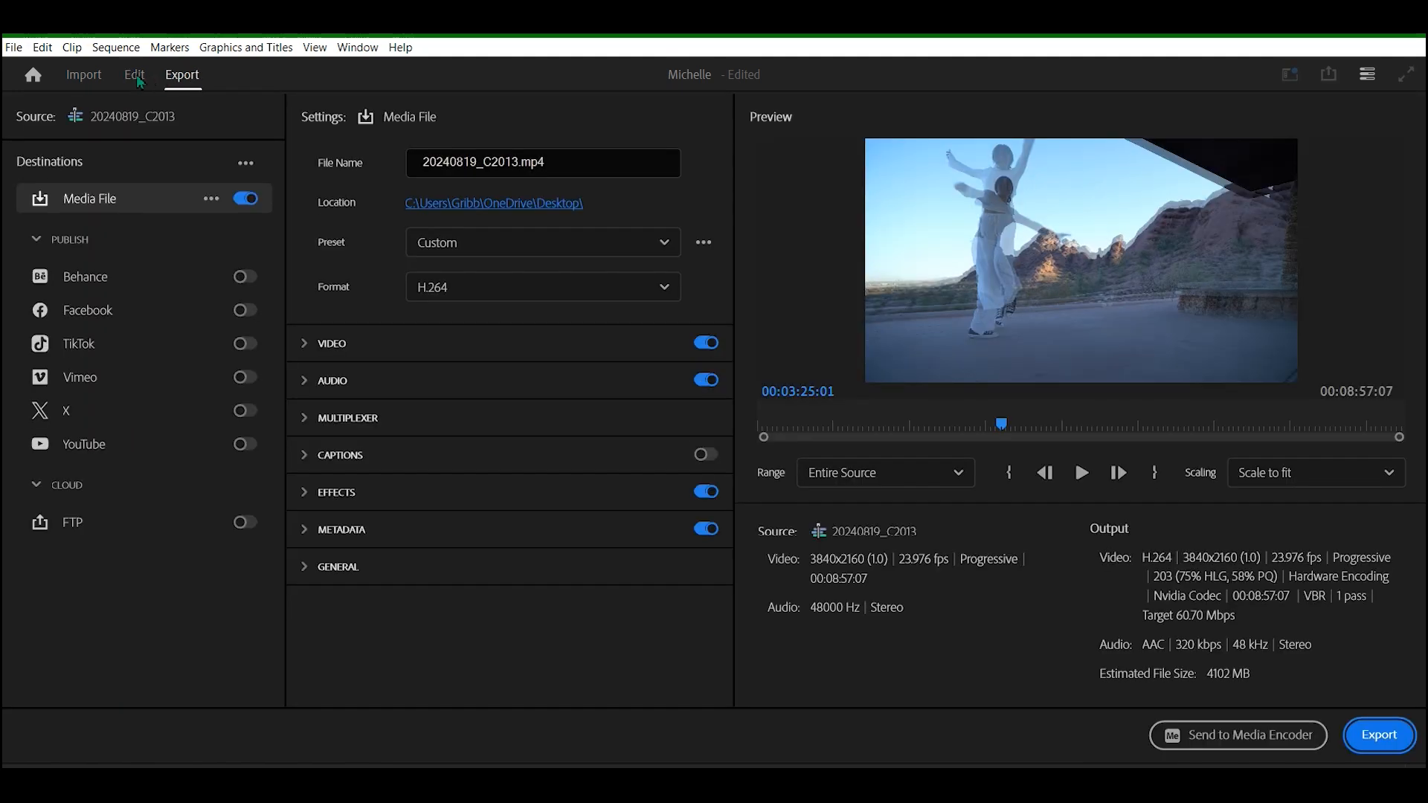
pyautogui.click(138, 78)
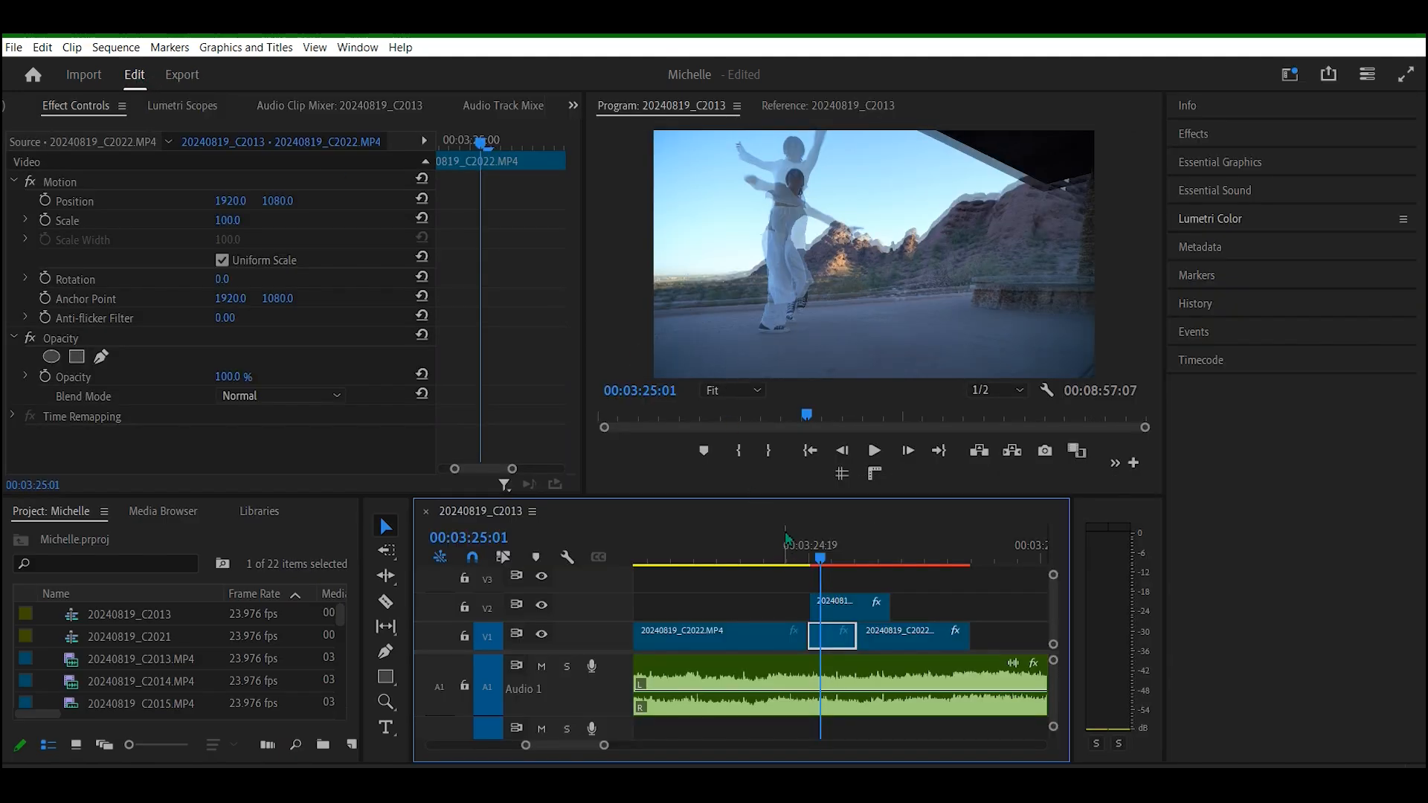
pyautogui.click(789, 559)
pyautogui.press('space')
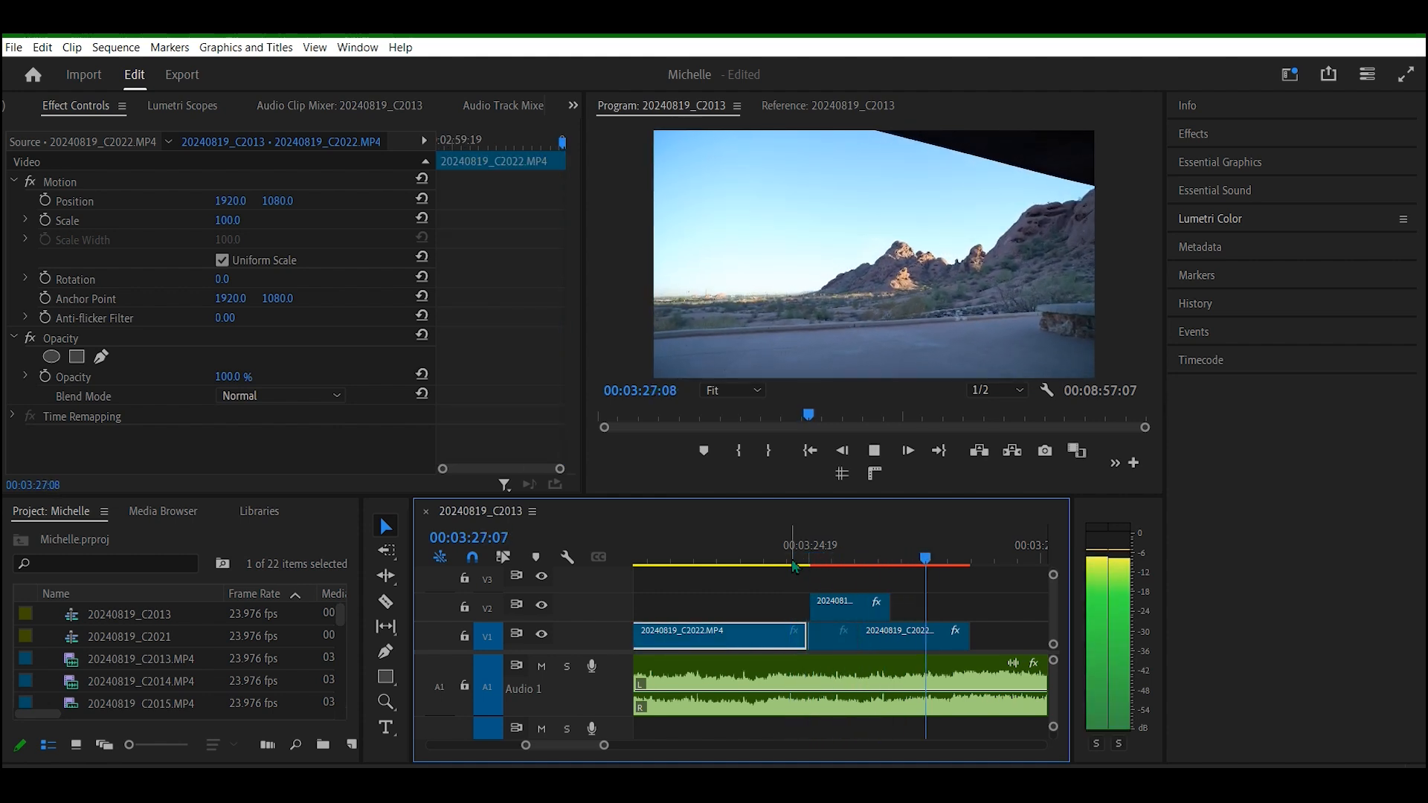
pyautogui.press('space')
pyautogui.moveTo(935, 563); pyautogui.dragTo(850, 568)
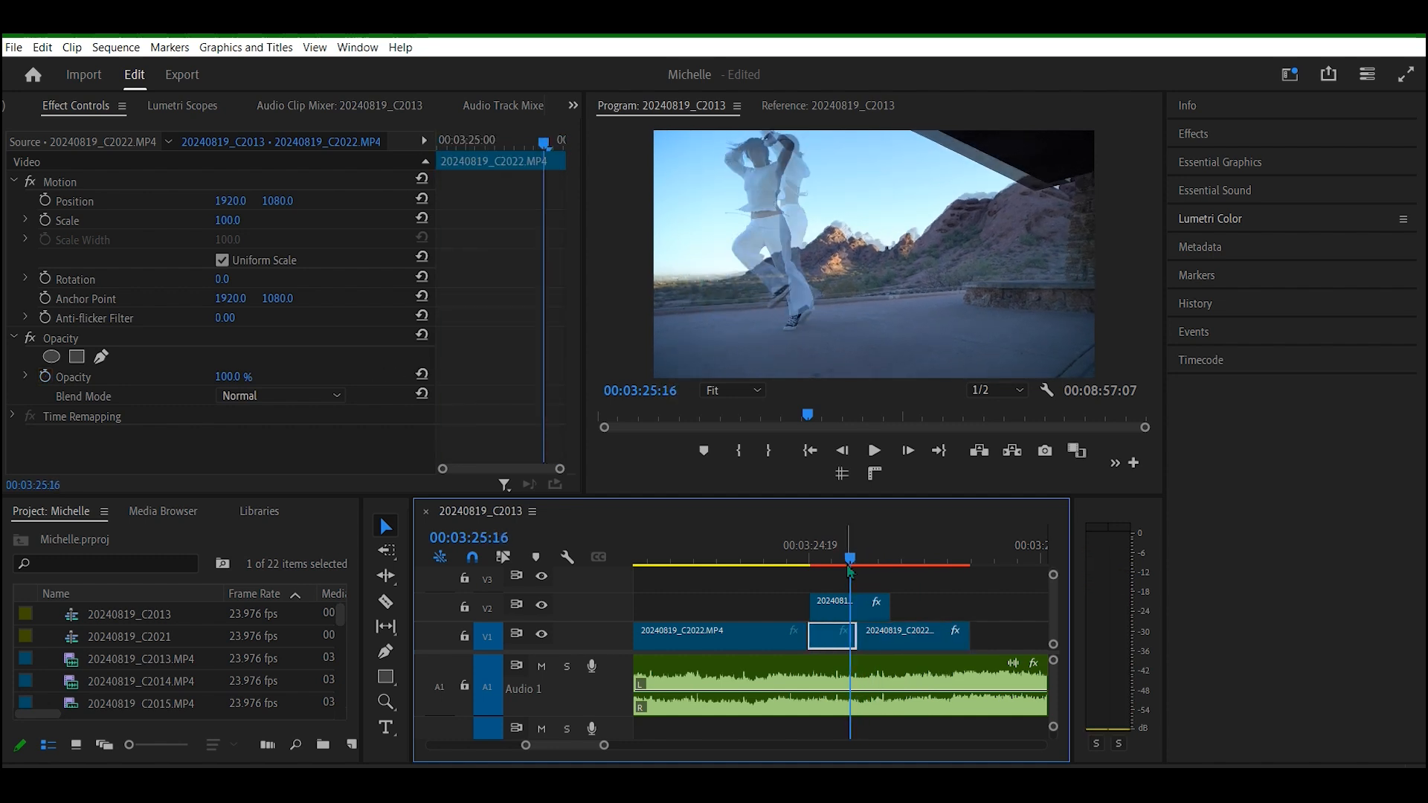
pyautogui.press('space')
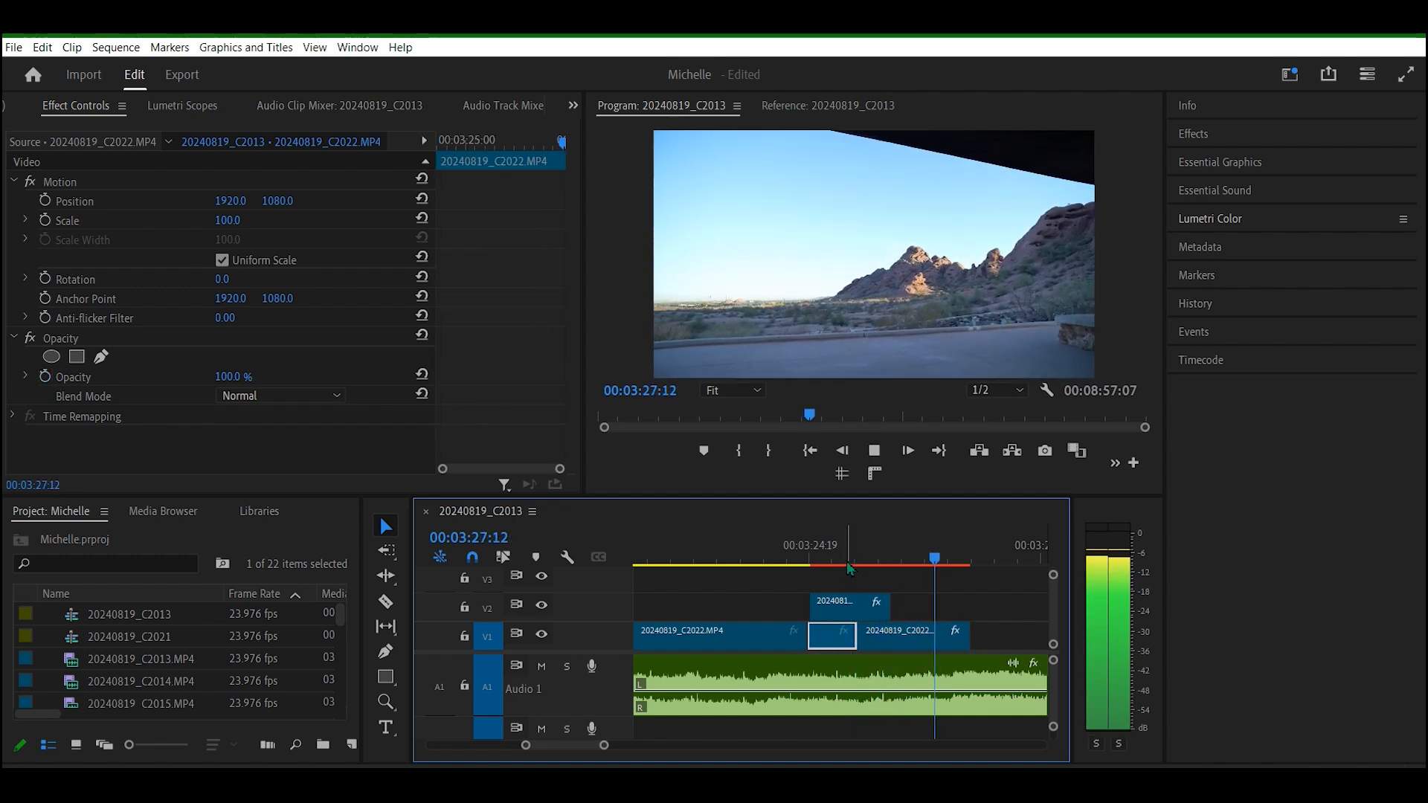
# Step: Play the music over the empty gap that follows the last dance clip
pyautogui.click(862, 688)
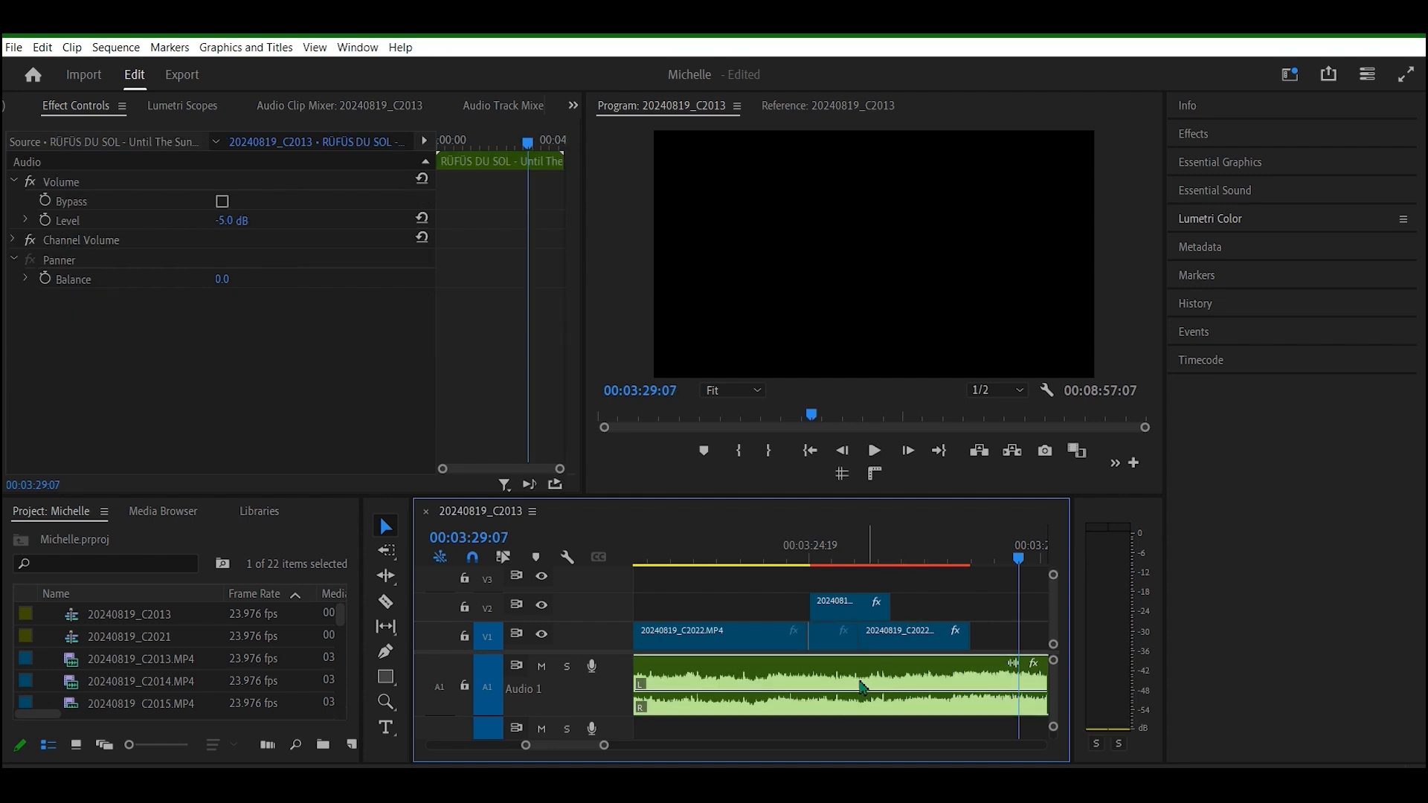
pyautogui.moveTo(608, 750); pyautogui.dragTo(675, 751)
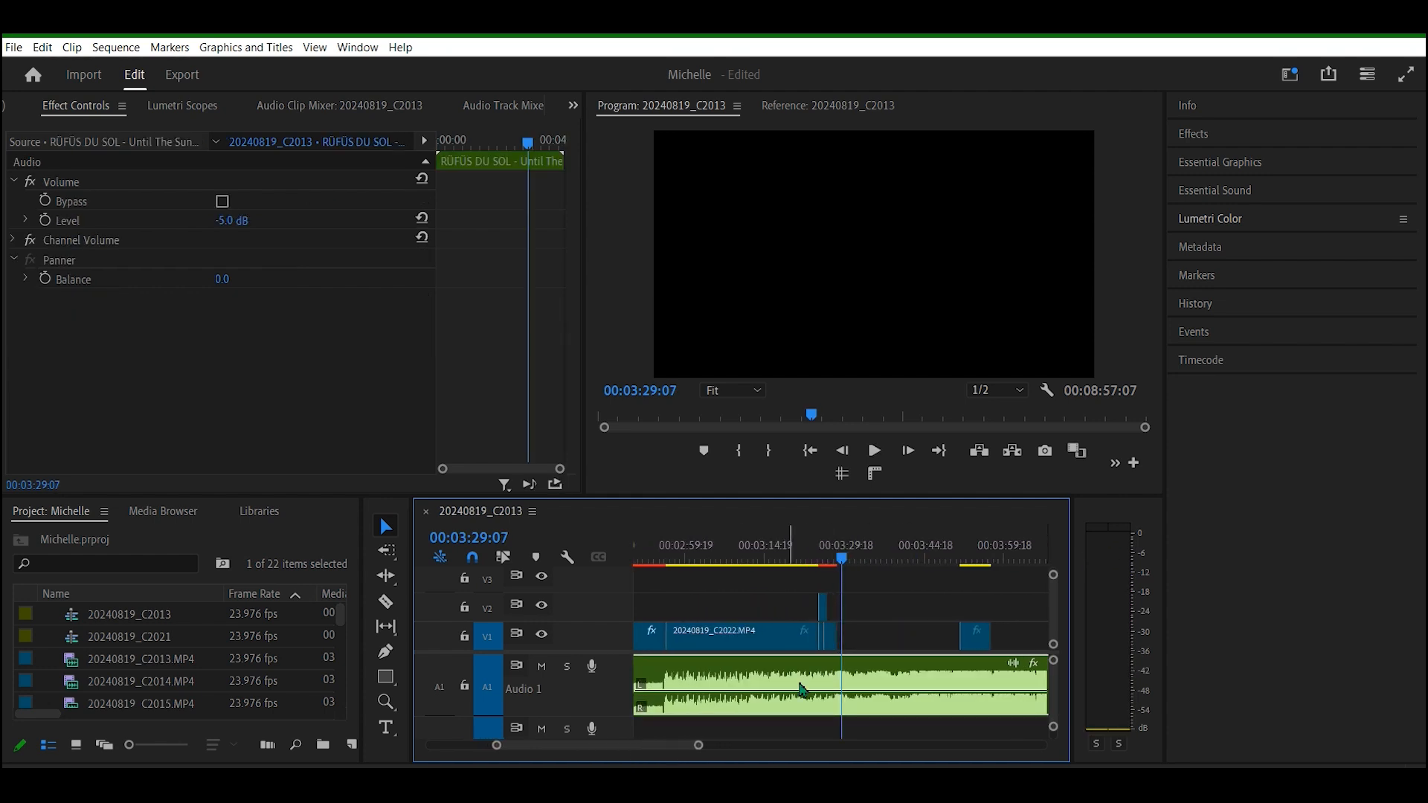
pyautogui.press('space')
pyautogui.moveTo(846, 562); pyautogui.dragTo(903, 563)
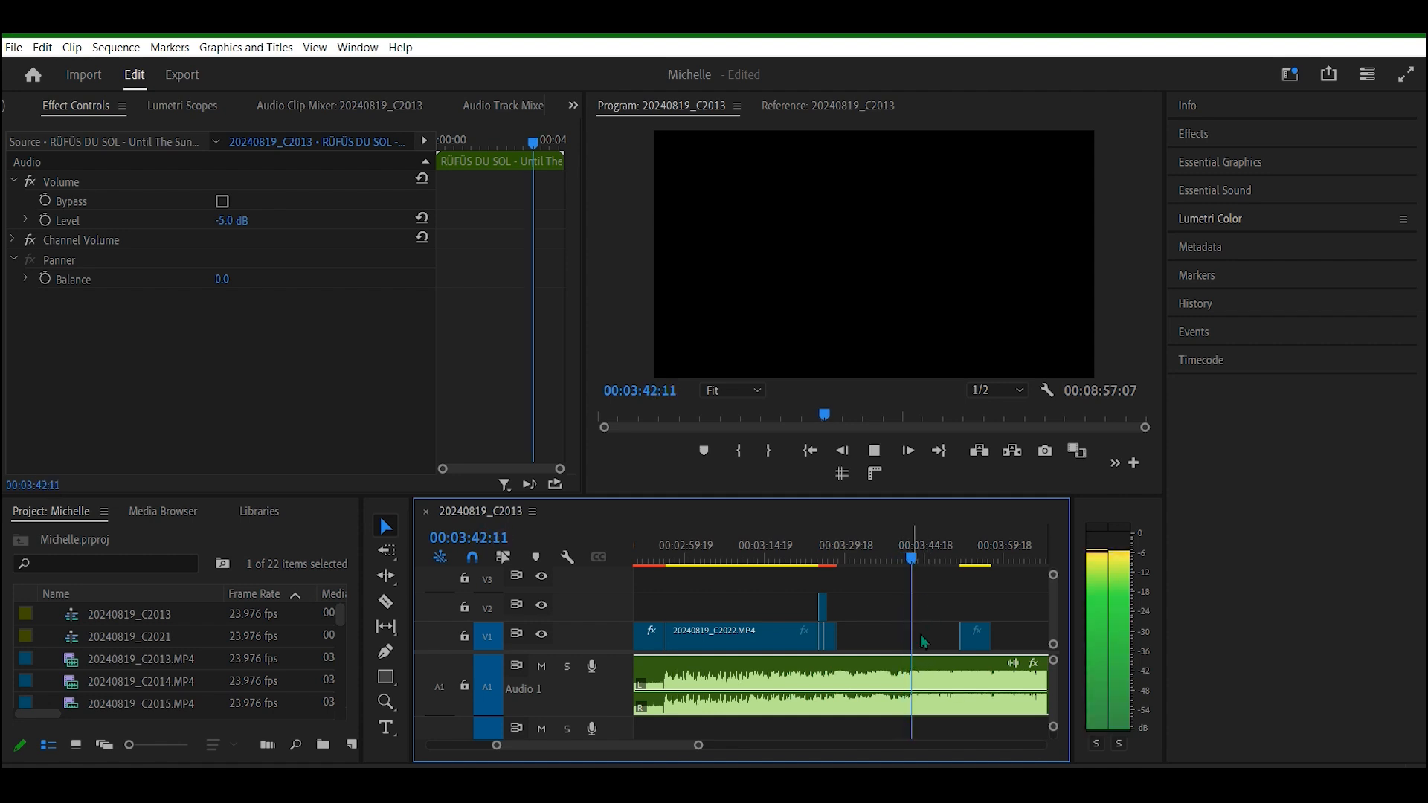
pyautogui.press('space')
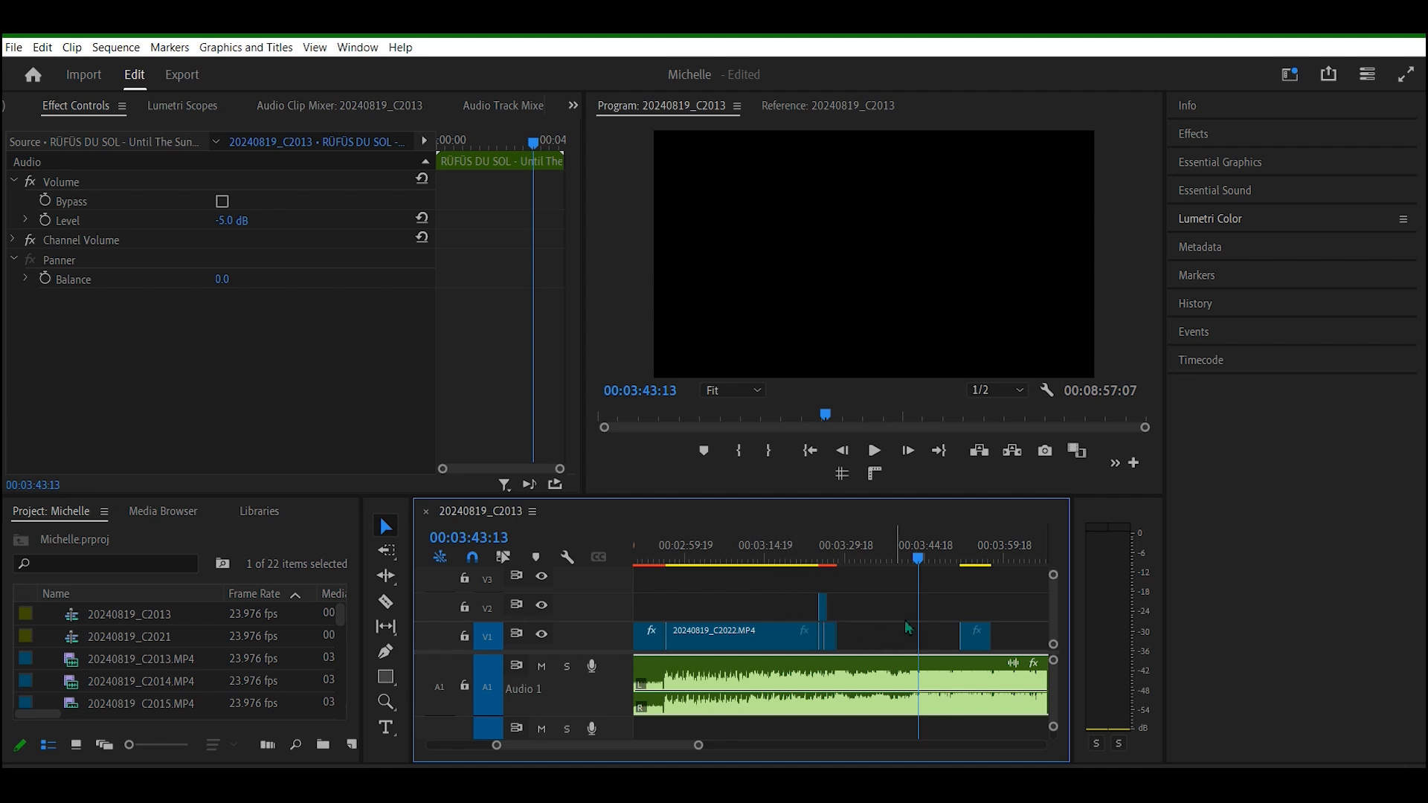
# Step: Move the 20240819_C2030 clip on V1 back against the end of the dance clips and check its picture
pyautogui.moveTo(980, 651); pyautogui.dragTo(874, 647)
pyautogui.click(853, 561)
pyautogui.moveTo(856, 558)
pyautogui.mouseDown()
pyautogui.moveTo(834, 557)
pyautogui.moveTo(849, 555)
pyautogui.mouseUp()
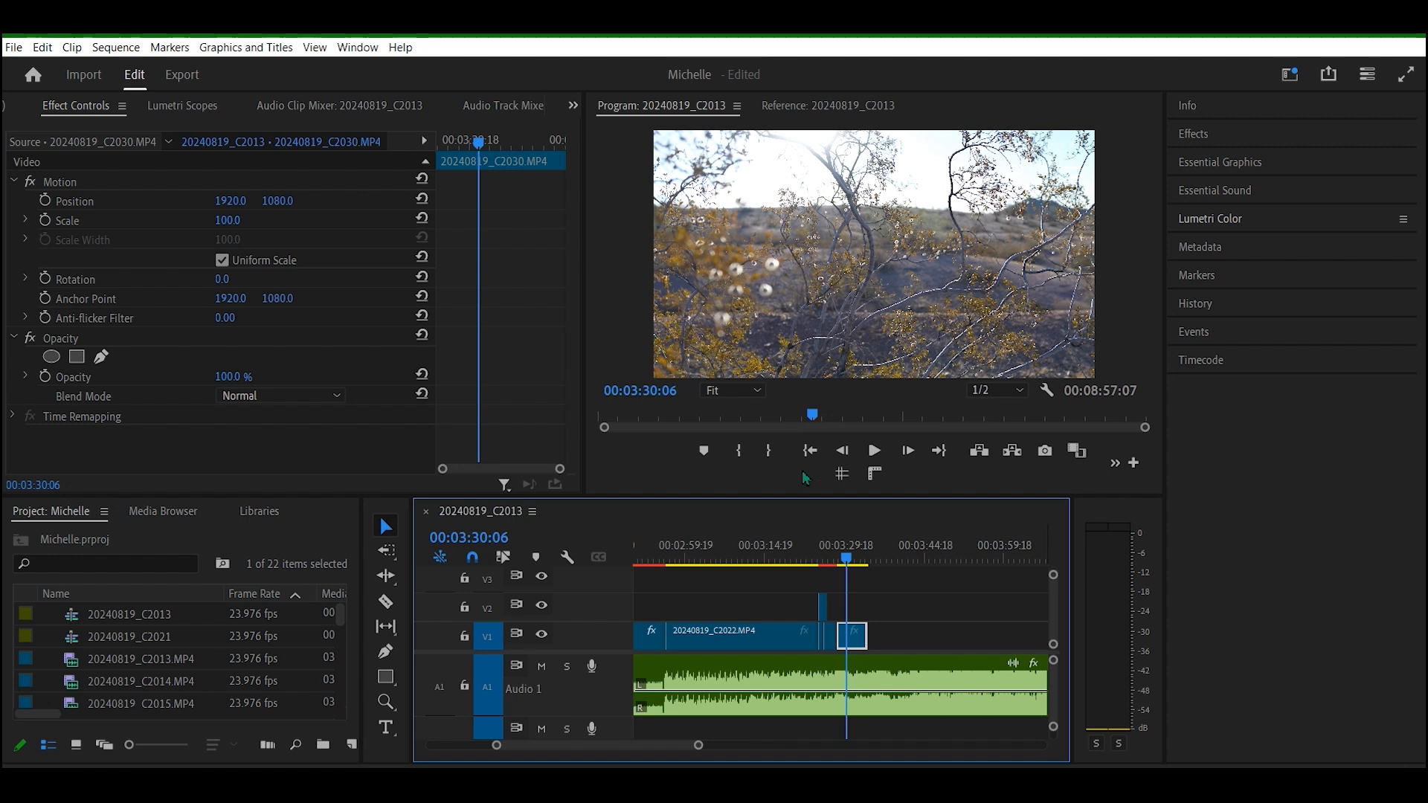
# Step: Shift the remaining later clips on V2 earlier in the sequence, closer to the edited section
pyautogui.moveTo(698, 747); pyautogui.dragTo(860, 755)
pyautogui.moveTo(939, 582); pyautogui.dragTo(848, 608)
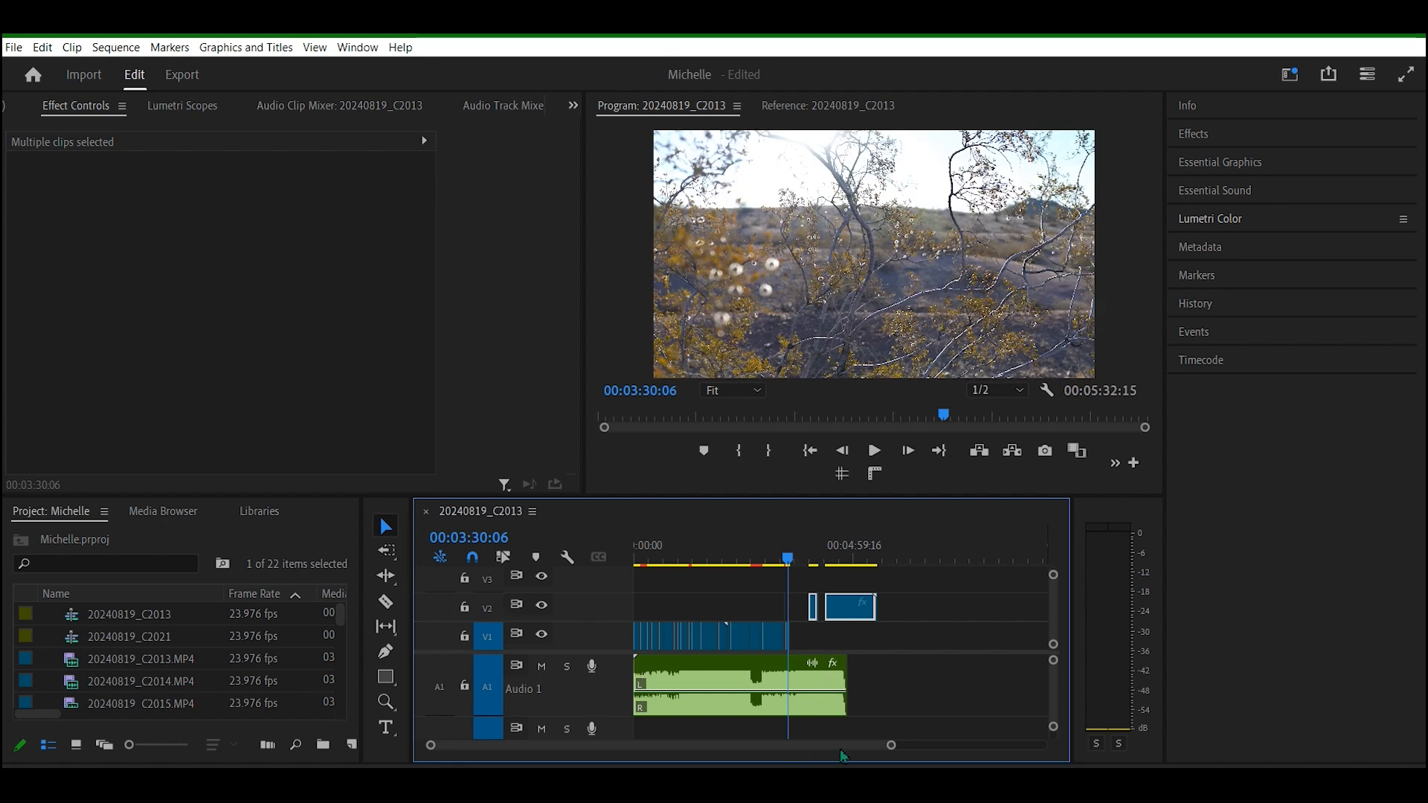
# Step: Play the sequence from about 00:03:23:21 and inspect the cut from the dance clips to the 20240819_C2030 clip
pyautogui.moveTo(889, 749); pyautogui.dragTo(937, 694)
pyautogui.moveTo(841, 558); pyautogui.dragTo(809, 560)
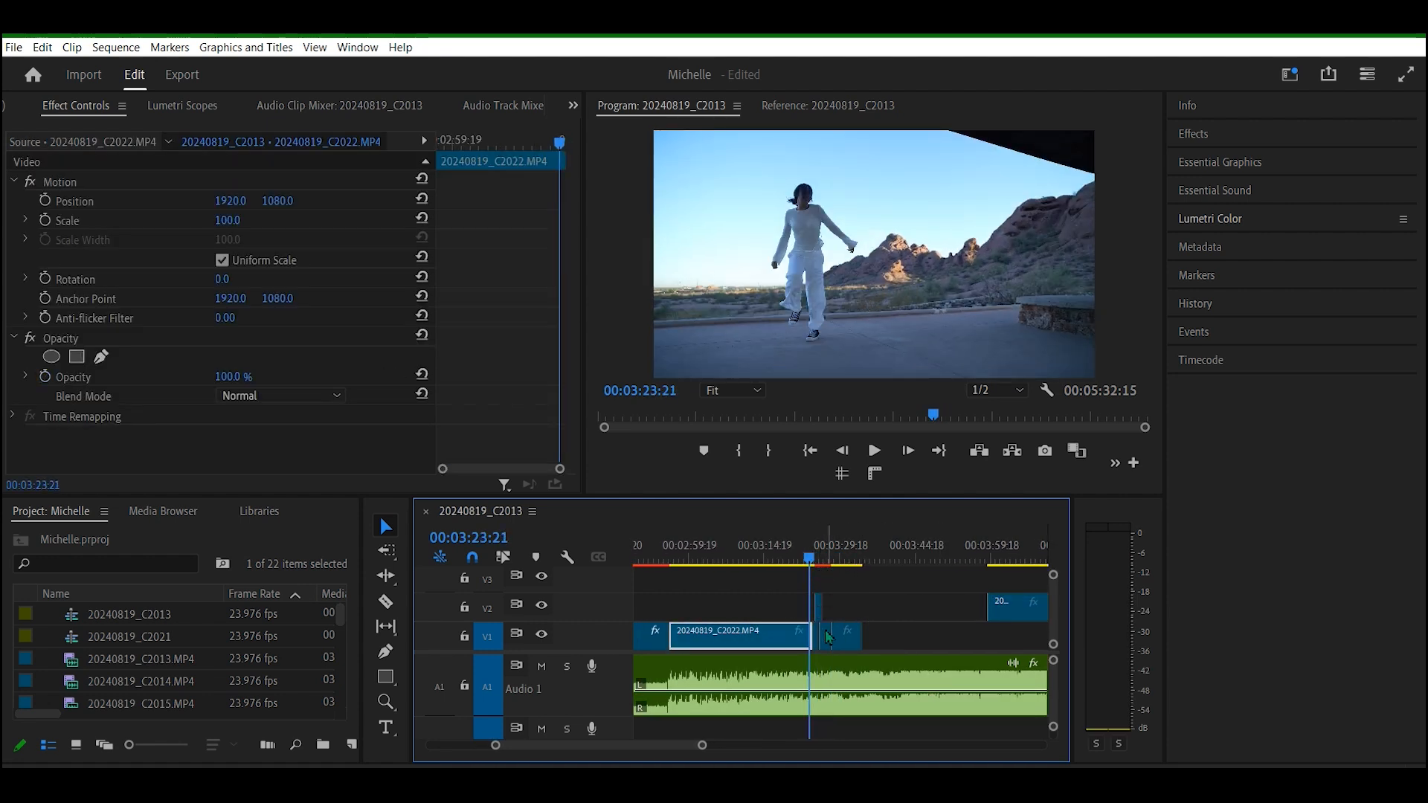
pyautogui.press('space')
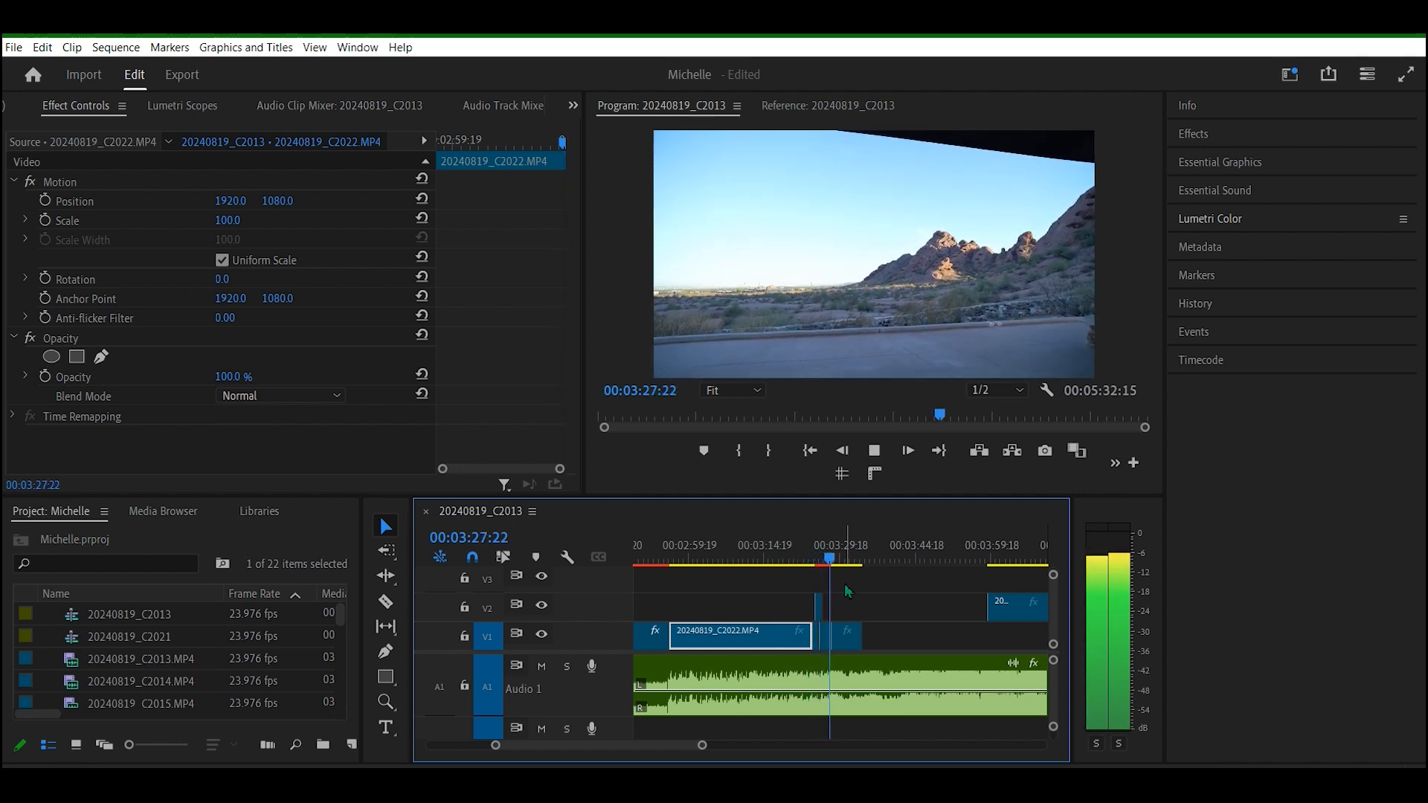
pyautogui.click(845, 638)
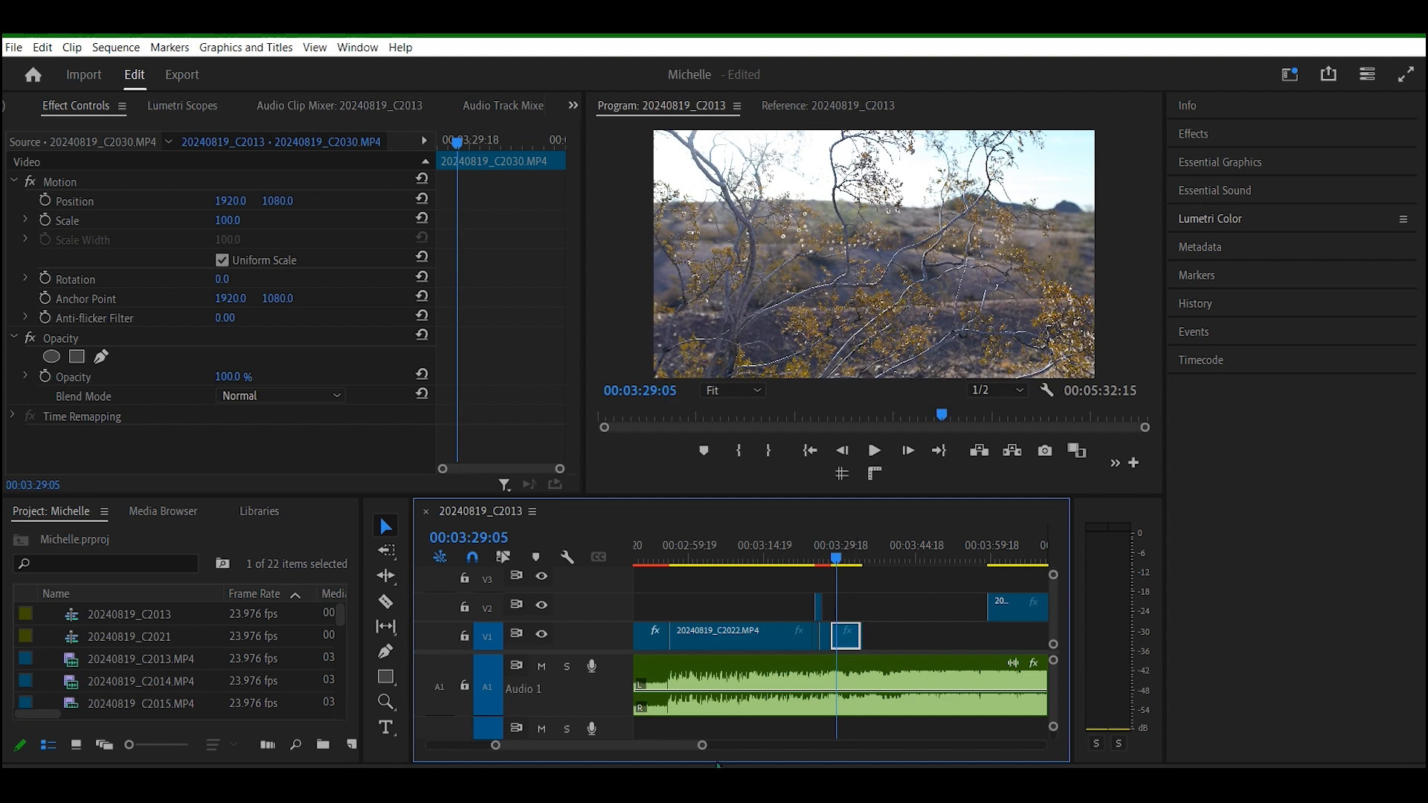
pyautogui.moveTo(704, 751); pyautogui.dragTo(638, 750)
pyautogui.click(802, 562)
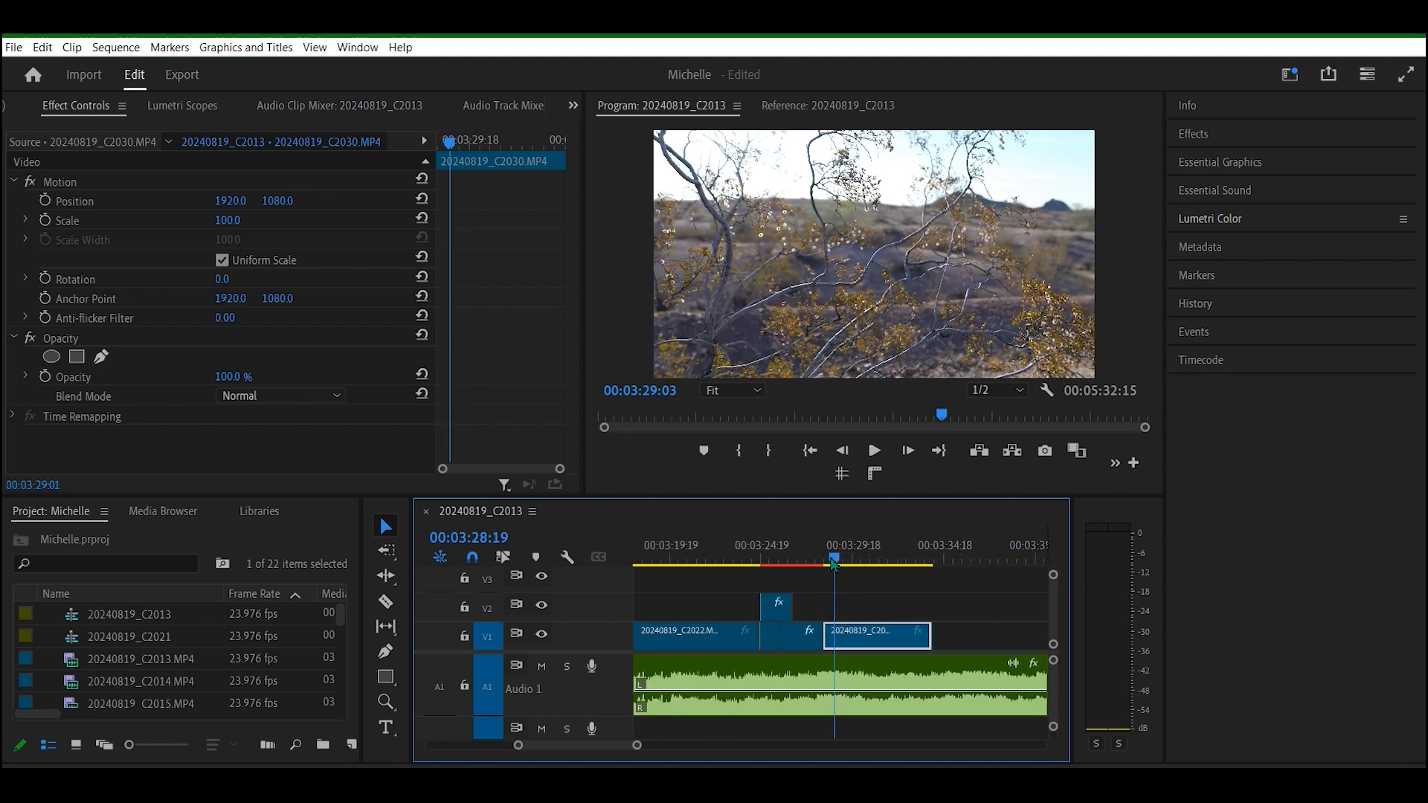
# Step: Trim the end of the last 20240819_C2022 clip on V1 back to the end of the V2 clip and check the blend
pyautogui.moveTo(802, 562)
pyautogui.mouseDown()
pyautogui.moveTo(789, 565)
pyautogui.moveTo(803, 564)
pyautogui.mouseUp()
pyautogui.moveTo(814, 637); pyautogui.dragTo(778, 636)
pyautogui.click(793, 563)
pyautogui.click(779, 562)
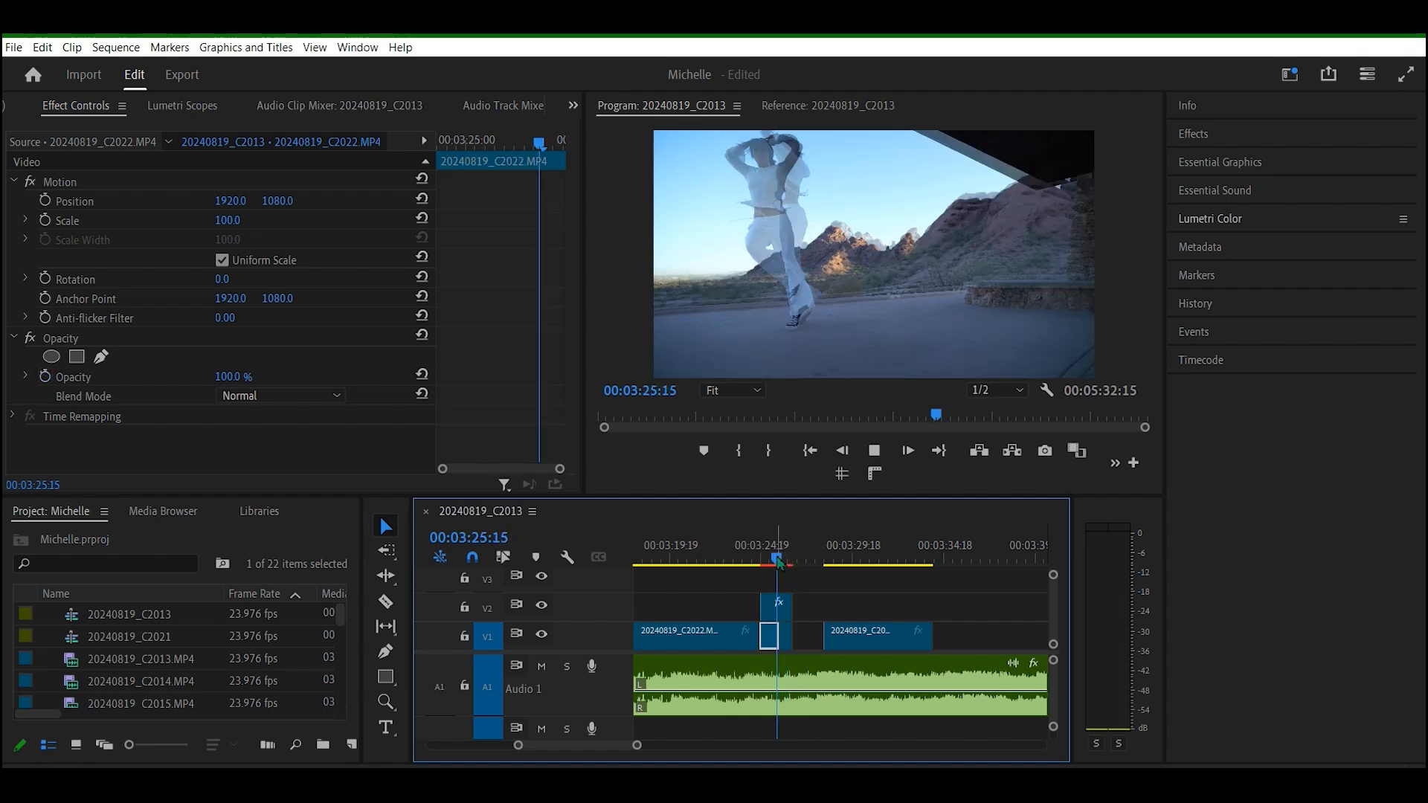
pyautogui.moveTo(778, 563); pyautogui.dragTo(786, 563)
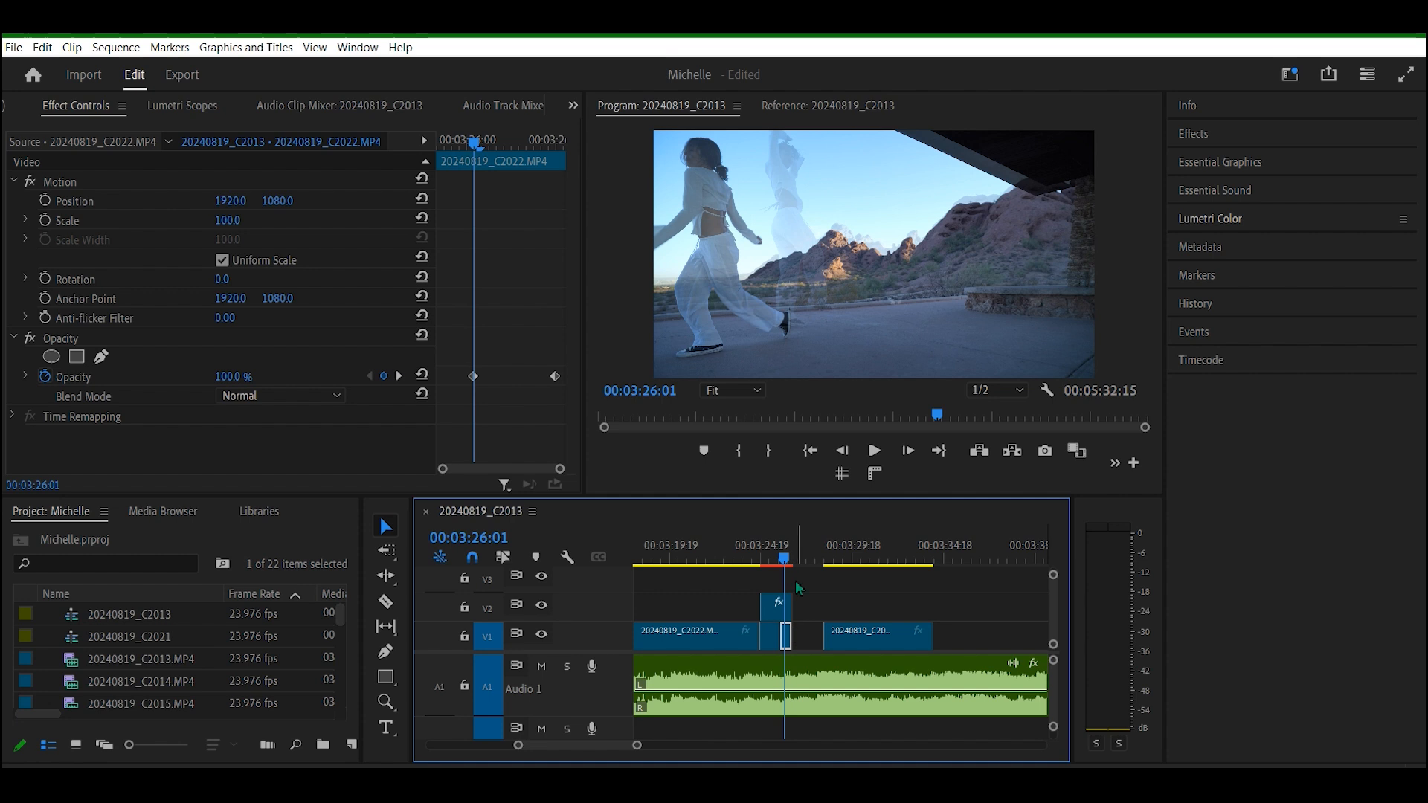
# Step: Play the blended dance clips from about 00:03:24:08 through the gap into the 20240819_C2030 clip
pyautogui.moveTo(787, 560); pyautogui.dragTo(757, 559)
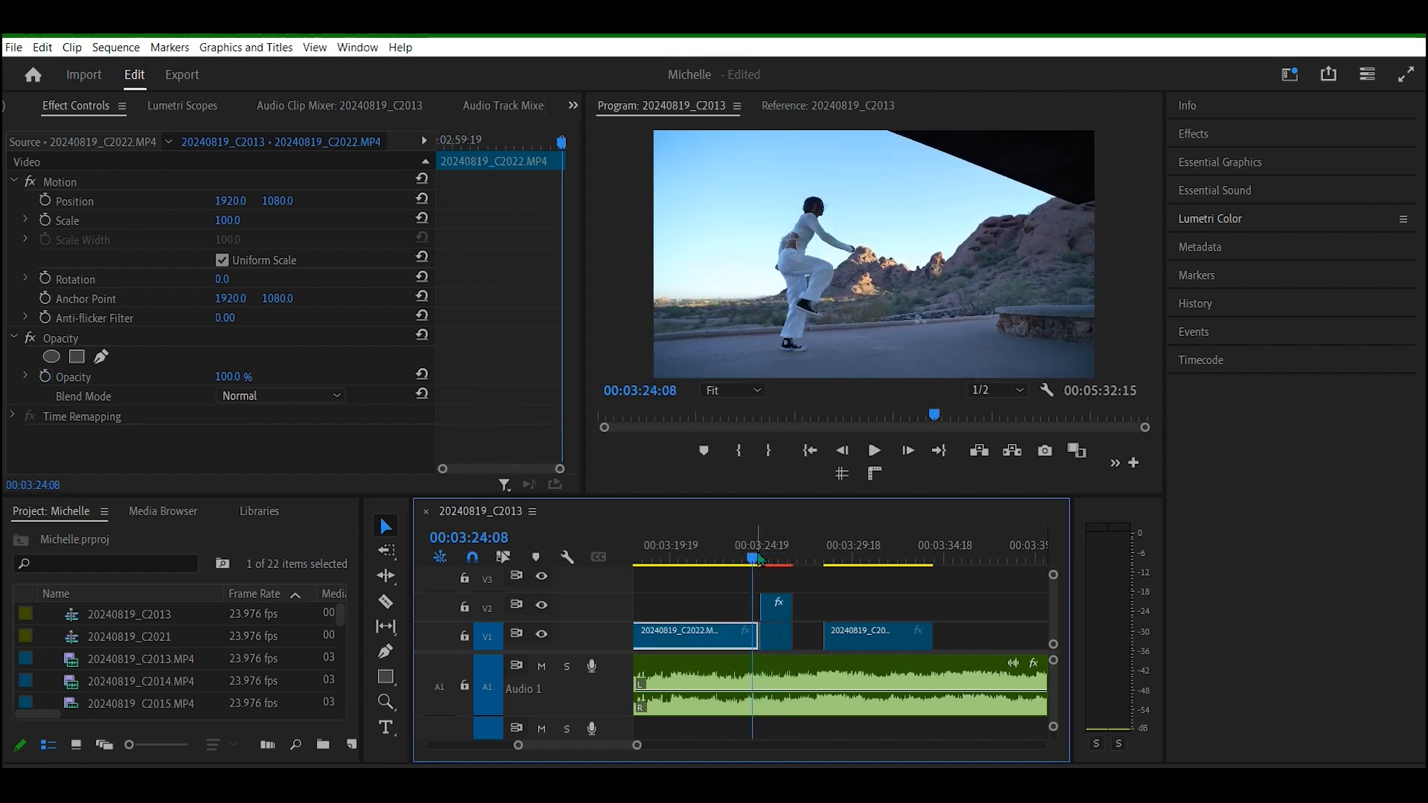
pyautogui.press('space')
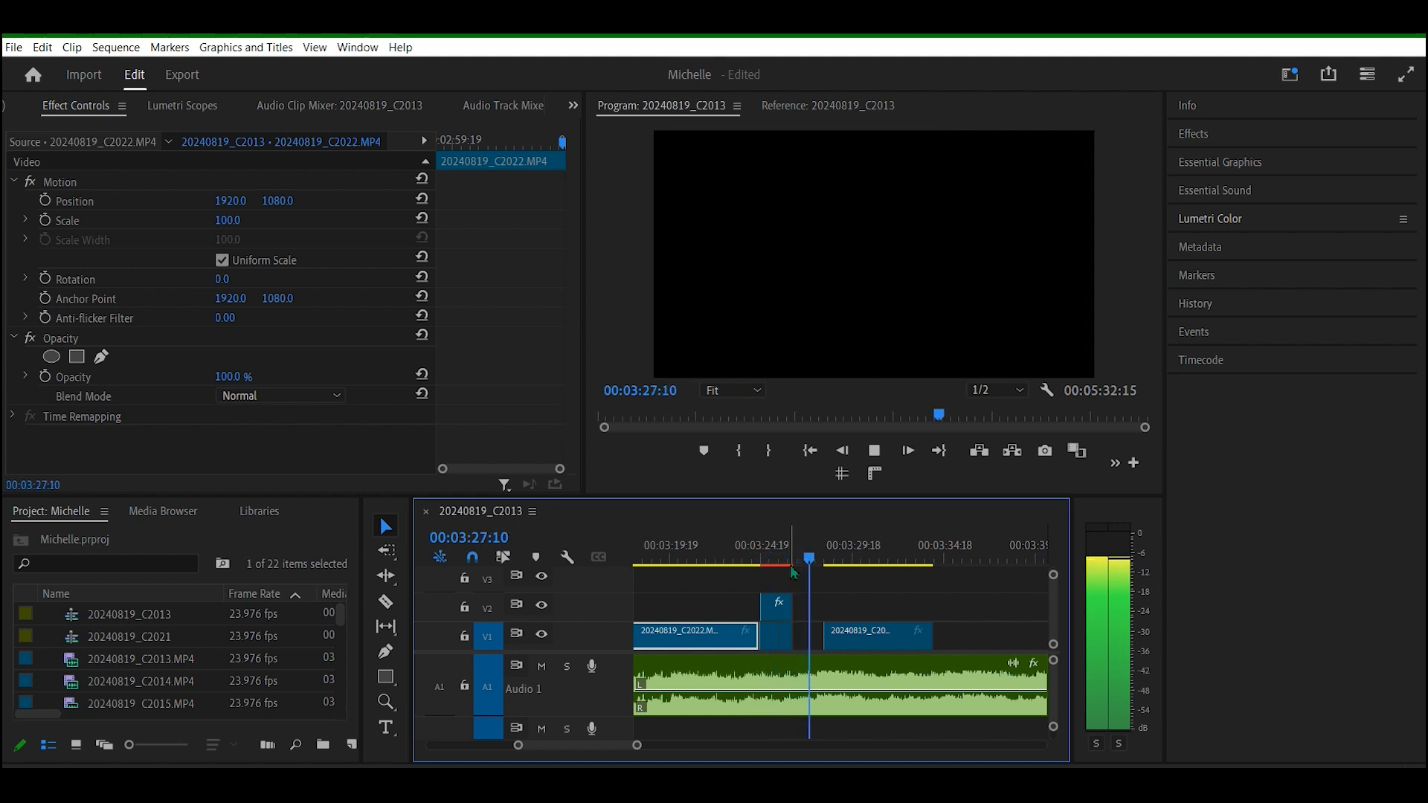
pyautogui.press('space')
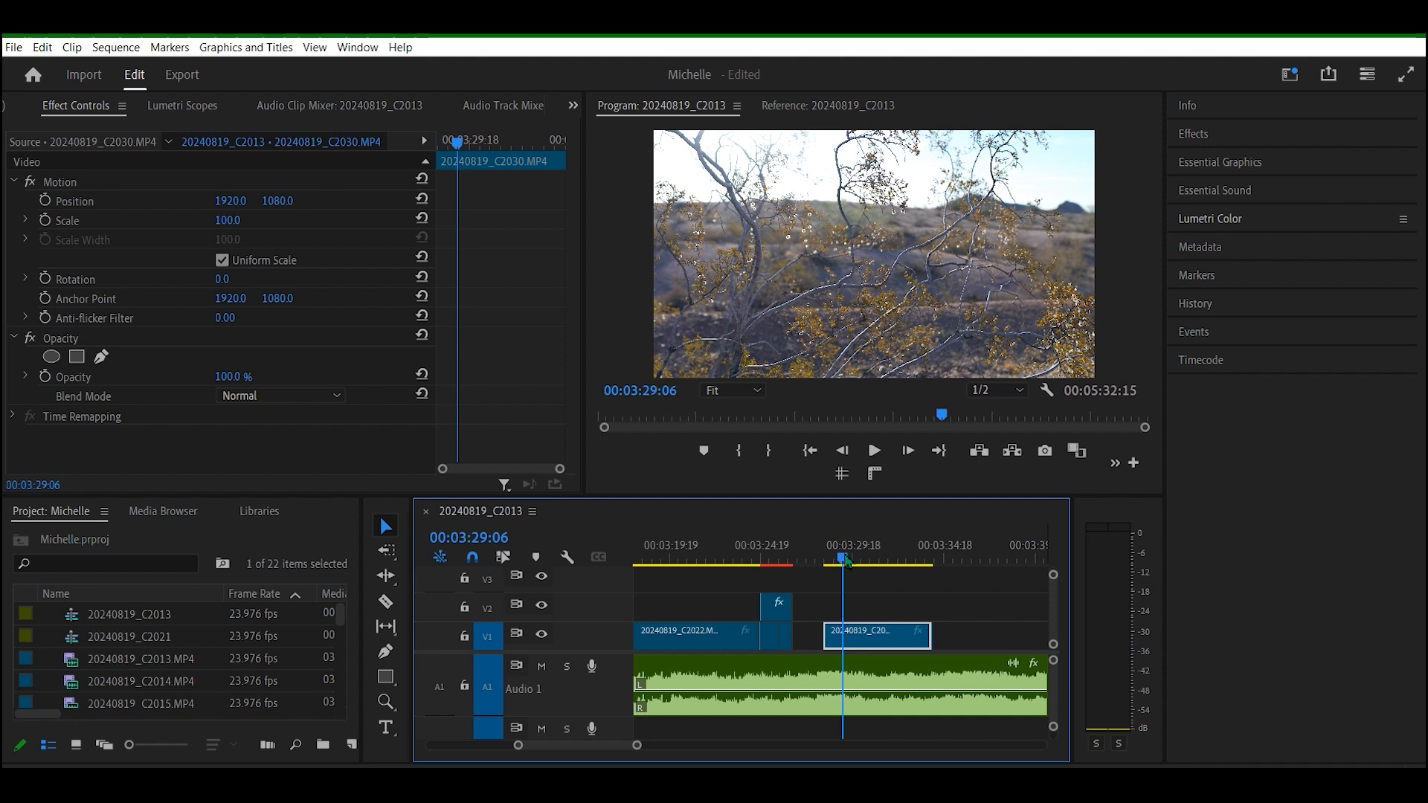
# Step: Replay the end of the dance section through the gap into the 20240819_C2030 clip and view it full screen
pyautogui.moveTo(846, 562); pyautogui.dragTo(817, 564)
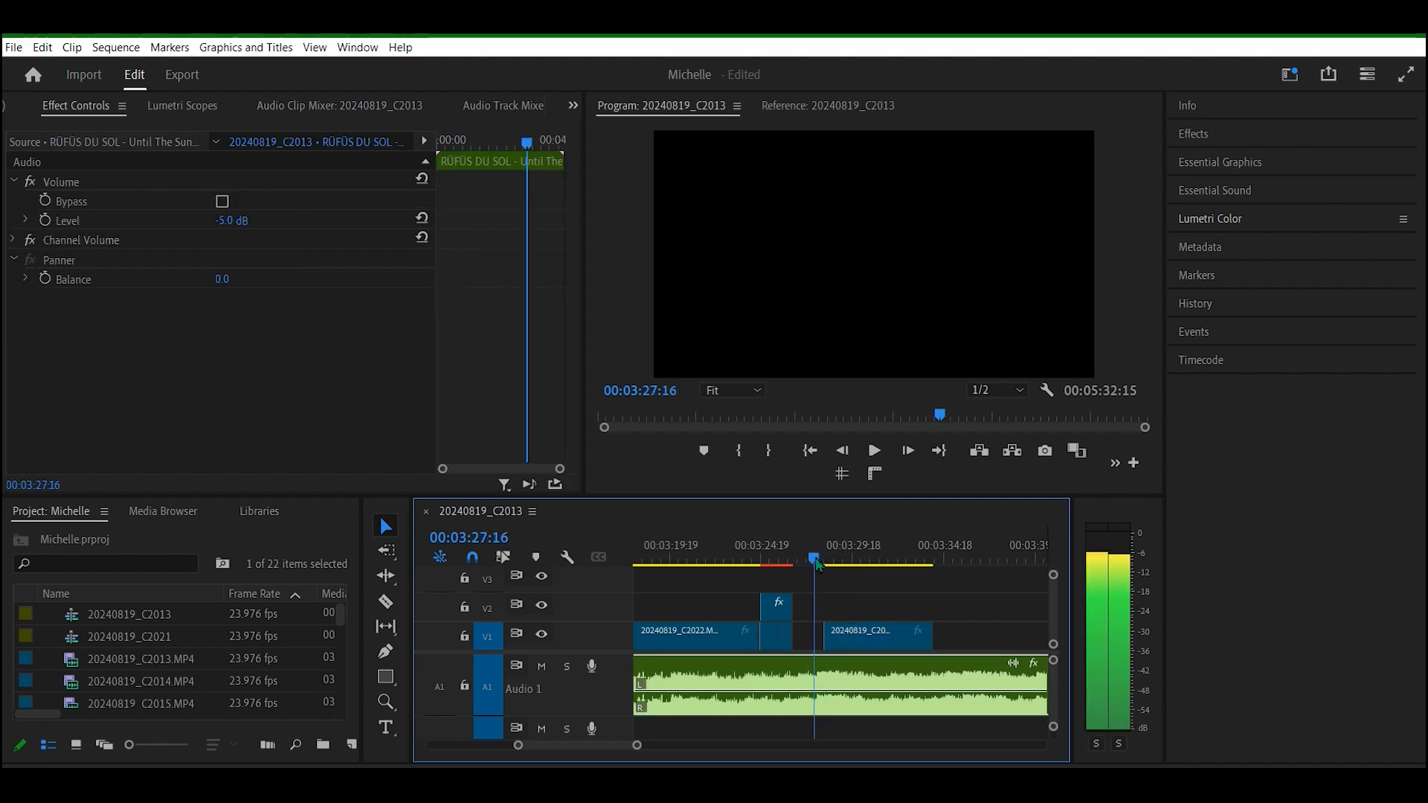
pyautogui.press('Left')
pyautogui.press('Left')
pyautogui.press('Left')
pyautogui.moveTo(815, 565); pyautogui.dragTo(748, 556)
pyautogui.press('space')
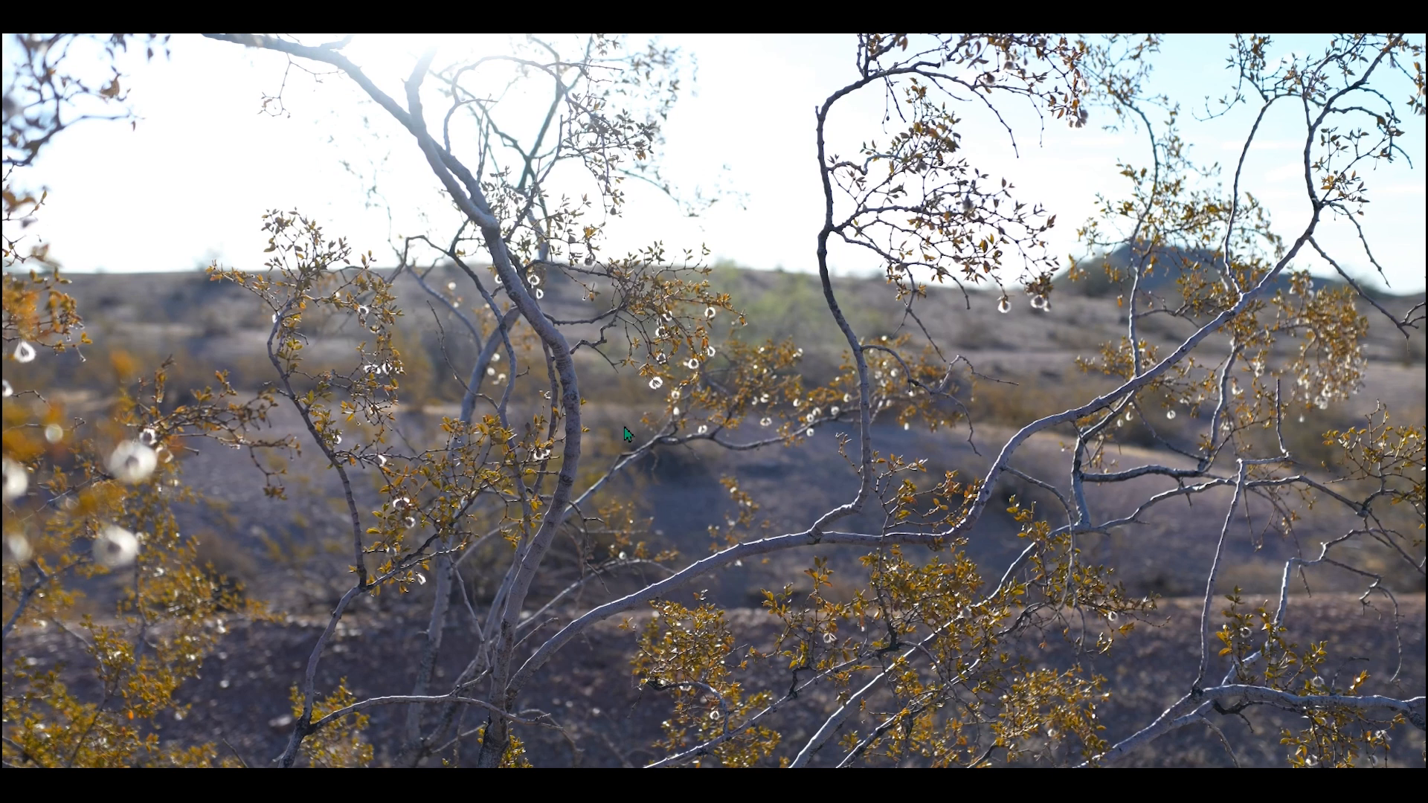
pyautogui.press('Escape')
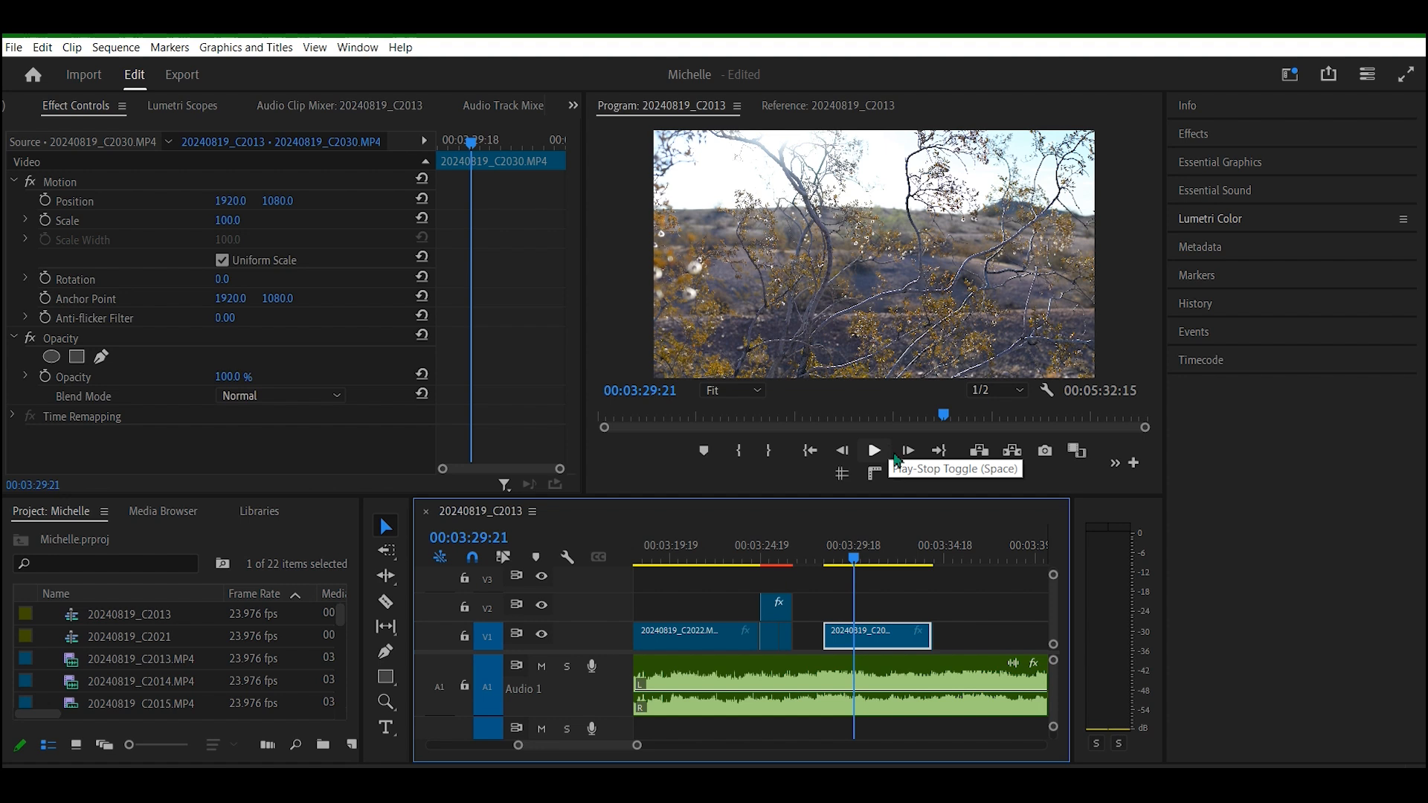
# Step: Listen to the music over the gap between the blended dance clips and the 20240819_C2030 clip to find the beat
pyautogui.moveTo(855, 565); pyautogui.dragTo(789, 561)
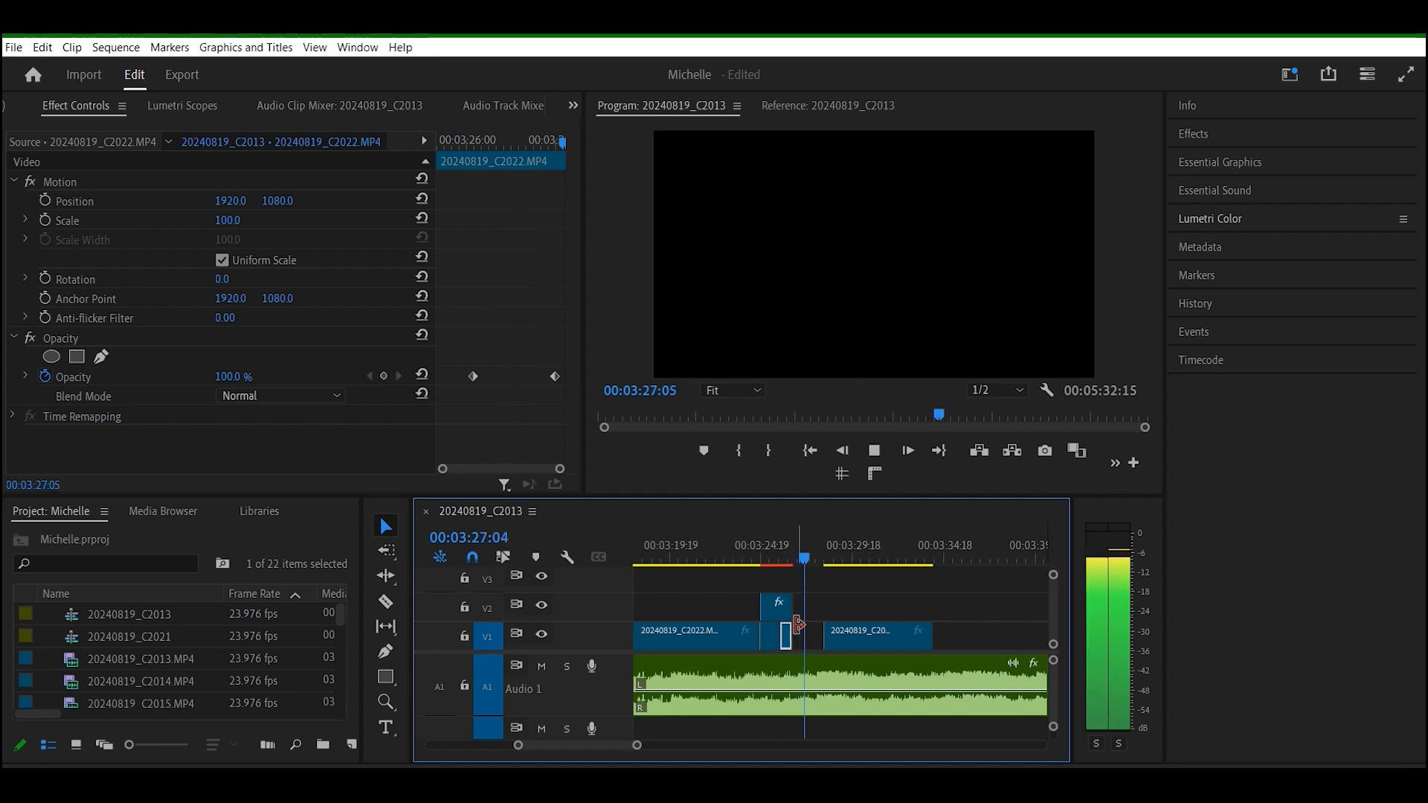
pyautogui.press('space')
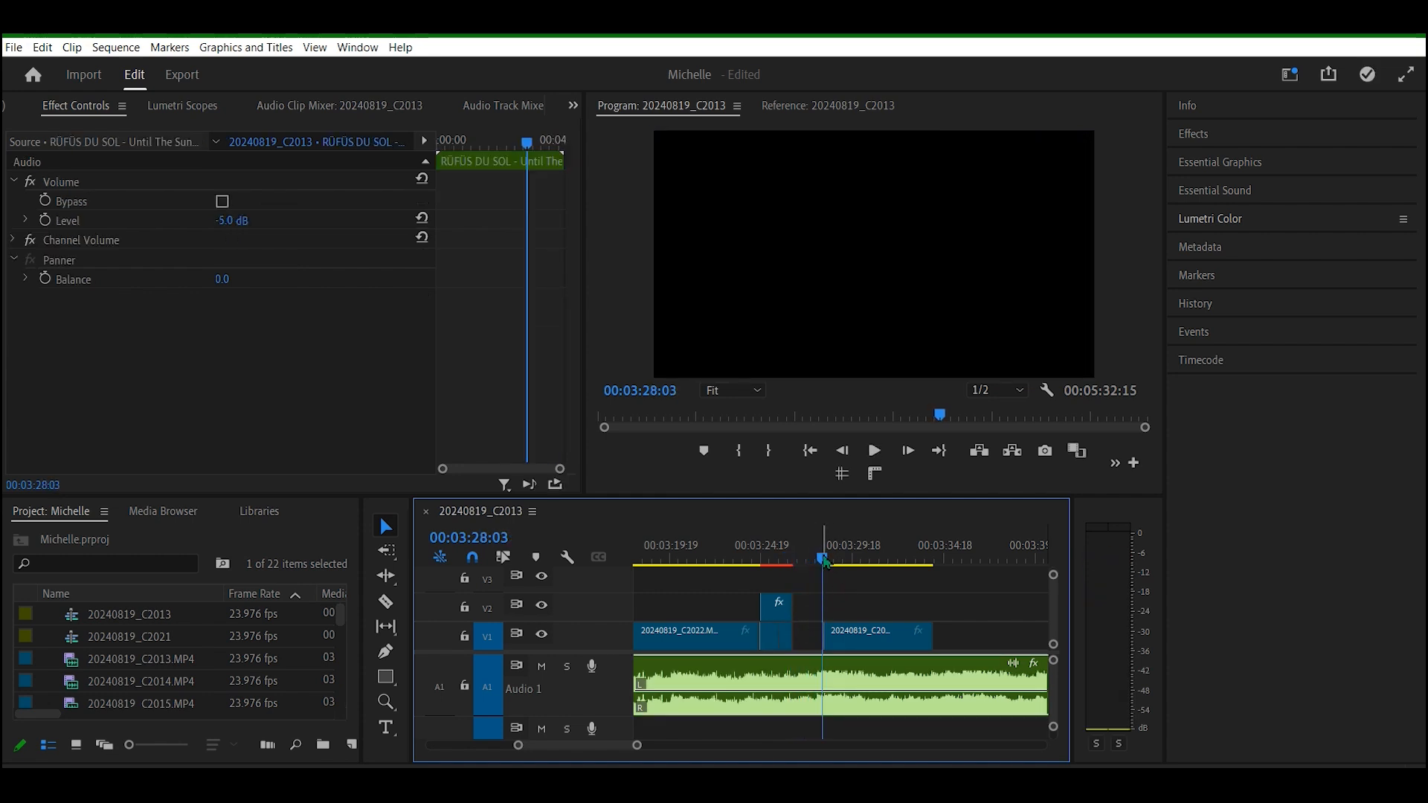
pyautogui.moveTo(821, 558); pyautogui.dragTo(802, 559)
pyautogui.press('space')
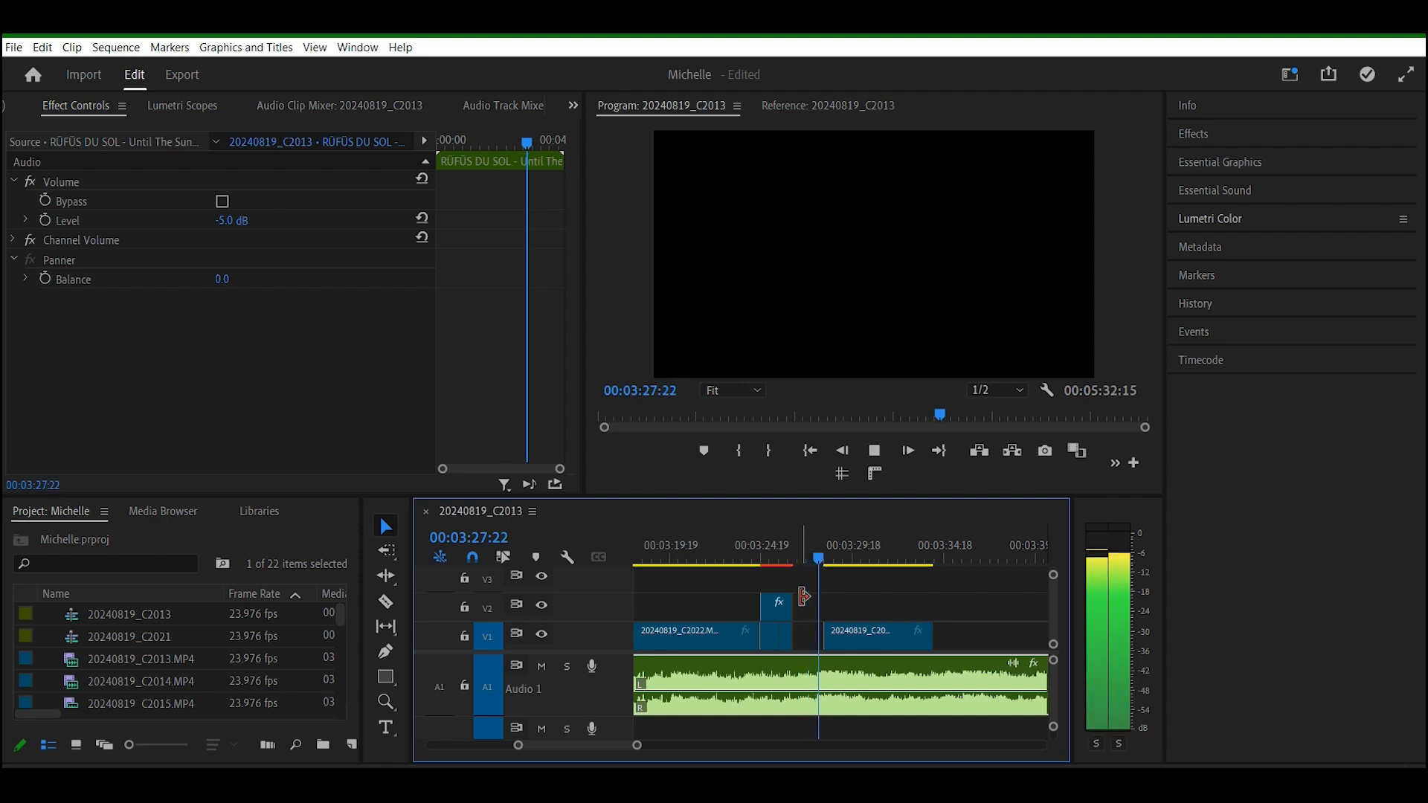
pyautogui.press('space')
pyautogui.click(831, 624)
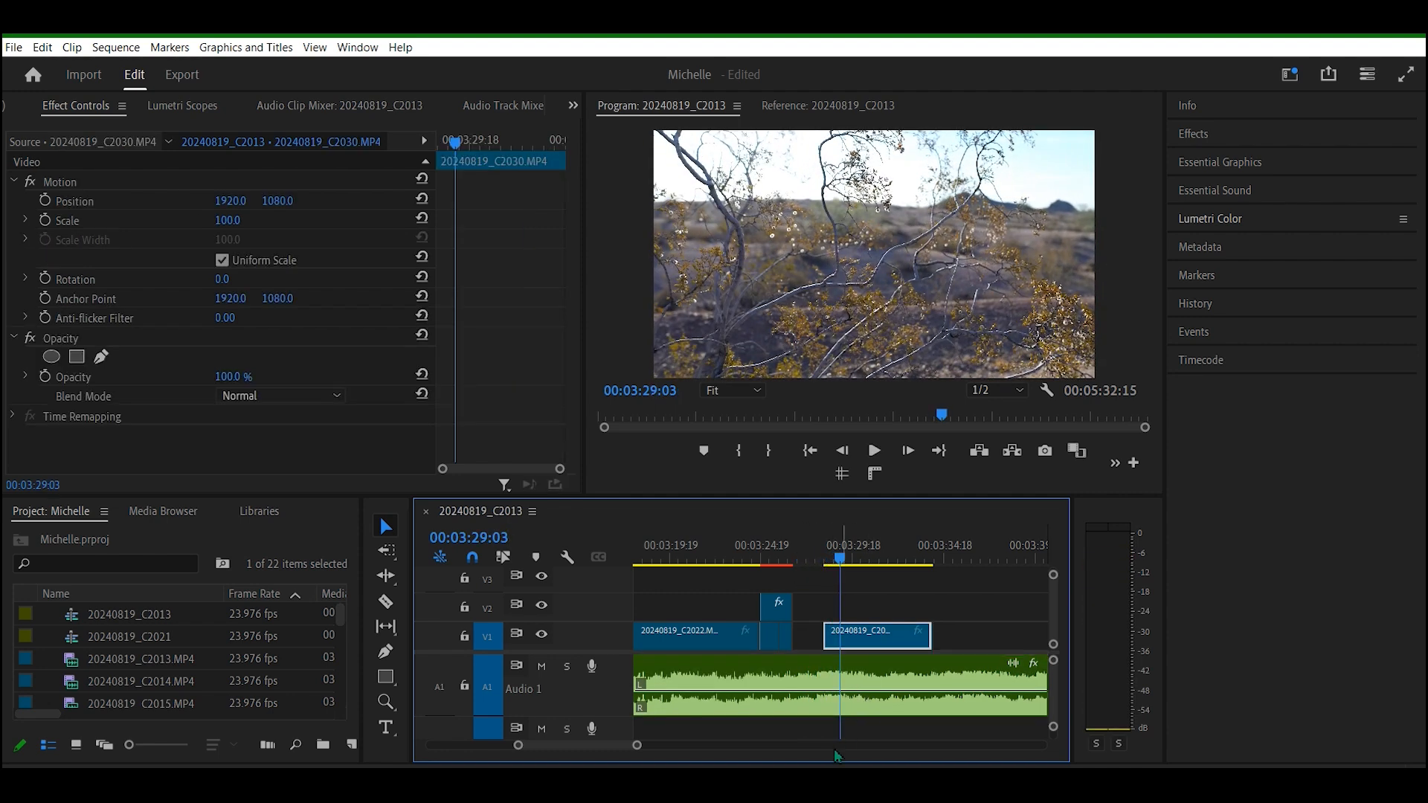
# Step: Move the 20240819_C2030 clip on V1 a few frames earlier and play its start against the music
pyautogui.moveTo(637, 745); pyautogui.dragTo(585, 745)
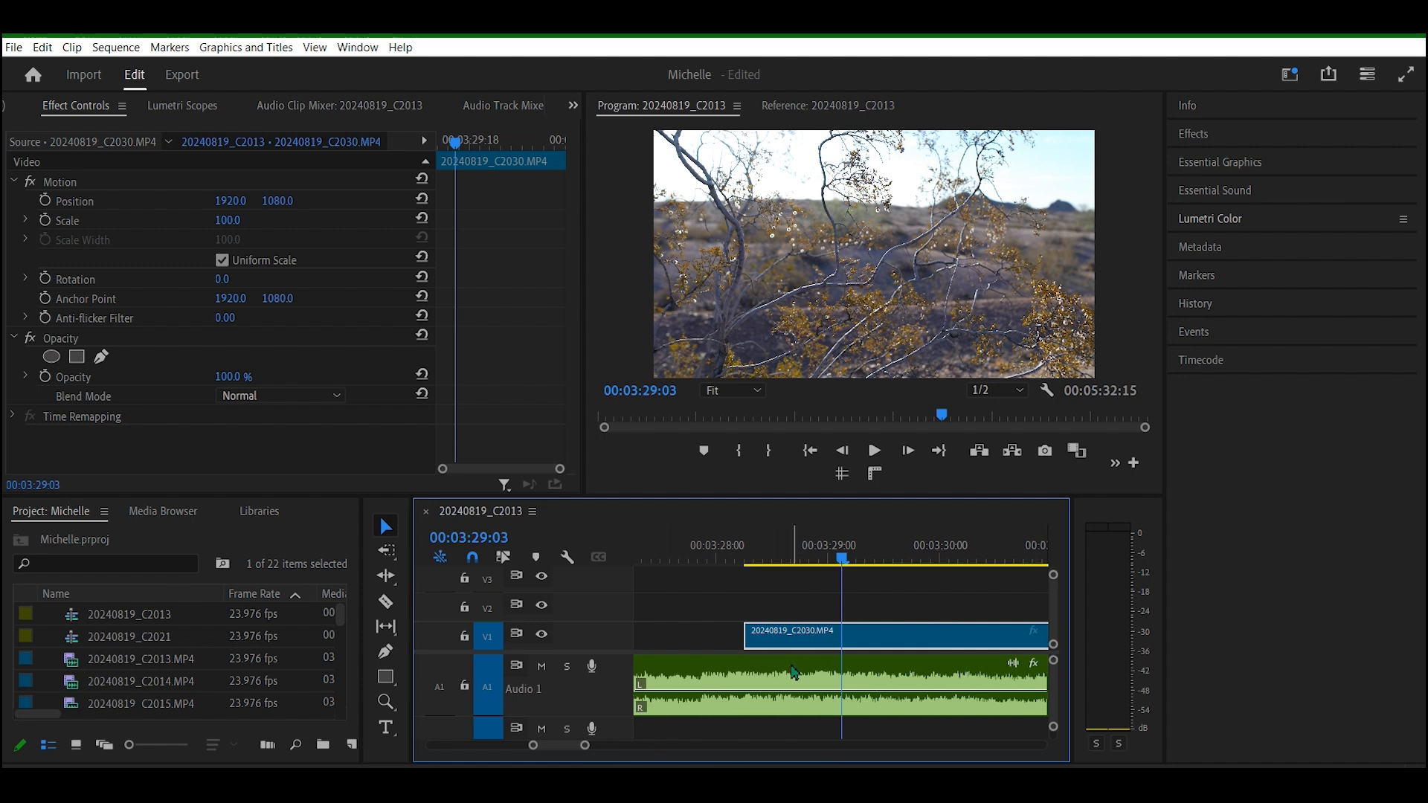
pyautogui.moveTo(886, 647); pyautogui.dragTo(865, 639)
pyautogui.moveTo(841, 559); pyautogui.dragTo(662, 563)
pyautogui.press('space')
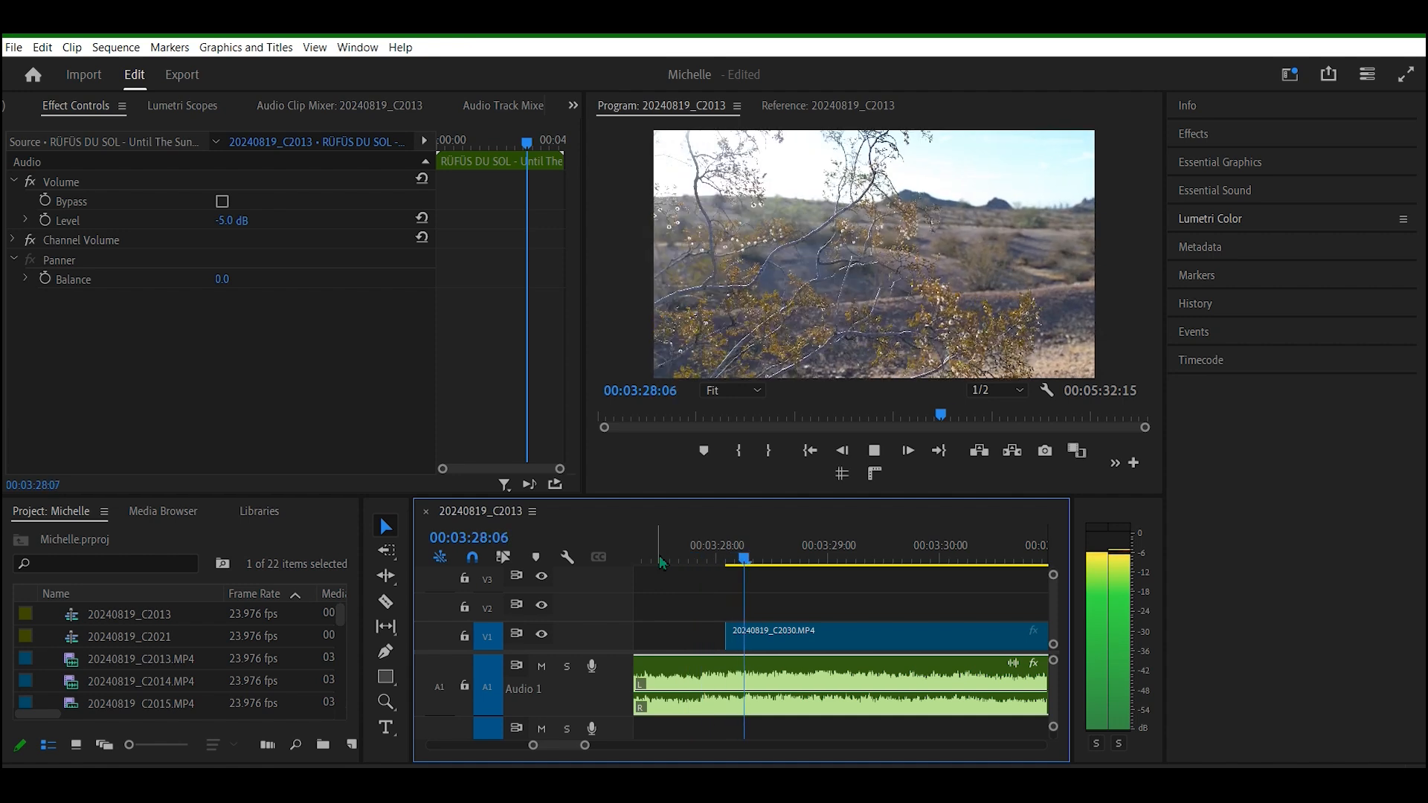
pyautogui.press('space')
pyautogui.moveTo(801, 565); pyautogui.dragTo(652, 563)
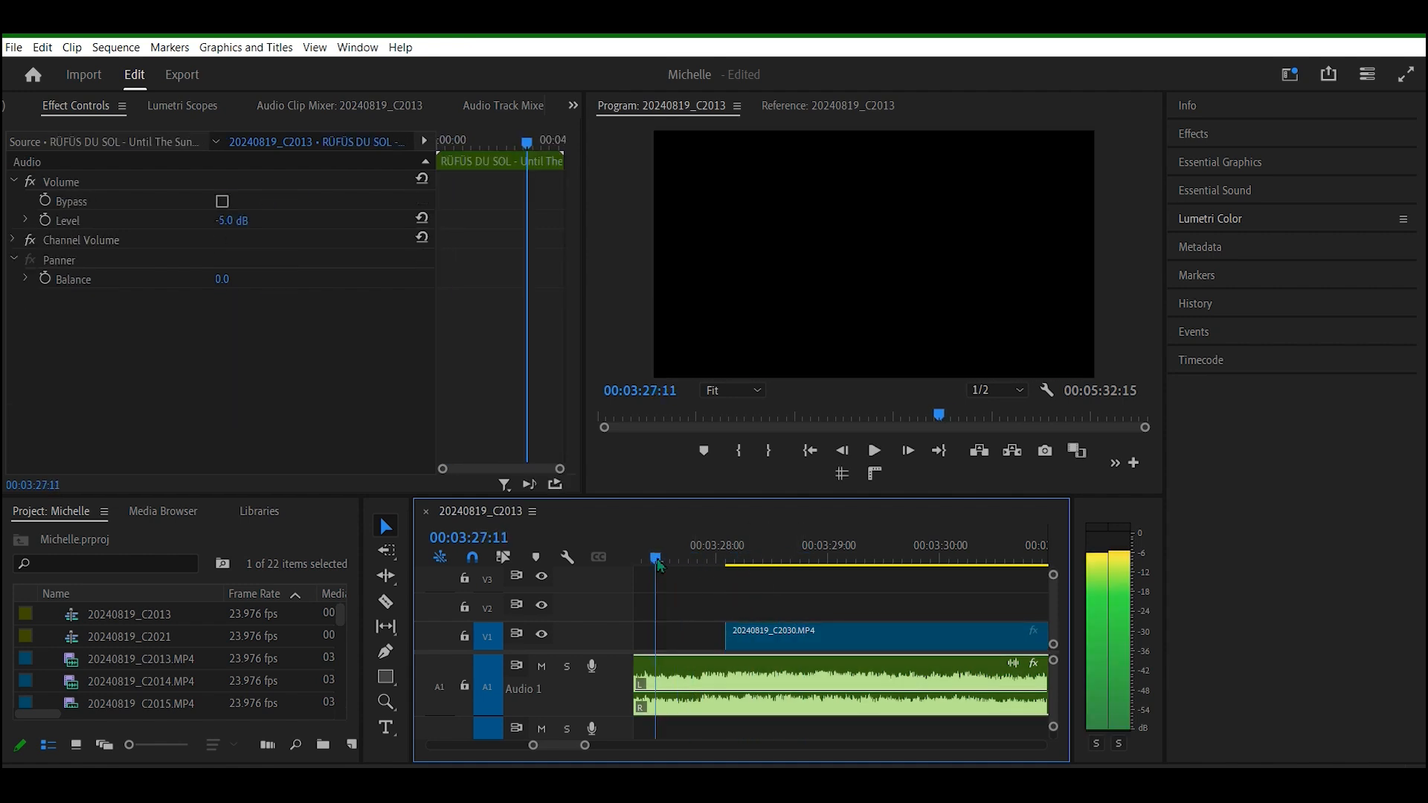
# Step: Play from the gap into the 20240819_C2030 clip and review its footage full screen
pyautogui.moveTo(590, 745); pyautogui.dragTo(603, 745)
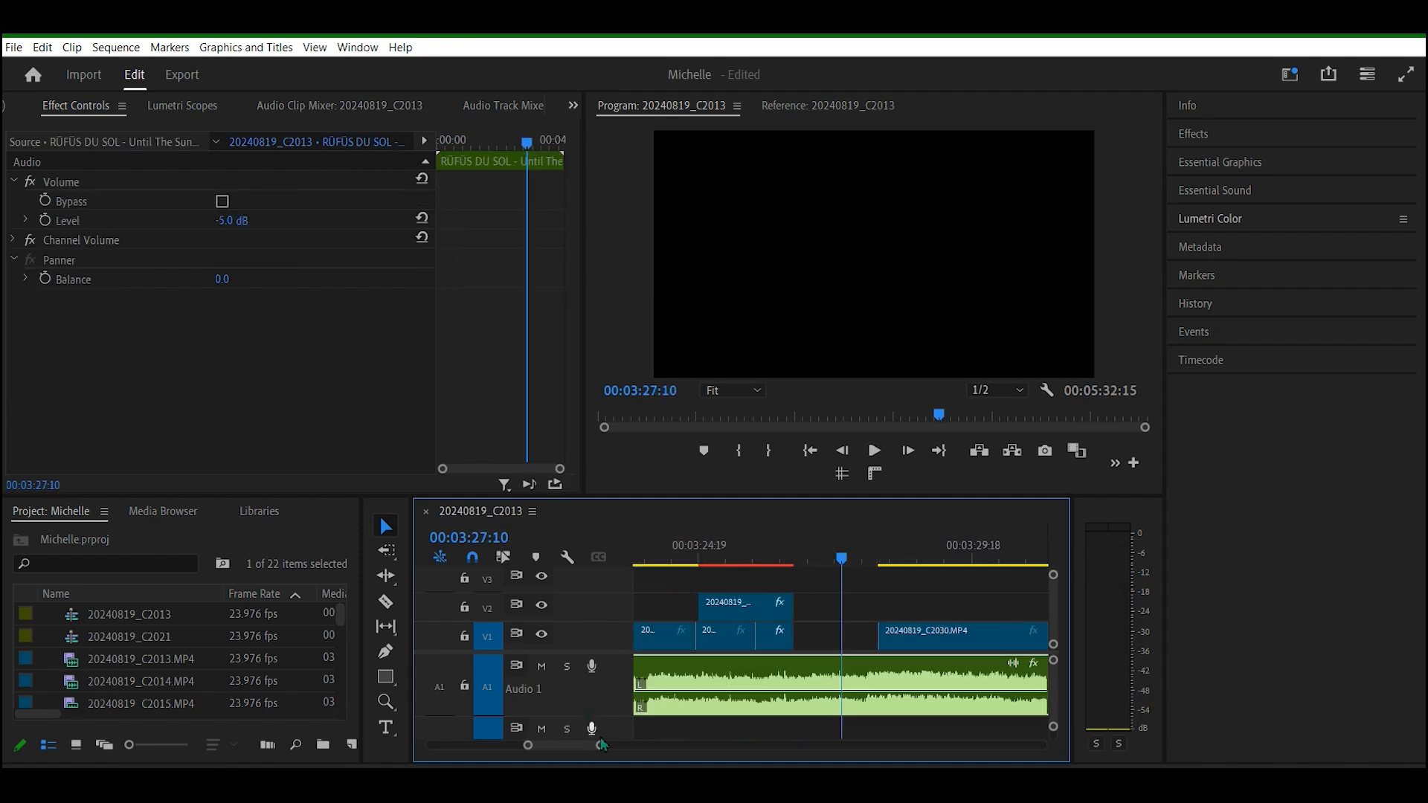
pyautogui.moveTo(857, 565); pyautogui.dragTo(818, 559)
pyautogui.press('space')
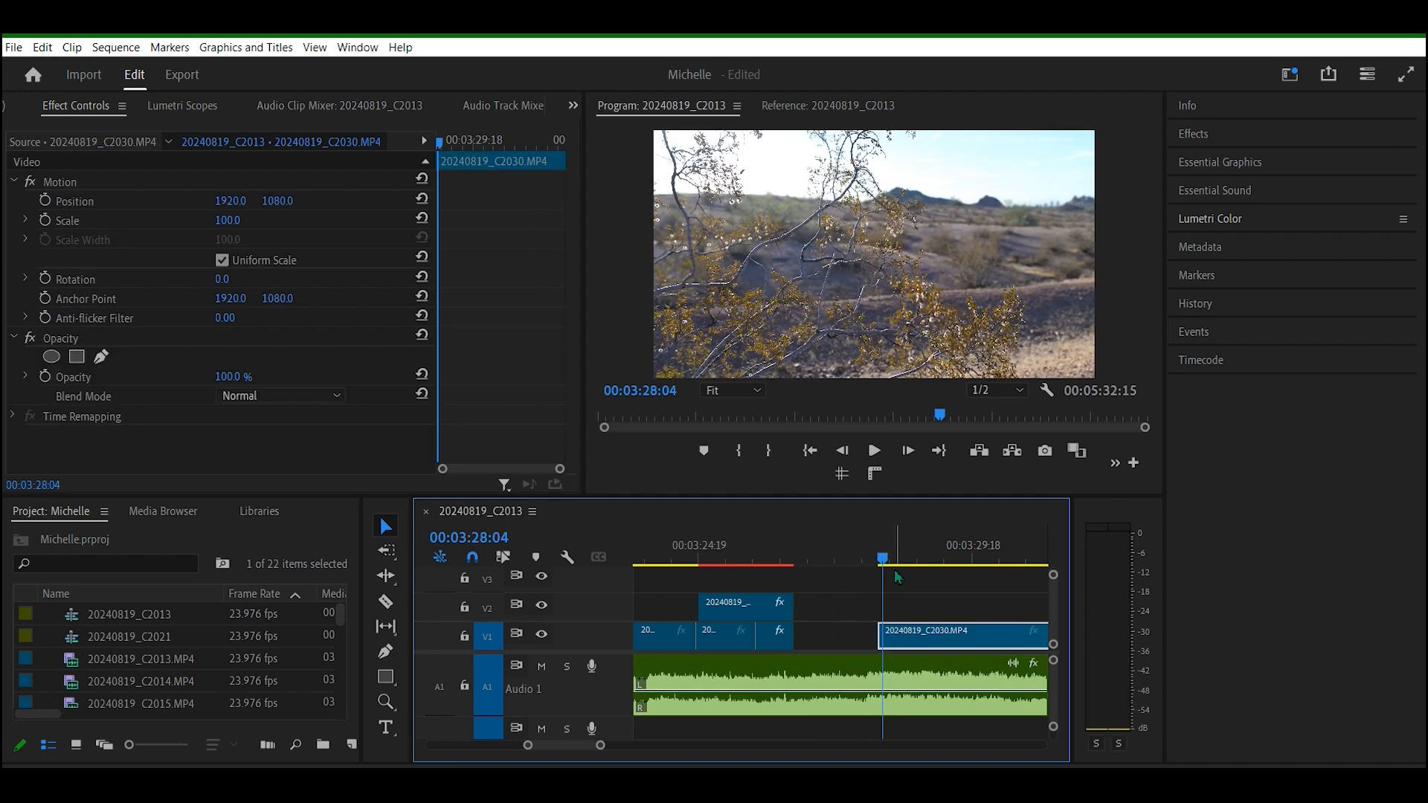
pyautogui.press('space')
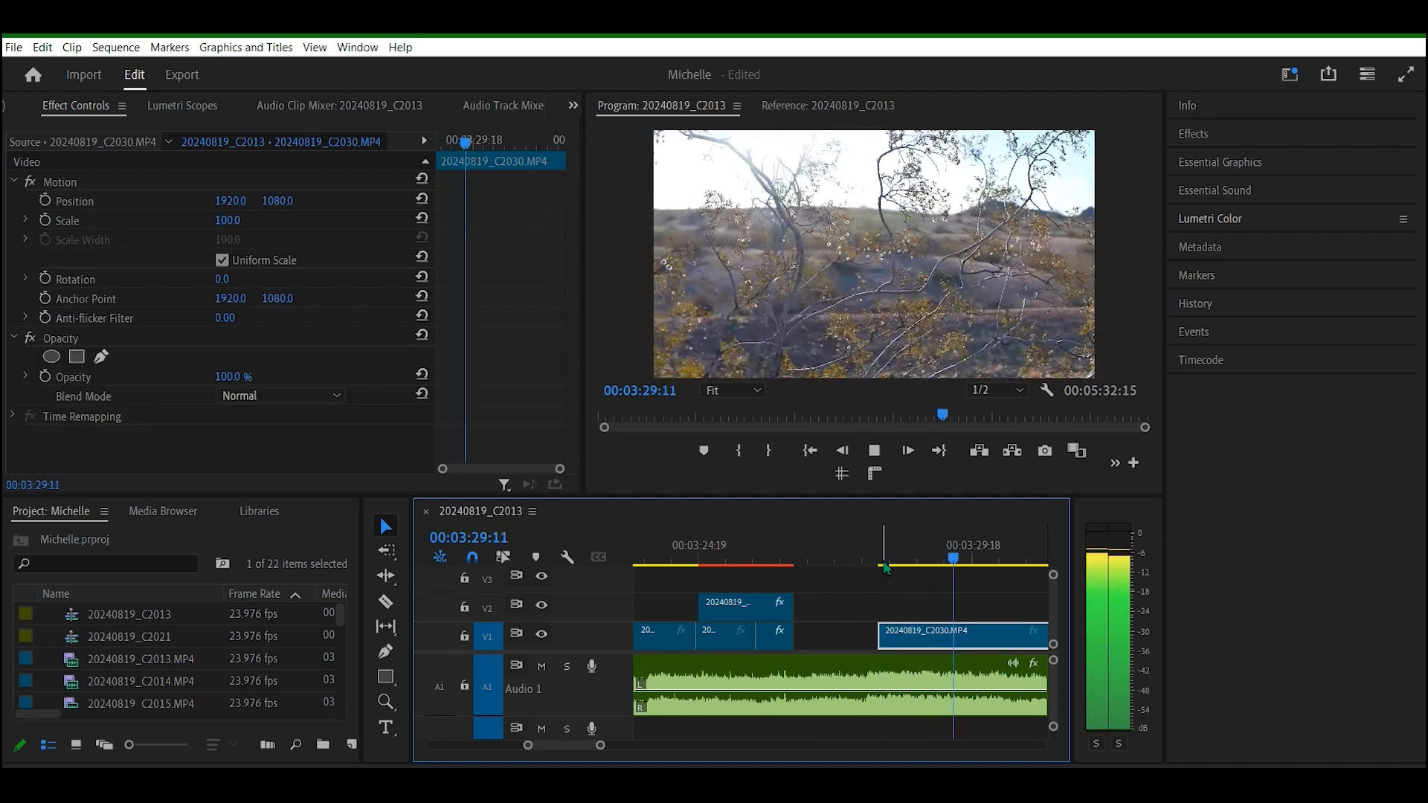
pyautogui.hotkey('ctrl', '`')
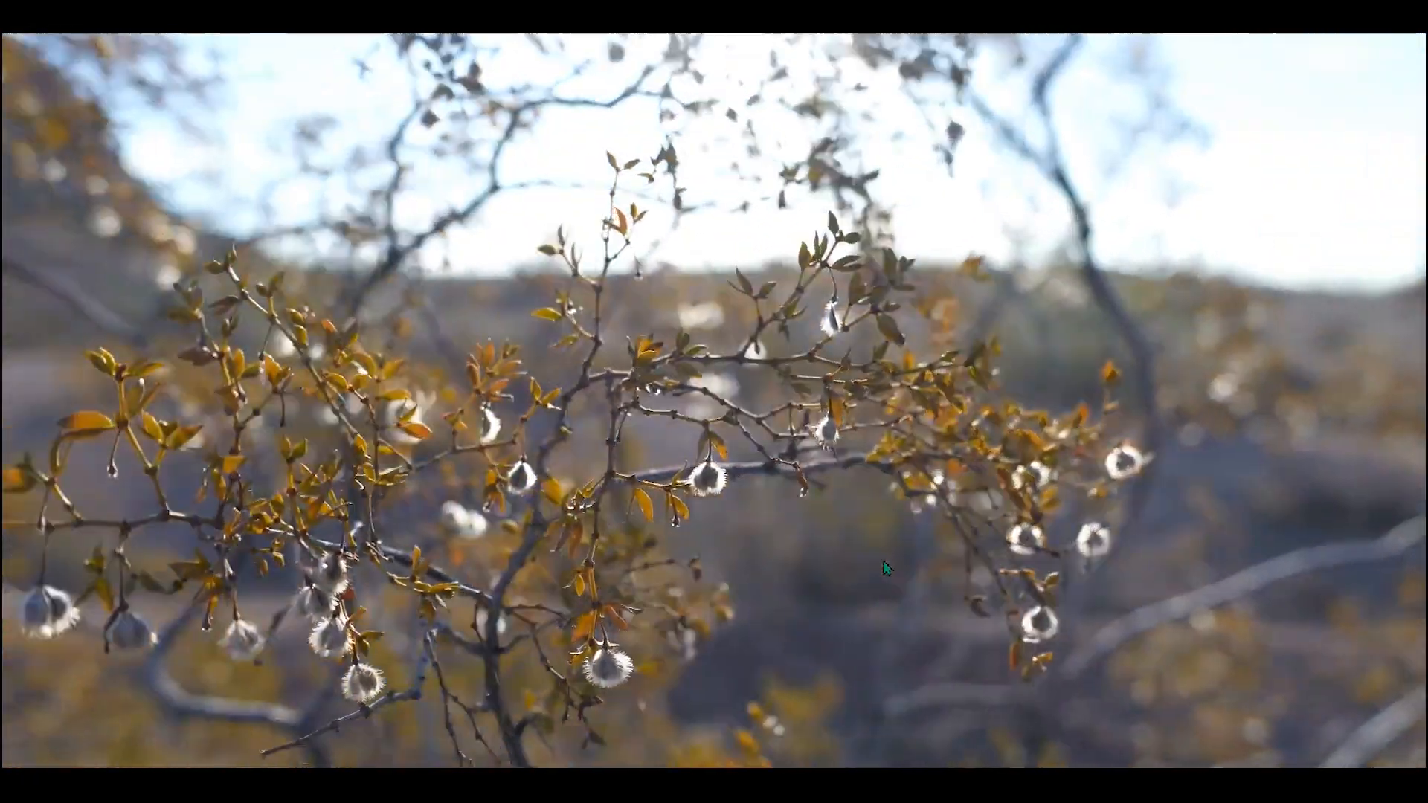
pyautogui.hotkey('ctrl', '`')
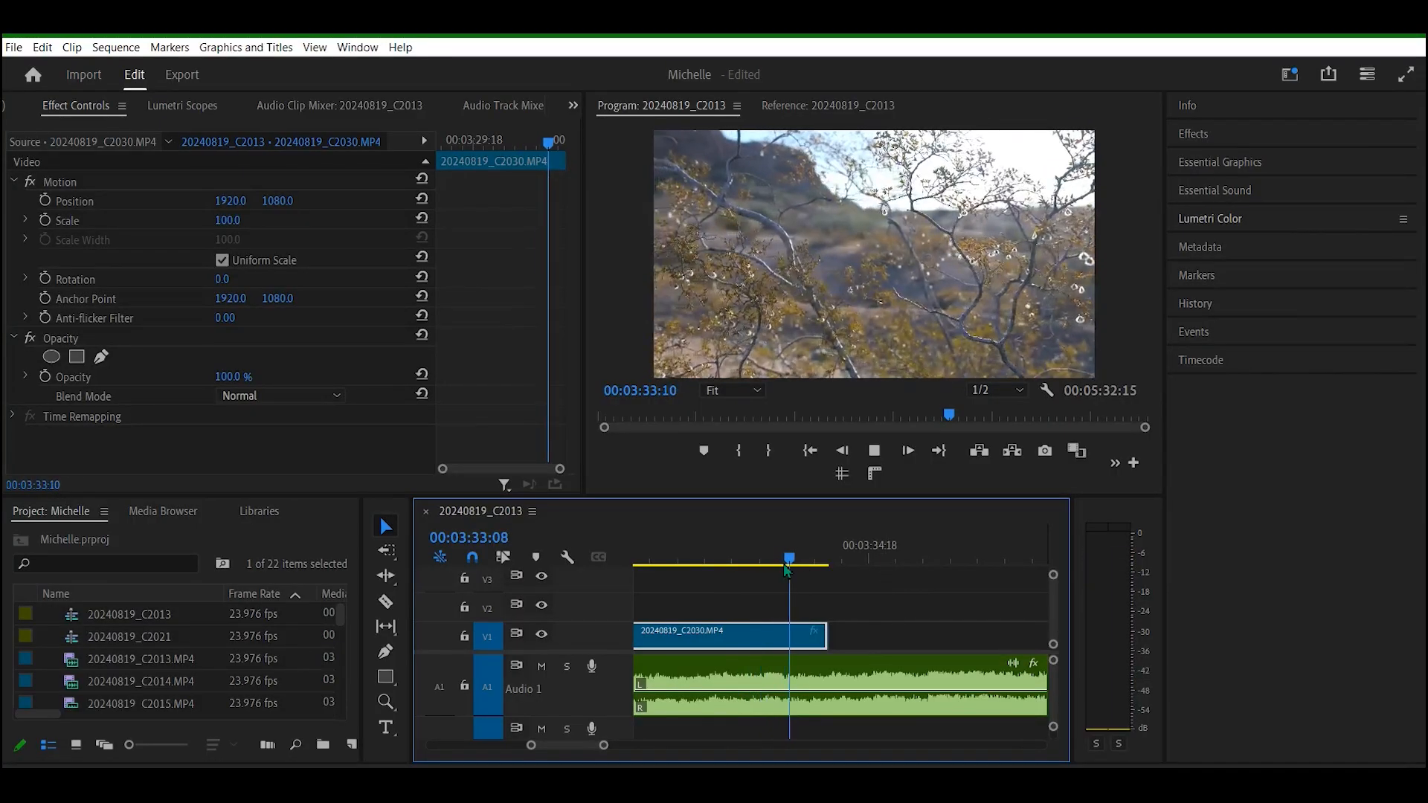
# Step: Replay the start of the 20240819_C2030 clip and split it on V1 at 00:03:29:16
pyautogui.moveTo(787, 569); pyautogui.dragTo(697, 577)
pyautogui.press('space')
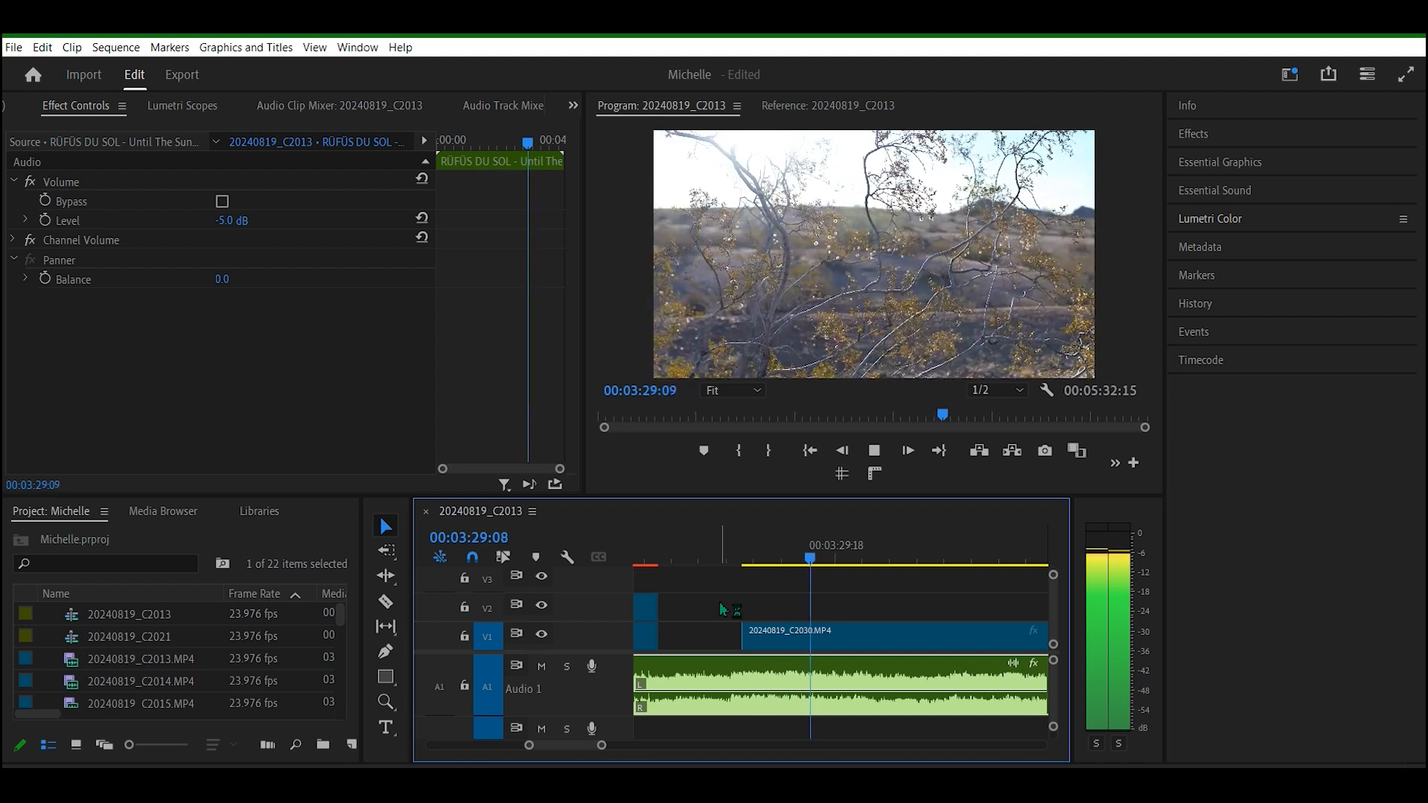
pyautogui.press('space')
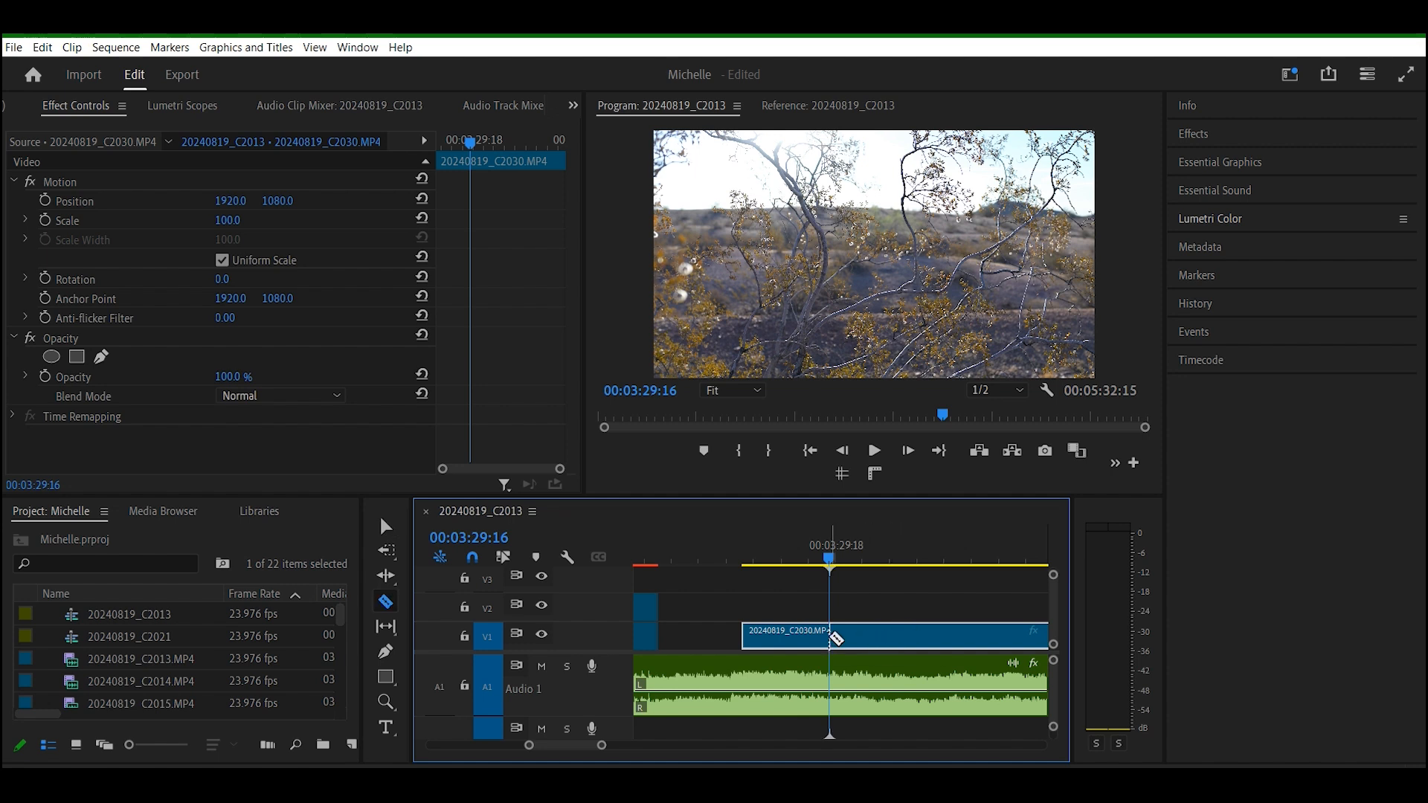
pyautogui.click(831, 634)
pyautogui.press('v')
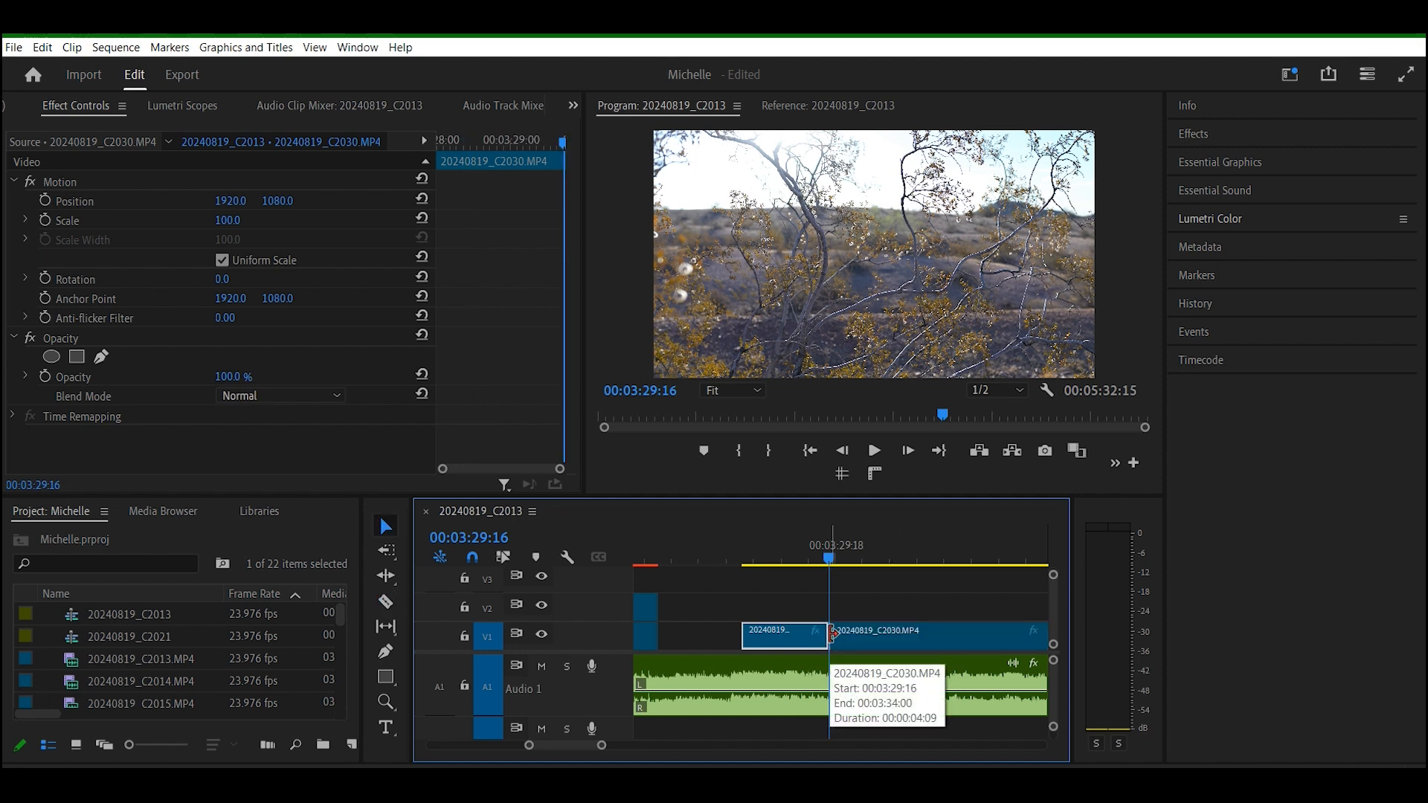
# Step: Play on through the second part of the 20240819_C2030 clip and split it at 00:03:32:22
pyautogui.press('space')
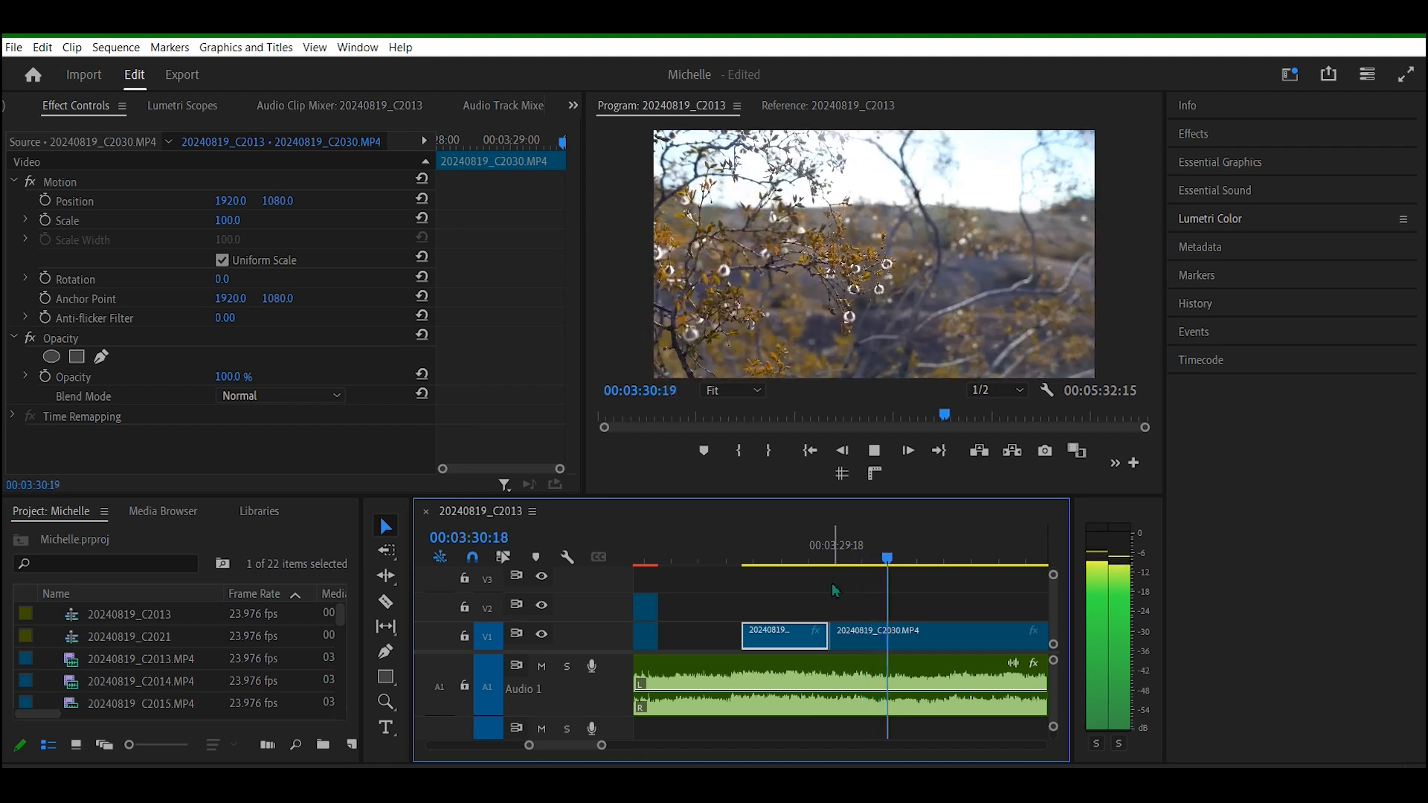
pyautogui.press('space')
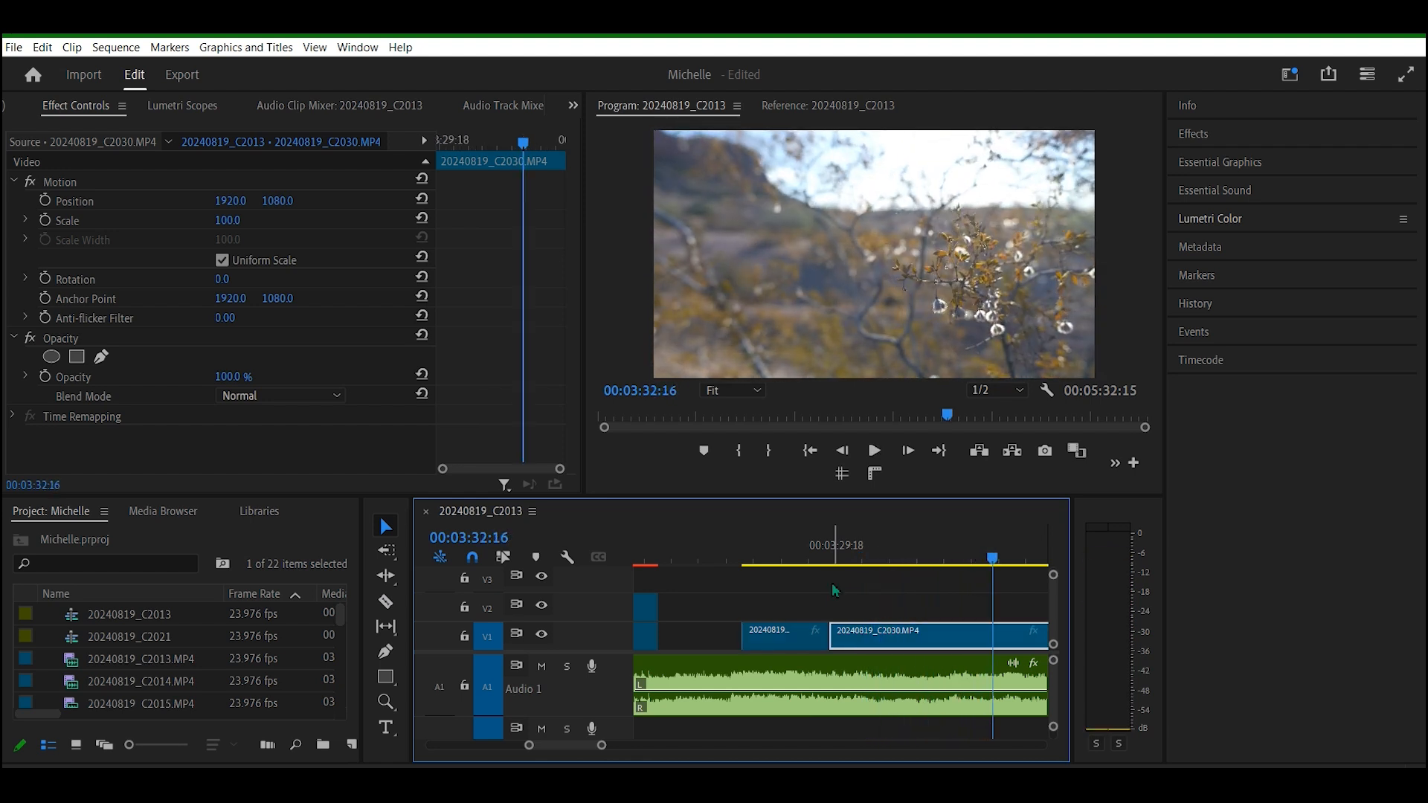
pyautogui.press('Right')
pyautogui.press('Right')
pyautogui.press('Right')
pyautogui.press('Right')
pyautogui.press('Right')
pyautogui.press('Right')
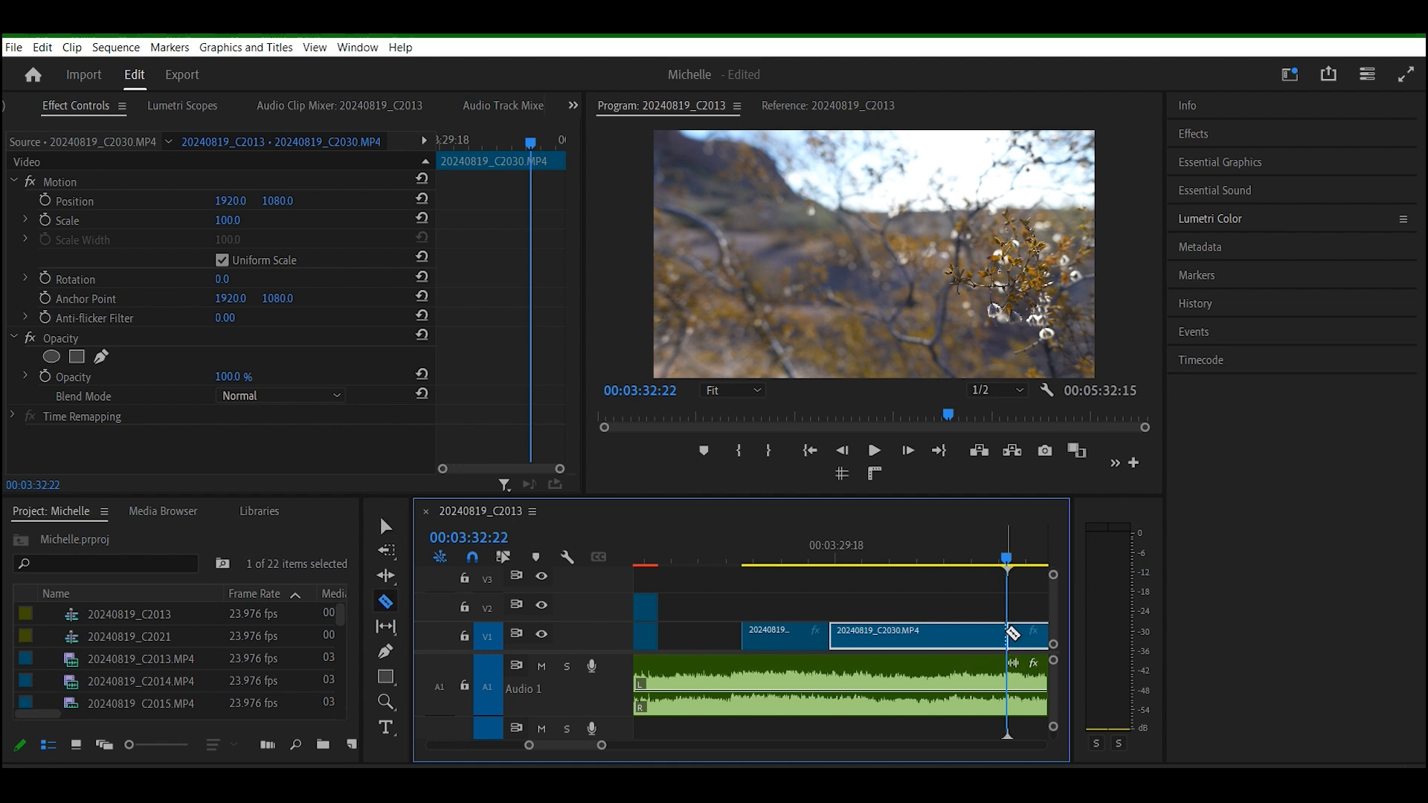
pyautogui.click(1011, 633)
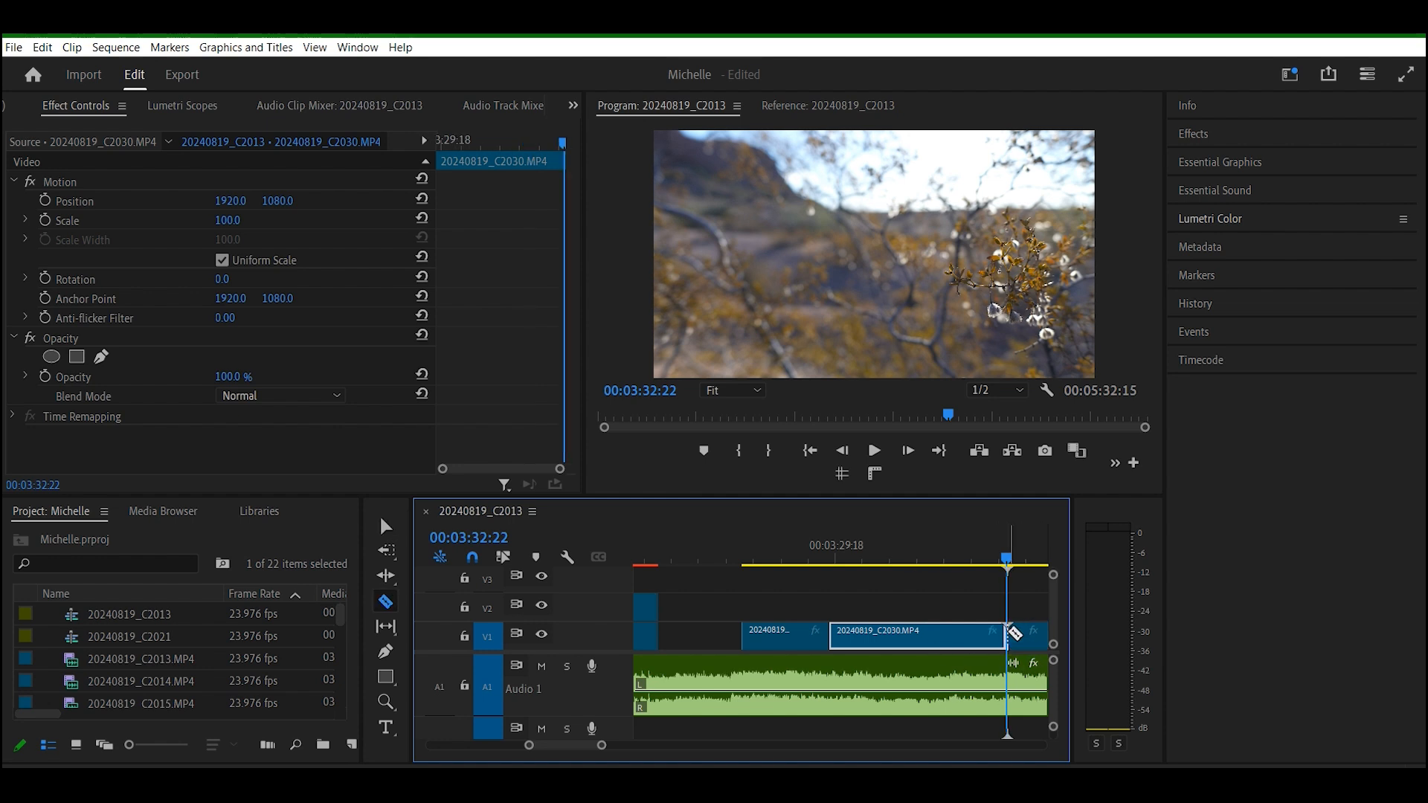
pyautogui.press('v')
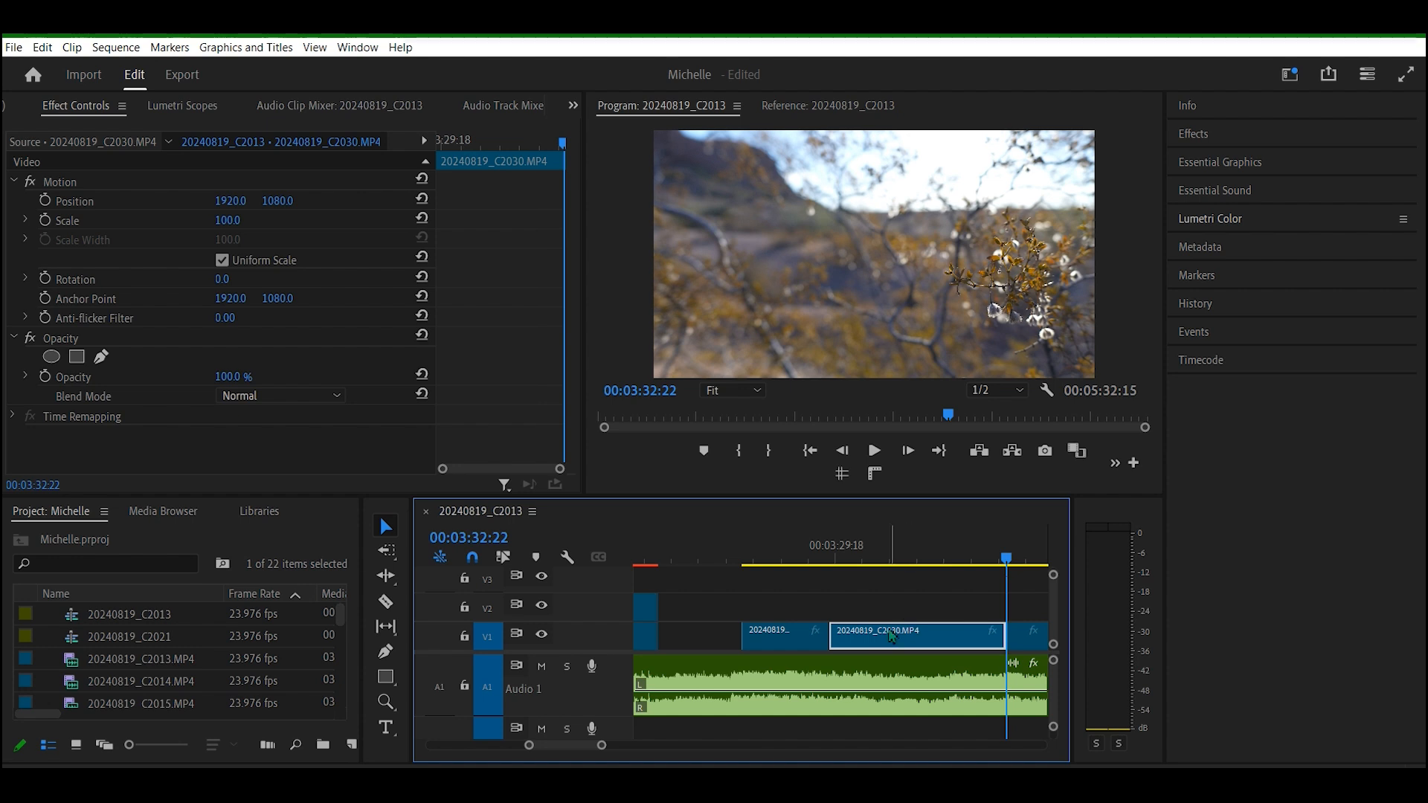
# Step: Set the speed of the middle 20240819_C2030 segment to 50%
pyautogui.rightClick(893, 634)
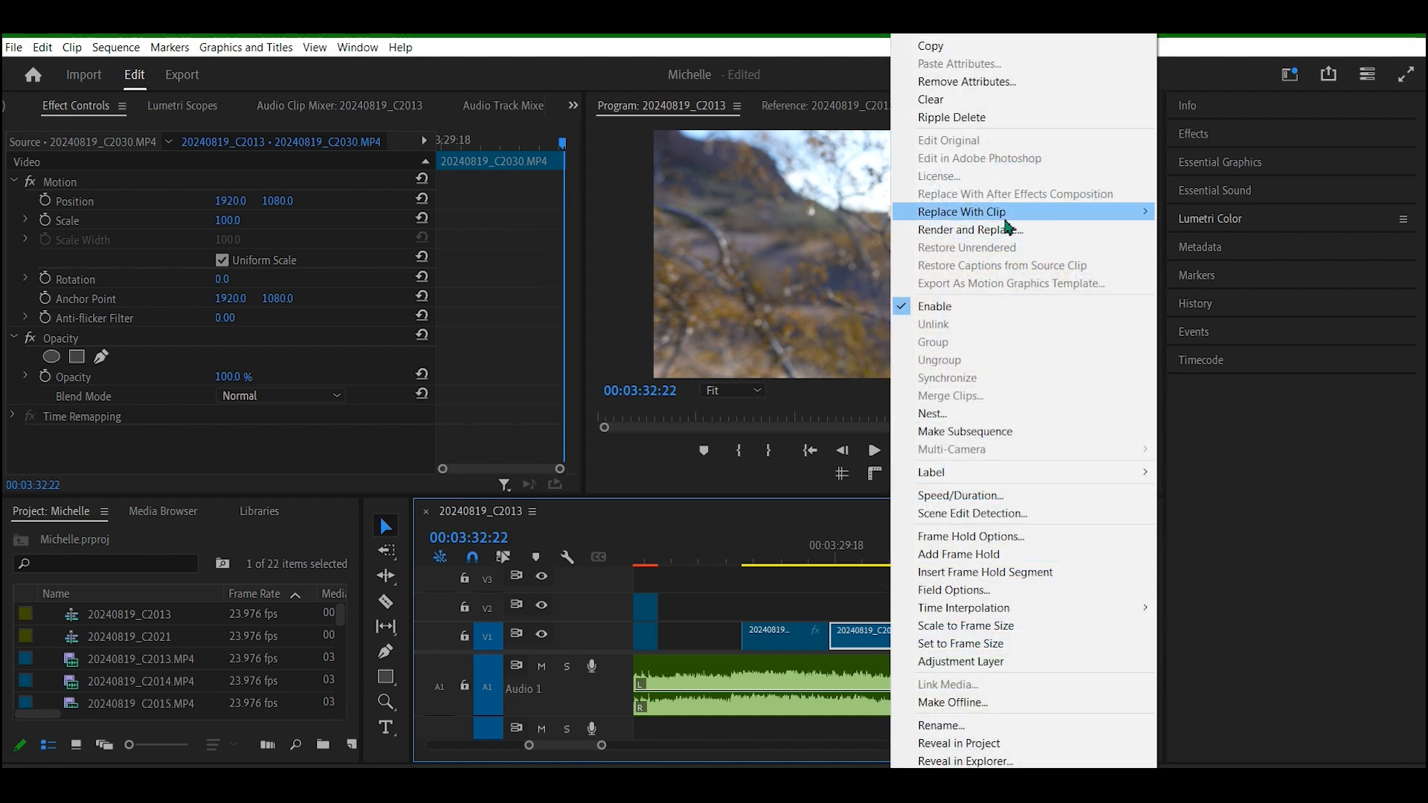
pyautogui.click(978, 496)
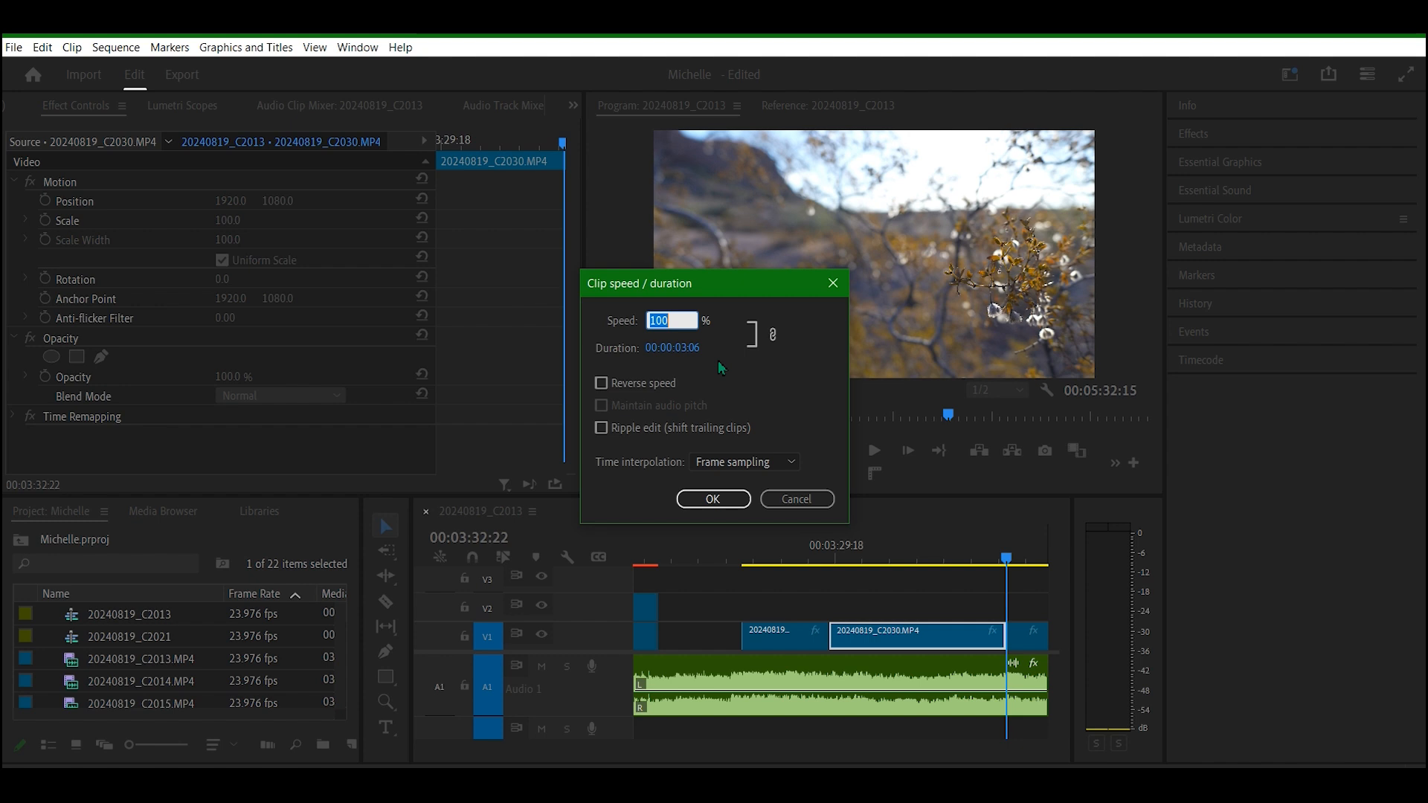
pyautogui.write('50')
pyautogui.press('Return')
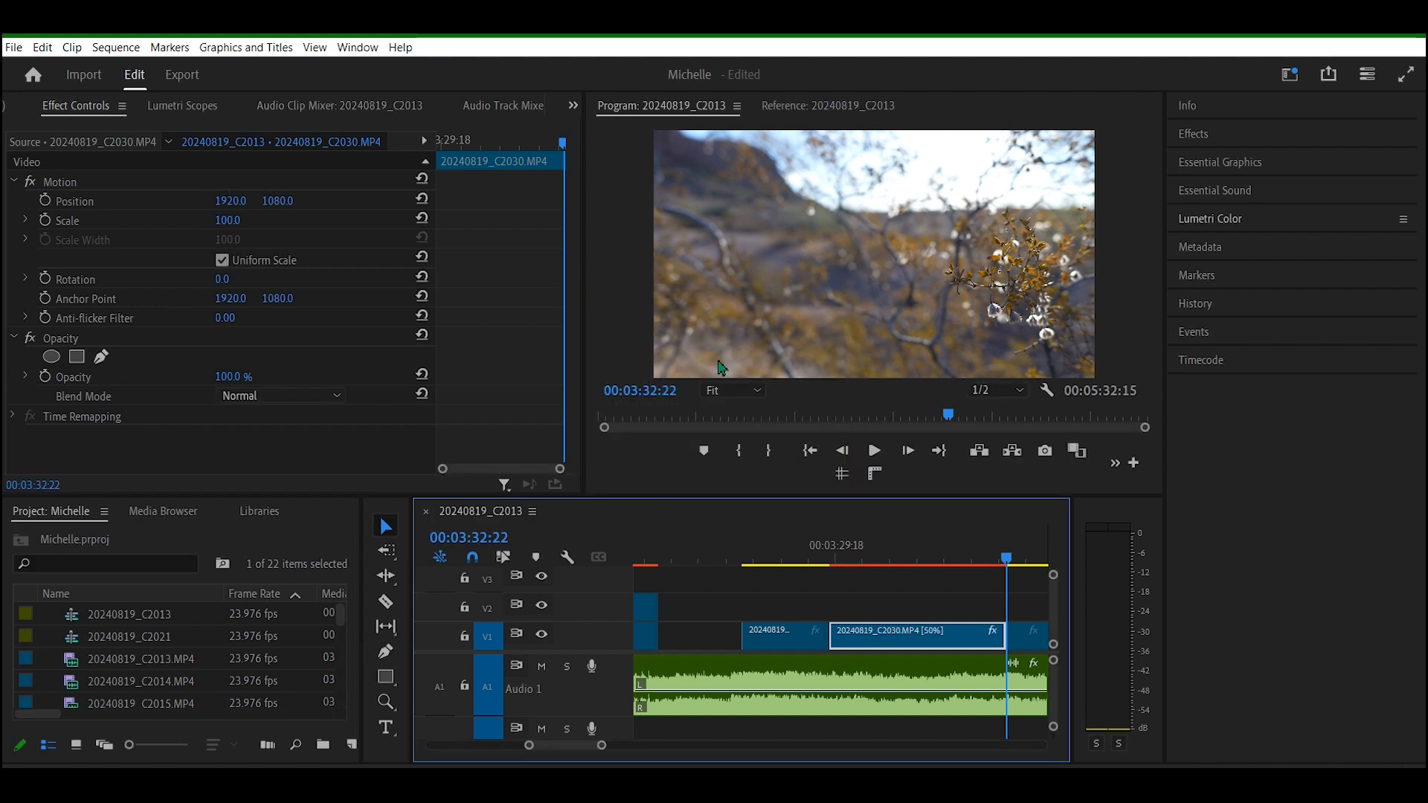
# Step: Play from 00:03:28:15 and inspect the change into the slowed 20240819_C2030 segment
pyautogui.click(808, 559)
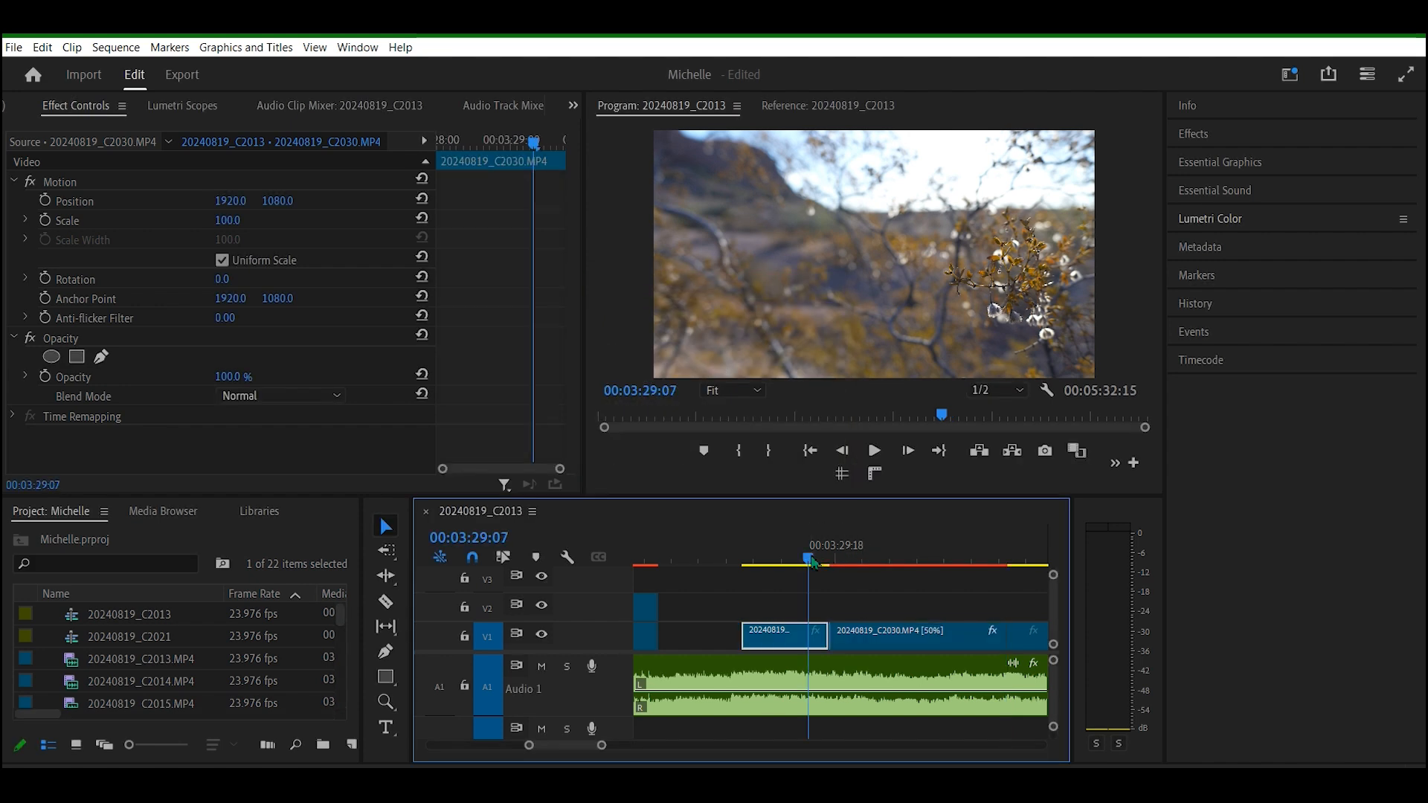
pyautogui.click(774, 559)
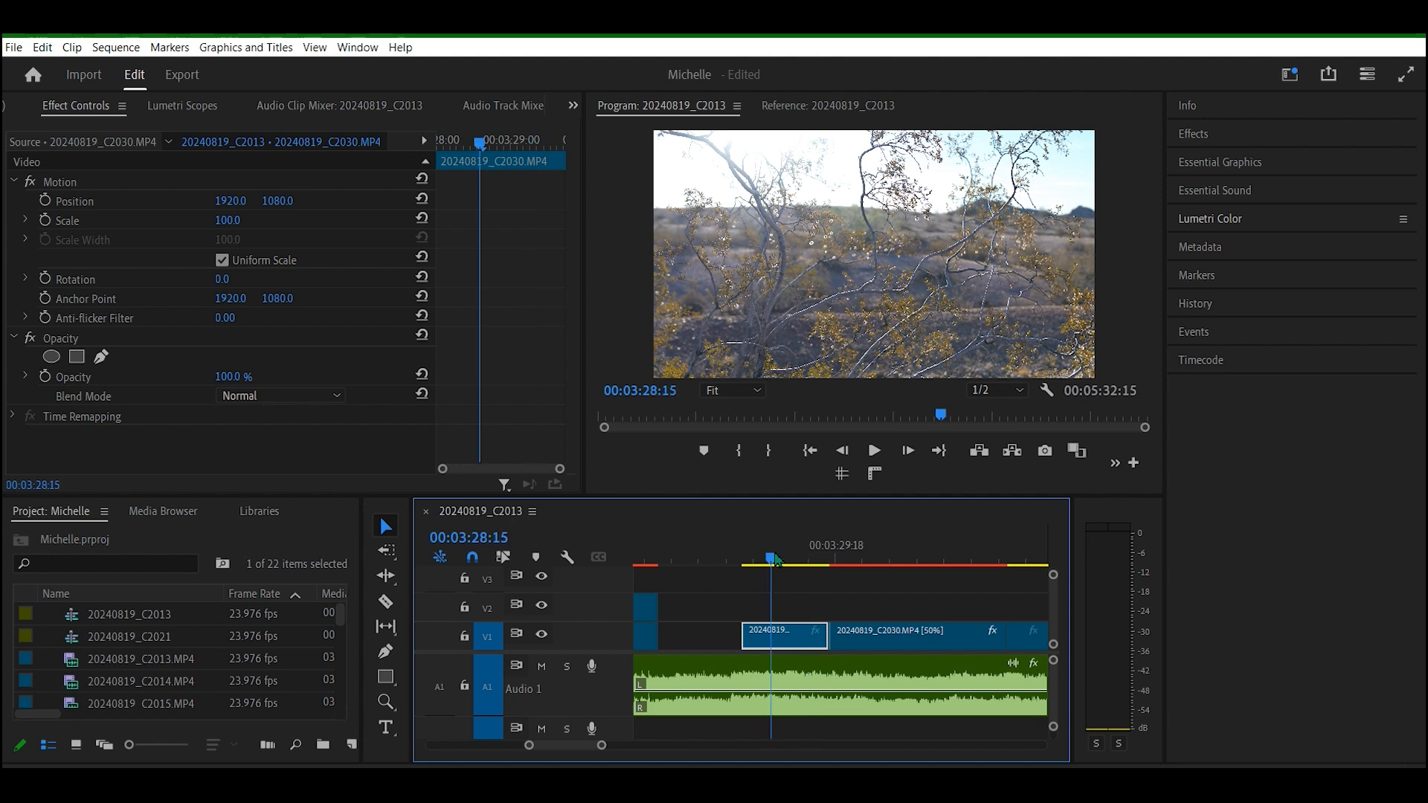
pyautogui.press('space')
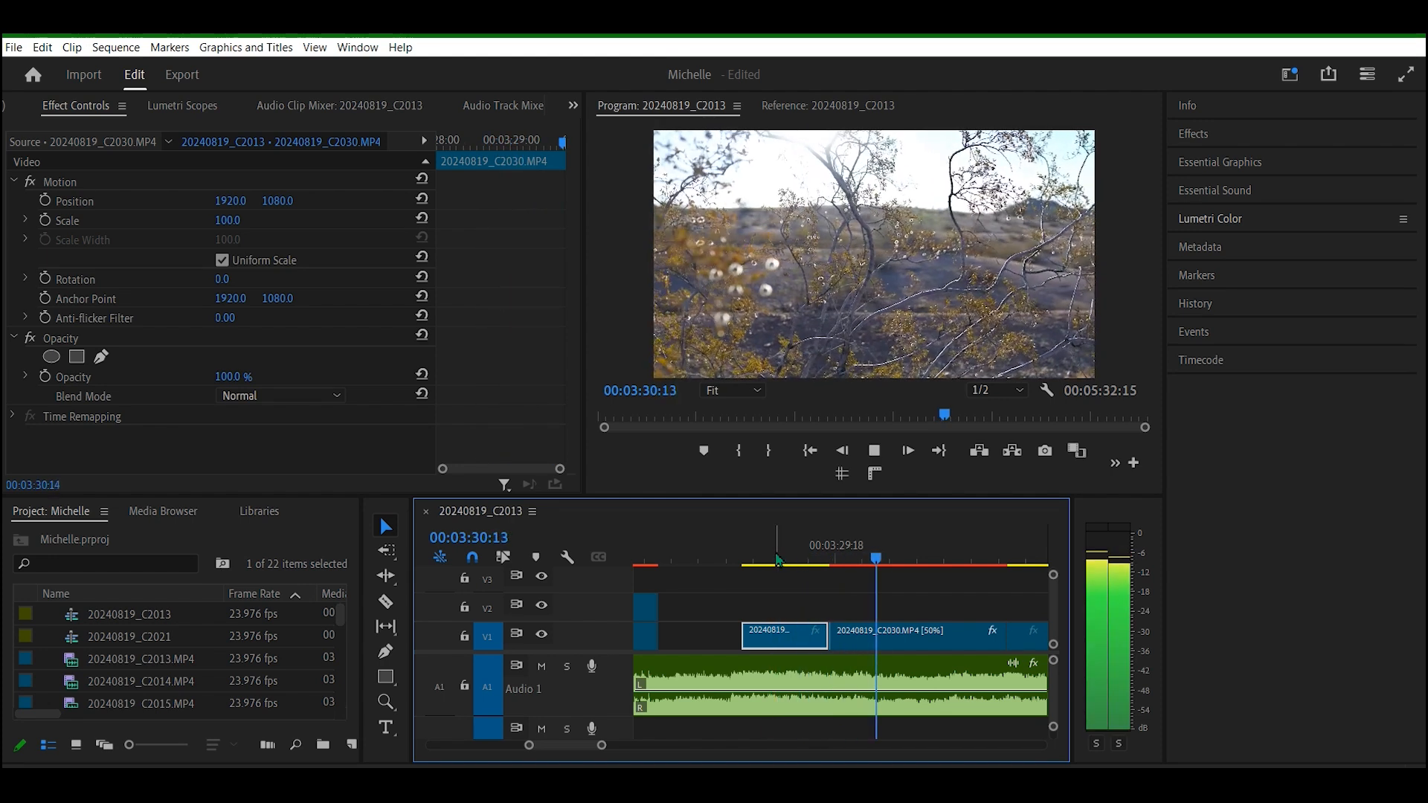
pyautogui.press('space')
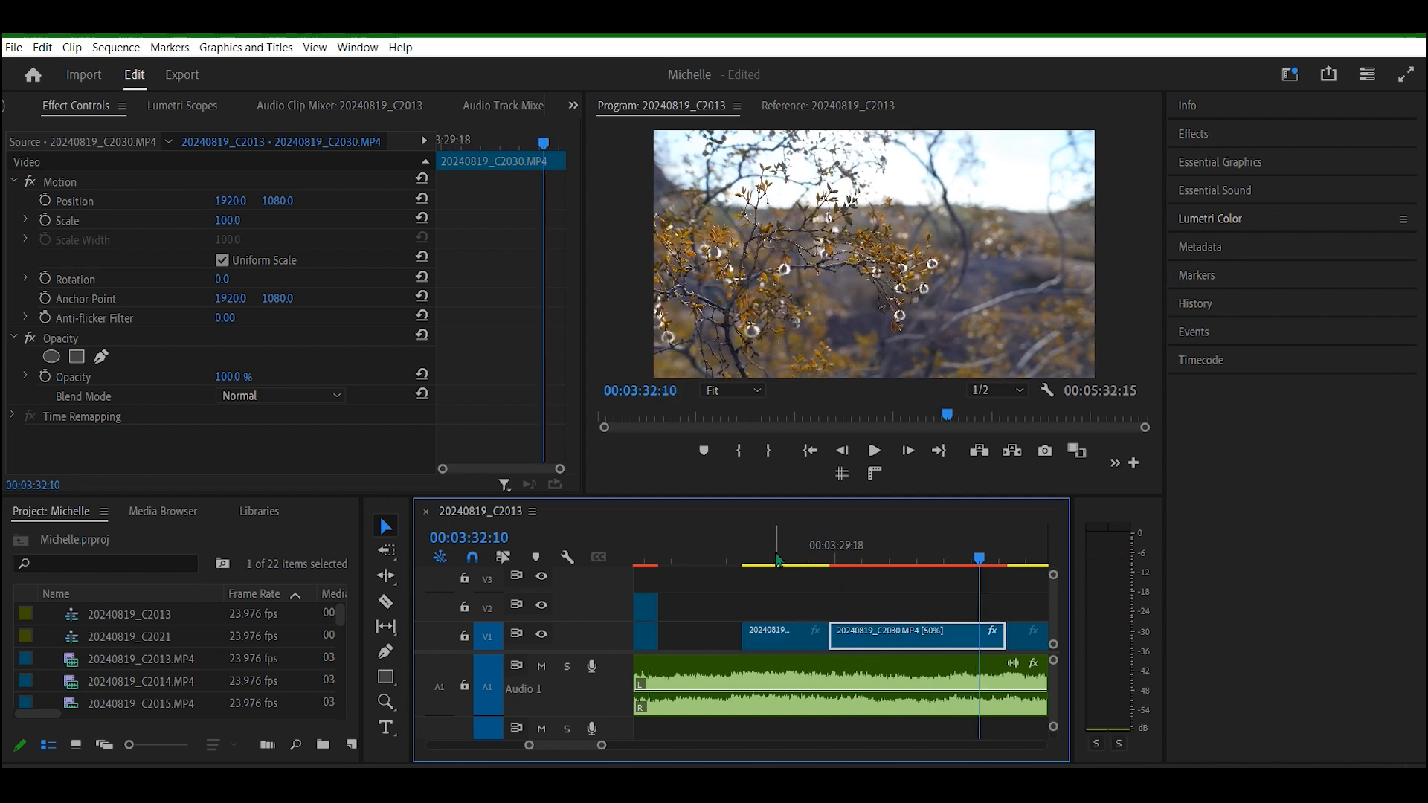
# Step: Review the slowed 20240819_C2030 segment in full-screen playback and return the playhead to its start at 00:03:29:17
pyautogui.hotkey('ctrl', '`')
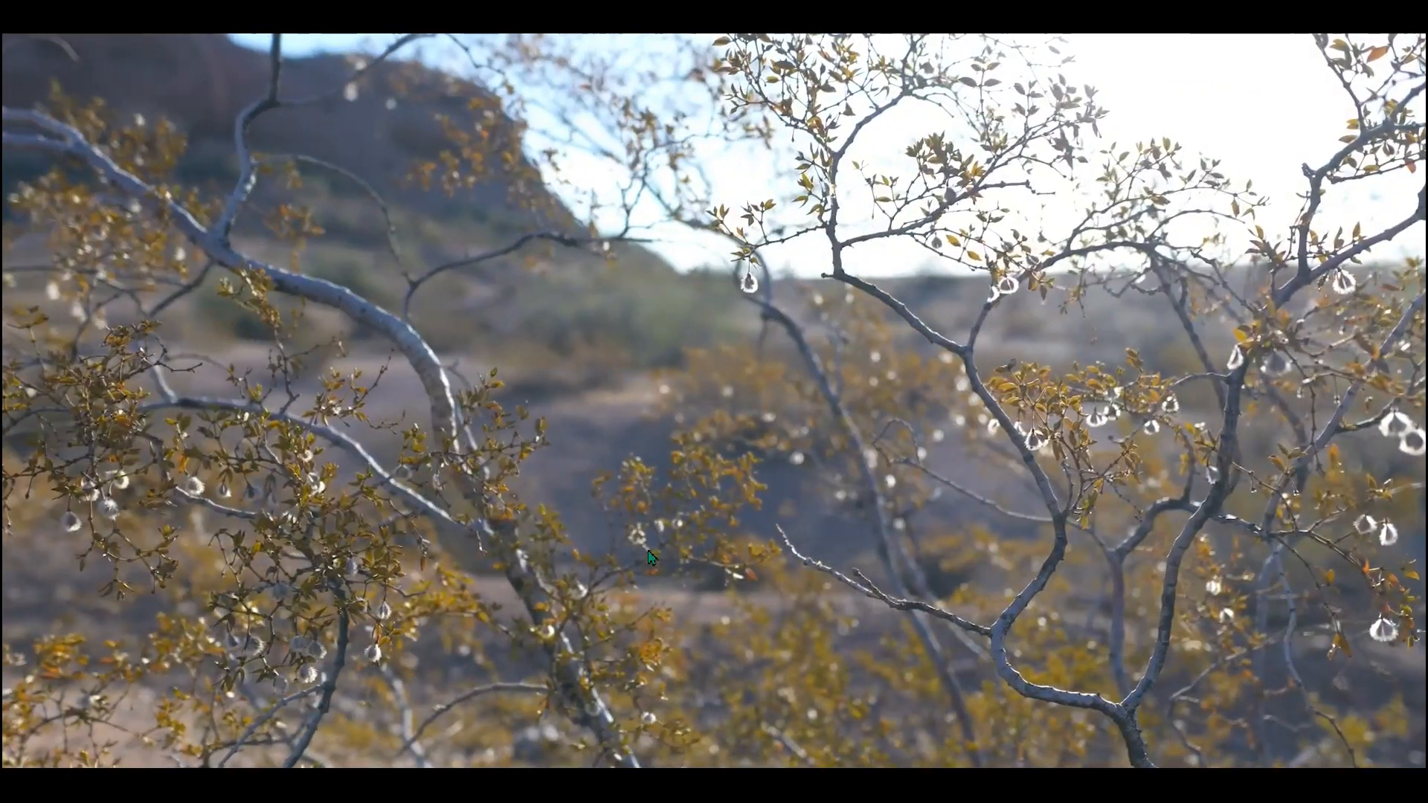
pyautogui.press('Escape')
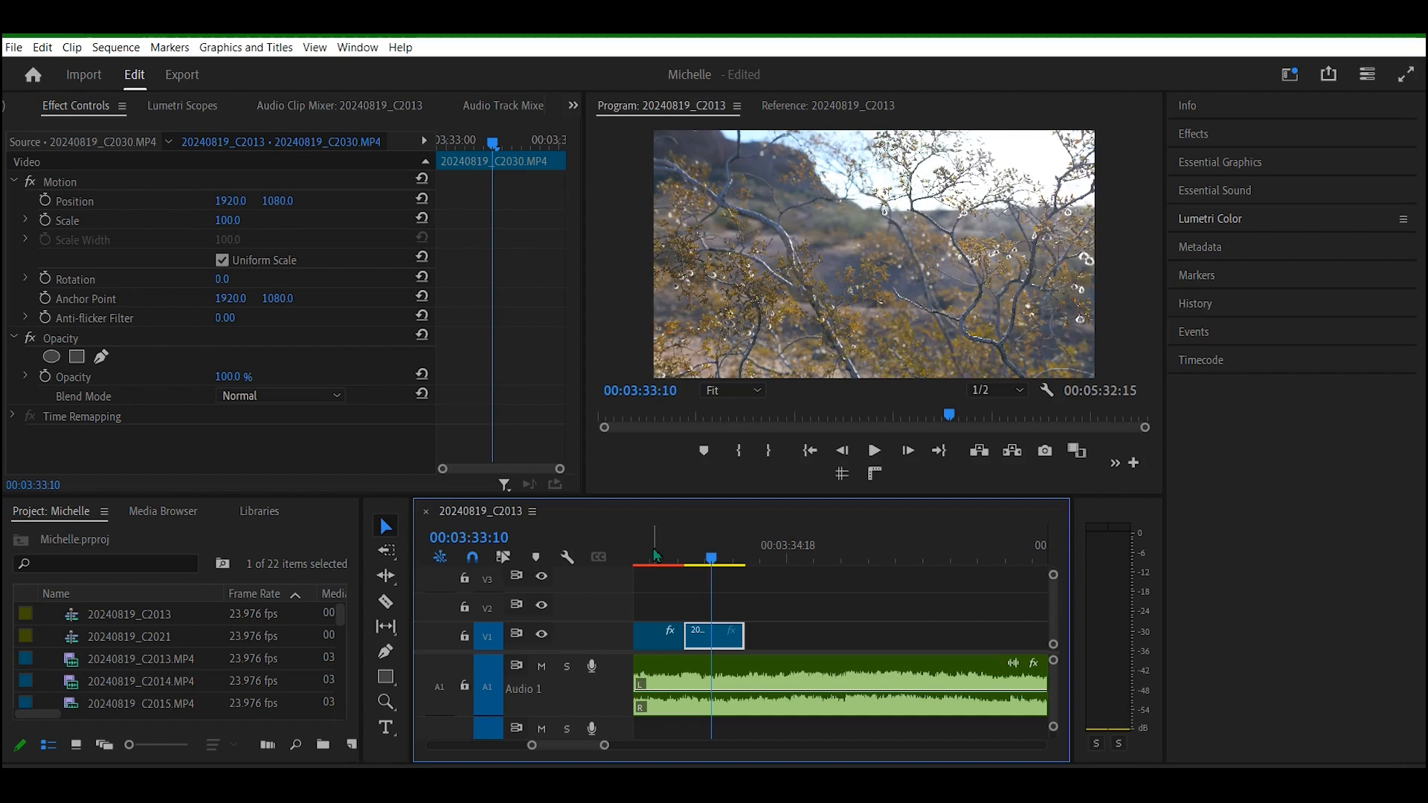
pyautogui.moveTo(714, 566); pyautogui.dragTo(704, 569)
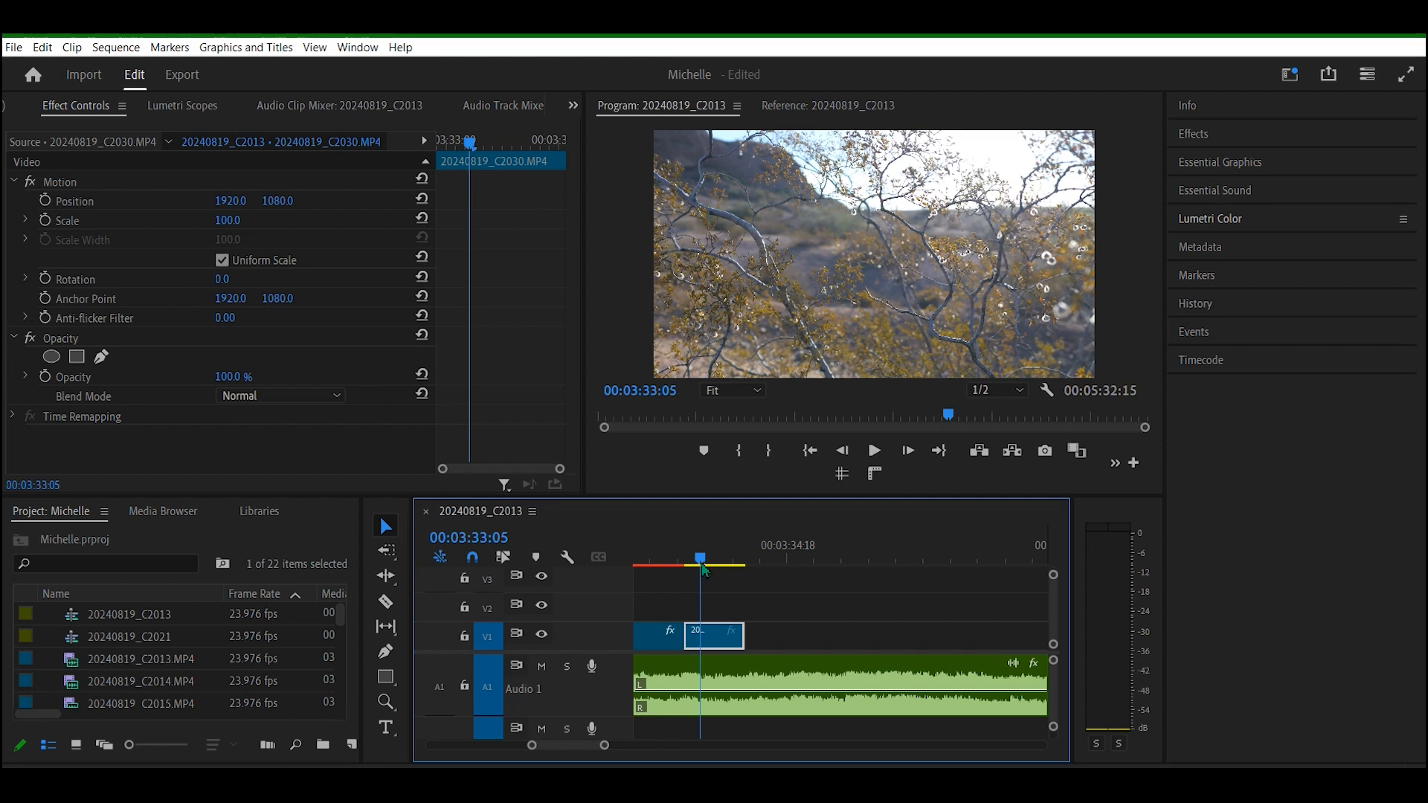
pyautogui.moveTo(705, 570); pyautogui.dragTo(647, 611)
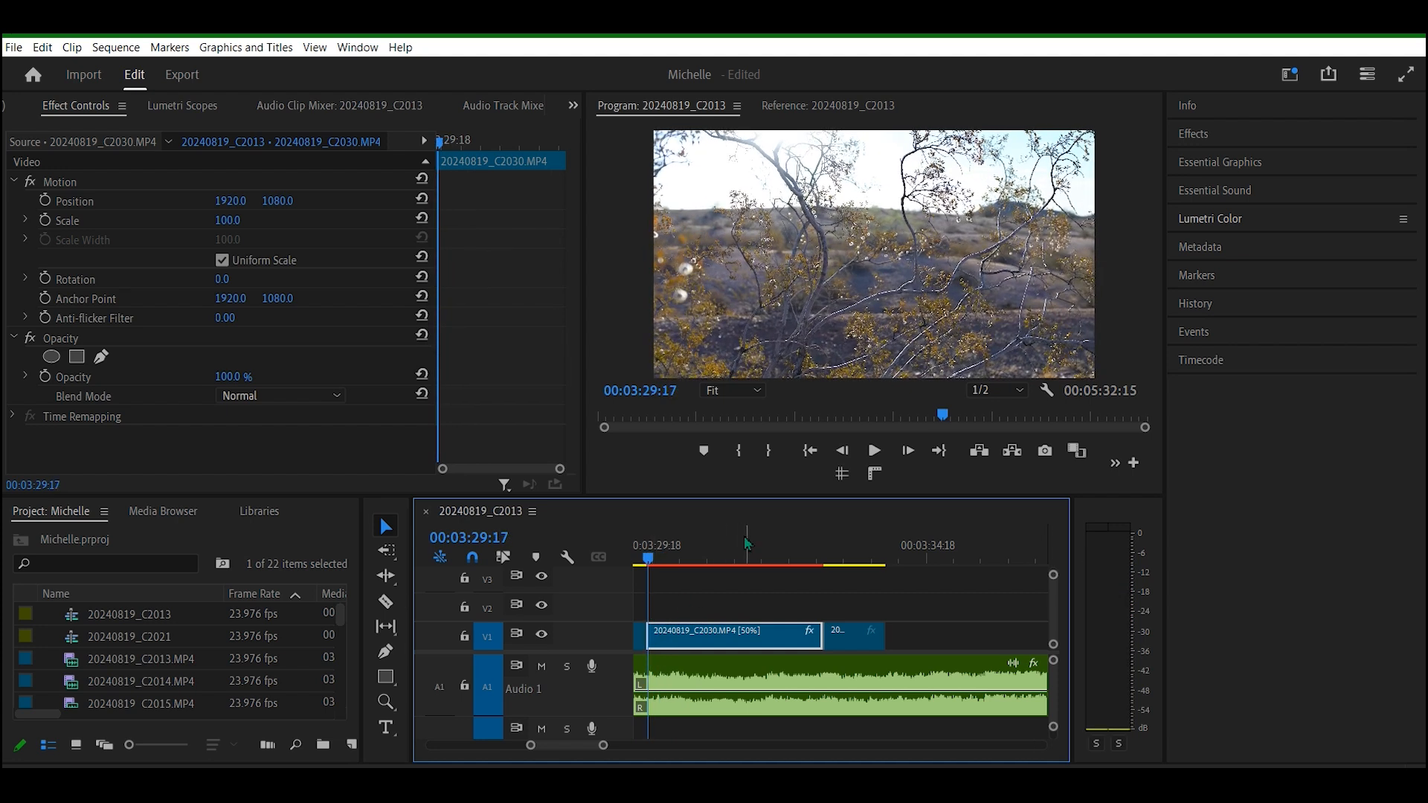
# Step: Play the slowed 20240819_C2030 segment from 00:03:29:17 and check how it runs into the final segment
pyautogui.press('space')
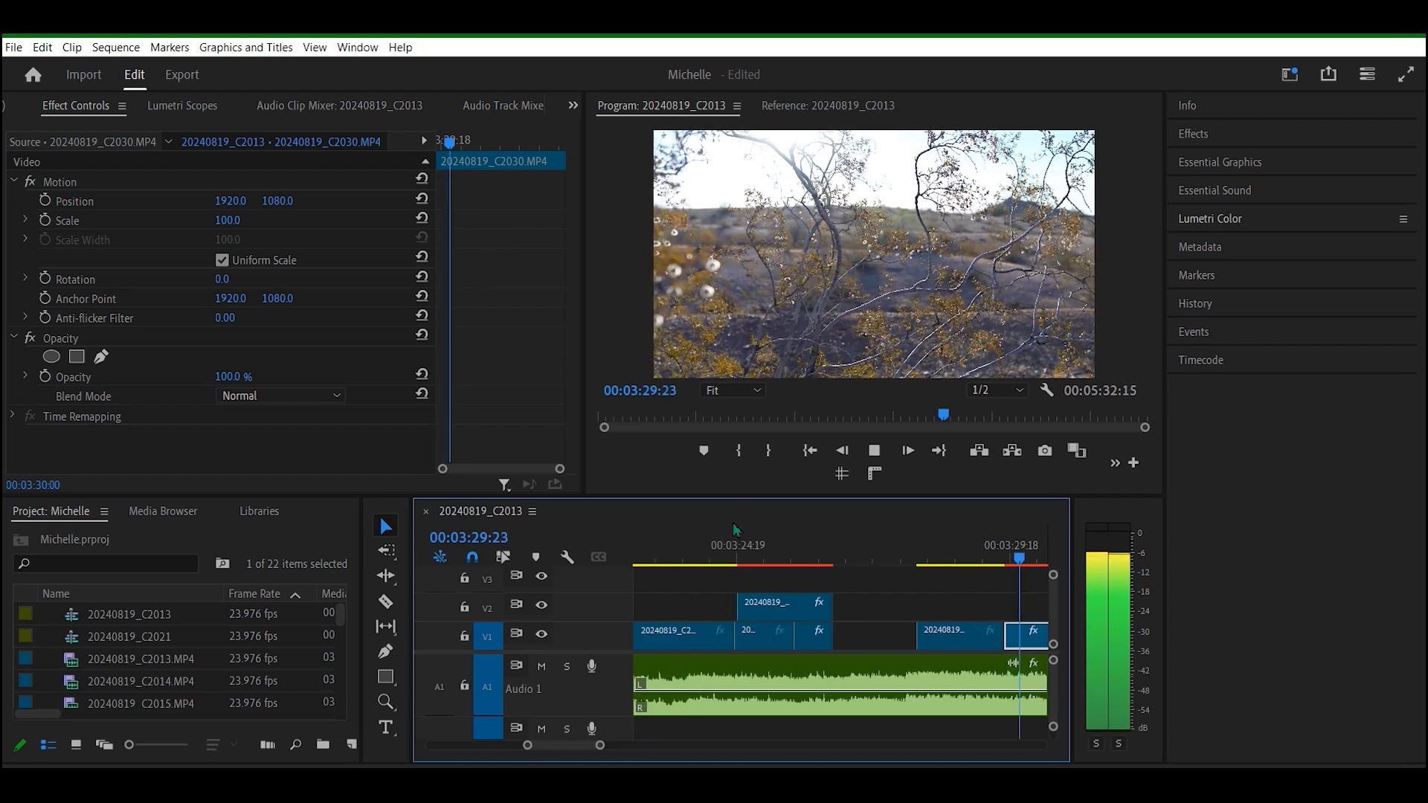
pyautogui.press('space')
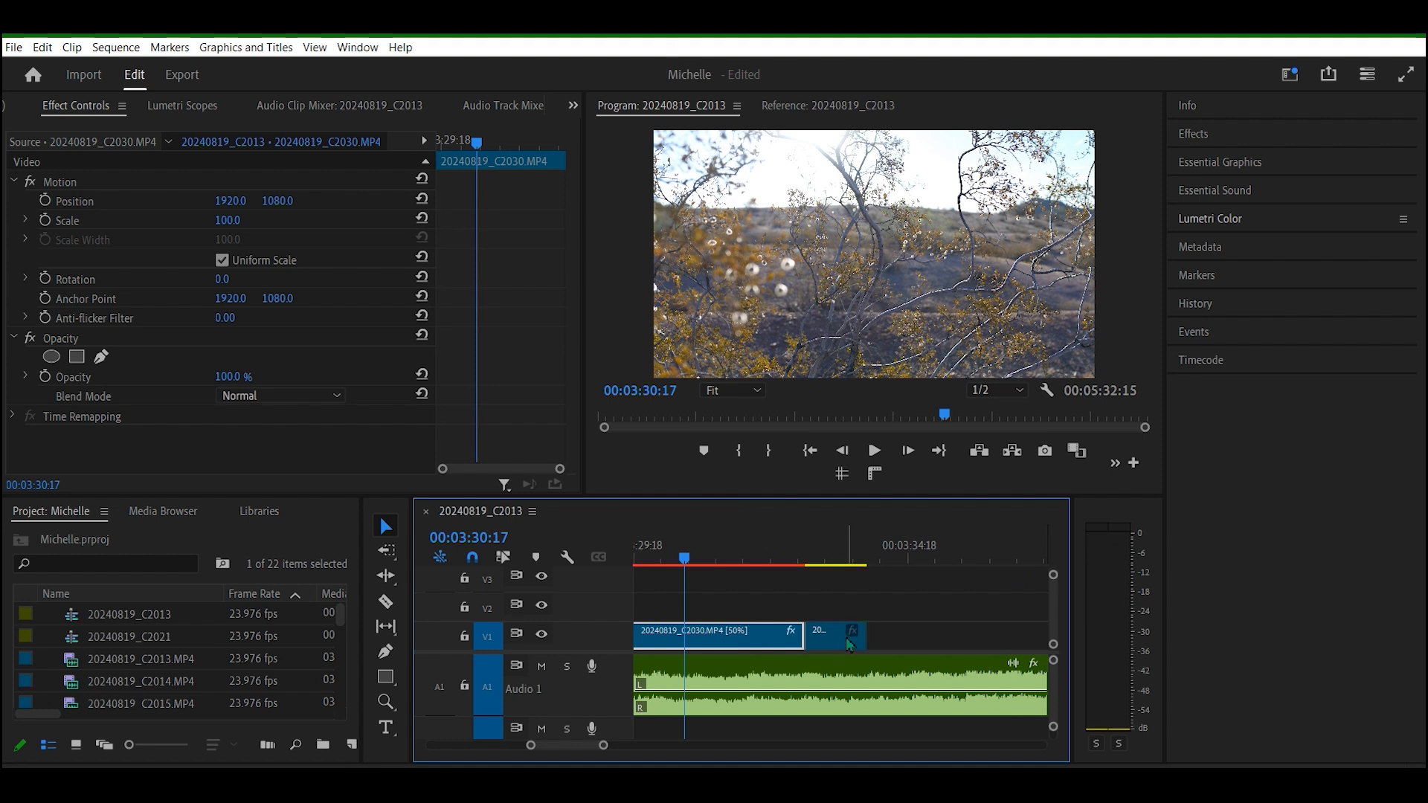
pyautogui.press('space')
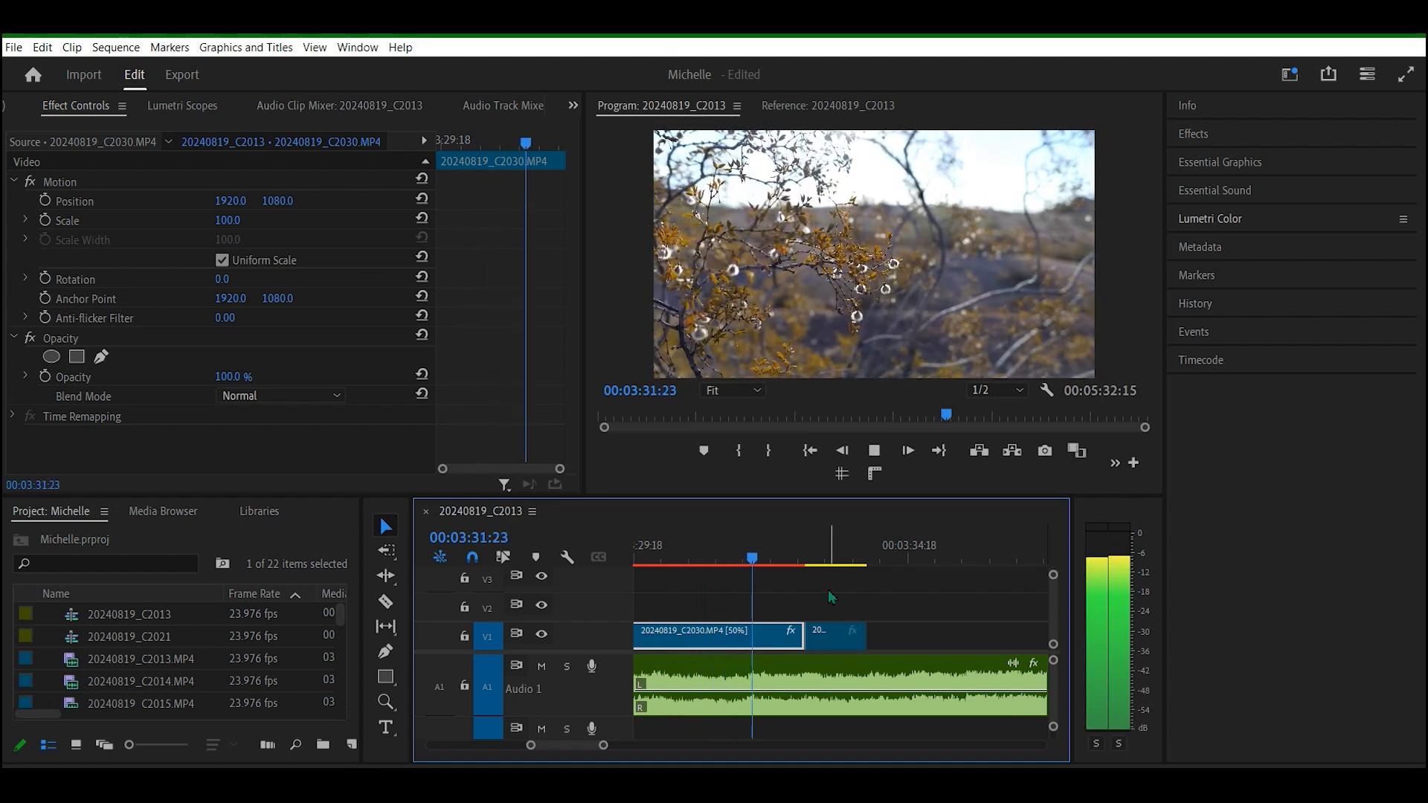
pyautogui.press('space')
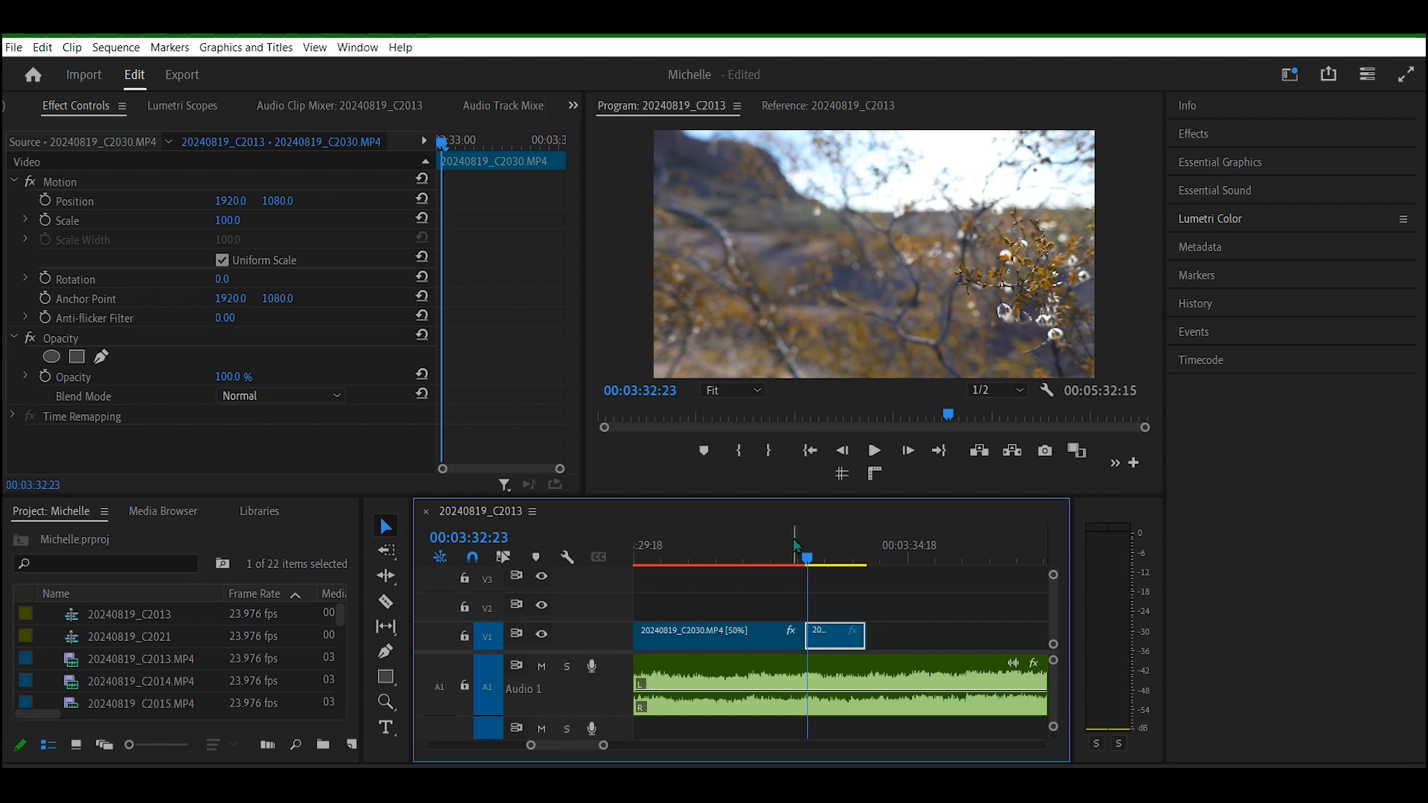
pyautogui.press('space')
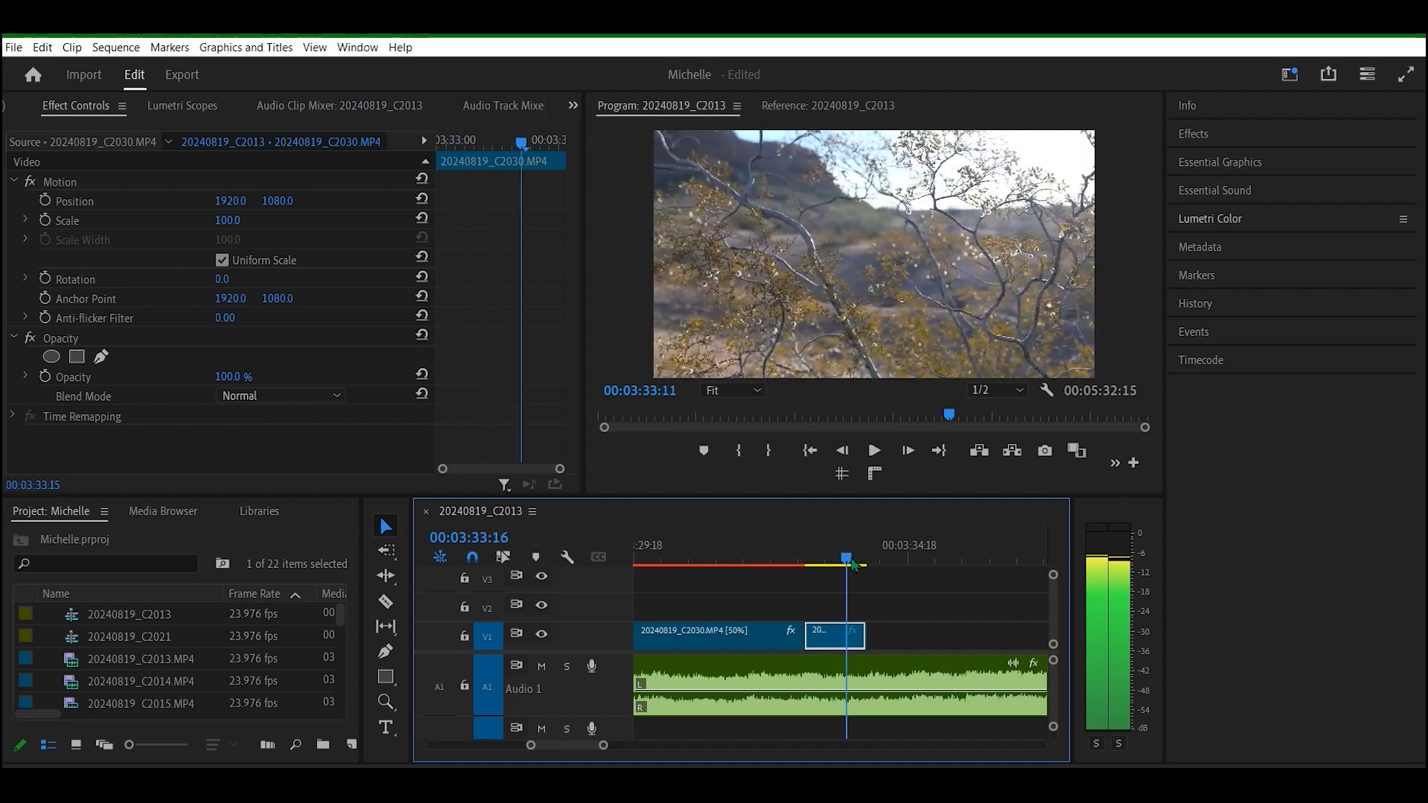
# Step: Replay the cut between the 50% 20240819_C2030 segment and the final segment to inspect the speed change
pyautogui.moveTo(809, 580); pyautogui.dragTo(773, 580)
pyautogui.press('space')
pyautogui.press('space')
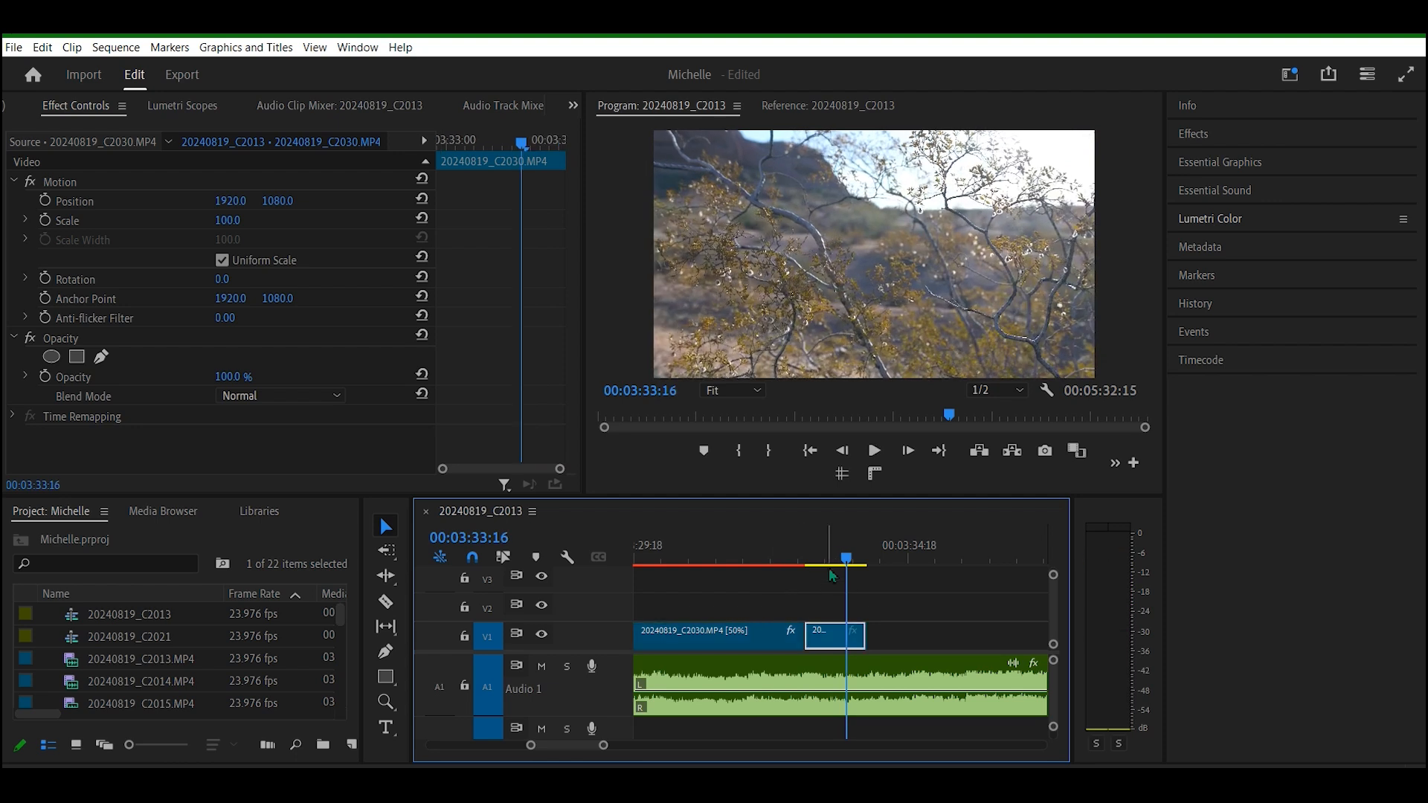
pyautogui.click(806, 560)
pyautogui.moveTo(810, 568); pyautogui.dragTo(800, 563)
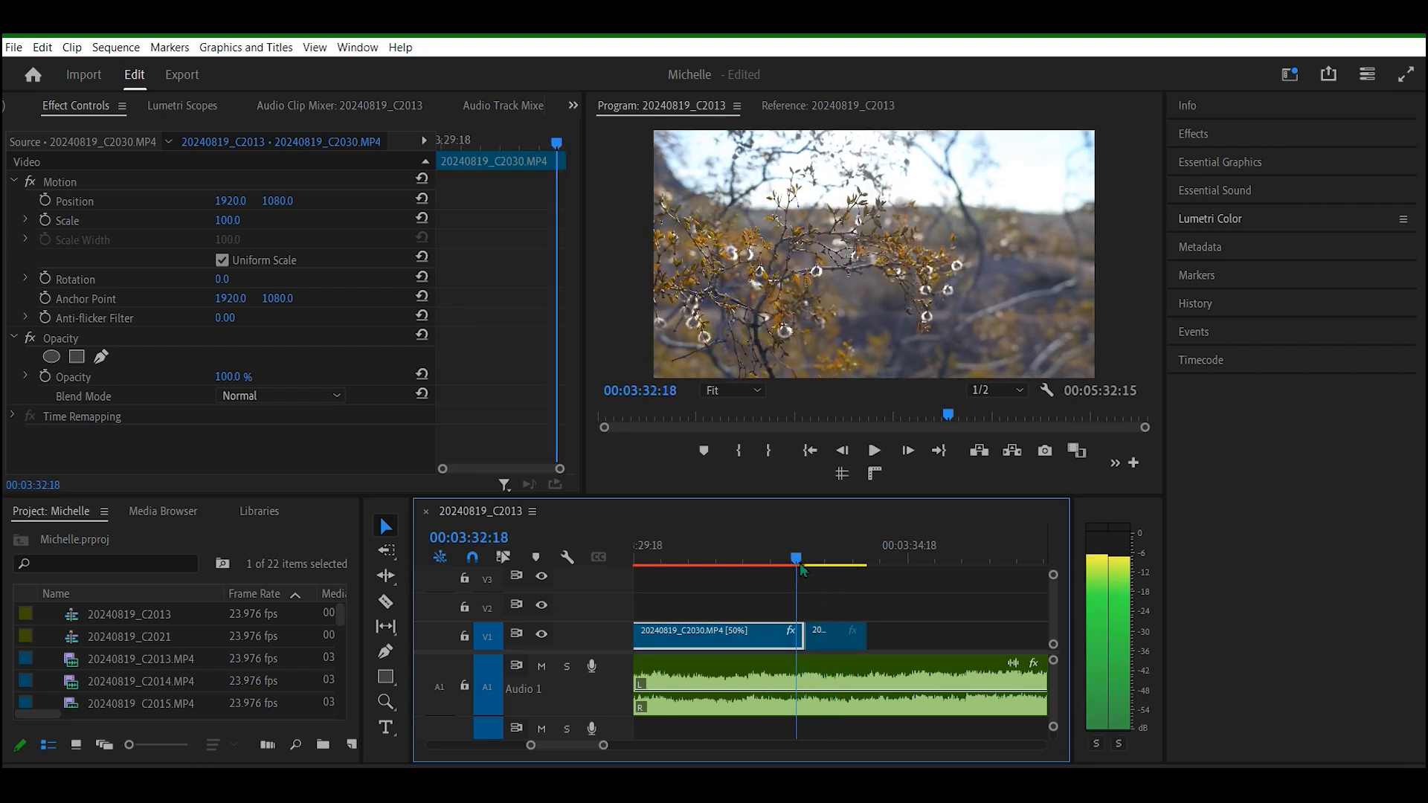
pyautogui.press('space')
pyautogui.press('space')
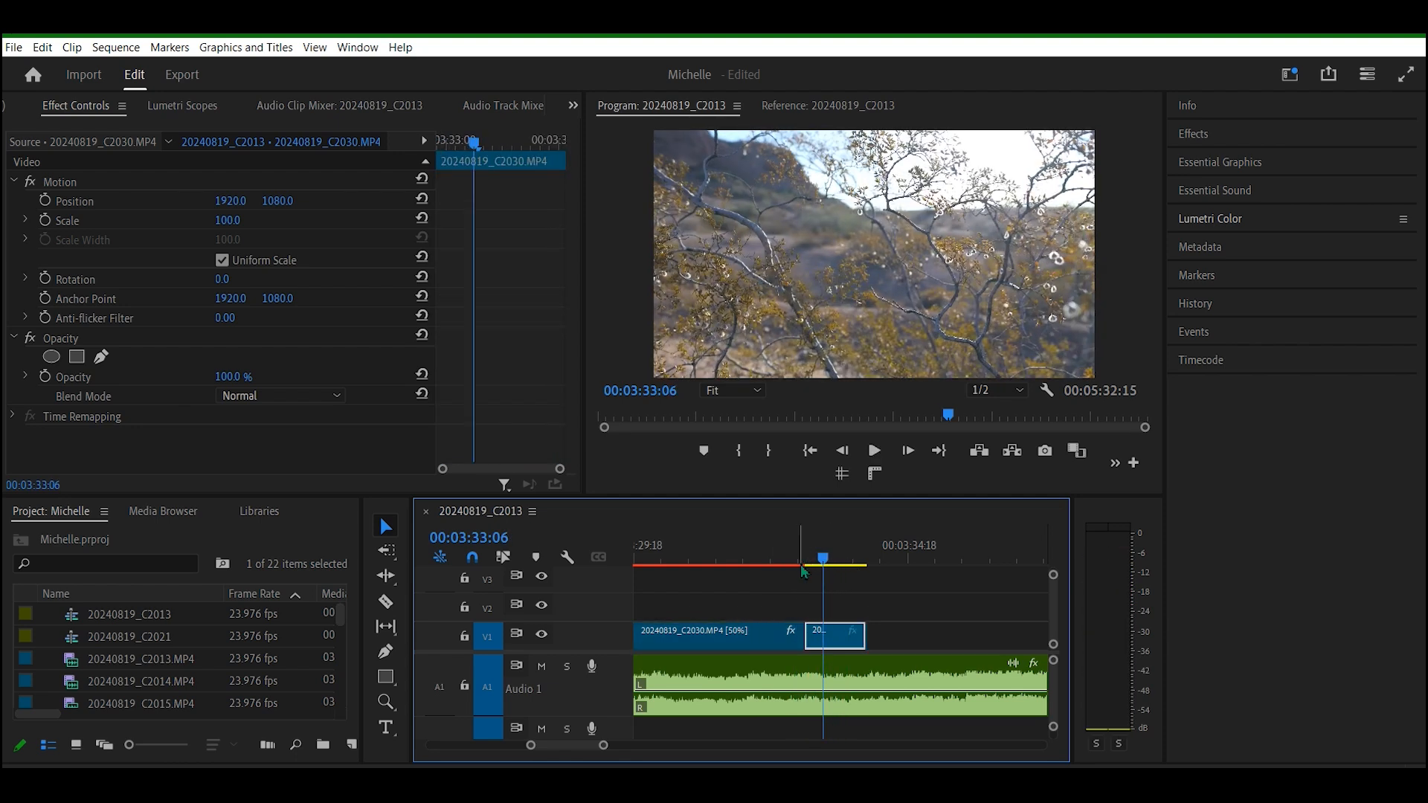
# Step: Apply Ripple edit in the speed settings of the 50% 20240819_C2030 segment and replay its end
pyautogui.click(764, 632)
pyautogui.rightClick(764, 633)
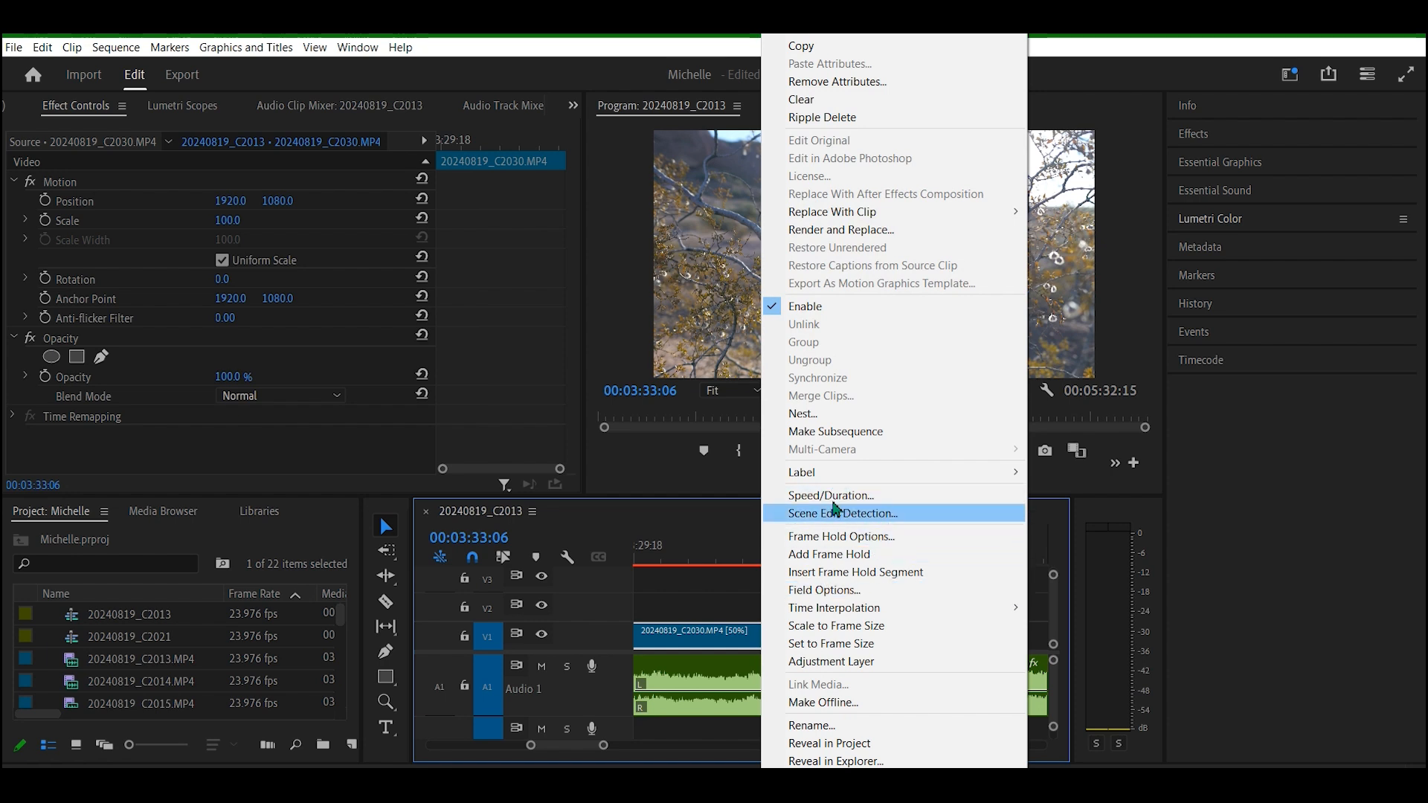
pyautogui.click(889, 496)
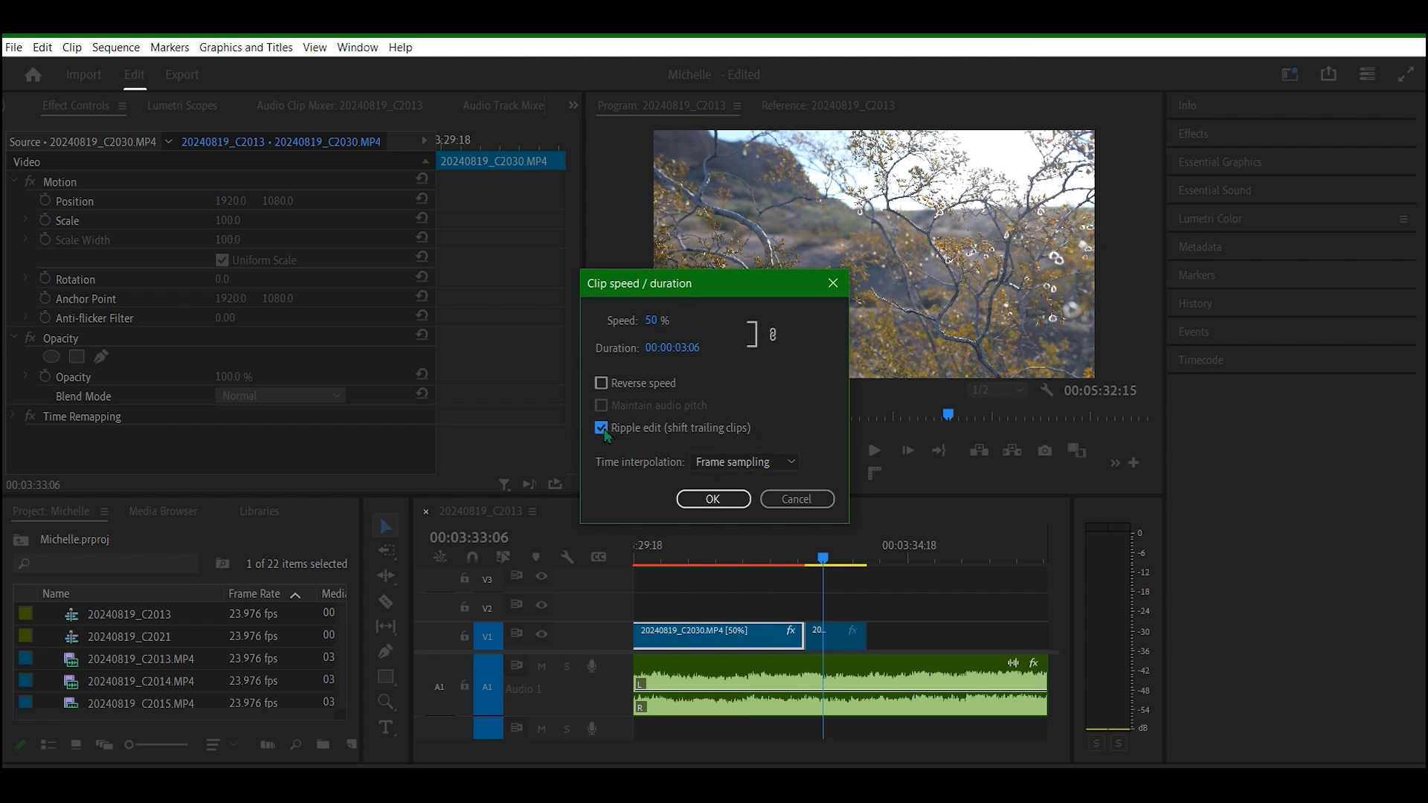
pyautogui.click(707, 498)
pyautogui.moveTo(822, 558); pyautogui.dragTo(764, 566)
pyautogui.press('space')
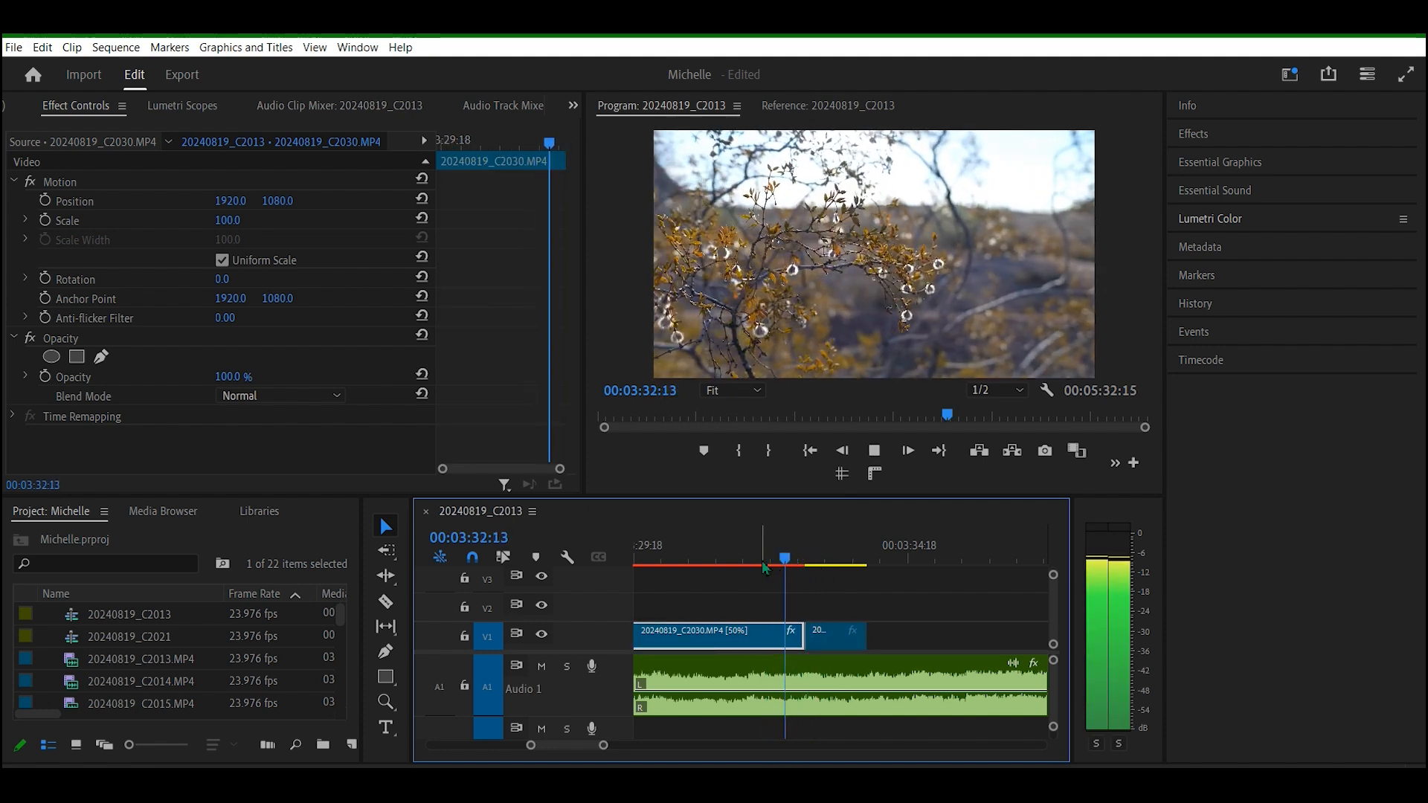
pyautogui.press('space')
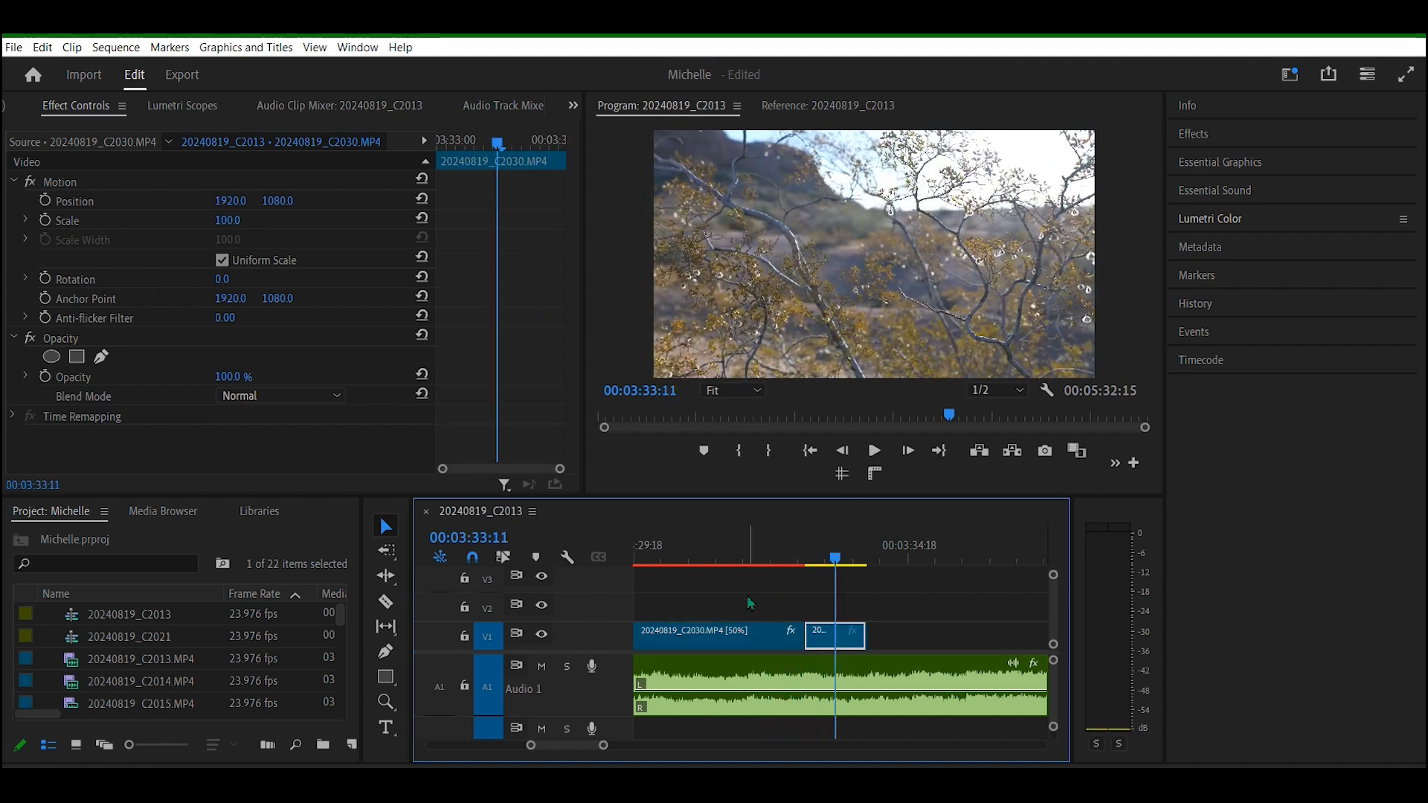
# Step: Turn off Ripple edit for the 50% 20240819_C2030 segment and set its time interpolation to Frame blending
pyautogui.rightClick(759, 637)
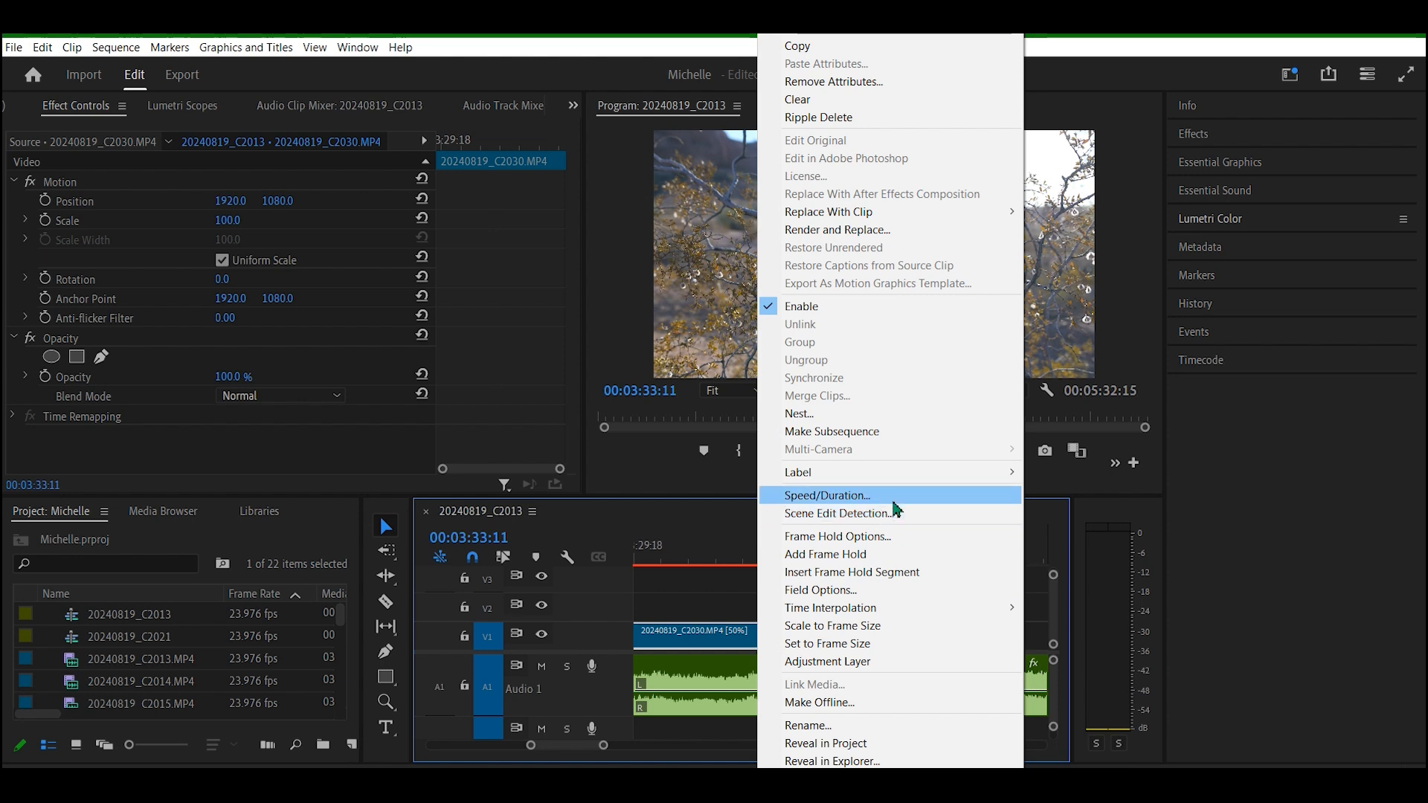
pyautogui.click(899, 494)
pyautogui.click(601, 429)
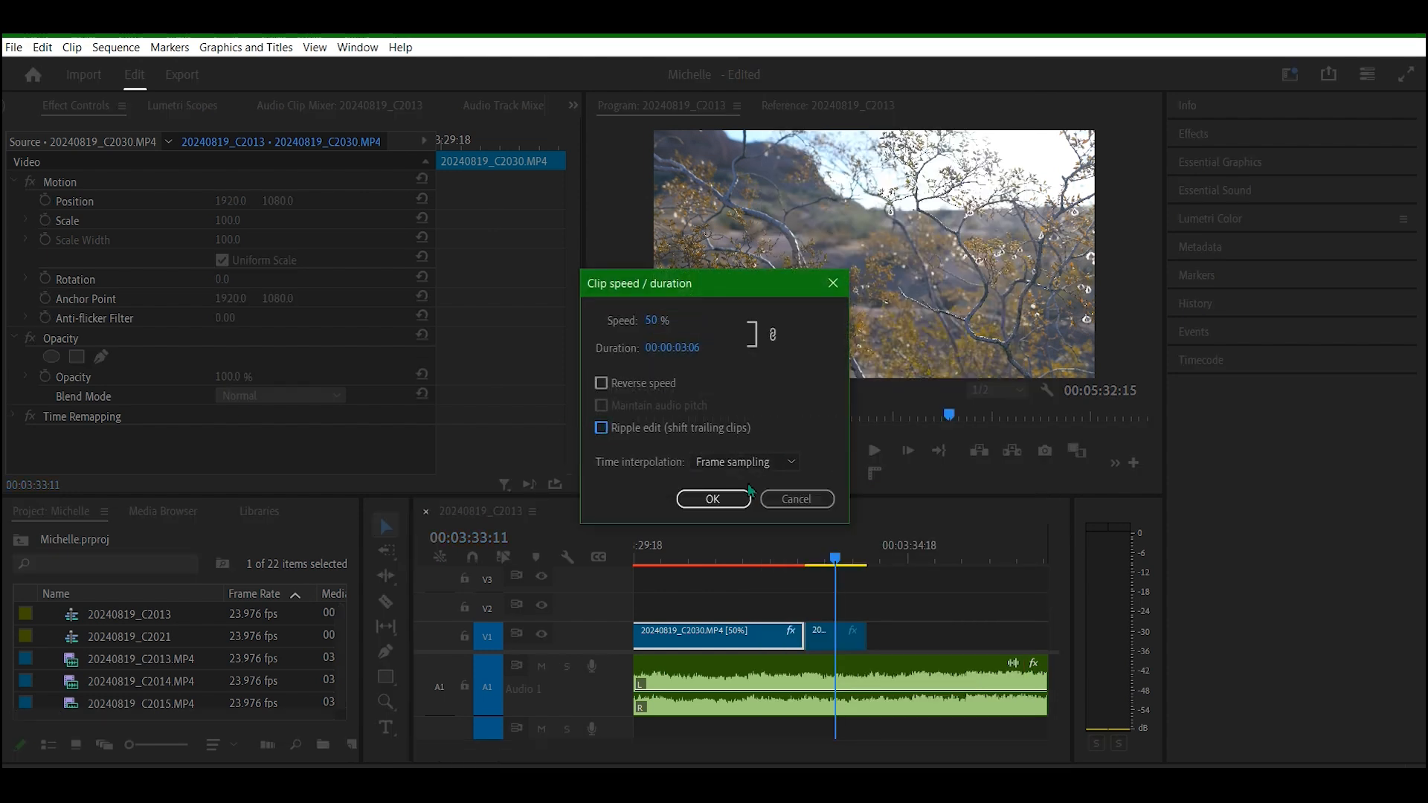
pyautogui.click(760, 464)
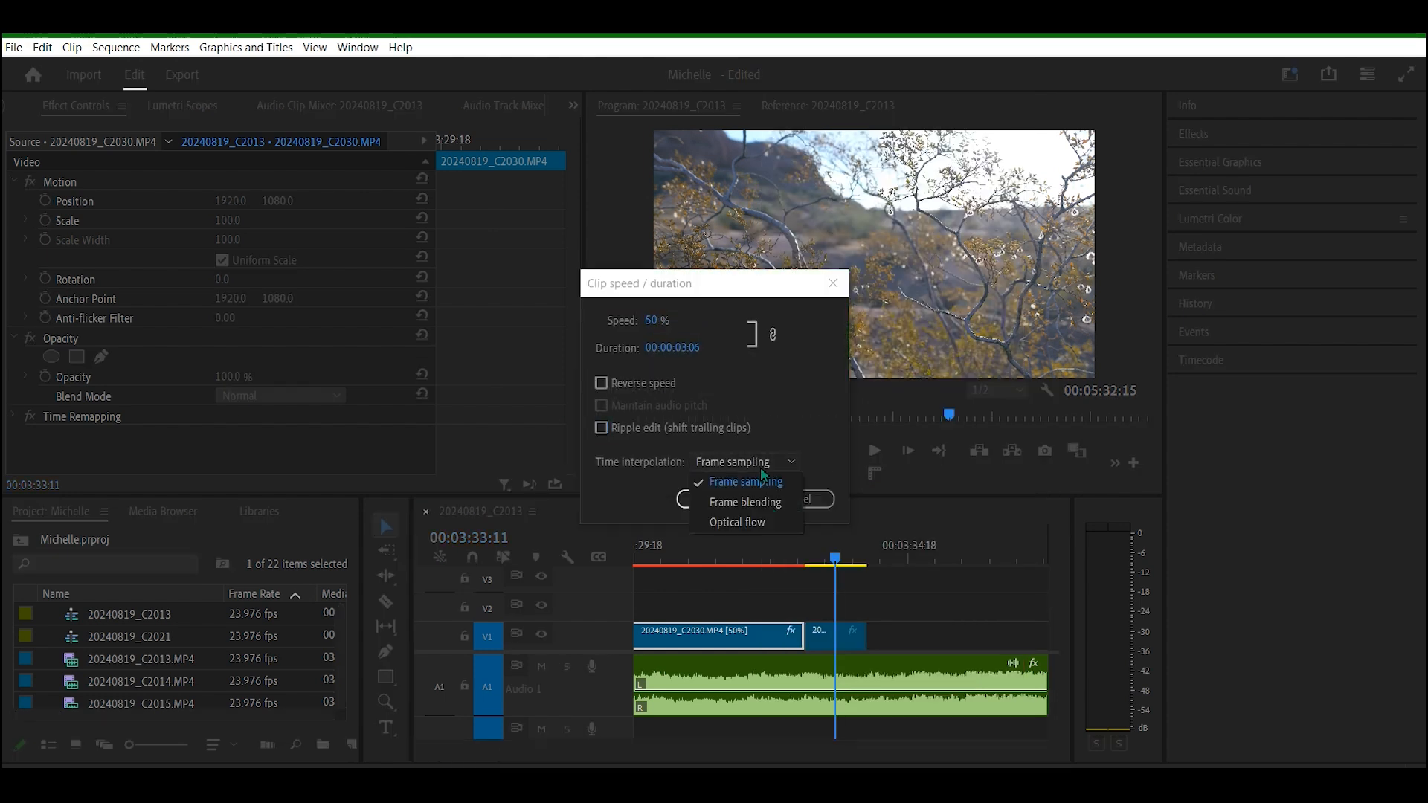
pyautogui.click(745, 502)
pyautogui.click(721, 499)
# Step: Play the frame-blended 20240819_C2030 segment through the cut into the final segment
pyautogui.moveTo(823, 569); pyautogui.dragTo(709, 583)
pyautogui.press('space')
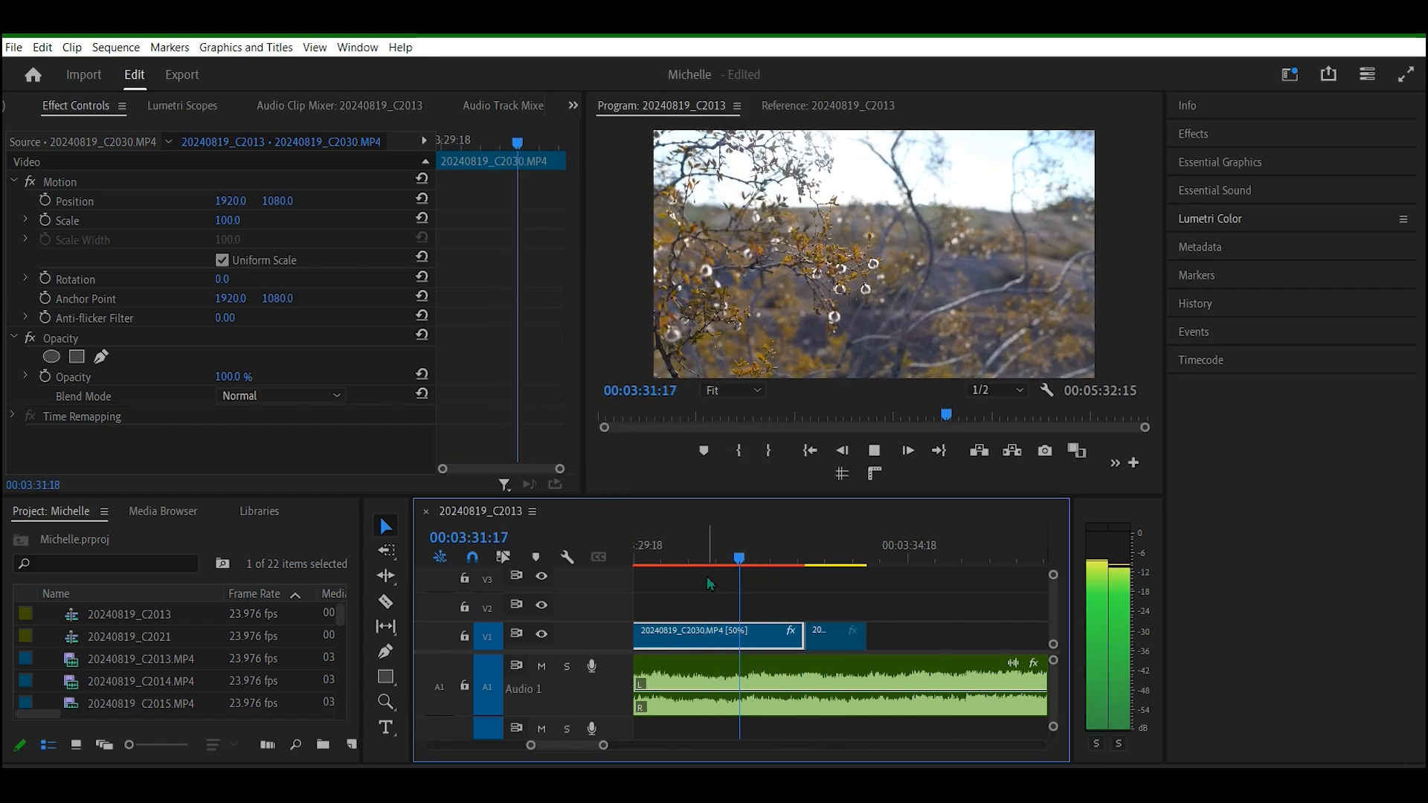
pyautogui.press('space')
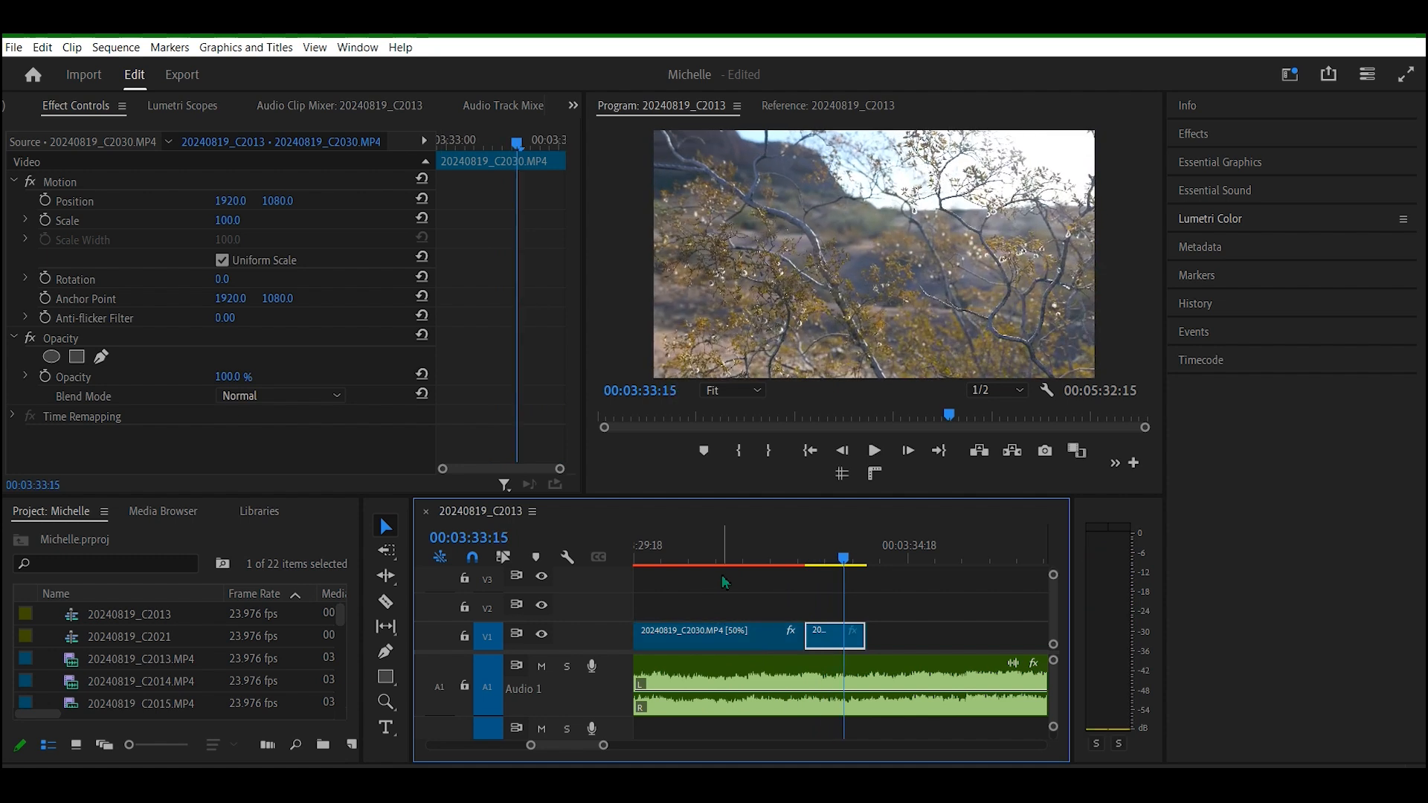
# Step: Set the time interpolation of the 50% 20240819_C2030 segment to Optical flow
pyautogui.moveTo(843, 559); pyautogui.dragTo(764, 562)
pyautogui.rightClick(751, 641)
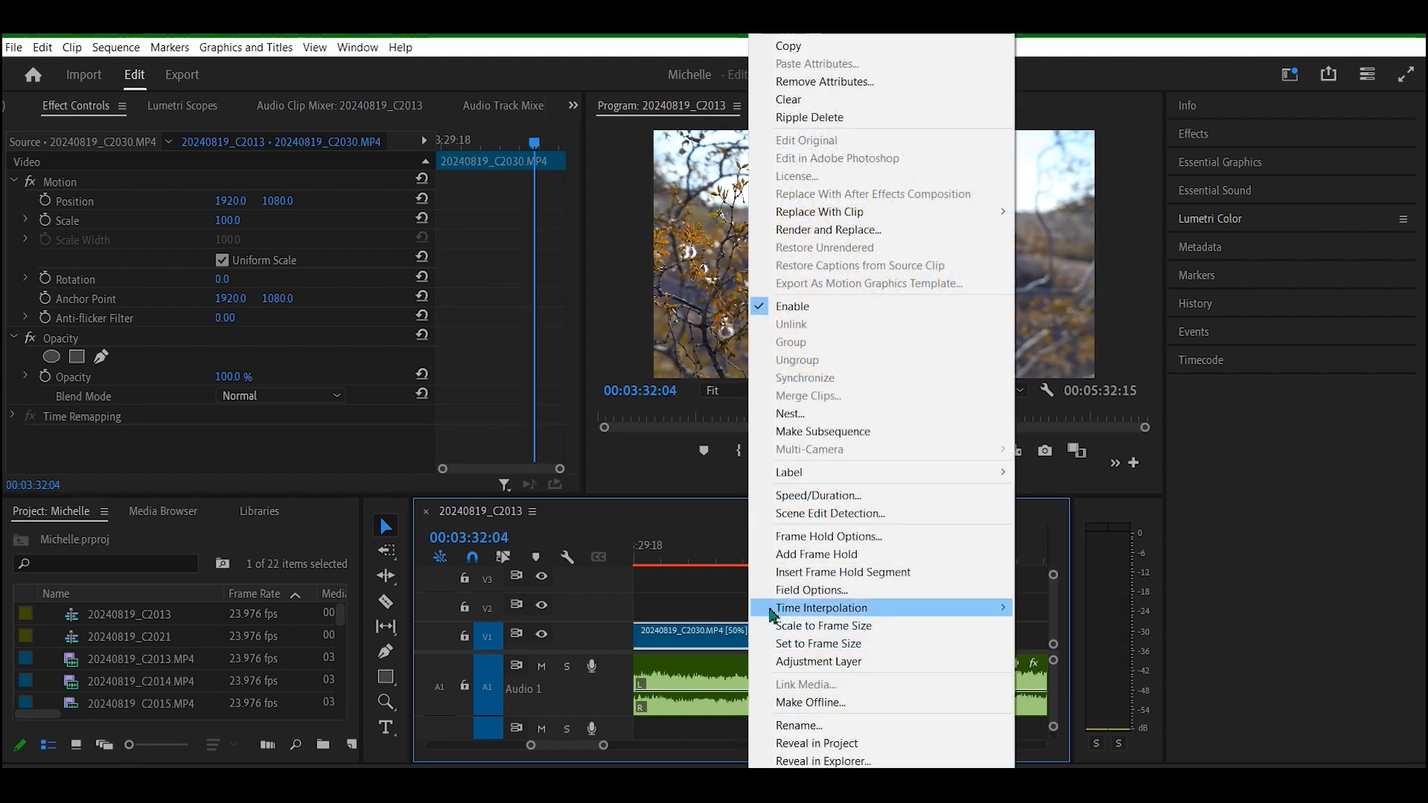
pyautogui.click(862, 504)
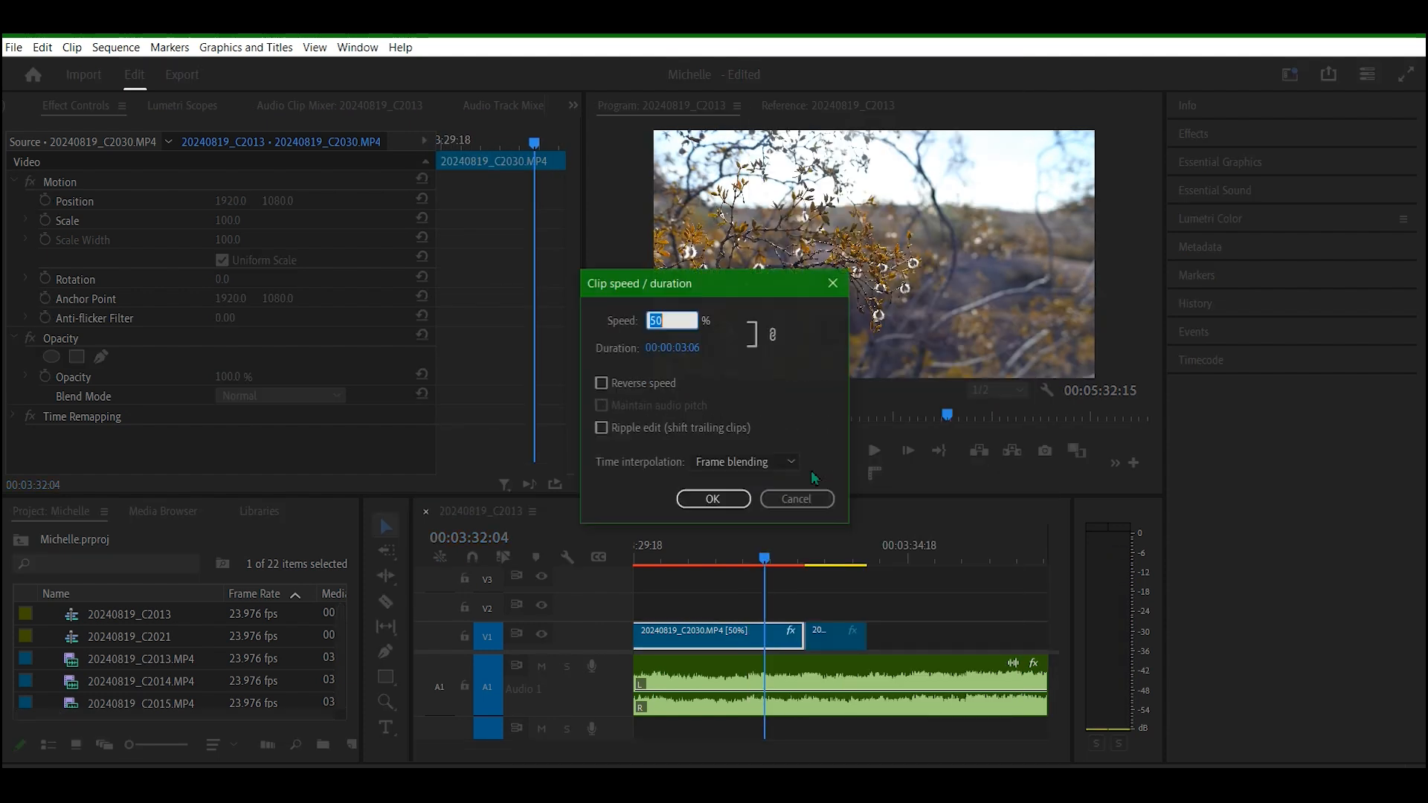
pyautogui.click(762, 468)
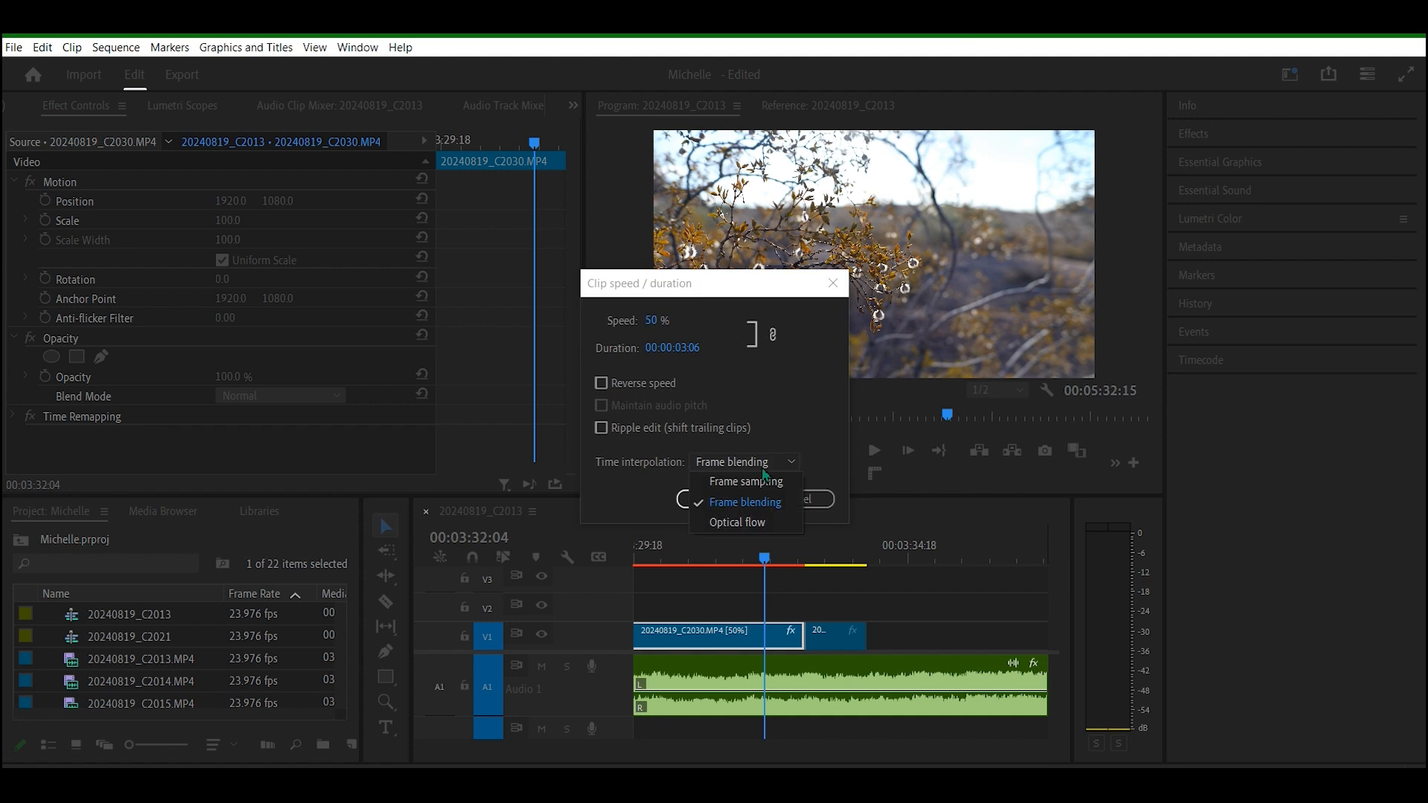
pyautogui.click(761, 523)
pyautogui.click(713, 499)
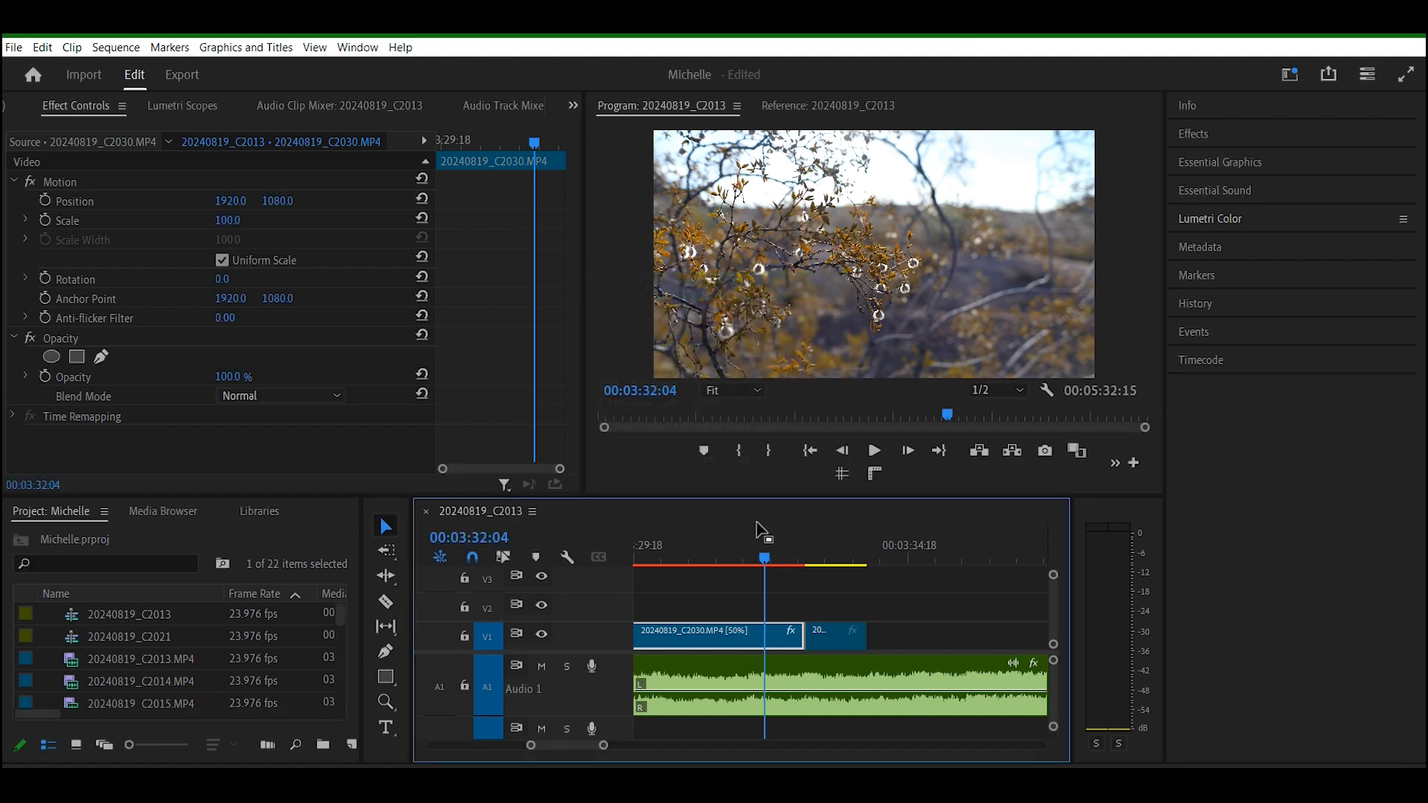
# Step: Play the 50% 20240819_C2030 segment across the cut to judge the Optical flow interpolation
pyautogui.click(712, 567)
pyautogui.press('space')
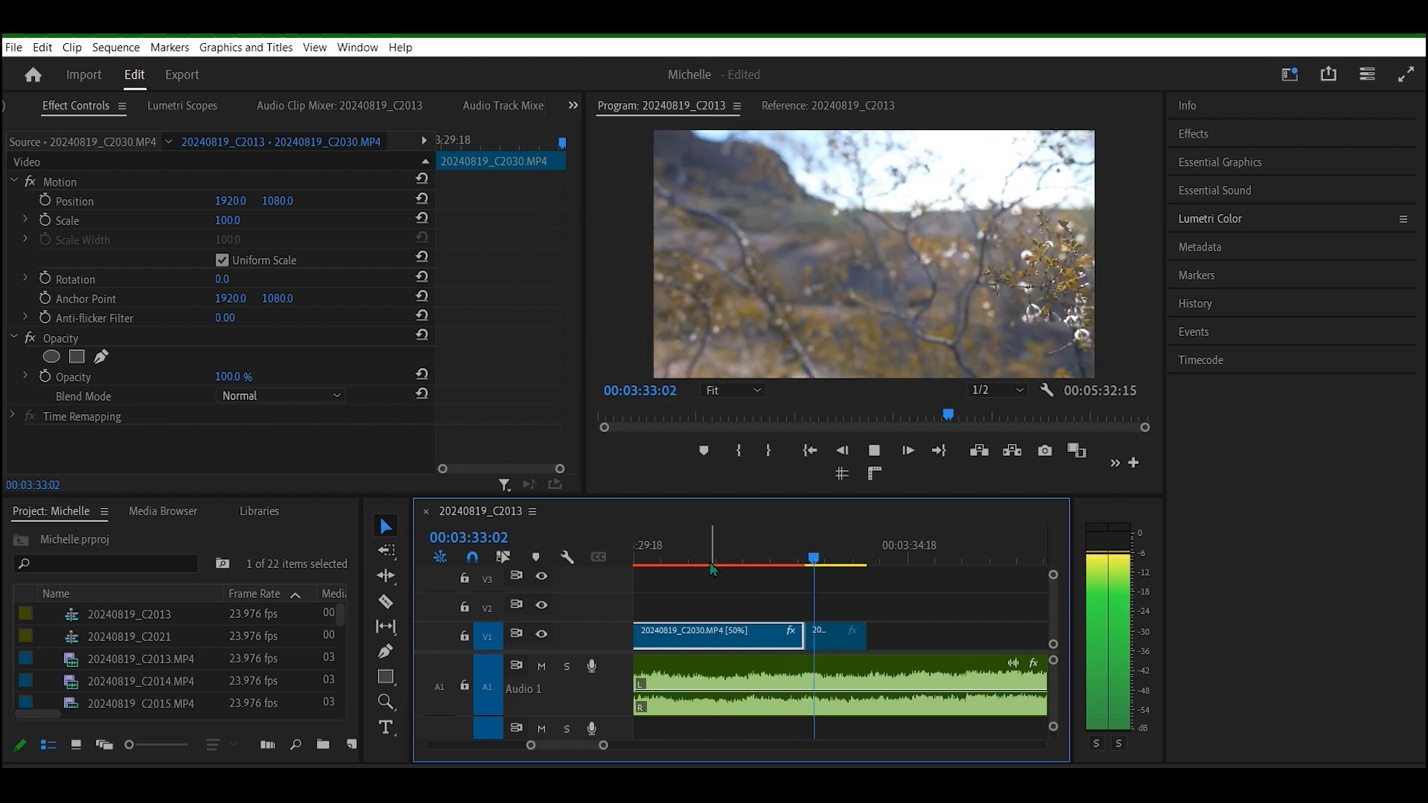
pyautogui.moveTo(773, 564)
pyautogui.mouseDown()
pyautogui.moveTo(803, 564)
pyautogui.moveTo(768, 563)
pyautogui.mouseUp()
# Step: Recheck the speed and duration settings of the 50% 20240819_C2030 segment and accept them
pyautogui.rightClick(760, 633)
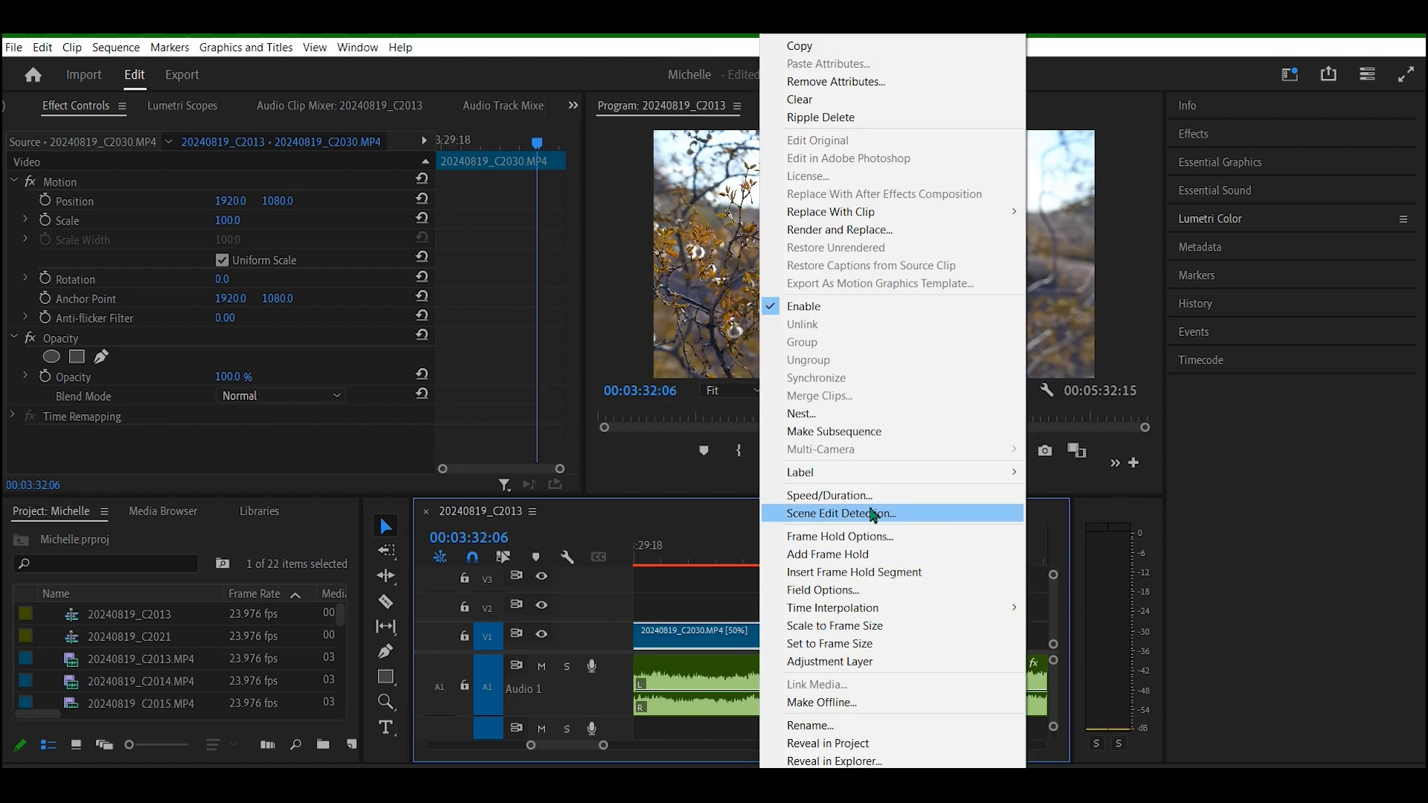
pyautogui.click(863, 495)
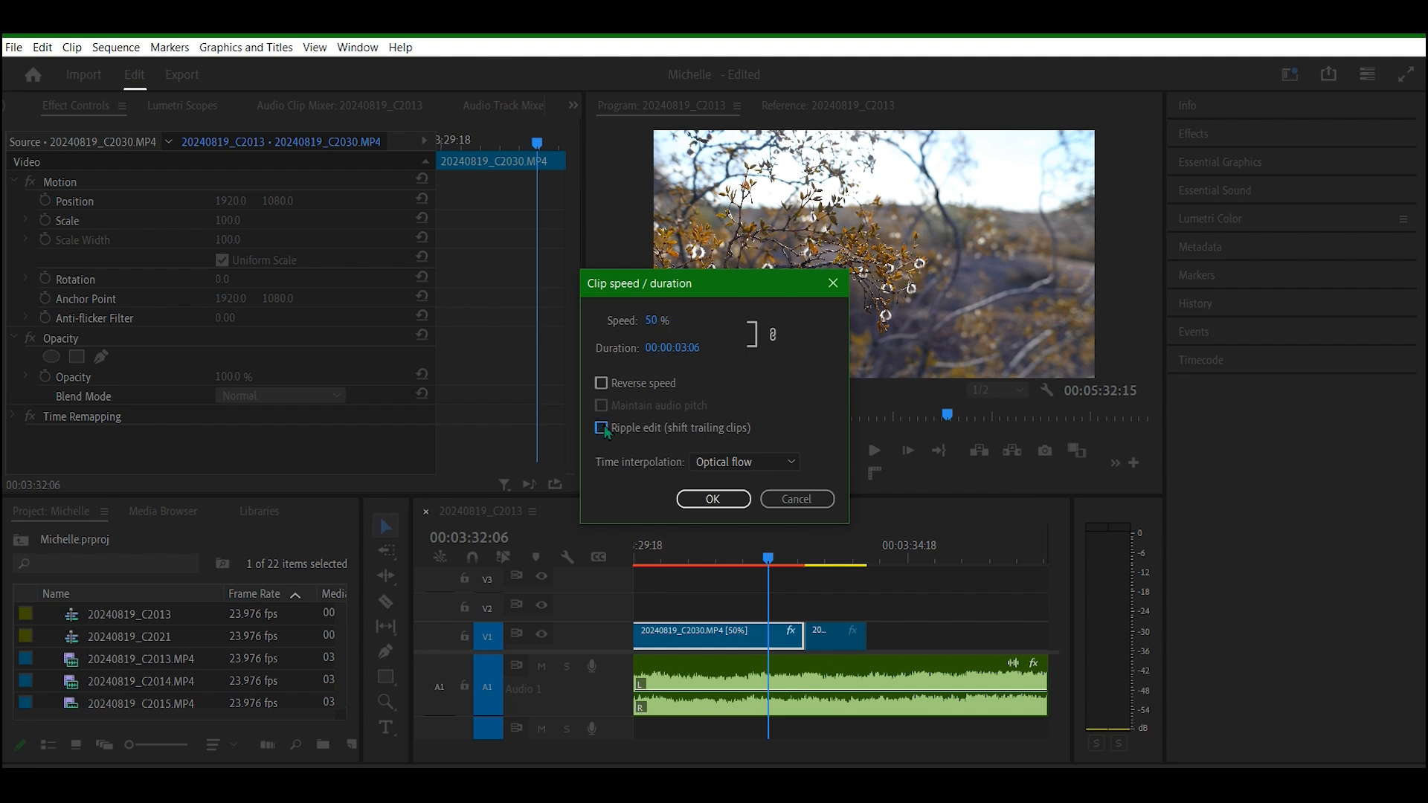
pyautogui.click(702, 499)
# Step: Replay the end of the slowed 20240819_C2030 segment and play on through the final segment to 00:03:34:01
pyautogui.press('space')
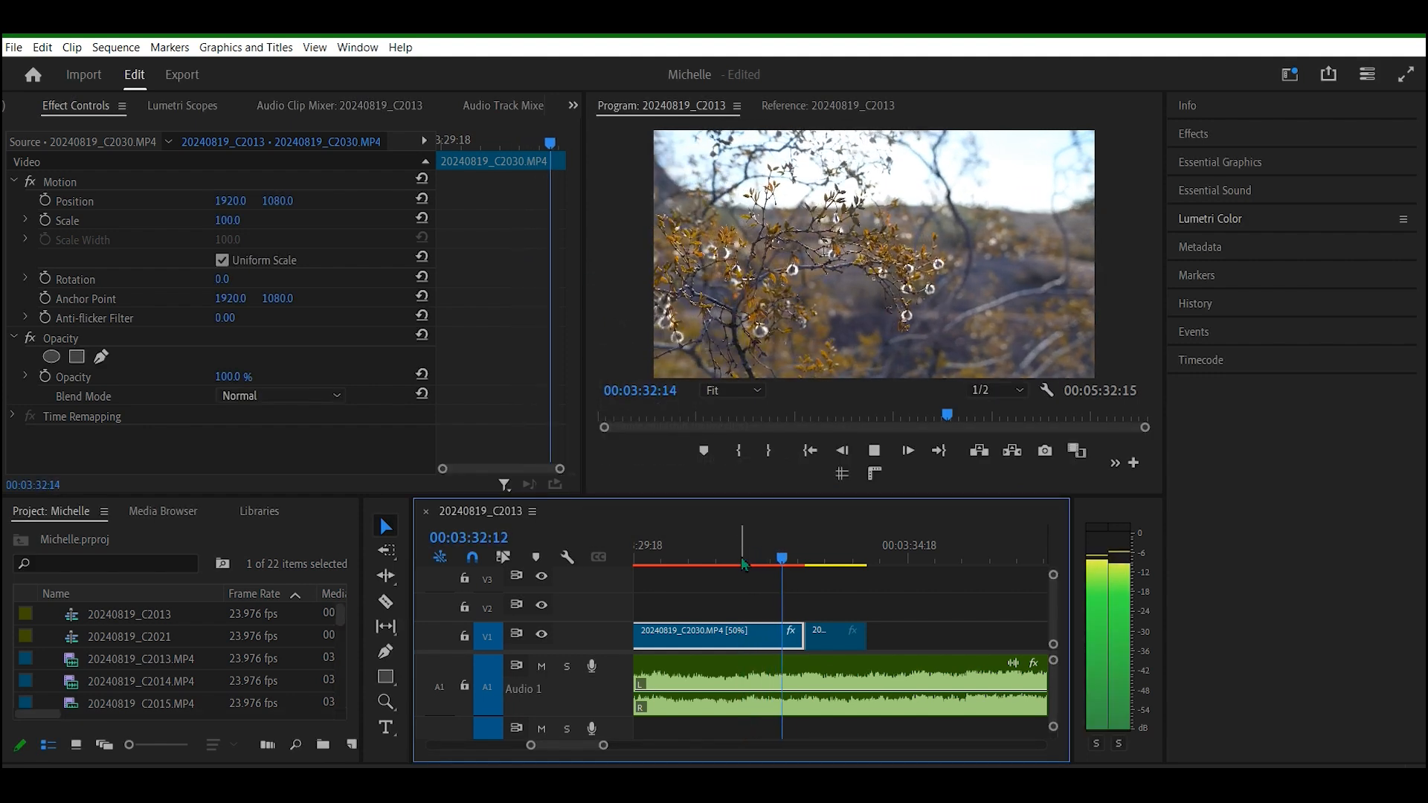
pyautogui.click(836, 621)
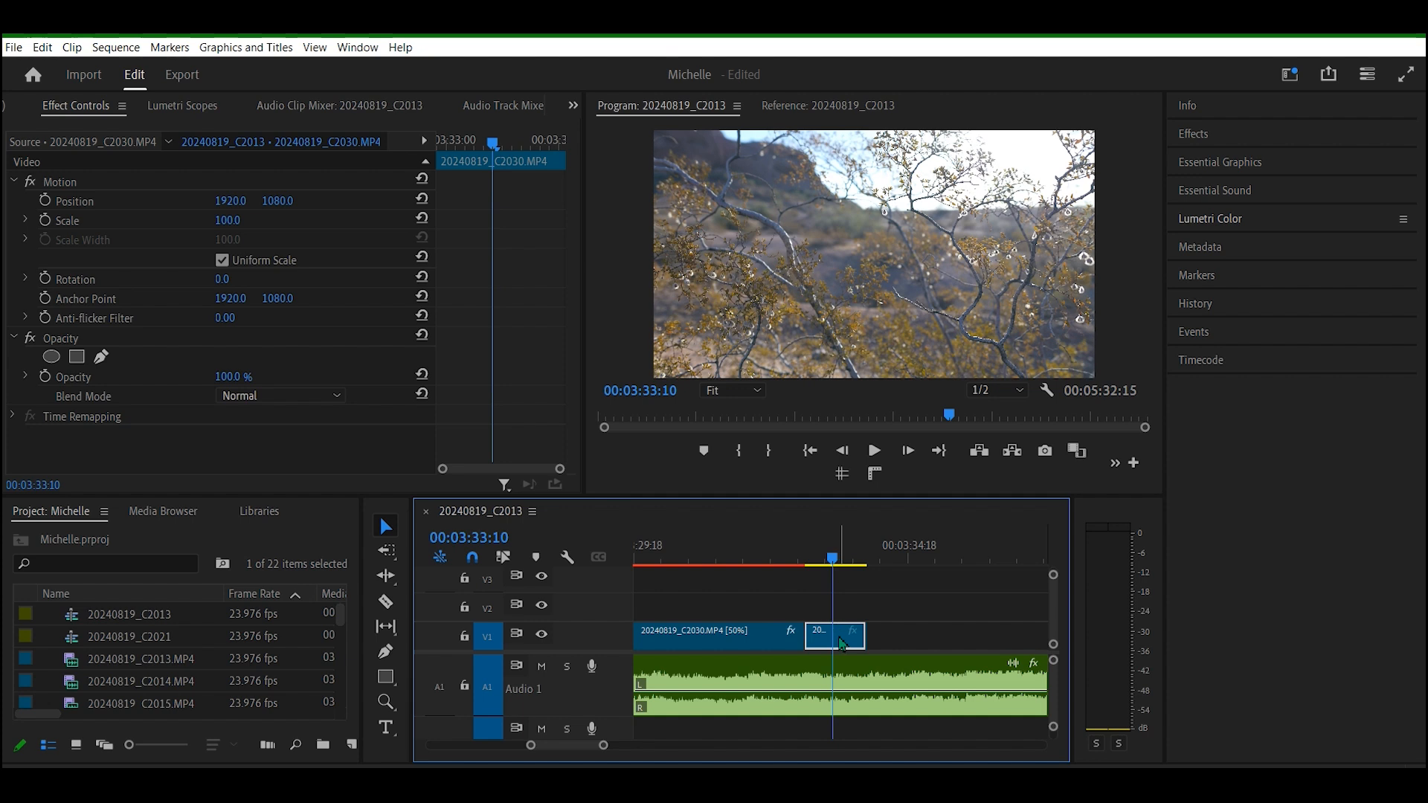
pyautogui.moveTo(836, 563); pyautogui.dragTo(738, 565)
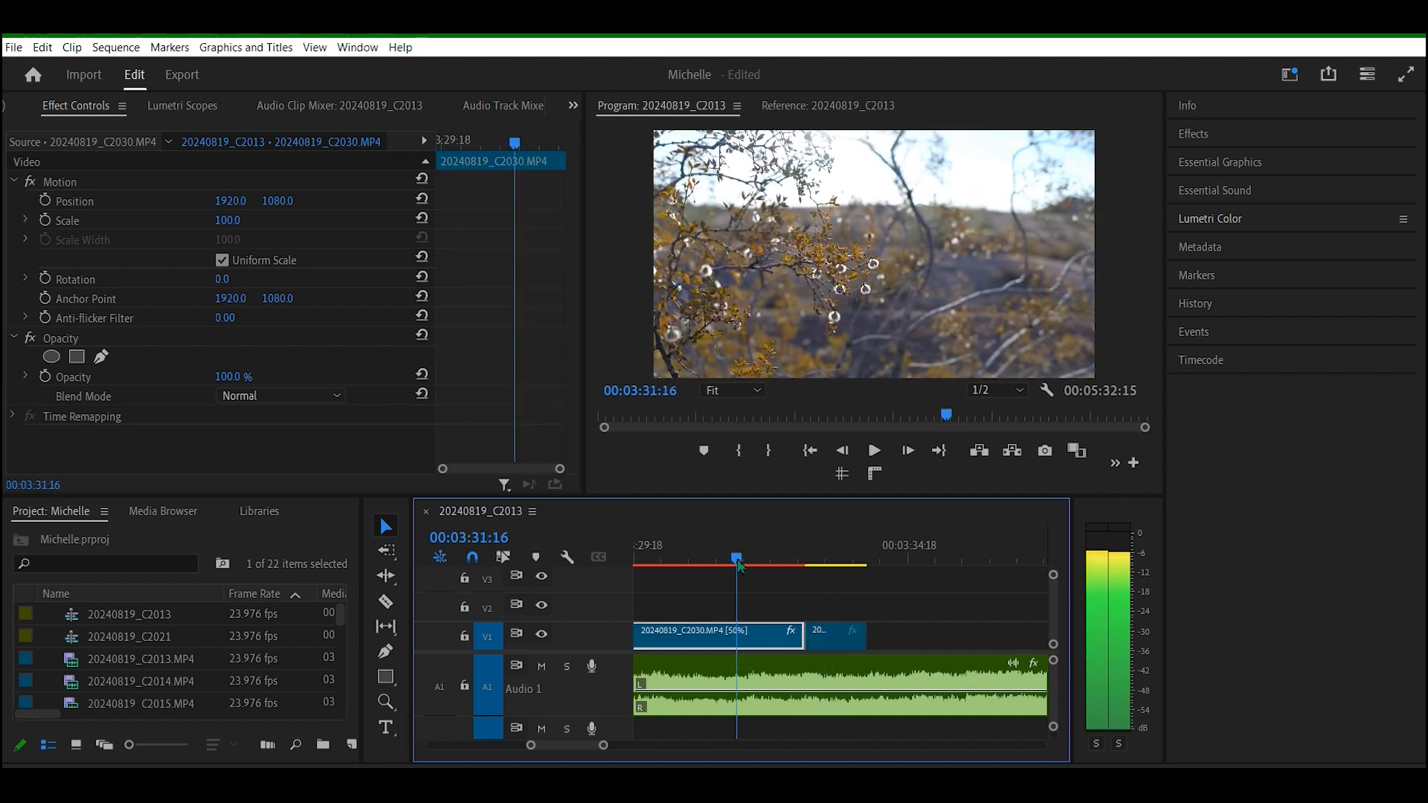
pyautogui.press('space')
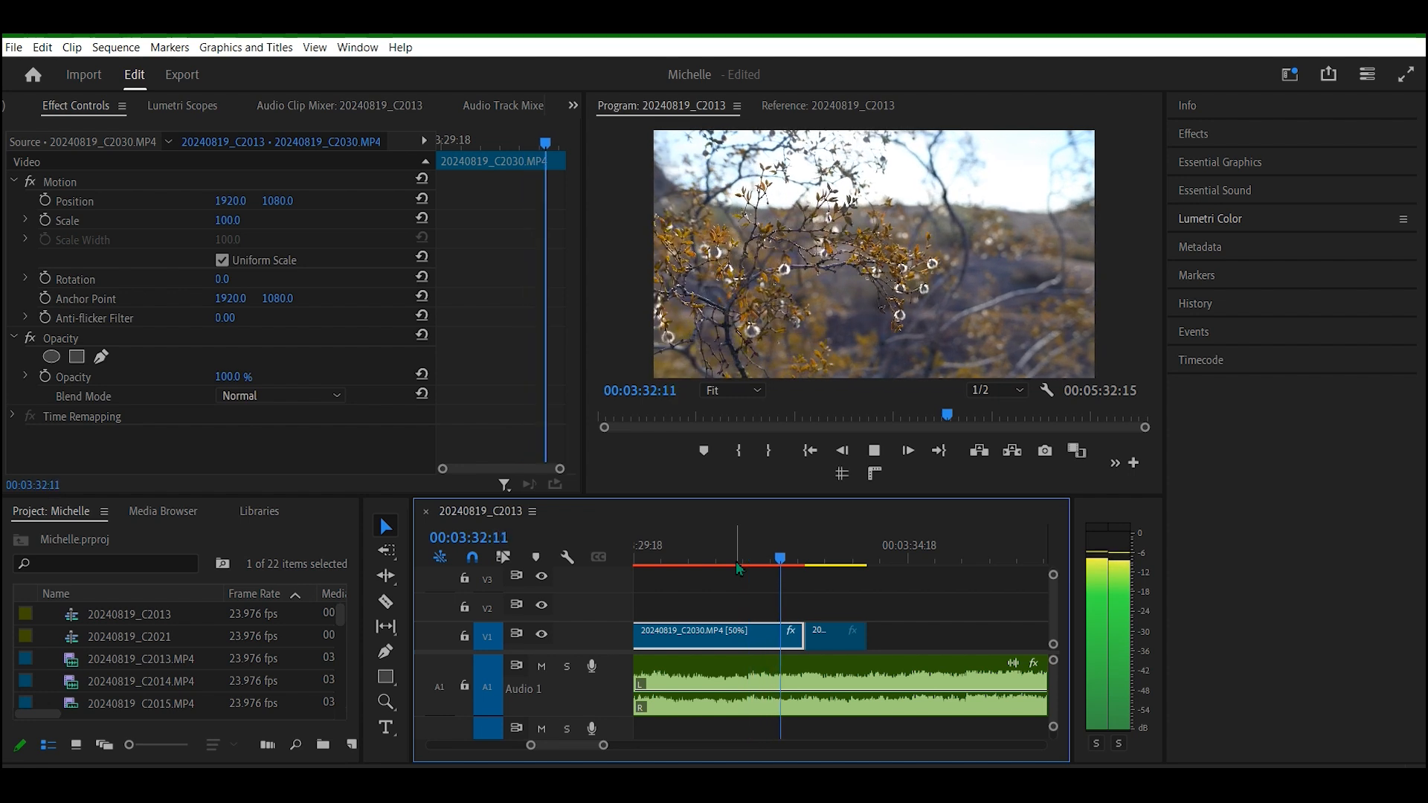
pyautogui.press('space')
pyautogui.click(804, 562)
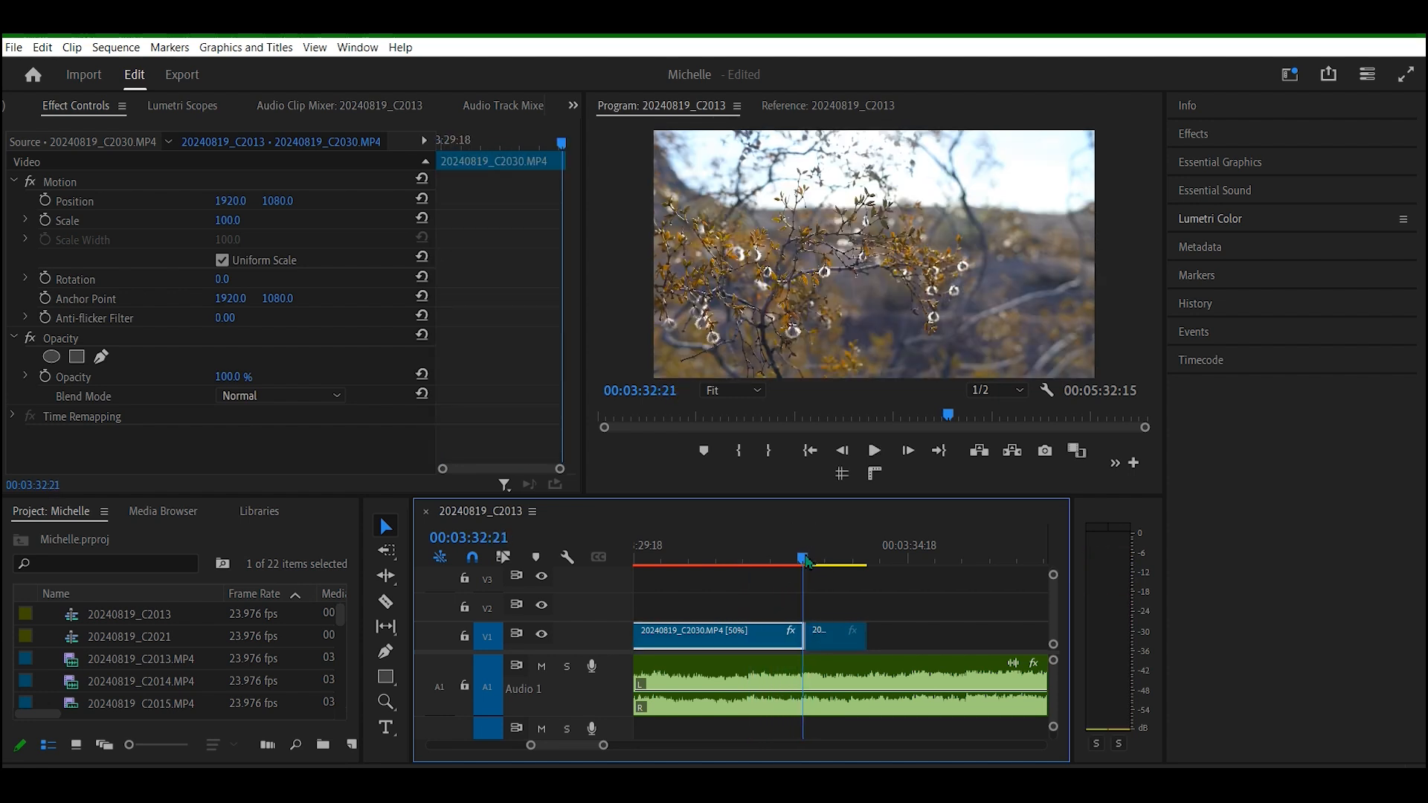
pyautogui.press('space')
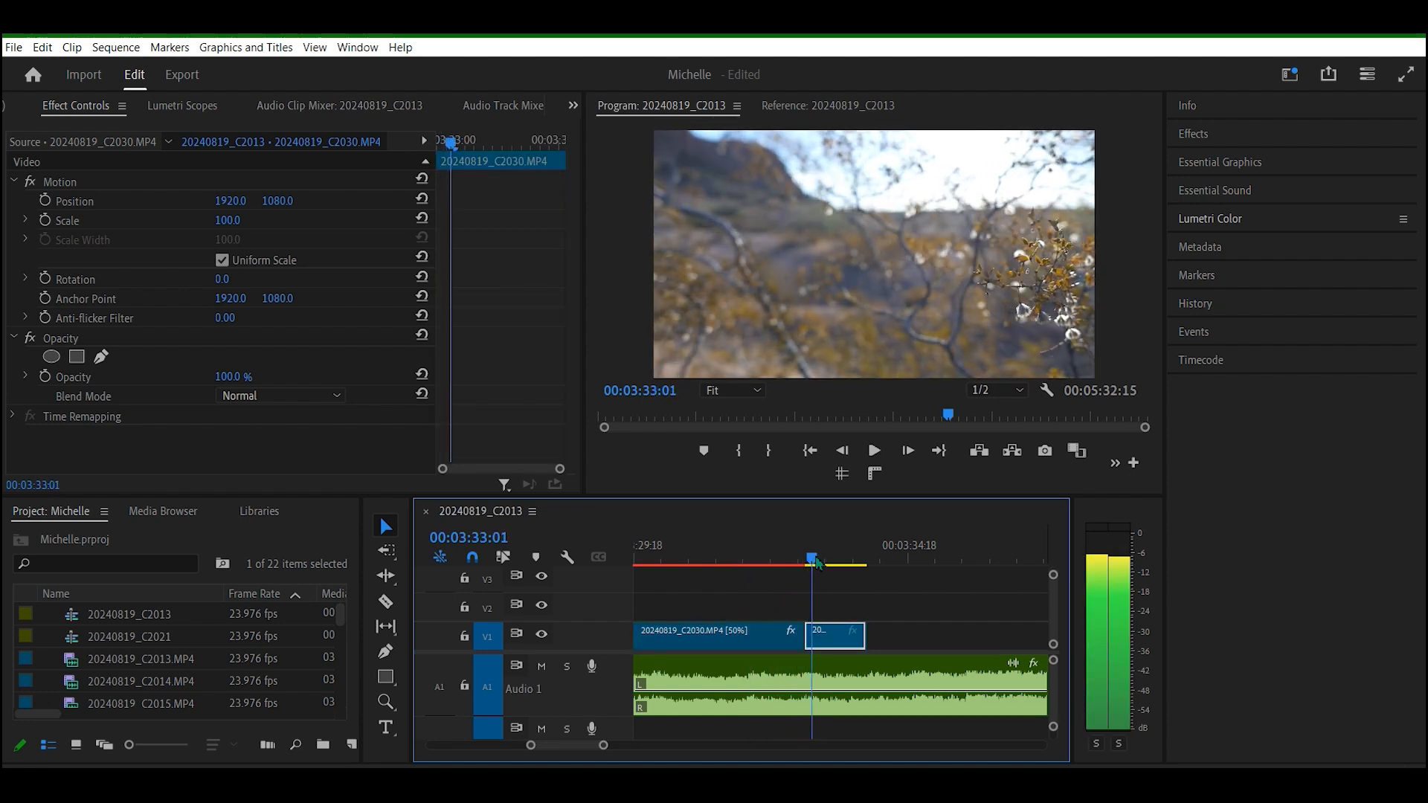
pyautogui.press('space')
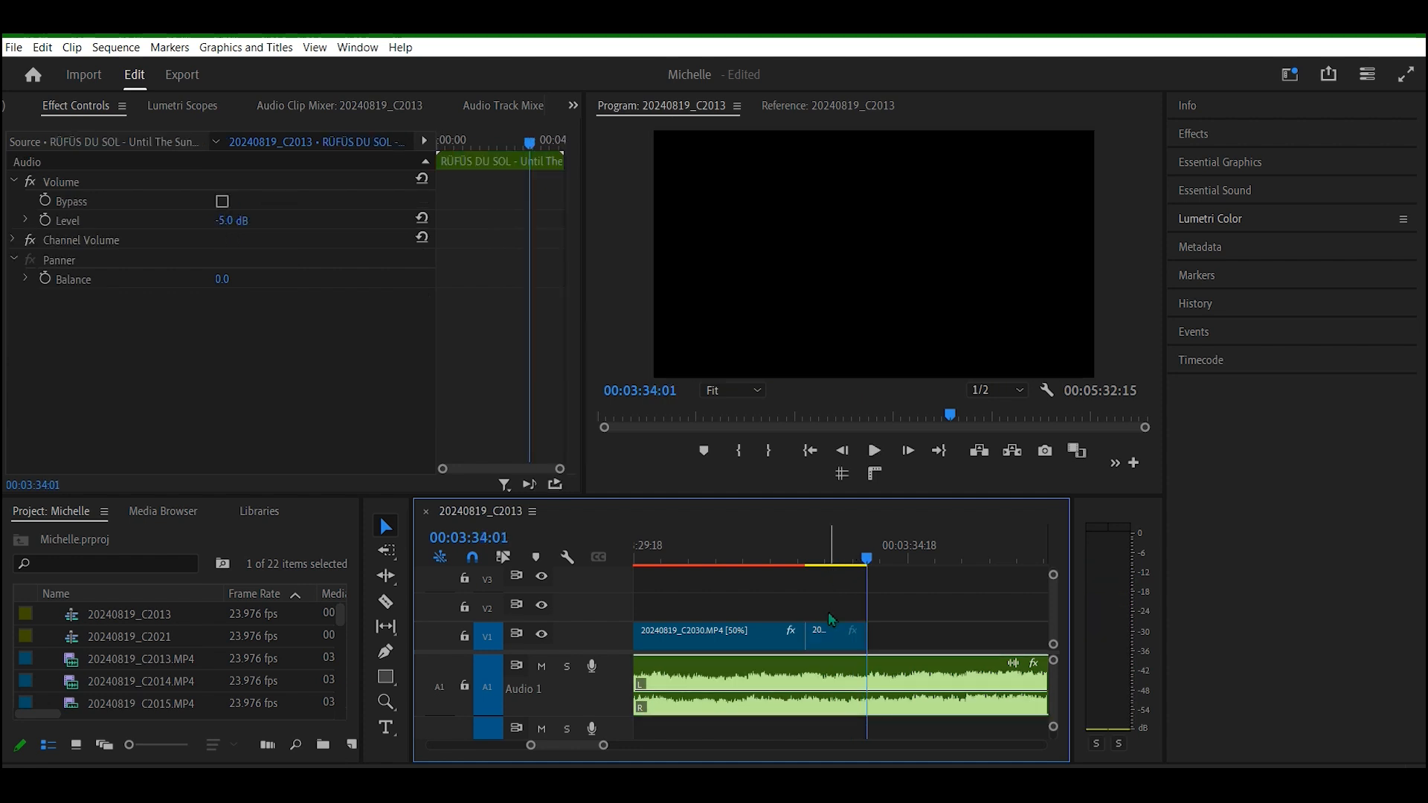
# Step: Try slowing the final 20240819_C2030 segment to half speed and play from the end of the 50% segment into it
pyautogui.click(838, 641)
pyautogui.rightClick(833, 641)
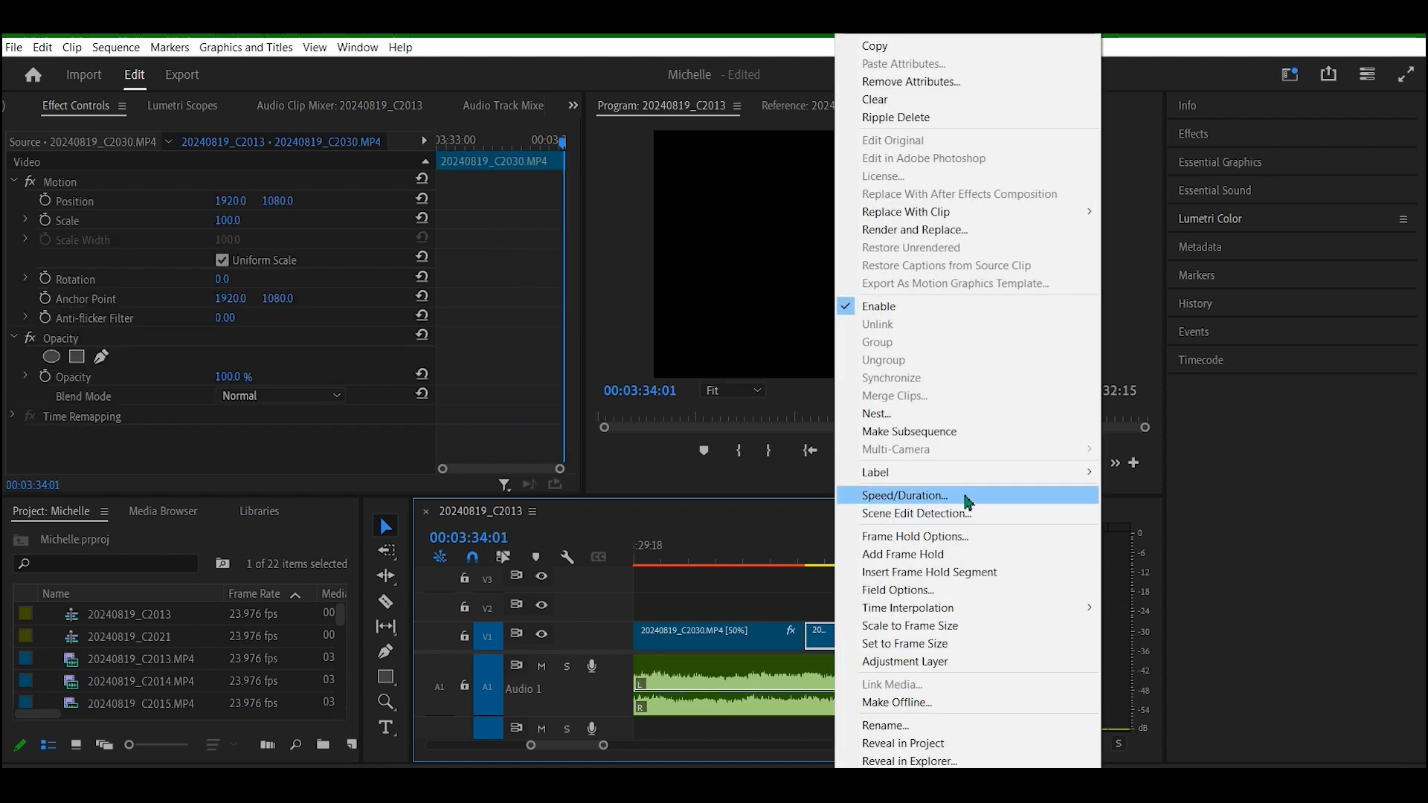
pyautogui.click(929, 495)
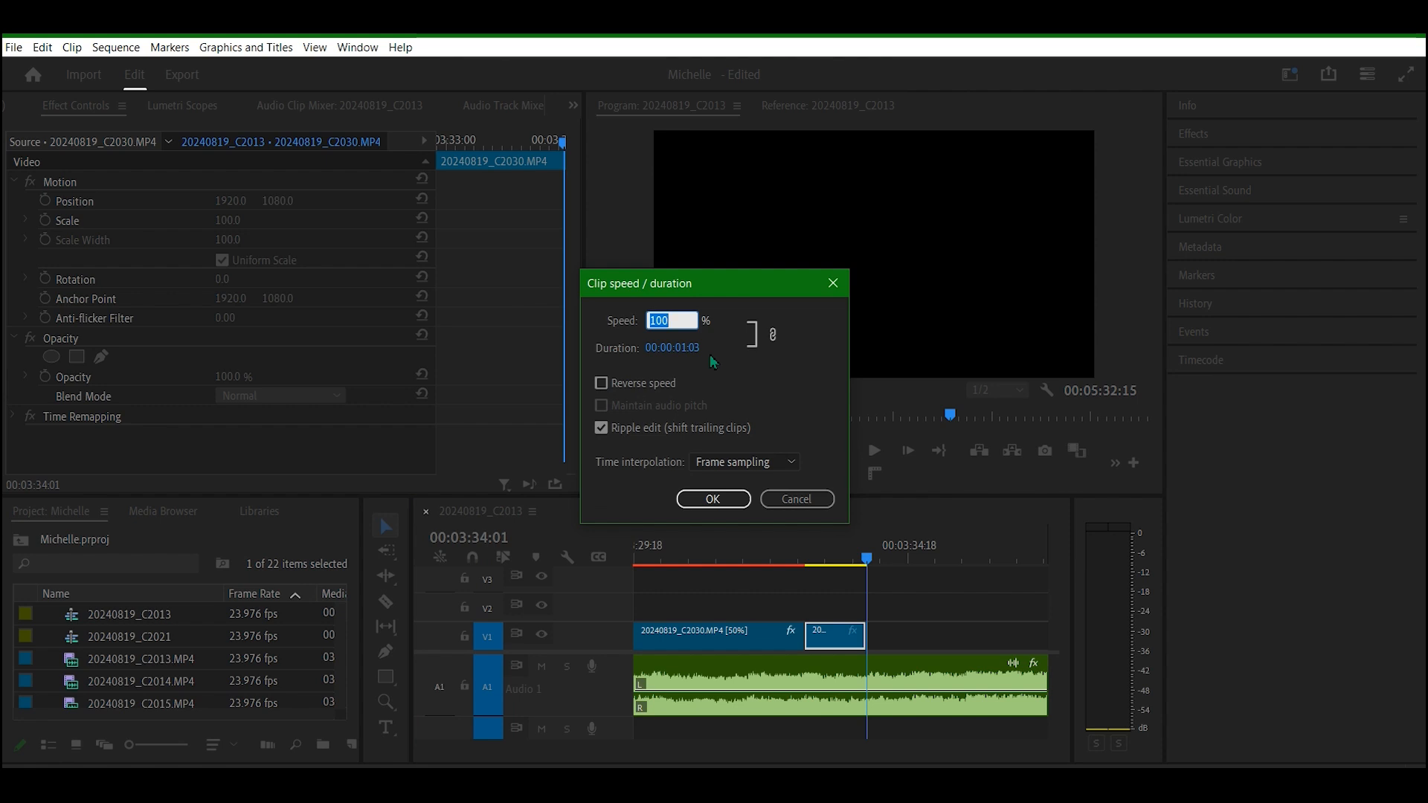
pyautogui.press('Return')
pyautogui.moveTo(872, 534); pyautogui.dragTo(785, 573)
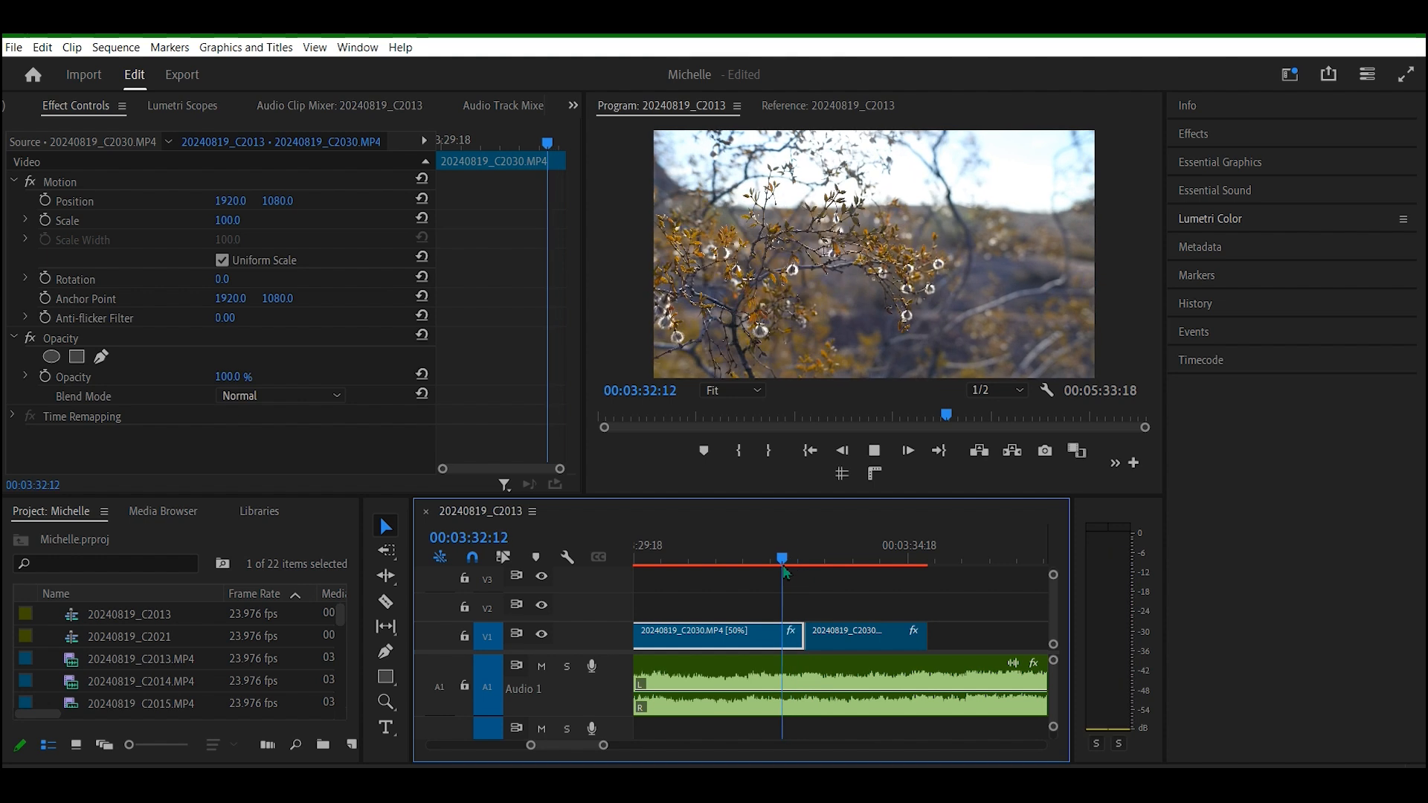
pyautogui.press('space')
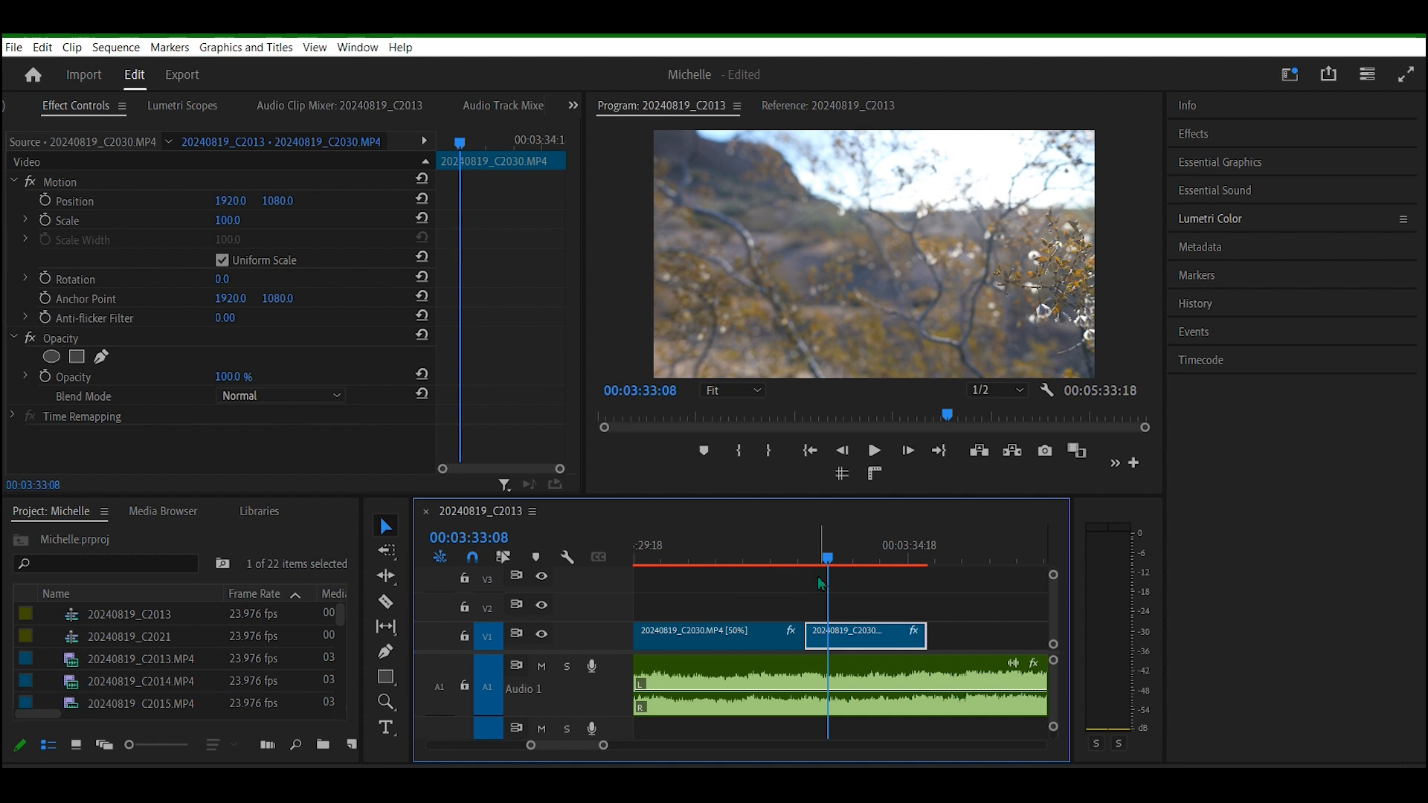
# Step: Undo the recent speed changes on the 20240819_C2030 segments and play across their cut at normal speed
pyautogui.hotkey('ctrl', 'z')
pyautogui.hotkey('ctrl', 'z')
pyautogui.moveTo(827, 559); pyautogui.dragTo(691, 558)
pyautogui.press('space')
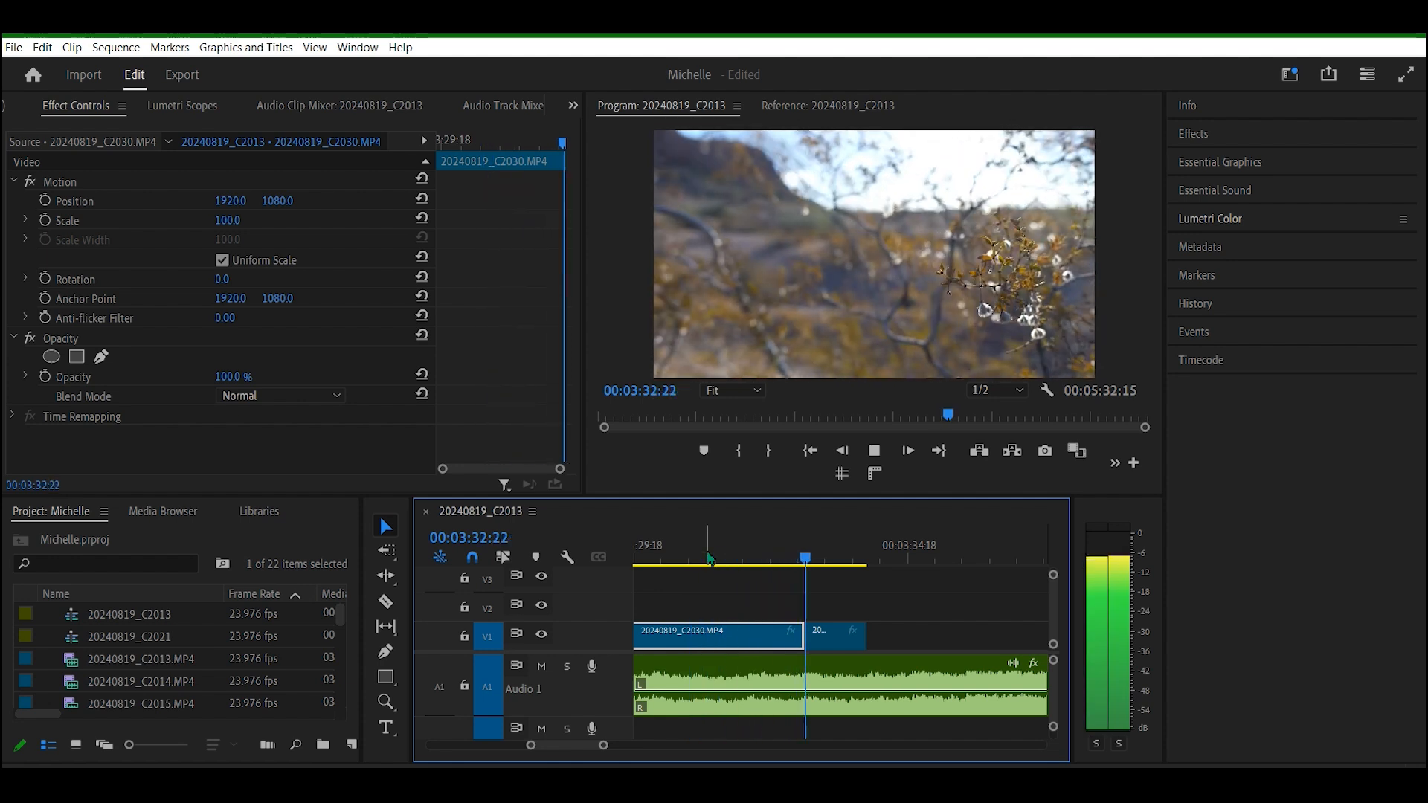
pyautogui.press('space')
pyautogui.press('j')
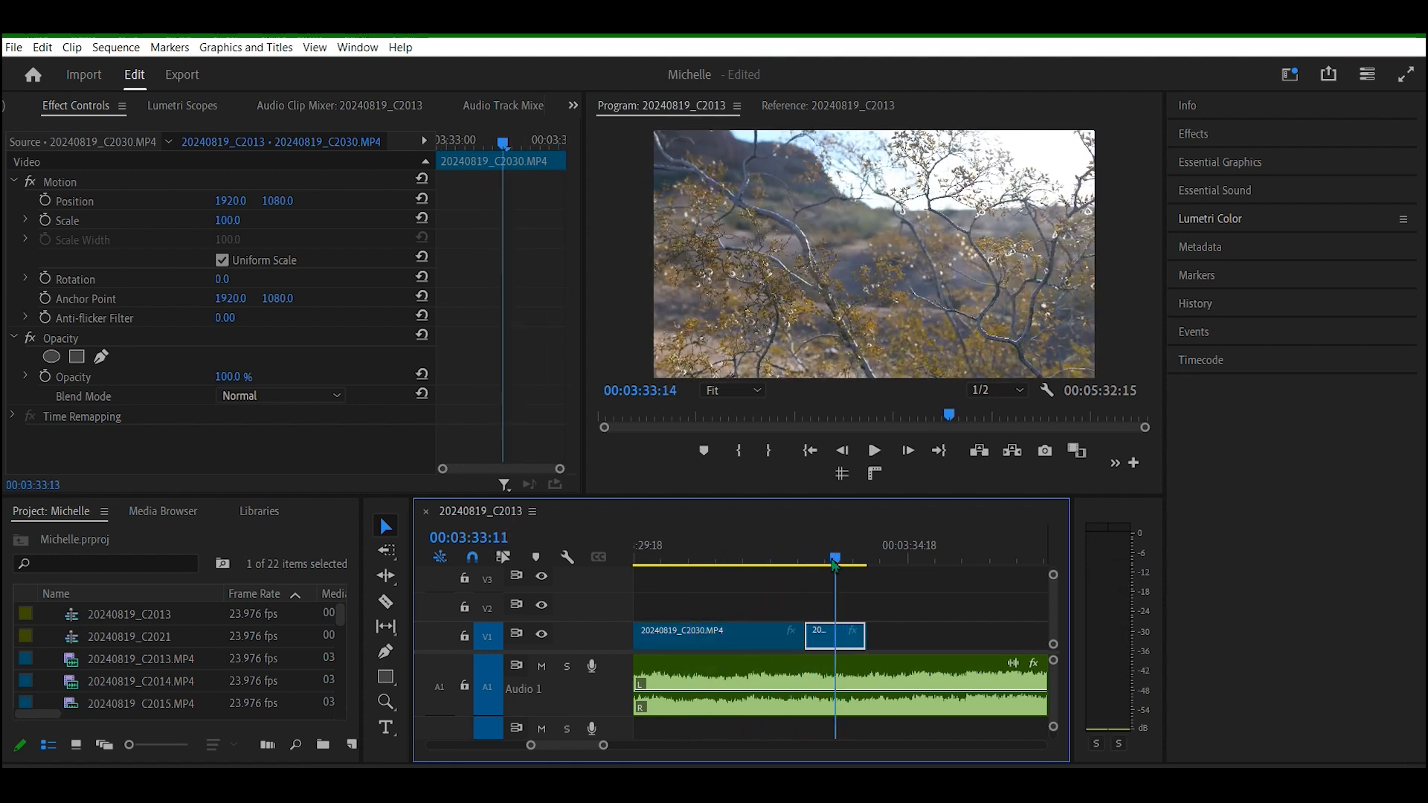
pyautogui.press('space')
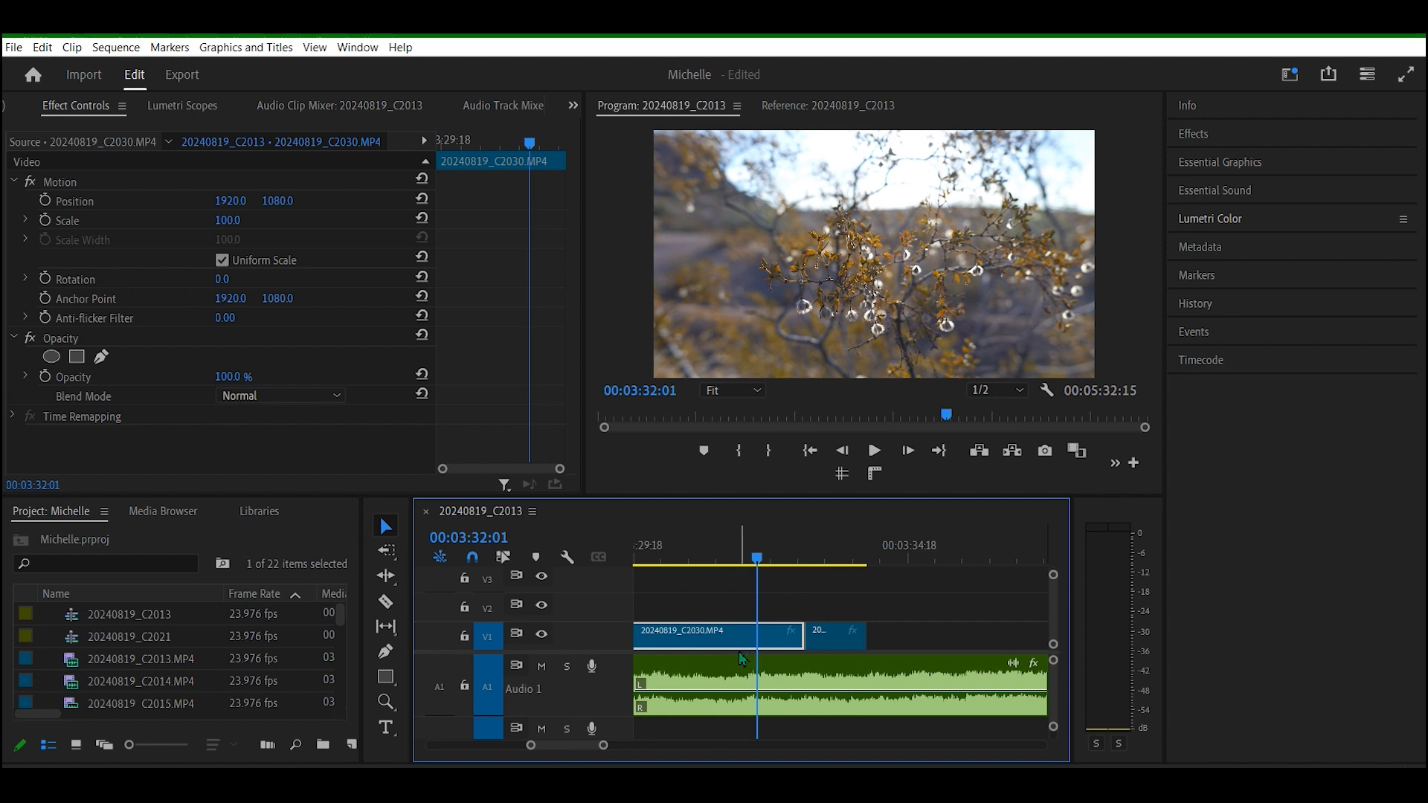
# Step: Restore the 50% speed of the middle 20240819_C2030 segment and play it toward the cut
pyautogui.hotkey('ctrl', 'z')
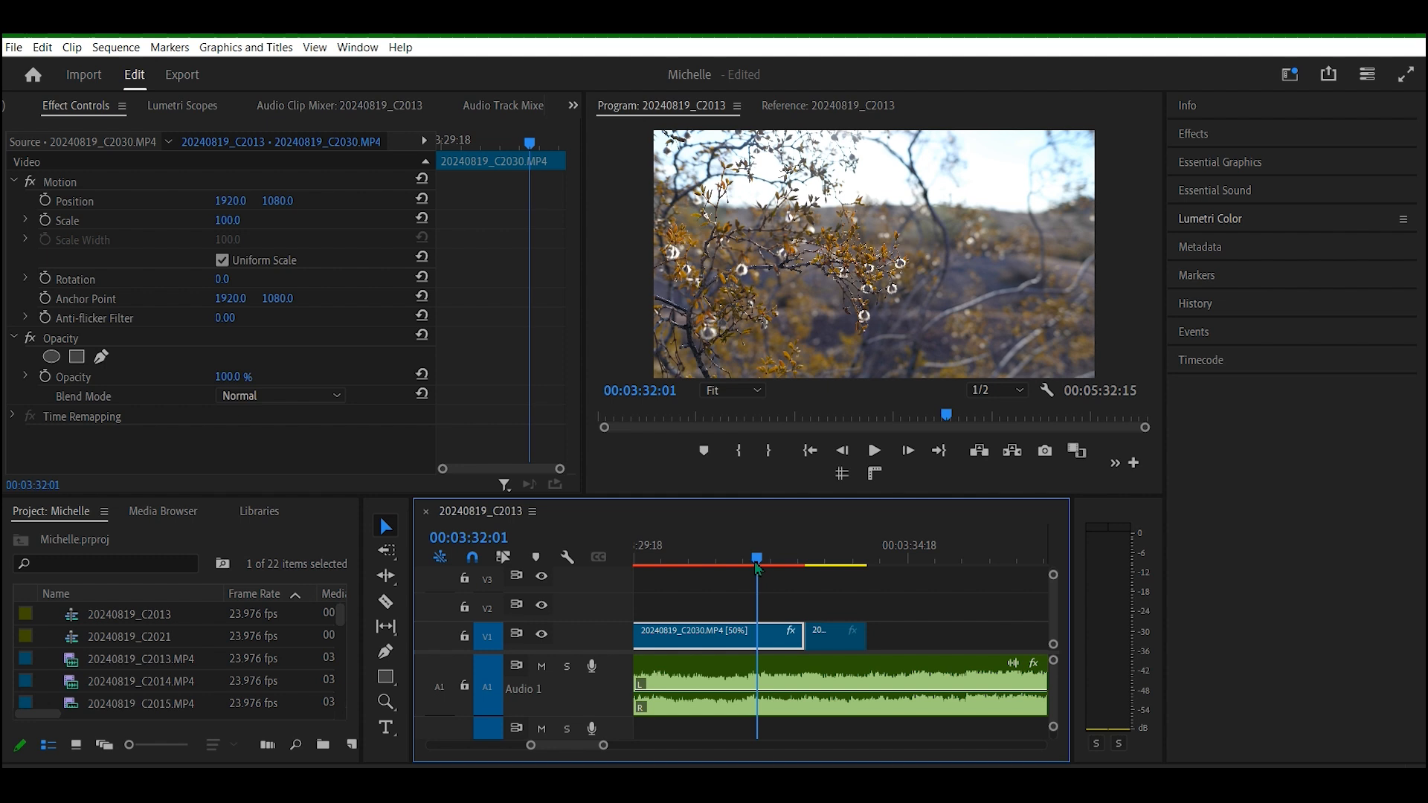
pyautogui.press('space')
pyautogui.press('space')
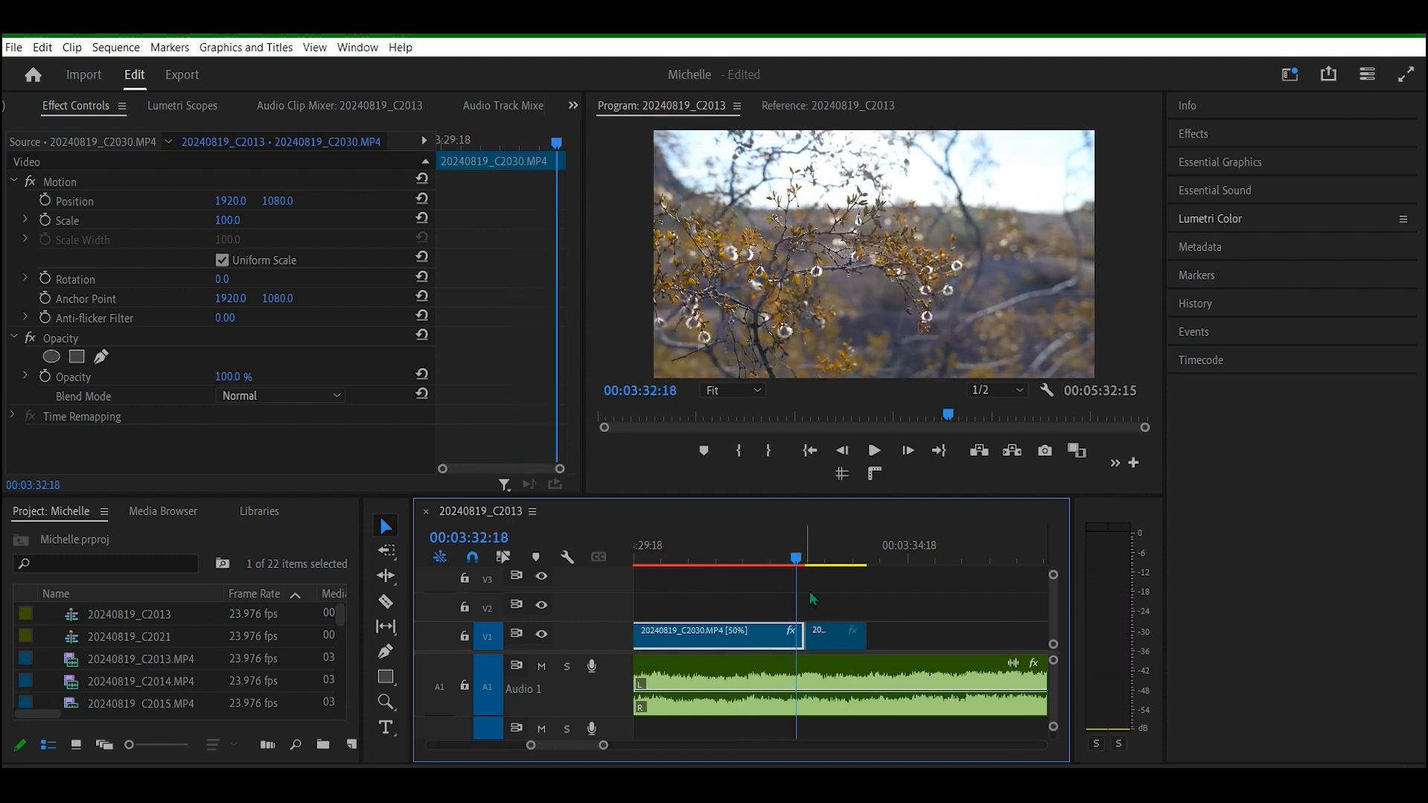
# Step: Delete the final 20240819_C2030 segment and extend the end of the 50% segment in its place to about 00:03:36:08
pyautogui.moveTo(836, 652); pyautogui.dragTo(936, 639)
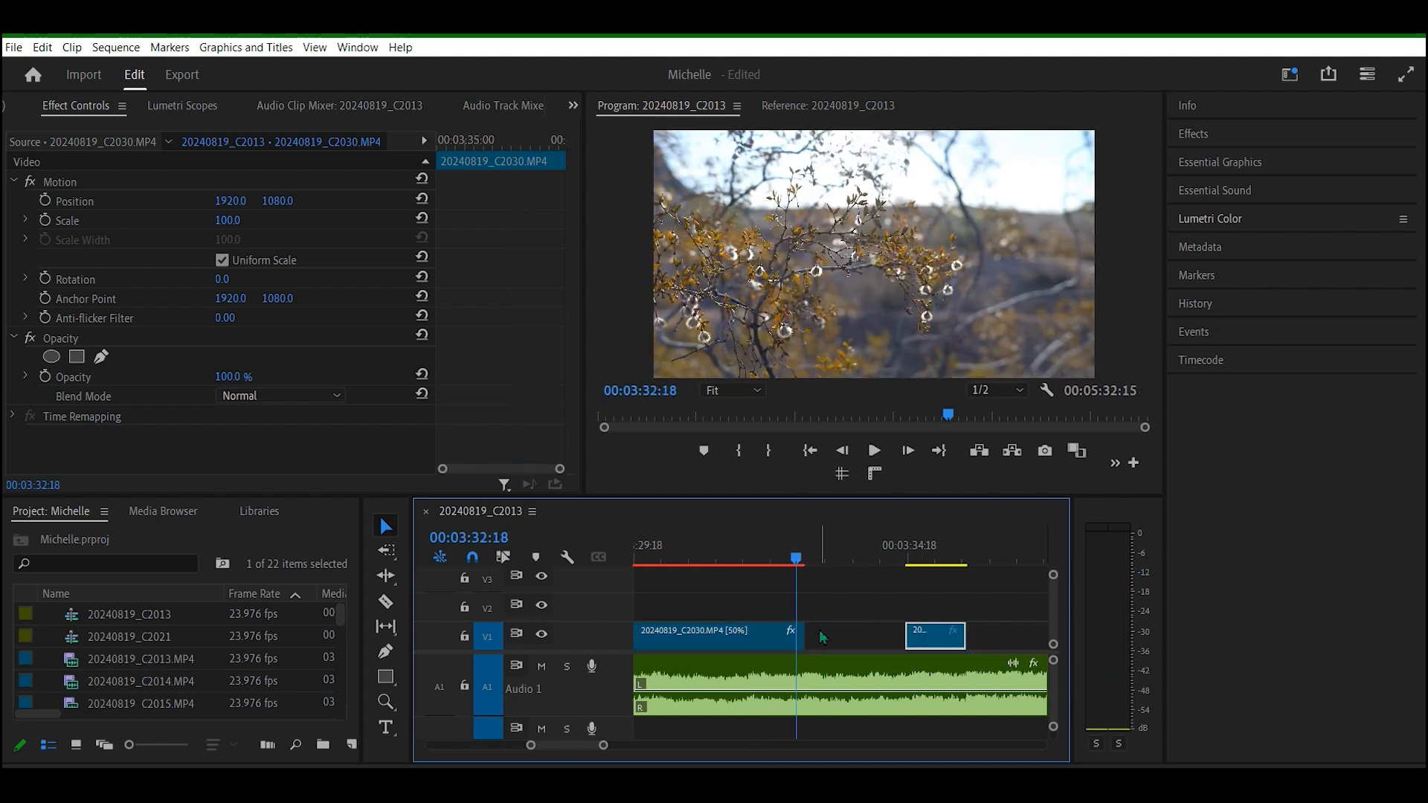
pyautogui.moveTo(797, 631); pyautogui.dragTo(853, 645)
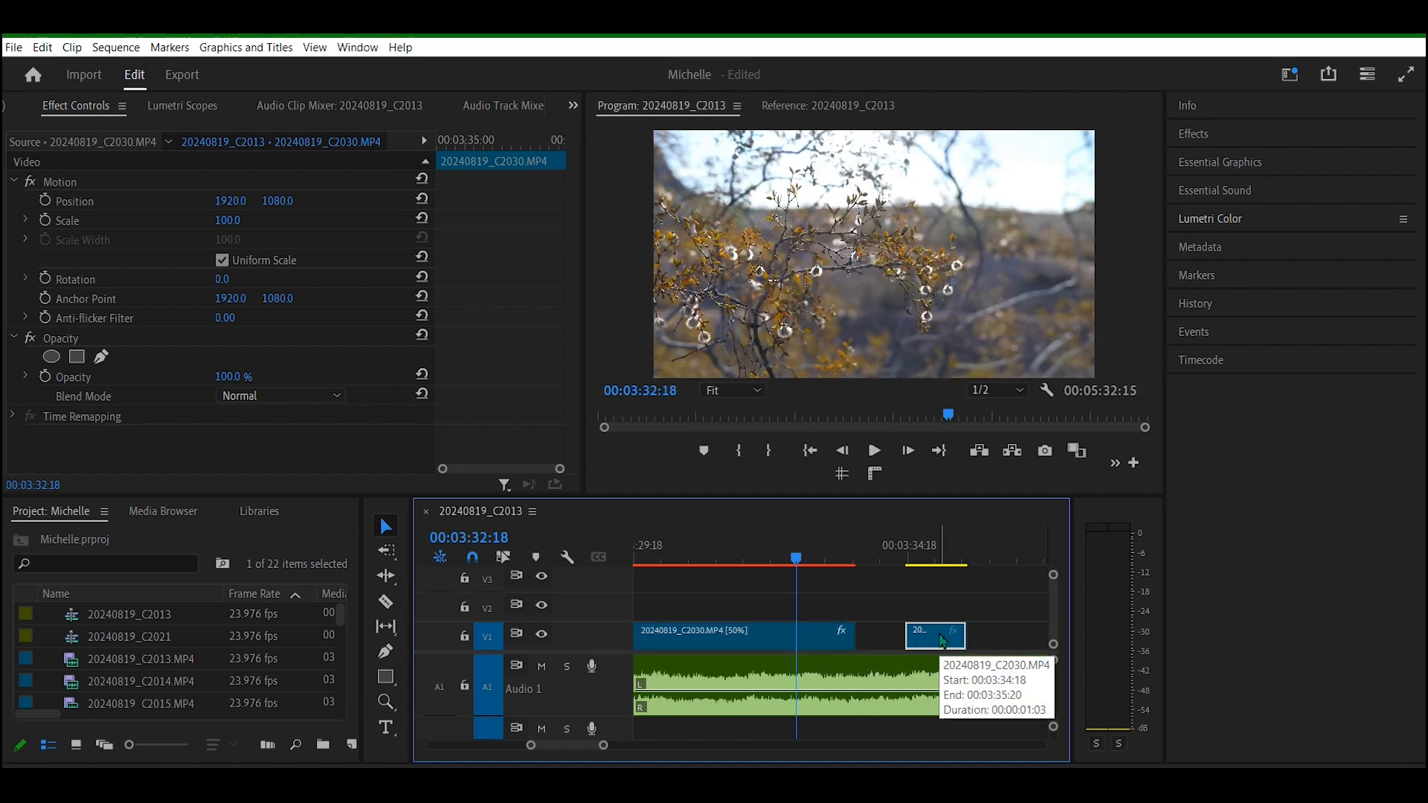
pyautogui.press('Delete')
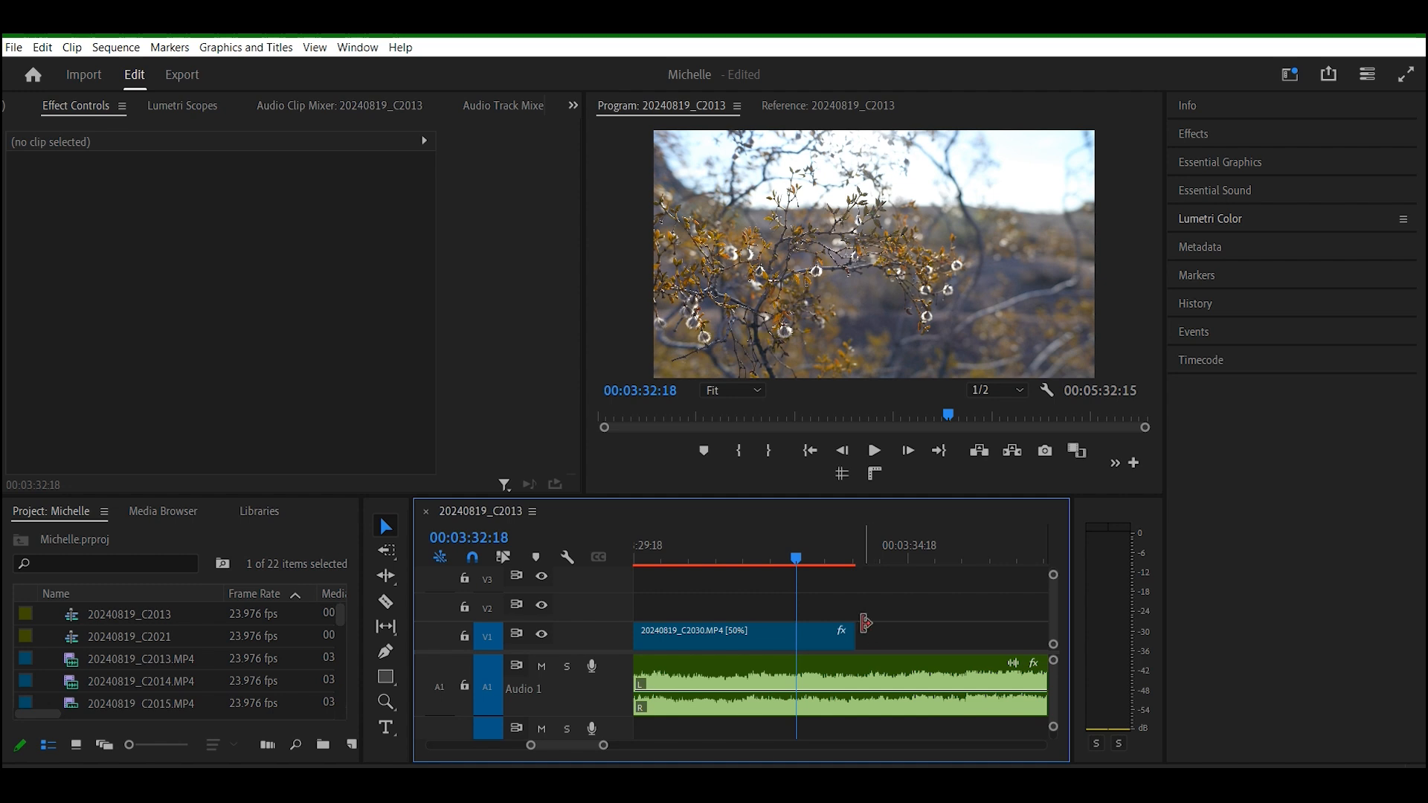
pyautogui.moveTo(863, 634); pyautogui.dragTo(993, 636)
# Step: Play the extended 50% segment through to its end to judge the slowed motion
pyautogui.moveTo(806, 559)
pyautogui.mouseDown()
pyautogui.moveTo(639, 570)
pyautogui.moveTo(813, 577)
pyautogui.moveTo(791, 579)
pyautogui.mouseUp()
pyautogui.press('space')
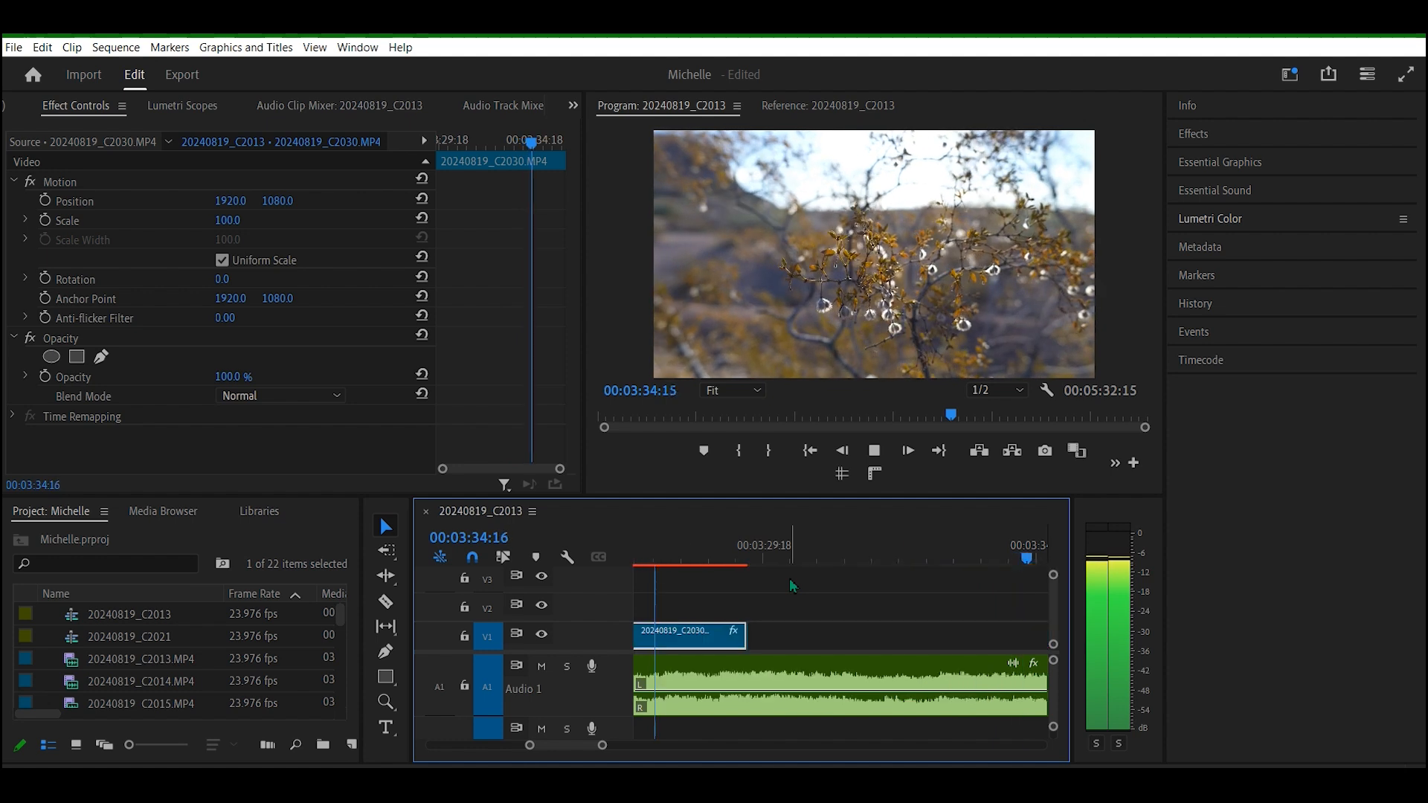
pyautogui.press('space')
pyautogui.press('space')
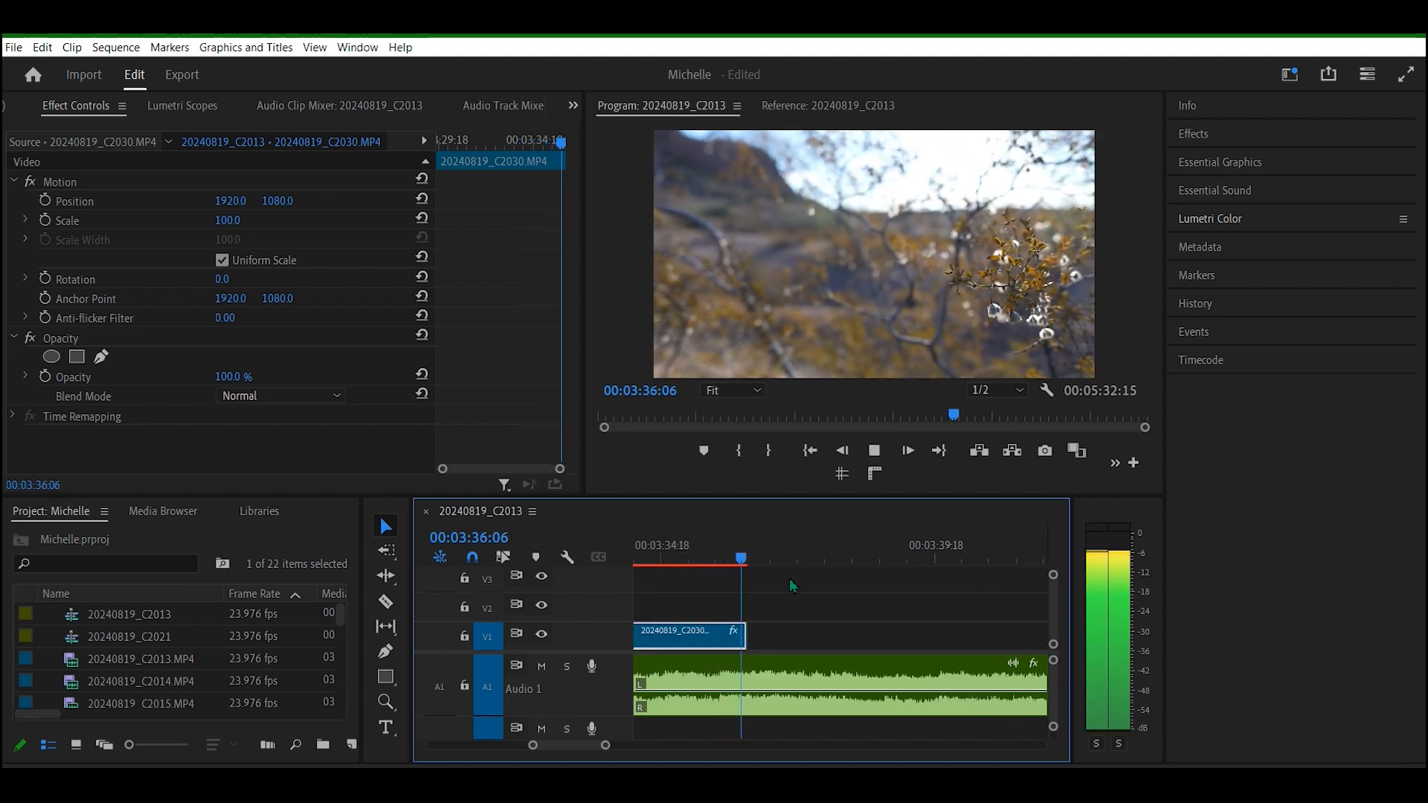
pyautogui.press('space')
# Step: Extend the 50% segment to 00:03:39:05 and cut it with the Razor tool at 00:03:36:08
pyautogui.moveTo(759, 565); pyautogui.dragTo(750, 561)
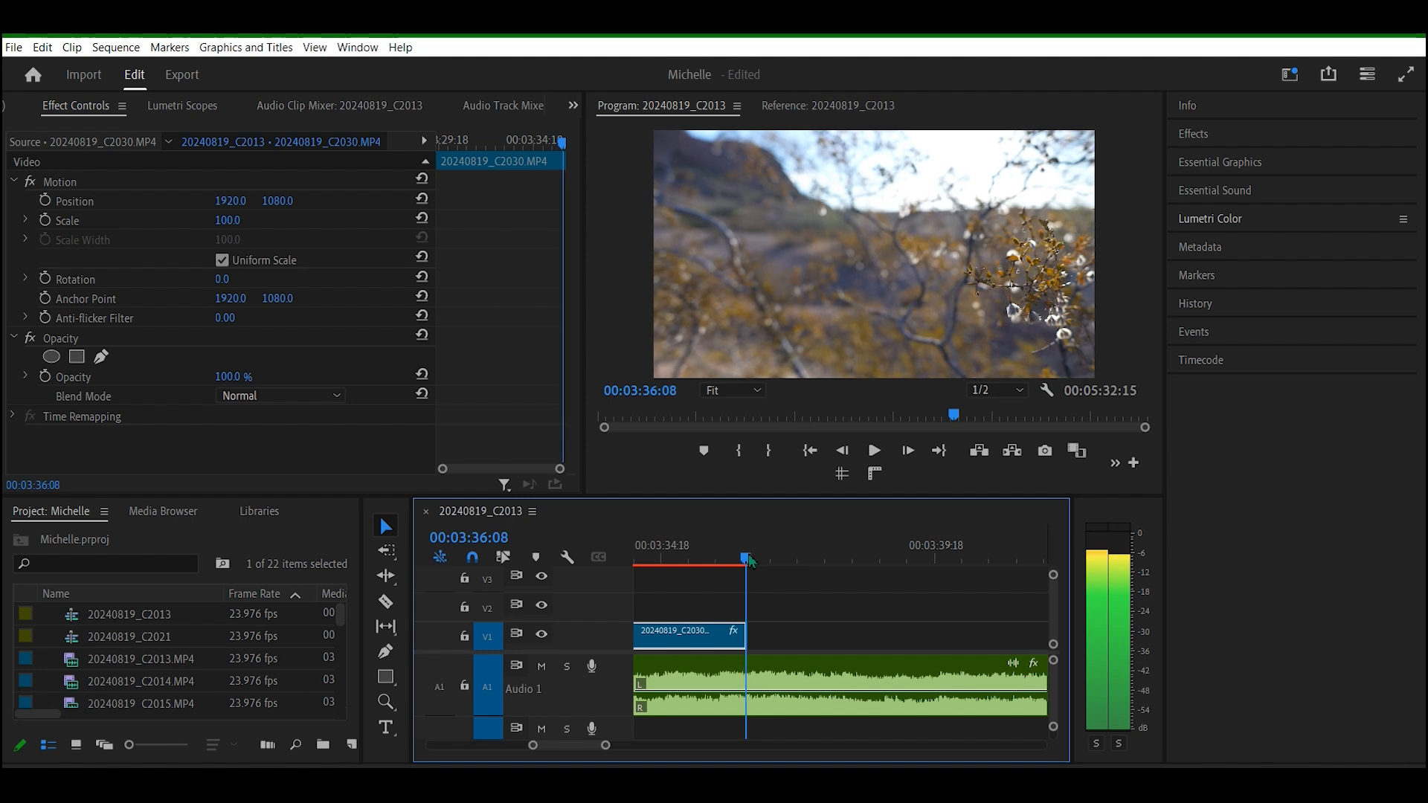
pyautogui.moveTo(751, 649); pyautogui.dragTo(904, 648)
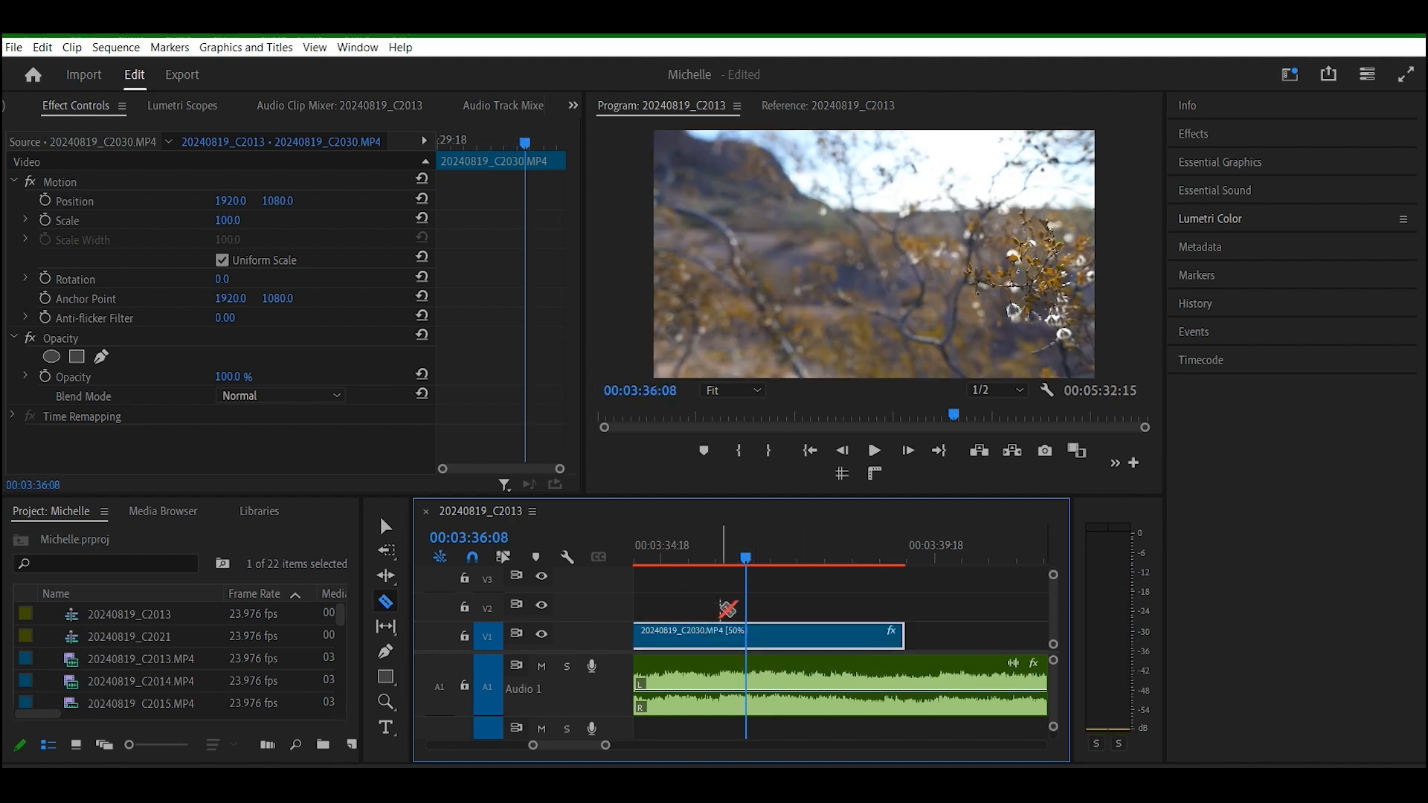
pyautogui.click(747, 636)
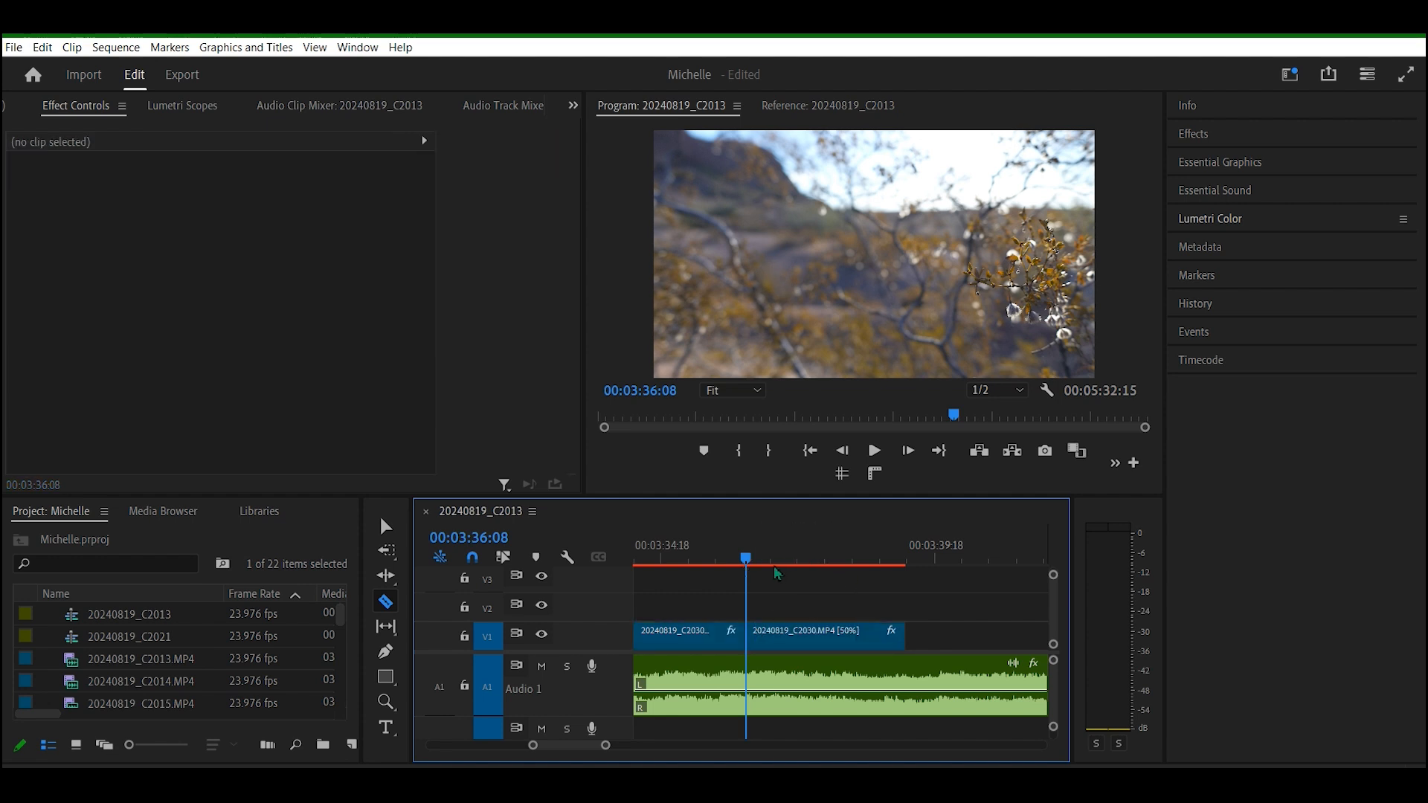
pyautogui.press('v')
# Step: Review the time interpolation options of the 50% segment before the 00:03:36:08 cut, leaving its settings unchanged
pyautogui.moveTo(759, 568); pyautogui.dragTo(746, 616)
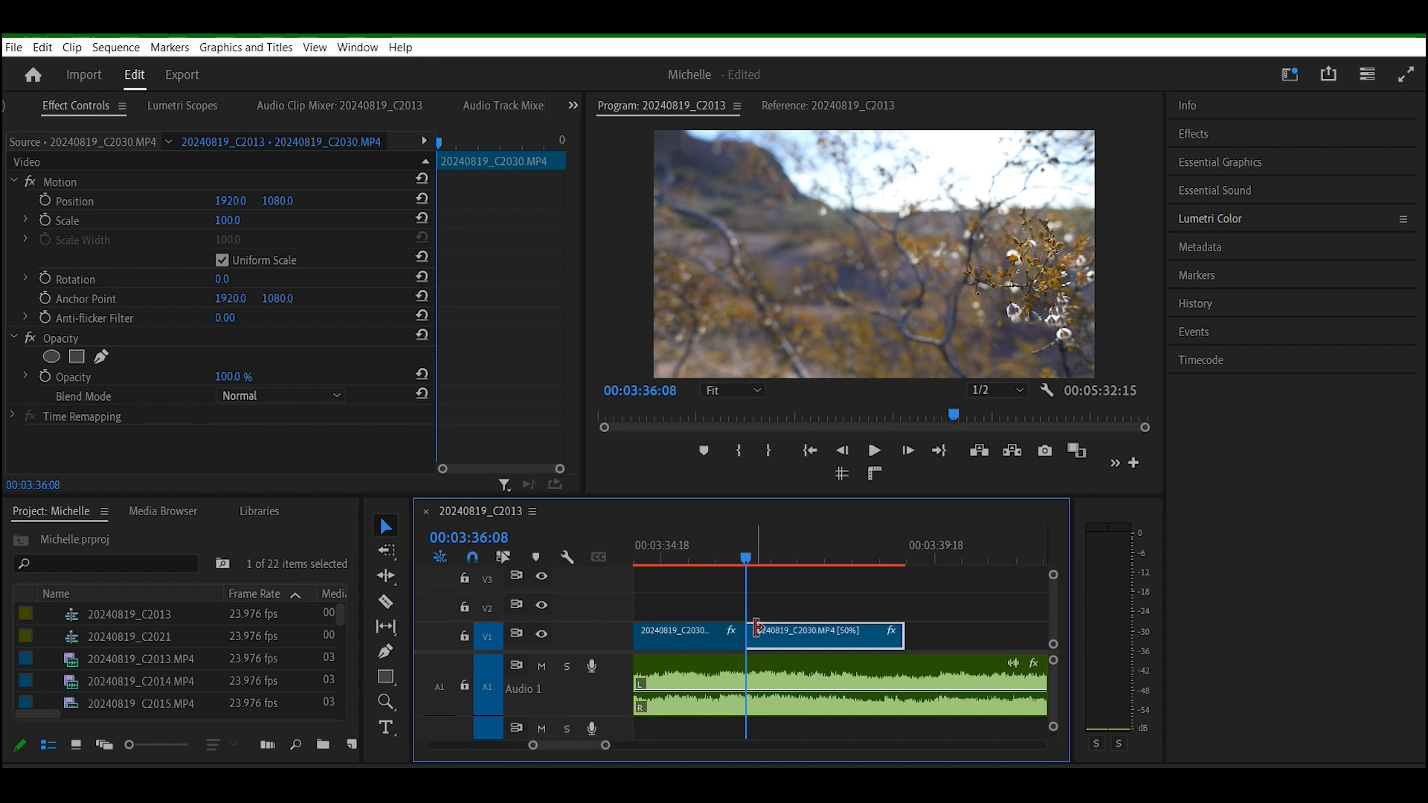
pyautogui.rightClick(757, 629)
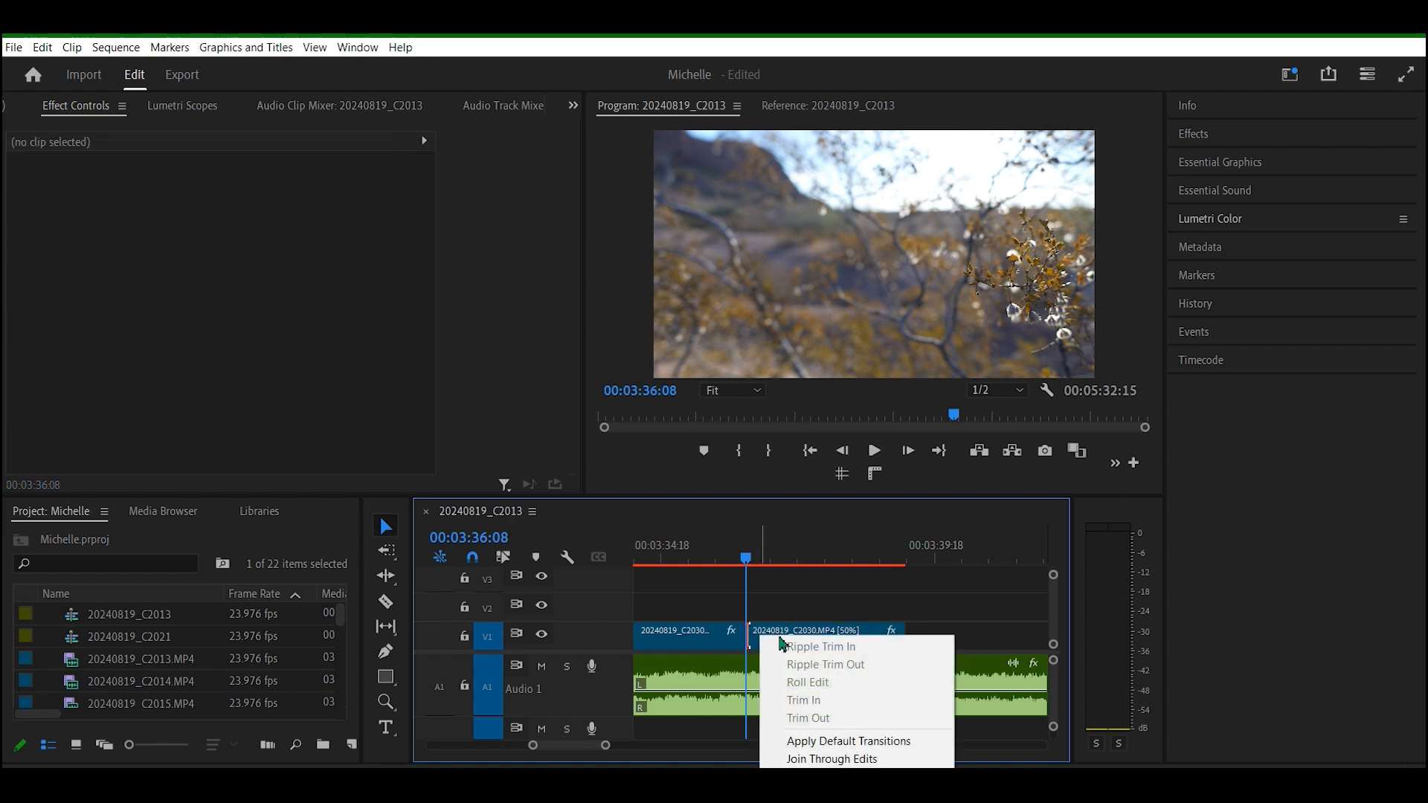
pyautogui.click(800, 605)
pyautogui.click(728, 639)
pyautogui.rightClick(715, 644)
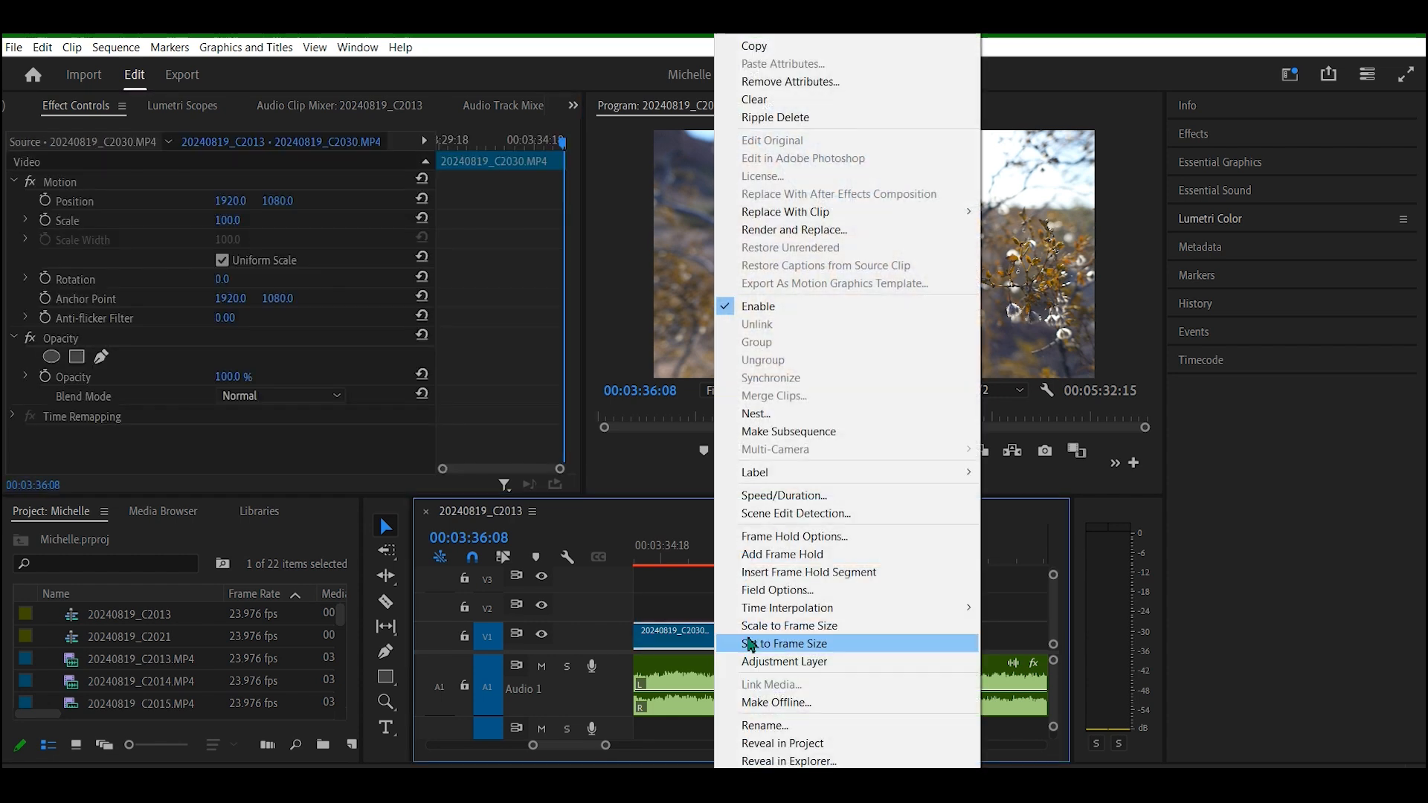
pyautogui.click(841, 495)
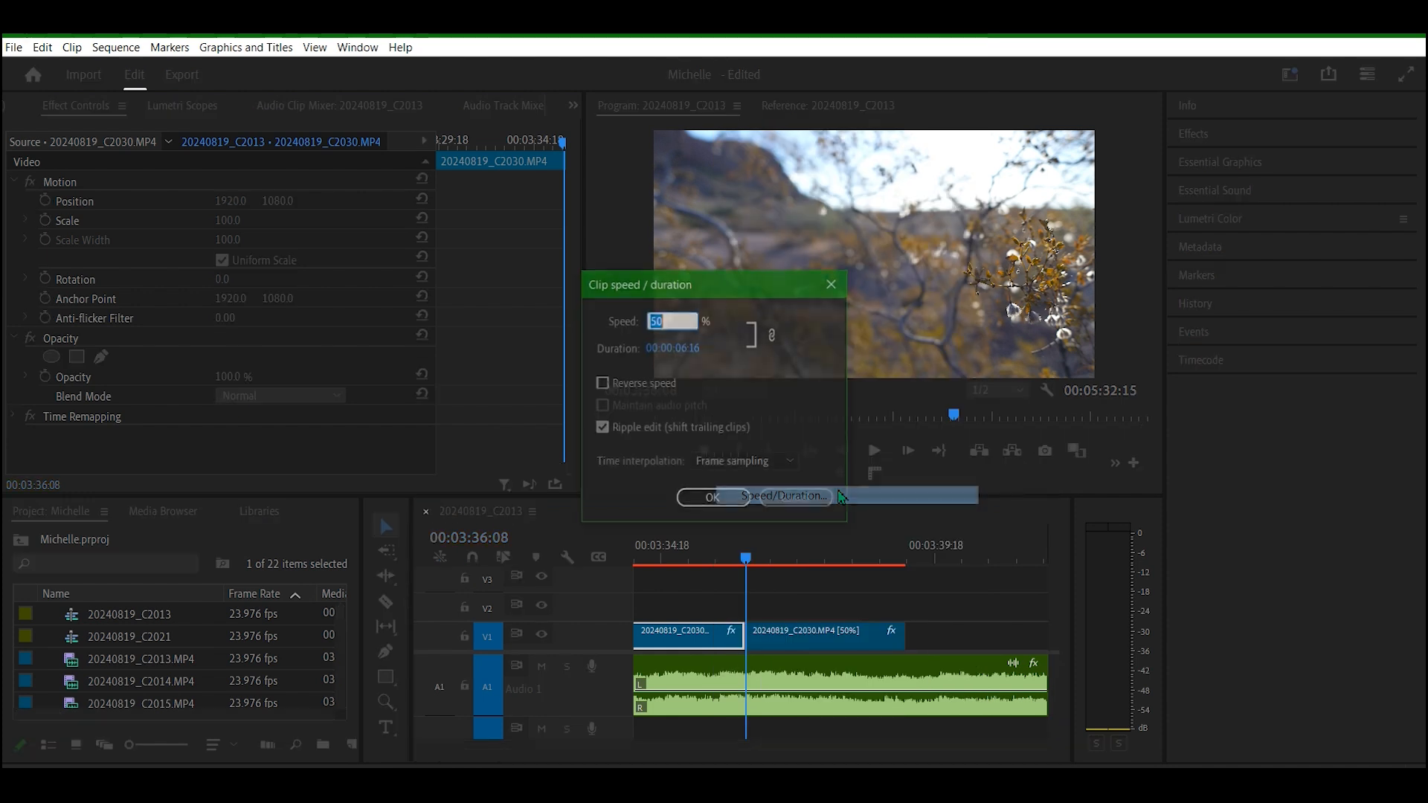
pyautogui.click(748, 464)
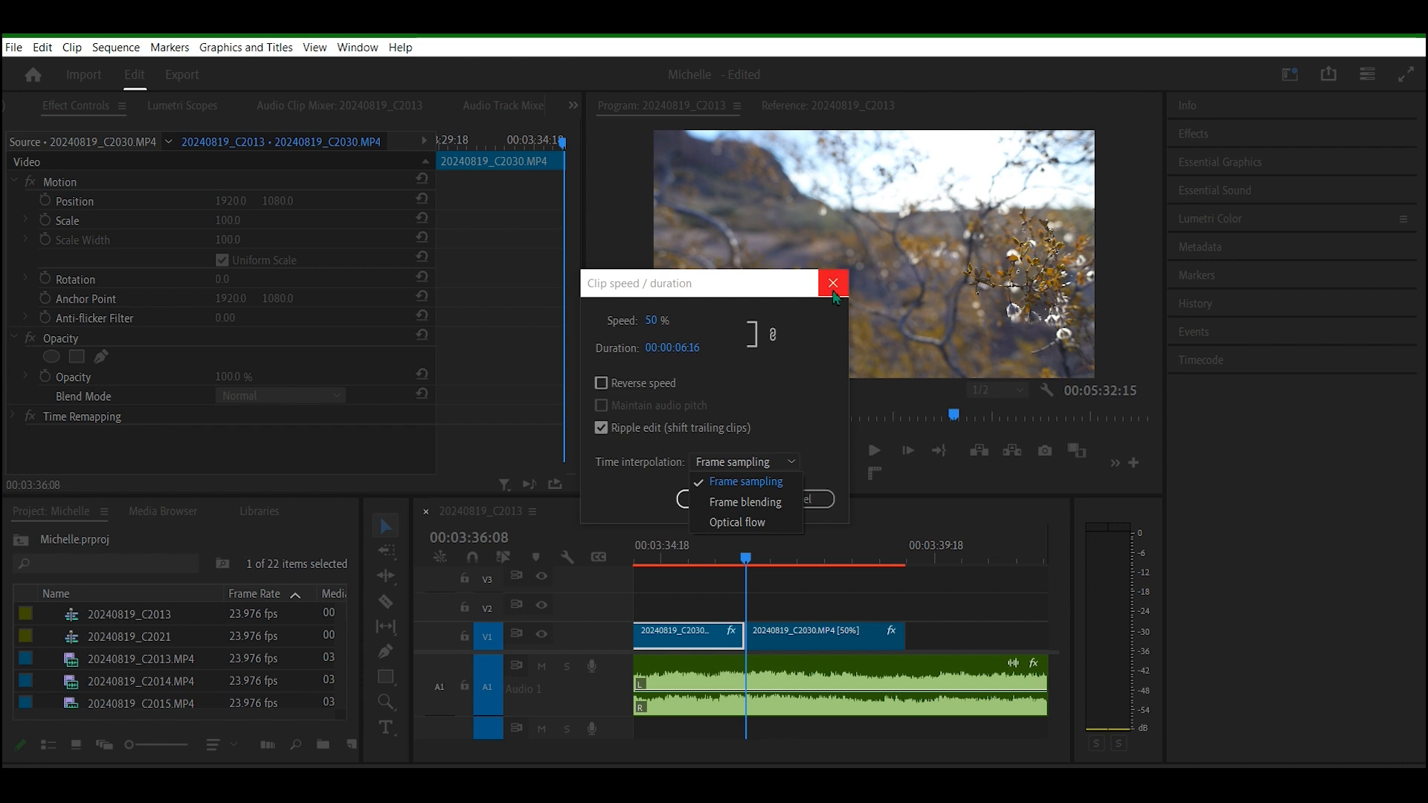
pyautogui.click(834, 287)
# Step: Play from 00:03:35:04 across the new cut and select the 50% segment that follows it
pyautogui.moveTo(748, 562); pyautogui.dragTo(688, 567)
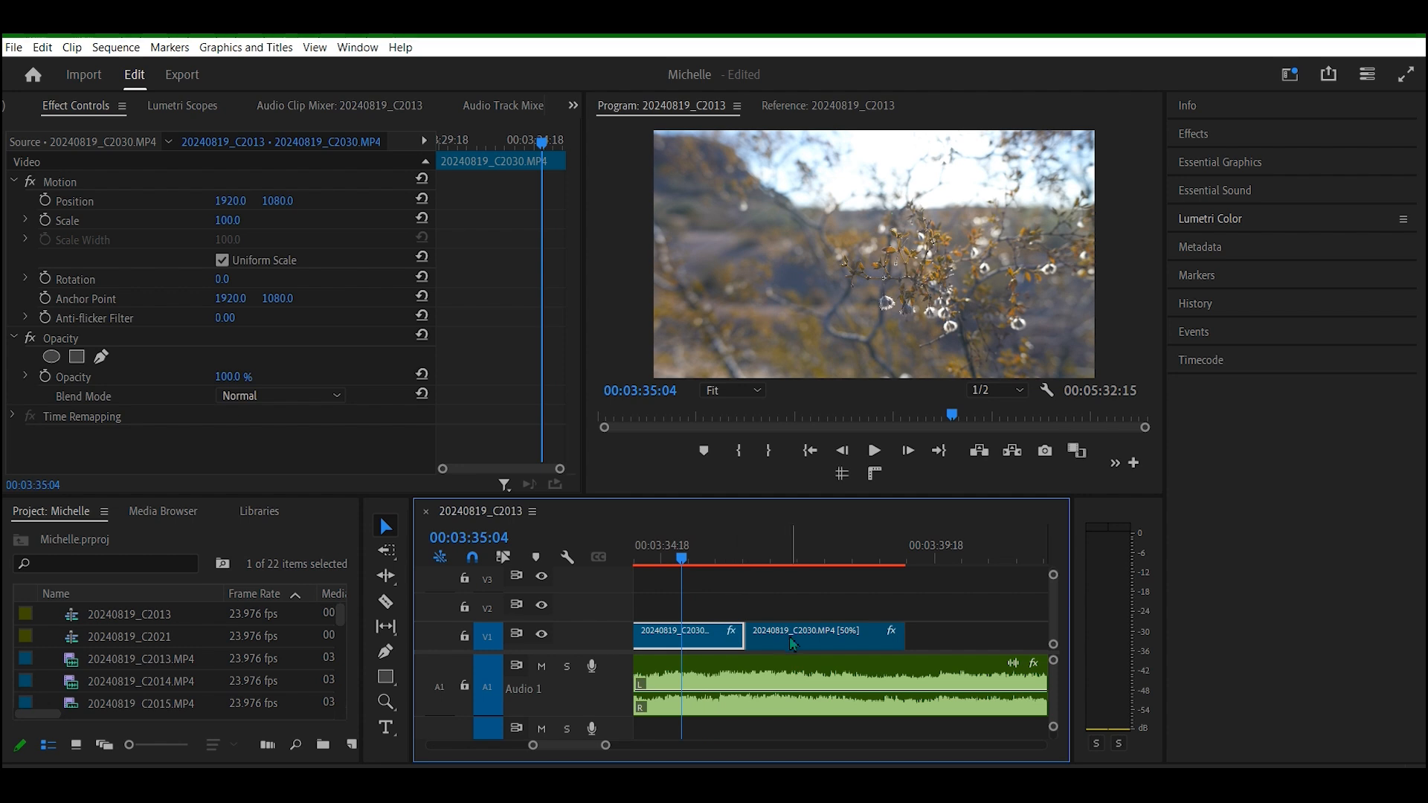
pyautogui.press('space')
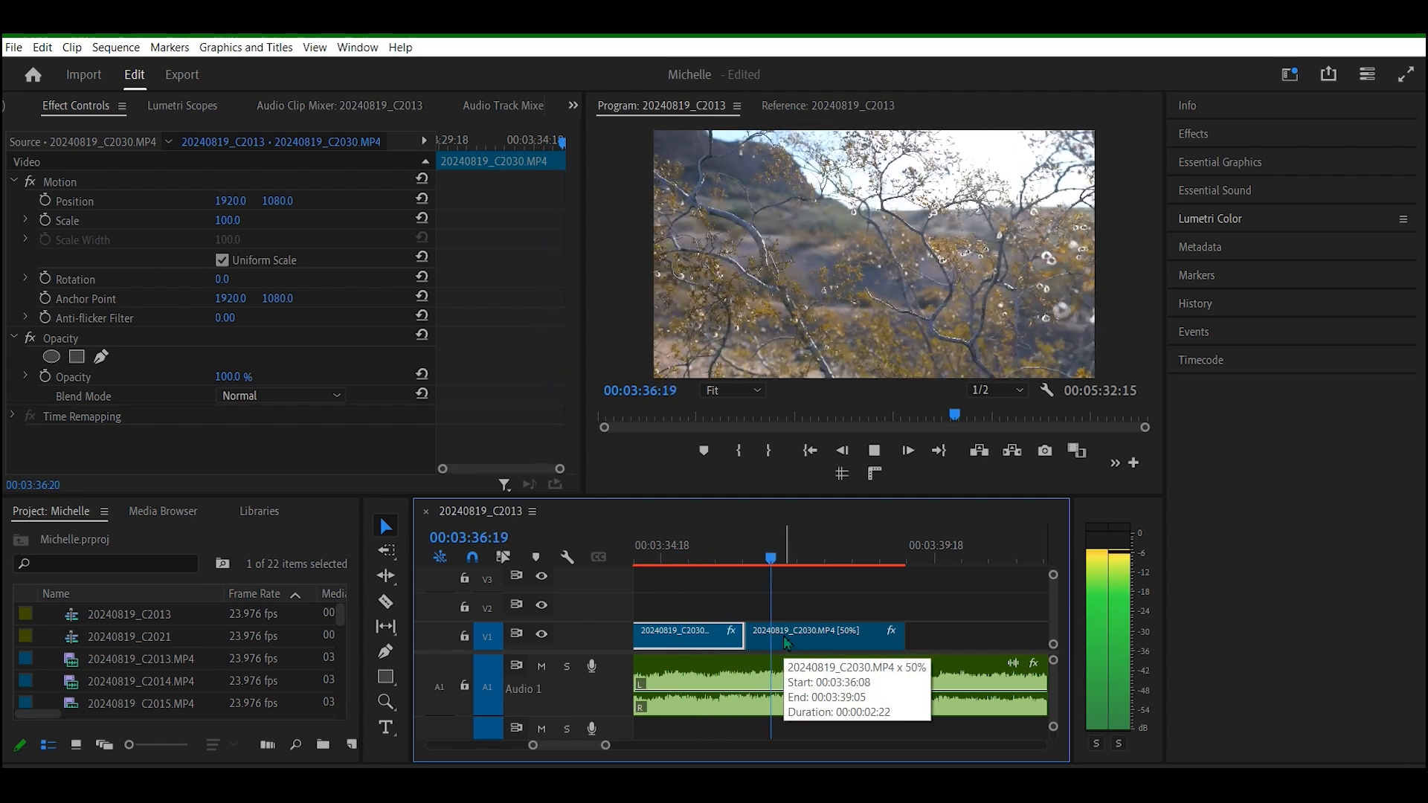
pyautogui.click(790, 644)
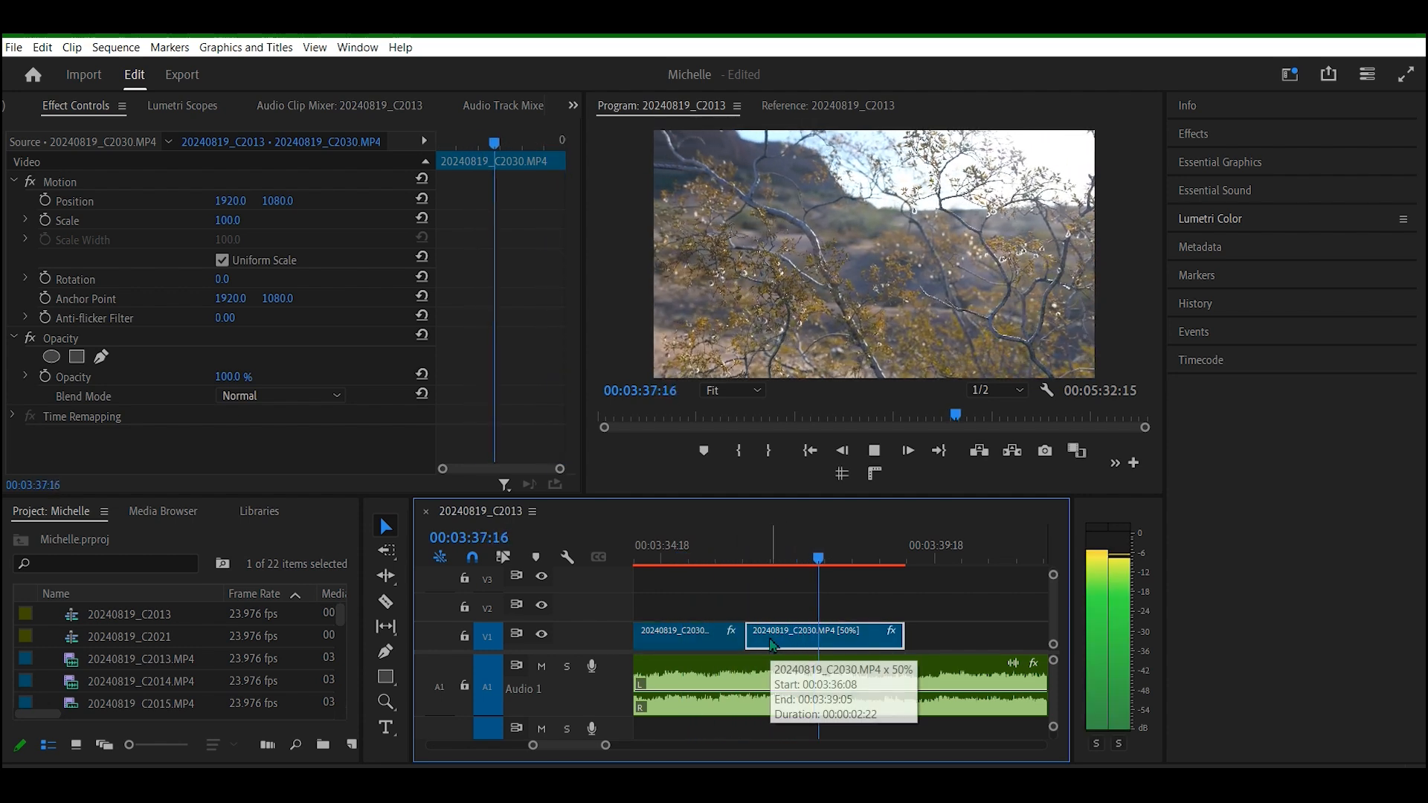
pyautogui.press('space')
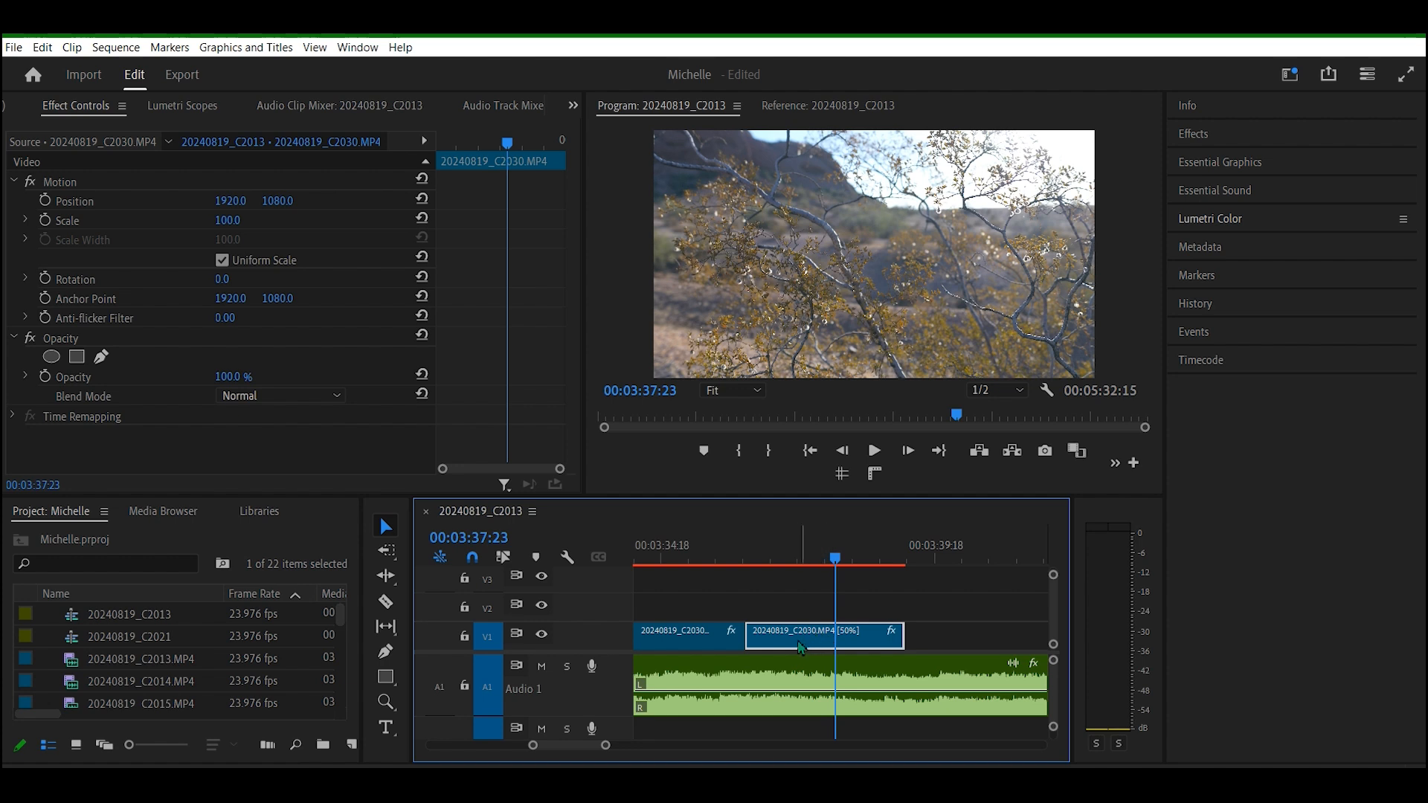
# Step: Set the speed of the final 20240819_C2030 segment to 100%
pyautogui.rightClick(800, 647)
pyautogui.click(903, 498)
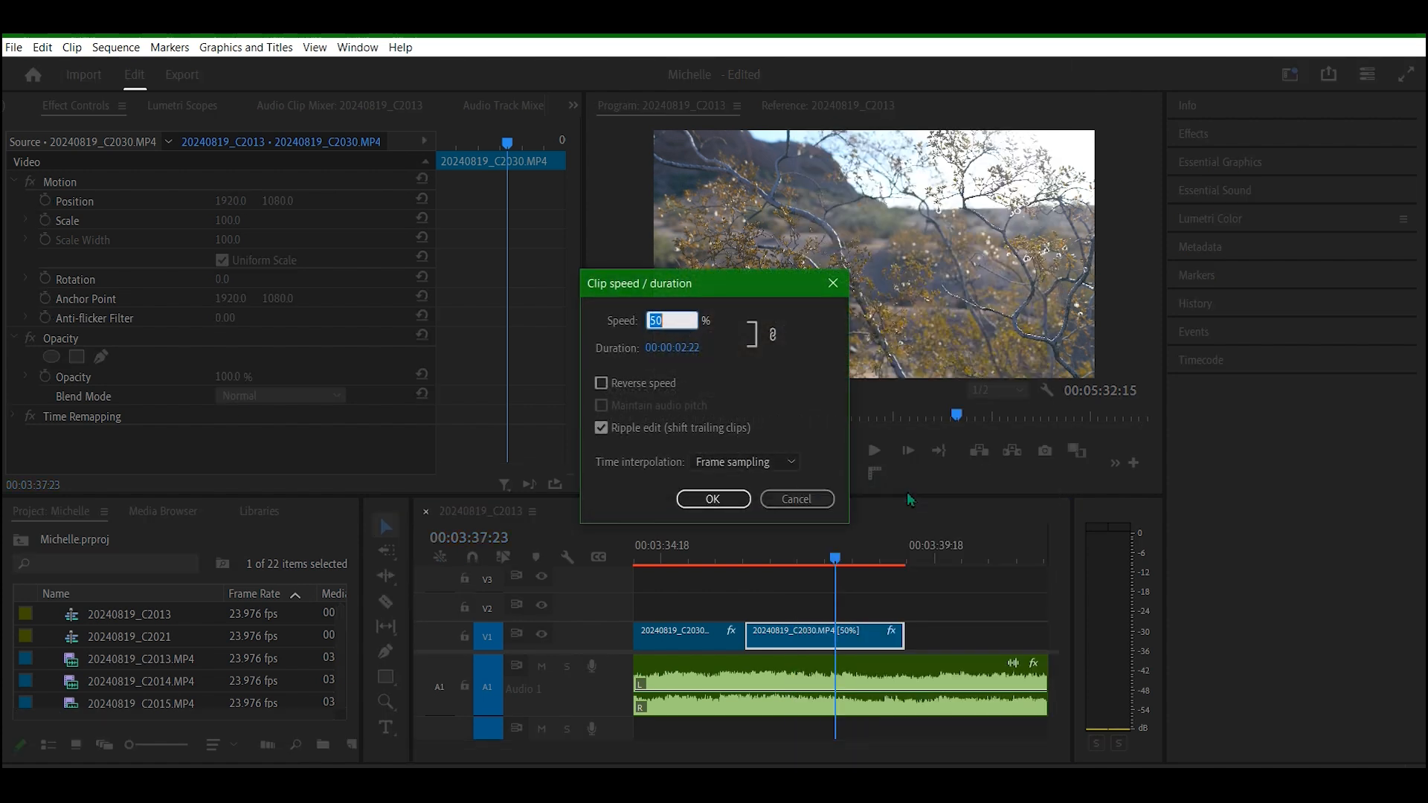
pyautogui.write('100')
pyautogui.press('Return')
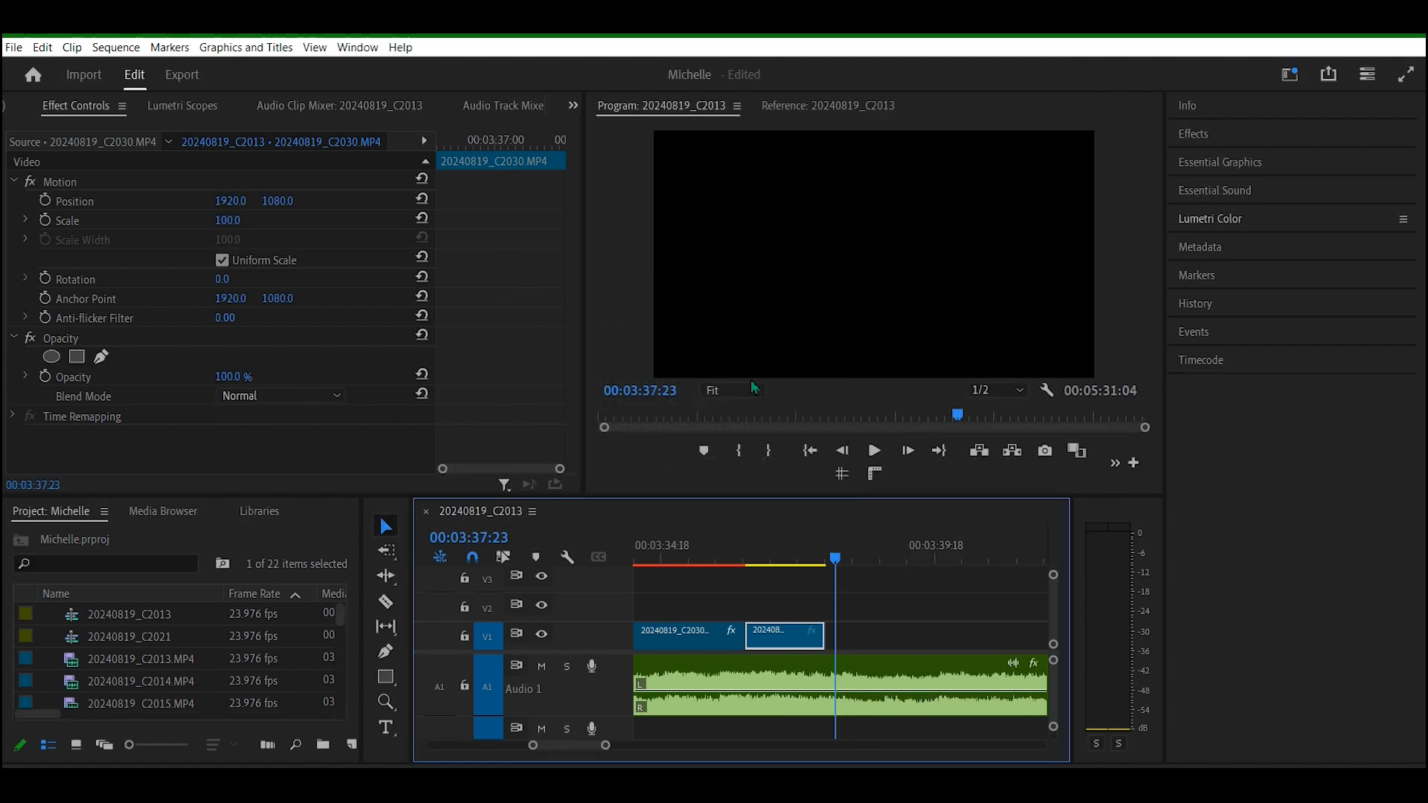
# Step: Play across the cut into the 100% final segment, then return the playhead to 00:03:35:09
pyautogui.click(704, 559)
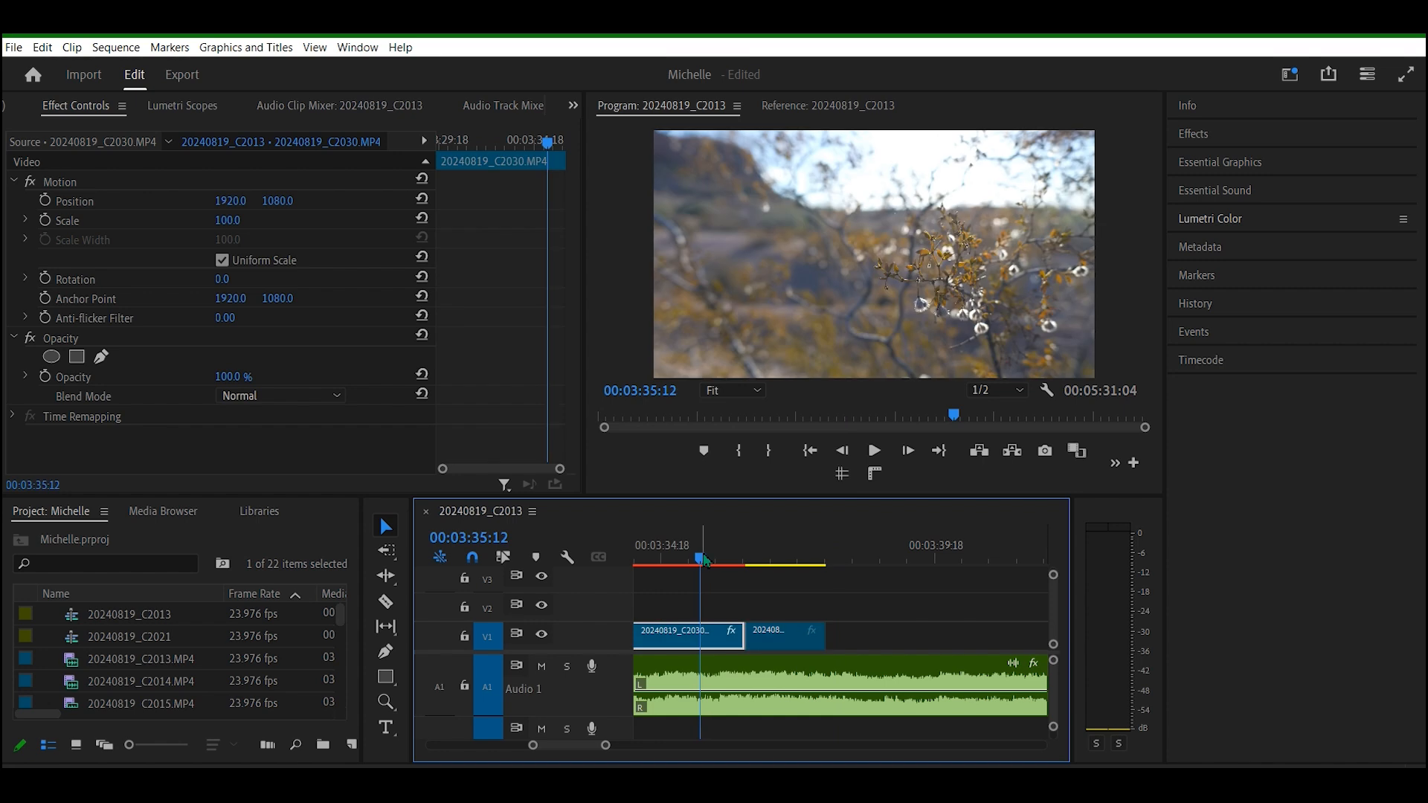
pyautogui.press('space')
pyautogui.click(777, 636)
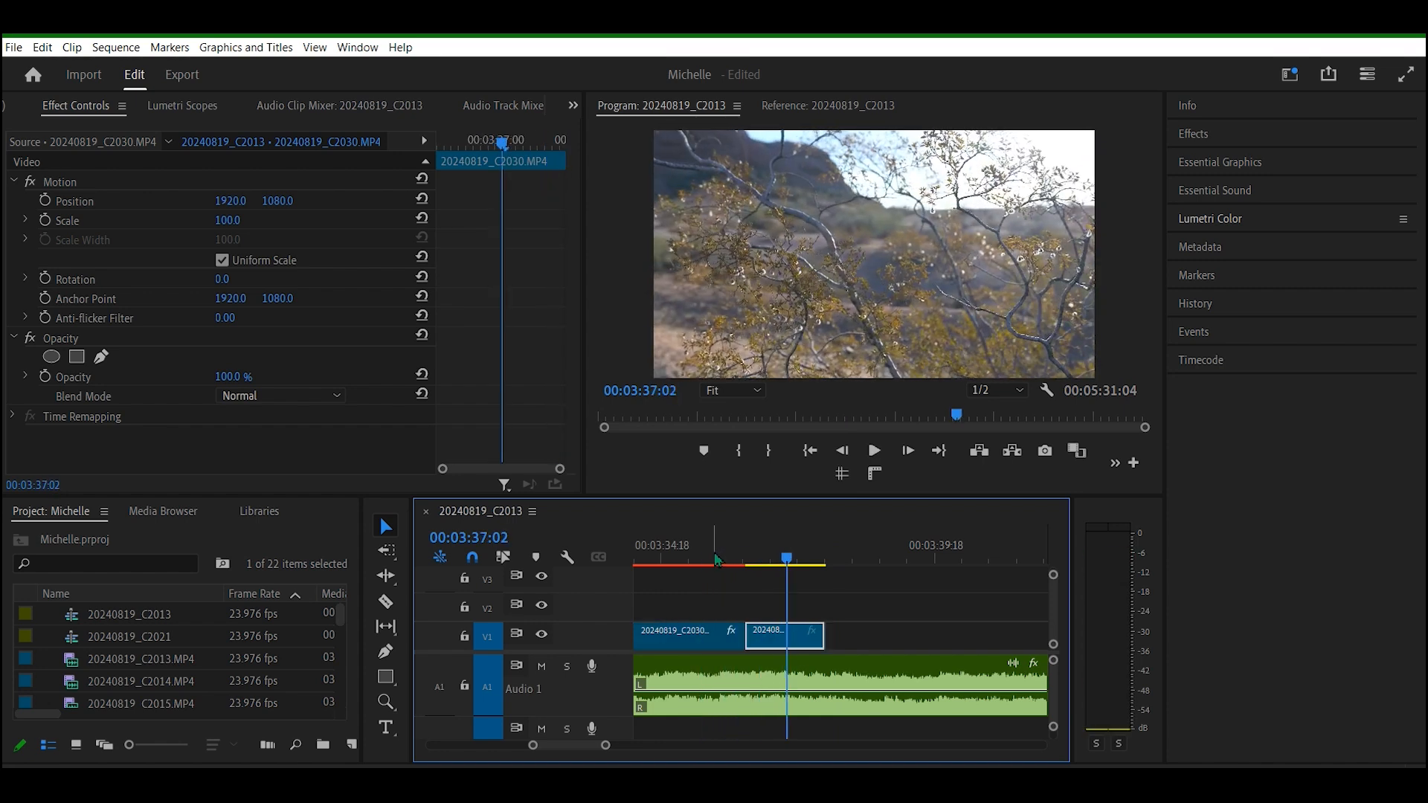
pyautogui.click(751, 559)
pyautogui.moveTo(751, 559); pyautogui.dragTo(693, 559)
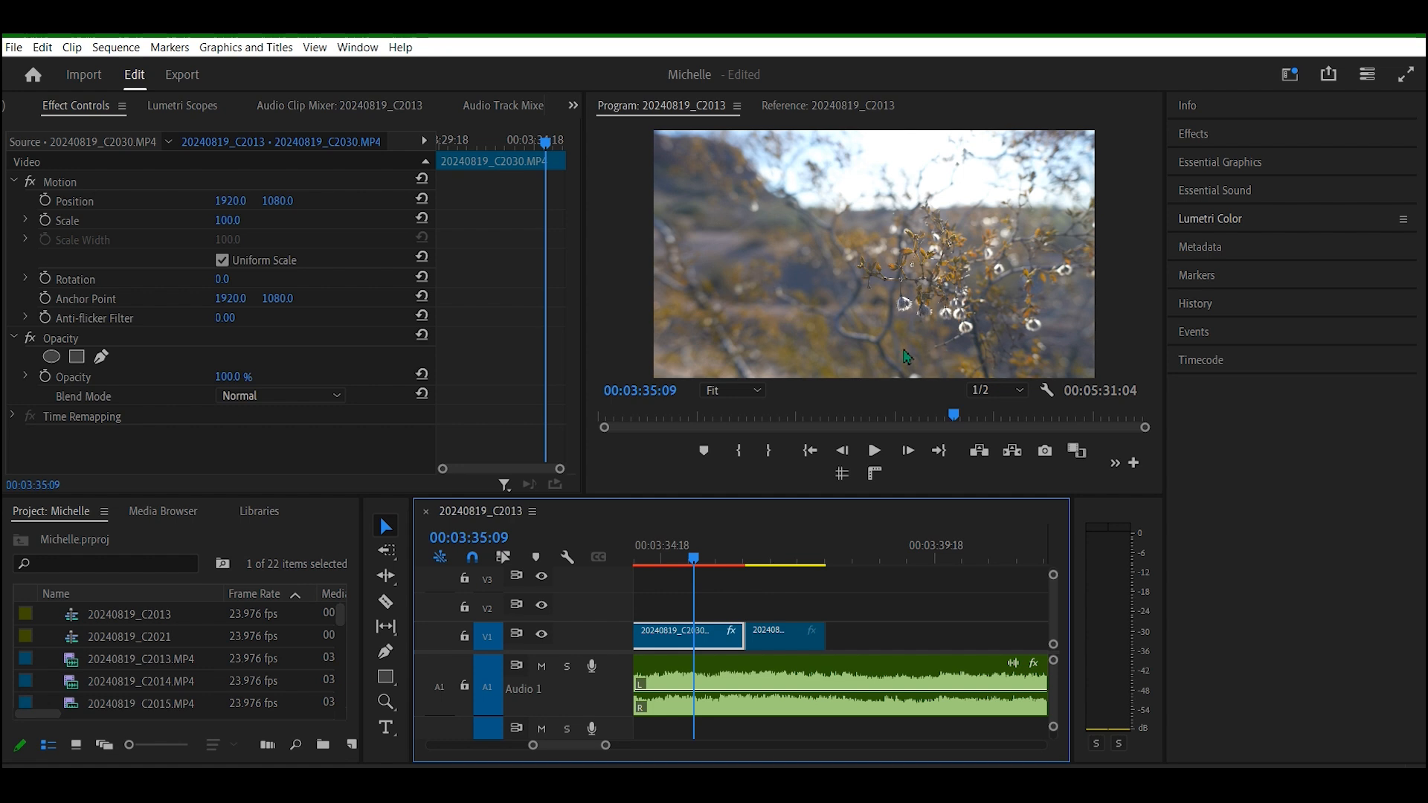
# Step: Play across the first cut into the 50% segment and move the playhead back before the clip to 00:03:27:13
pyautogui.moveTo(693, 565)
pyautogui.mouseDown()
pyautogui.moveTo(647, 566)
pyautogui.moveTo(667, 569)
pyautogui.mouseUp()
pyautogui.press('space')
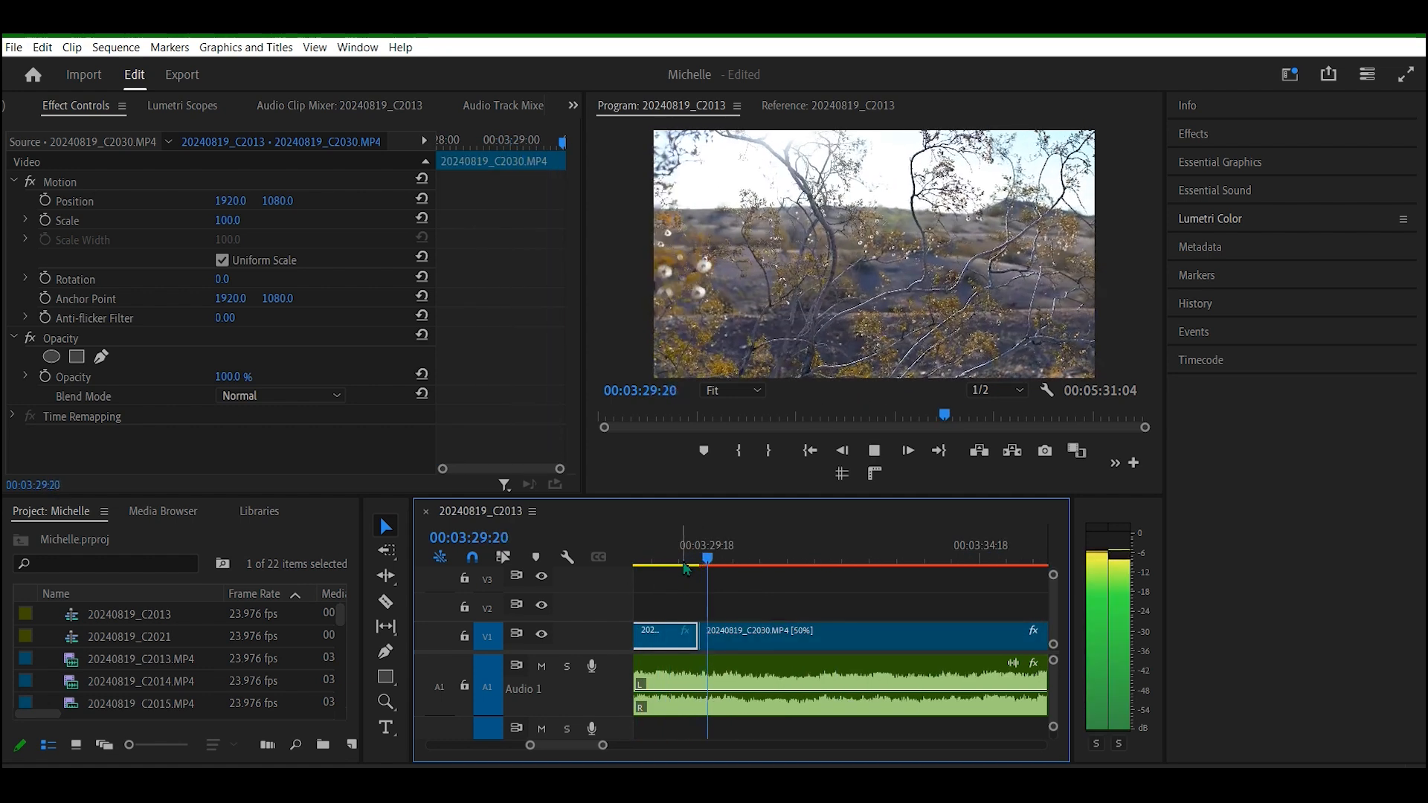
pyautogui.click(653, 567)
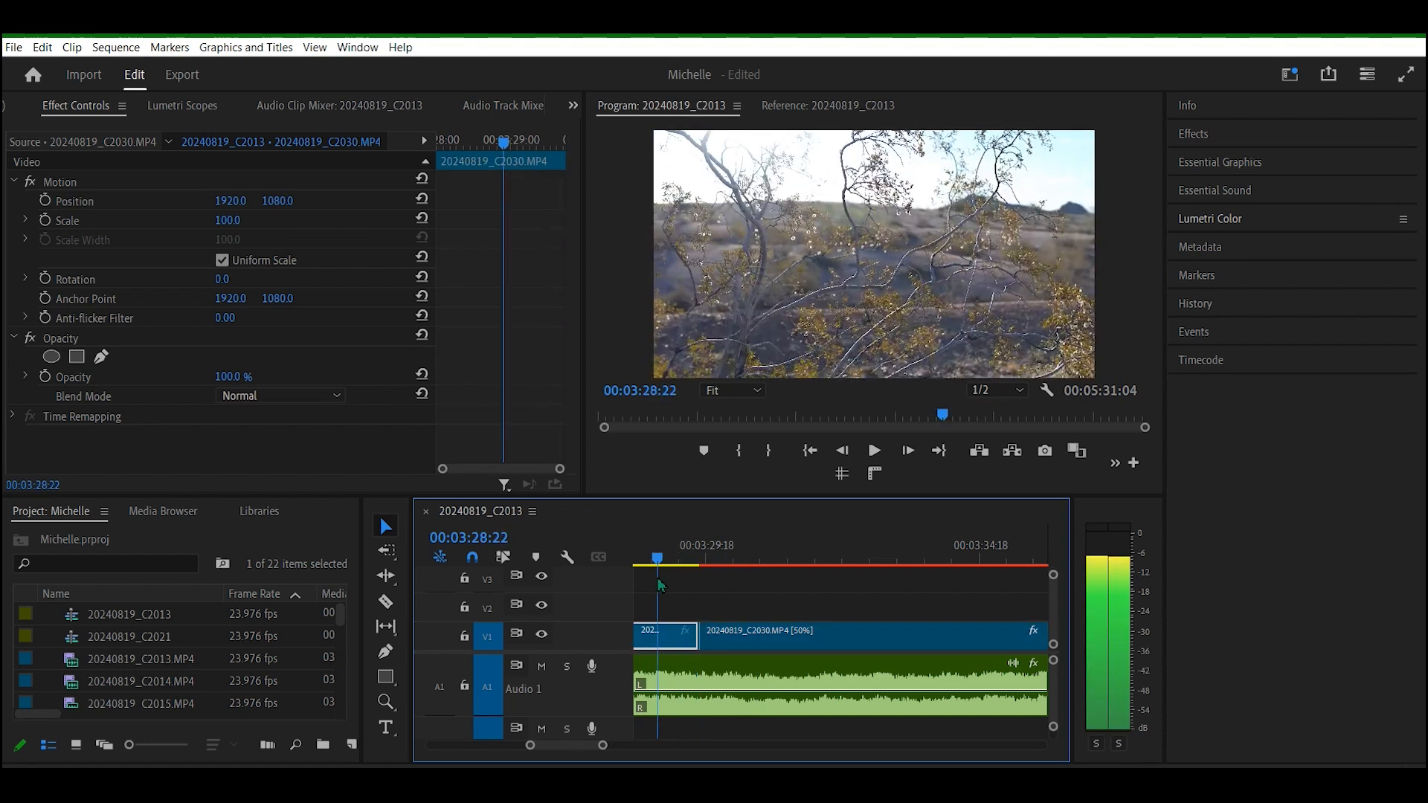
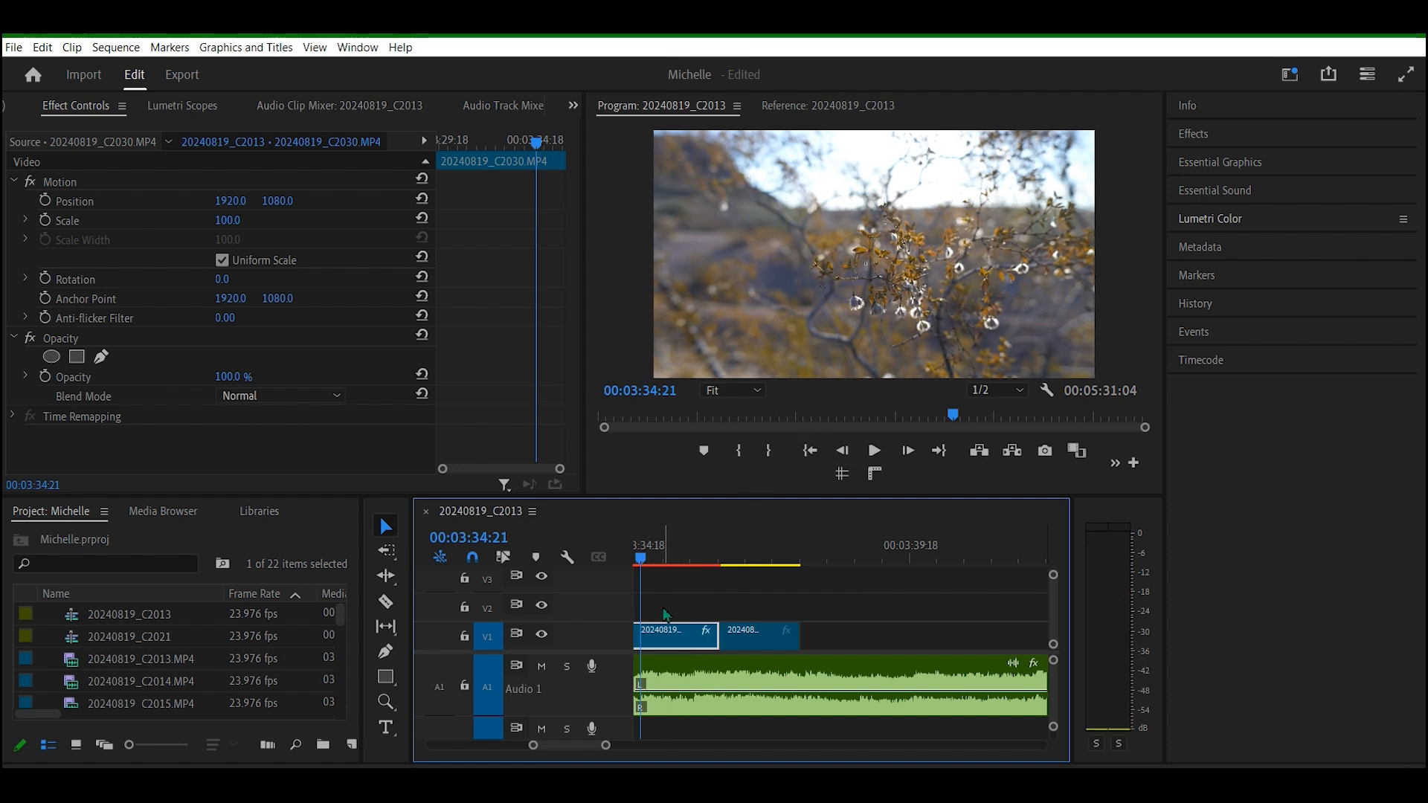
pyautogui.moveTo(641, 563); pyautogui.dragTo(645, 583)
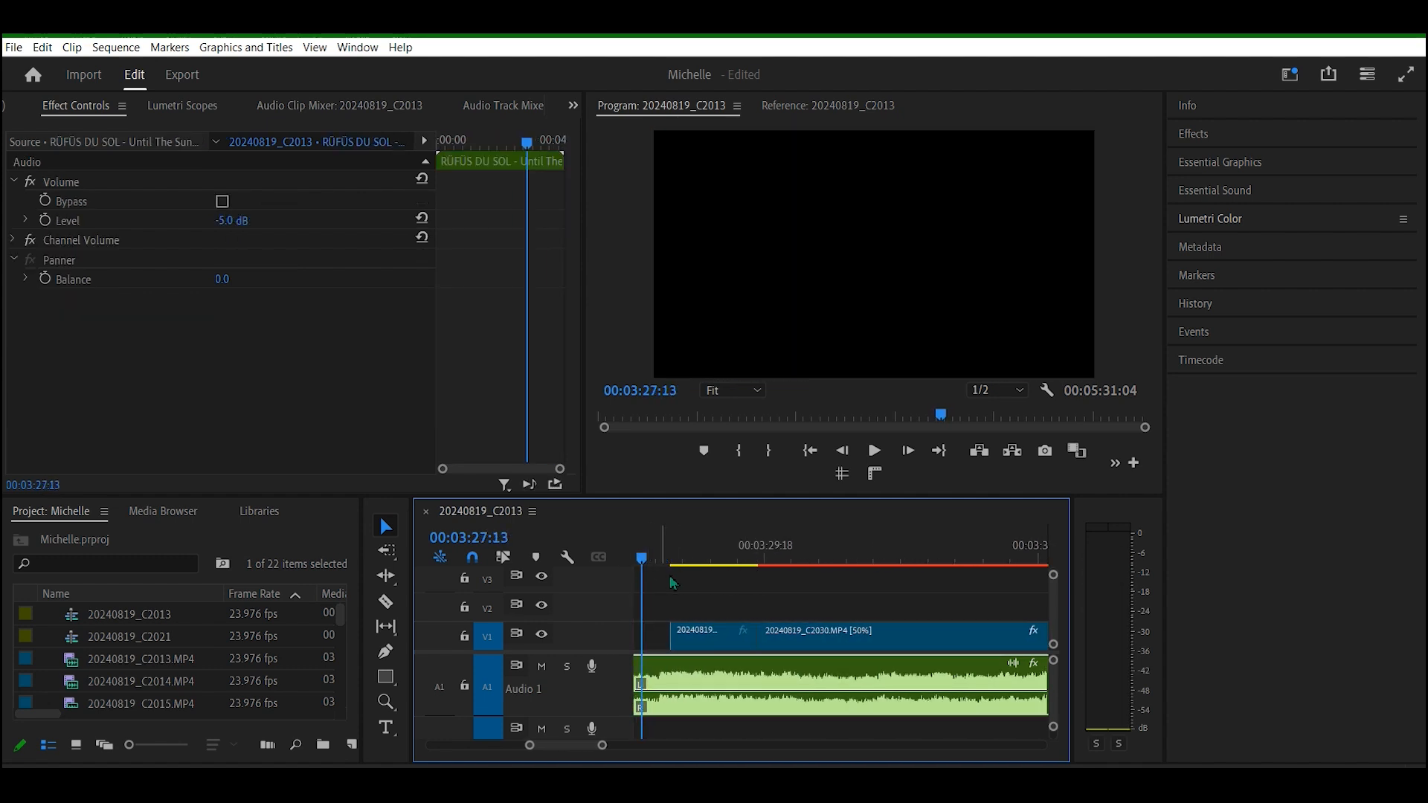
# Step: Scrub through the opening normal-speed segment of 20240819_C2030, then play the whole three-part shot full screen from before its start
pyautogui.moveTo(645, 564); pyautogui.dragTo(715, 567)
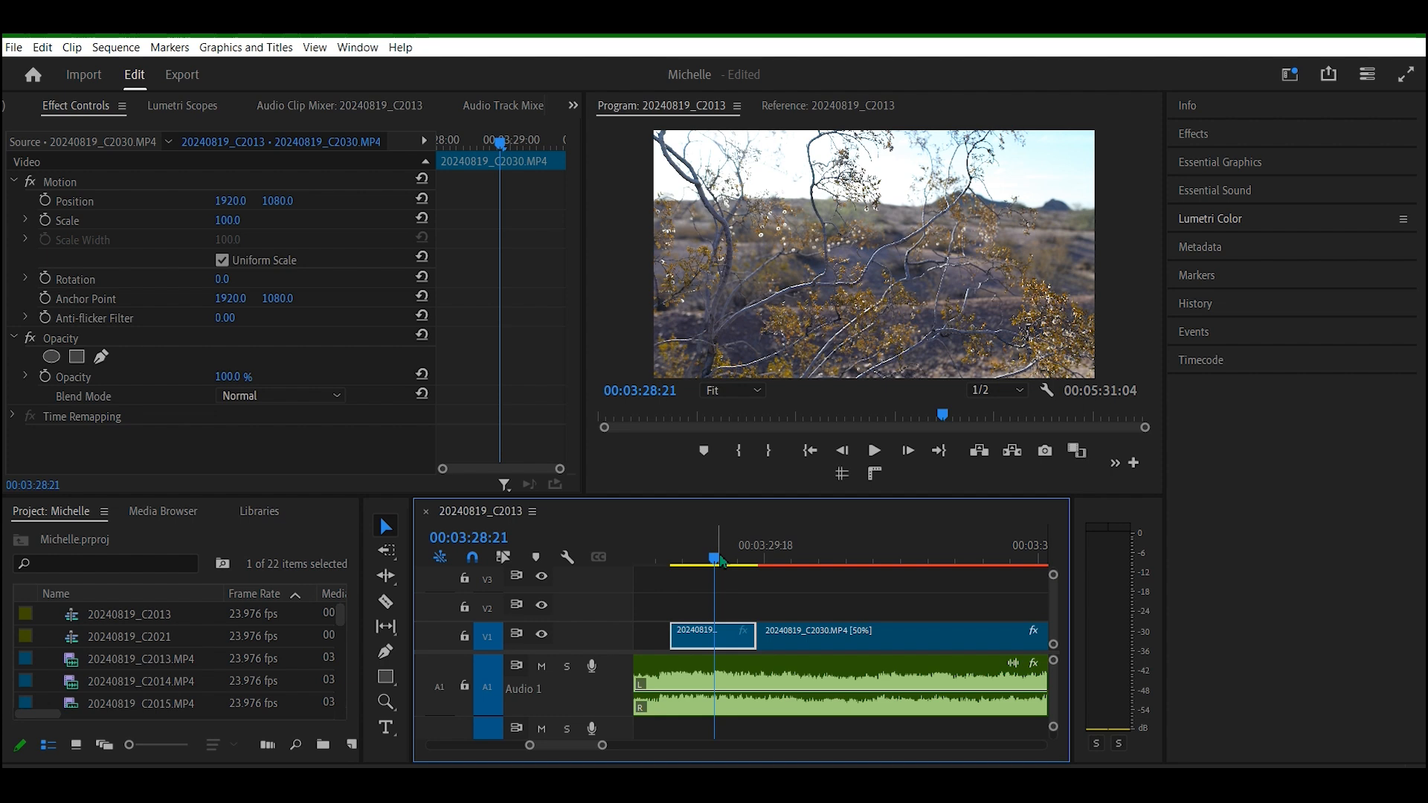
pyautogui.moveTo(720, 561); pyautogui.dragTo(678, 580)
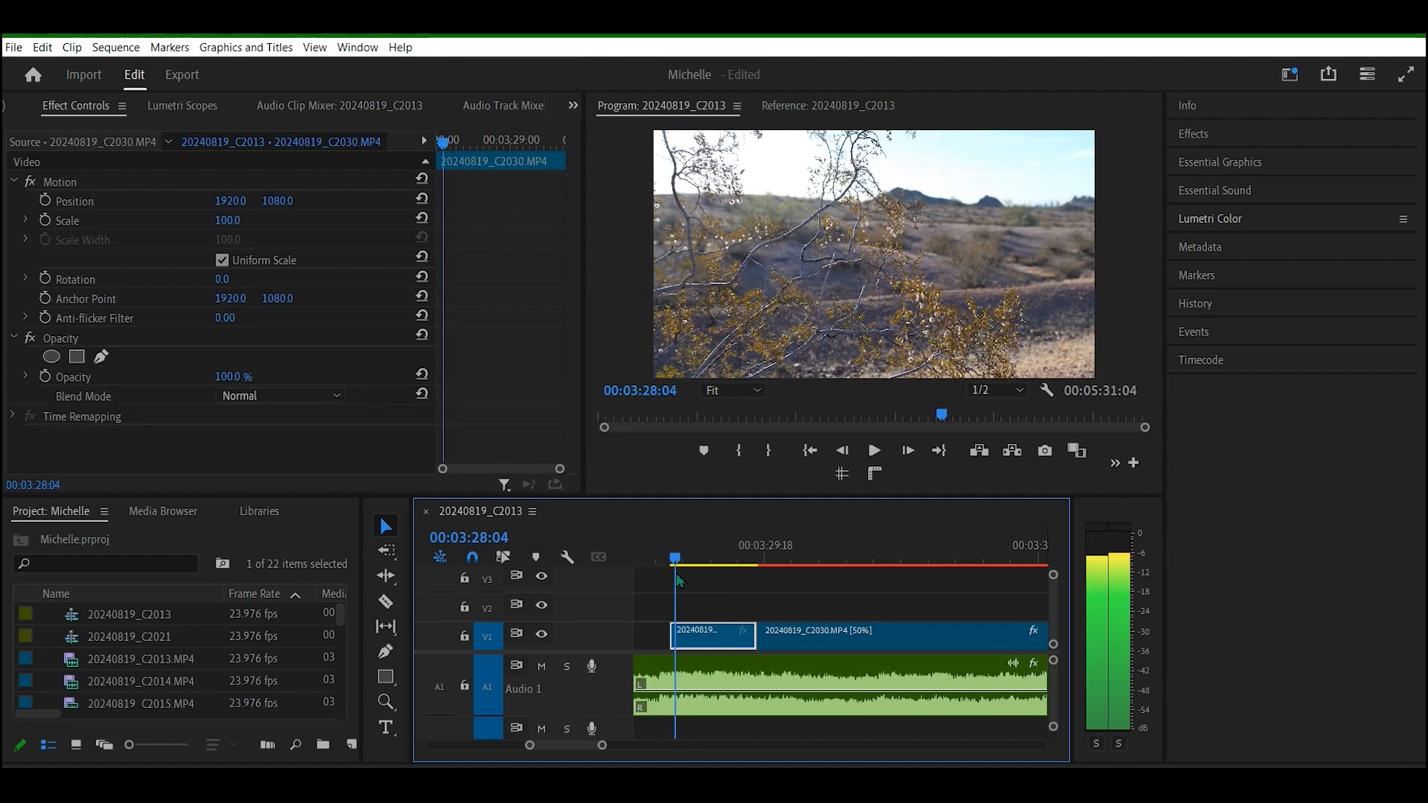
pyautogui.moveTo(678, 580); pyautogui.dragTo(673, 581)
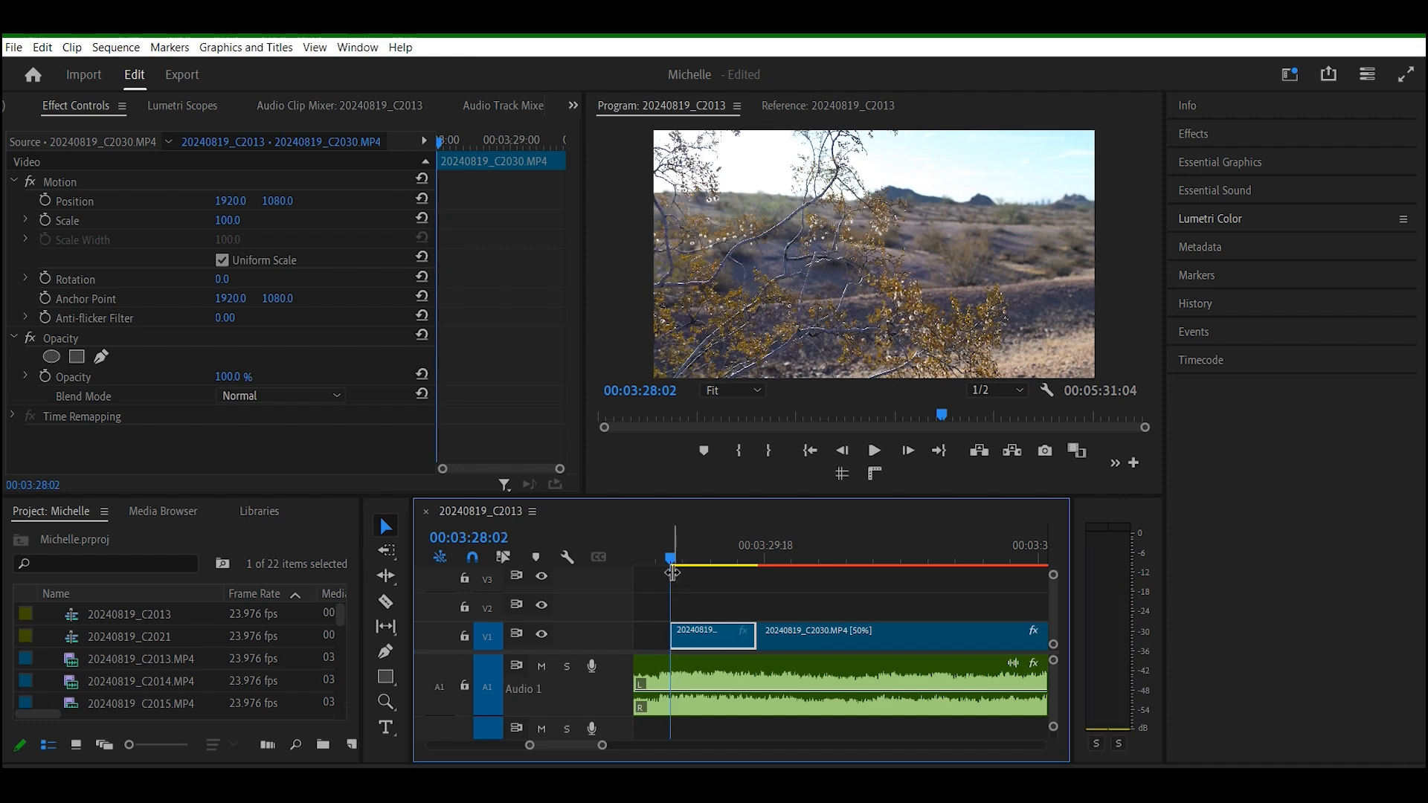
pyautogui.moveTo(675, 574); pyautogui.dragTo(640, 577)
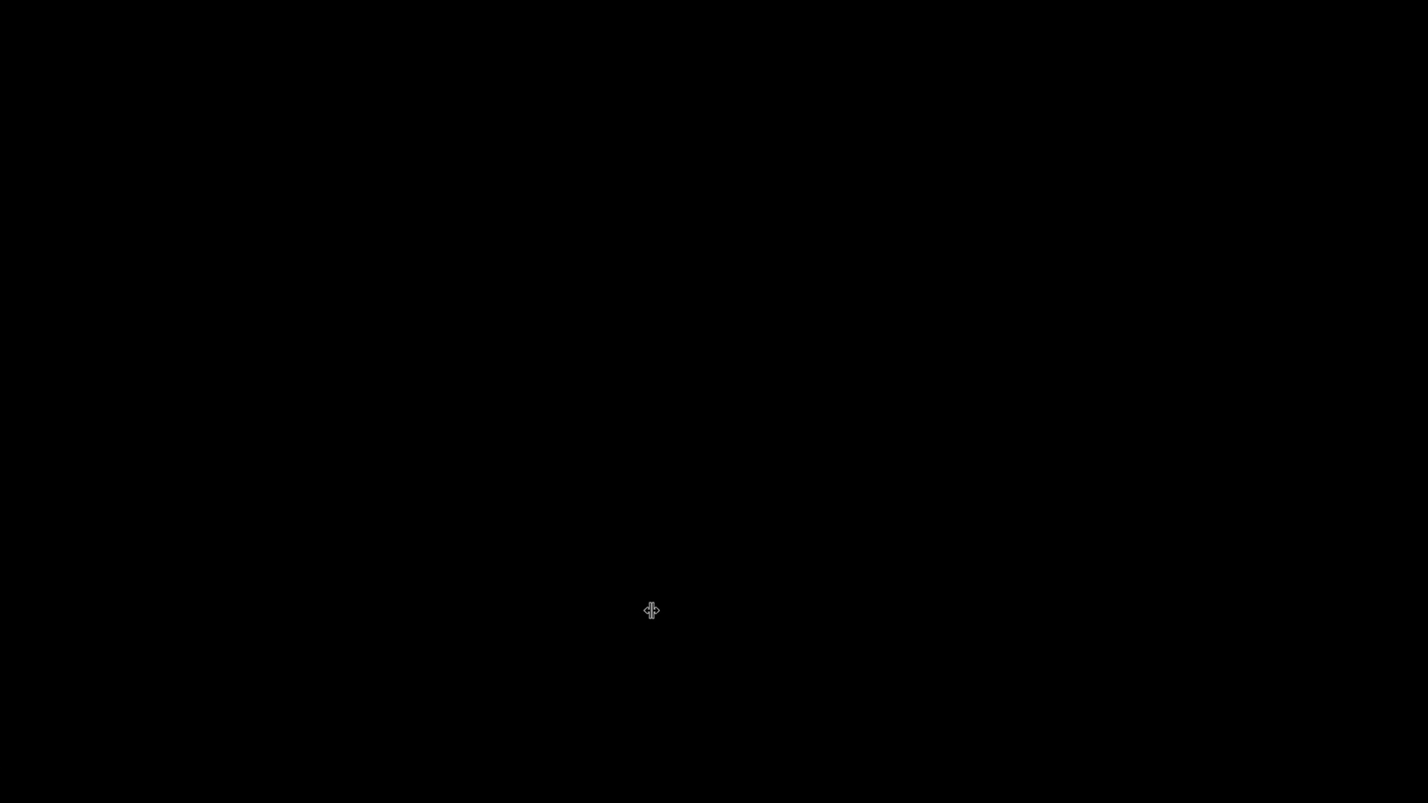
pyautogui.press('space')
pyautogui.press('Escape')
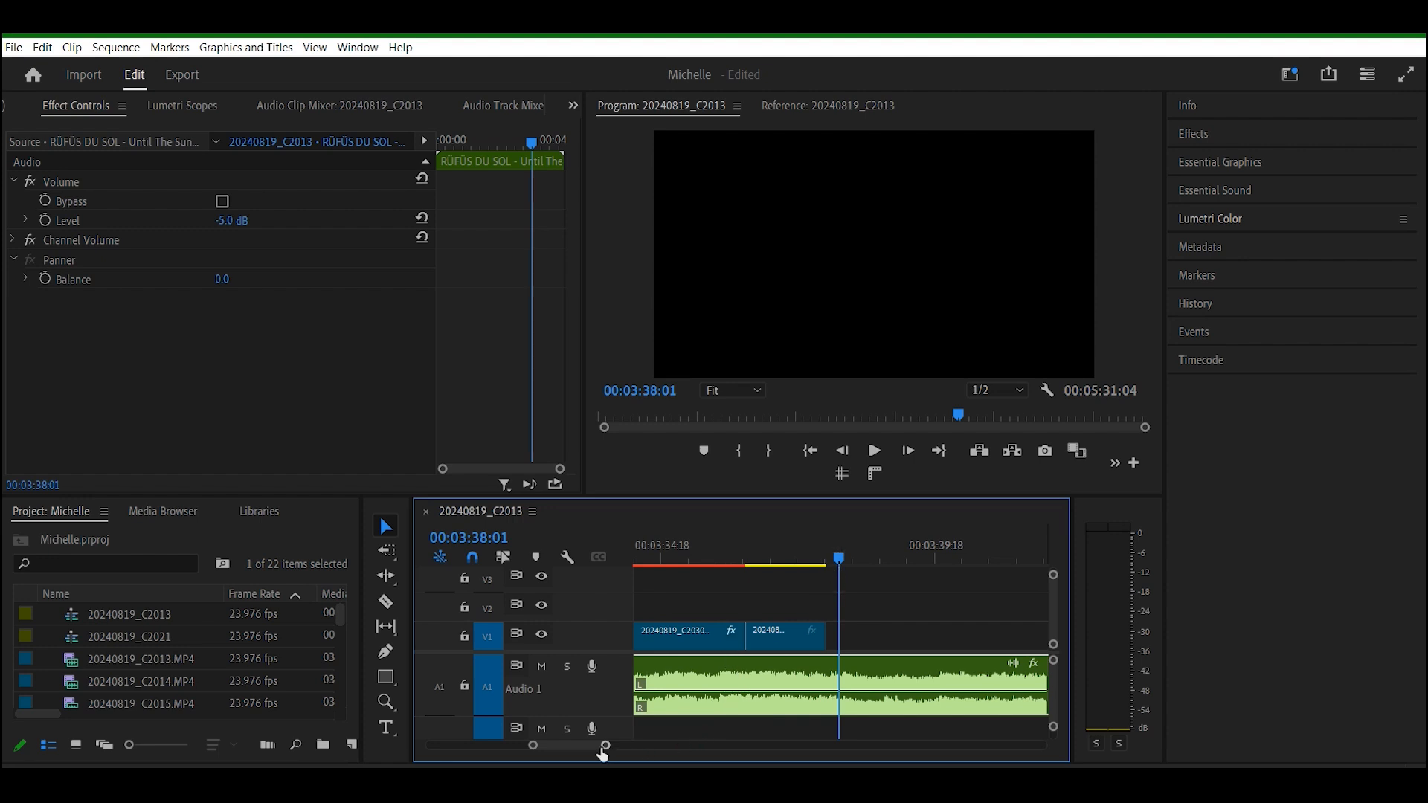
# Step: Move the 20240819_C2029 clip from V2 down to V1 and slightly earlier, and listen to the music after the C2030 shot
pyautogui.moveTo(605, 746); pyautogui.dragTo(702, 746)
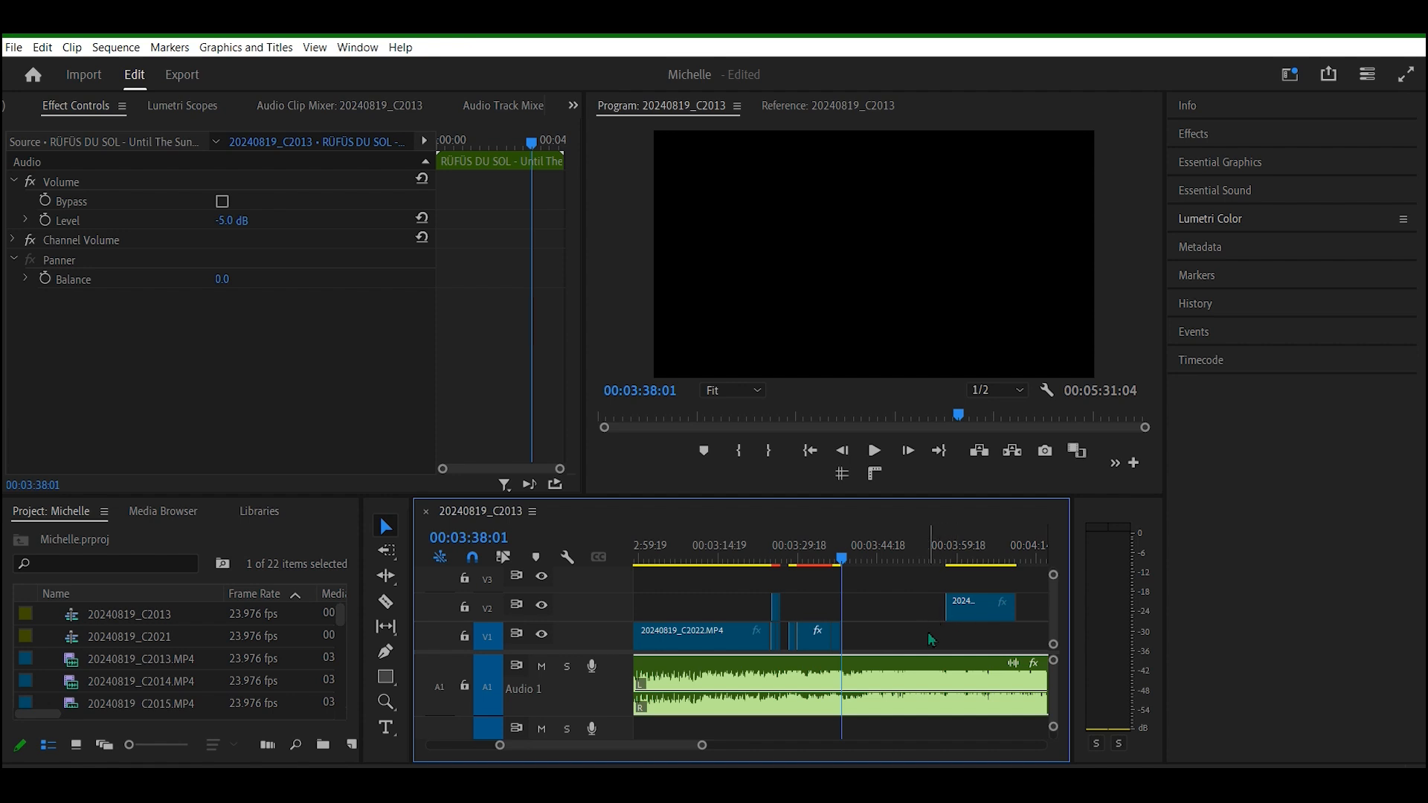
pyautogui.moveTo(976, 608); pyautogui.dragTo(934, 632)
pyautogui.moveTo(845, 560)
pyautogui.mouseDown()
pyautogui.moveTo(902, 570)
pyautogui.moveTo(842, 570)
pyautogui.mouseUp()
pyautogui.press('space')
pyautogui.moveTo(699, 750); pyautogui.dragTo(667, 749)
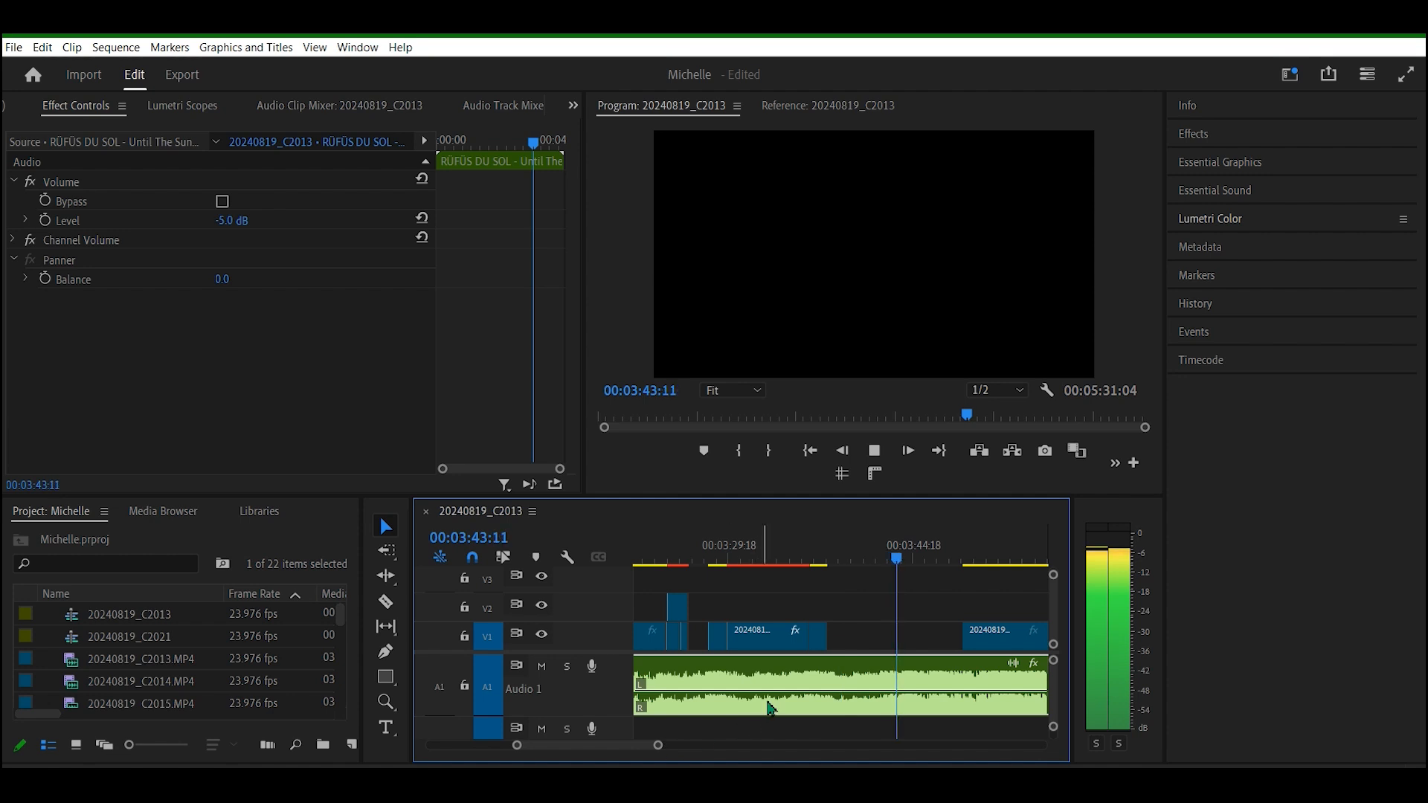
pyautogui.press('space')
# Step: Play the music from 00:03:37:00, then move the 20240819_C2029 clip earlier on V1 to start at about 00:03:41
pyautogui.moveTo(907, 558); pyautogui.dragTo(820, 573)
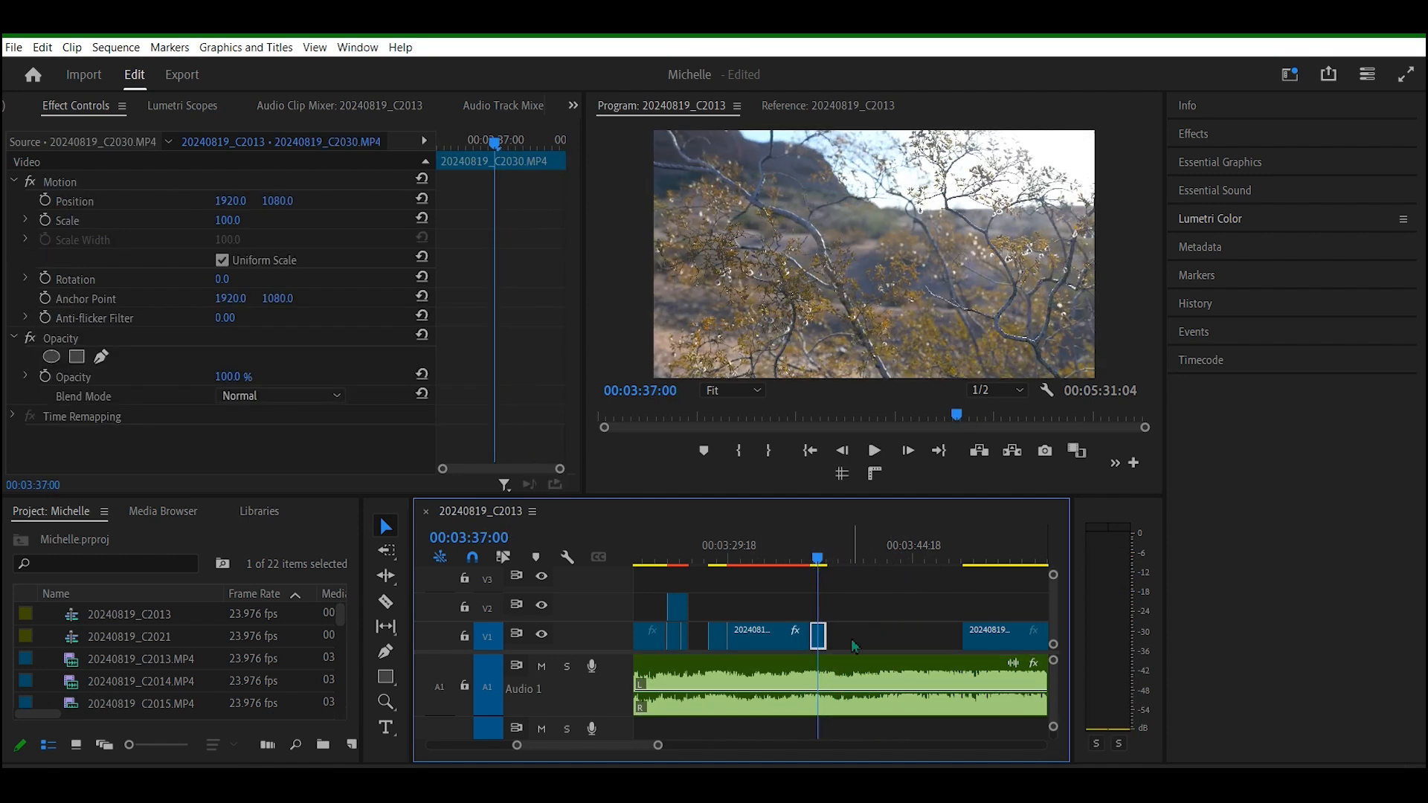
pyautogui.press('space')
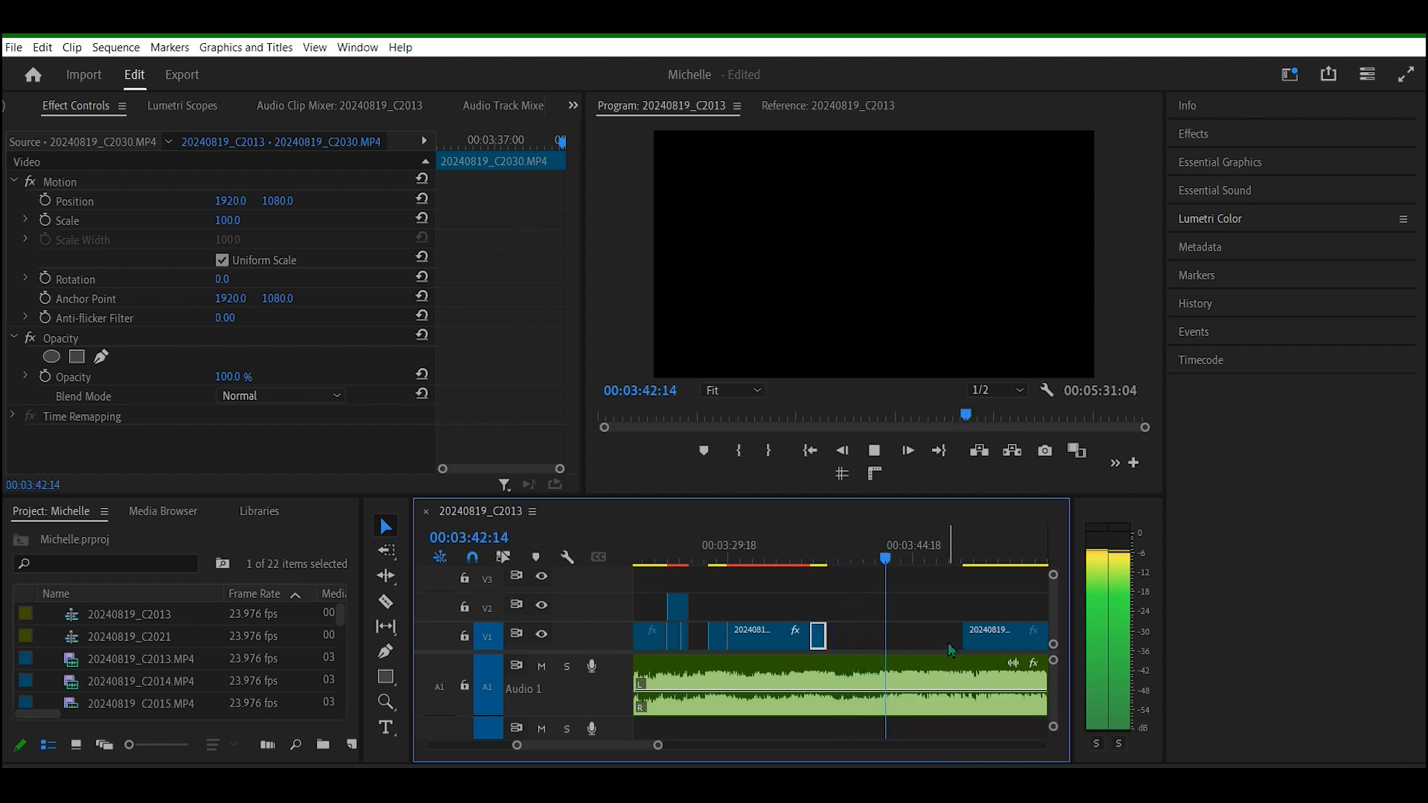
pyautogui.press('space')
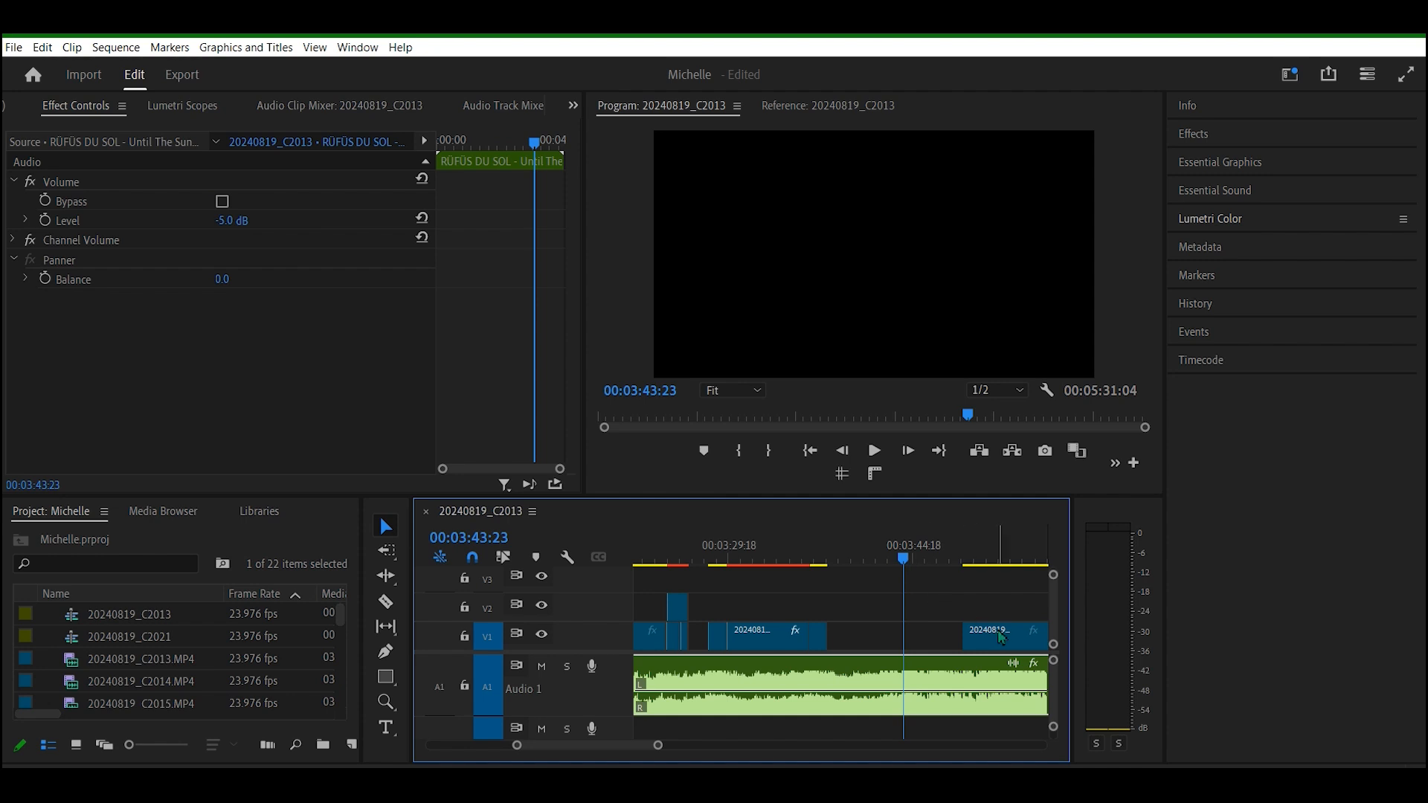
pyautogui.moveTo(1000, 638); pyautogui.dragTo(917, 638)
pyautogui.click(860, 560)
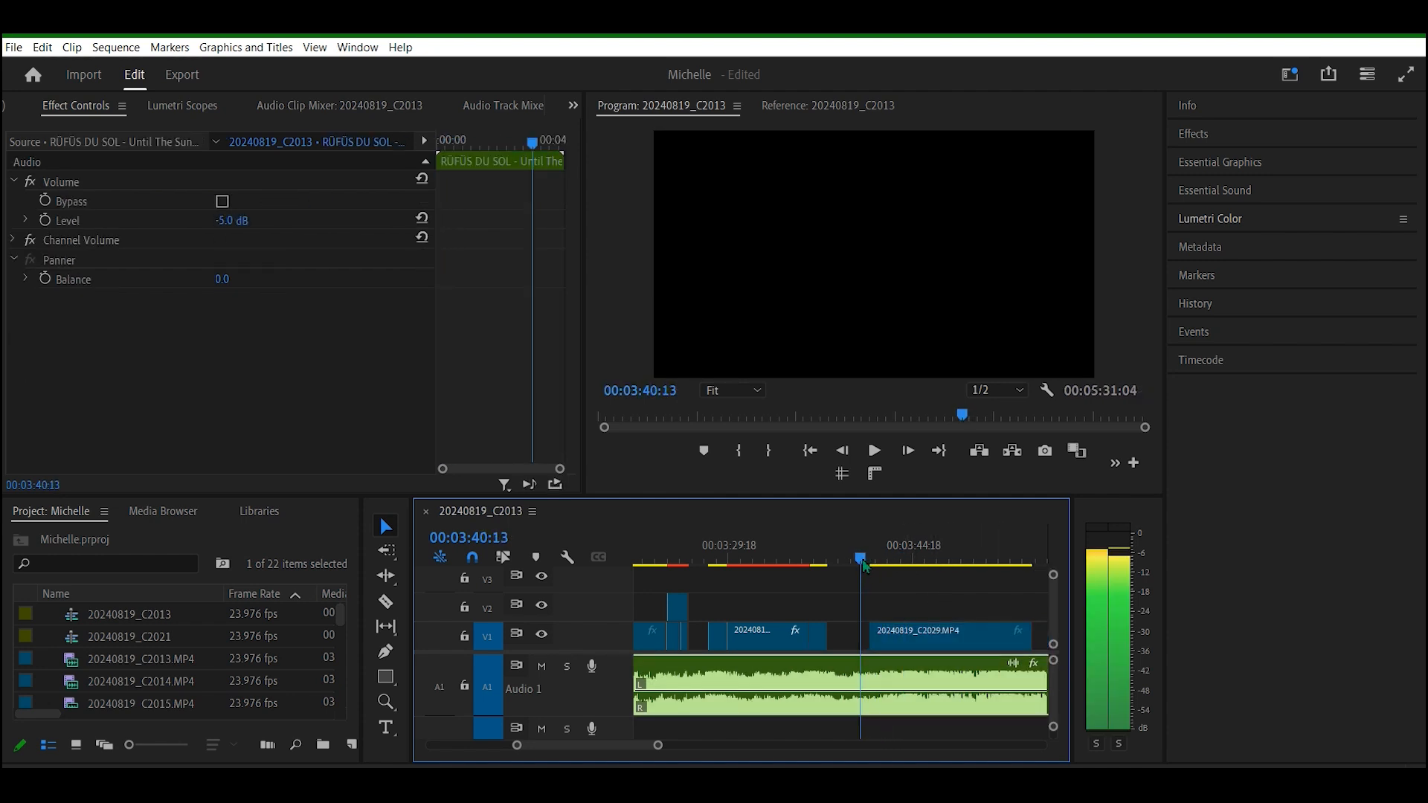
# Step: Play from 00:03:38:07 across the gap into the 20240819_C2029 clip and select that clip
pyautogui.moveTo(659, 745)
pyautogui.mouseDown()
pyautogui.moveTo(796, 741)
pyautogui.moveTo(648, 738)
pyautogui.mouseUp()
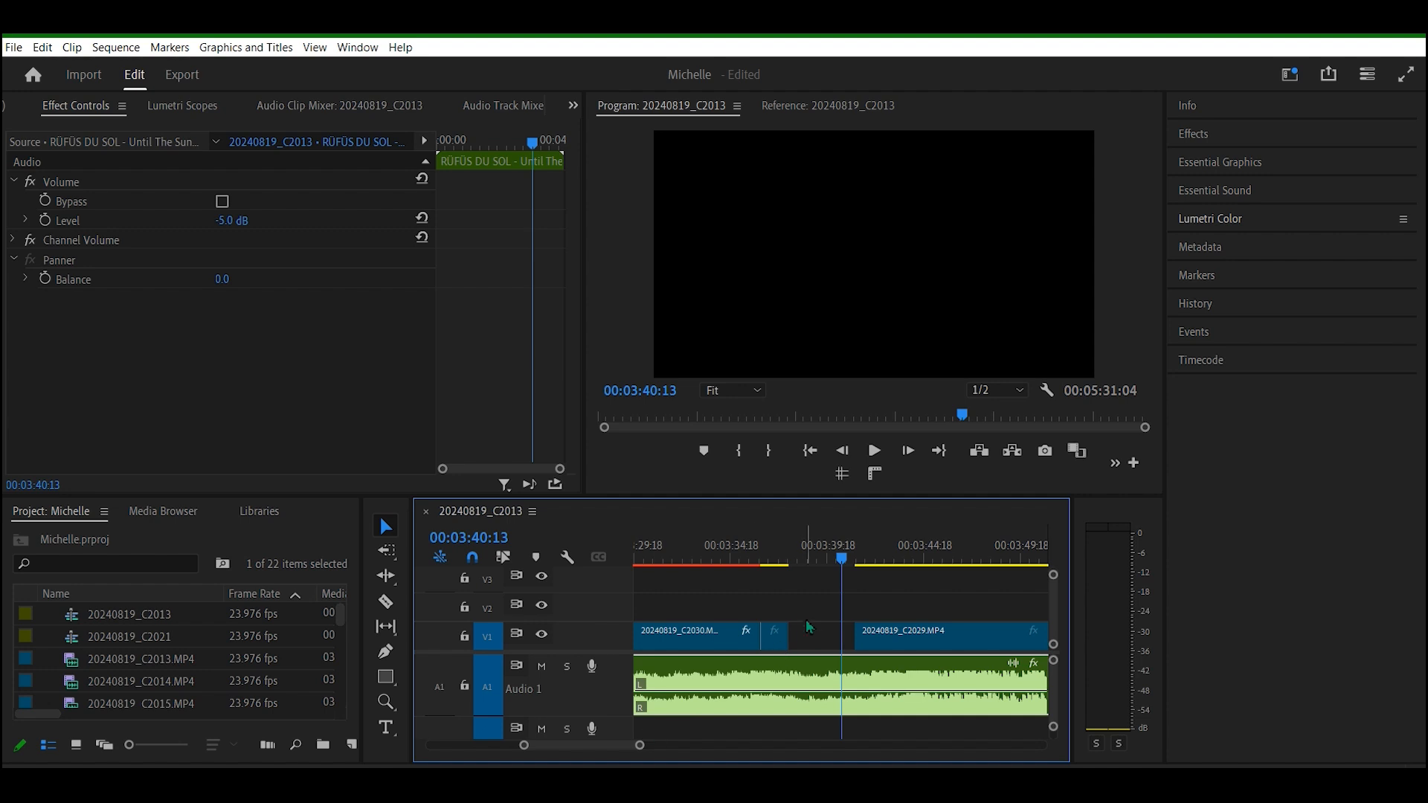
pyautogui.moveTo(842, 560); pyautogui.dragTo(798, 565)
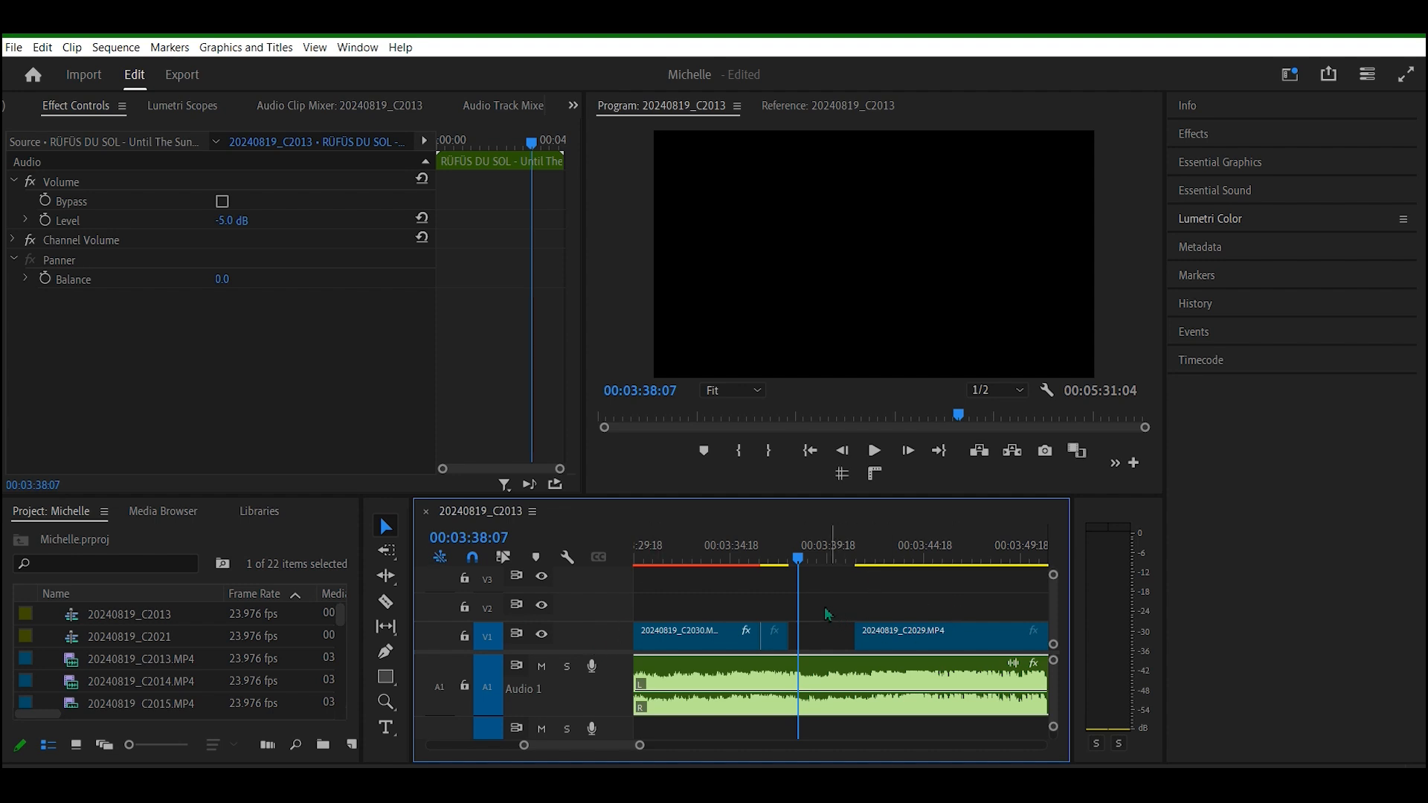
pyautogui.press('space')
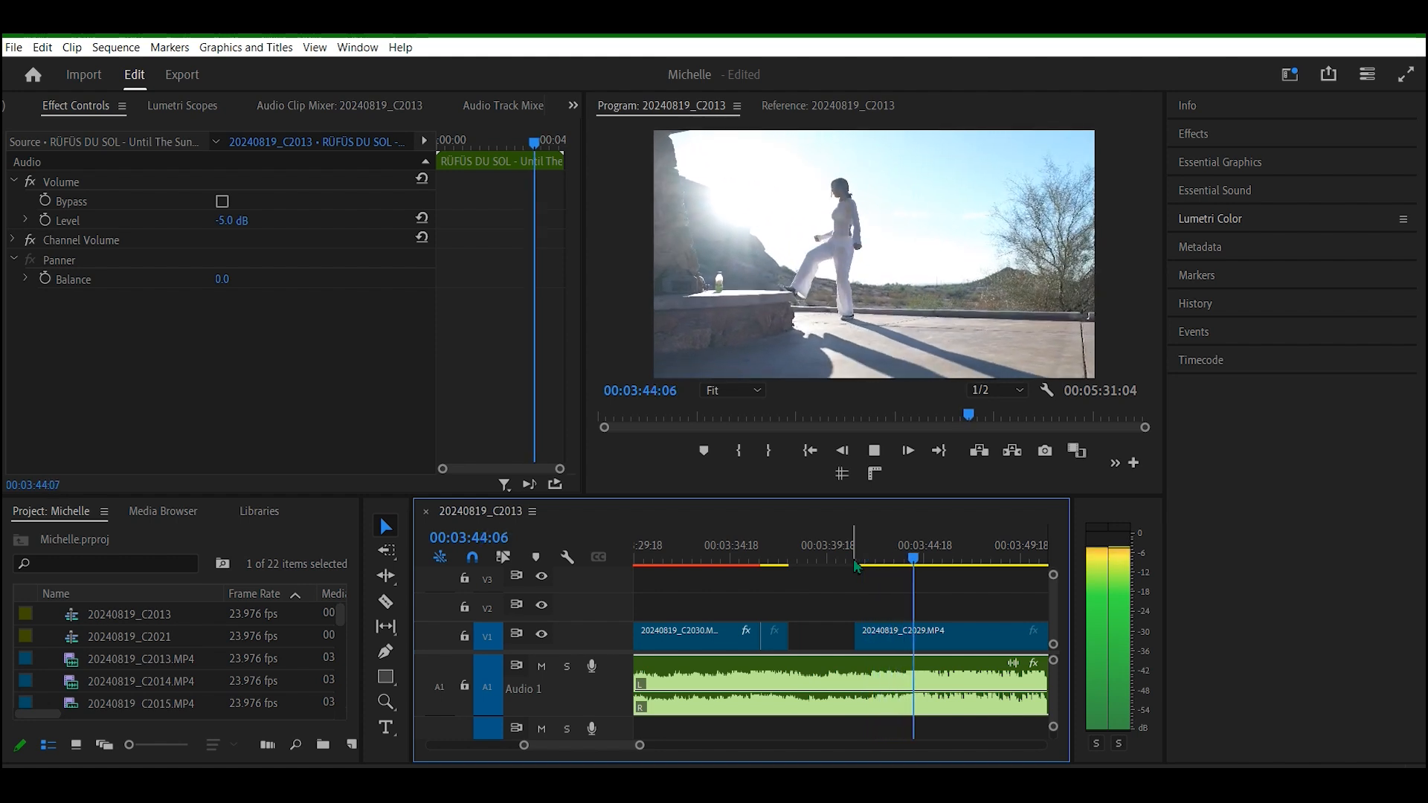
pyautogui.click(881, 636)
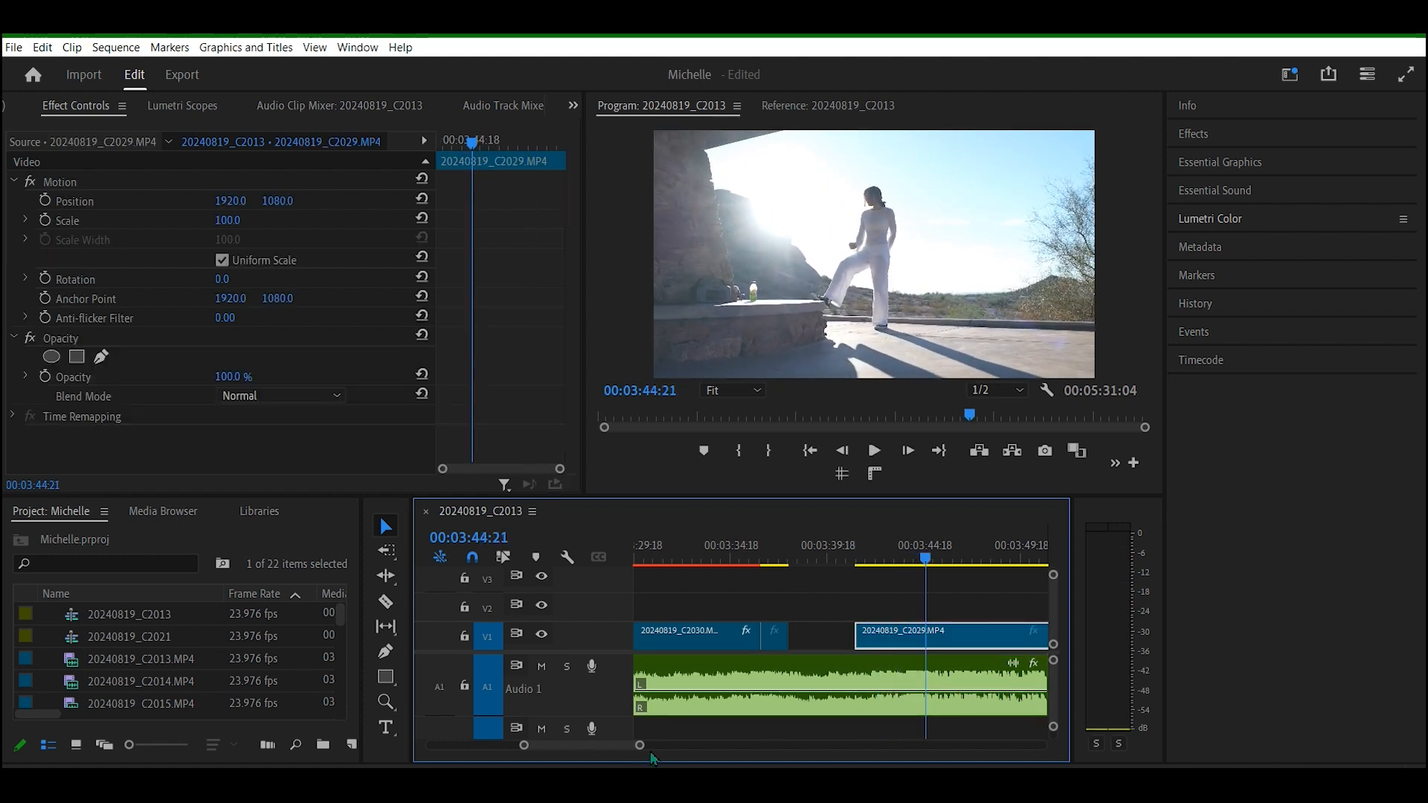
# Step: Check the later V2 clip around 00:04:29:02, then scrub back and forth through 20240819_C2029 to examine the subject's movement and the sun's position
pyautogui.moveTo(644, 751); pyautogui.dragTo(752, 749)
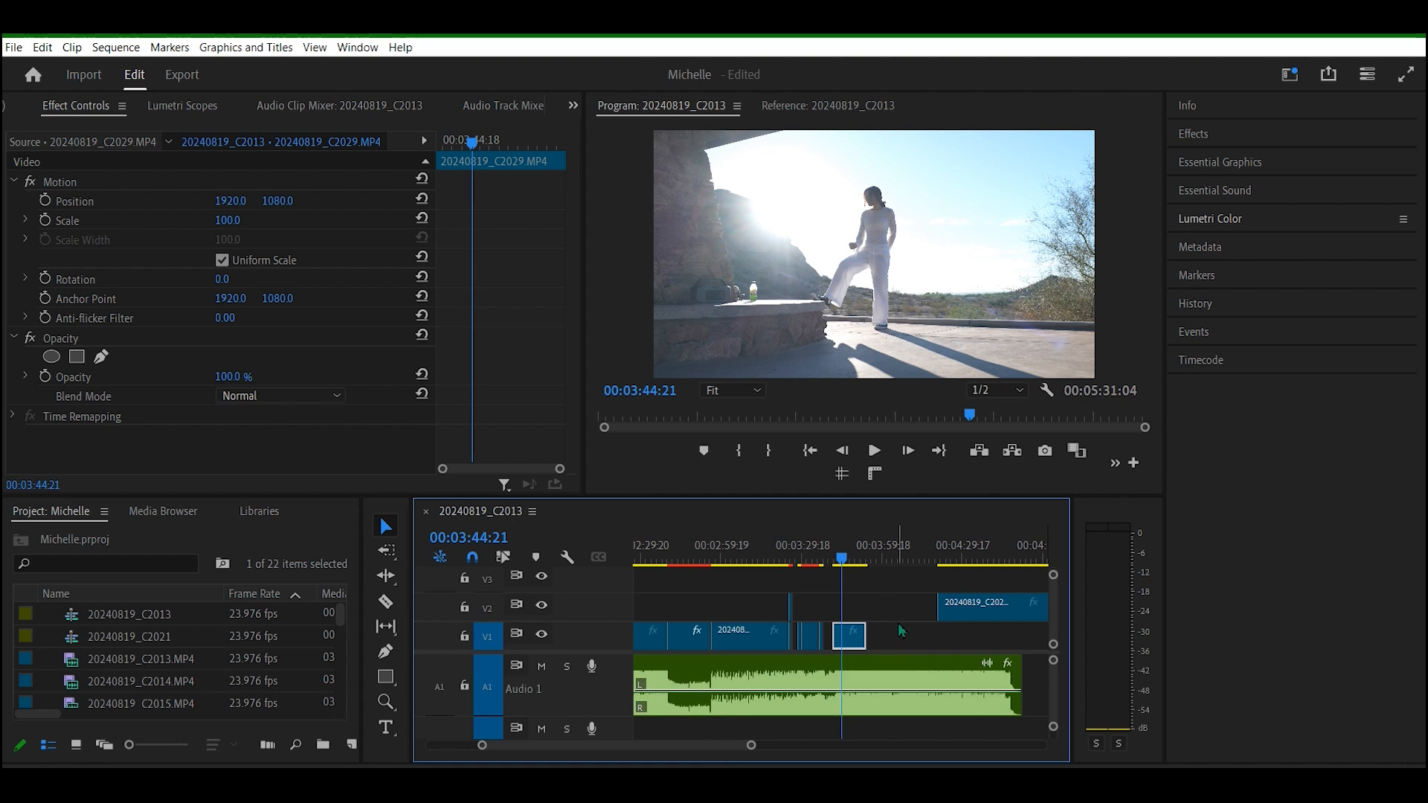
pyautogui.click(973, 559)
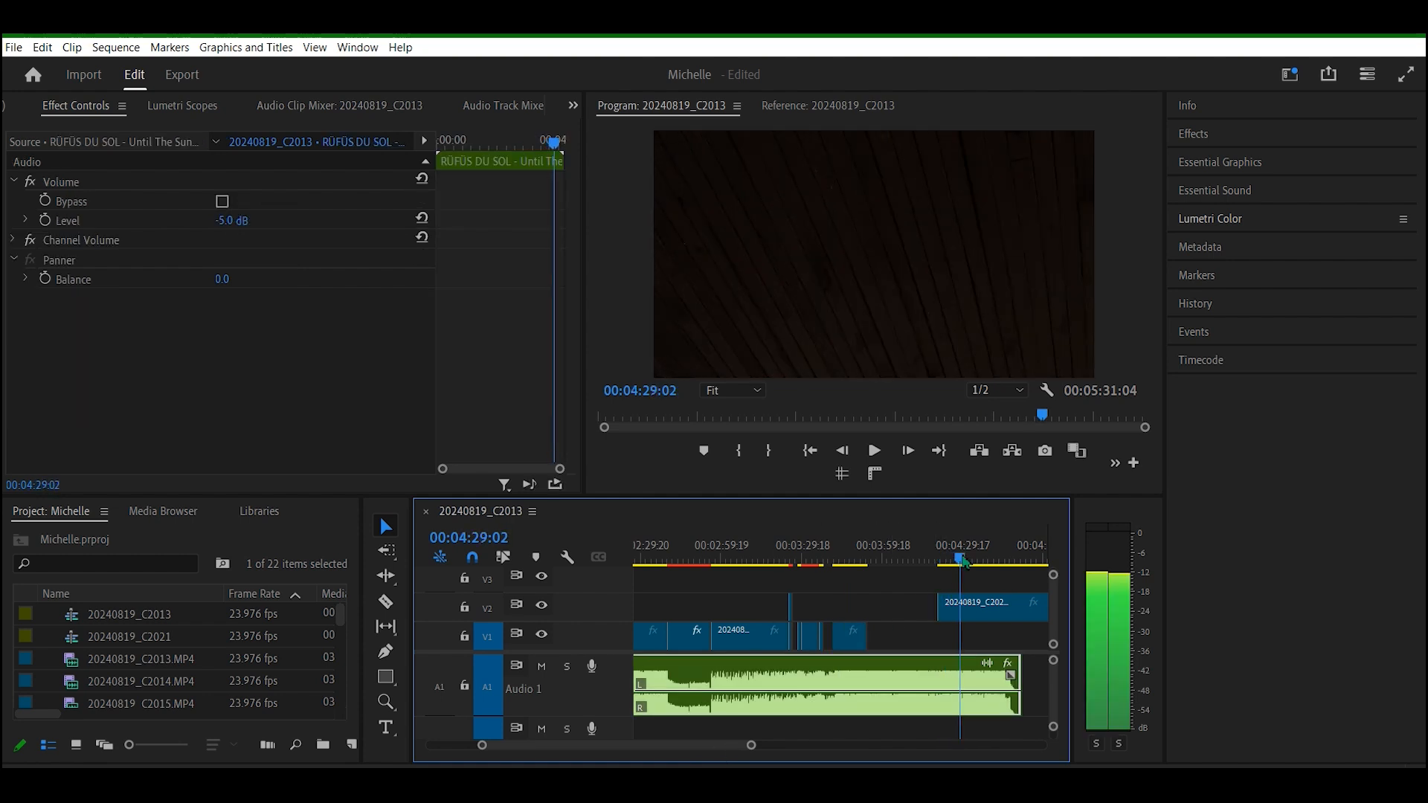
pyautogui.moveTo(977, 563); pyautogui.dragTo(861, 568)
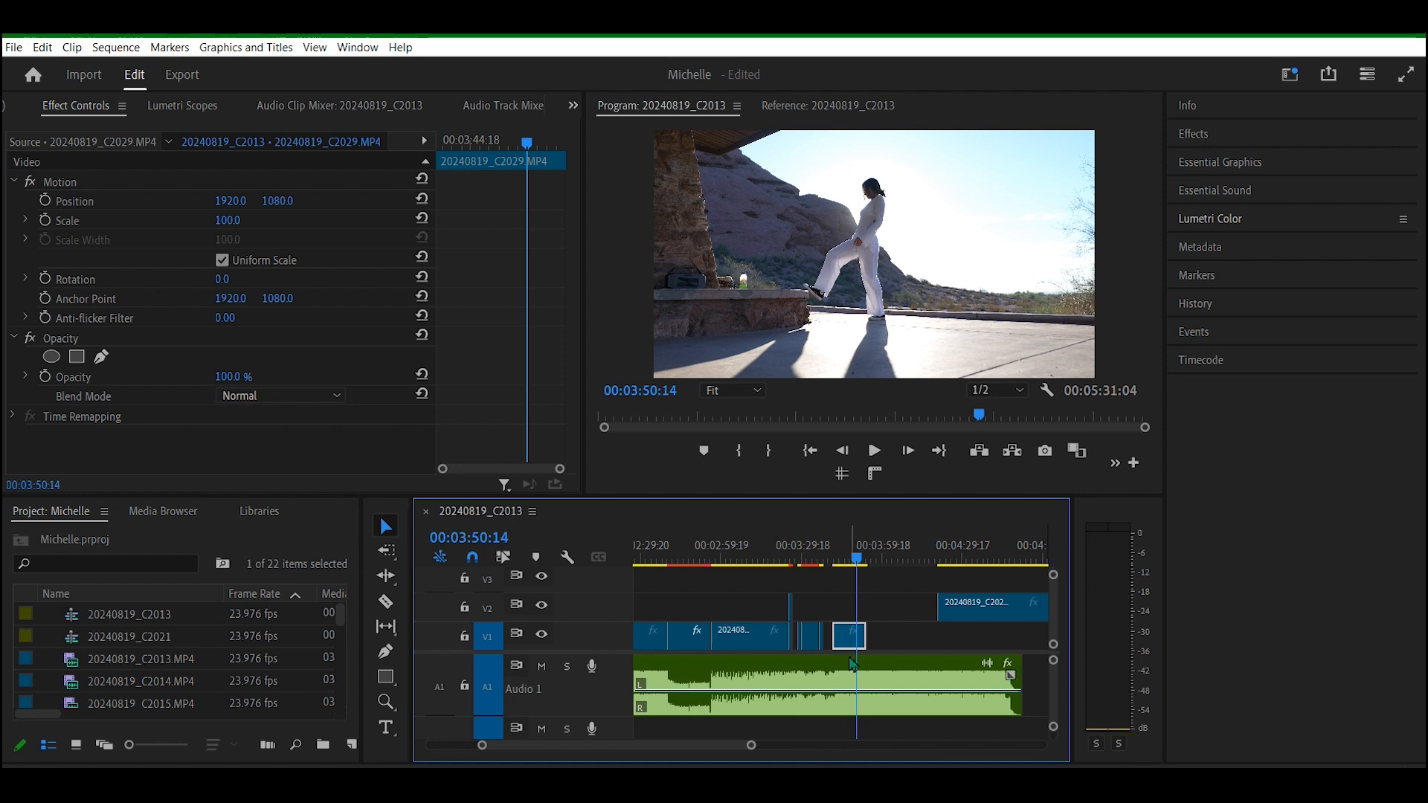
pyautogui.click(853, 559)
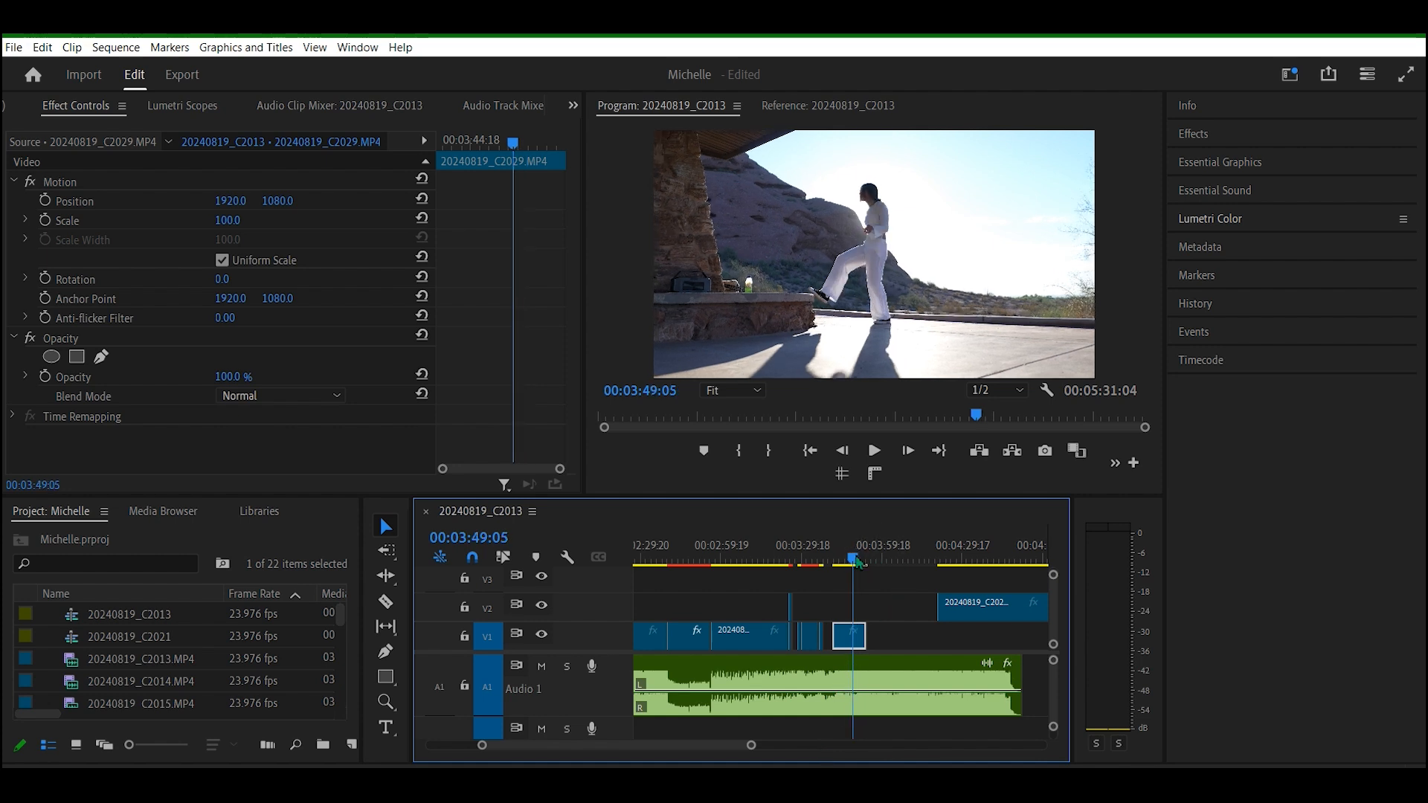
pyautogui.click(855, 560)
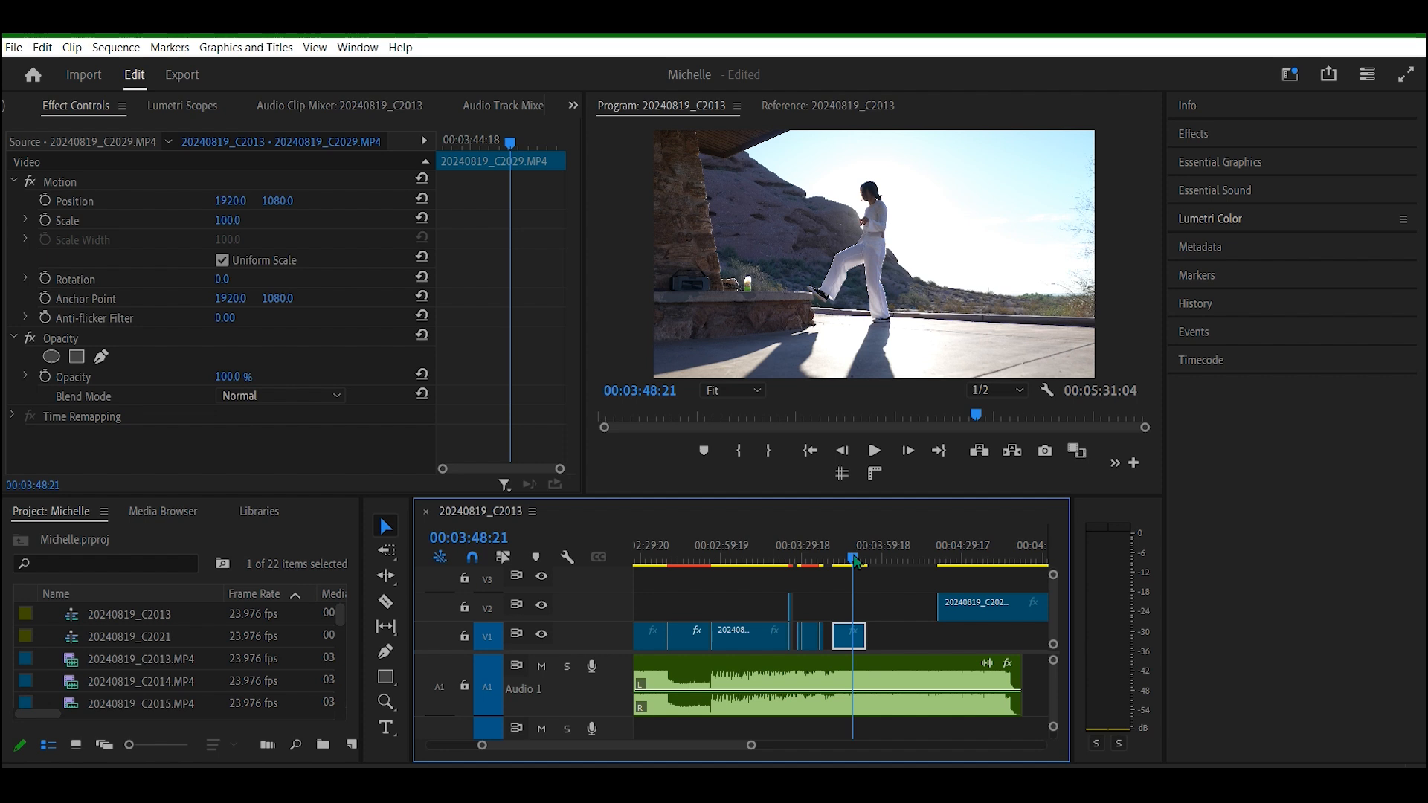
pyautogui.moveTo(855, 563); pyautogui.dragTo(842, 563)
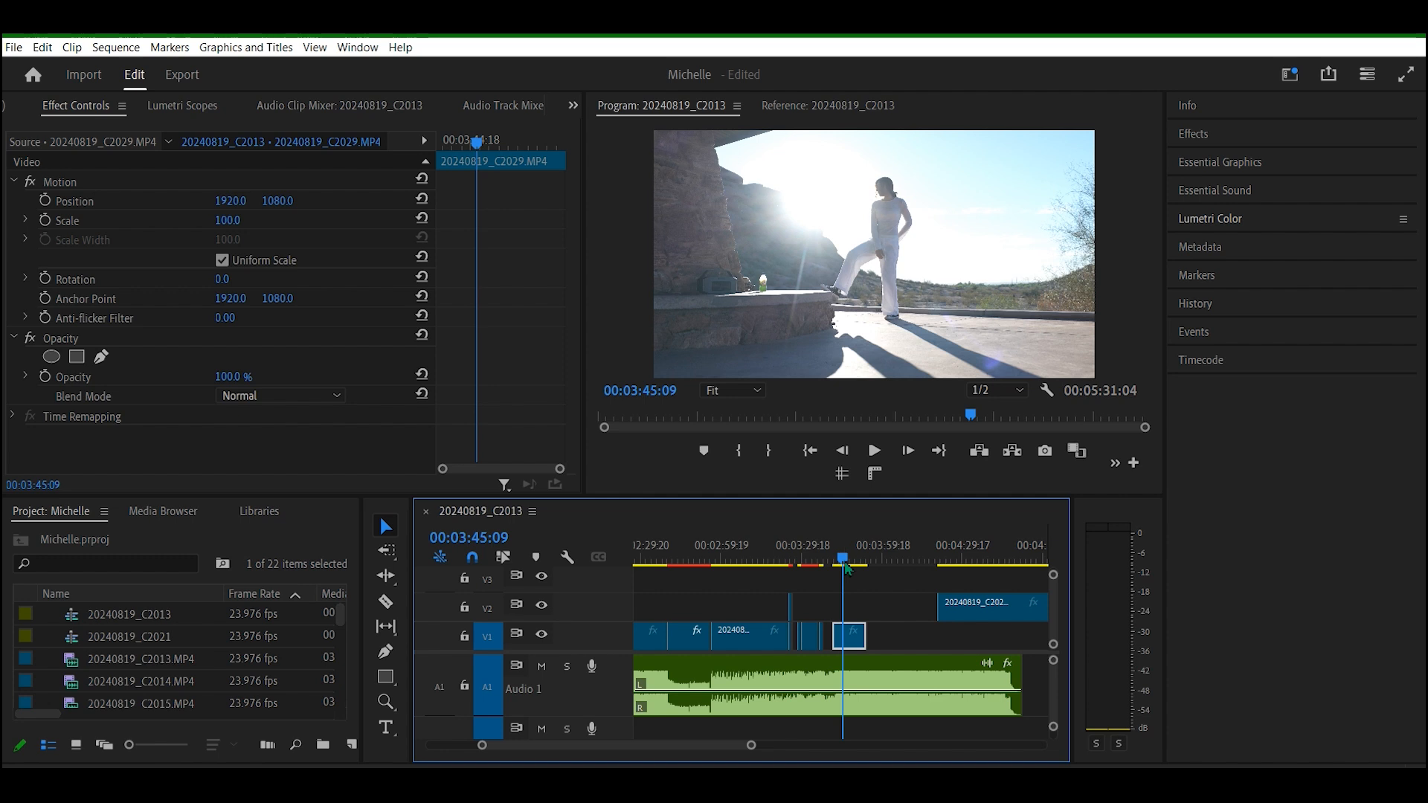
pyautogui.moveTo(846, 569)
pyautogui.mouseDown()
pyautogui.moveTo(800, 569)
pyautogui.moveTo(839, 573)
pyautogui.mouseUp()
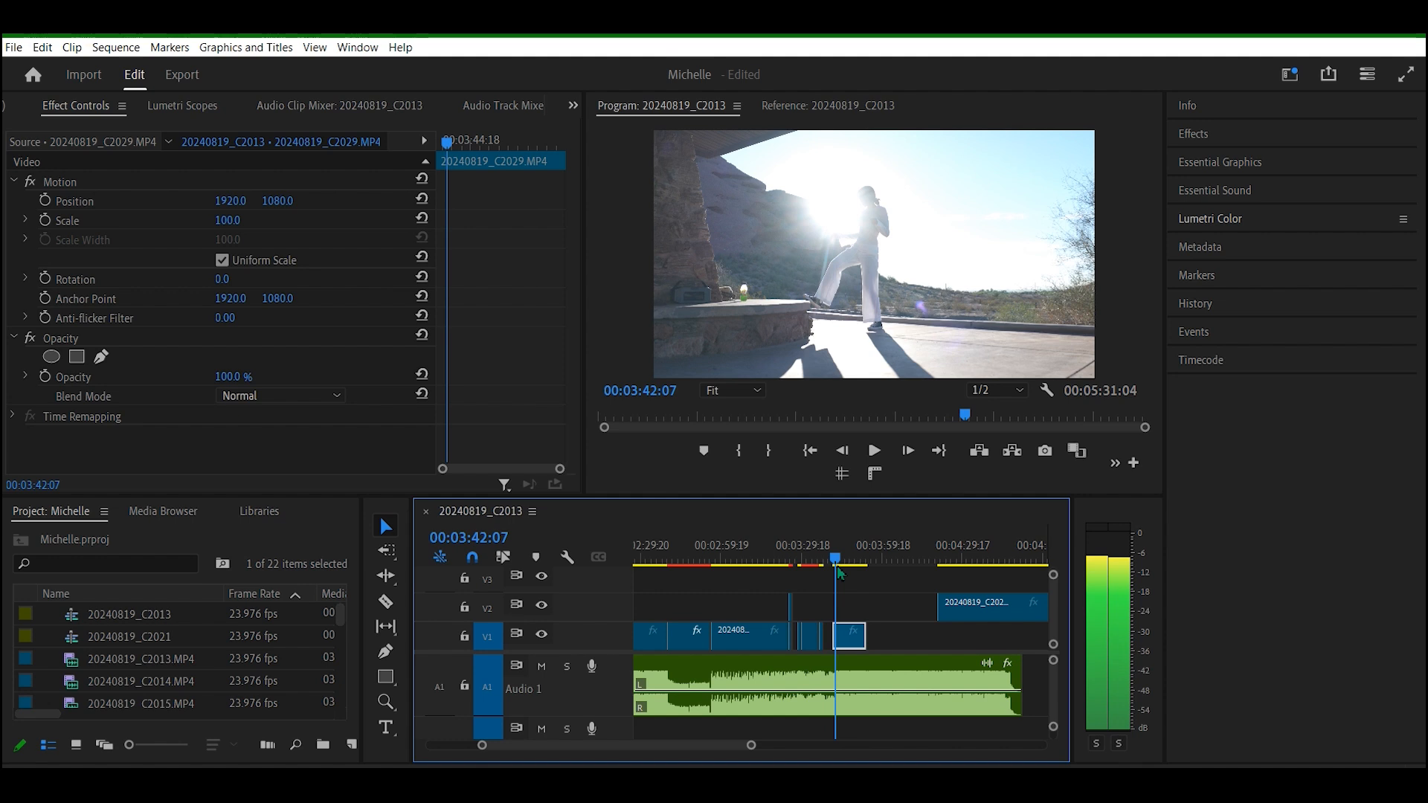
pyautogui.moveTo(837, 570); pyautogui.dragTo(838, 569)
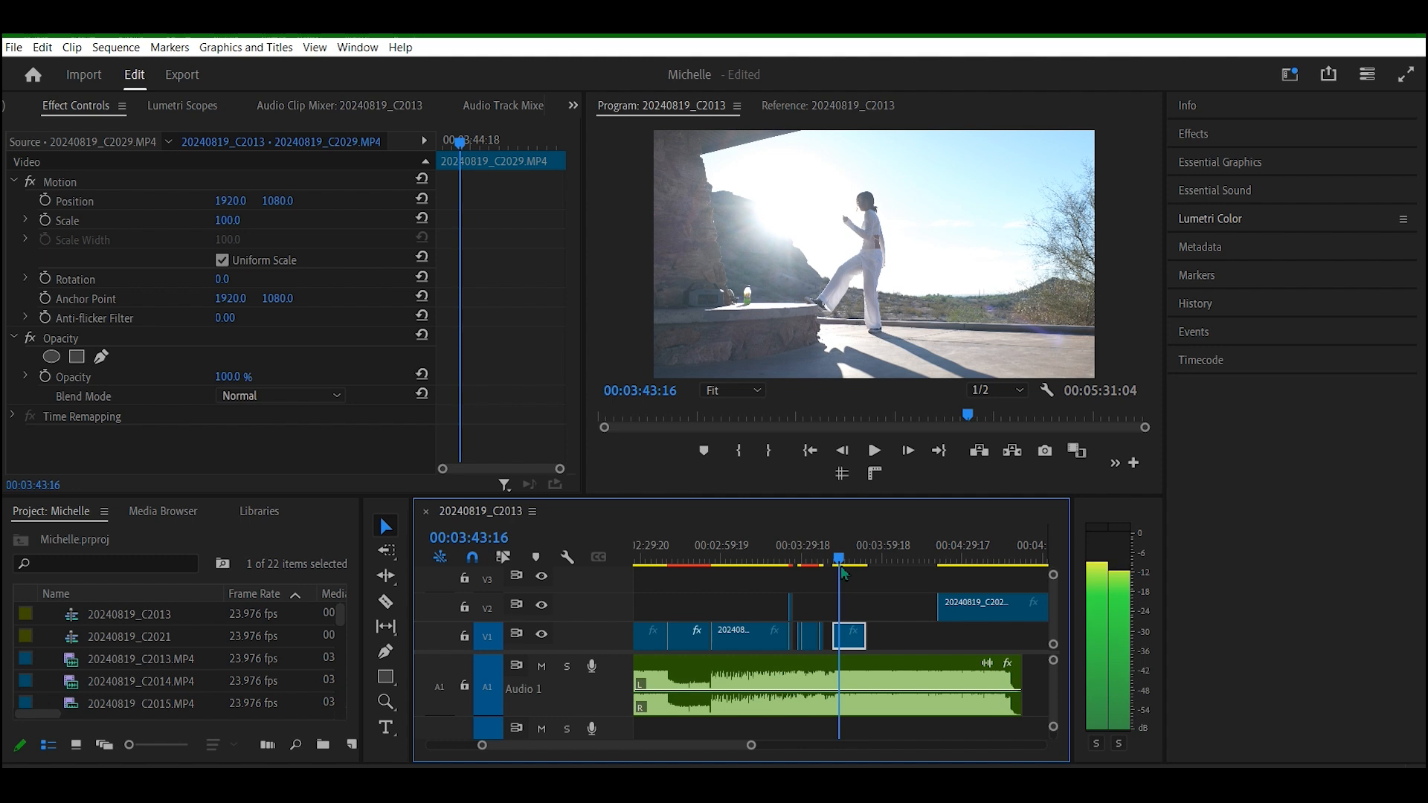
pyautogui.moveTo(845, 560); pyautogui.dragTo(862, 561)
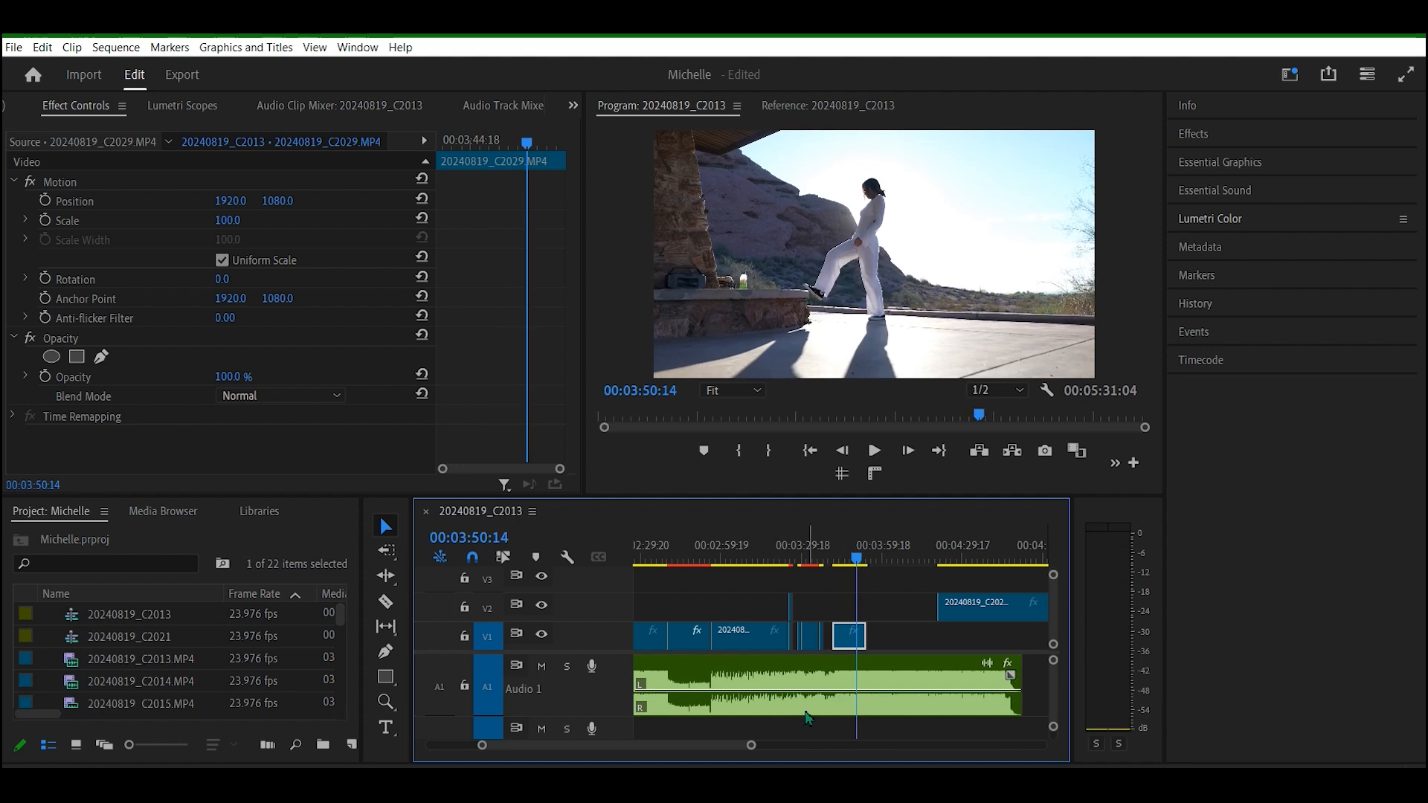
# Step: Move the 20240819_C2029 clip closer to the C2030 shot on V1, starting at about 00:03:38:08 after a short black gap
pyautogui.moveTo(752, 746); pyautogui.dragTo(685, 739)
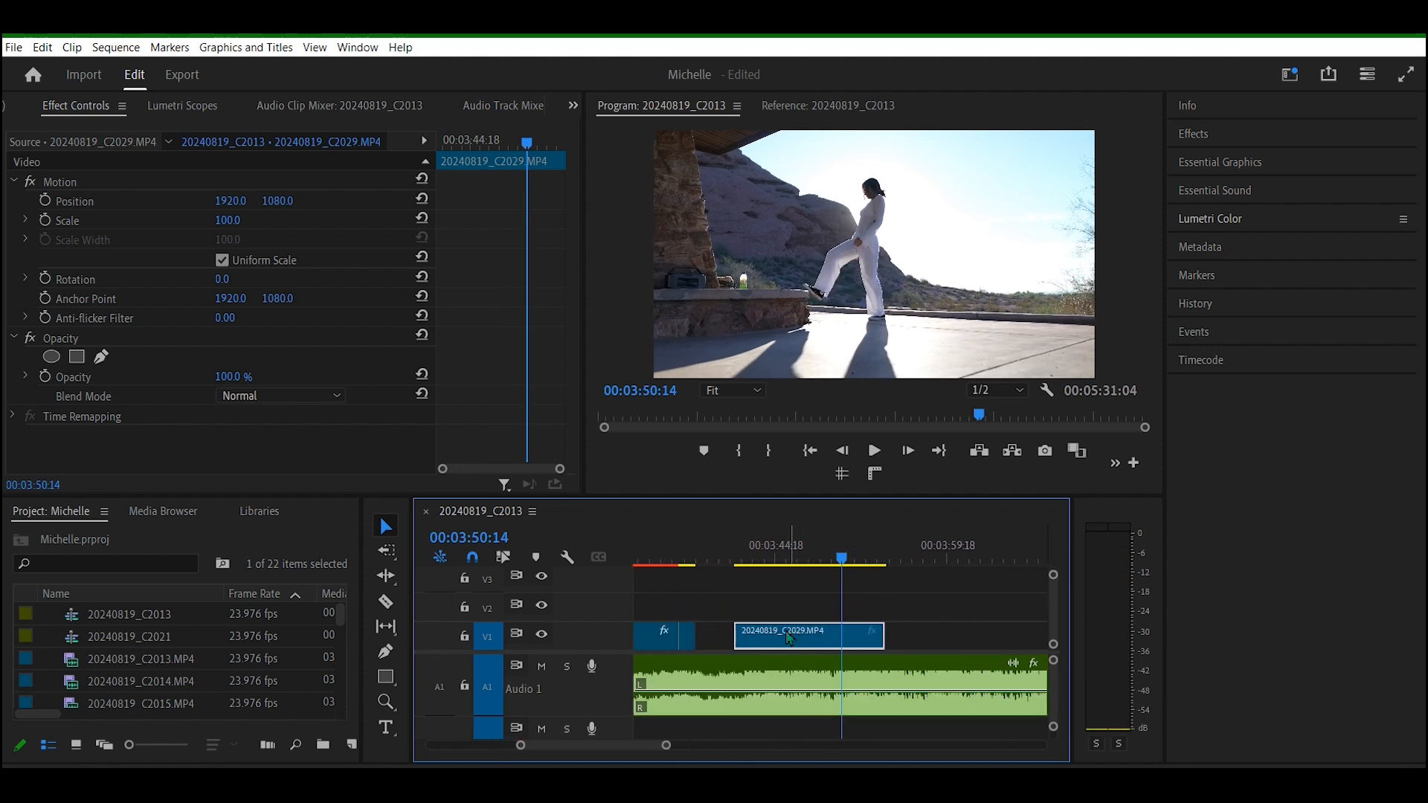
pyautogui.moveTo(789, 637); pyautogui.dragTo(769, 638)
pyautogui.click(691, 563)
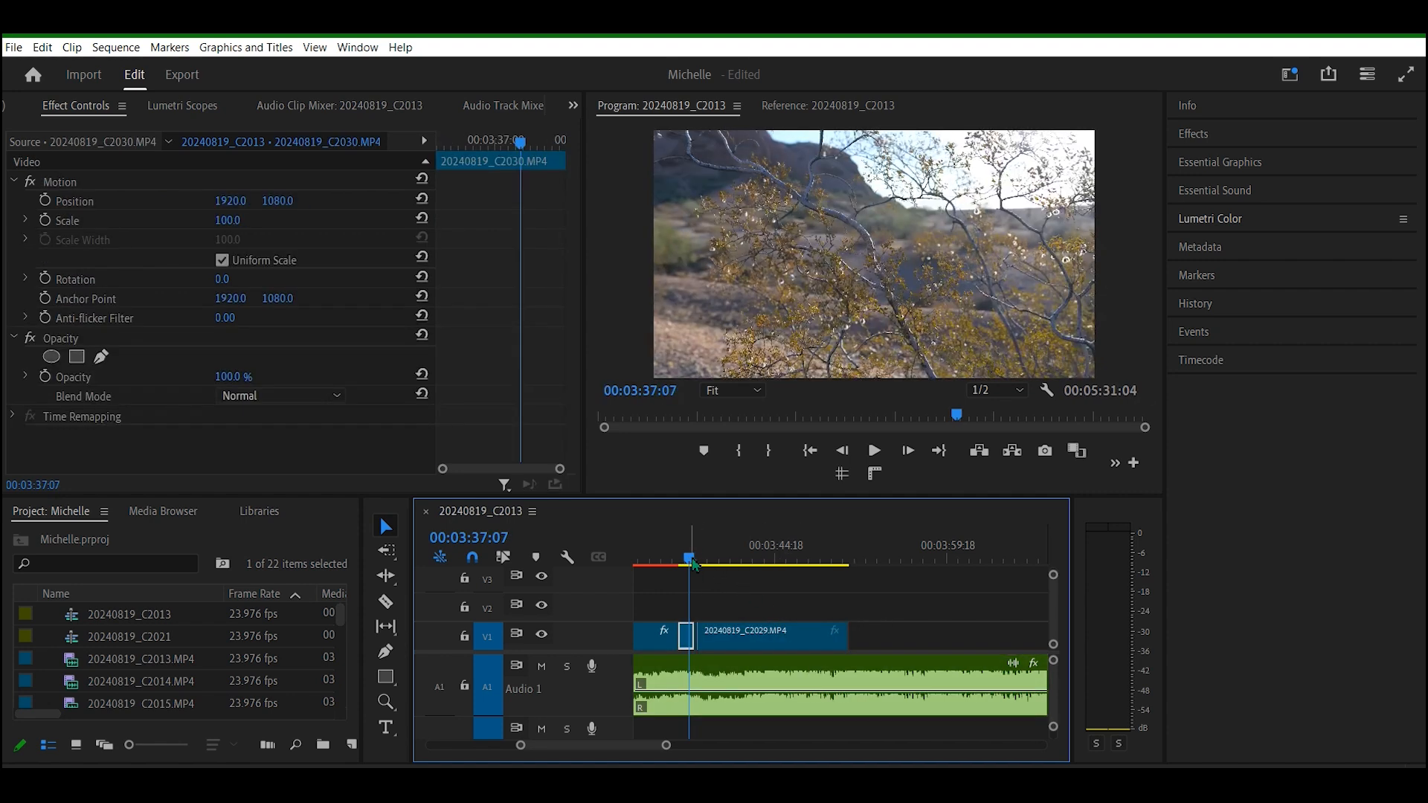
pyautogui.press('Down')
pyautogui.moveTo(668, 750); pyautogui.dragTo(616, 740)
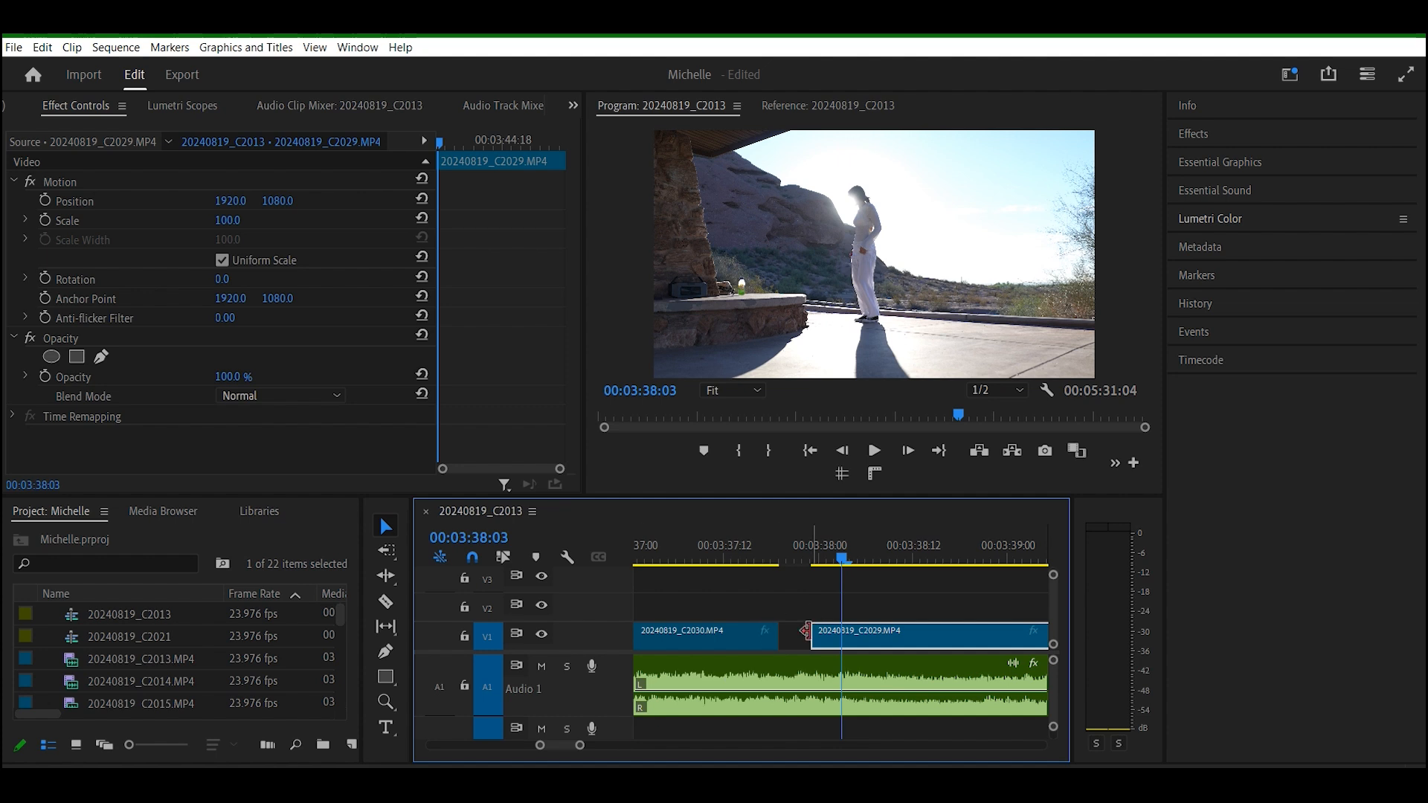
pyautogui.moveTo(876, 649); pyautogui.dragTo(947, 647)
pyautogui.moveTo(583, 753); pyautogui.dragTo(624, 751)
# Step: Play across the short gap between C2030 and 20240819_C2029 twice, starting the first pass at 00:03:37:11, and select the C2029 clip
pyautogui.moveTo(842, 561); pyautogui.dragTo(826, 564)
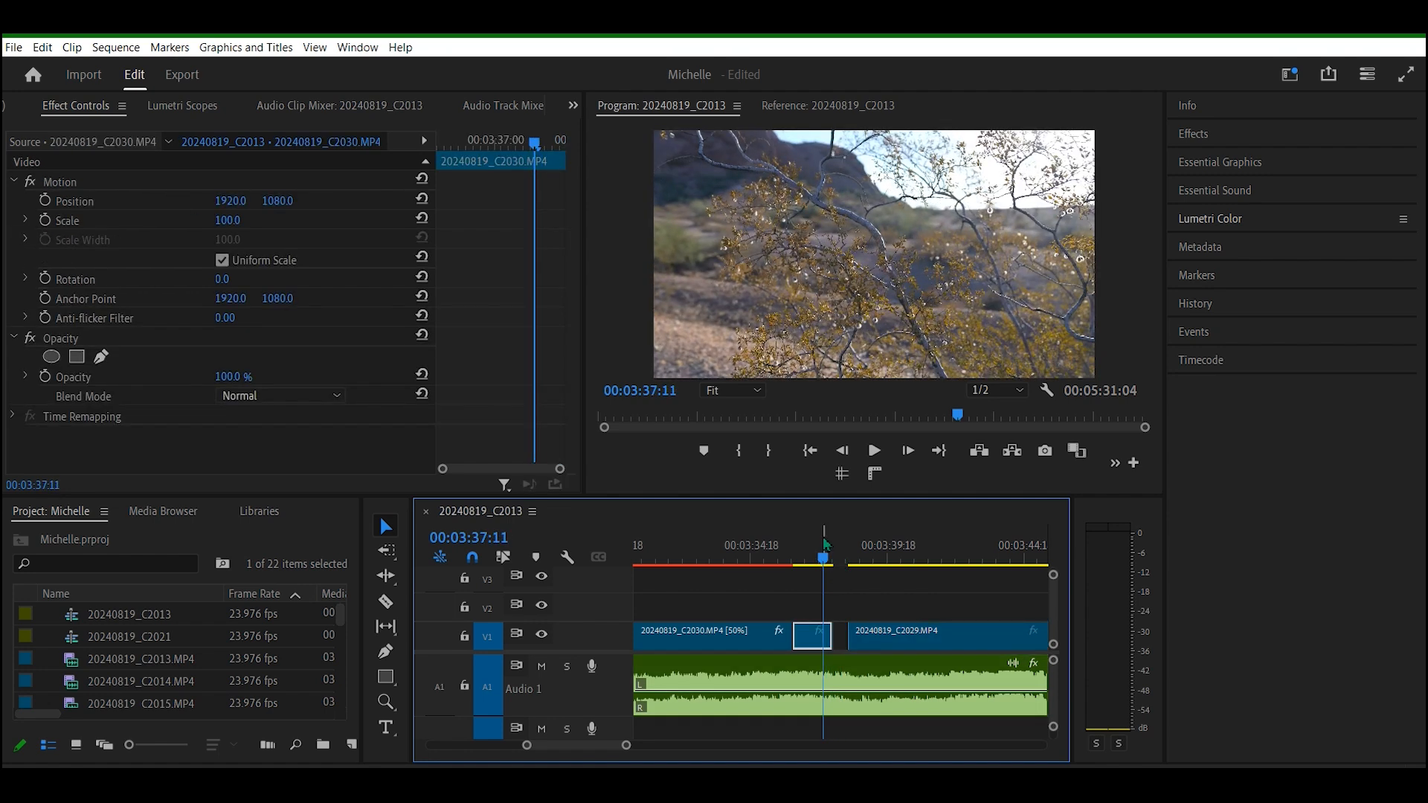
pyautogui.press('space')
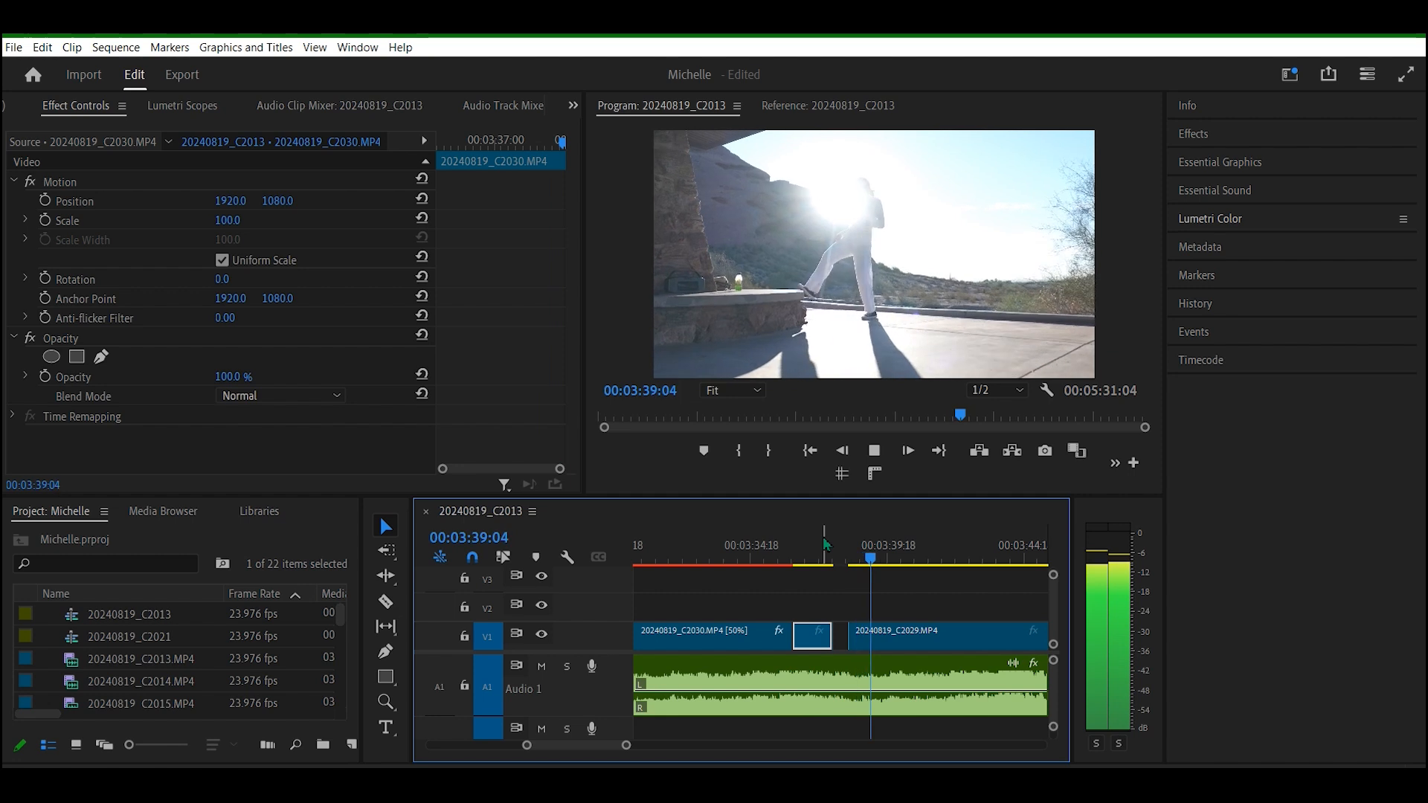
pyautogui.press('space')
pyautogui.moveTo(872, 559); pyautogui.dragTo(836, 556)
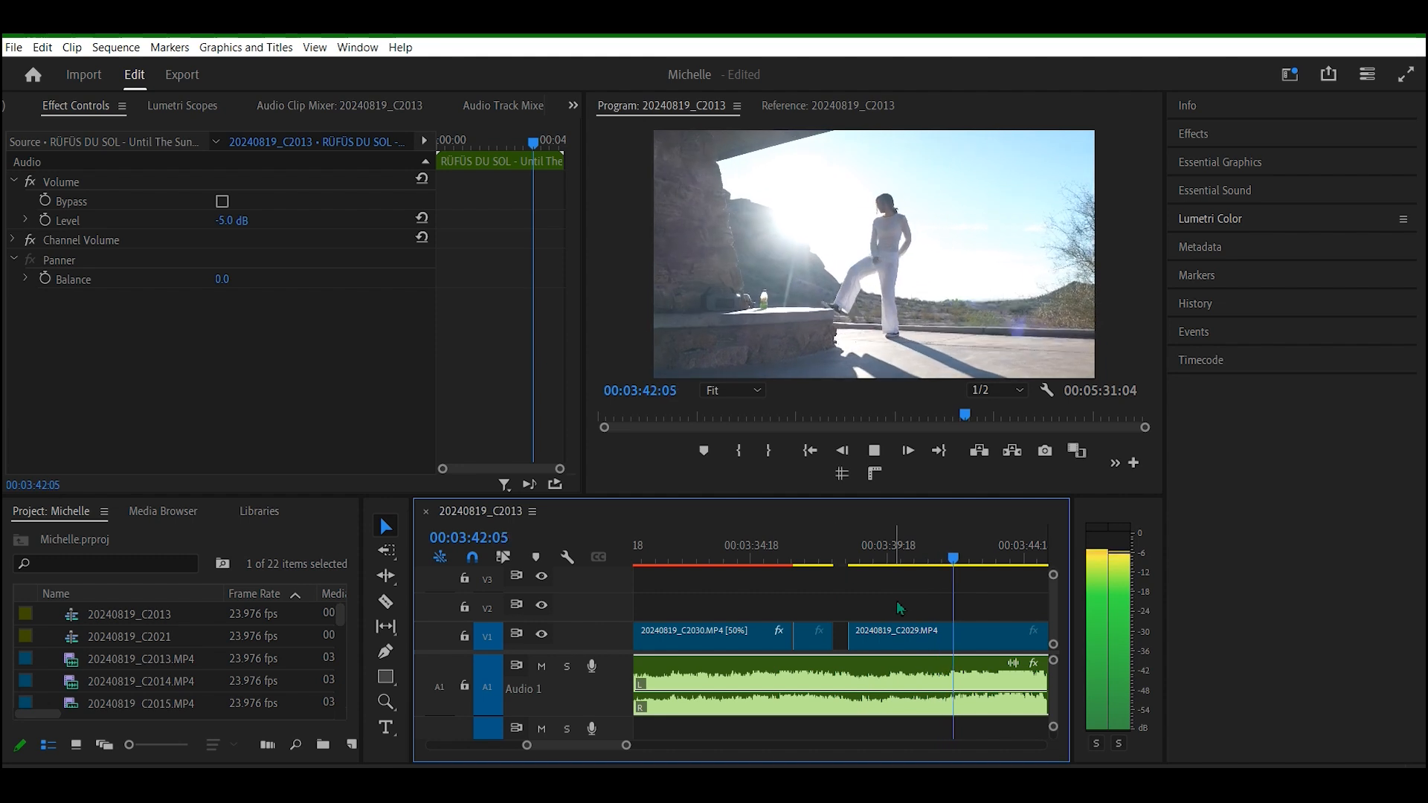
pyautogui.click(921, 626)
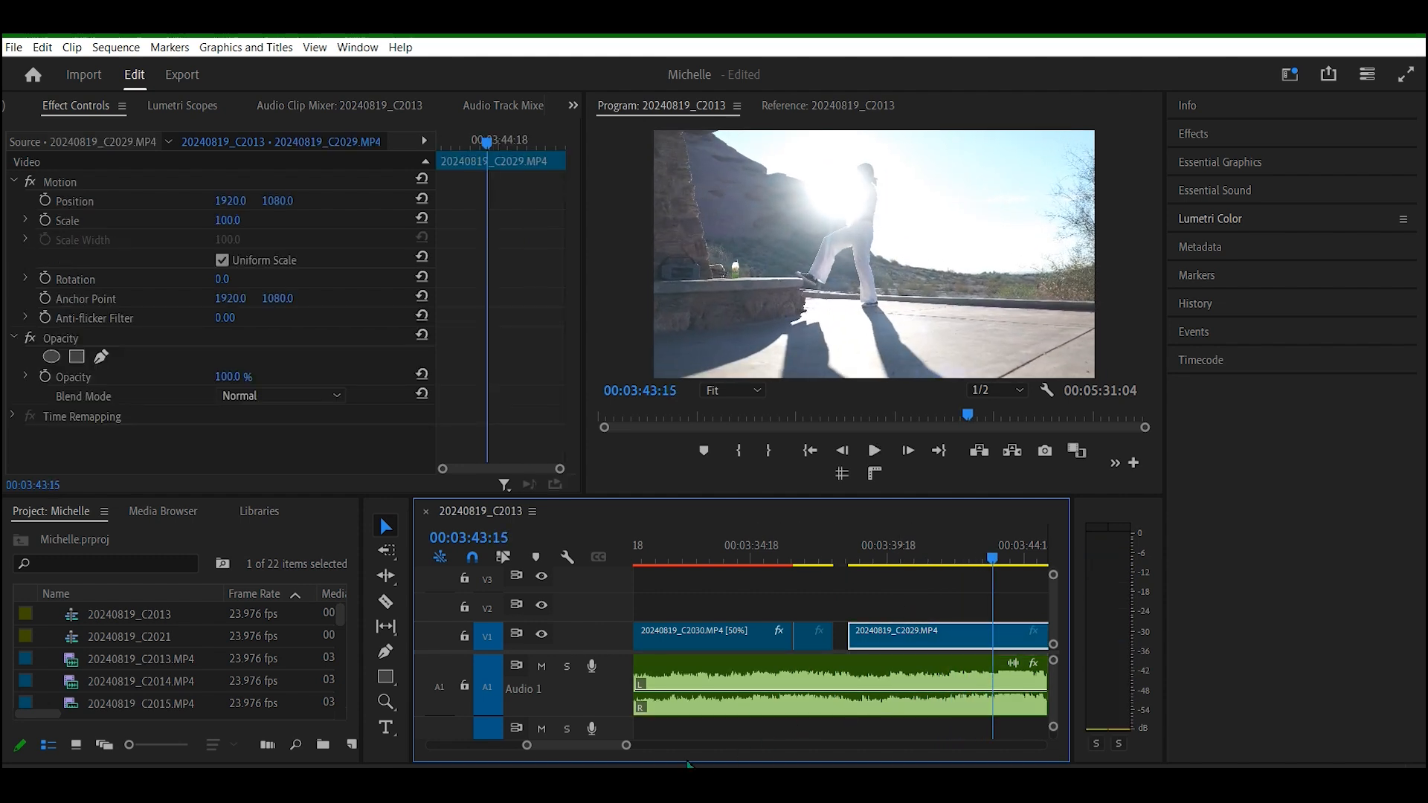
# Step: Trim the end of the 20240819_C2029 clip back to about 00:03:44, then play it from 00:03:38:14
pyautogui.moveTo(624, 747); pyautogui.dragTo(659, 746)
pyautogui.moveTo(842, 559); pyautogui.dragTo(904, 582)
pyautogui.press('space')
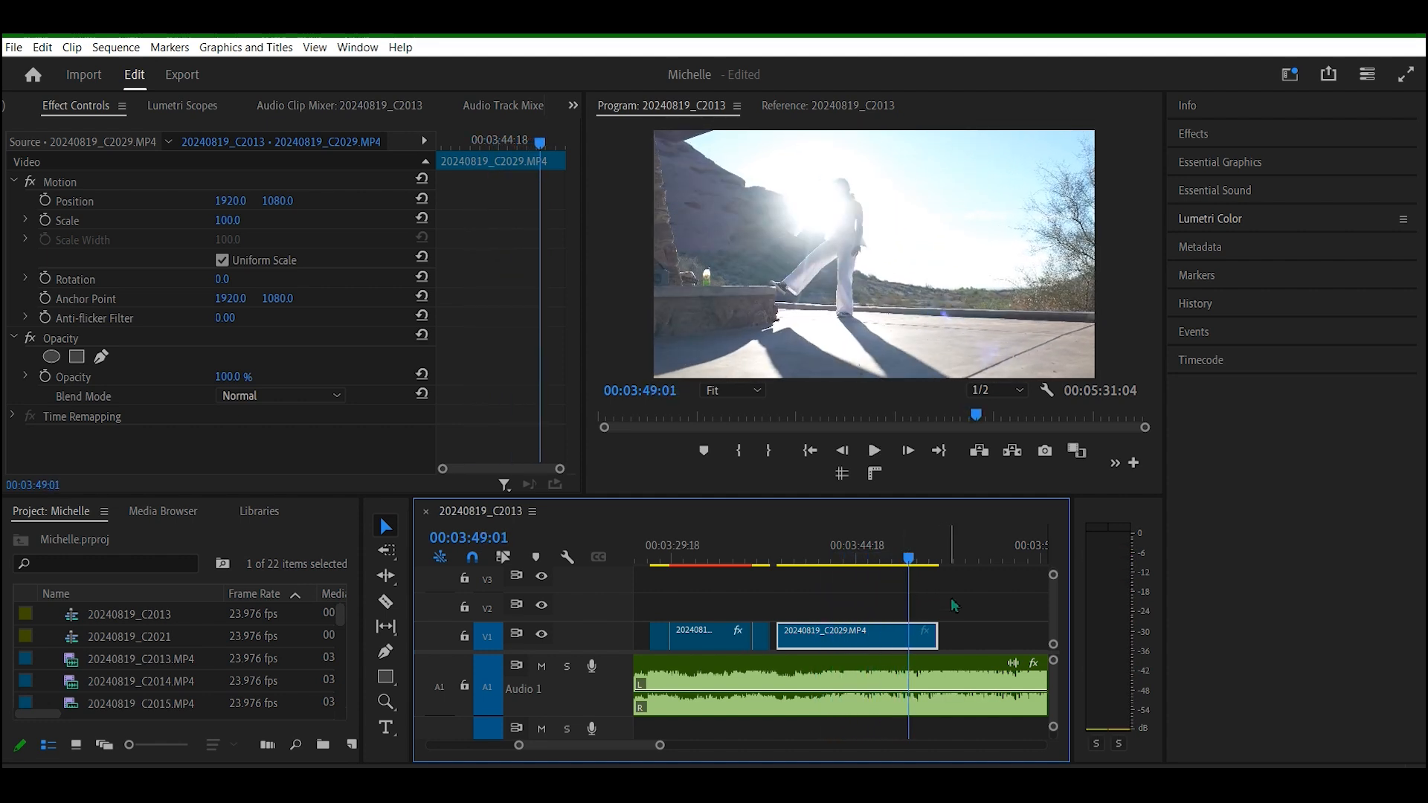
pyautogui.moveTo(932, 641); pyautogui.dragTo(849, 638)
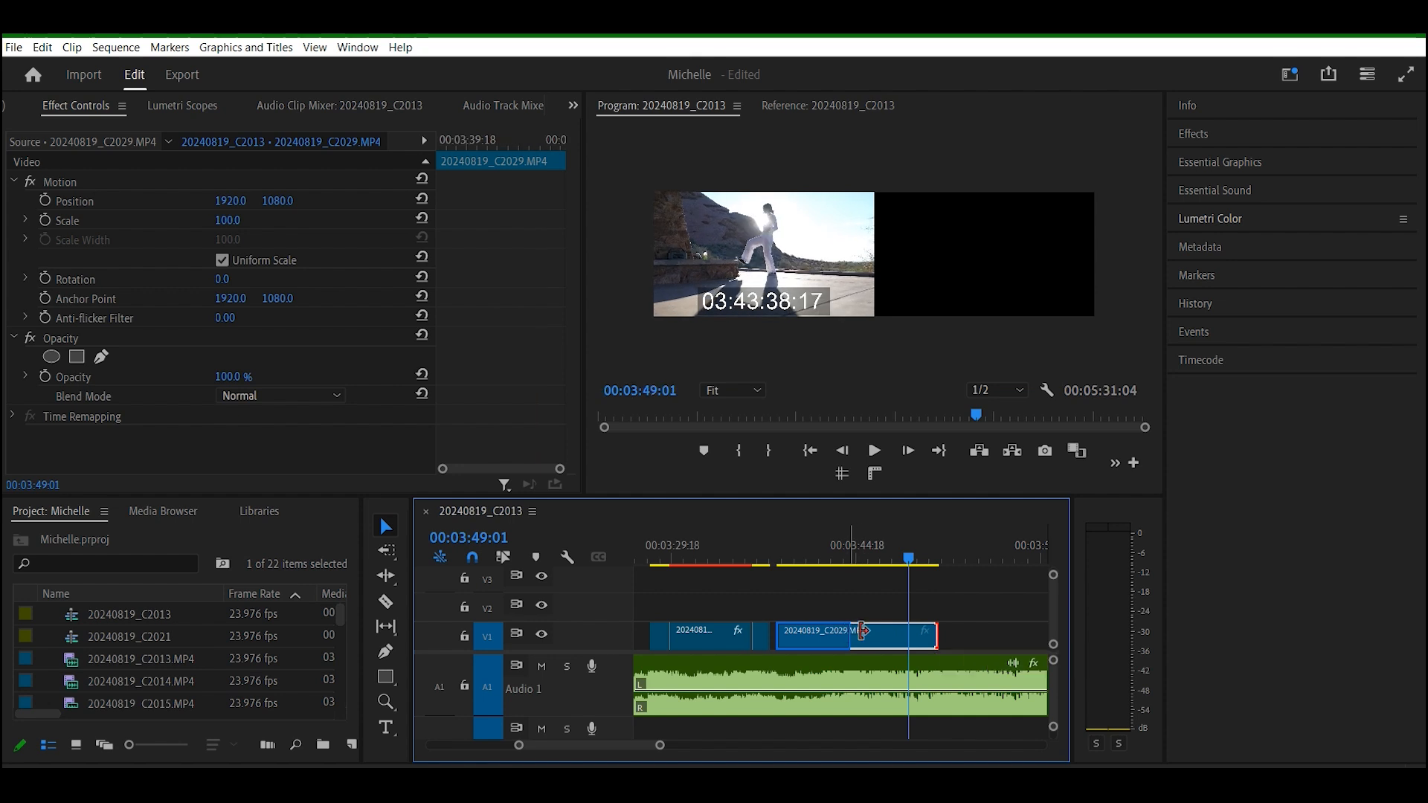
pyautogui.moveTo(914, 567); pyautogui.dragTo(784, 577)
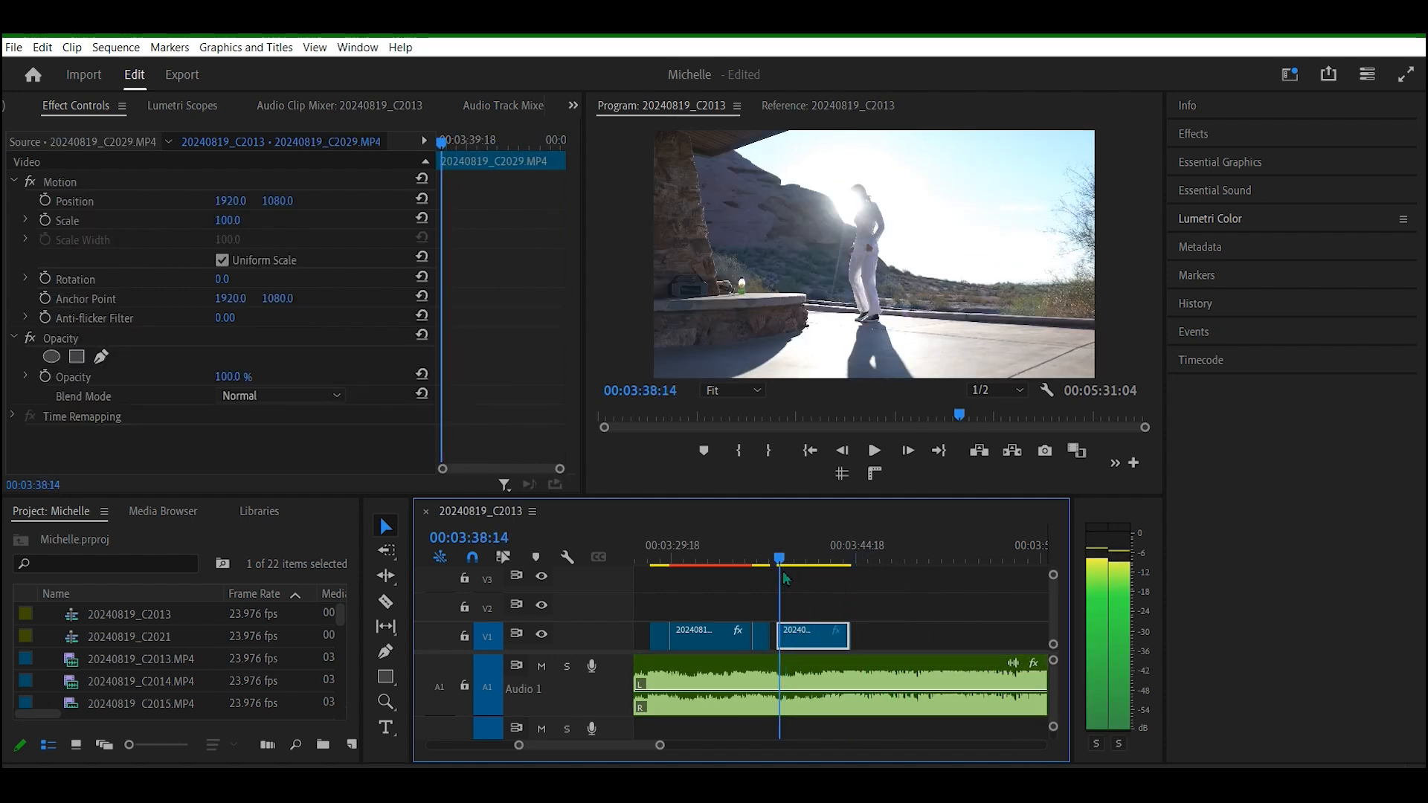
pyautogui.press('space')
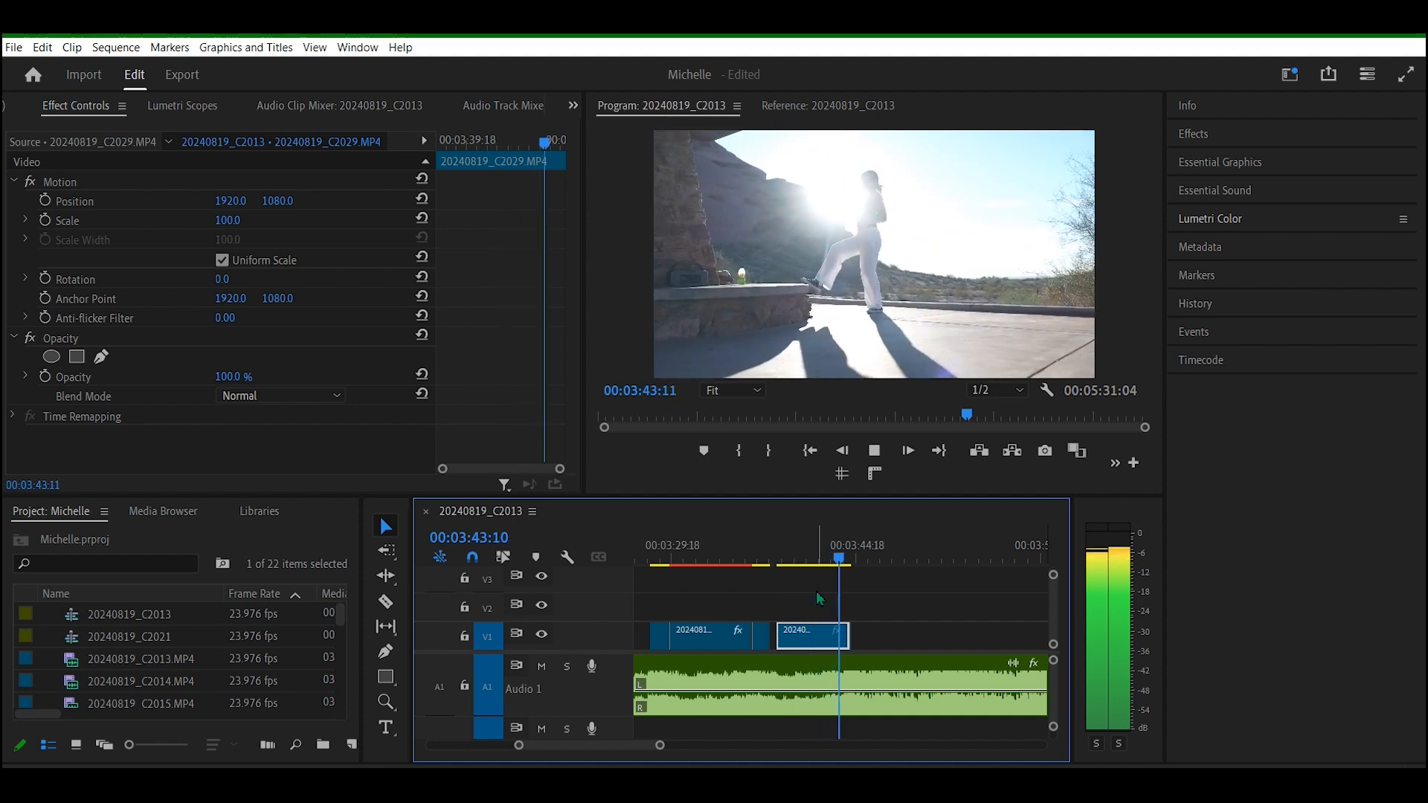
# Step: Move the later 20240819_C2029 clip from V2 down to V1, leaving a short gap after the trimmed C2029 clip
pyautogui.click(814, 675)
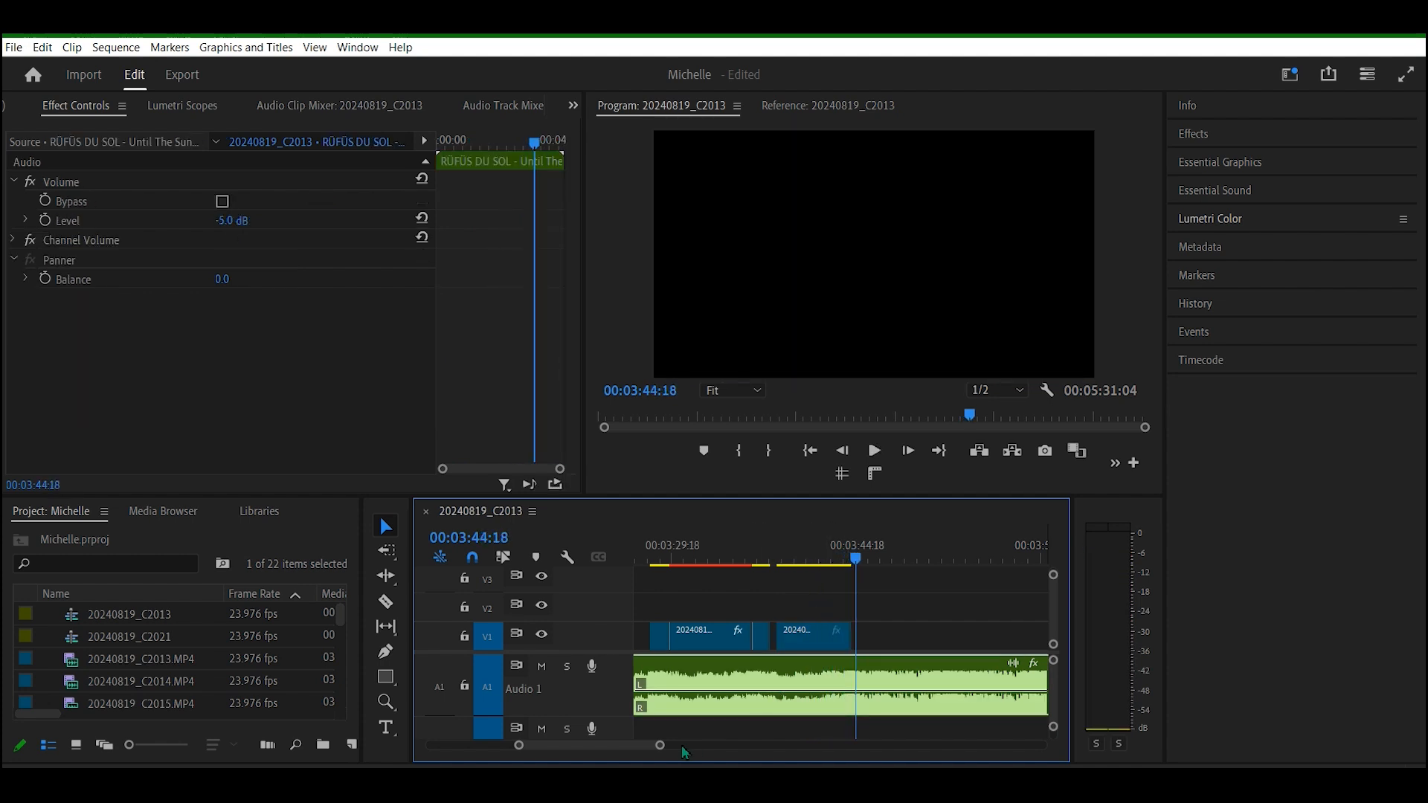
pyautogui.moveTo(661, 750); pyautogui.dragTo(711, 746)
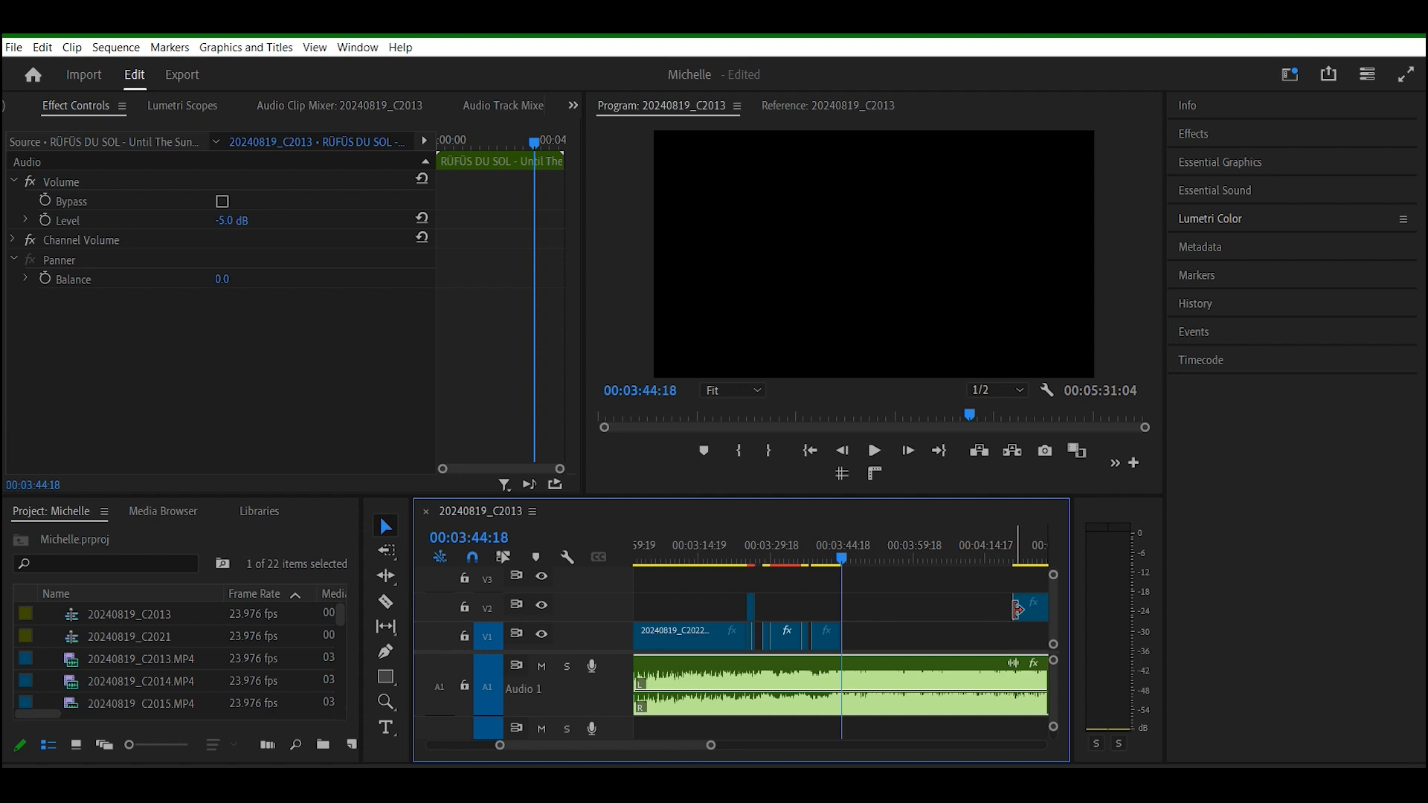
pyautogui.moveTo(1041, 627); pyautogui.dragTo(896, 635)
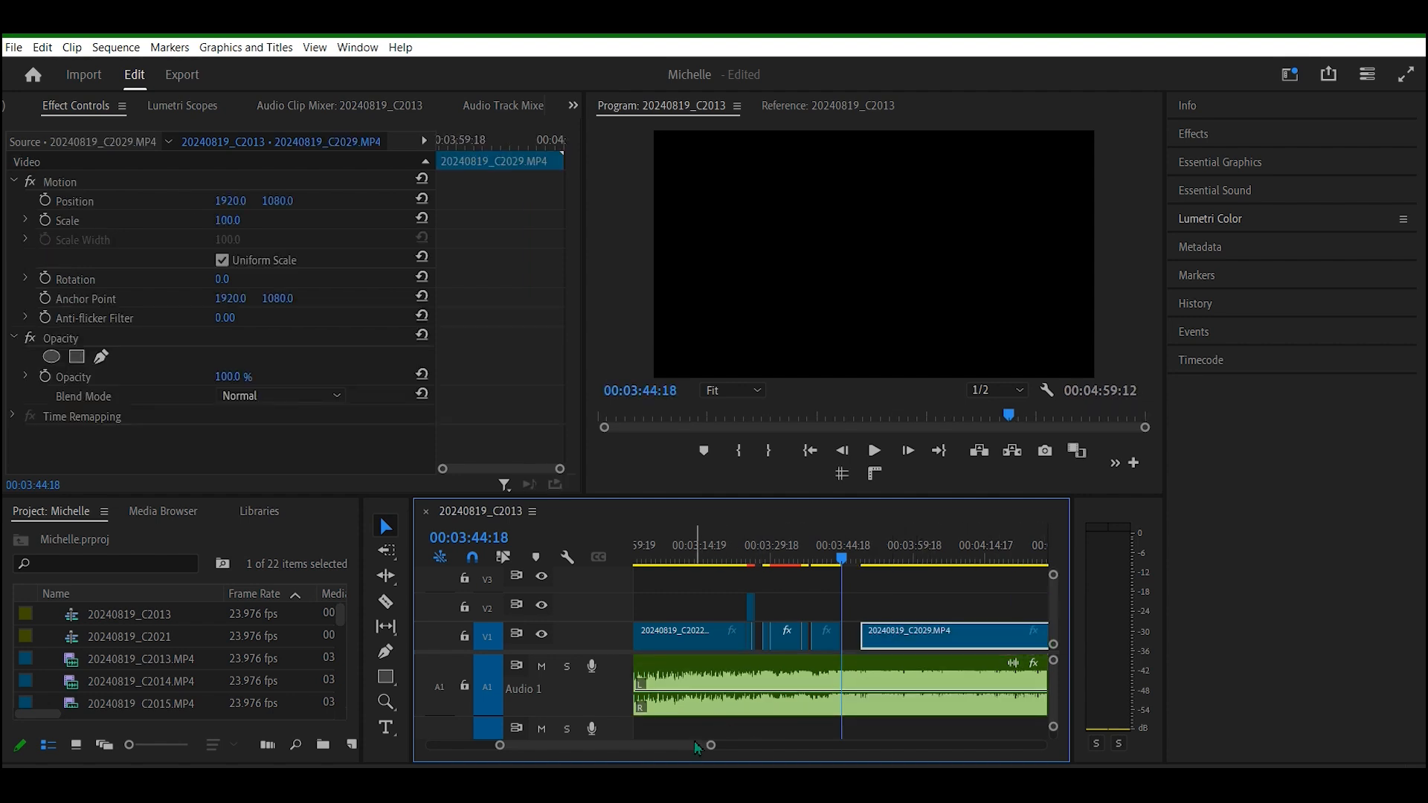
# Step: Play into the gap between the two 20240819_C2029 clips on V1, then ripple delete it
pyautogui.moveTo(712, 747)
pyautogui.mouseDown()
pyautogui.moveTo(1047, 692)
pyautogui.moveTo(907, 697)
pyautogui.moveTo(1093, 695)
pyautogui.moveTo(873, 699)
pyautogui.mouseUp()
pyautogui.press('space')
pyautogui.click(874, 693)
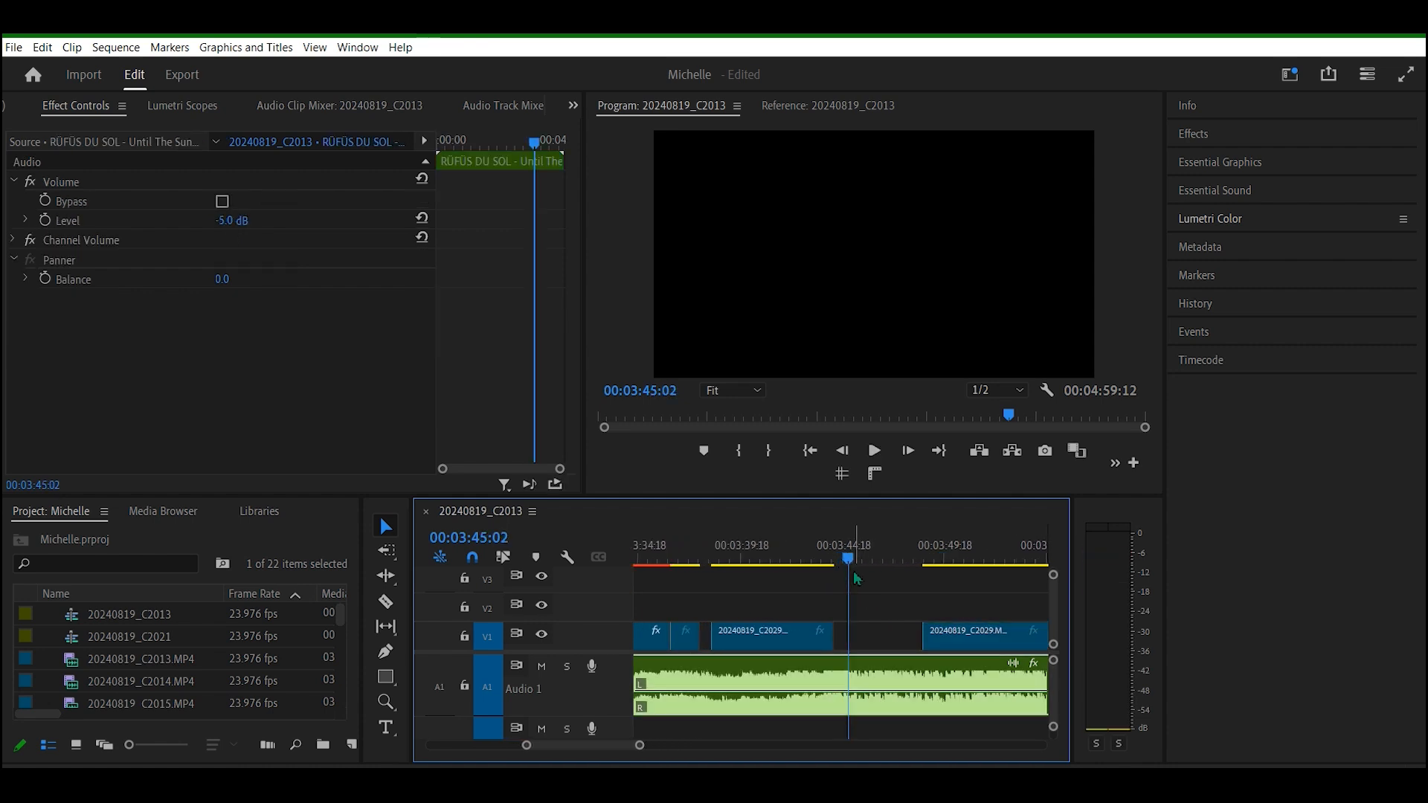
pyautogui.rightClick(883, 650)
pyautogui.click(892, 654)
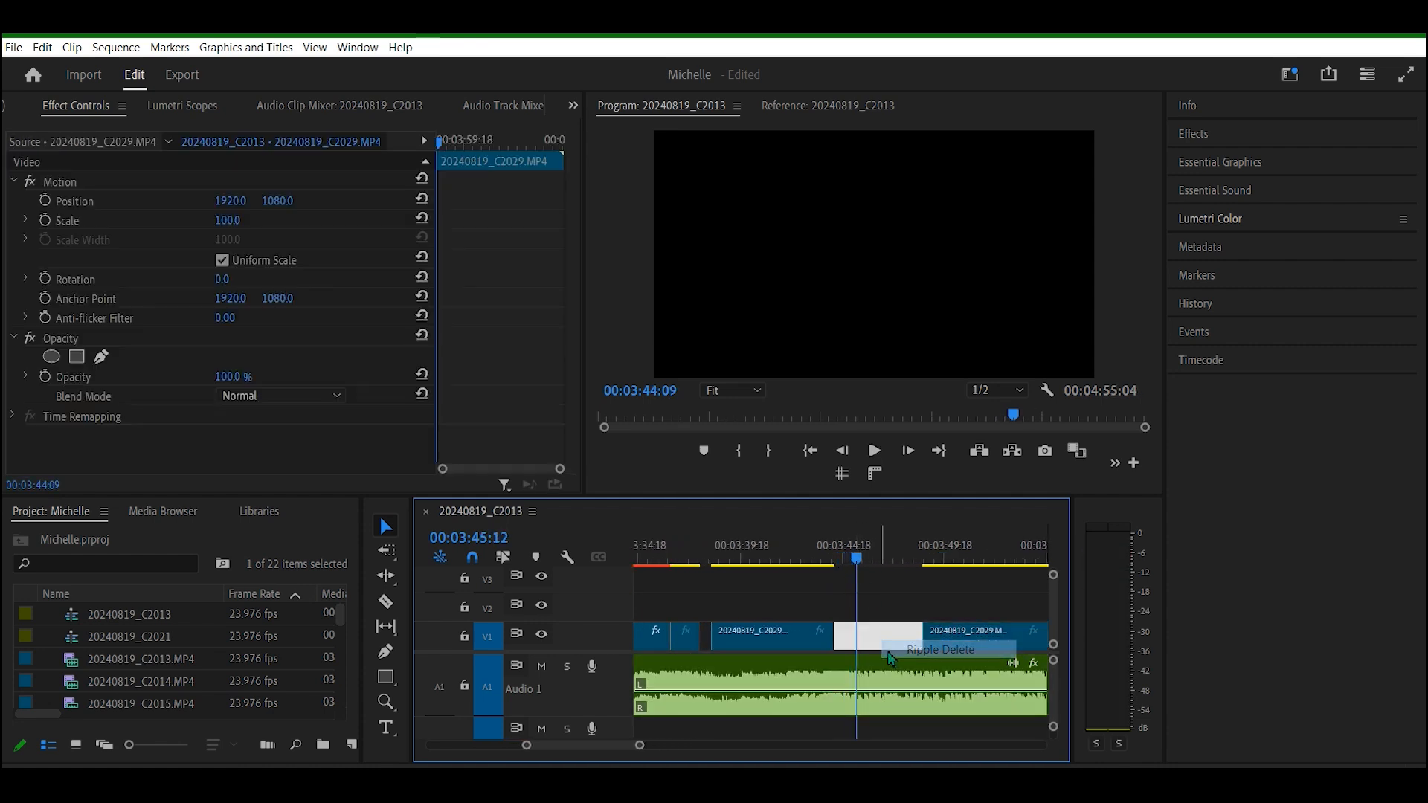
# Step: Play the join from 00:03:43:12, trim the second 20240819_C2029 clip's start to 00:03:48:06, and close the resulting gap
pyautogui.click(839, 554)
pyautogui.click(816, 554)
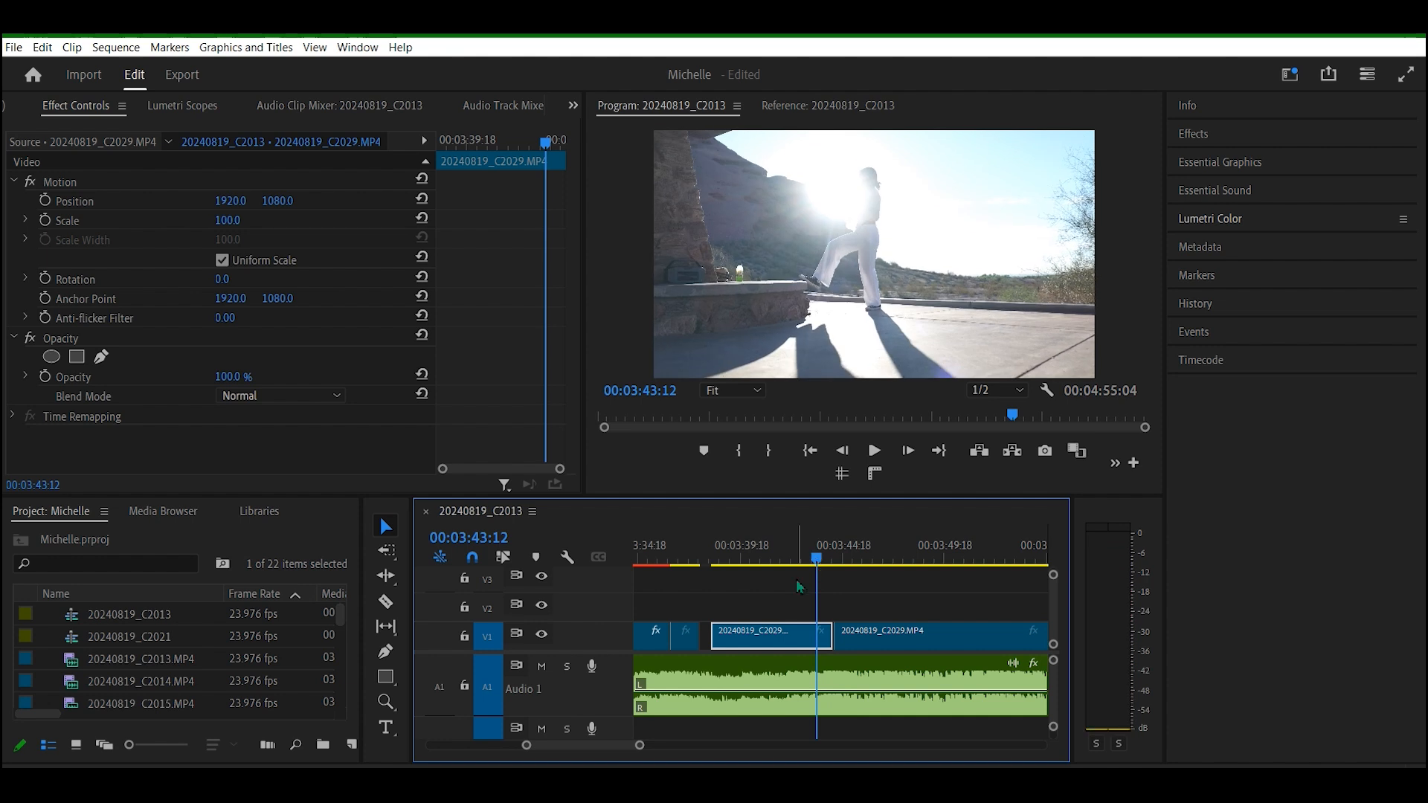
pyautogui.press('space')
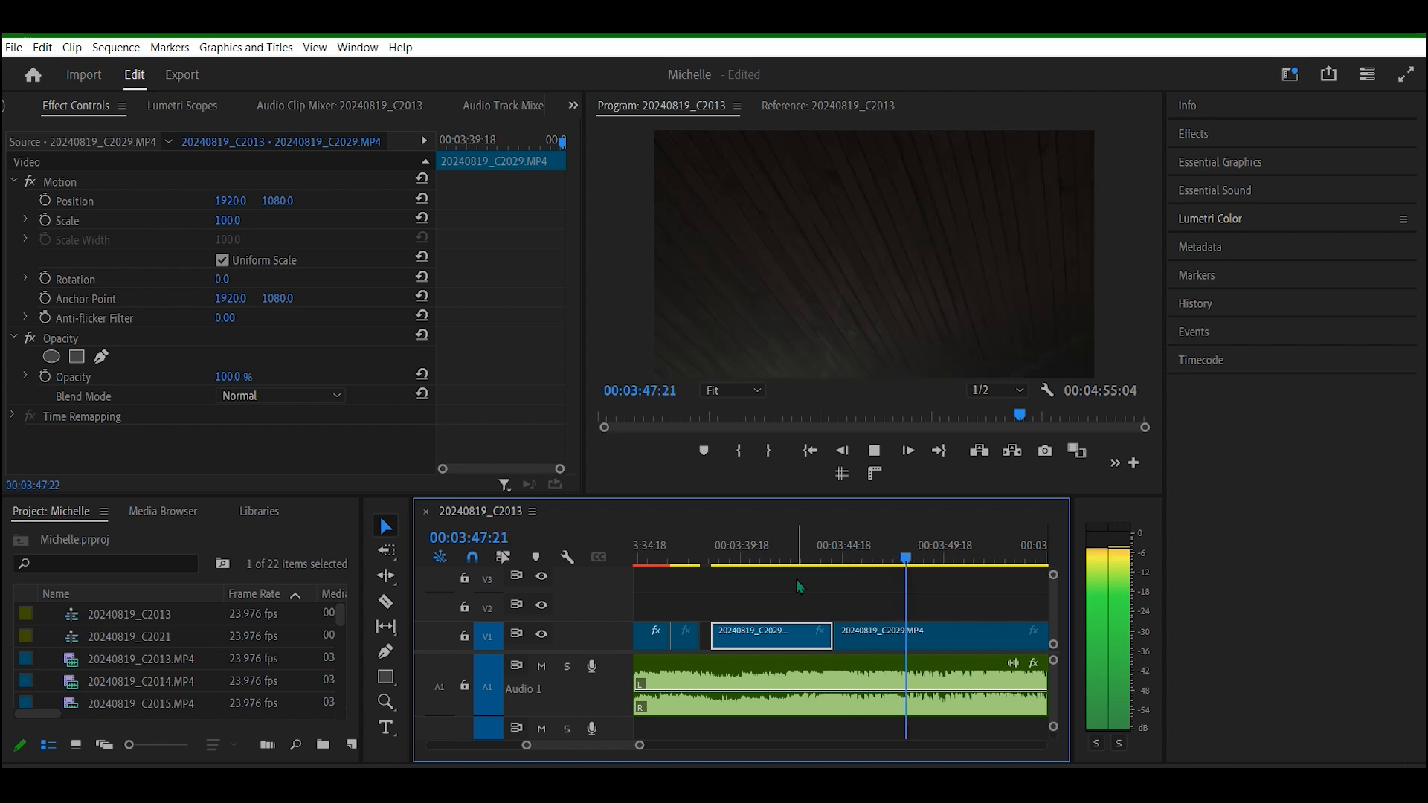
pyautogui.press('space')
pyautogui.moveTo(839, 633); pyautogui.dragTo(913, 636)
pyautogui.click(881, 639)
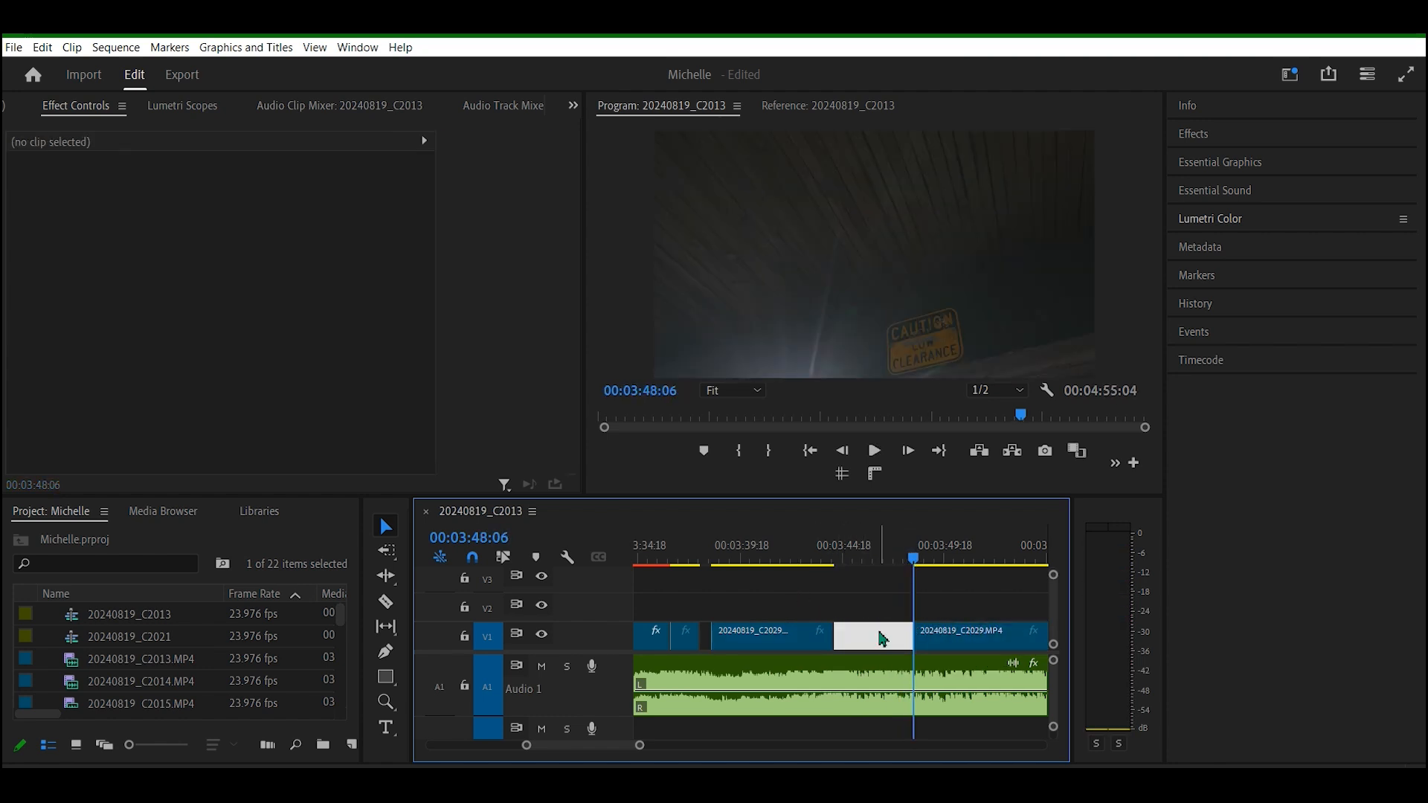
pyautogui.press('Delete')
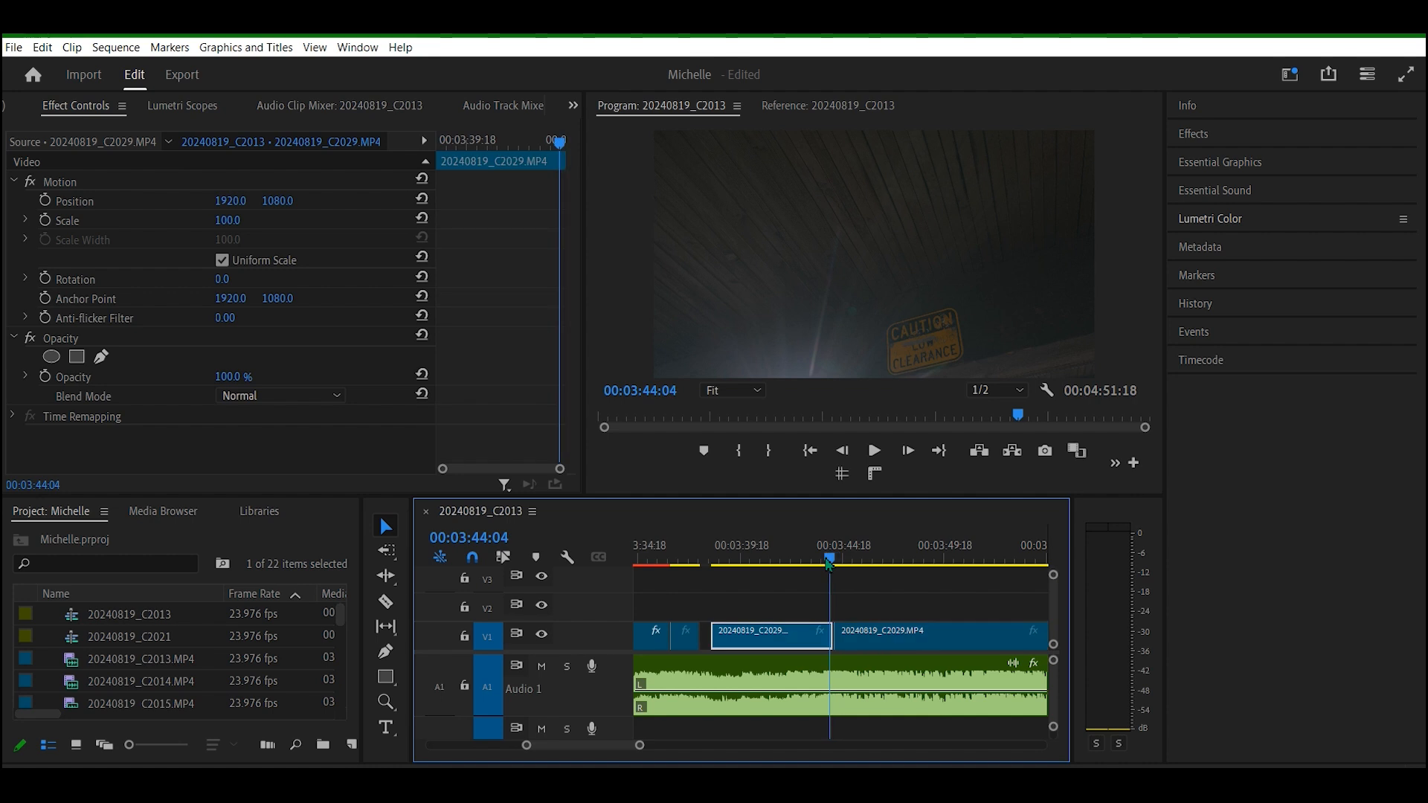
# Step: Play the tightened join from 00:03:44:04, then step back around 00:03:53 and replay the subject's movement against the music
pyautogui.press('space')
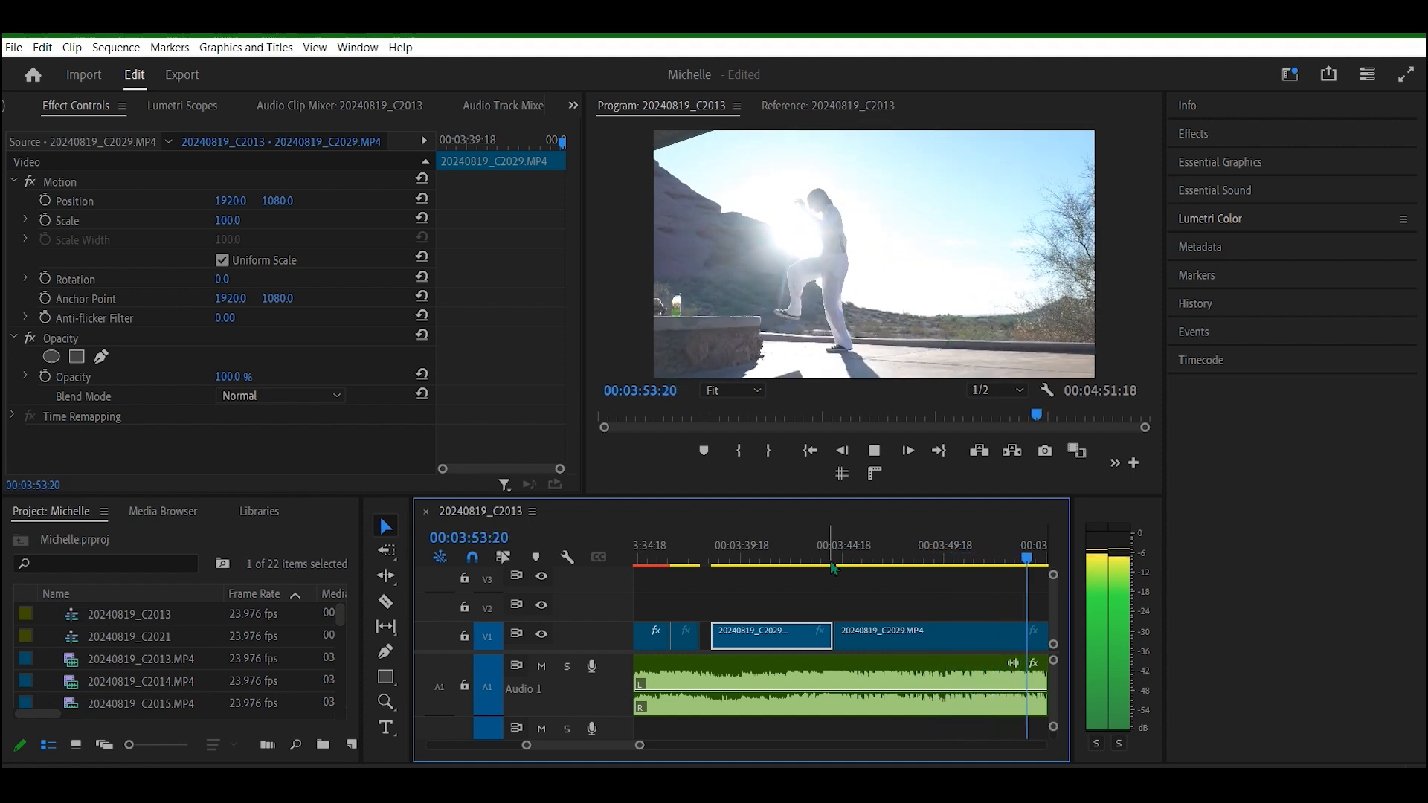
pyautogui.press('space')
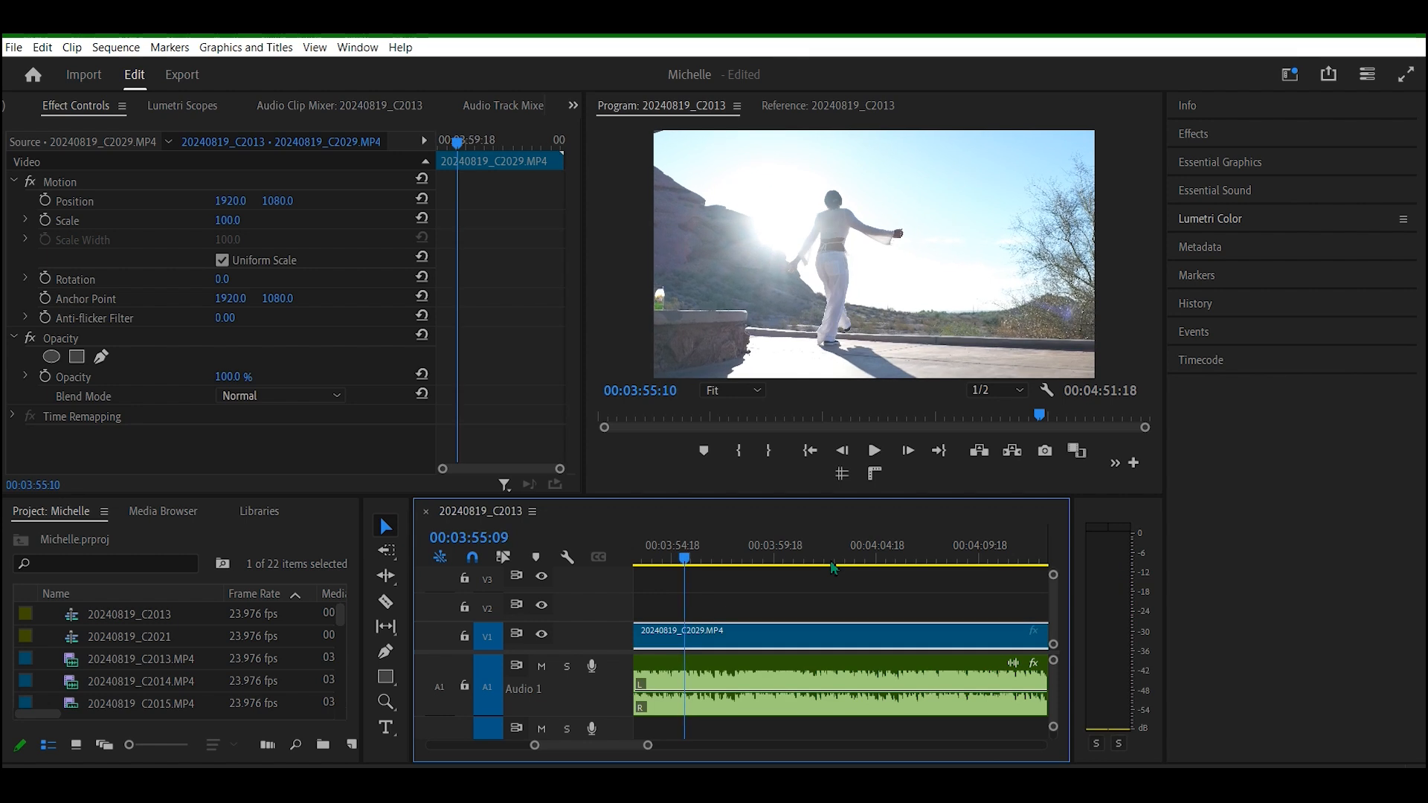
pyautogui.press('j')
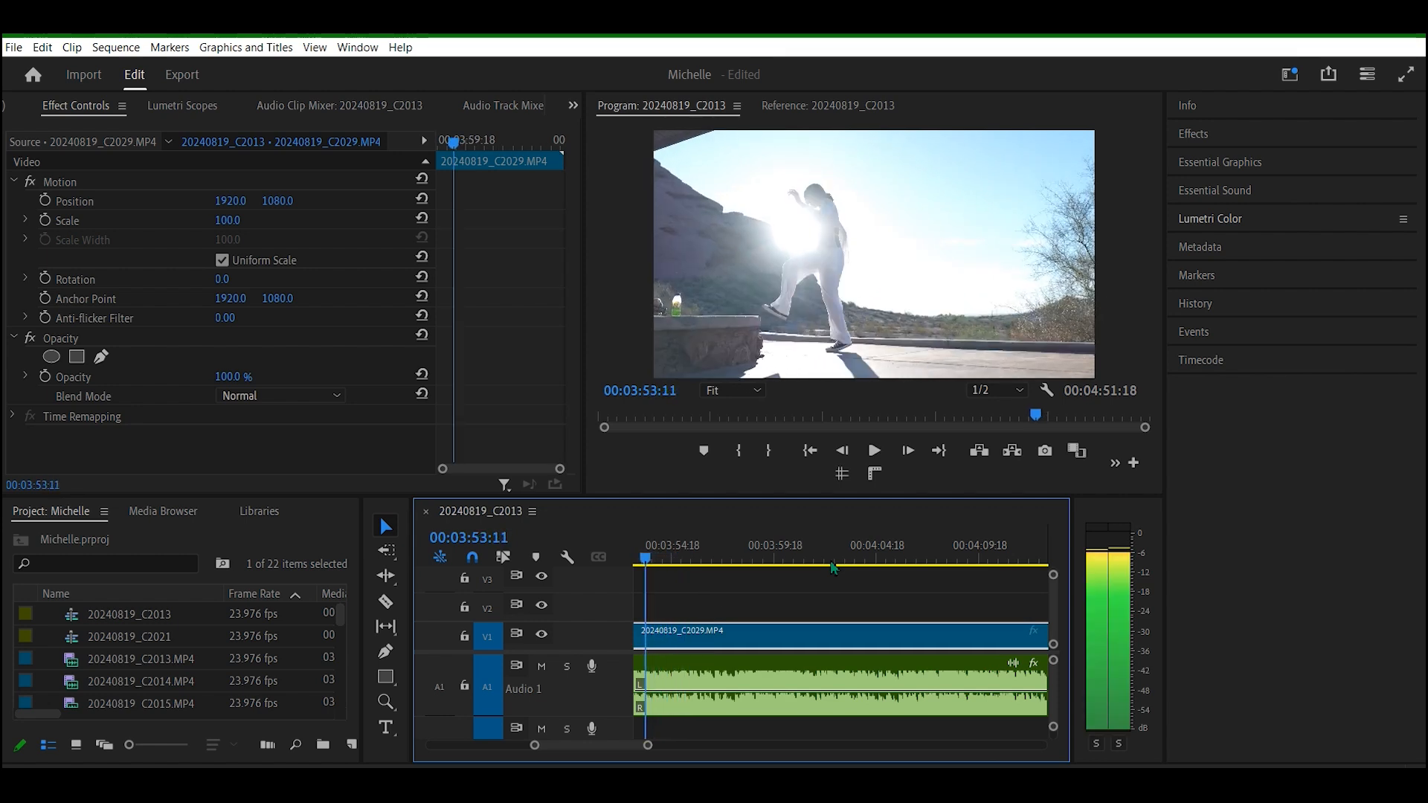
pyautogui.press('Left')
pyautogui.press('Left')
pyautogui.press('Left')
pyautogui.press('Left')
pyautogui.press('Left')
pyautogui.press('Left')
pyautogui.press('space')
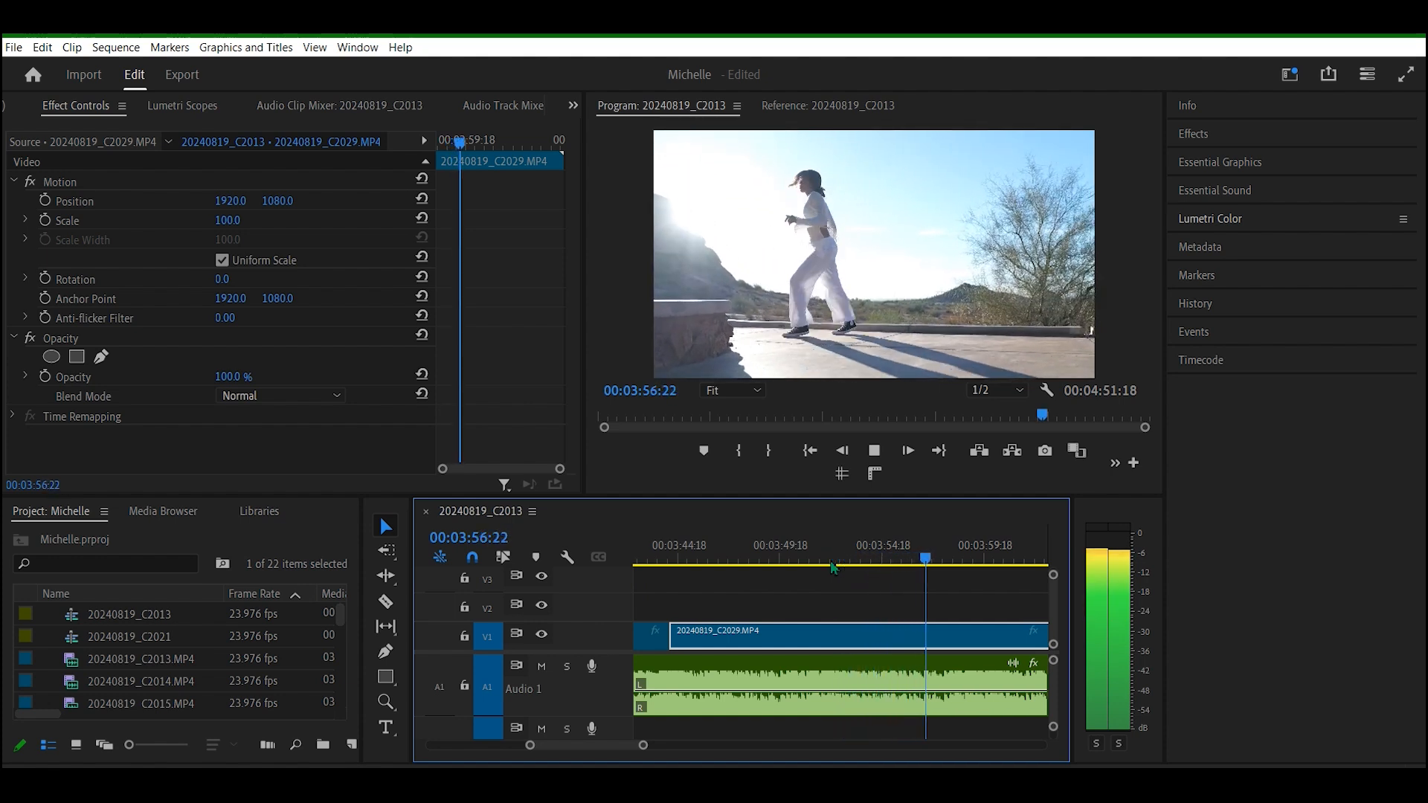
pyautogui.press('space')
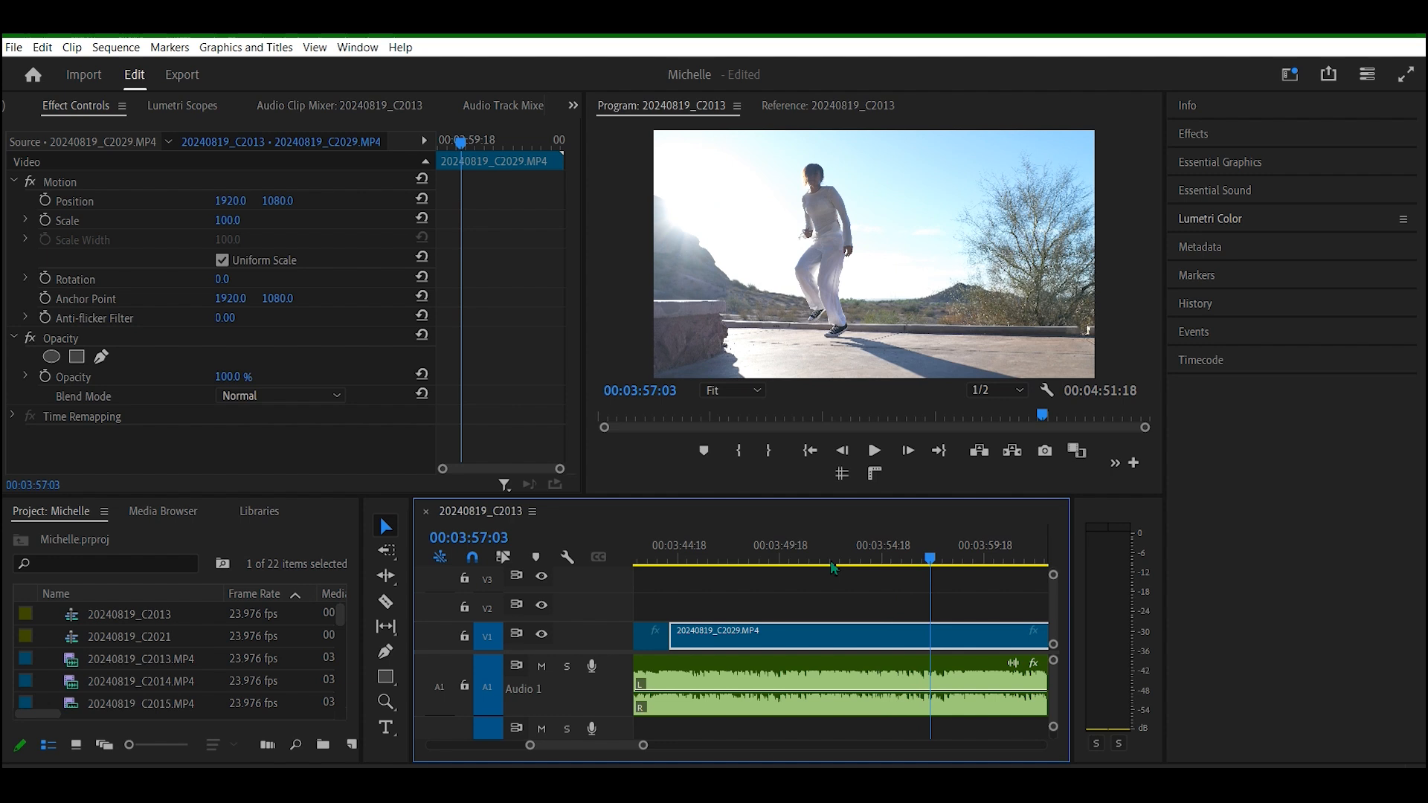
# Step: Review the rest of the second 20240819_C2029 clip from 00:03:57:03 to the sequence end, partly in full screen
pyautogui.press('space')
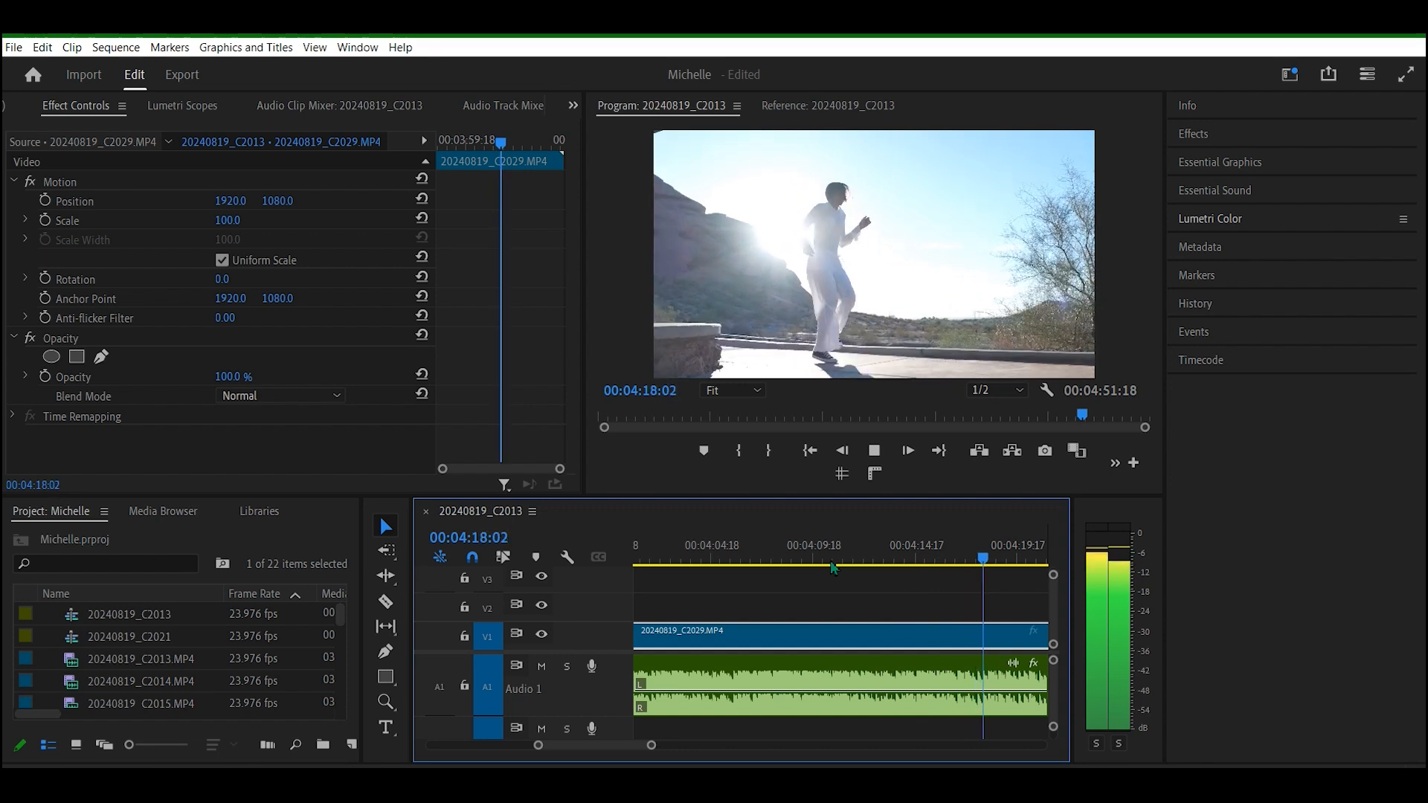
pyautogui.press('space')
pyautogui.moveTo(652, 753); pyautogui.dragTo(748, 755)
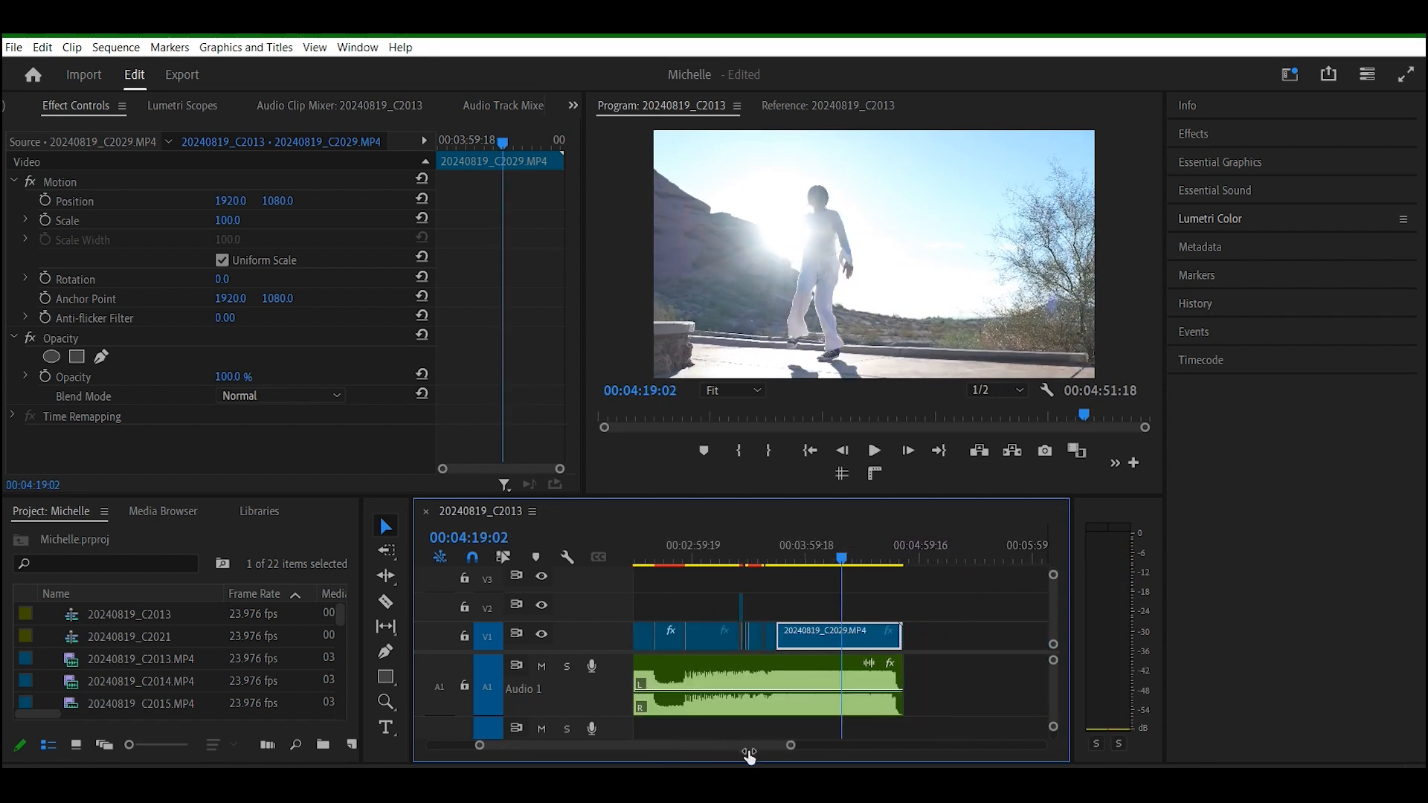
pyautogui.press('space')
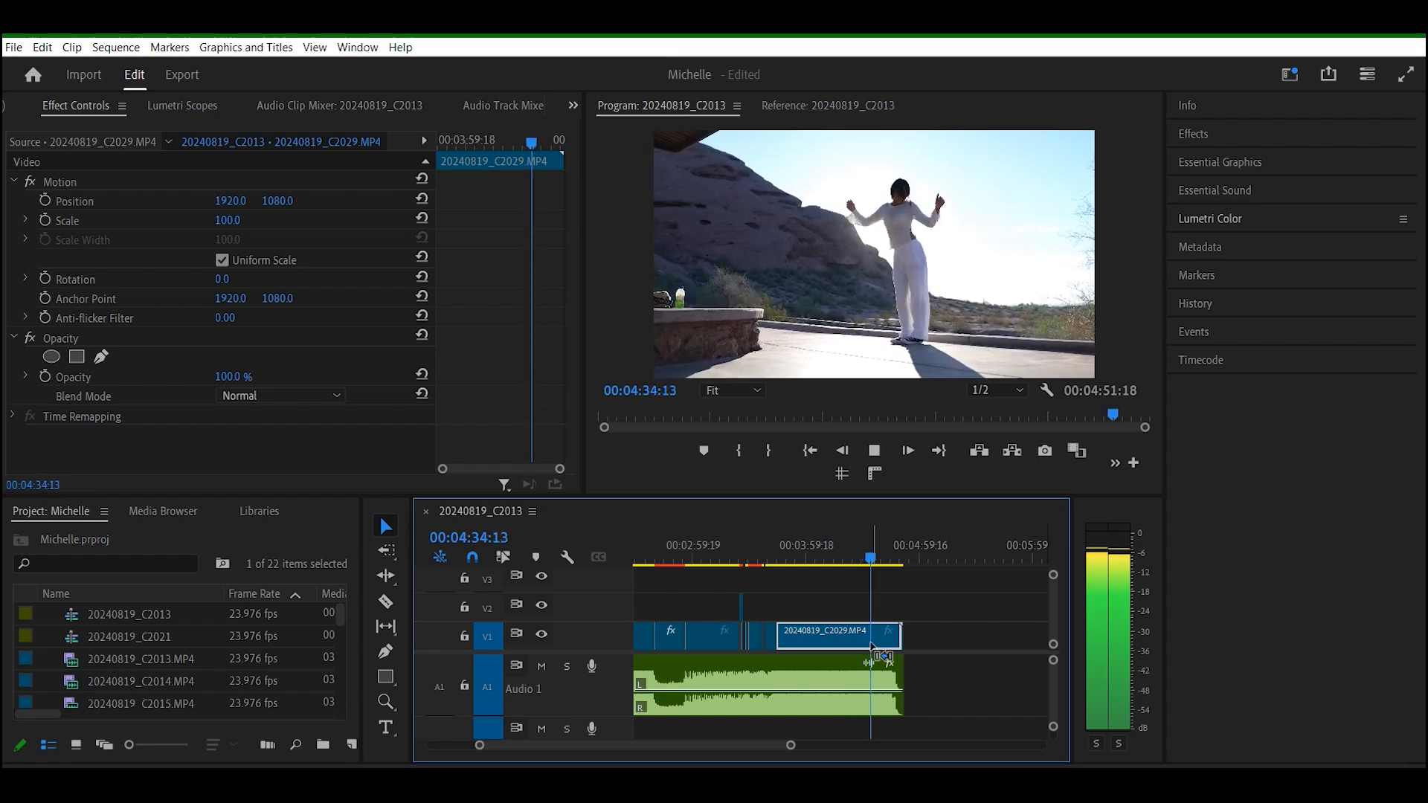
pyautogui.hotkey('ctrl', '`')
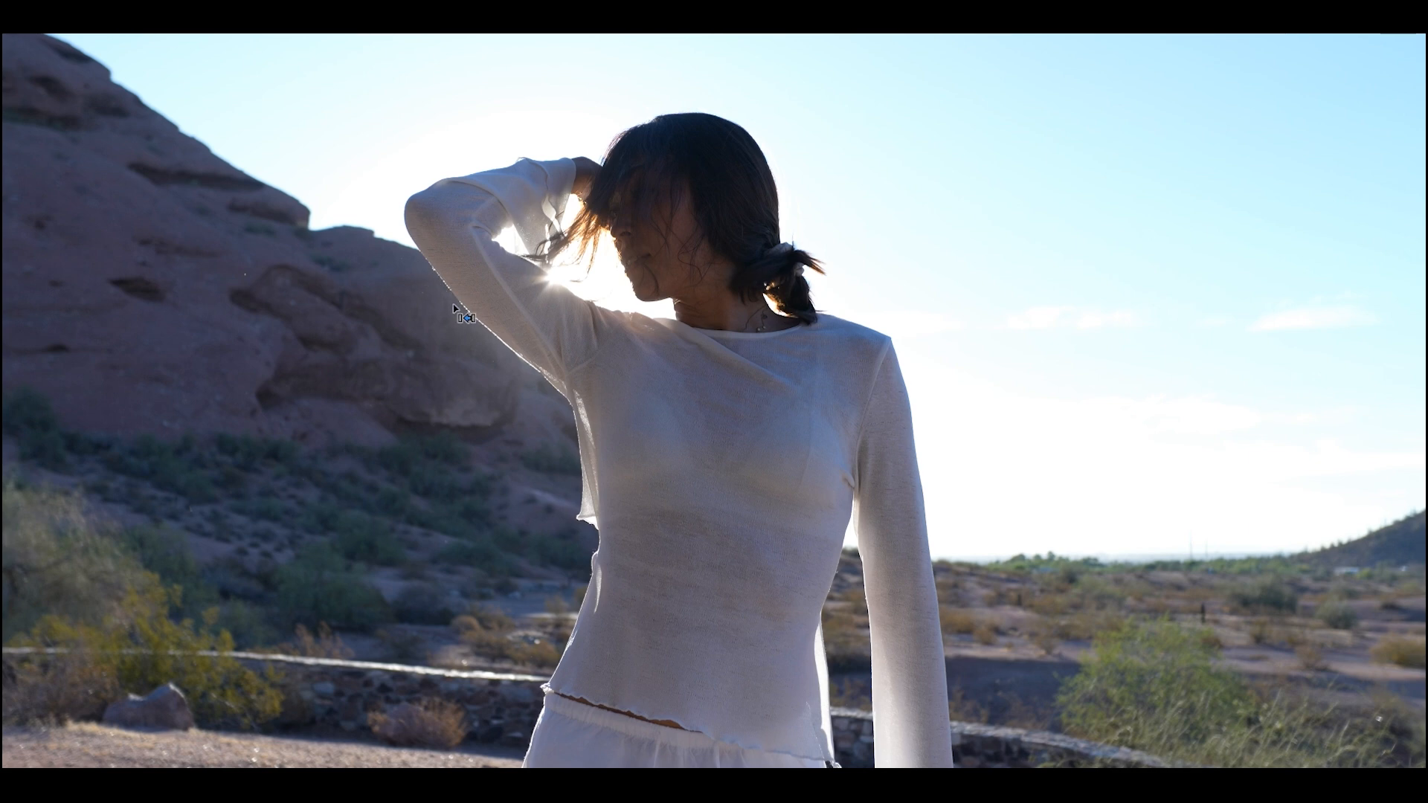
pyautogui.press('space')
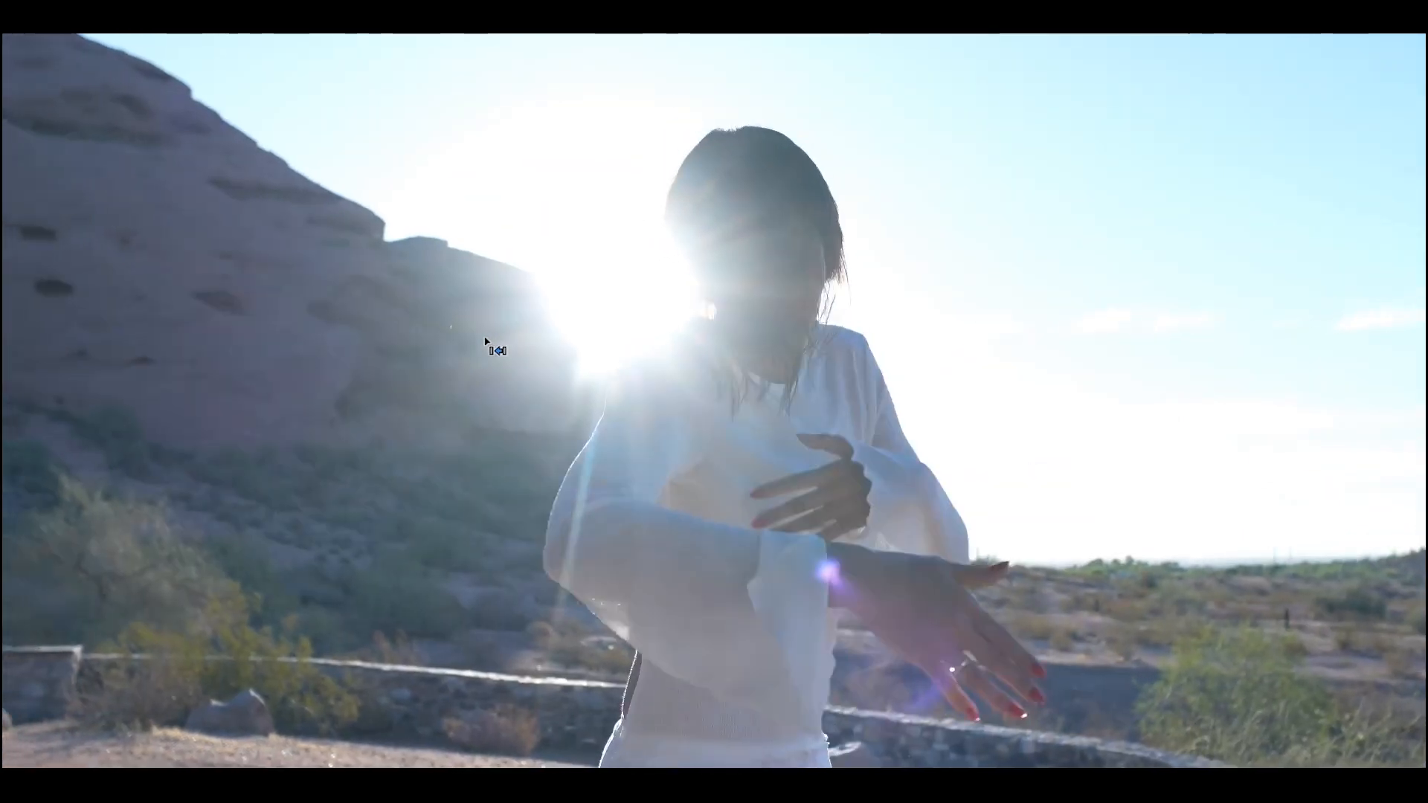
pyautogui.press('space')
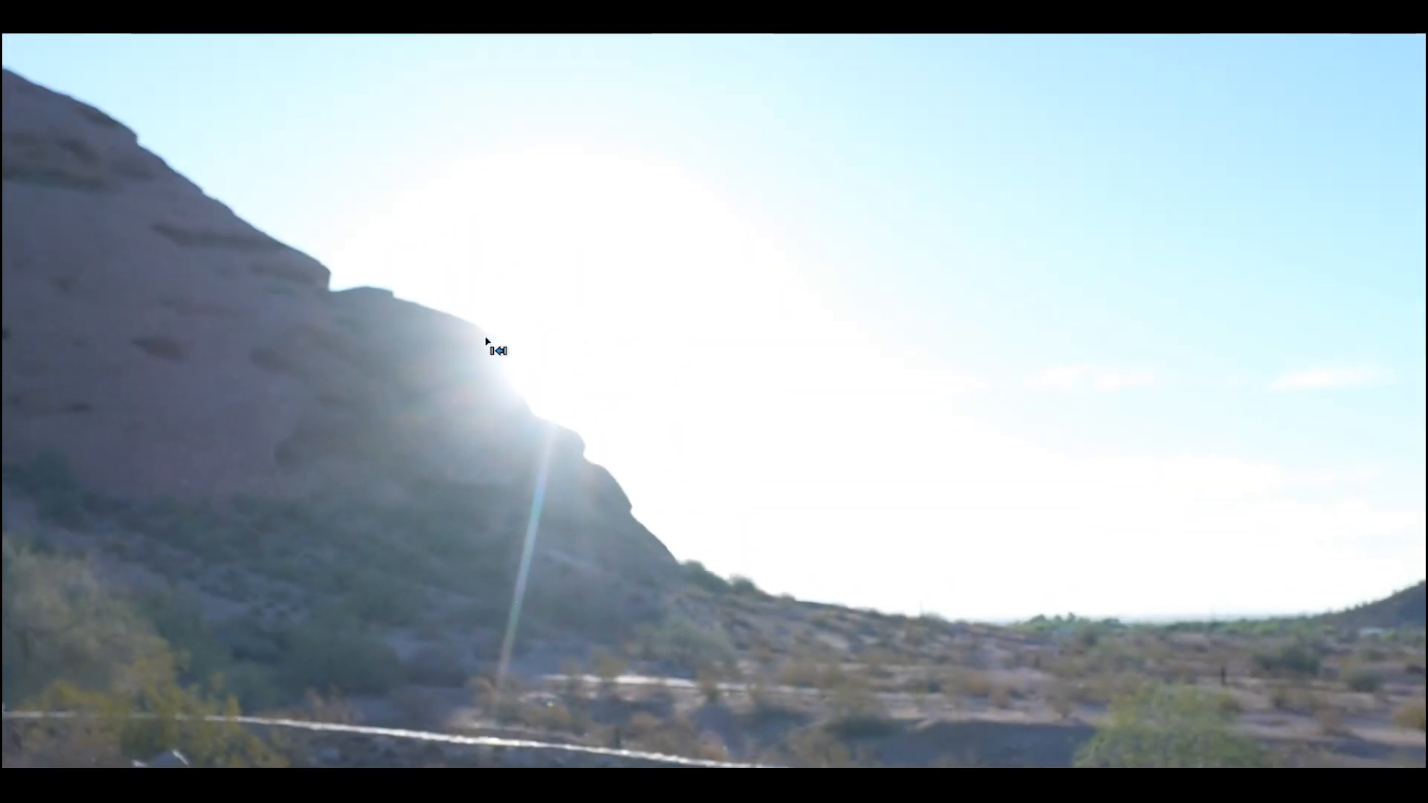
pyautogui.hotkey('ctrl', '`')
pyautogui.press('space')
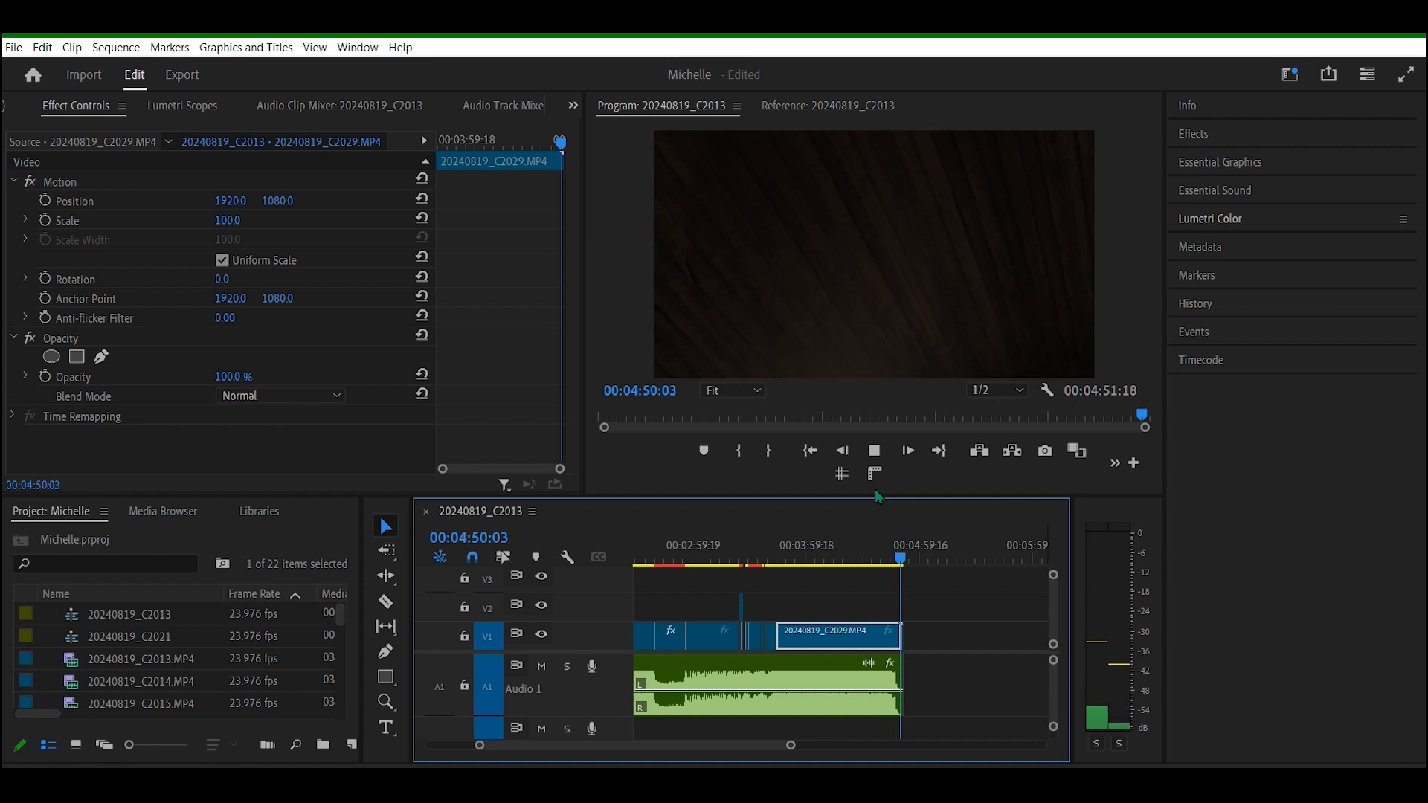
pyautogui.press('space')
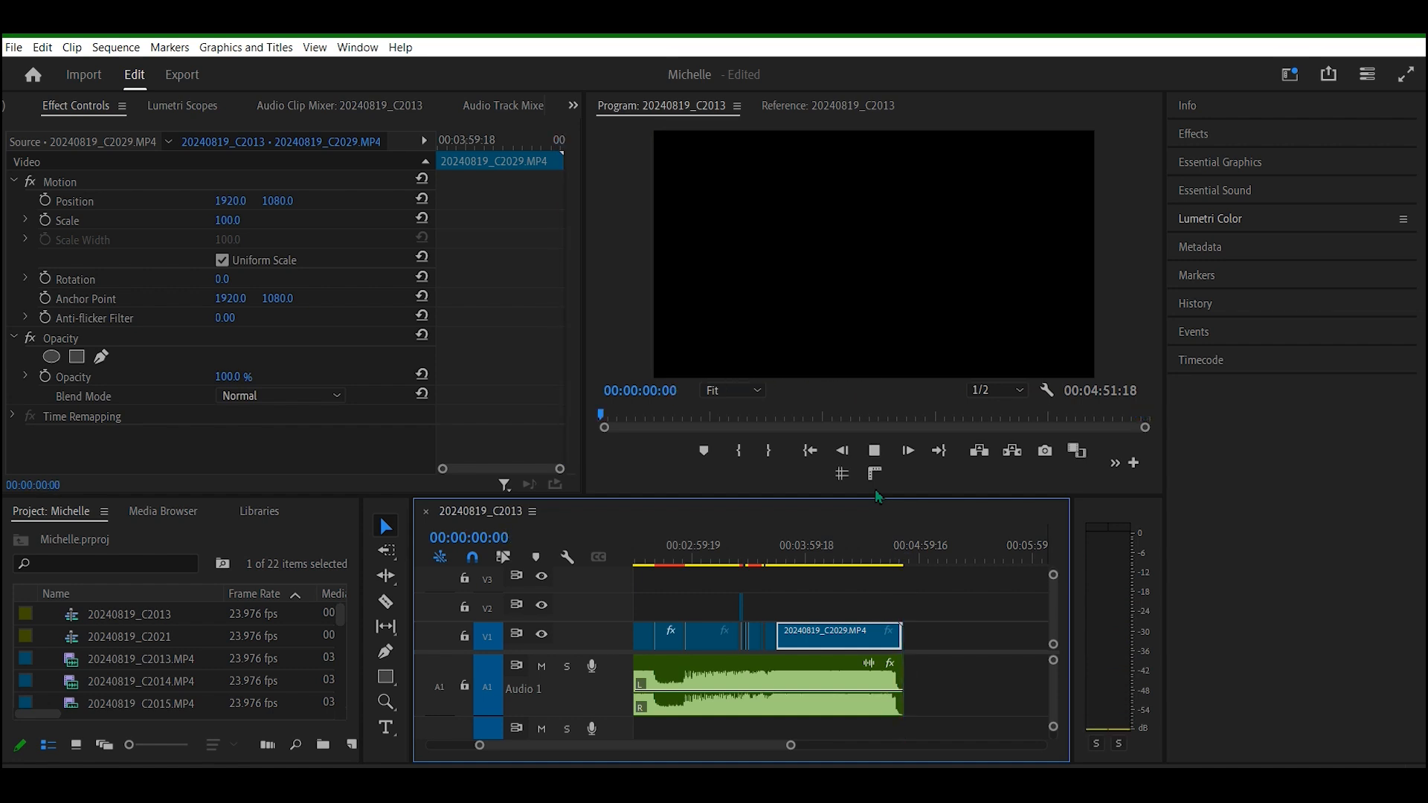
pyautogui.press('space')
# Step: Return to the final 20240819_C2029 clip around 00:04:40:11 and replay its ending against the end of the music
pyautogui.moveTo(741, 744); pyautogui.dragTo(949, 761)
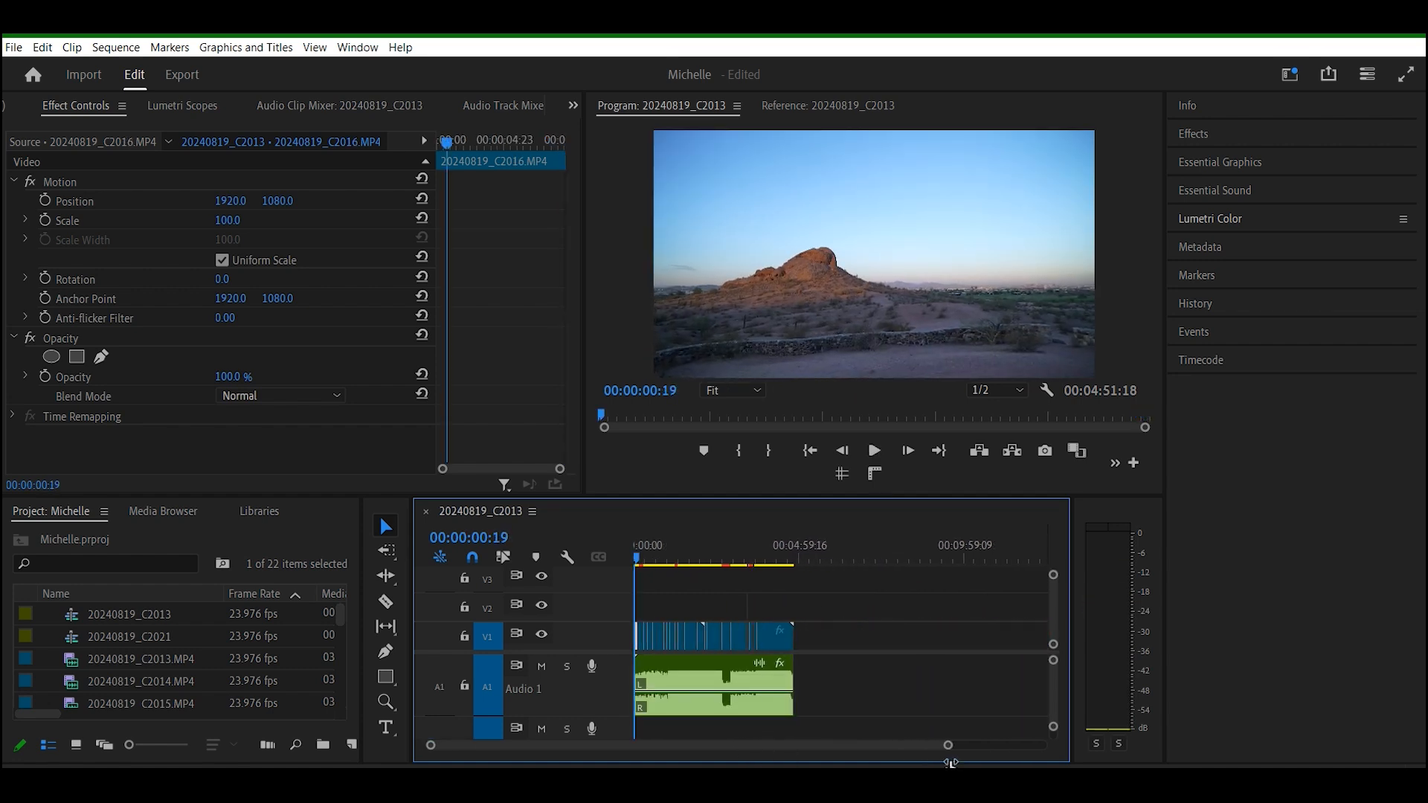
pyautogui.click(789, 563)
pyautogui.moveTo(948, 746); pyautogui.dragTo(813, 743)
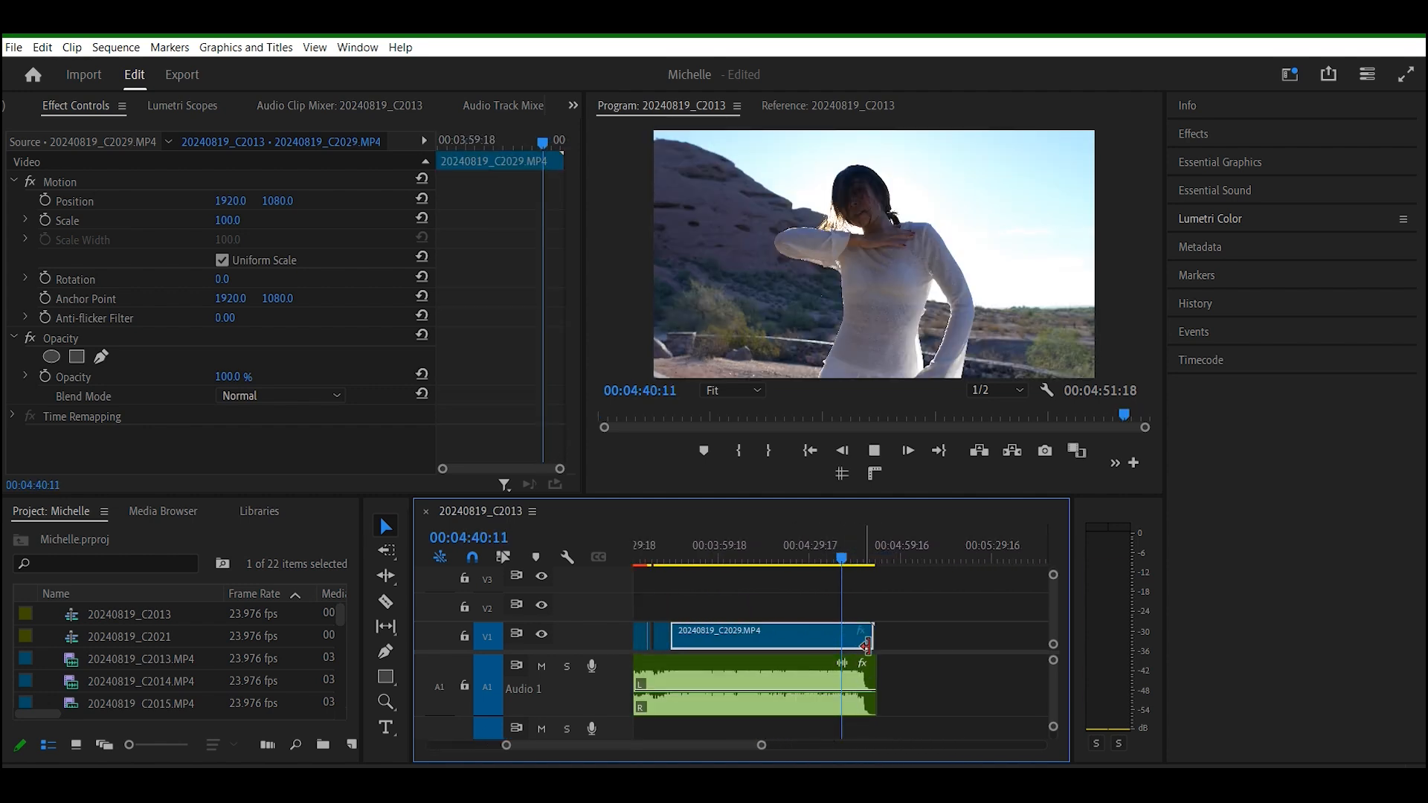
pyautogui.click(861, 561)
pyautogui.moveTo(862, 564); pyautogui.dragTo(868, 566)
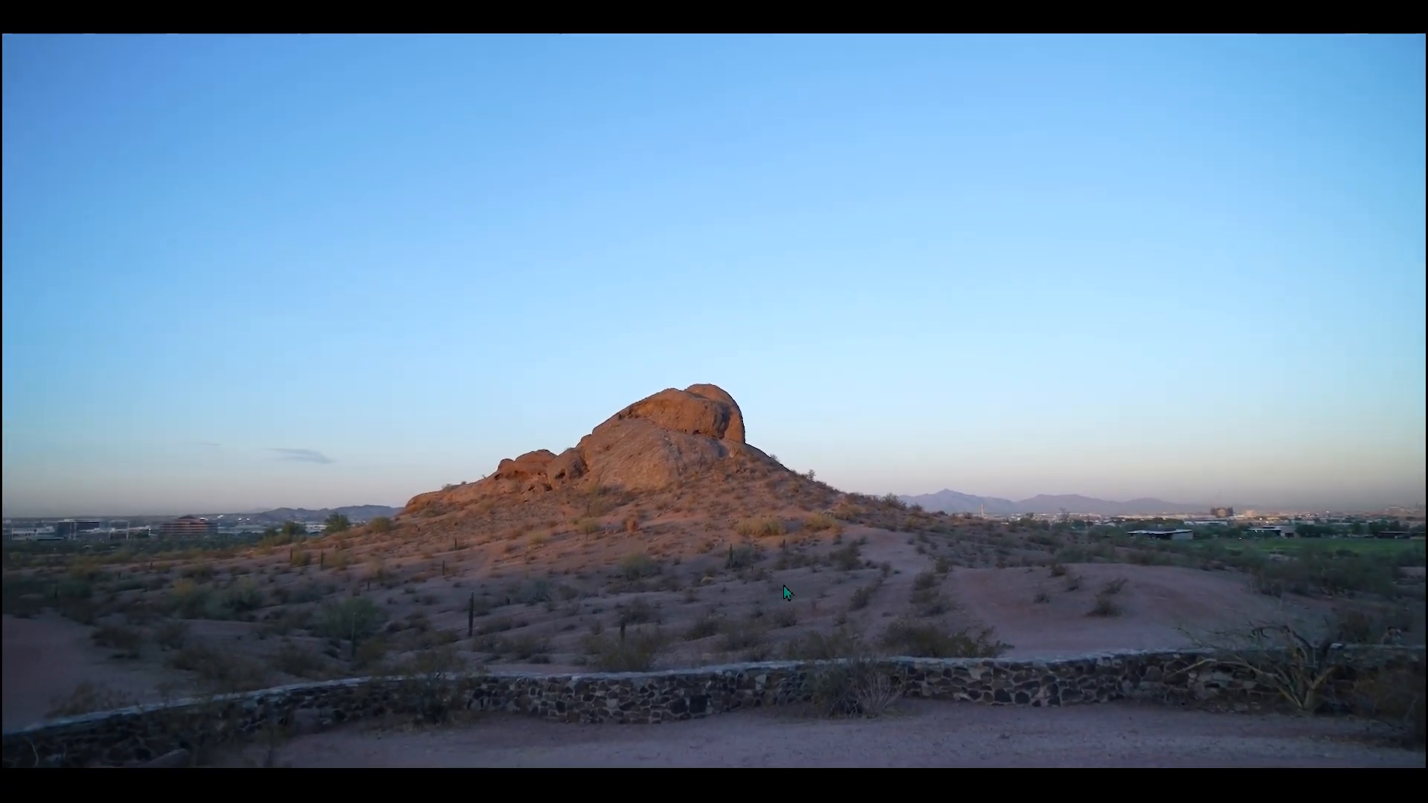
# Step: Leave full screen and scrub the final 20240819_C2029 clip from about 00:04:27:22 to 00:04:37:02
pyautogui.press('Escape')
pyautogui.moveTo(689, 741); pyautogui.dragTo(950, 742)
pyautogui.moveTo(637, 560); pyautogui.dragTo(781, 568)
pyautogui.moveTo(944, 752); pyautogui.dragTo(814, 721)
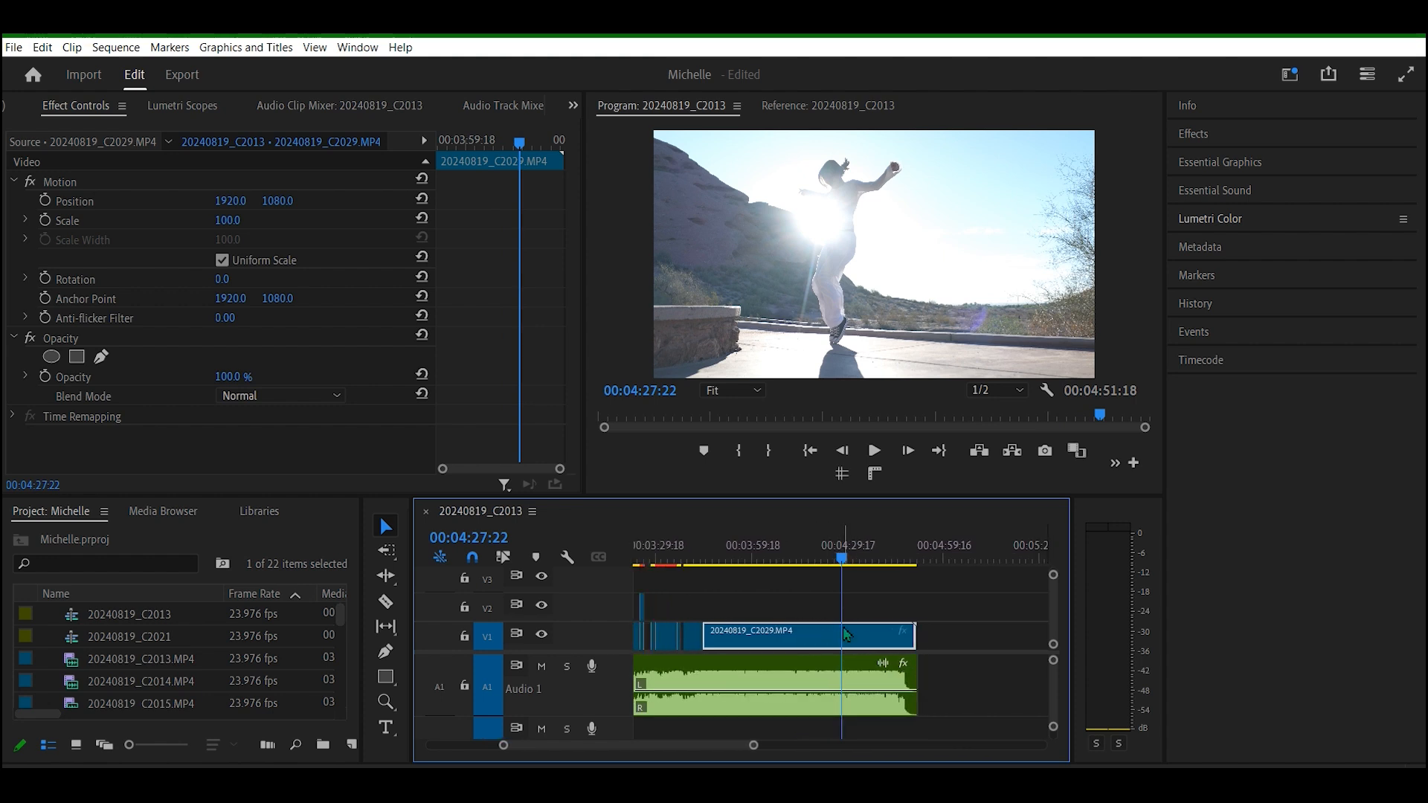
pyautogui.moveTo(846, 563)
pyautogui.mouseDown()
pyautogui.moveTo(916, 564)
pyautogui.moveTo(872, 561)
pyautogui.mouseUp()
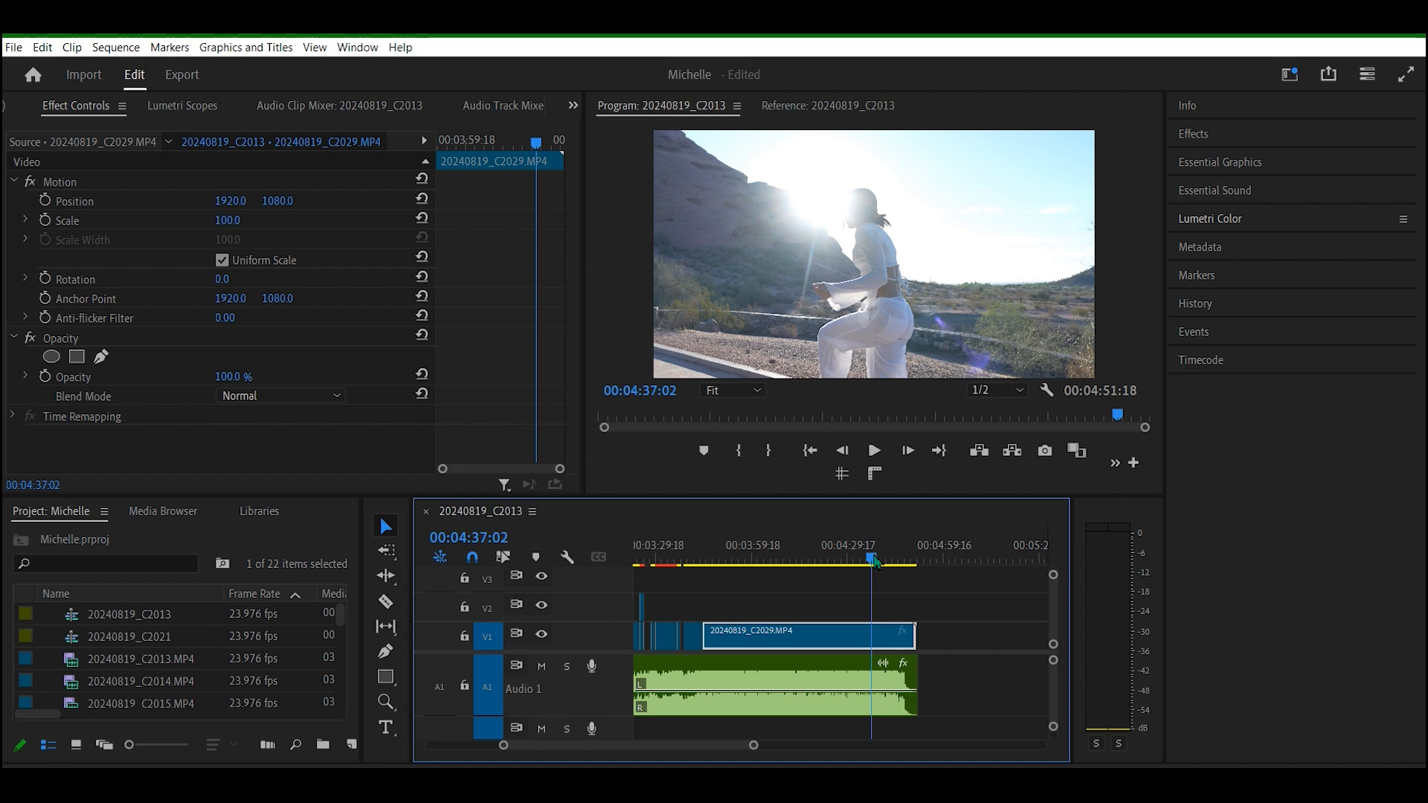
# Step: Return the playhead to 00:00:14:07 in the opening 20240819_C2013 shot and save the project
pyautogui.moveTo(875, 562); pyautogui.dragTo(606, 624)
pyautogui.moveTo(685, 748); pyautogui.dragTo(773, 746)
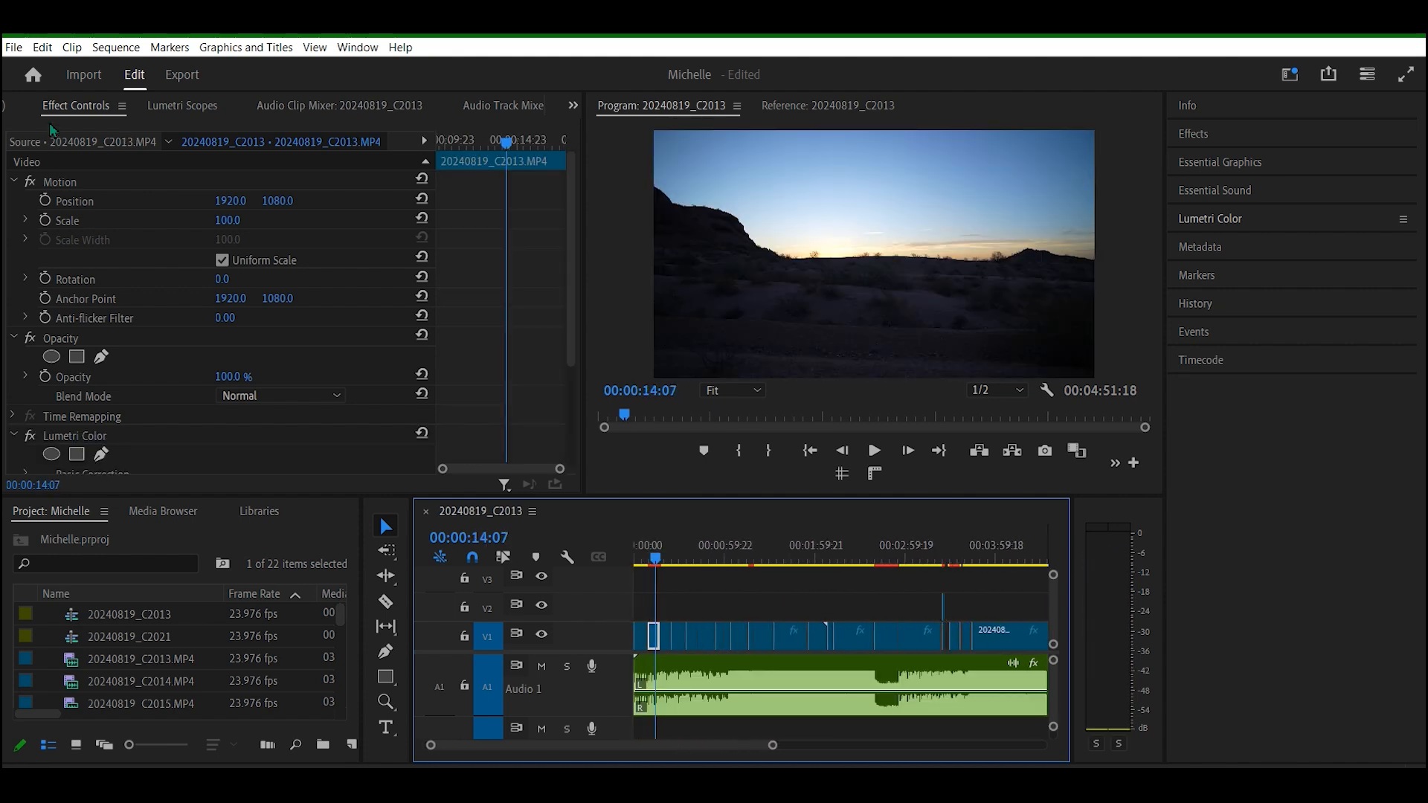
pyautogui.click(14, 47)
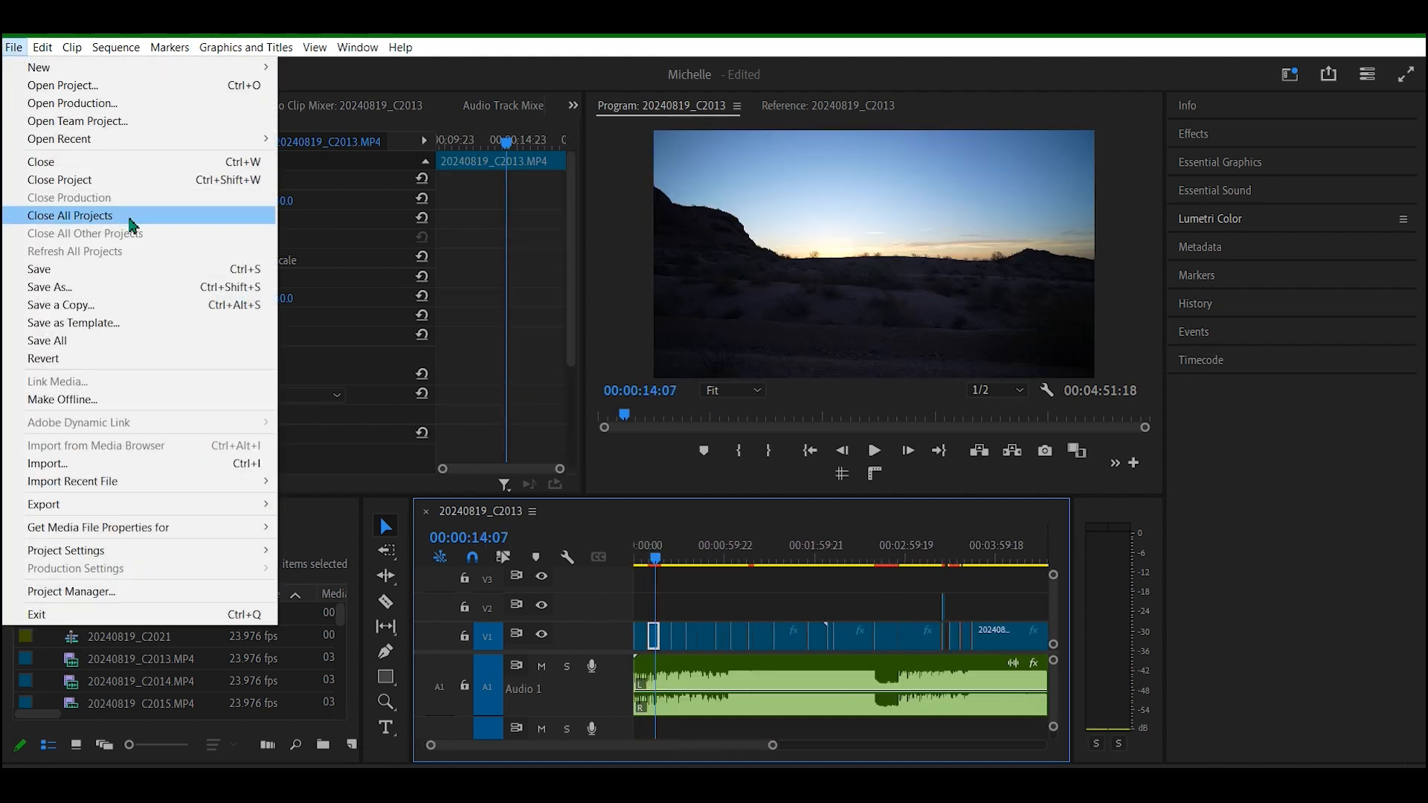
pyautogui.click(145, 272)
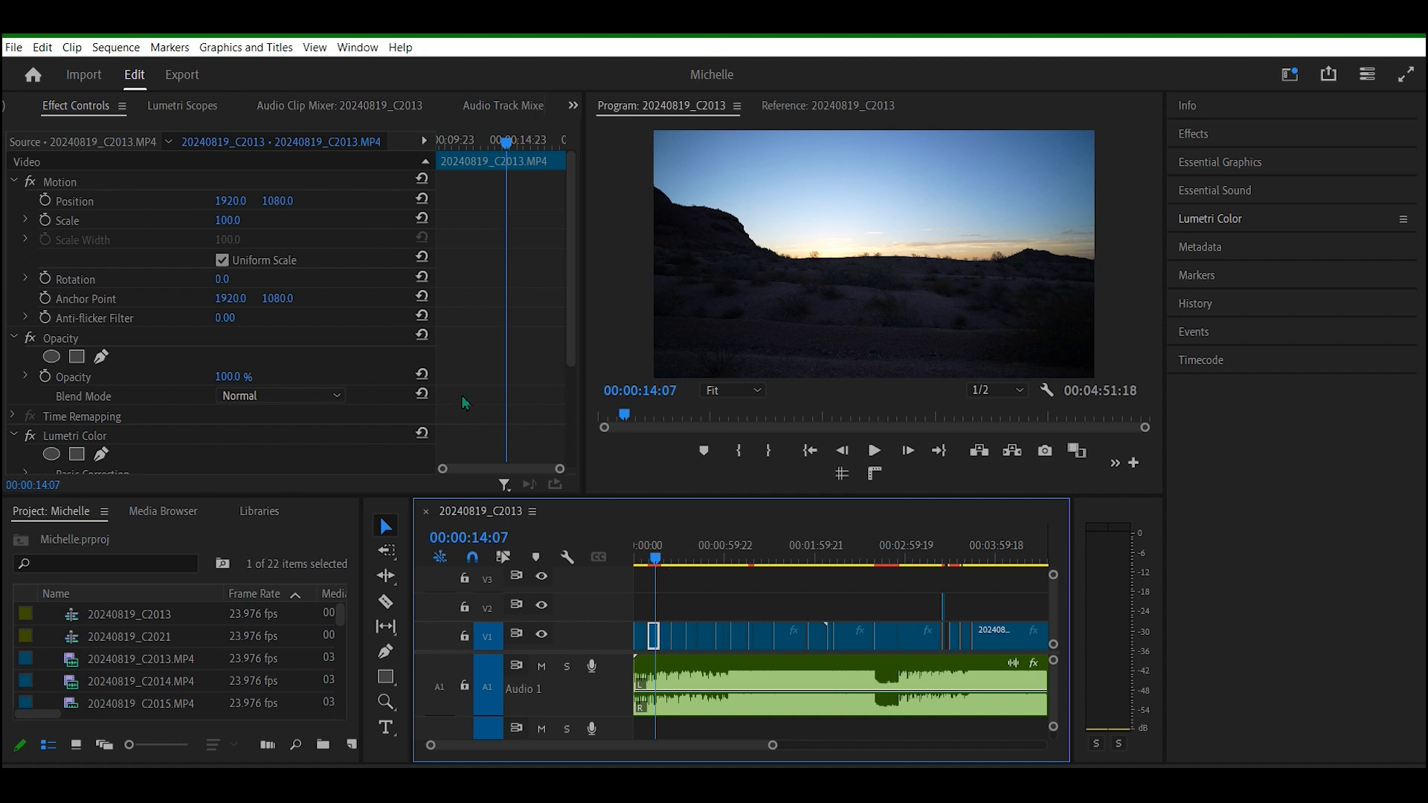
# Step: Scrub through the assembled sequence from 00:00:14:05 to 00:02:30:14 to review how the shots follow each other
pyautogui.click(659, 562)
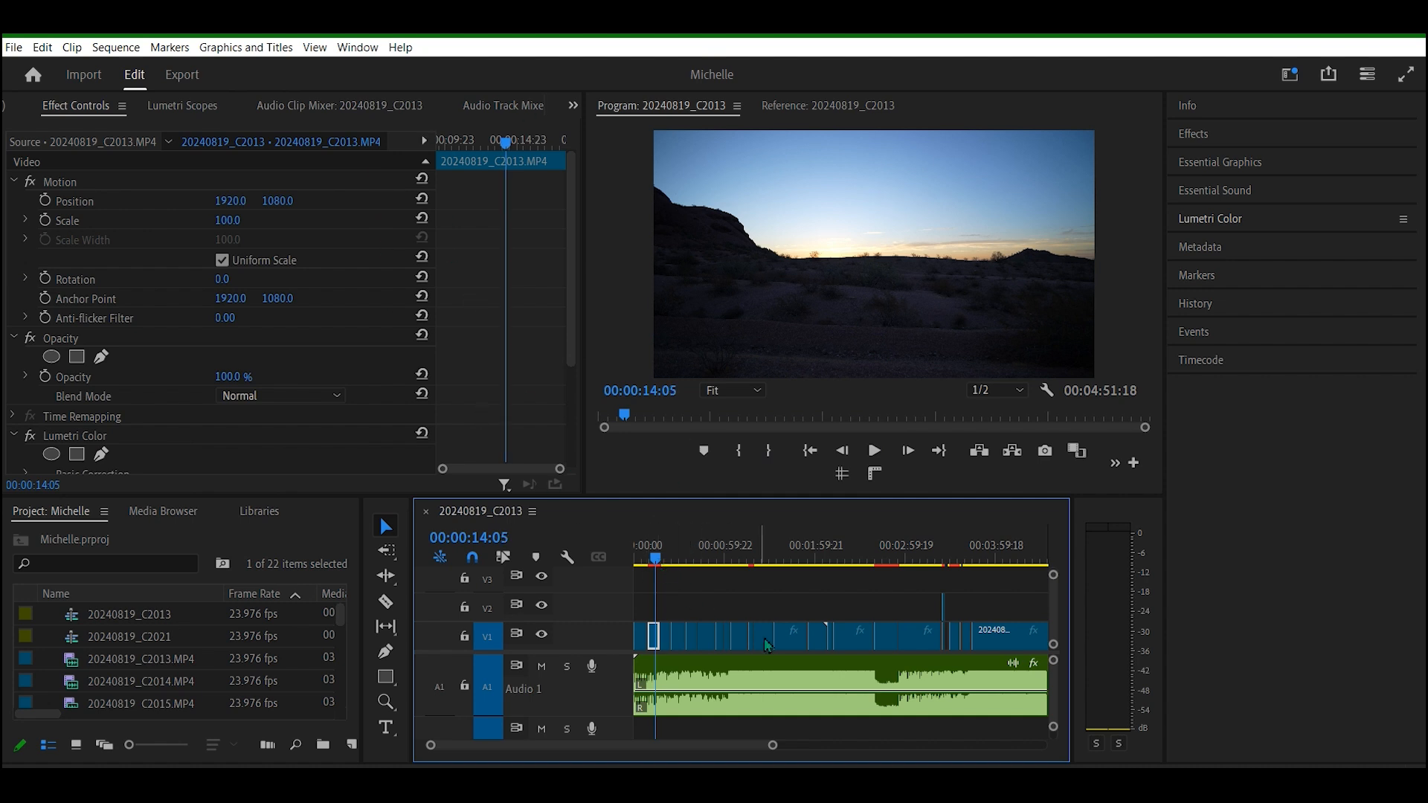
pyautogui.moveTo(656, 559); pyautogui.dragTo(685, 586)
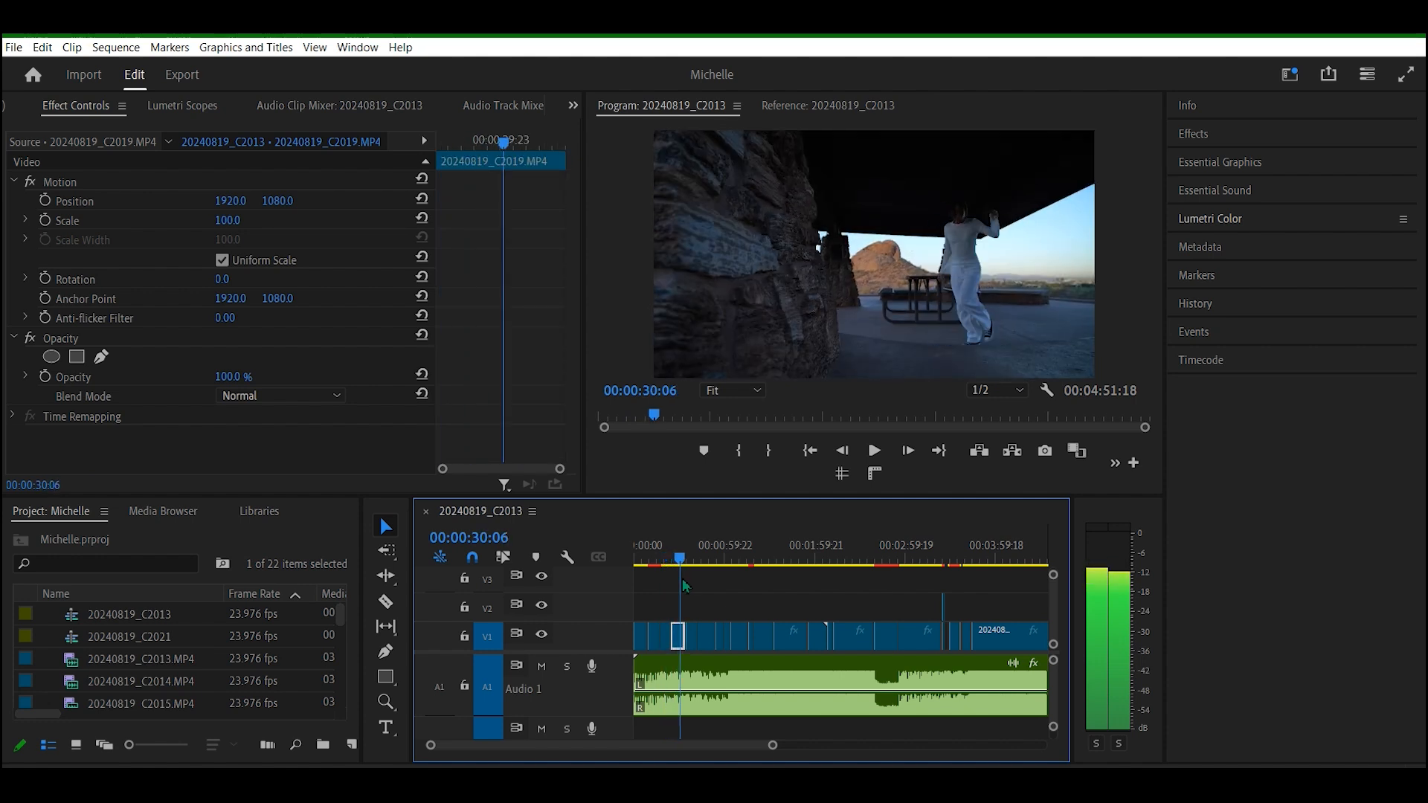
pyautogui.moveTo(685, 586); pyautogui.dragTo(690, 586)
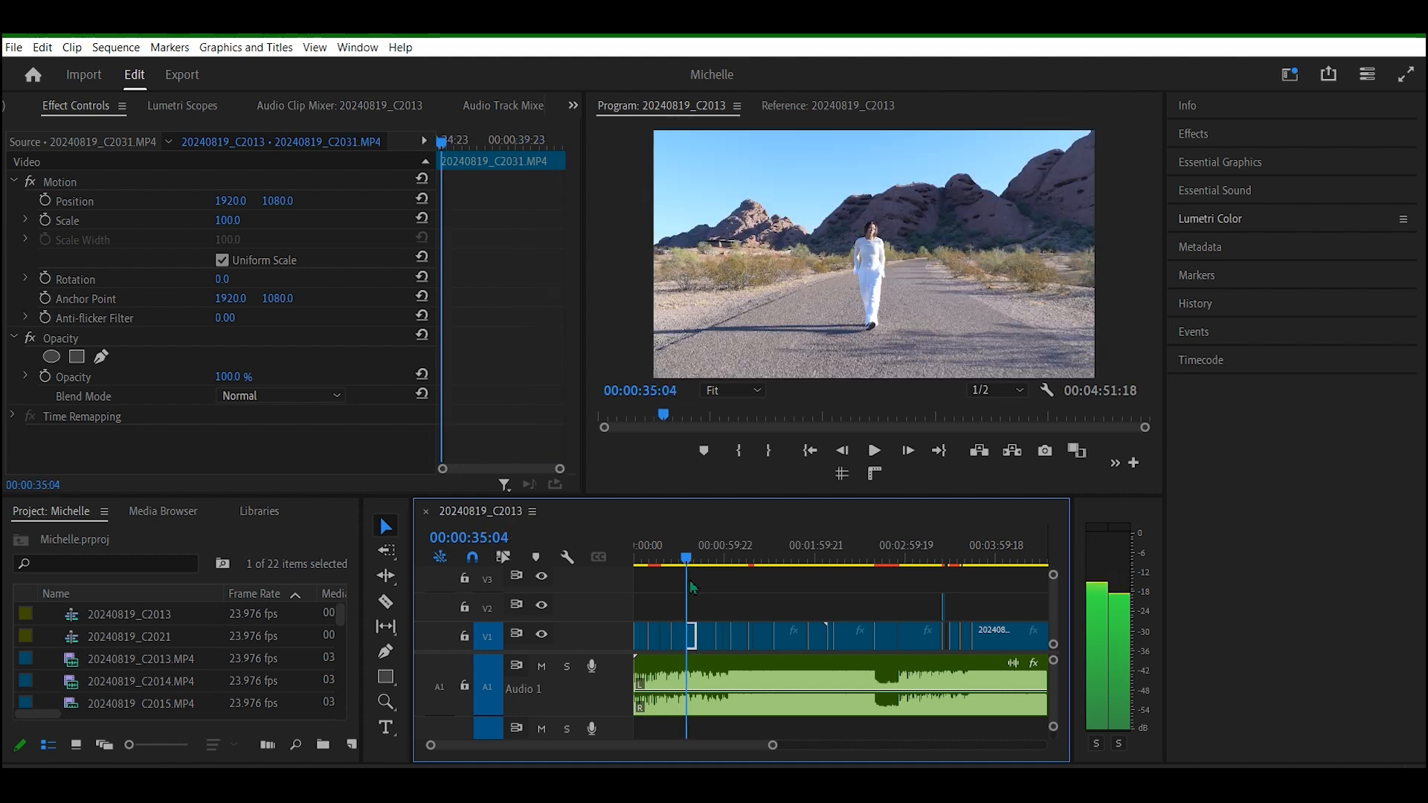
pyautogui.moveTo(690, 581); pyautogui.dragTo(692, 581)
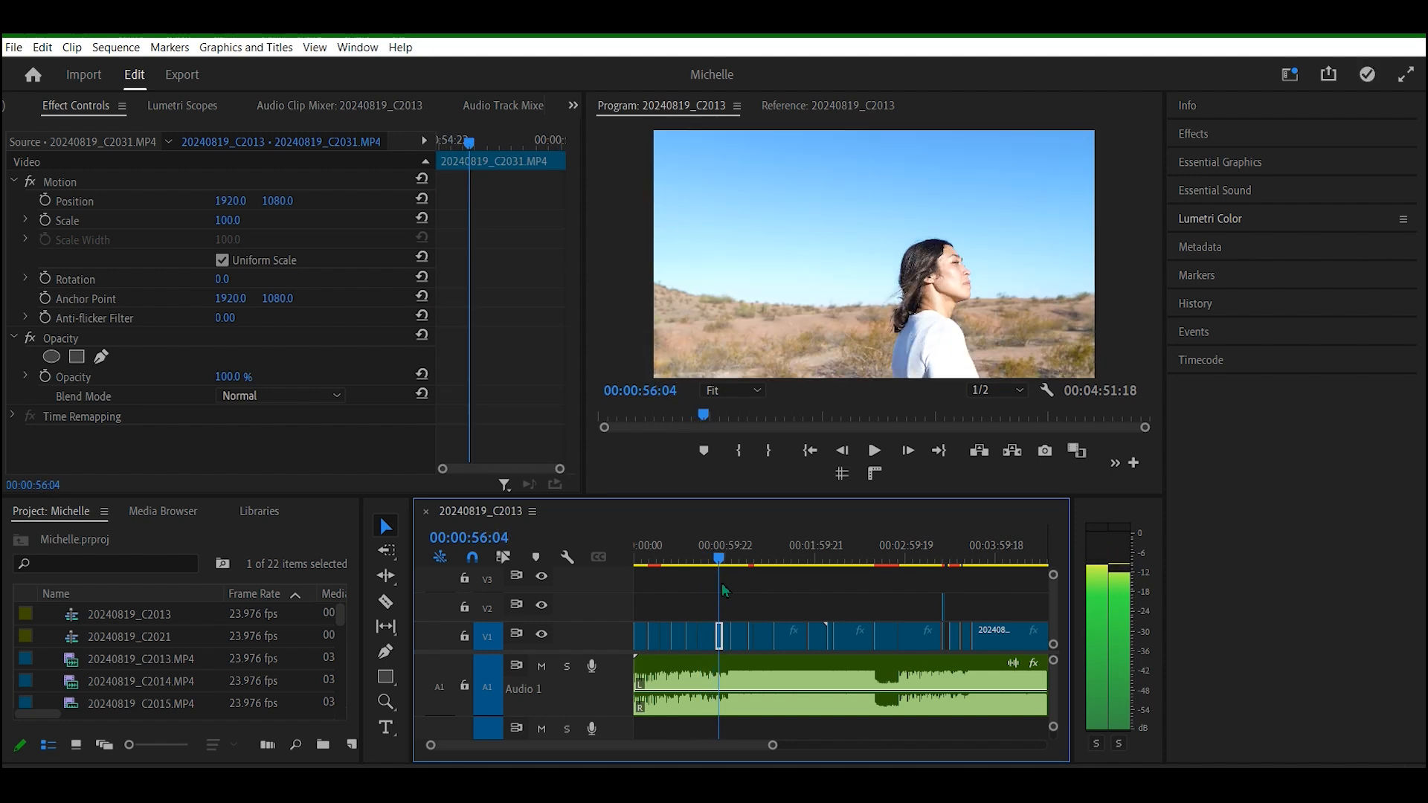
pyautogui.moveTo(766, 586); pyautogui.dragTo(861, 606)
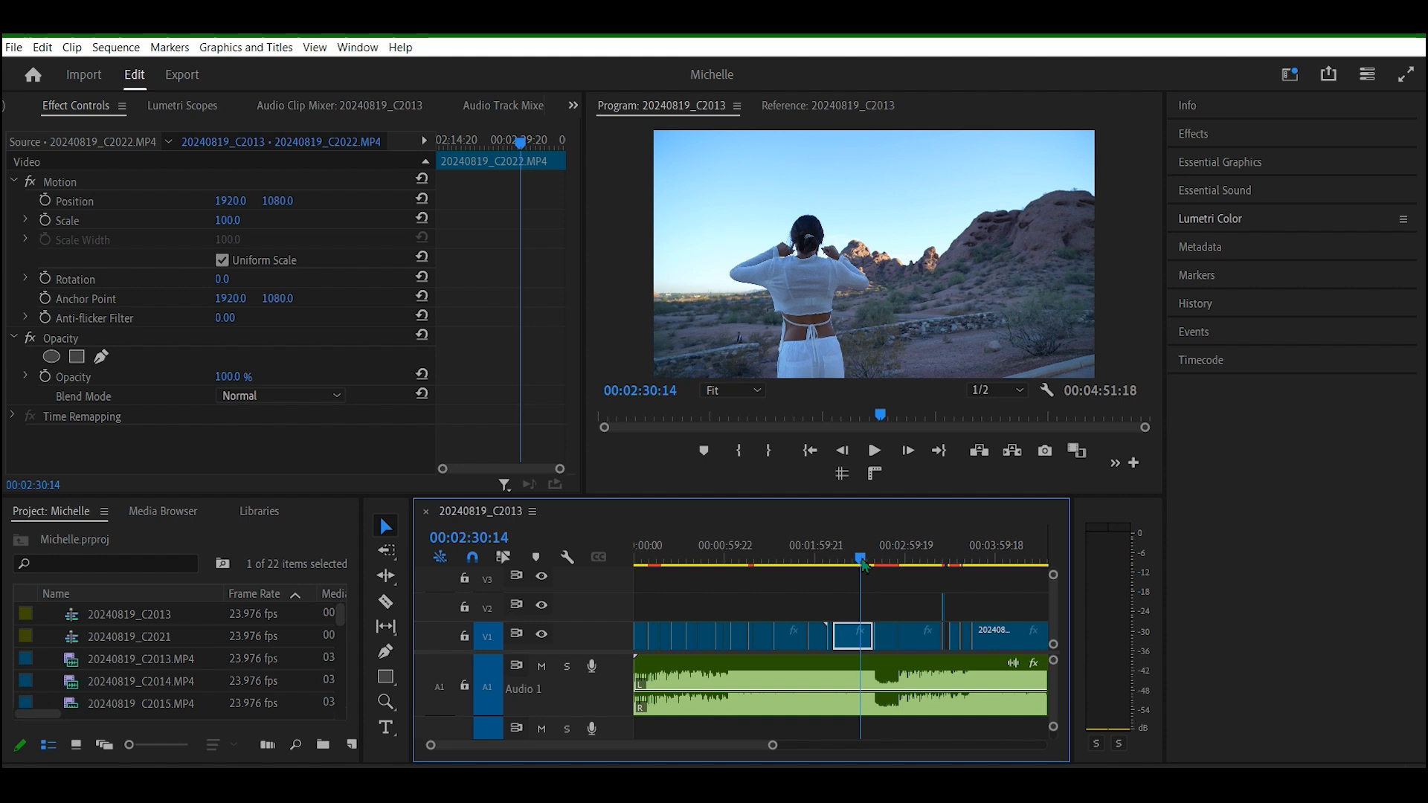
# Step: Continue scrubbing the sequence from 00:02:30:14 through the 20240819_C2030 shot to 00:03:52:16 in the final 20240819_C2029 clip
pyautogui.click(864, 562)
pyautogui.moveTo(866, 564); pyautogui.dragTo(867, 564)
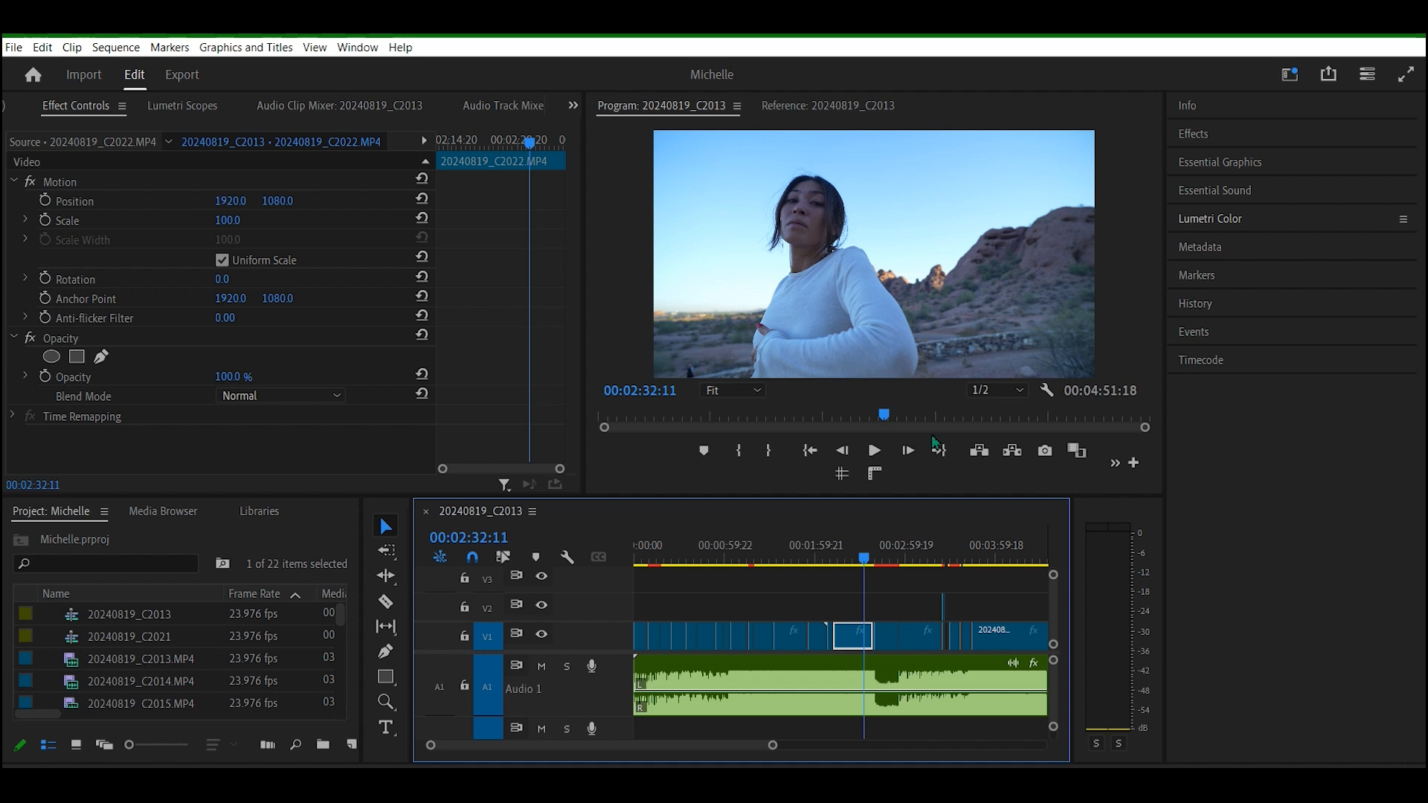
pyautogui.moveTo(864, 560); pyautogui.dragTo(928, 558)
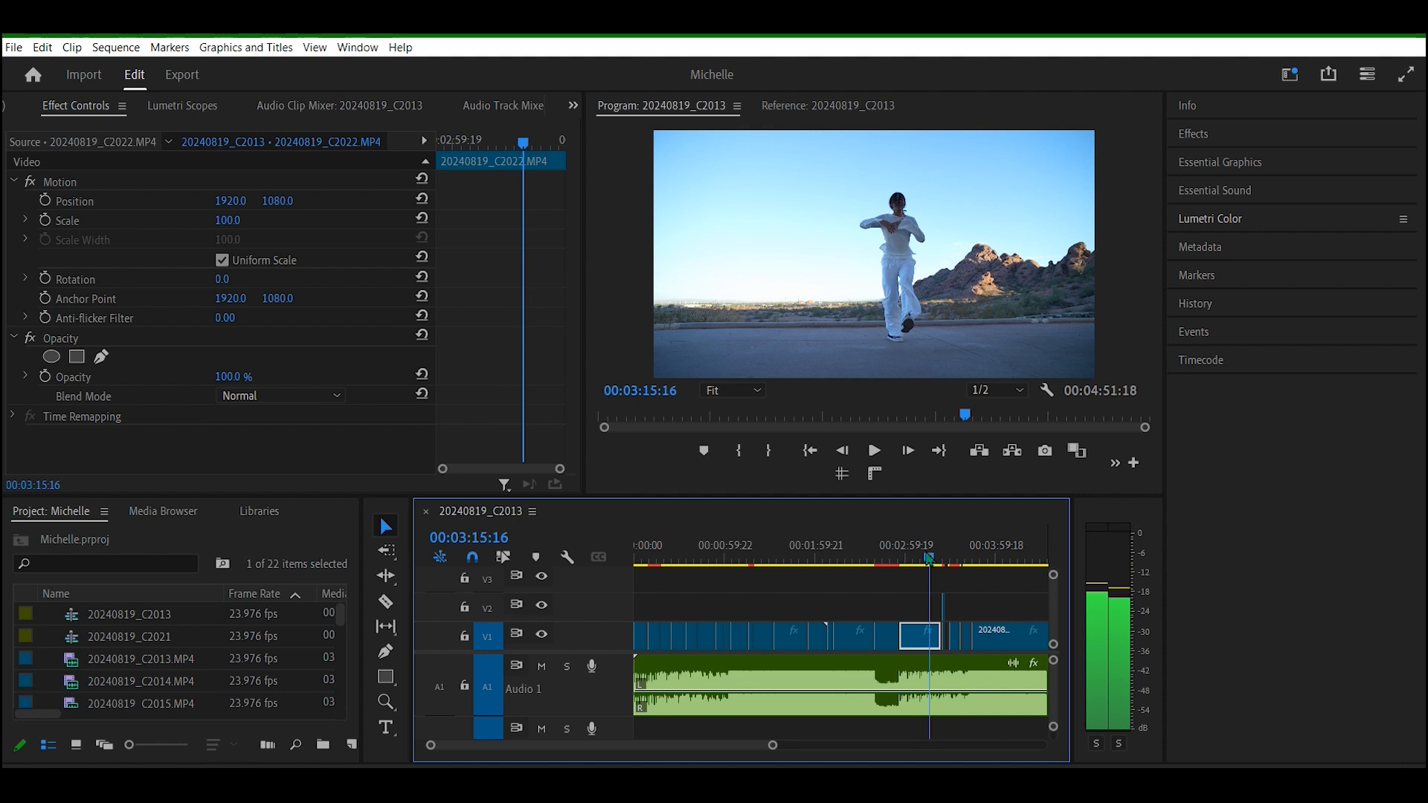
pyautogui.moveTo(929, 559); pyautogui.dragTo(955, 559)
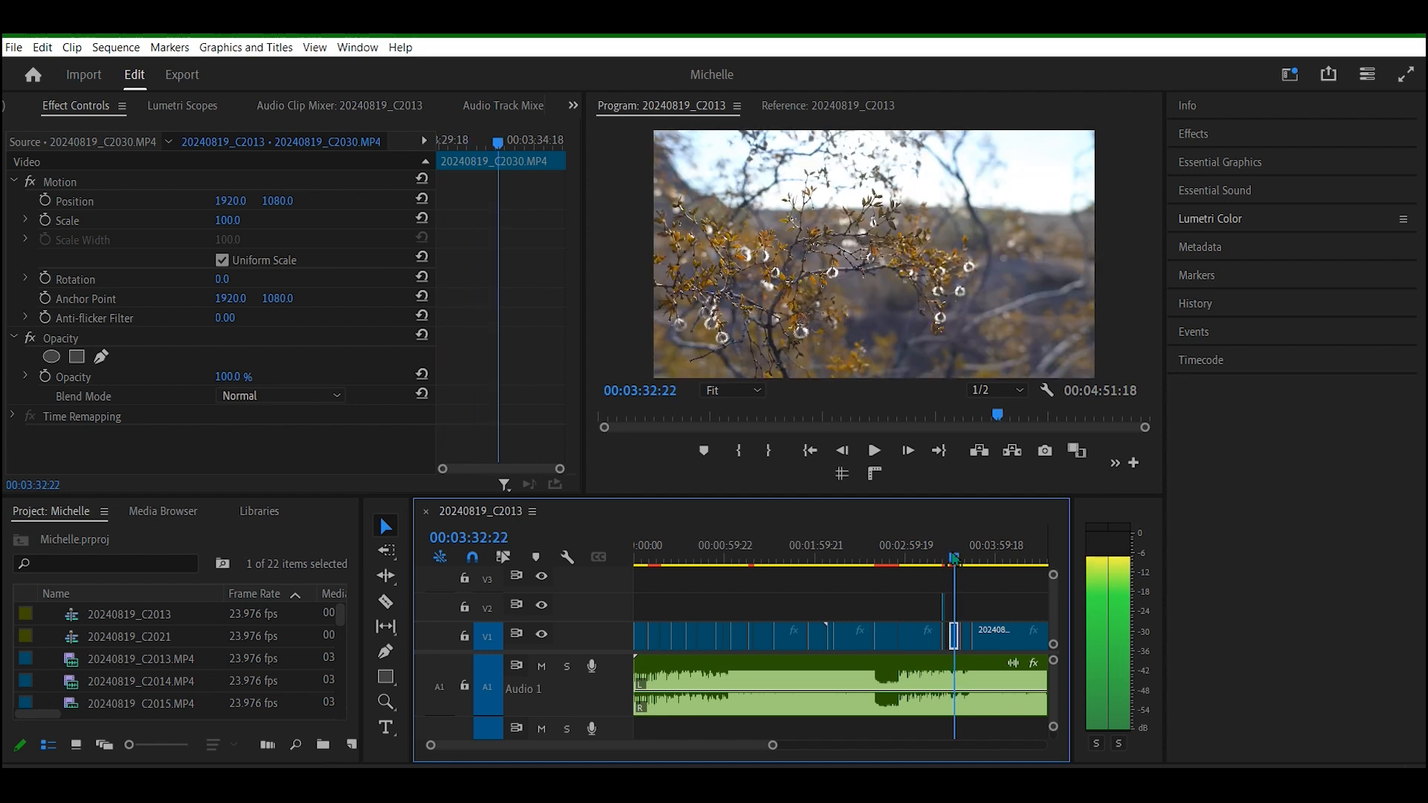
pyautogui.moveTo(955, 559); pyautogui.dragTo(956, 559)
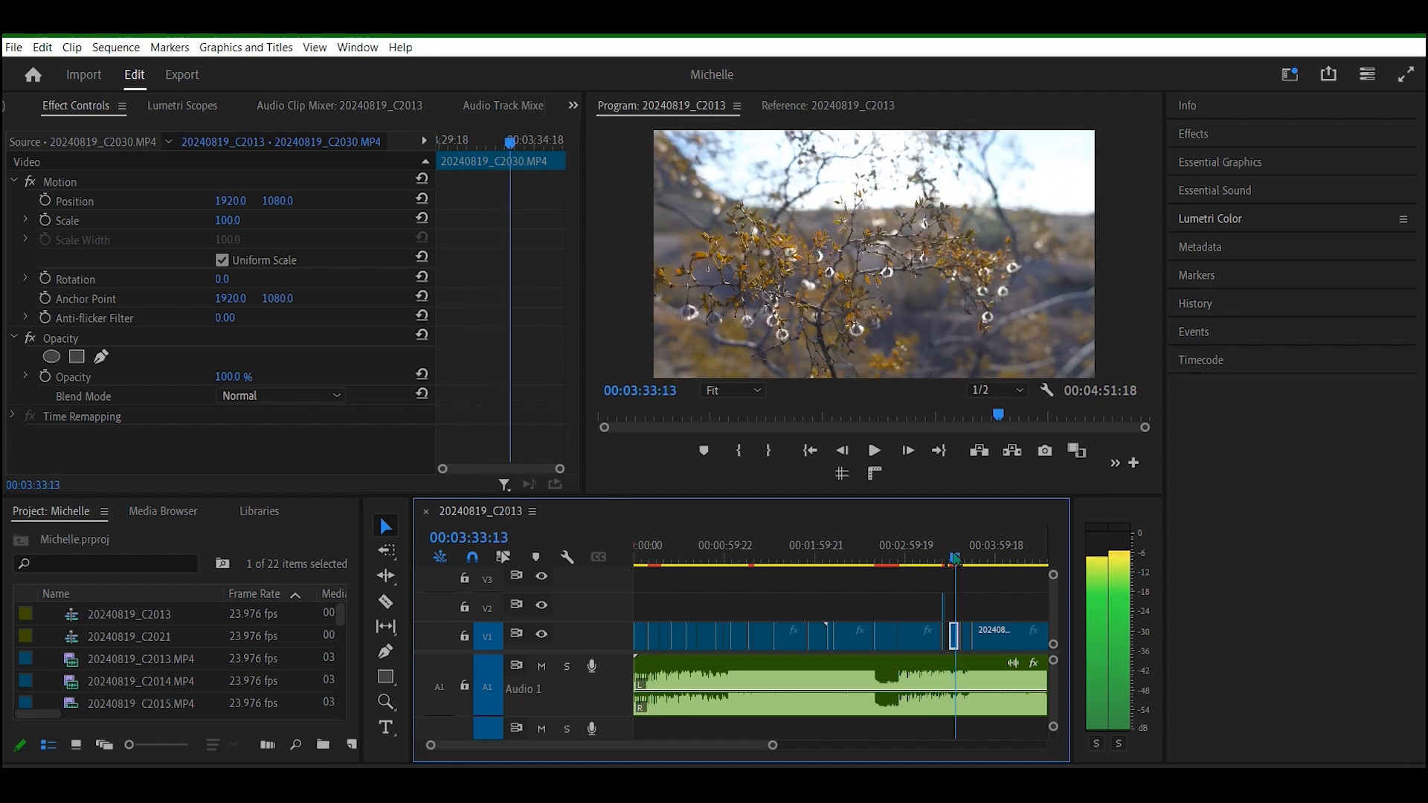
pyautogui.moveTo(956, 559); pyautogui.dragTo(983, 559)
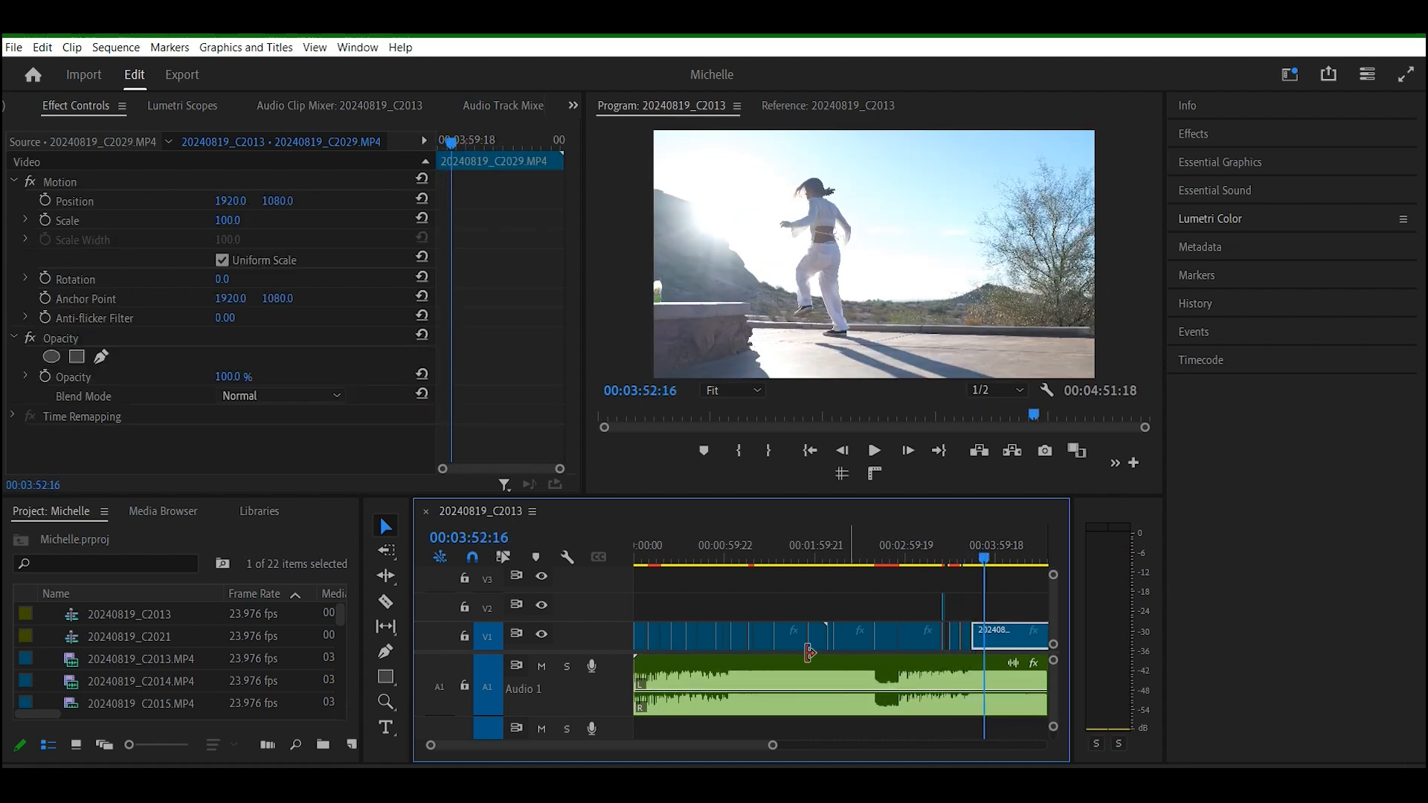
pyautogui.moveTo(772, 747)
pyautogui.mouseDown()
pyautogui.moveTo(861, 747)
pyautogui.moveTo(755, 741)
pyautogui.mouseUp()
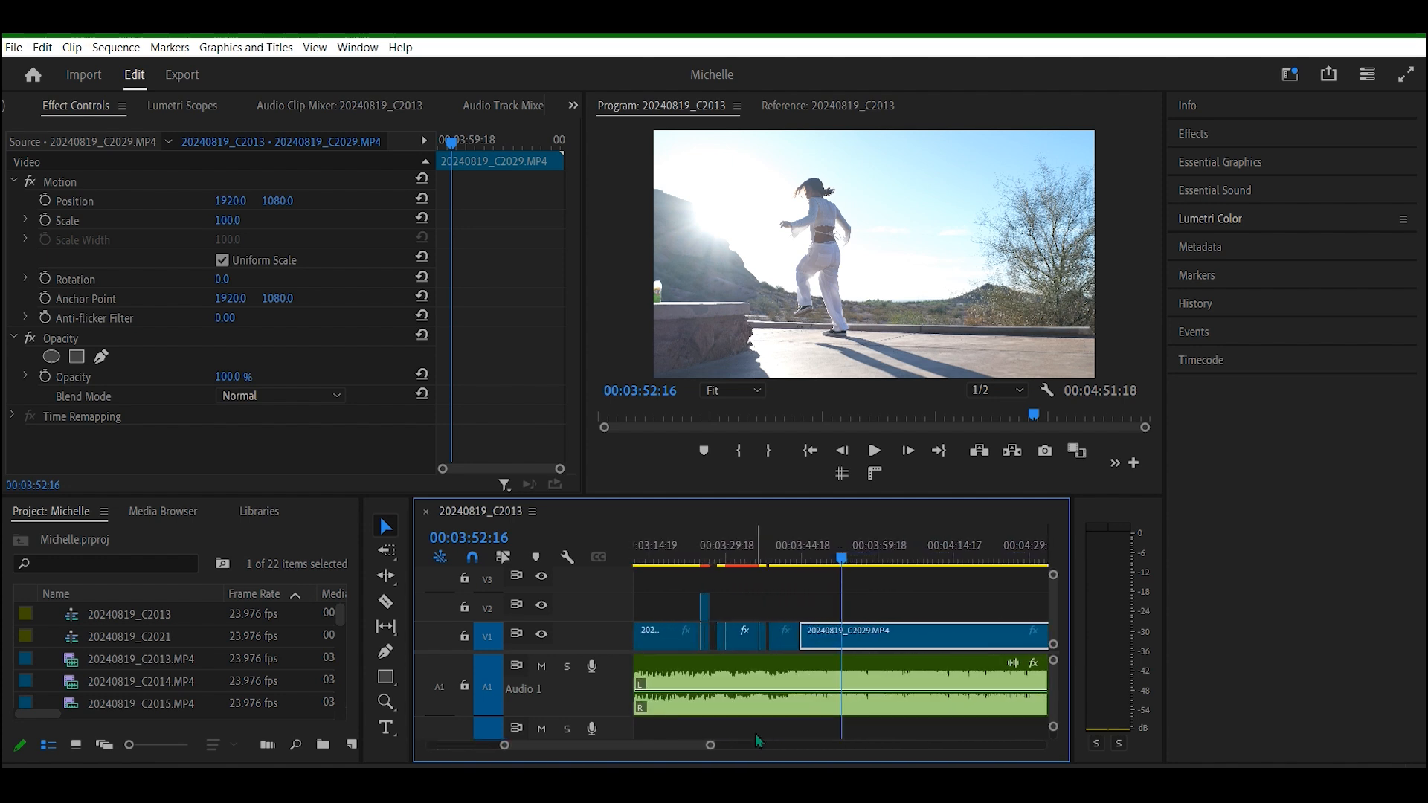
# Step: Play back the V1 footage from 00:03:37:09 through the start of the 20240819_C2029.MP4 clip to look for cut points
pyautogui.moveTo(841, 558); pyautogui.dragTo(764, 559)
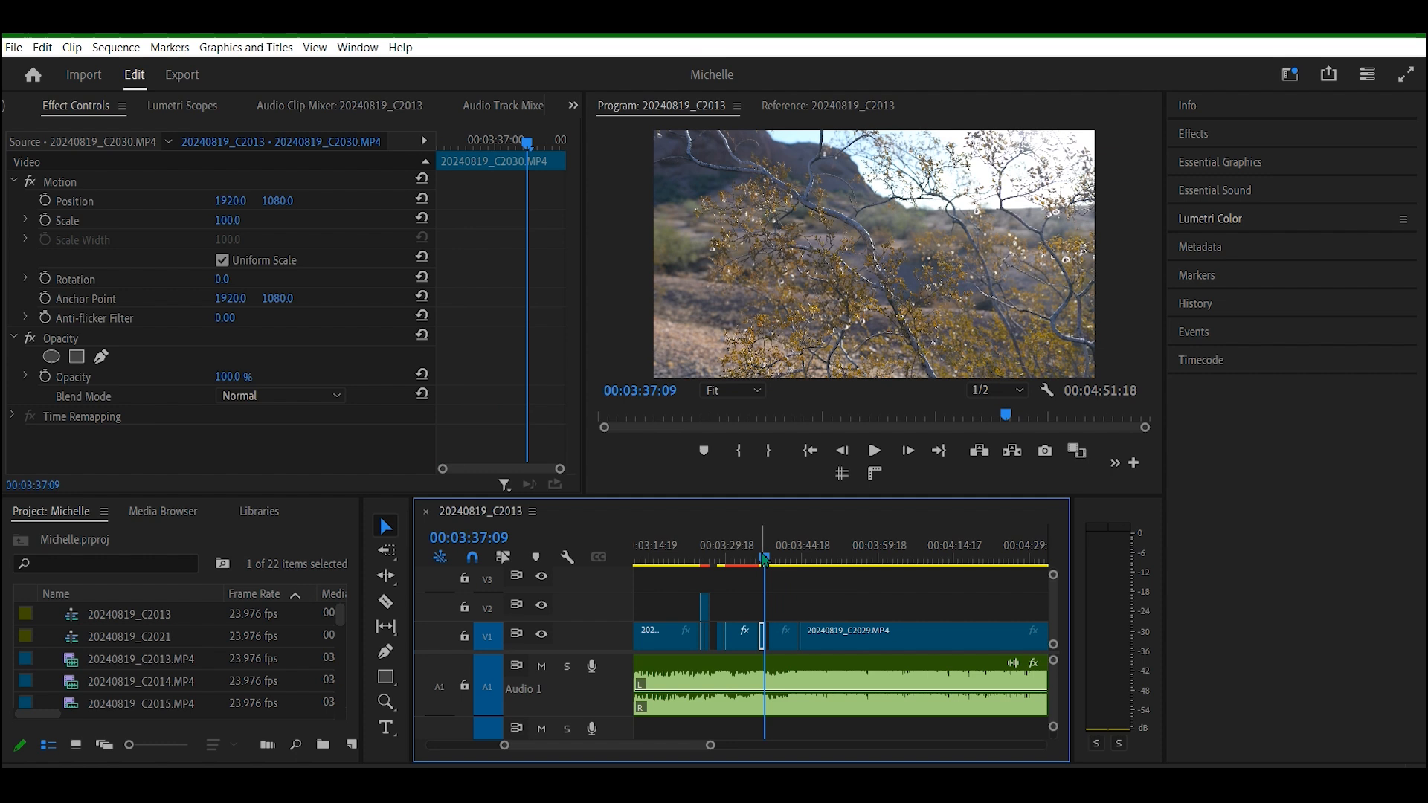
pyautogui.press('space')
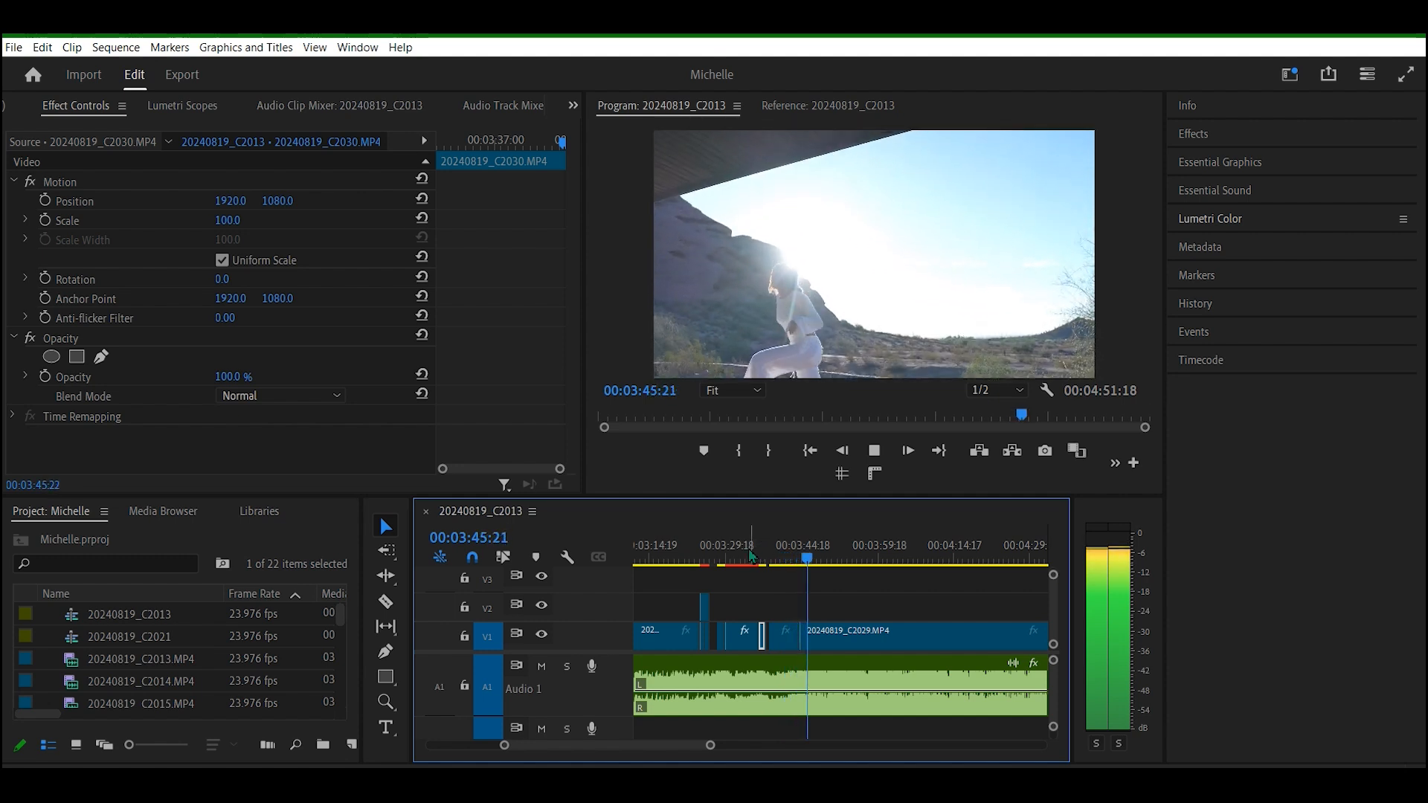
pyautogui.press('space')
pyautogui.moveTo(812, 563); pyautogui.dragTo(769, 565)
pyautogui.press('space')
pyautogui.moveTo(710, 745); pyautogui.dragTo(633, 745)
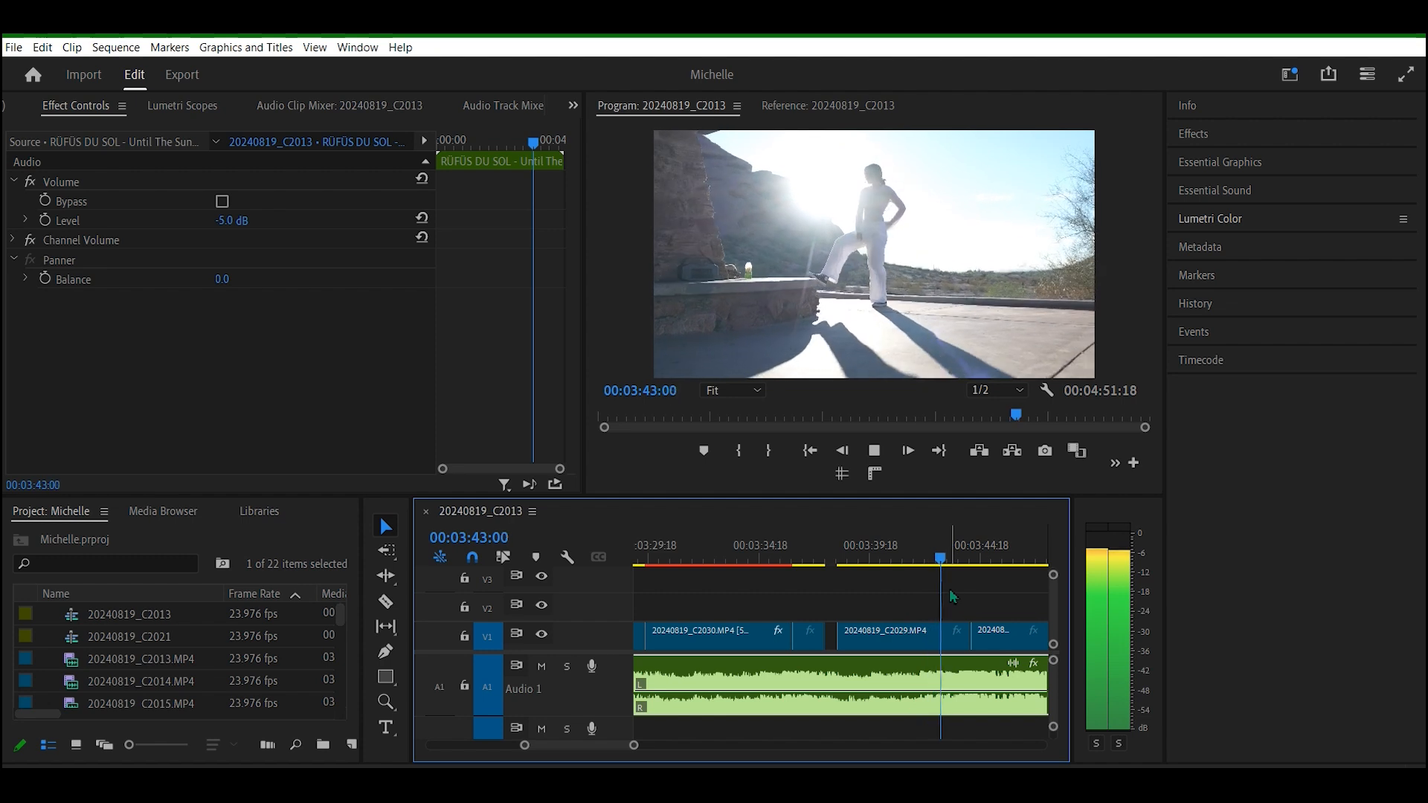
pyautogui.press('space')
pyautogui.moveTo(953, 561); pyautogui.dragTo(895, 565)
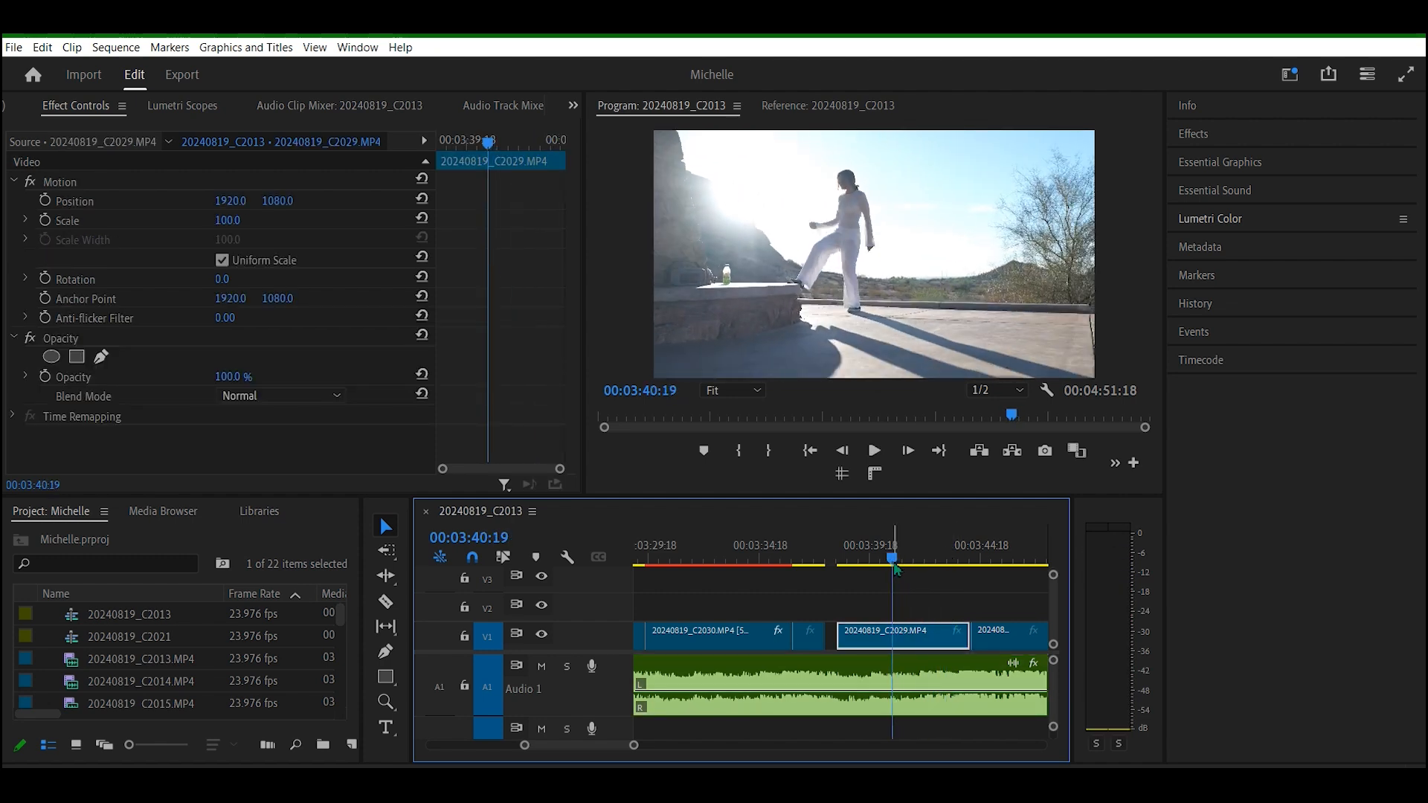
# Step: Split the short 20240819_C2029.MP4 clip after the black gap at 00:03:39:20 with the Razor tool
pyautogui.press('c')
pyautogui.press('j')
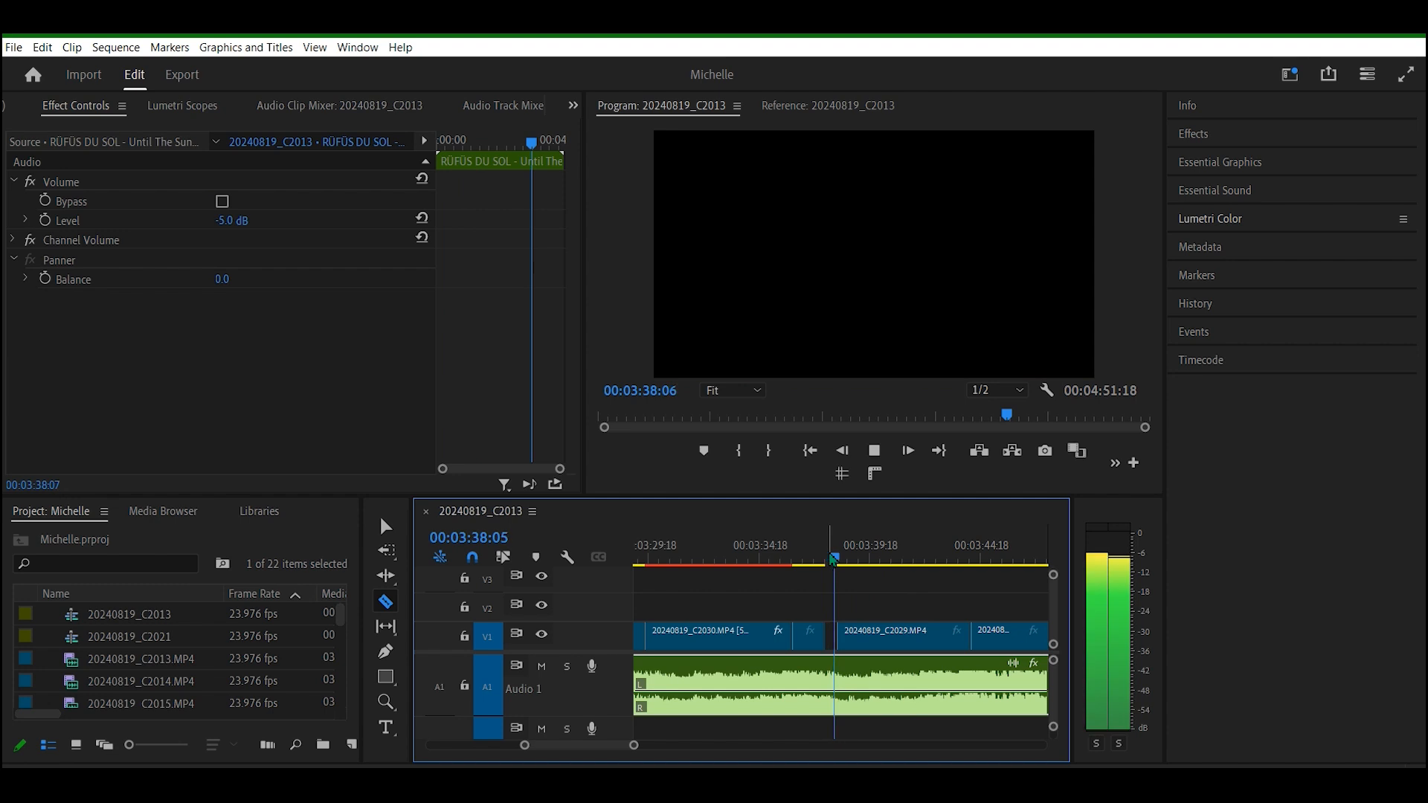
pyautogui.press('l')
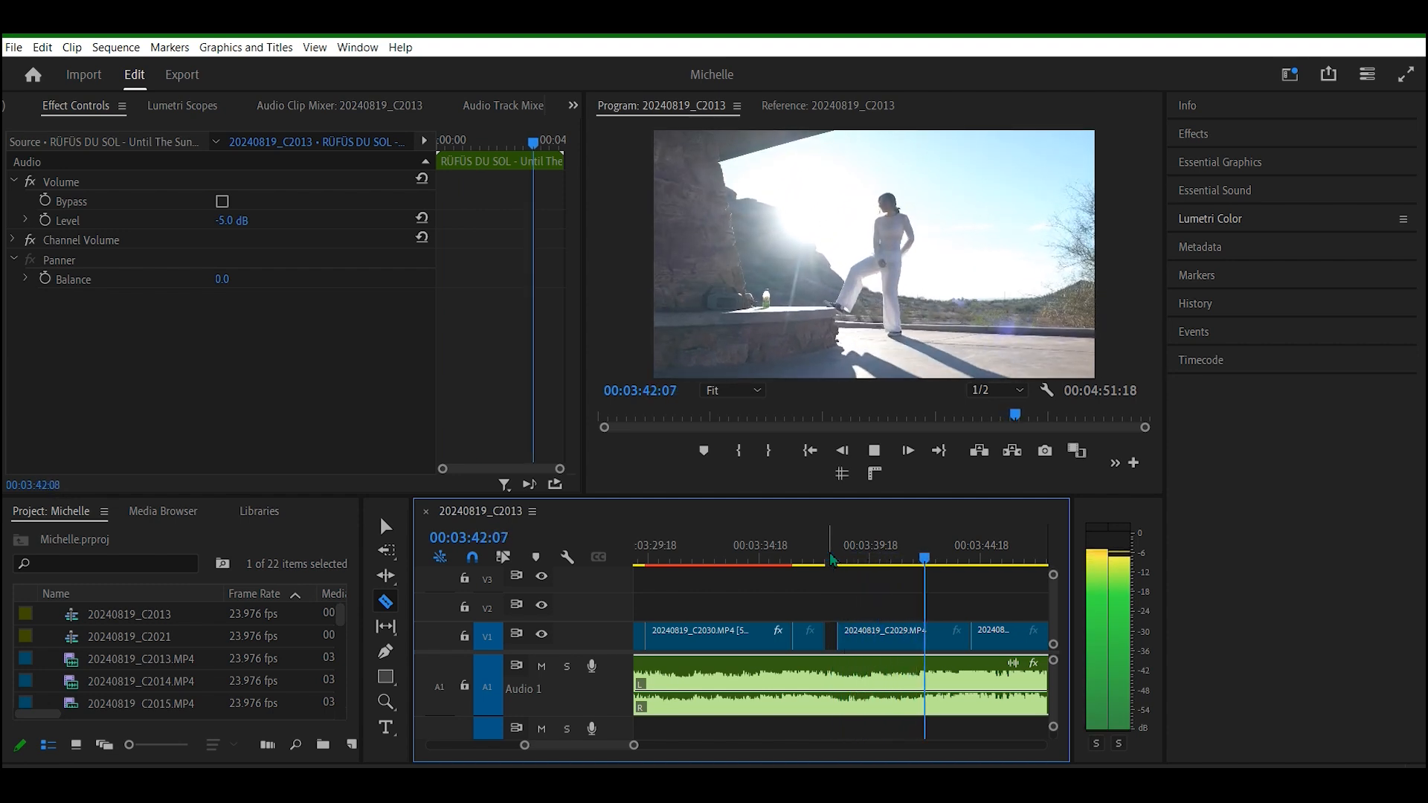
pyautogui.press('k')
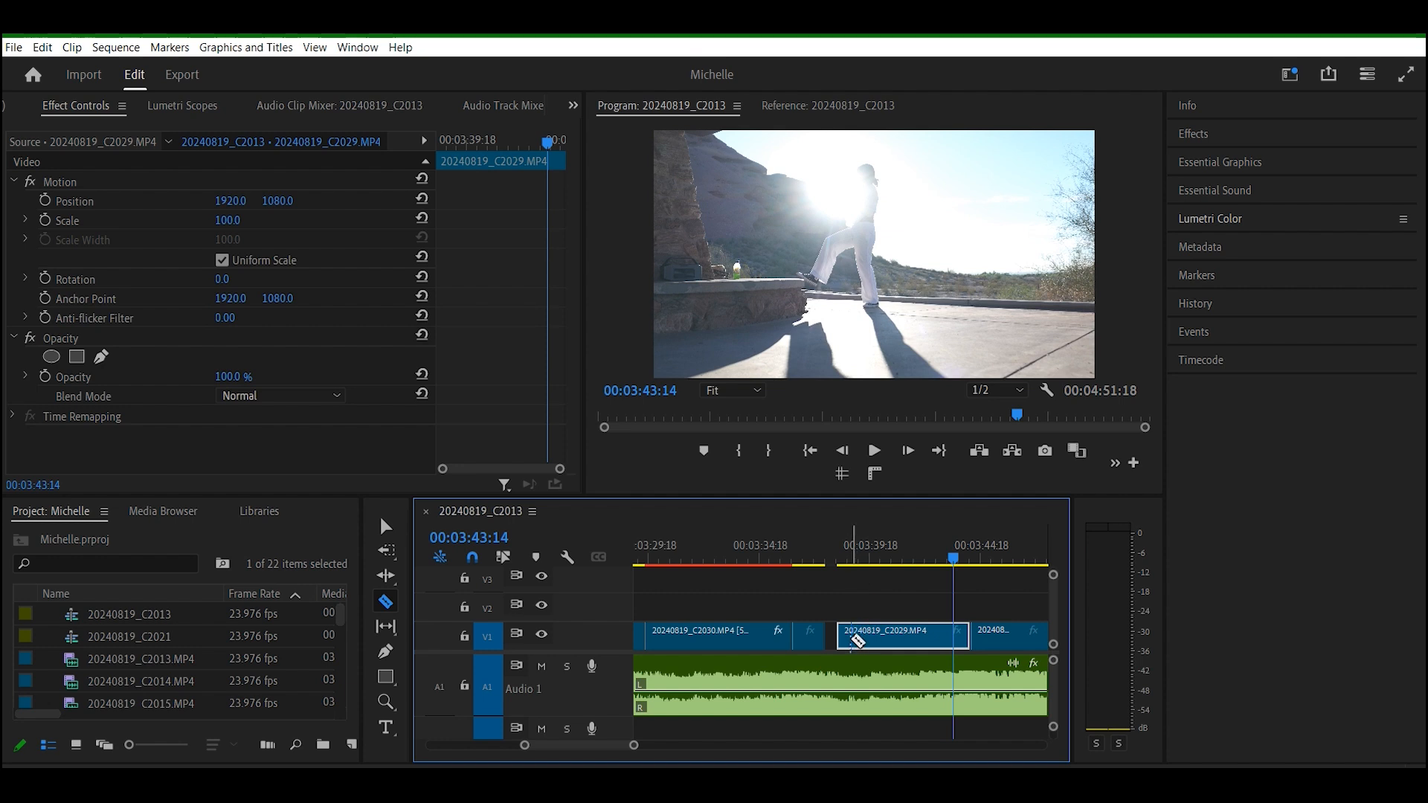
pyautogui.moveTo(954, 559); pyautogui.dragTo(841, 563)
pyautogui.press('space')
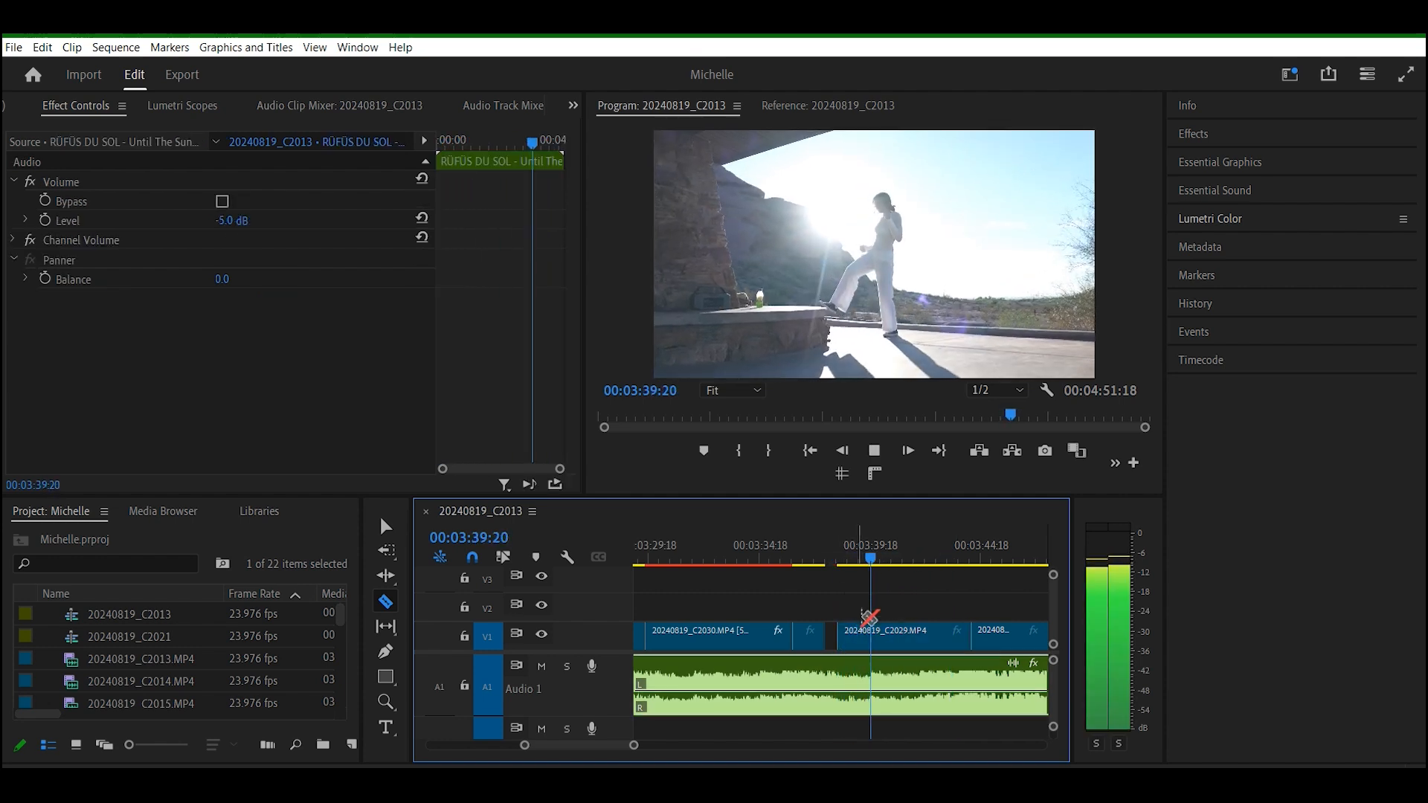
pyautogui.click(874, 632)
pyautogui.click(871, 632)
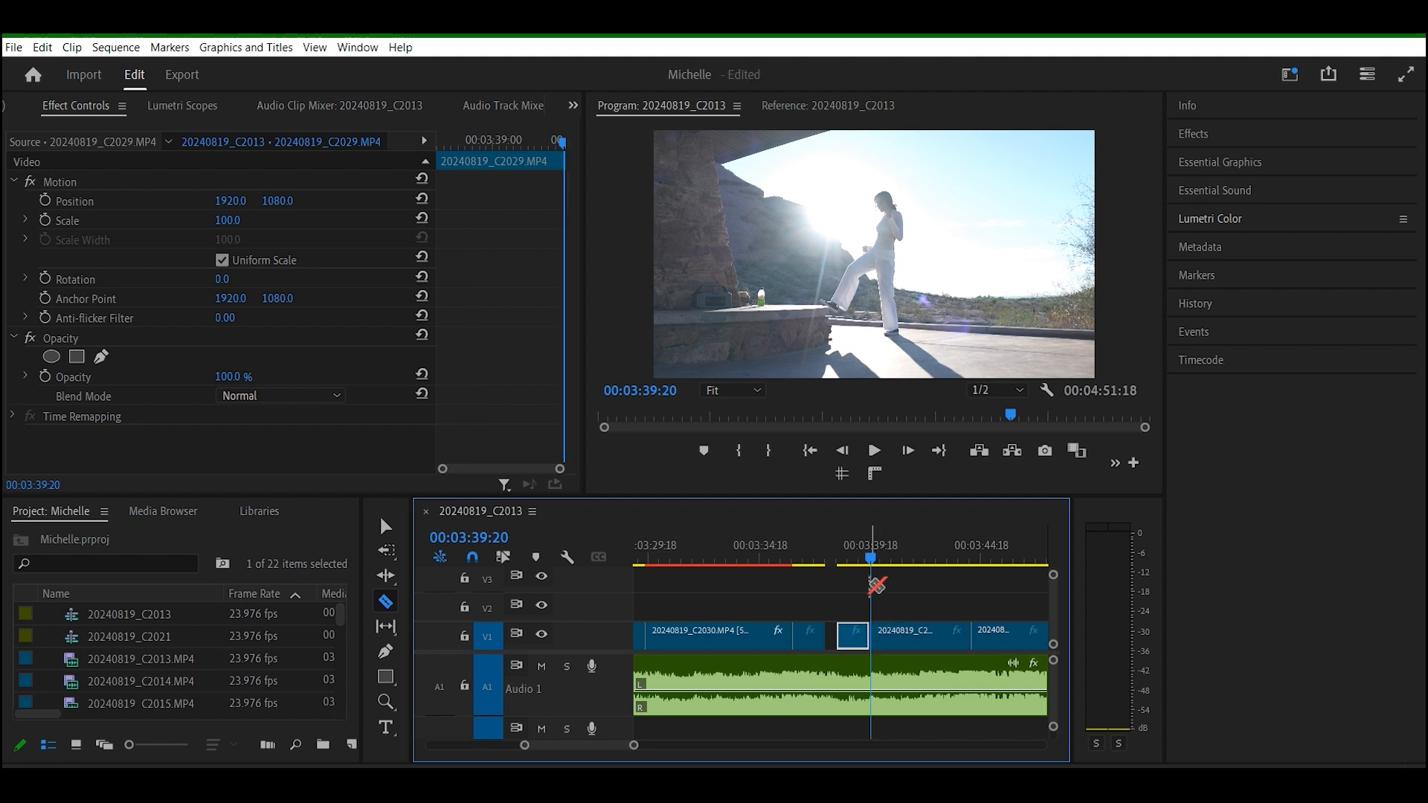
# Step: Split the rest of that 20240819_C2029.MP4 clip at about 00:03:41:15 and again at 00:03:43:08
pyautogui.press('space')
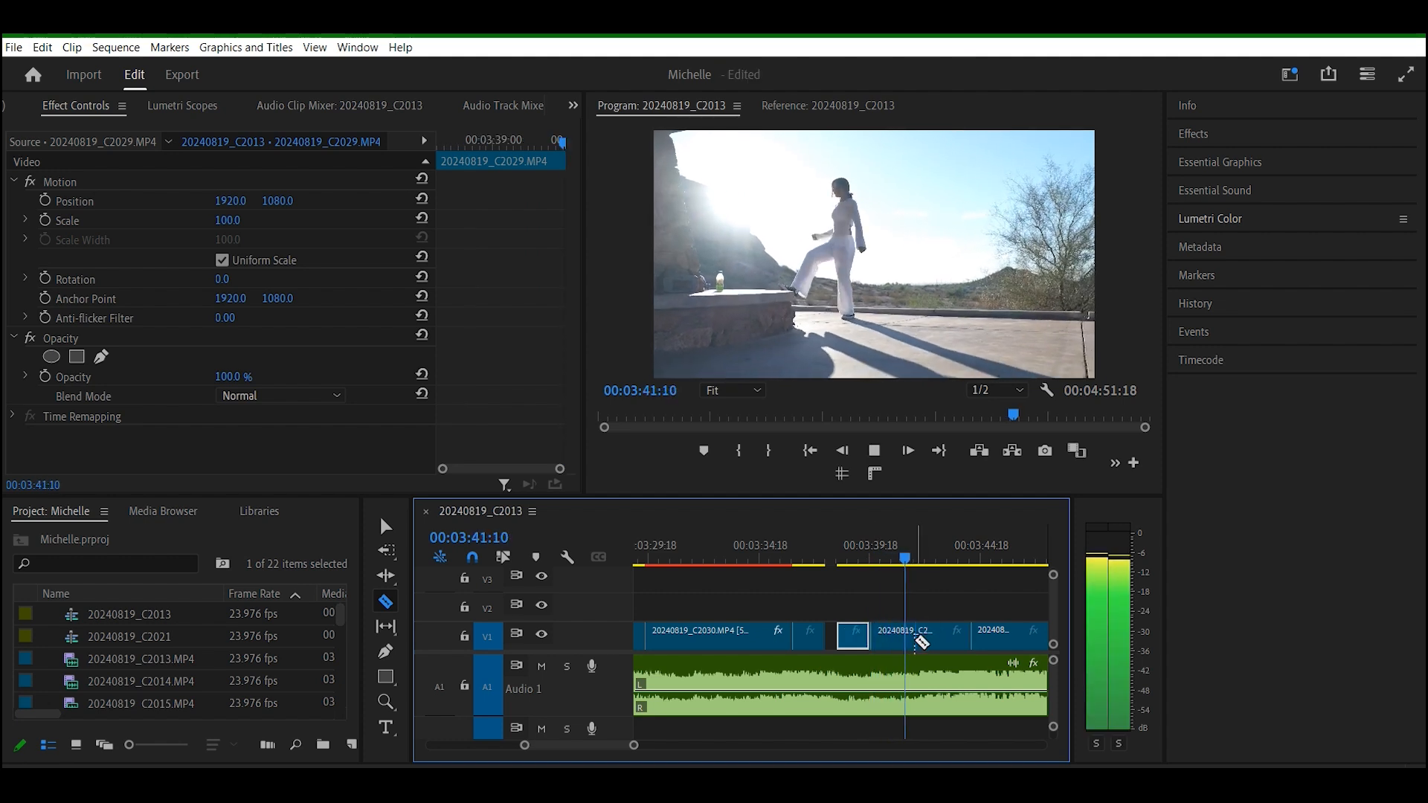
pyautogui.click(919, 638)
pyautogui.click(910, 631)
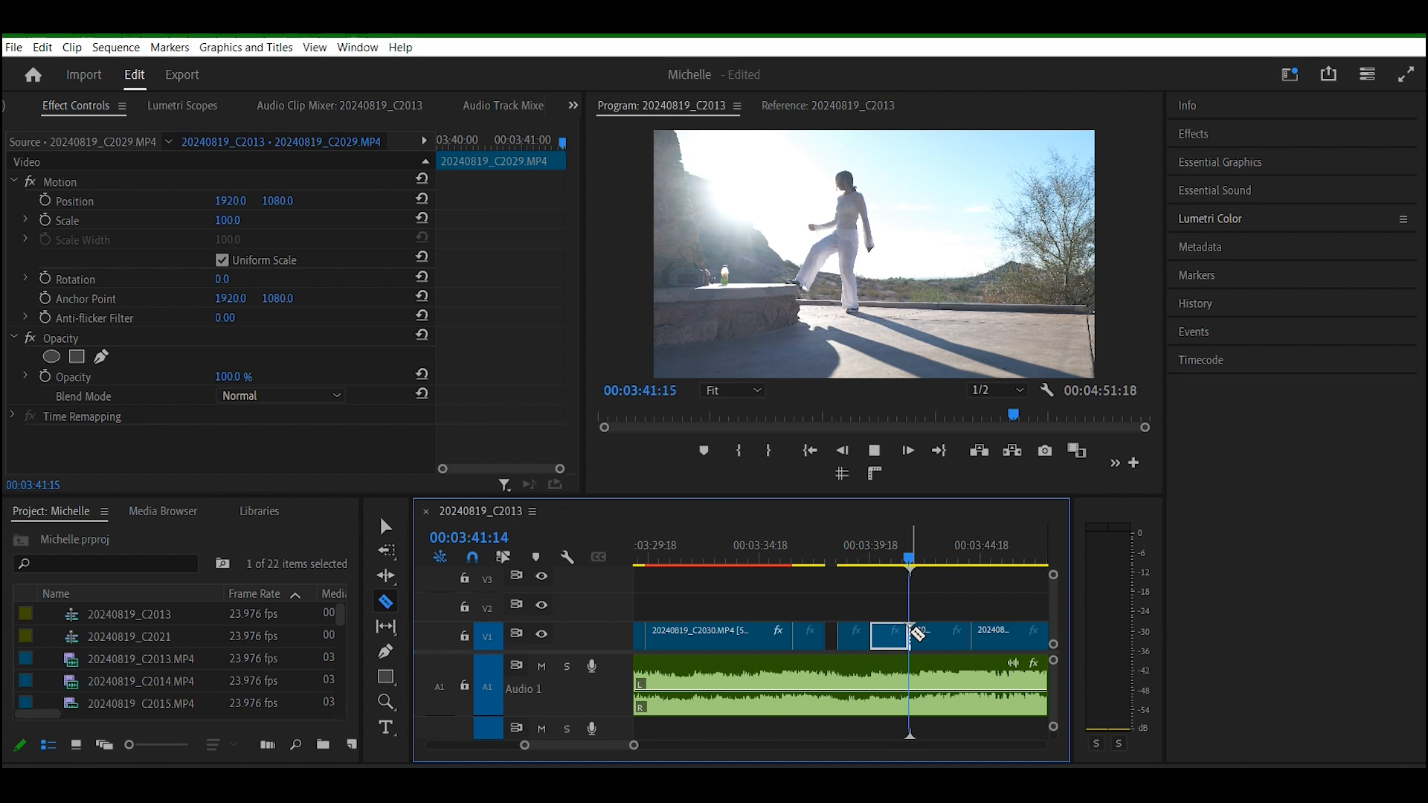
pyautogui.press('space')
pyautogui.click(958, 635)
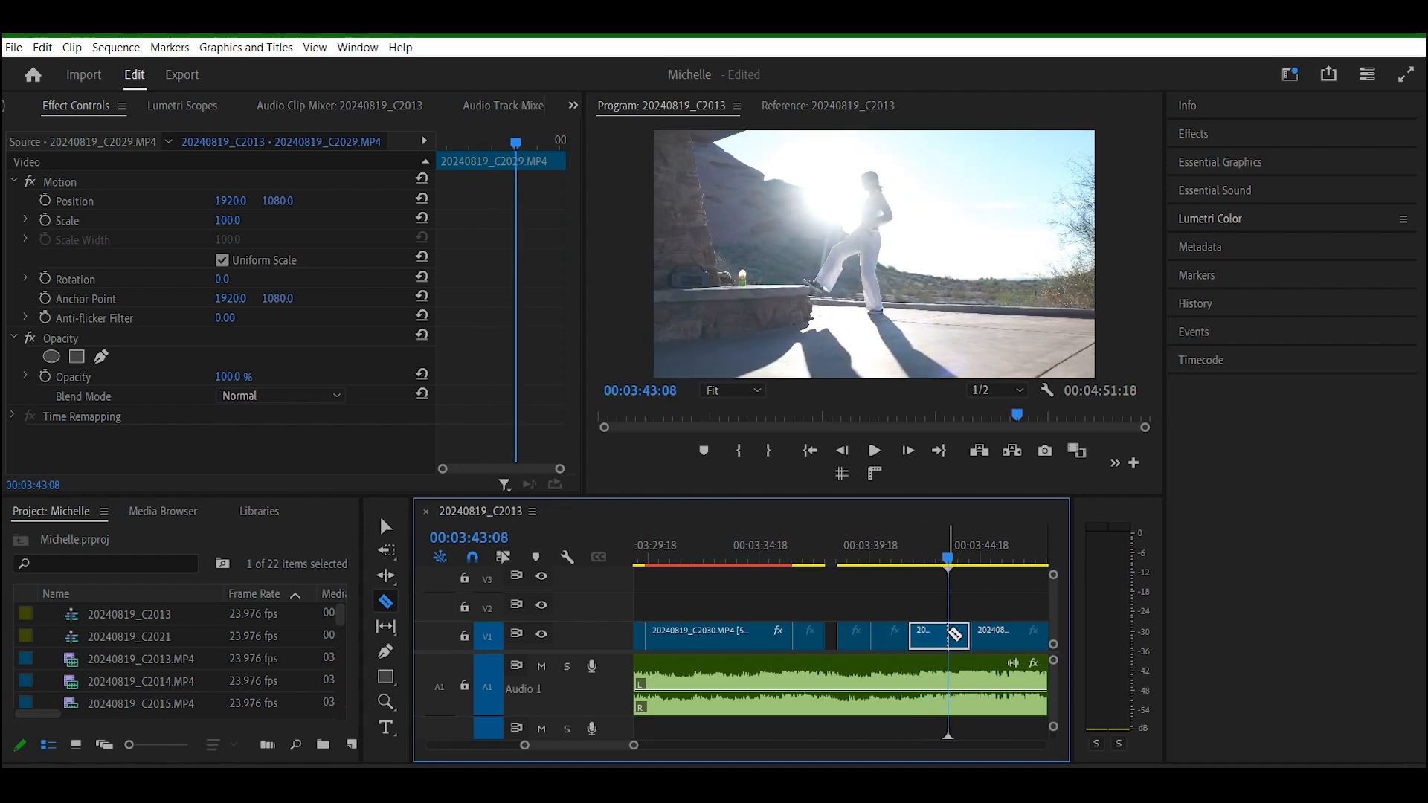
pyautogui.click(950, 632)
pyautogui.press('v')
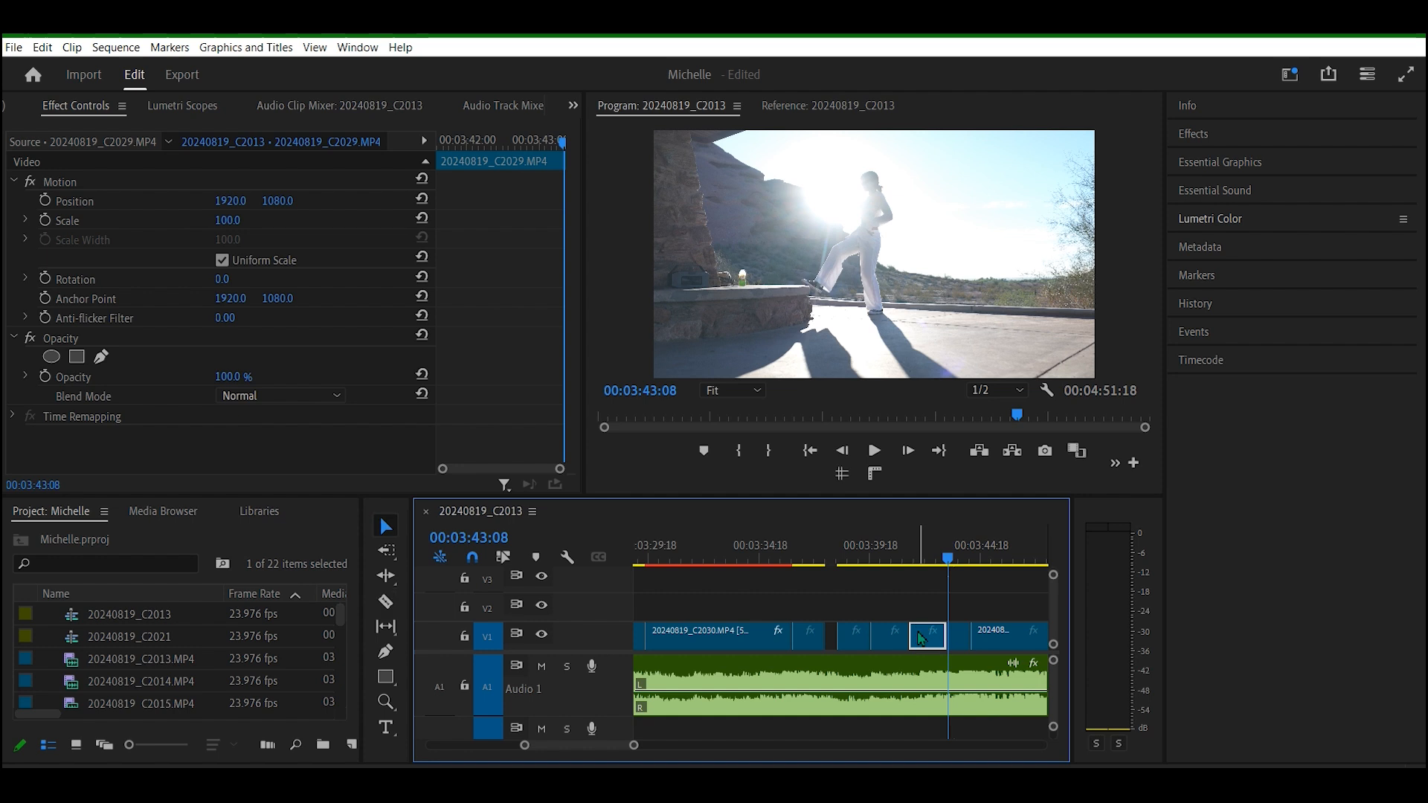
# Step: Shift the first and second pieces of the split C2029 clip slightly earlier on V1, leaving a short gap after each
pyautogui.moveTo(947, 559); pyautogui.dragTo(860, 654)
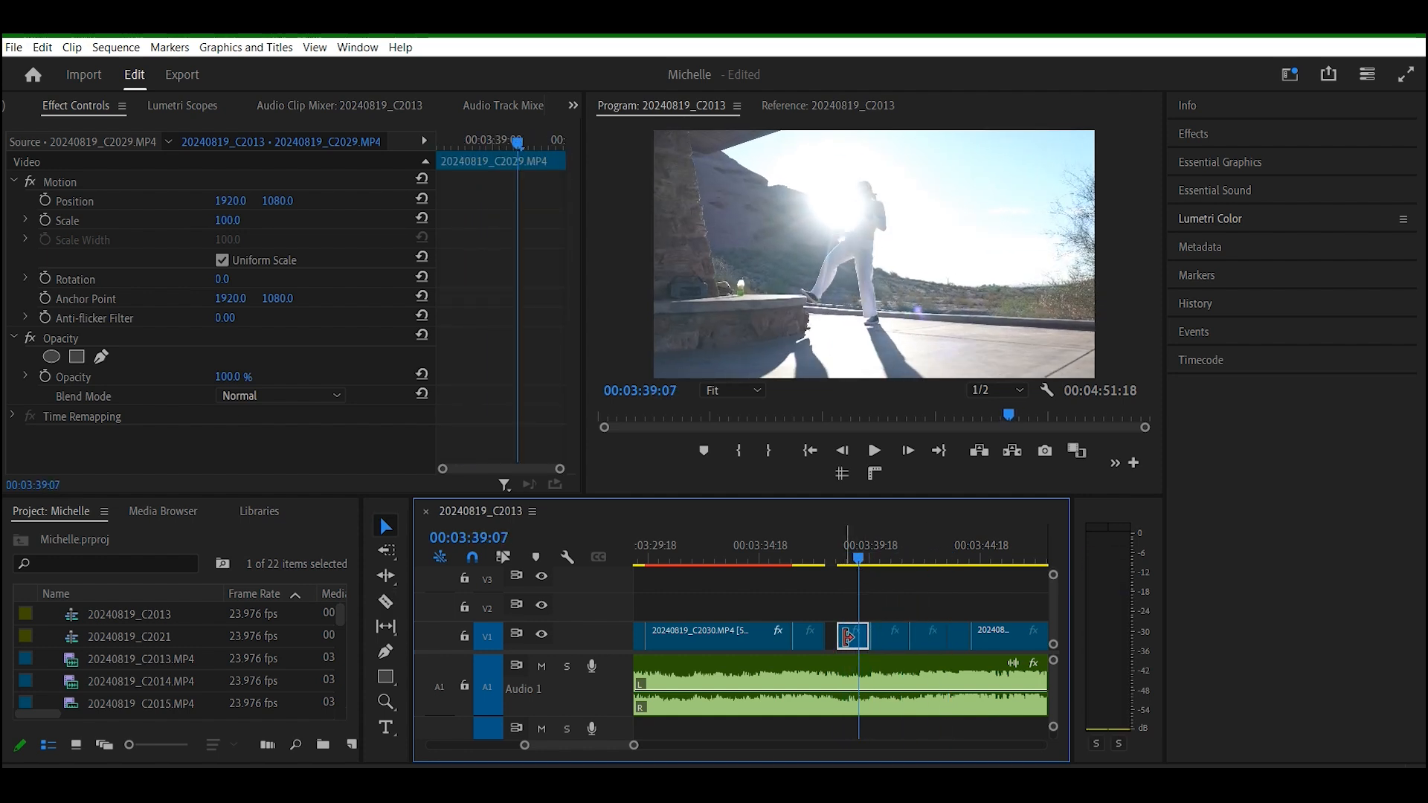
pyautogui.moveTo(640, 746); pyautogui.dragTo(618, 745)
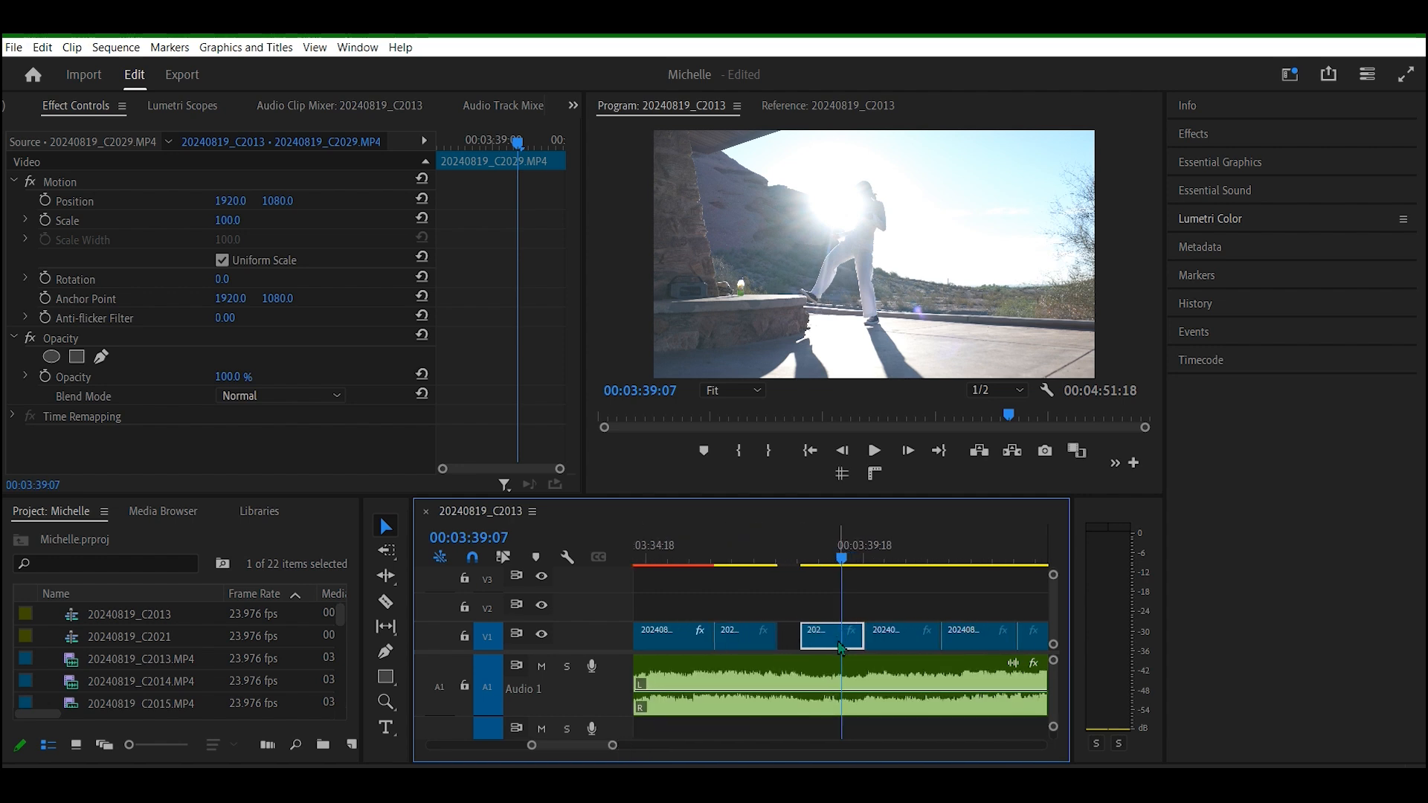
pyautogui.moveTo(832, 646); pyautogui.dragTo(822, 645)
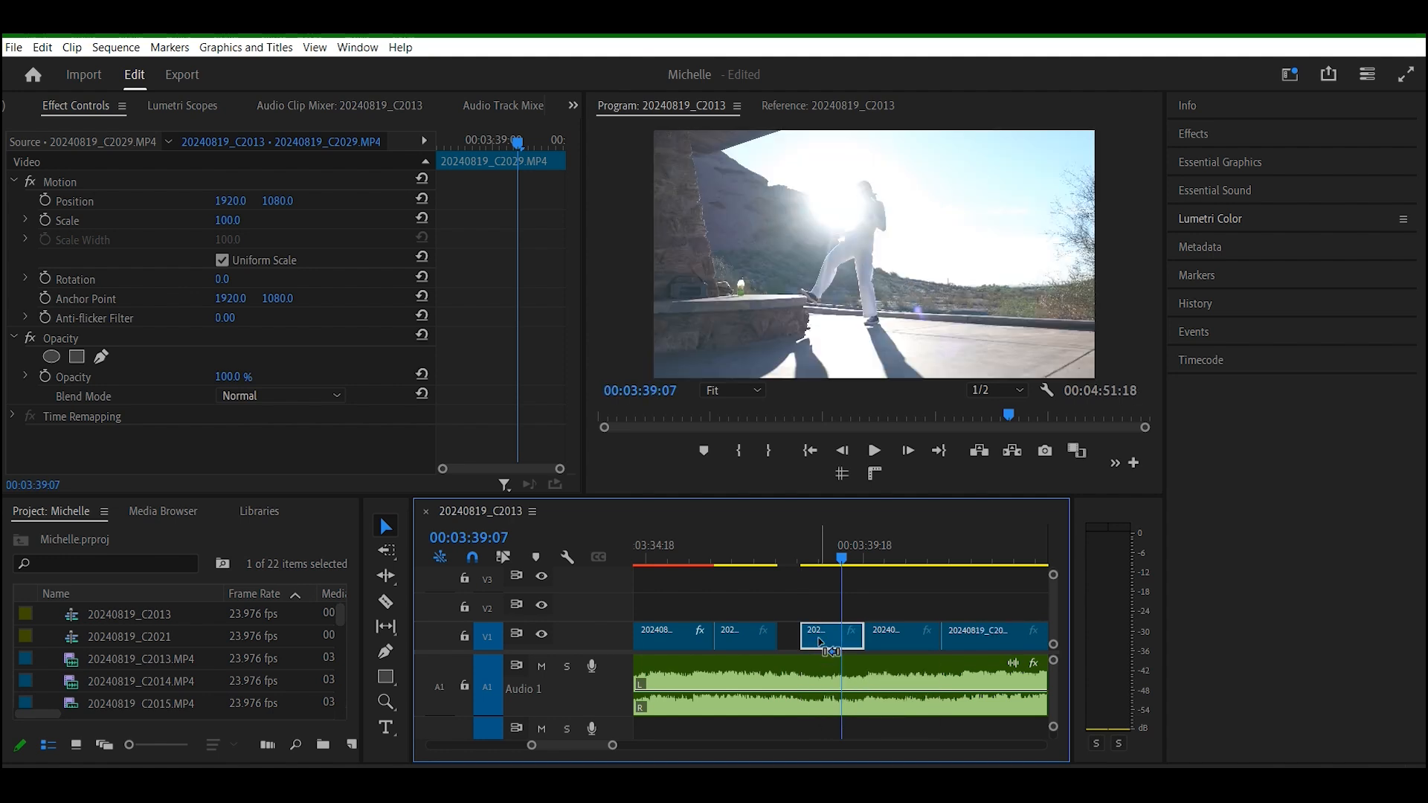
pyautogui.moveTo(613, 745); pyautogui.dragTo(586, 746)
pyautogui.moveTo(815, 644); pyautogui.dragTo(772, 637)
pyautogui.moveTo(1006, 644); pyautogui.dragTo(981, 644)
# Step: Review the shifted pieces, and move the third C2029 piece a few frames earlier to leave a short gap after it
pyautogui.moveTo(585, 748); pyautogui.dragTo(630, 746)
pyautogui.moveTo(843, 573); pyautogui.dragTo(808, 559)
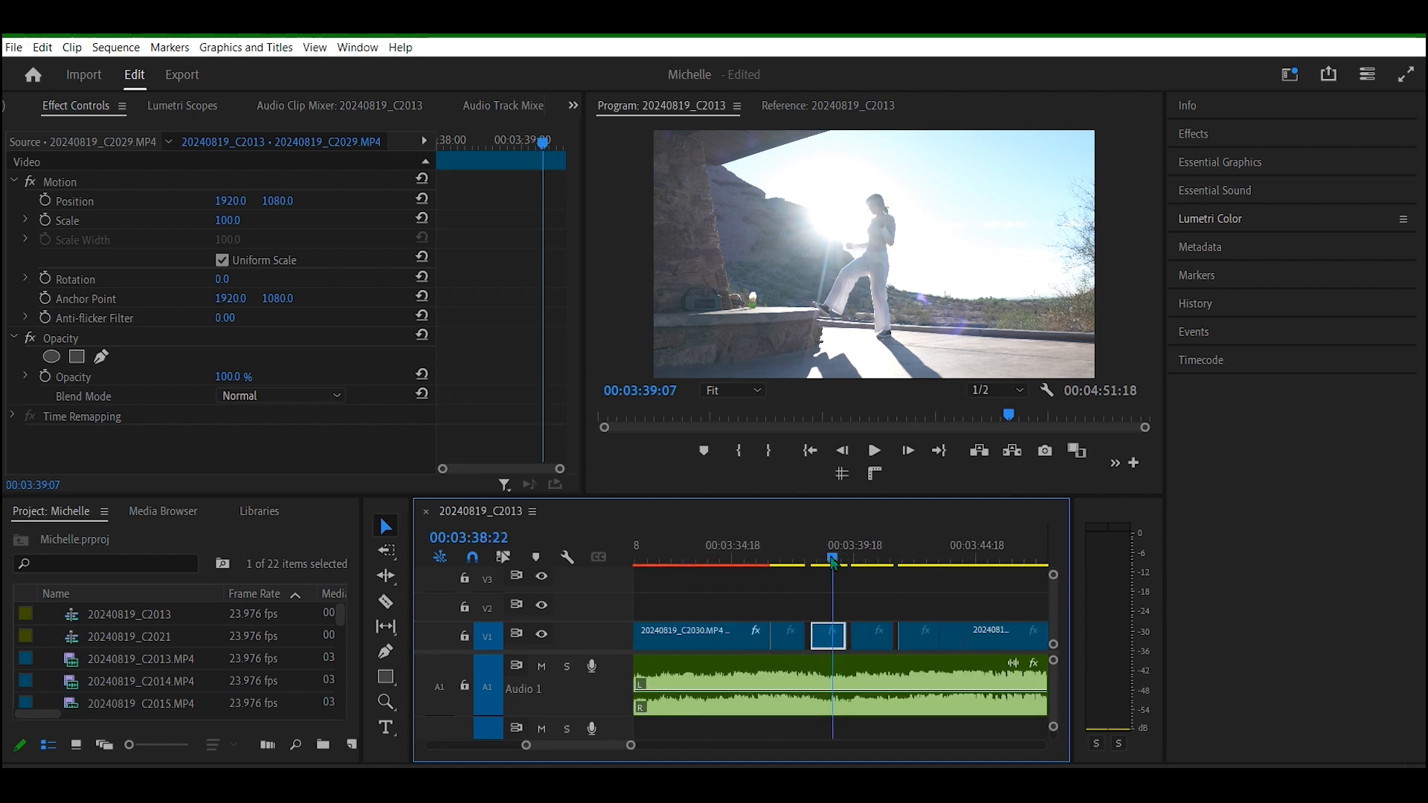
pyautogui.press('space')
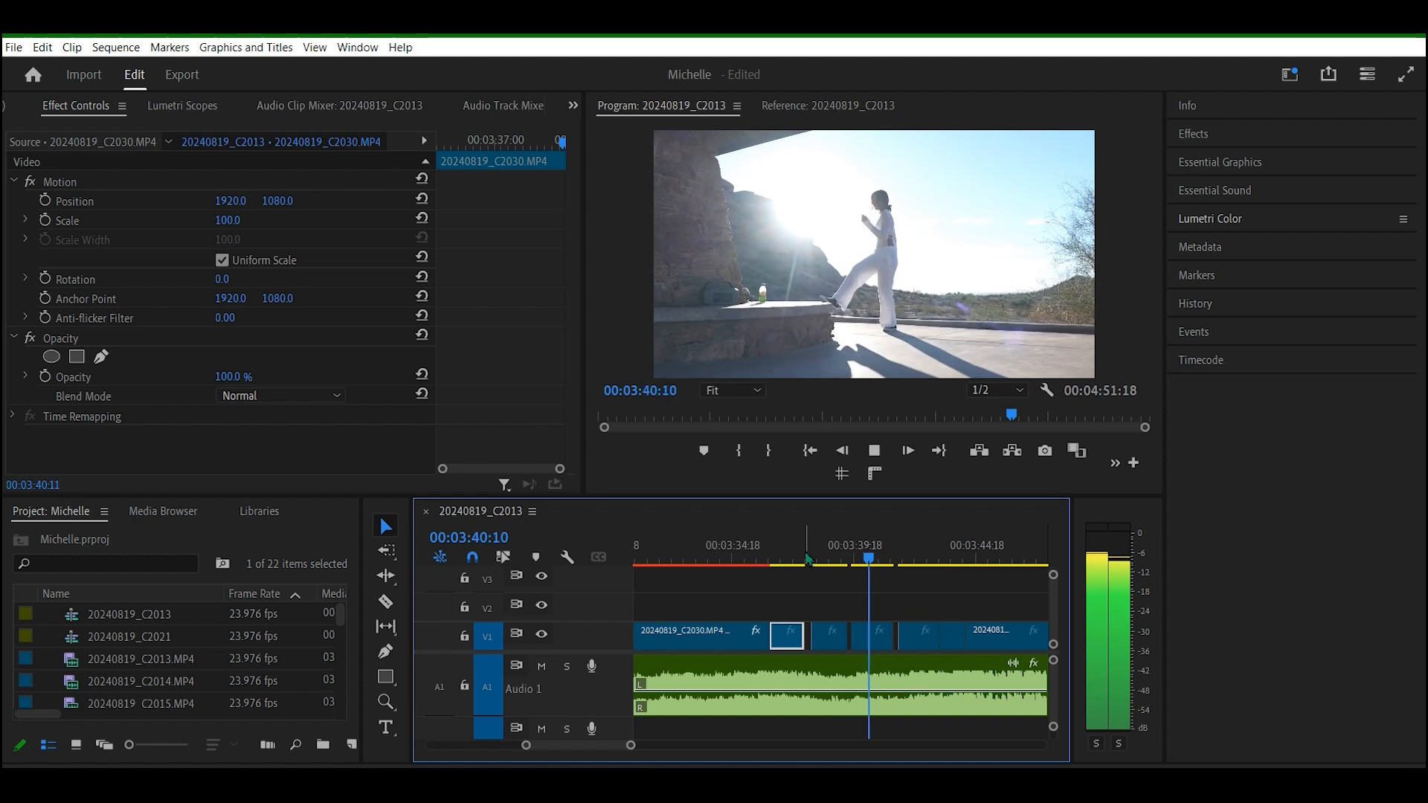
pyautogui.press('space')
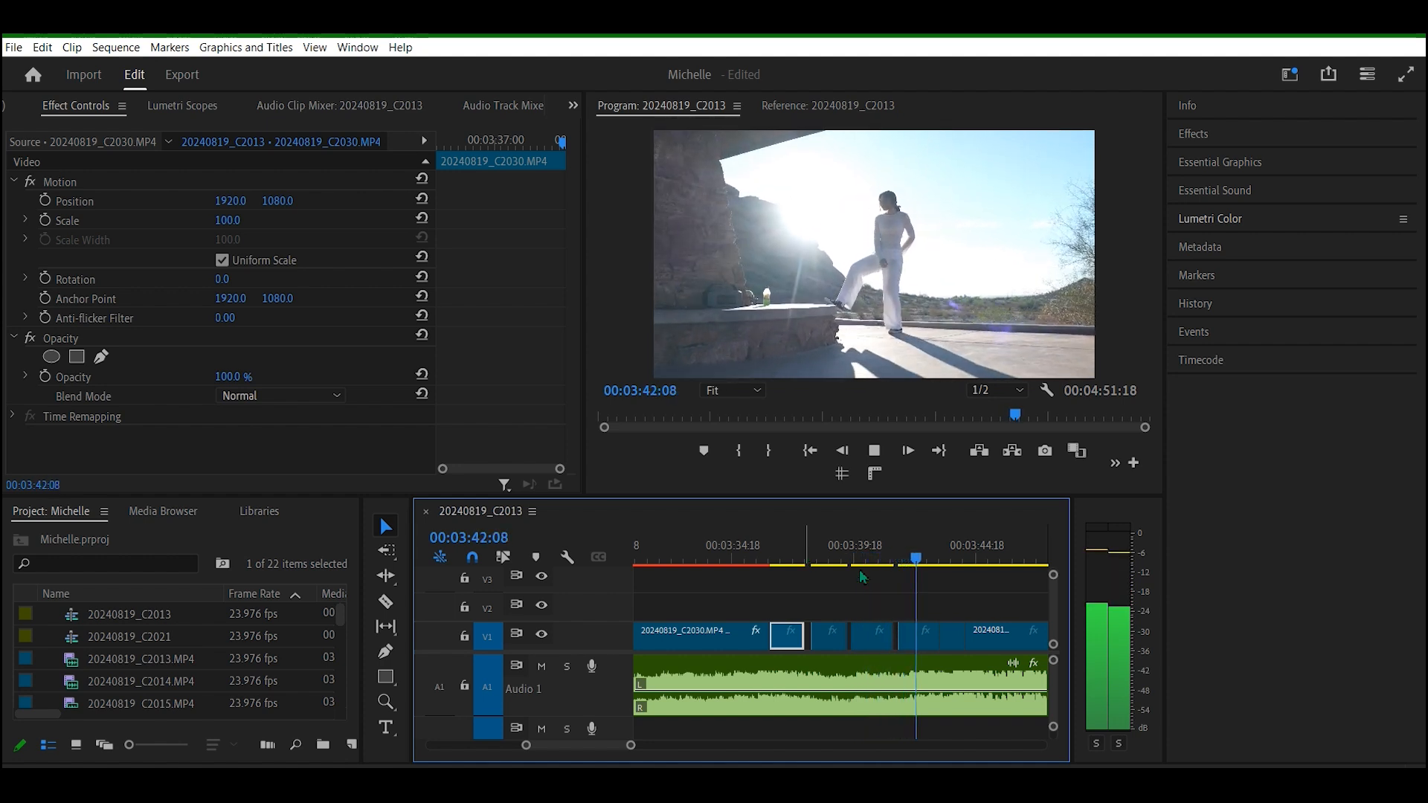
pyautogui.moveTo(630, 748); pyautogui.dragTo(602, 748)
pyautogui.moveTo(873, 649); pyautogui.dragTo(867, 648)
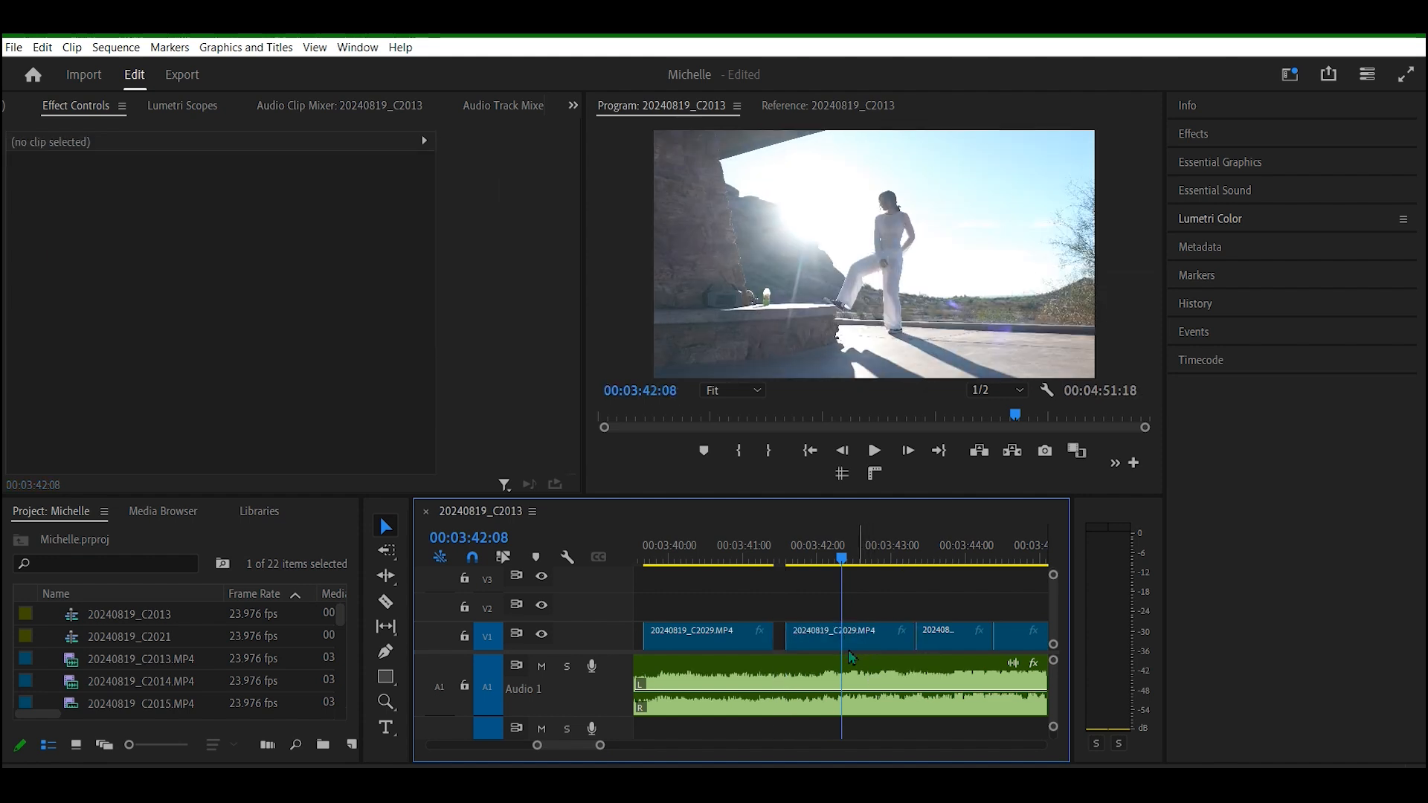
pyautogui.moveTo(600, 746); pyautogui.dragTo(582, 746)
pyautogui.moveTo(908, 645); pyautogui.dragTo(891, 641)
pyautogui.moveTo(582, 746)
pyautogui.mouseDown()
pyautogui.moveTo(624, 746)
pyautogui.moveTo(605, 748)
pyautogui.mouseUp()
# Step: Split the next C2029 piece, which starts at 00:03:43:08, at about 00:03:43:16
pyautogui.moveTo(845, 563); pyautogui.dragTo(900, 569)
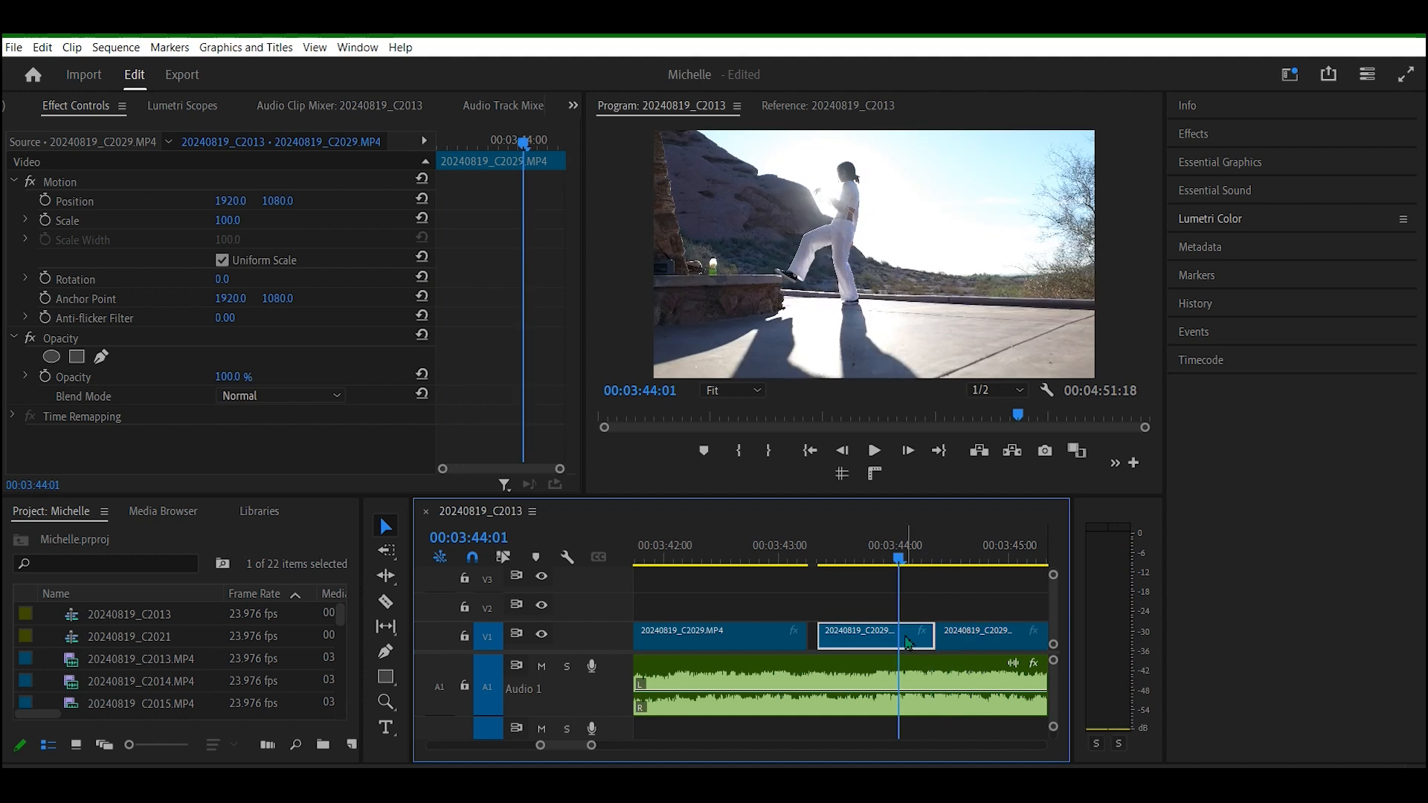
pyautogui.moveTo(591, 746); pyautogui.dragTo(581, 746)
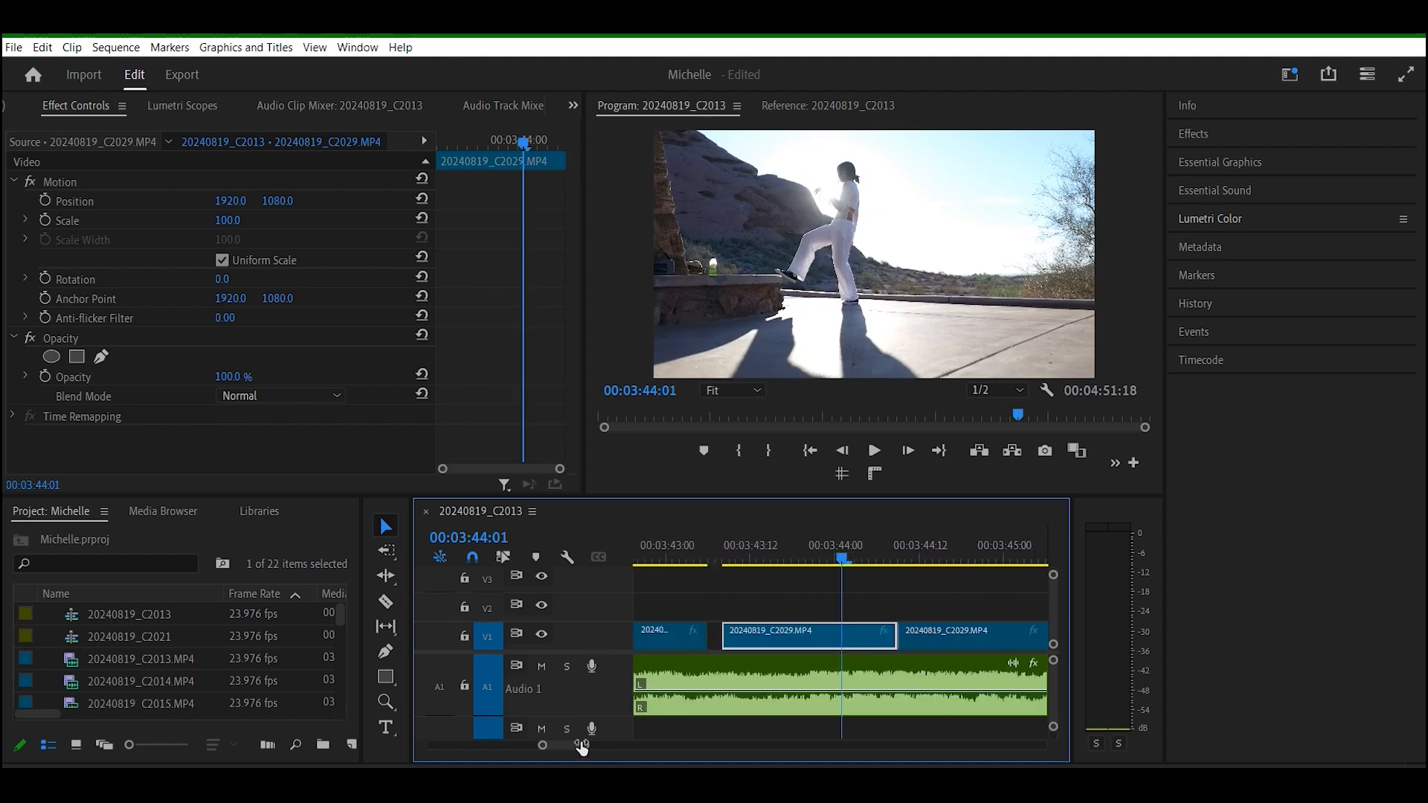
pyautogui.moveTo(821, 644); pyautogui.dragTo(813, 644)
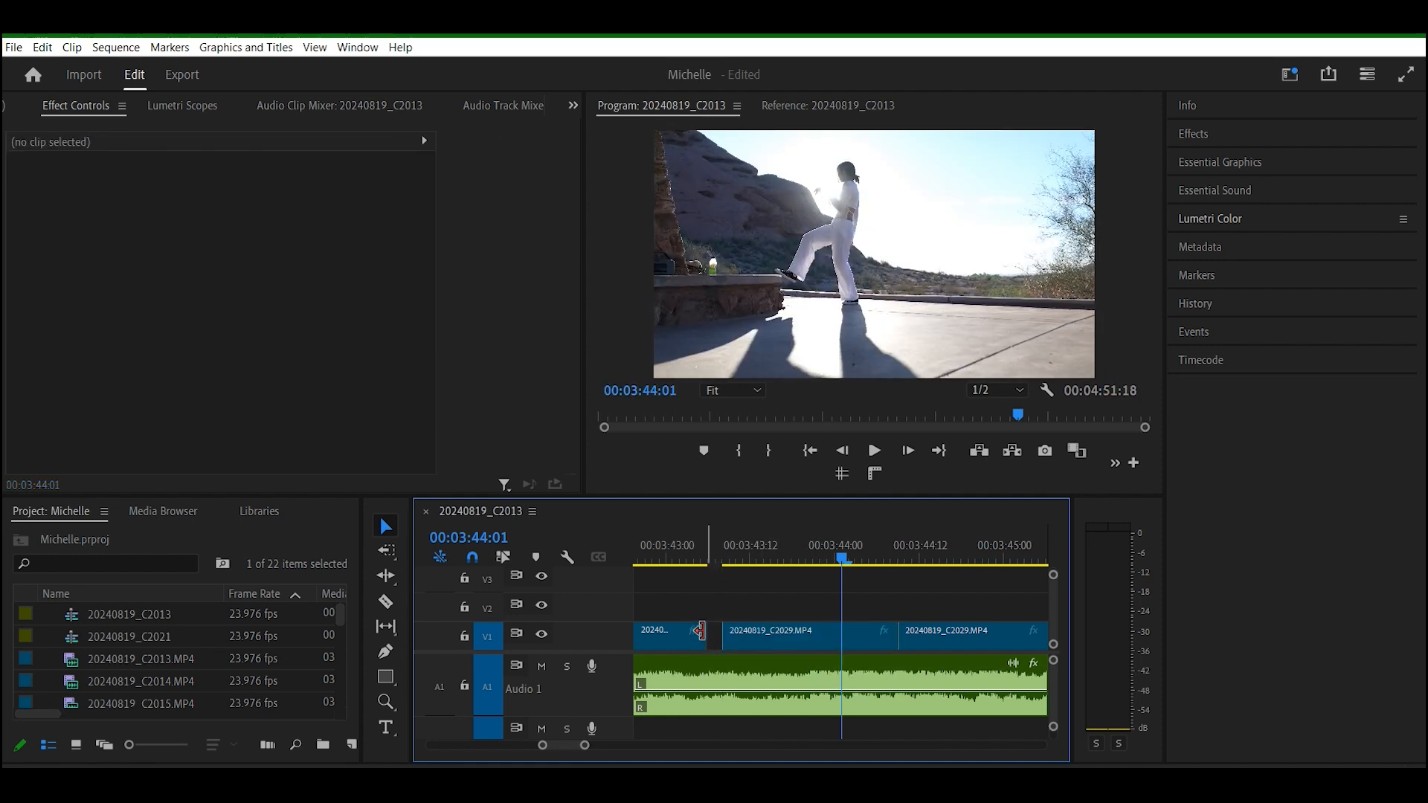
pyautogui.moveTo(841, 562); pyautogui.dragTo(827, 562)
pyautogui.press('c')
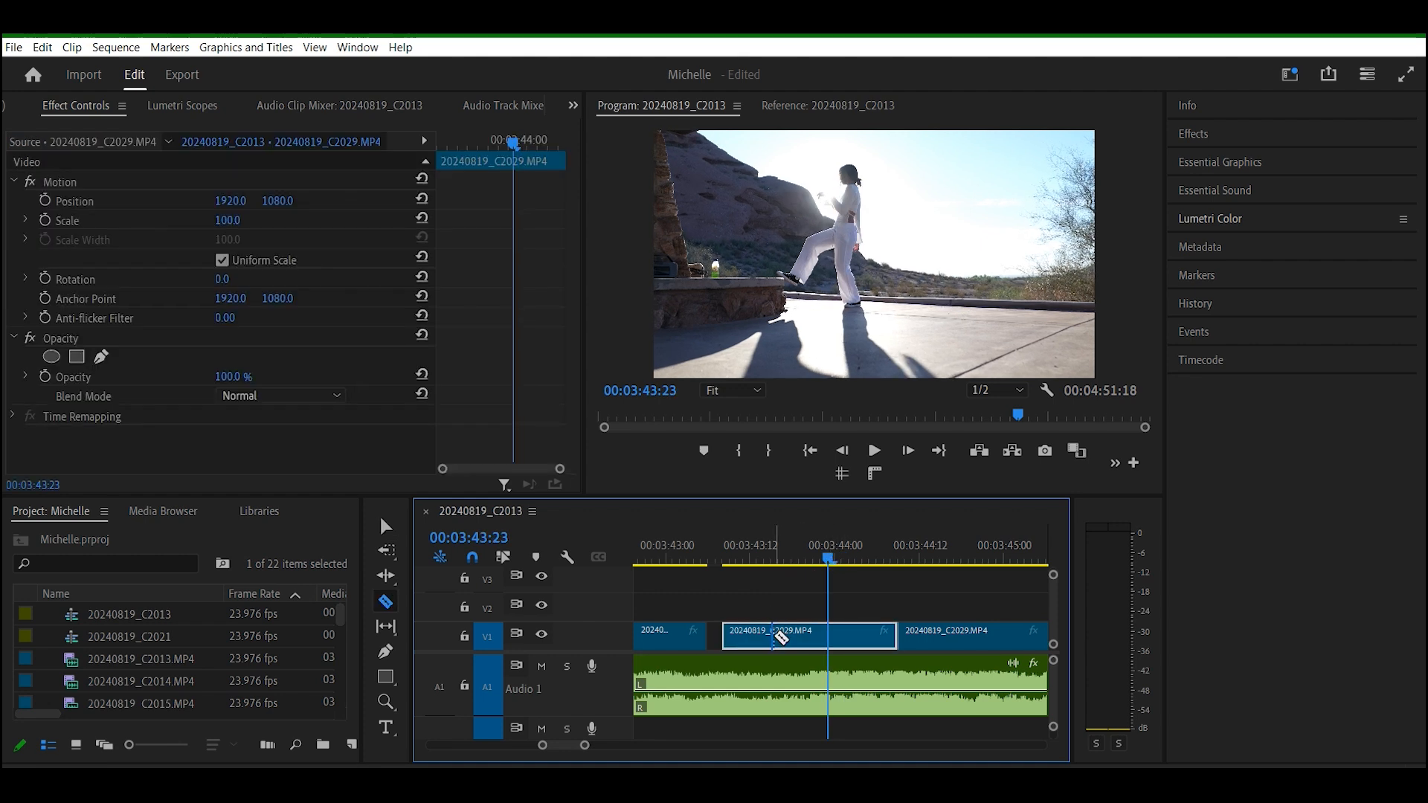
pyautogui.click(778, 637)
pyautogui.press('v')
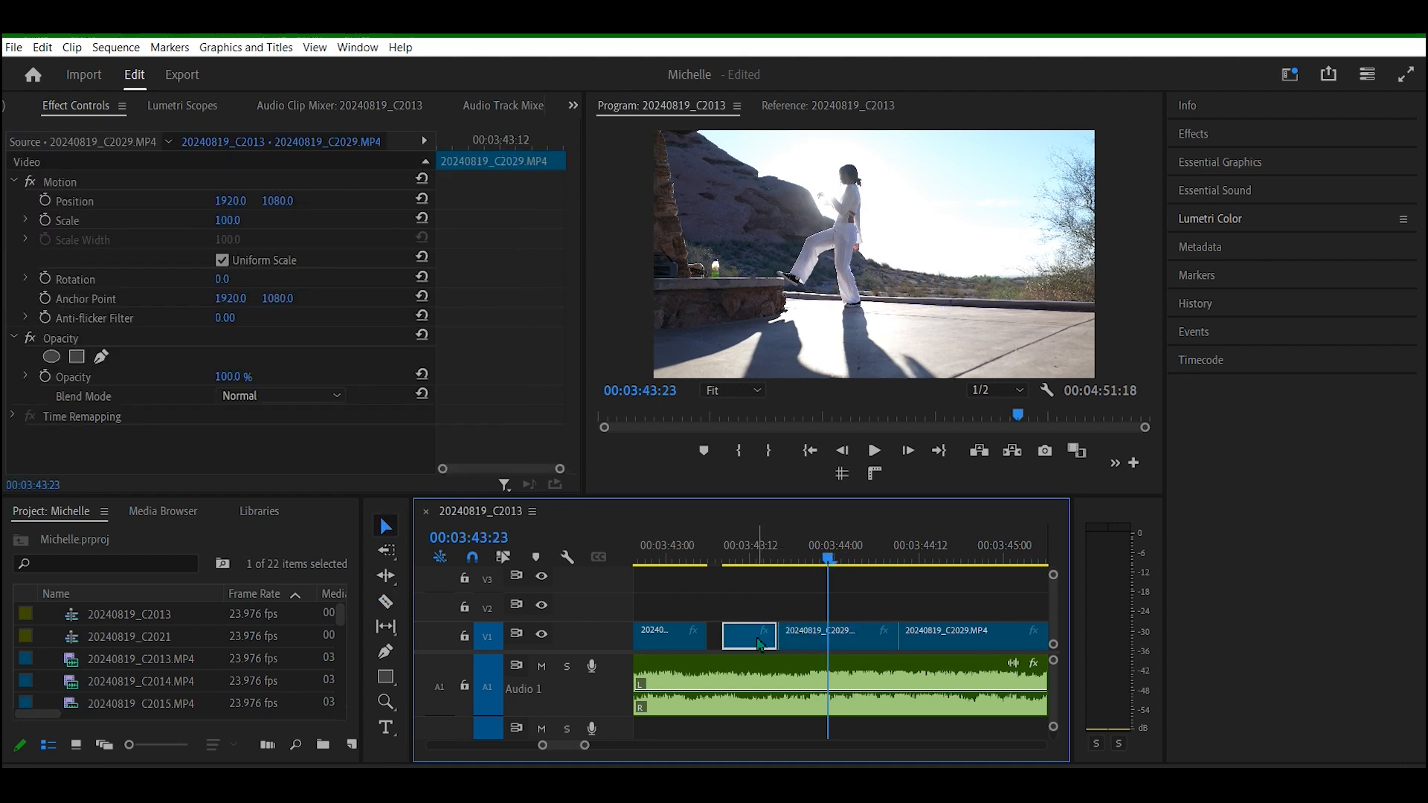
# Step: Shift the short piece before the new cut about one frame earlier, leaving a small gap after it
pyautogui.moveTo(585, 747); pyautogui.dragTo(581, 749)
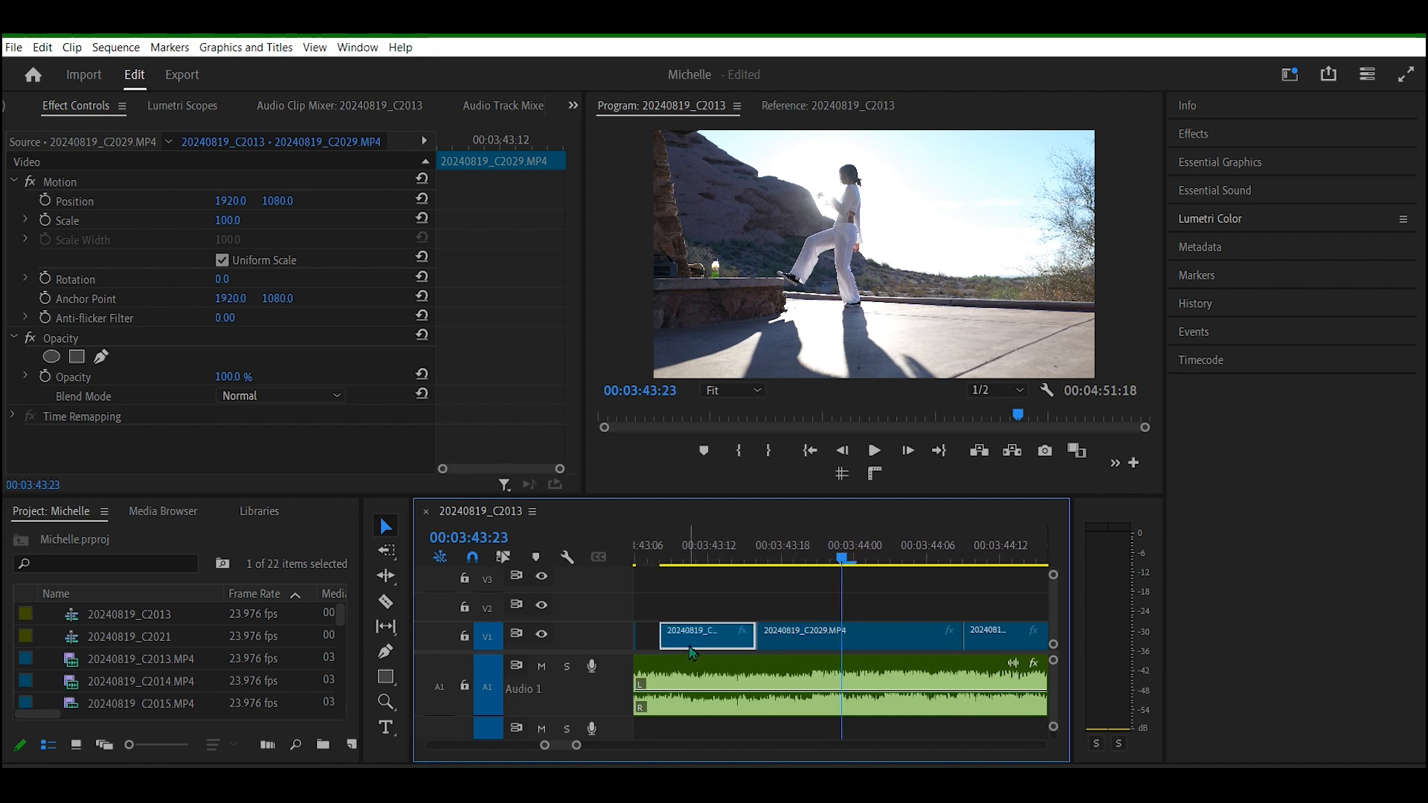
pyautogui.moveTo(705, 644); pyautogui.dragTo(700, 638)
pyautogui.click(730, 589)
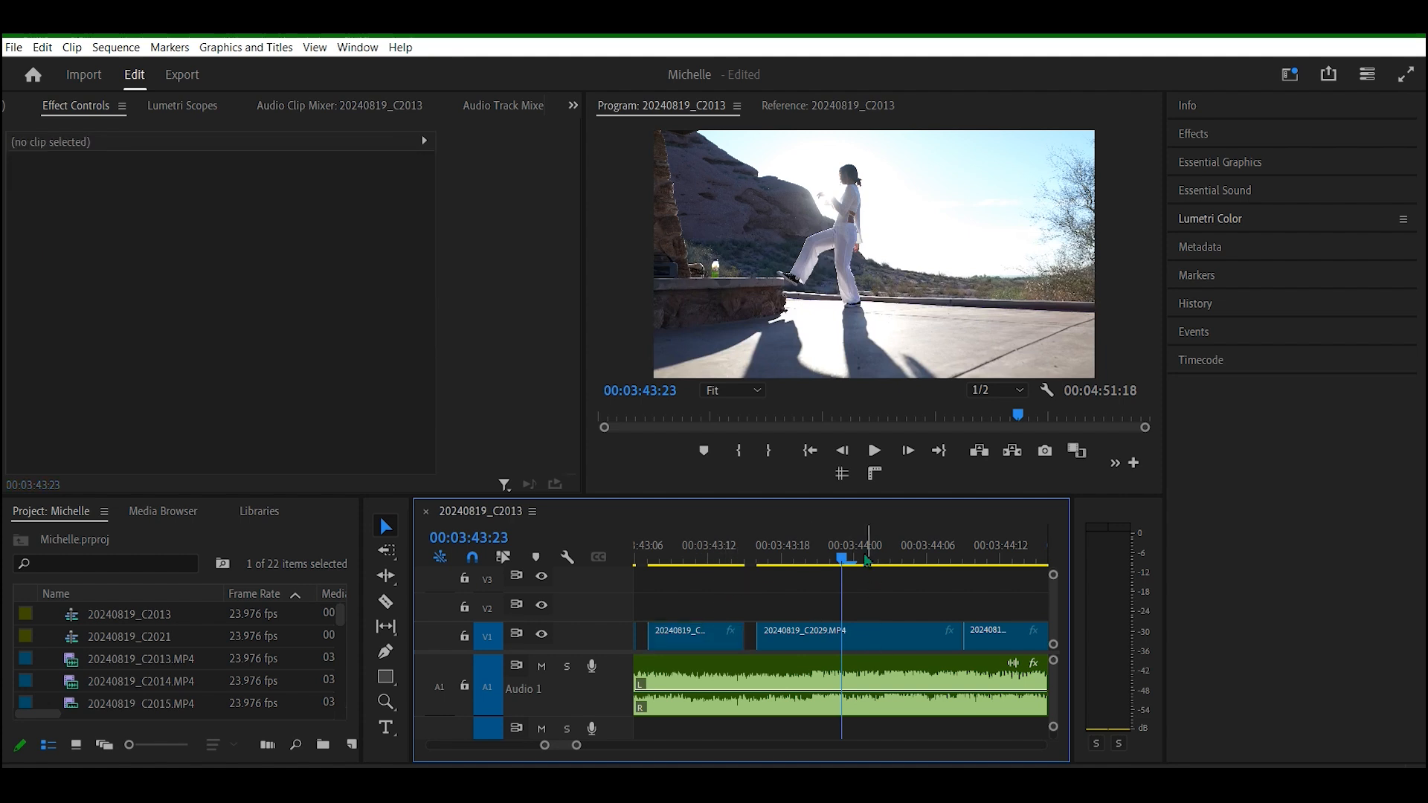
# Step: Play back the gapped C2029 pieces from 00:03:41:11, and replay from the first piece to check the cut timing
pyautogui.moveTo(581, 749); pyautogui.dragTo(615, 746)
pyautogui.moveTo(843, 559); pyautogui.dragTo(739, 567)
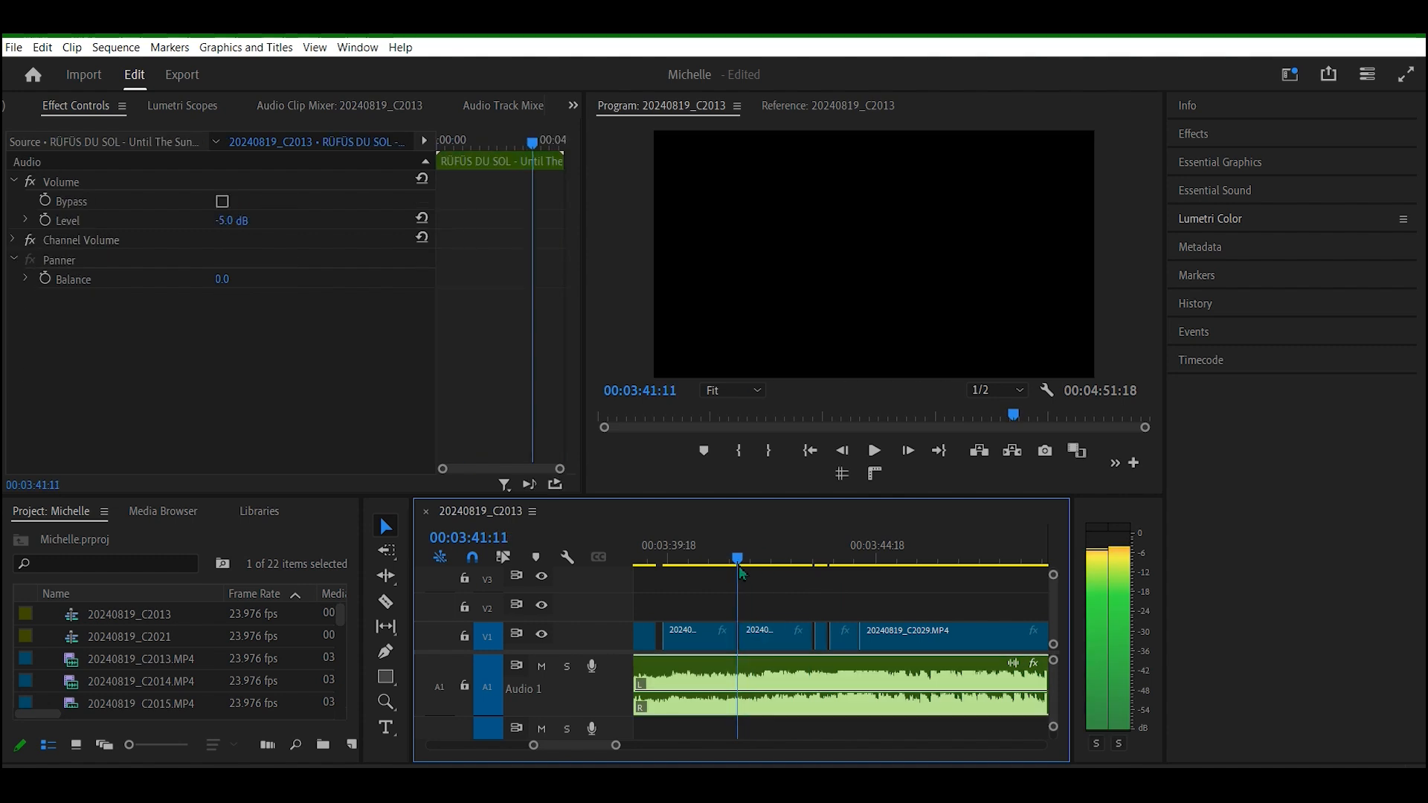
pyautogui.press('space')
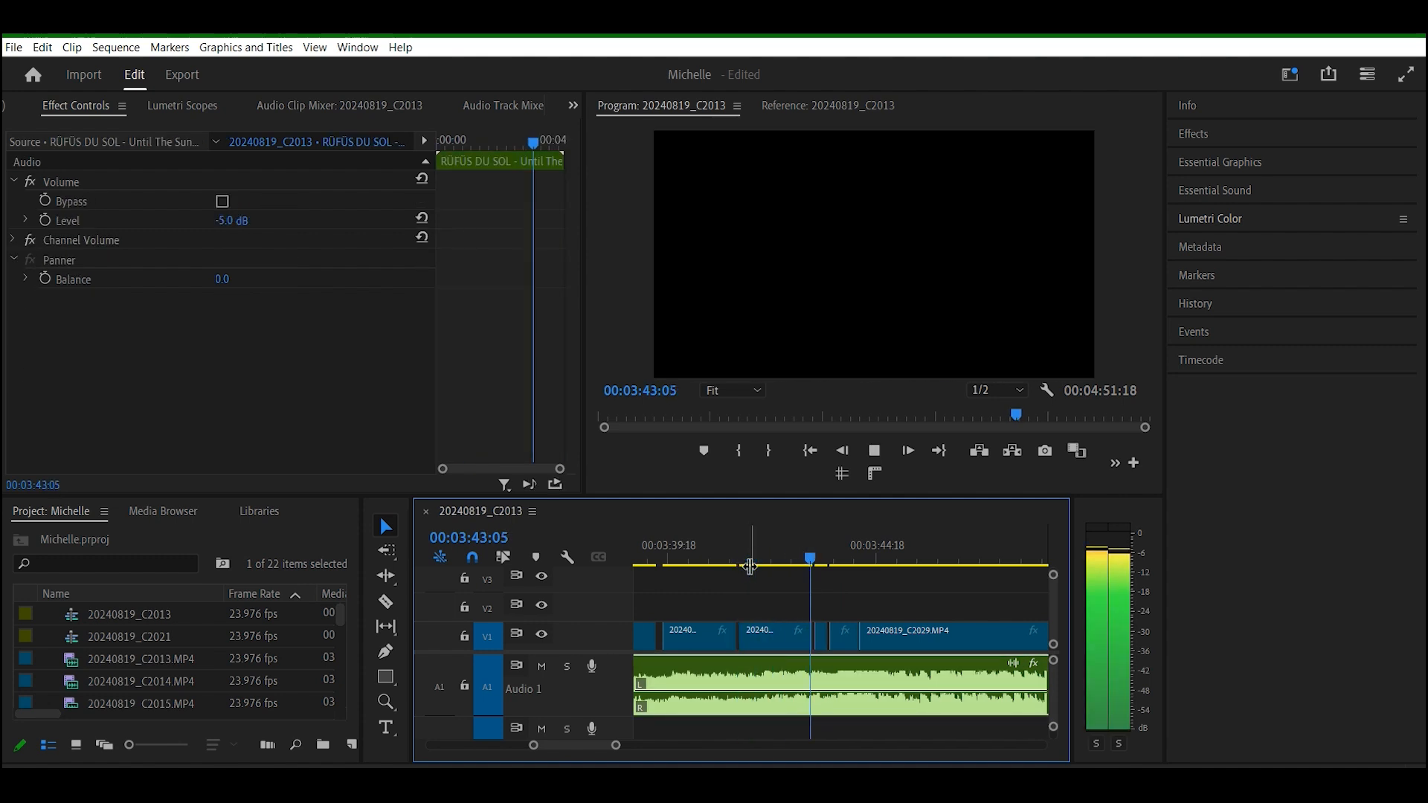
pyautogui.press('space')
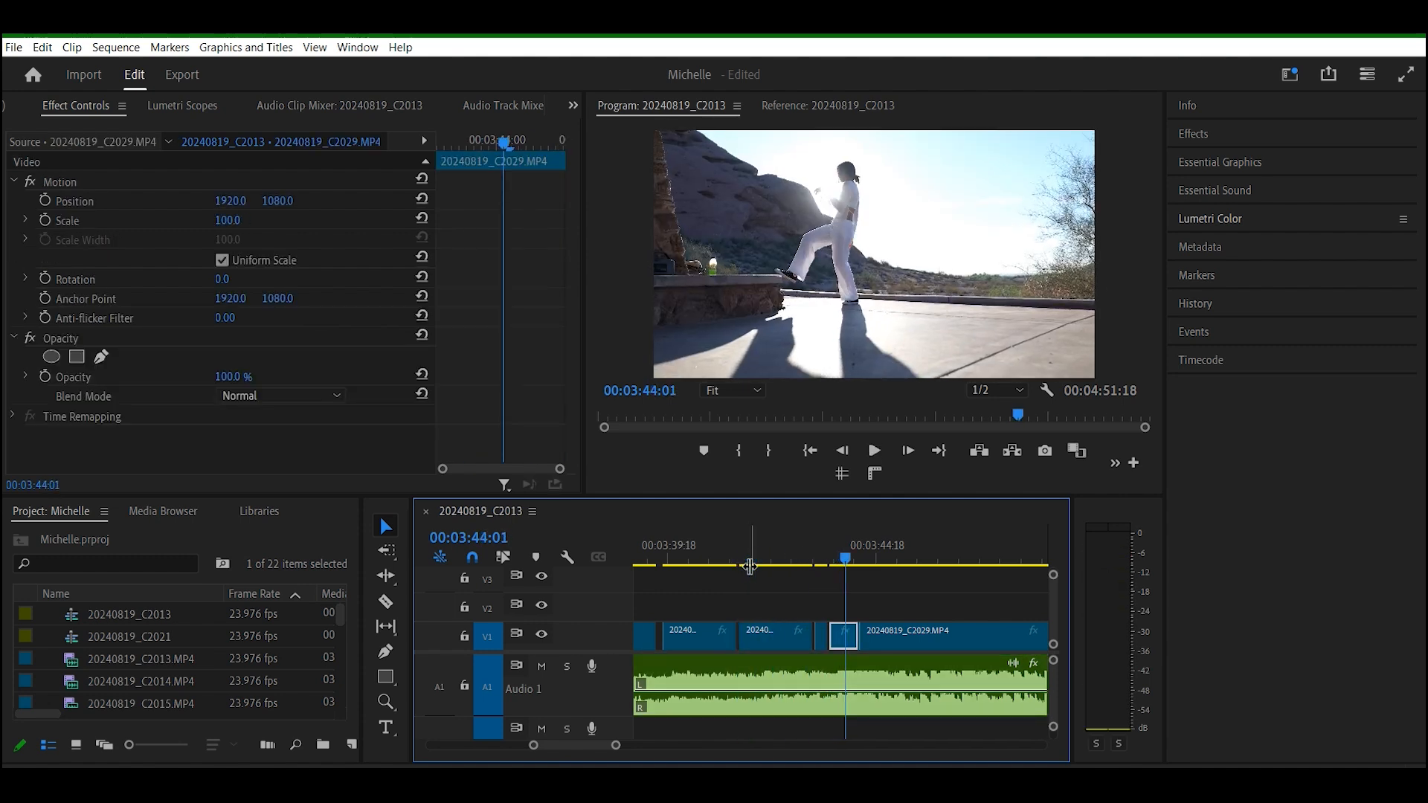
pyautogui.press('space')
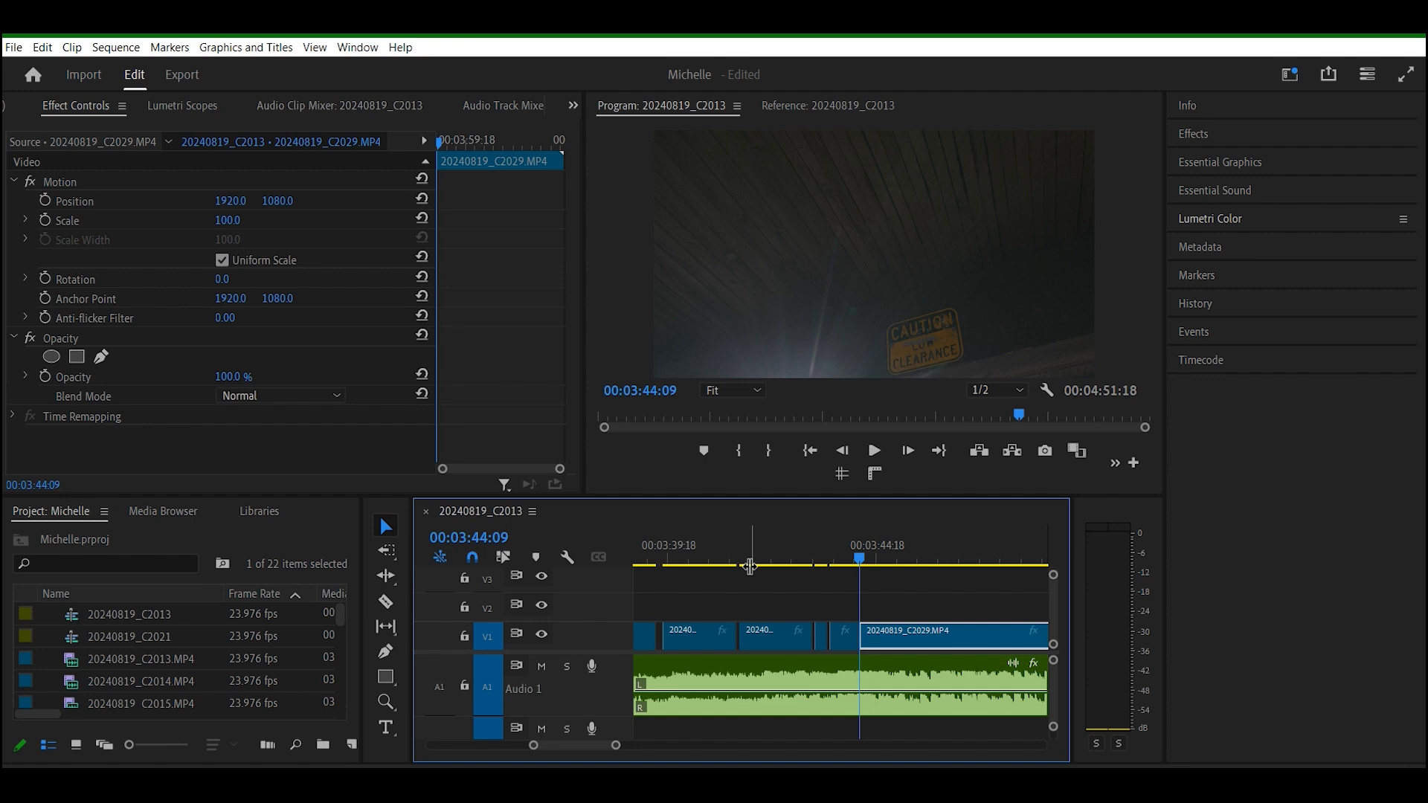
pyautogui.moveTo(617, 746); pyautogui.dragTo(618, 751)
pyautogui.moveTo(842, 556); pyautogui.dragTo(658, 580)
pyautogui.press('space')
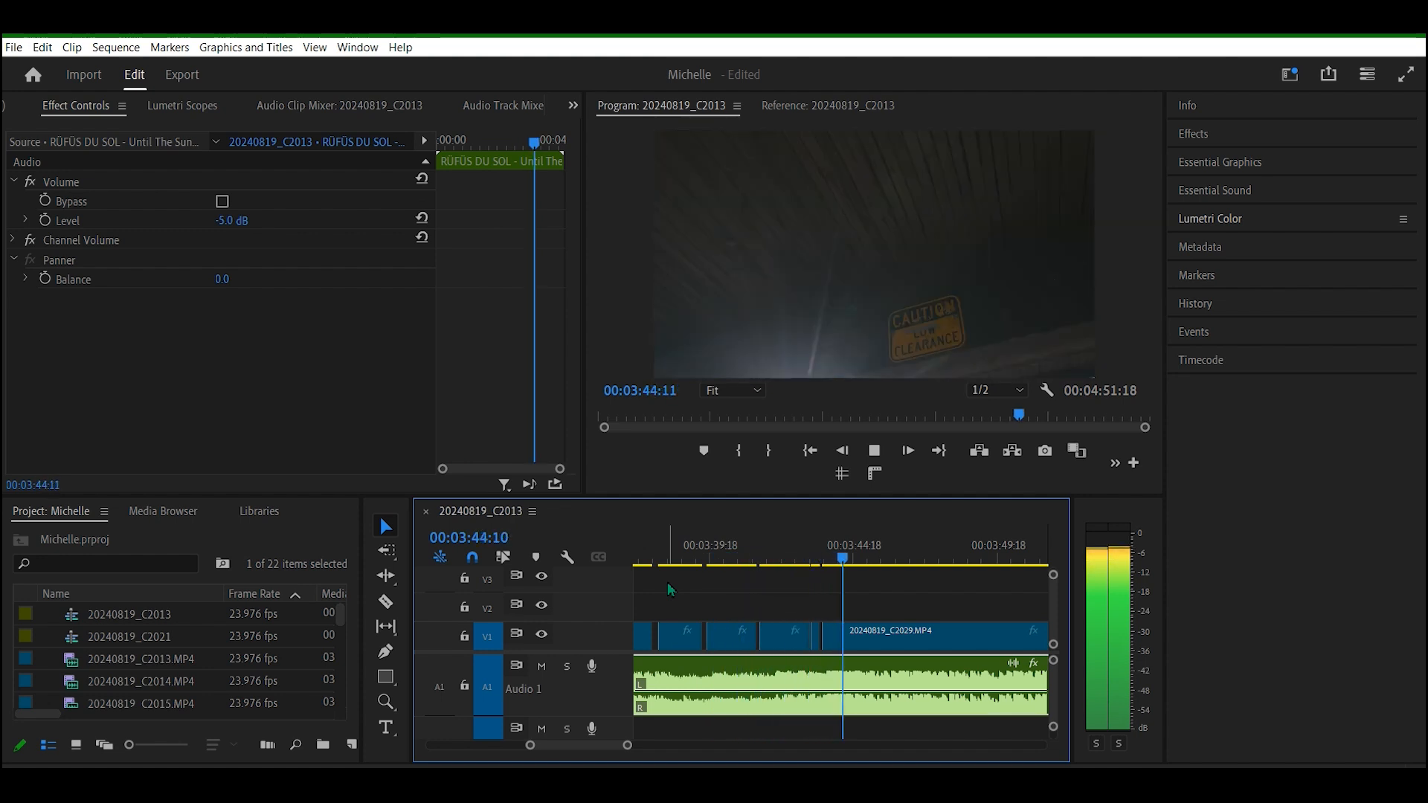
pyautogui.press('space')
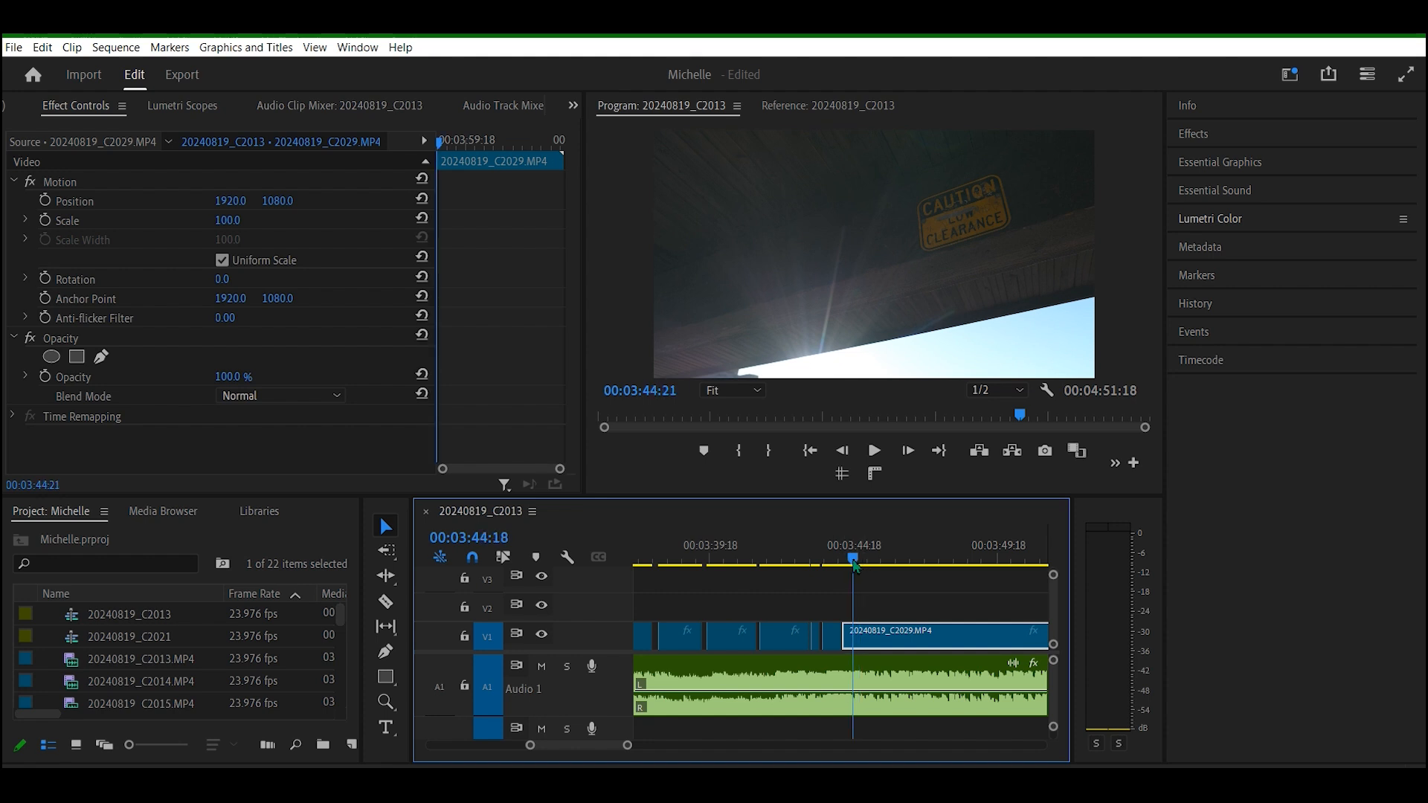
# Step: Replay the short C2029 pieces around 00:03:43 in a closer timeline view to check their gaps
pyautogui.moveTo(855, 559); pyautogui.dragTo(801, 563)
pyautogui.moveTo(626, 746); pyautogui.dragTo(594, 745)
pyautogui.press('space')
pyautogui.press('space')
pyautogui.press('space')
pyautogui.press('space')
pyautogui.press('space')
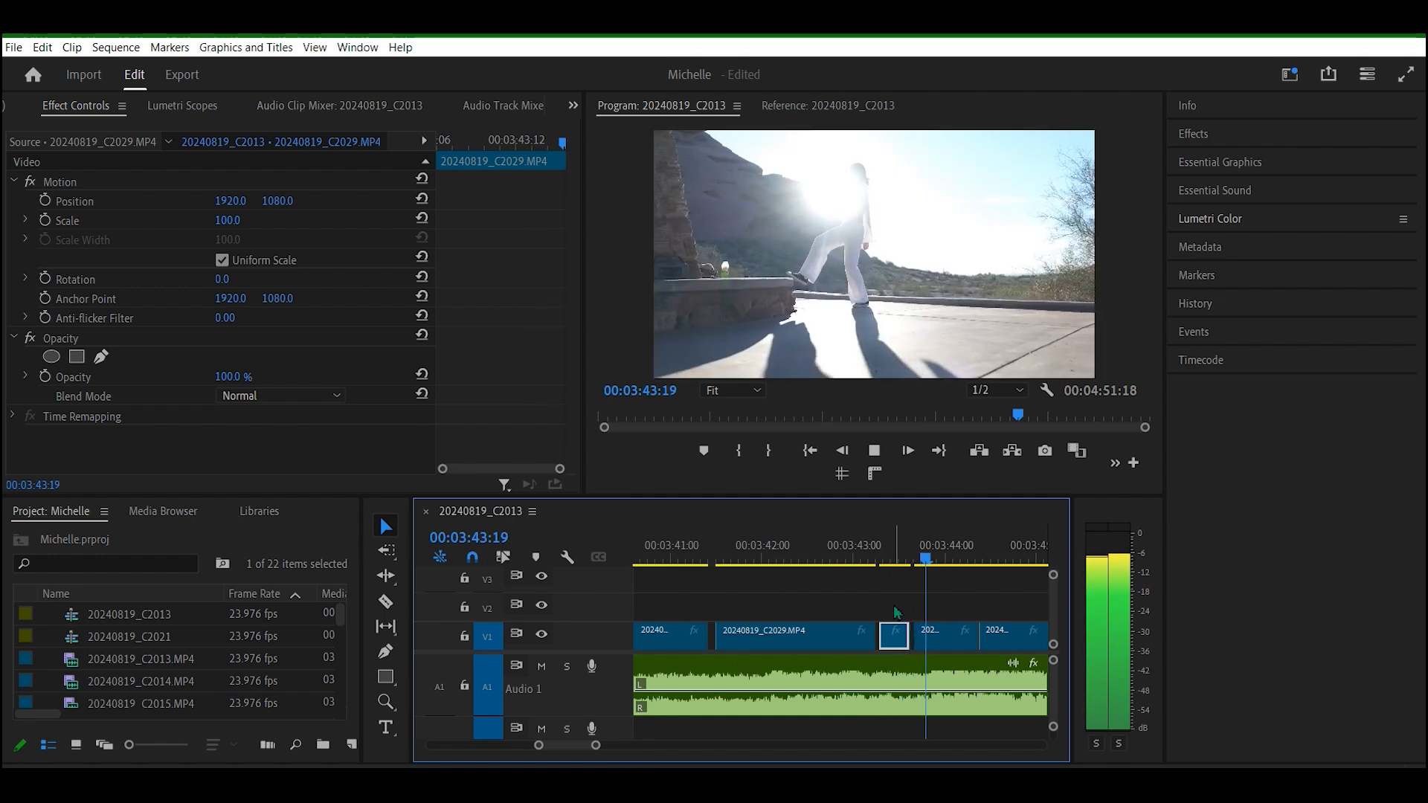
pyautogui.press('space')
pyautogui.moveTo(862, 596); pyautogui.dragTo(902, 620)
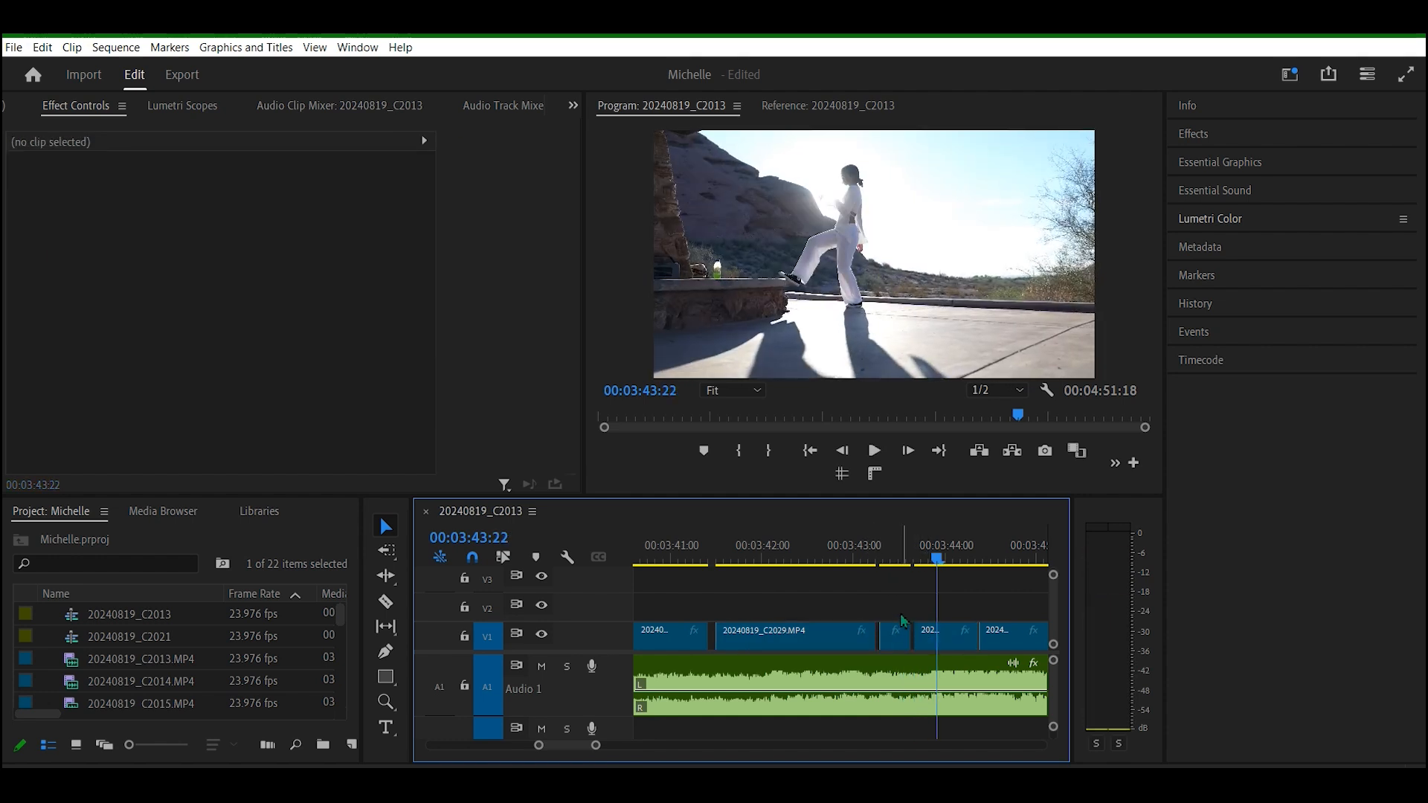
# Step: Delete the two short C2029 pieces around 00:03:43 and ripple delete the gap they leave
pyautogui.press('Delete')
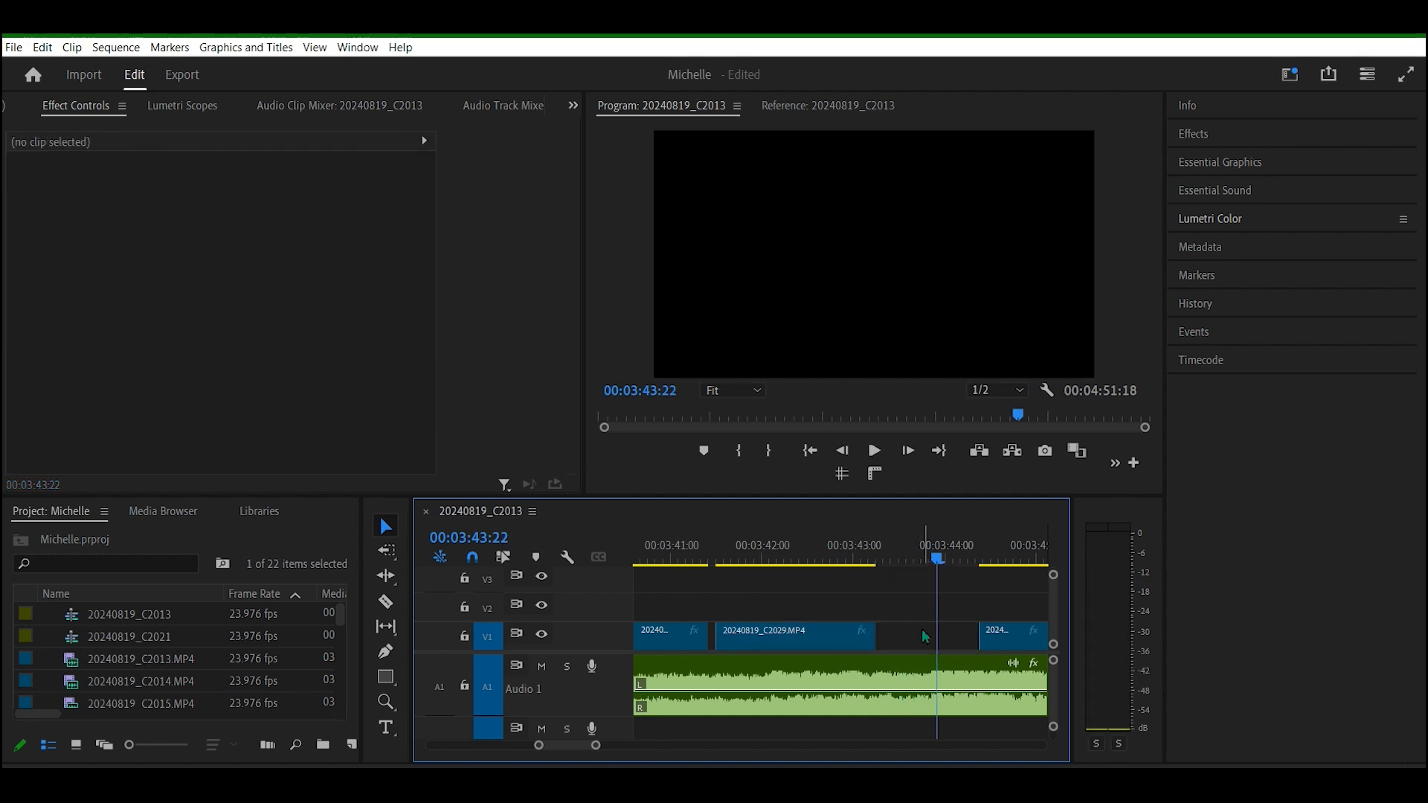
pyautogui.press('space')
pyautogui.click(959, 640)
pyautogui.rightClick(960, 641)
pyautogui.click(985, 649)
# Step: Play back the remaining C2029 pieces from 00:03:41:12, and replay the passage from 00:03:37:11 to check the cuts
pyautogui.click(867, 563)
pyautogui.click(707, 563)
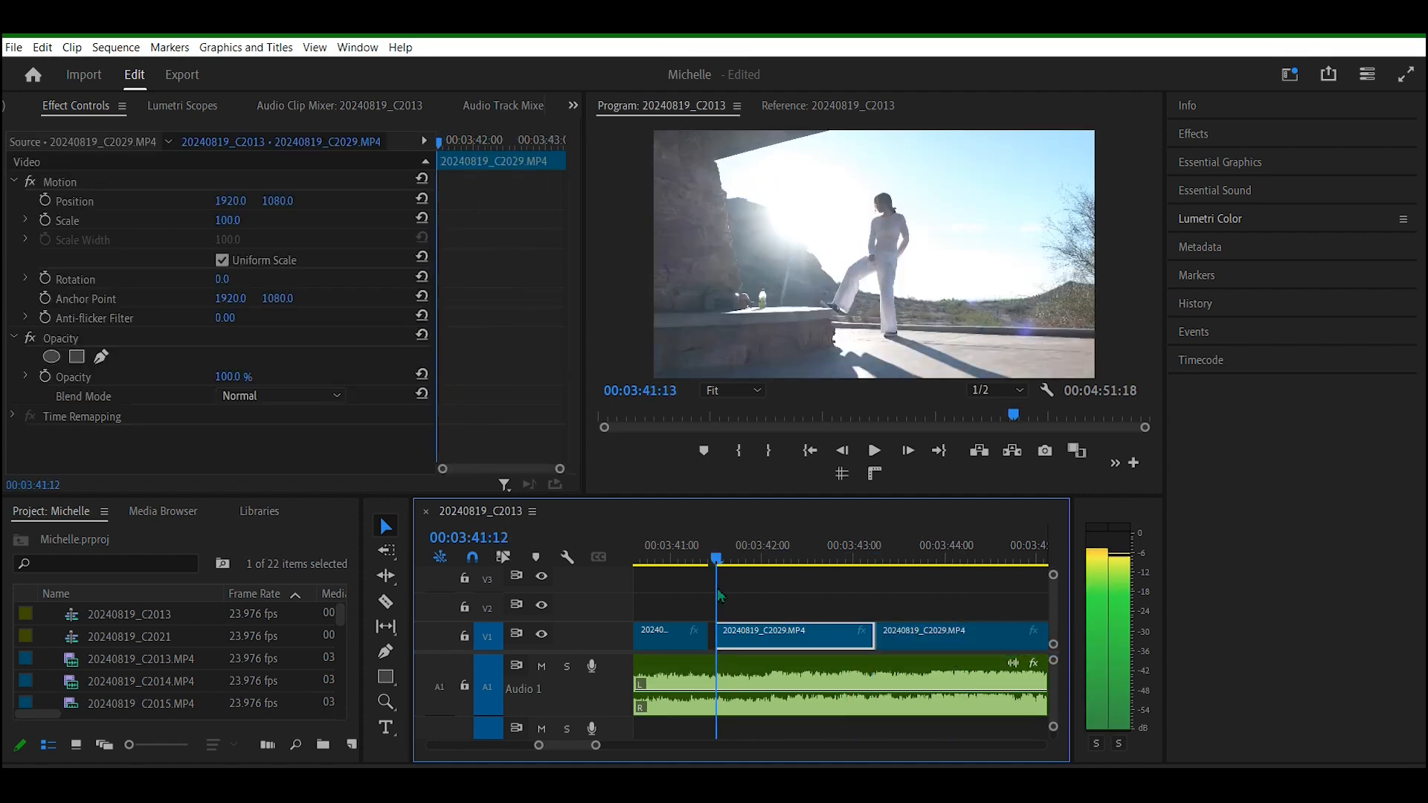
pyautogui.press('space')
pyautogui.click(750, 639)
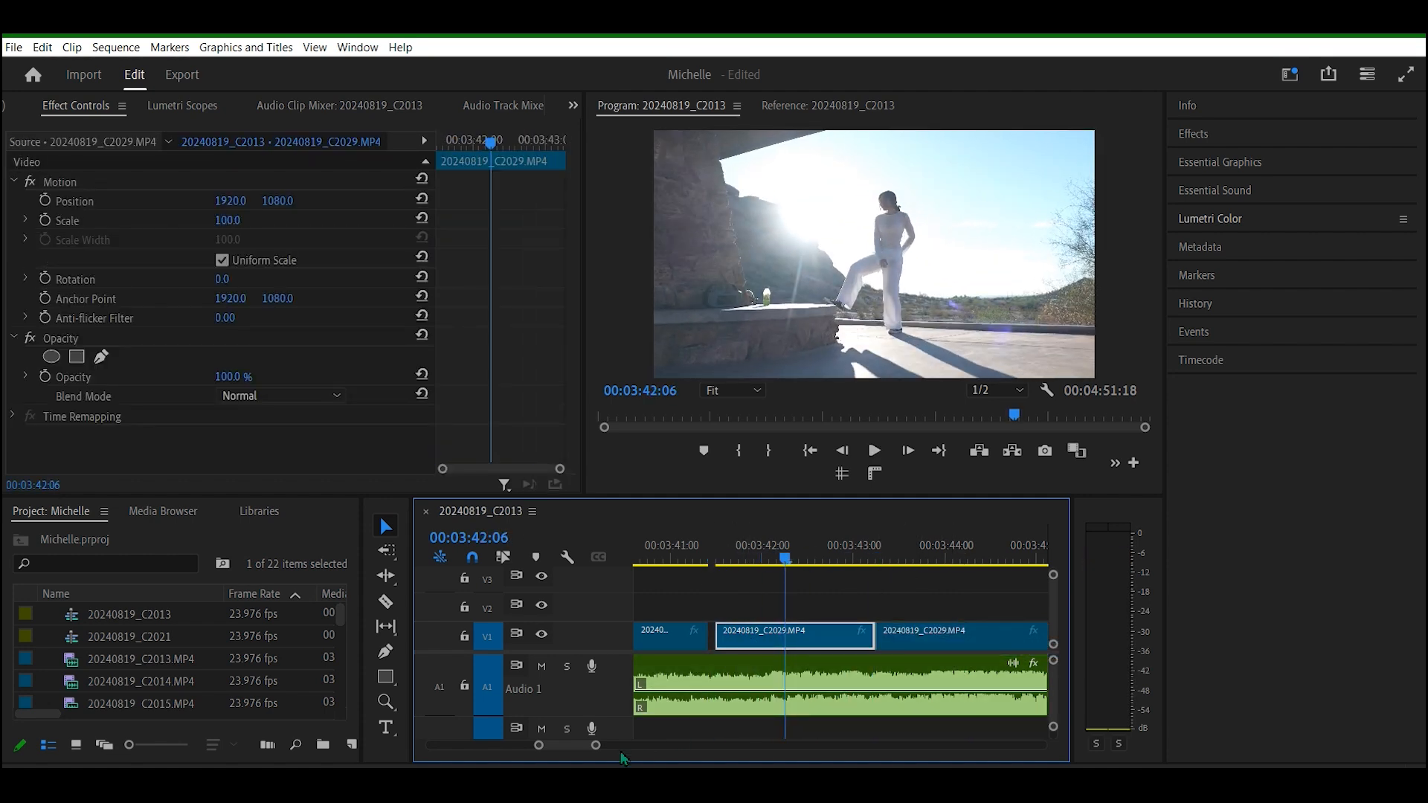
pyautogui.moveTo(594, 747); pyautogui.dragTo(624, 751)
pyautogui.moveTo(843, 559); pyautogui.dragTo(703, 576)
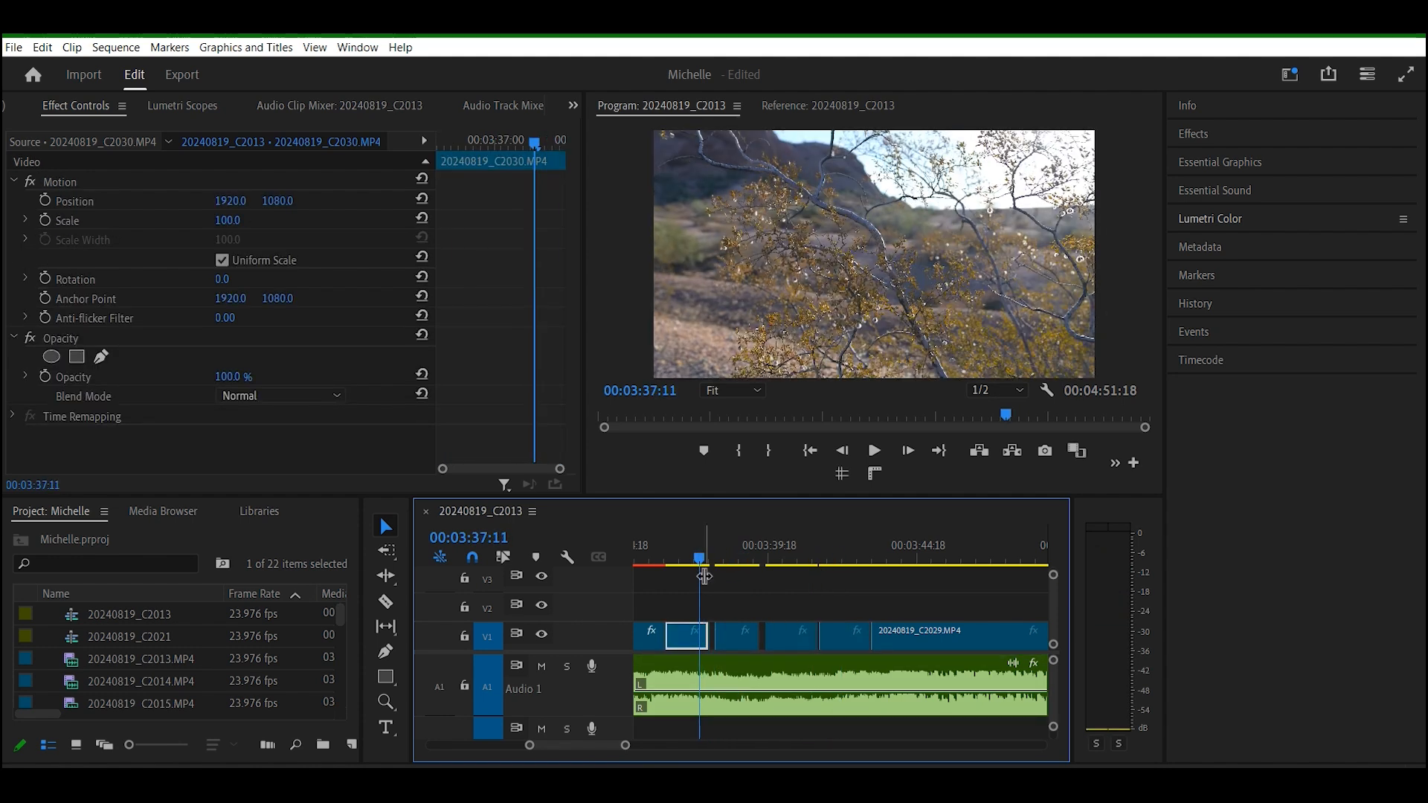
pyautogui.press('space')
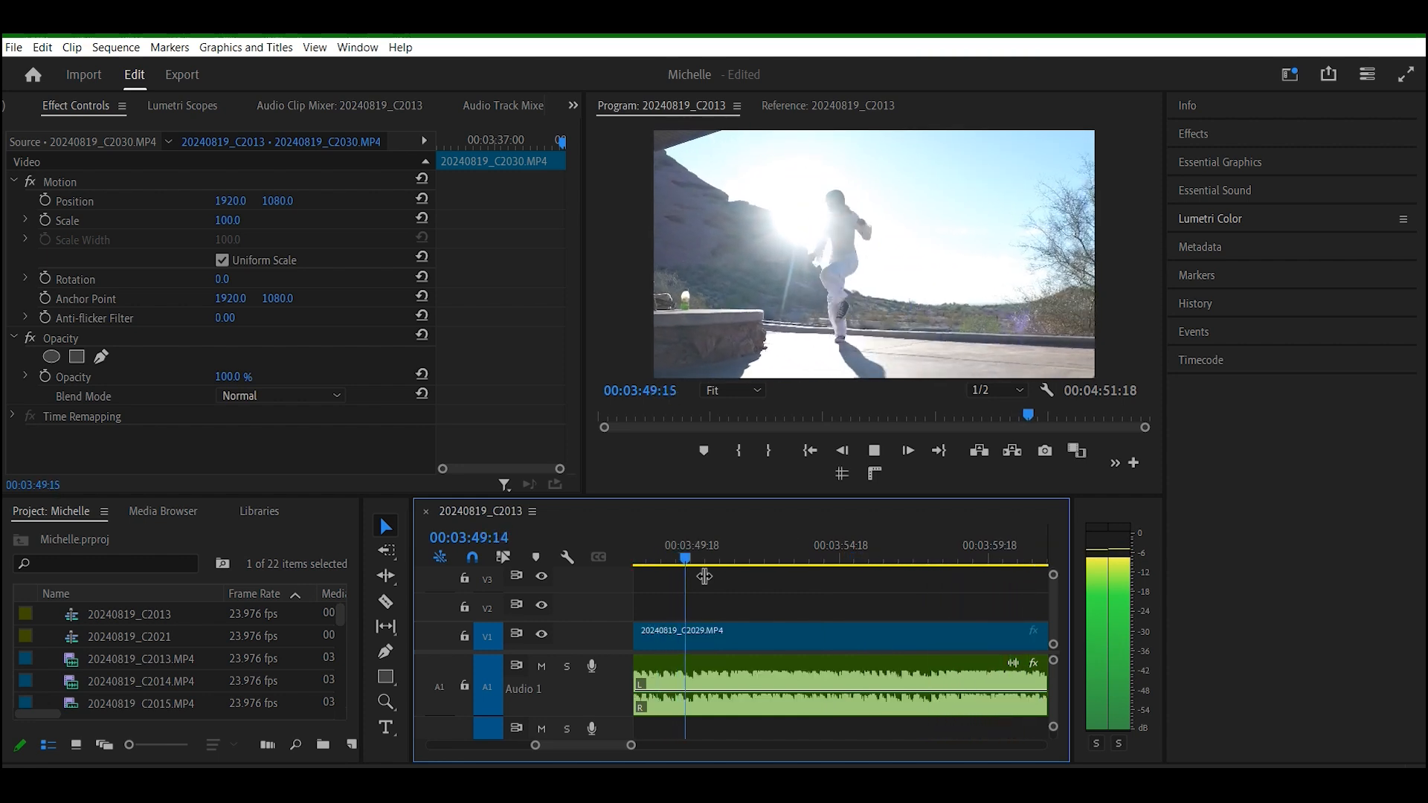
pyautogui.press('space')
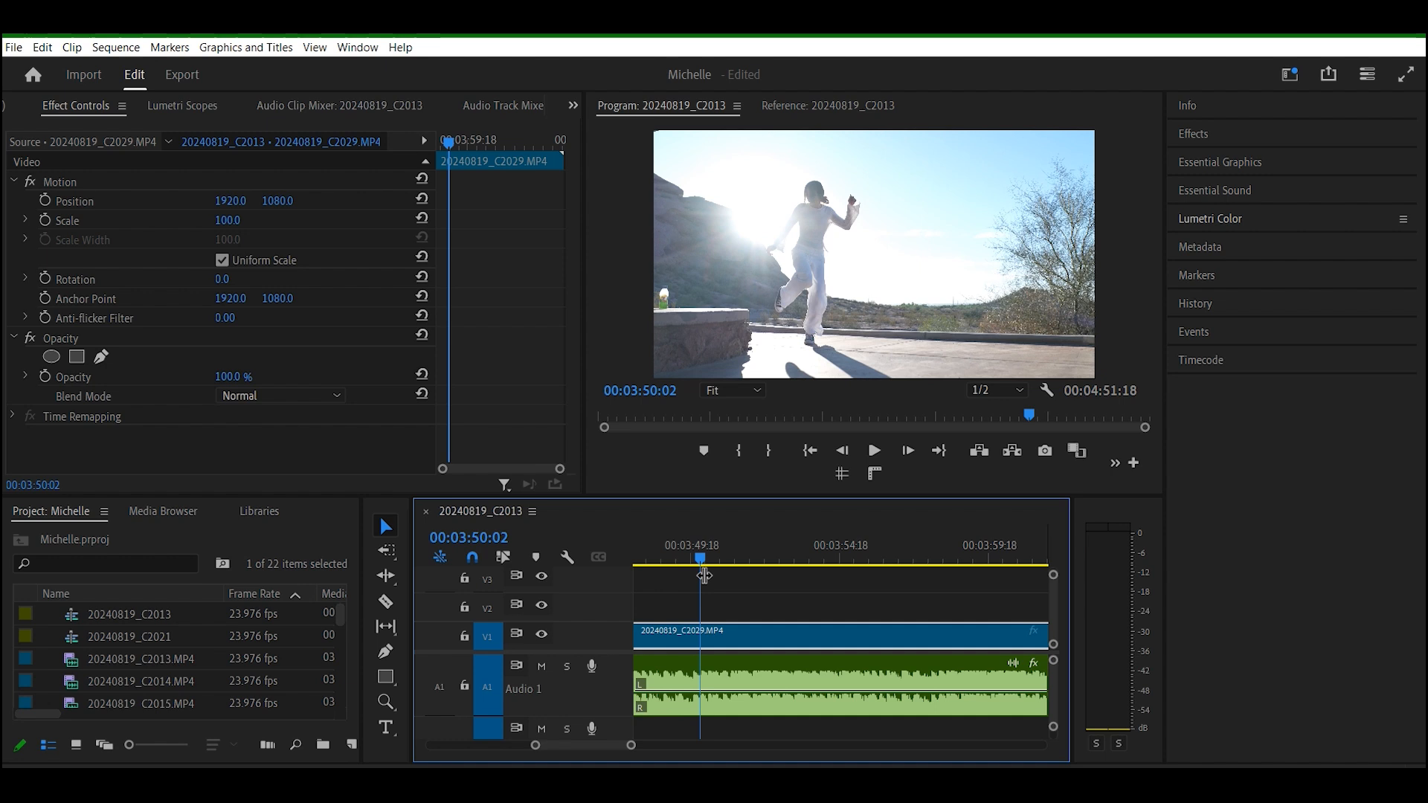
# Step: Ripple delete the black gaps directly before and after the first C2029 piece, closing them at 00:03:37:19 and 00:03:39:07
pyautogui.moveTo(635, 748); pyautogui.dragTo(691, 747)
pyautogui.click(766, 619)
pyautogui.moveTo(841, 557); pyautogui.dragTo(758, 558)
pyautogui.moveTo(693, 746); pyautogui.dragTo(636, 747)
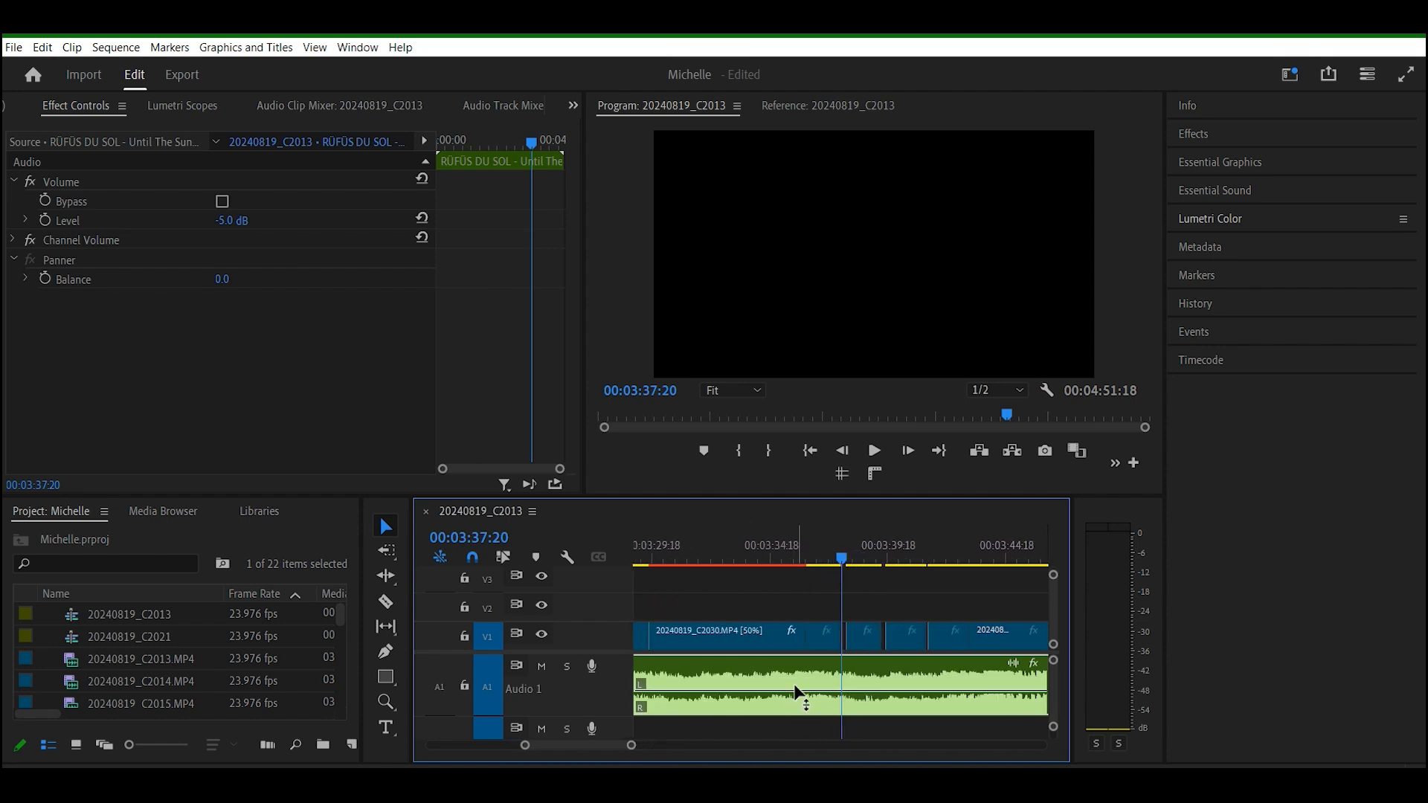
pyautogui.moveTo(630, 746); pyautogui.dragTo(591, 748)
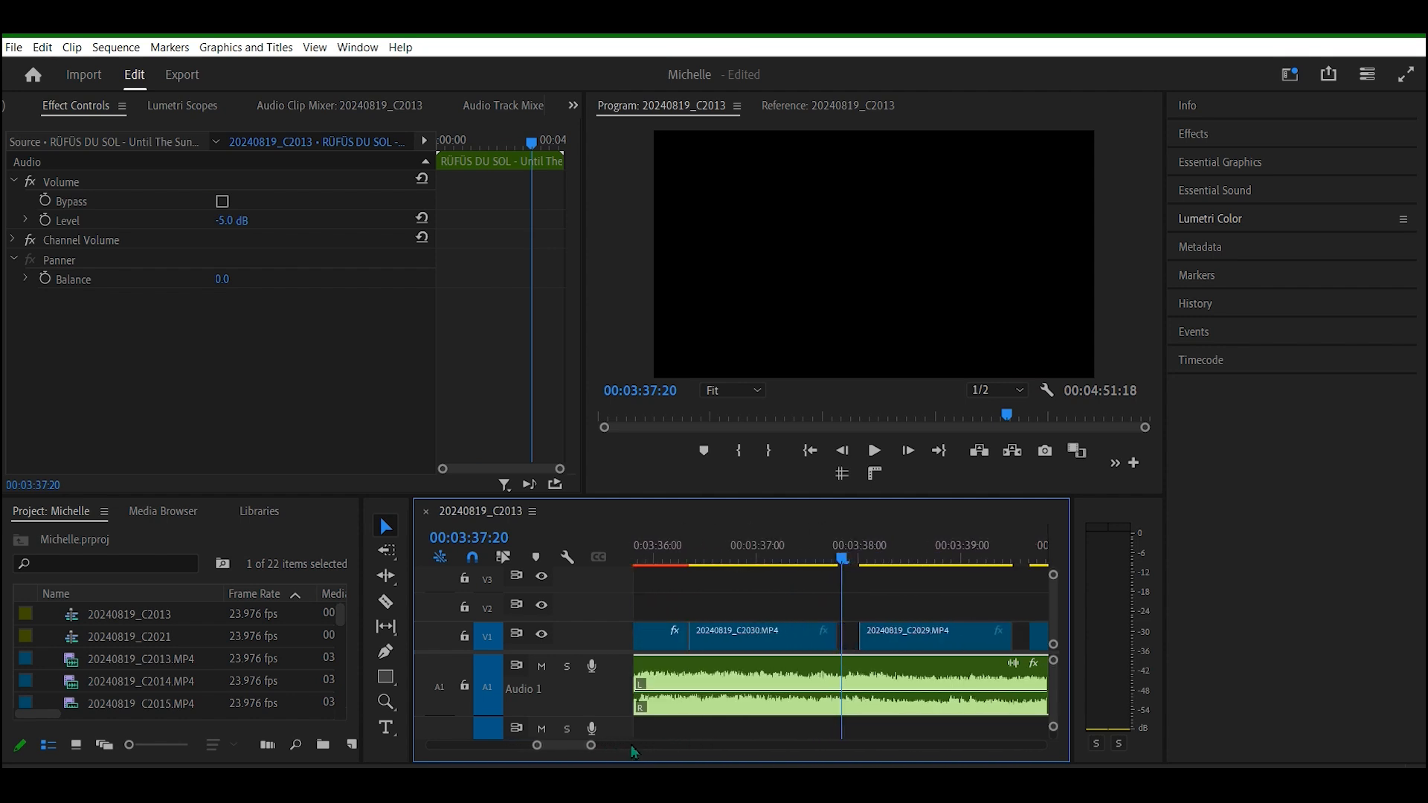
pyautogui.rightClick(850, 637)
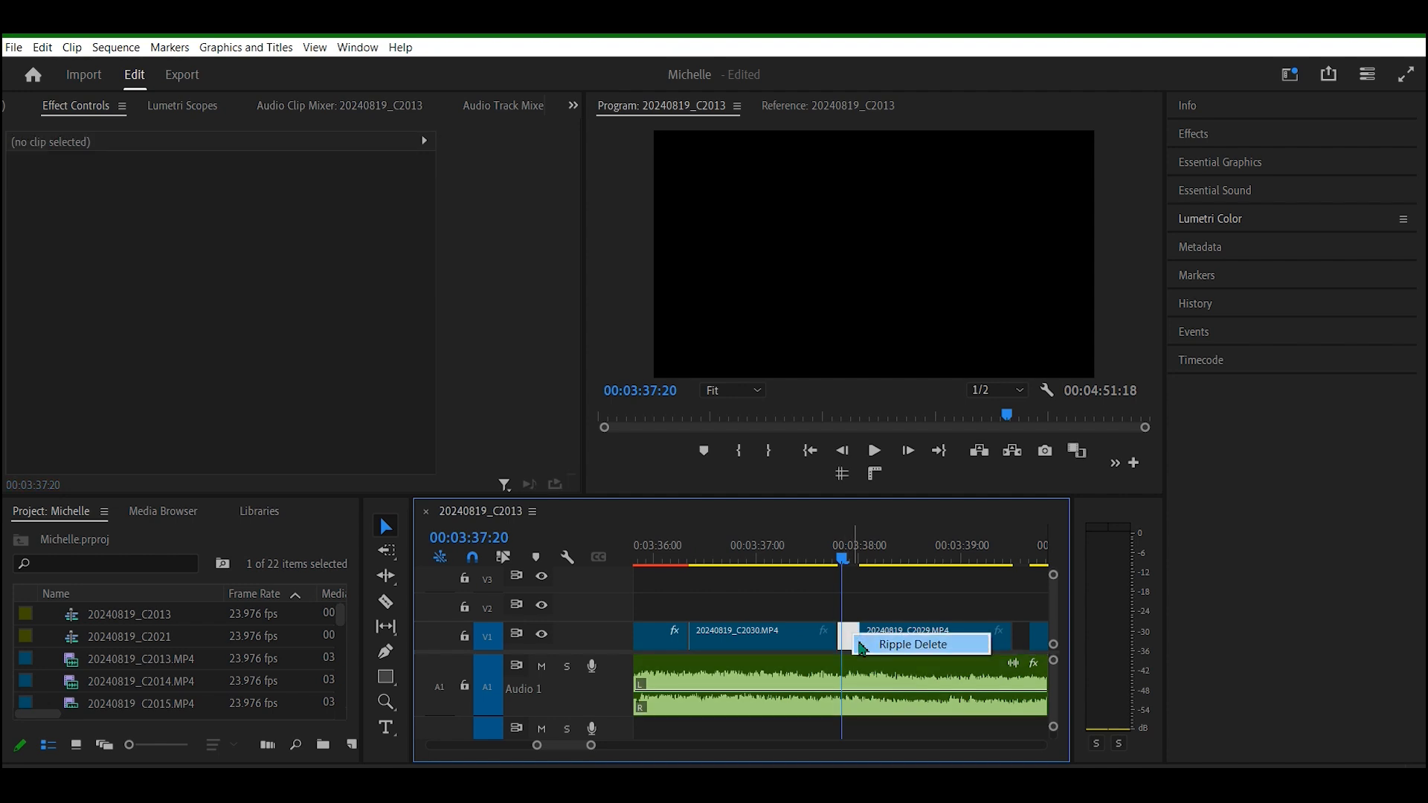
pyautogui.click(863, 645)
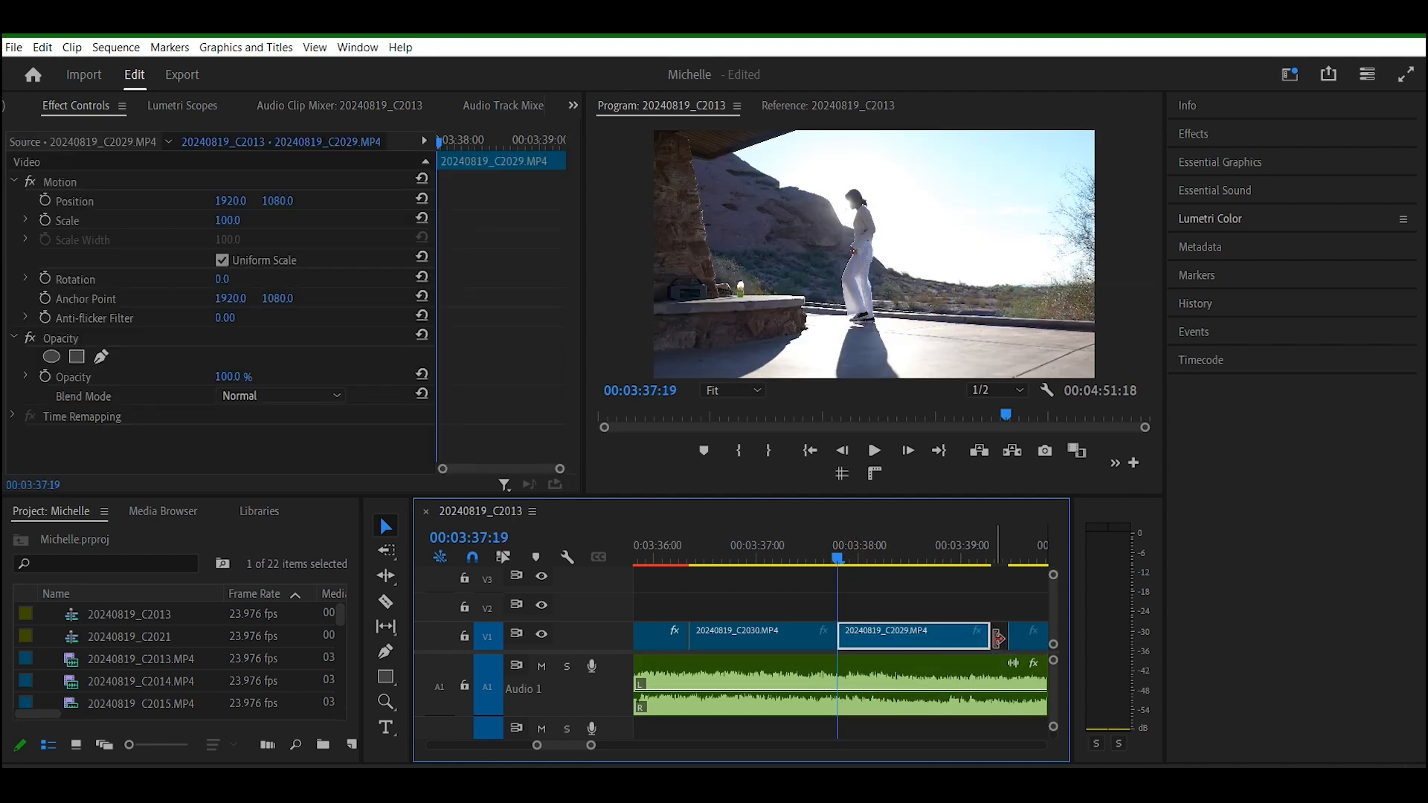
pyautogui.rightClick(999, 642)
pyautogui.click(1018, 649)
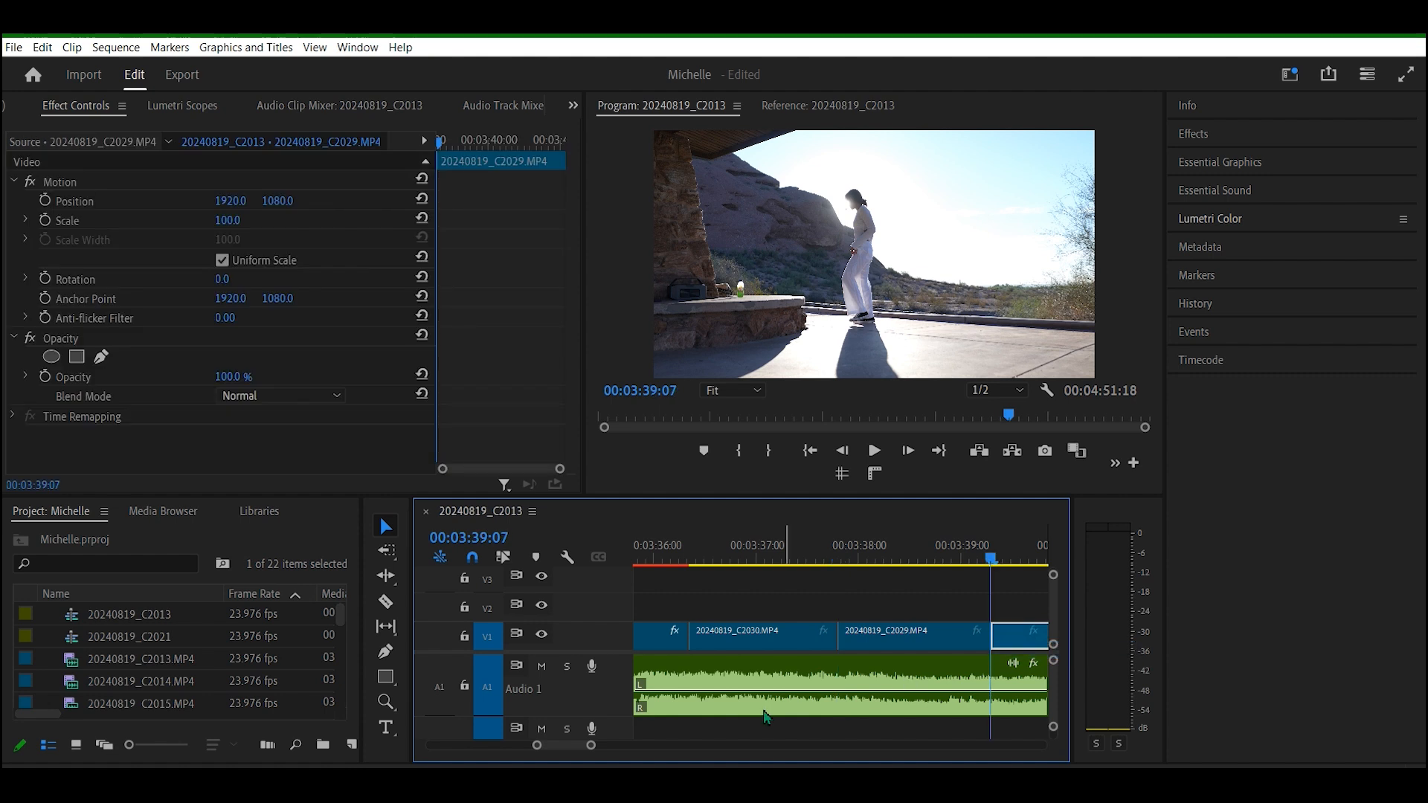
# Step: Ripple delete the remaining black gap between the second and third C2029 pieces, closing it at 00:03:41:01
pyautogui.moveTo(591, 747)
pyautogui.mouseDown()
pyautogui.moveTo(614, 751)
pyautogui.moveTo(597, 750)
pyautogui.mouseUp()
pyautogui.click(979, 640)
pyautogui.rightClick(980, 640)
pyautogui.click(1041, 650)
pyautogui.moveTo(600, 750); pyautogui.dragTo(613, 751)
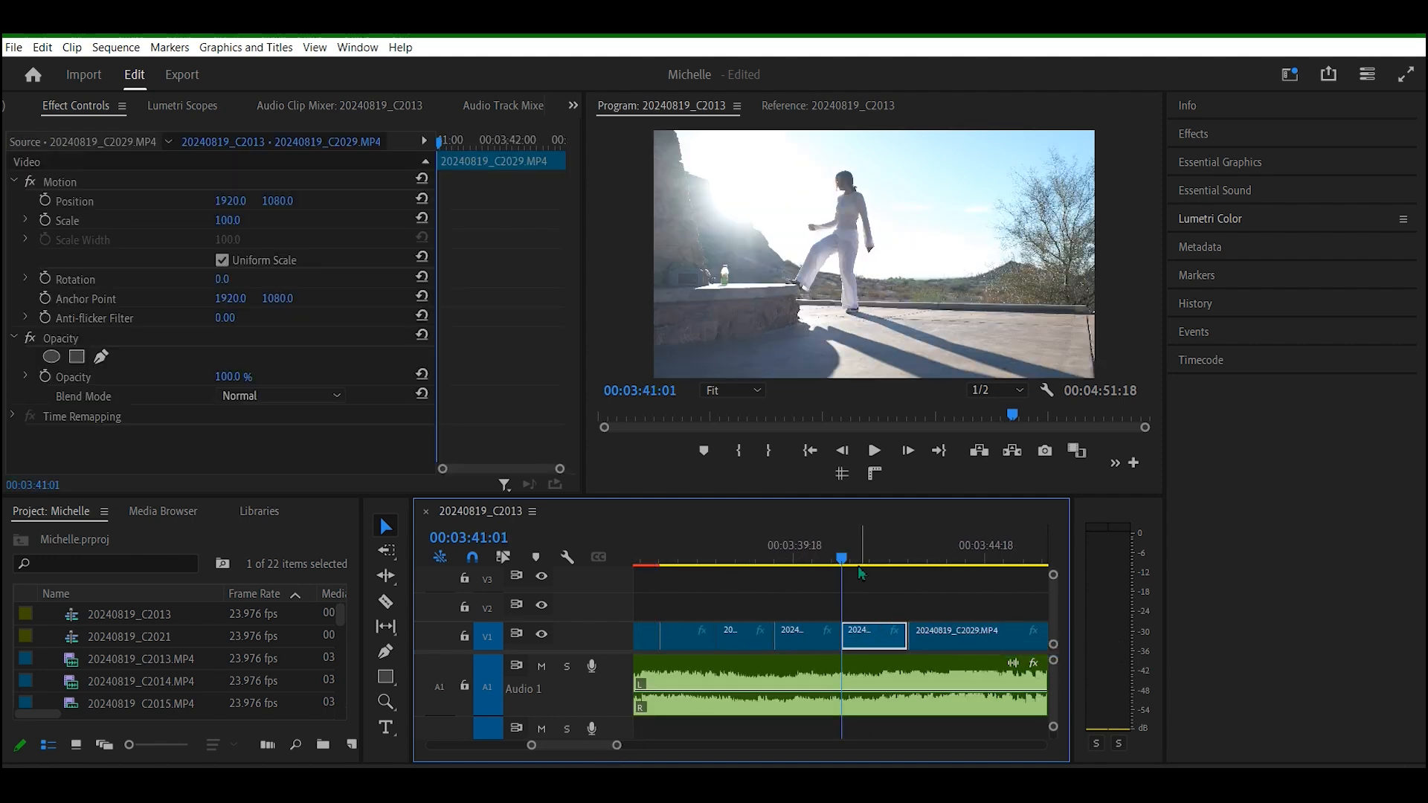
# Step: Play back the joined C2029 pieces from 00:03:37:16, just before the end of the C2030 clip
pyautogui.press('Up')
pyautogui.press('Up')
pyautogui.hotkey('shift', 'Left')
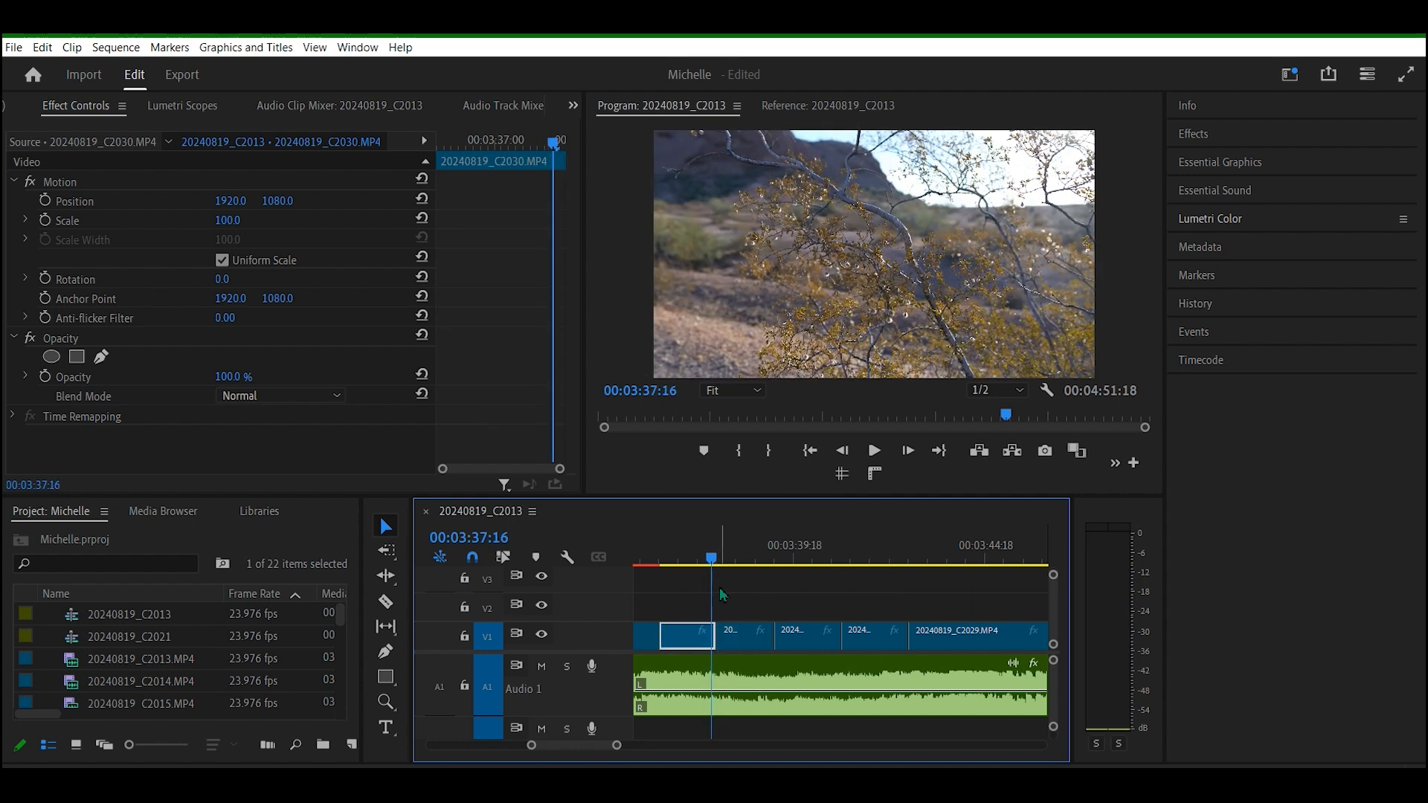
pyautogui.press('space')
pyautogui.press('space')
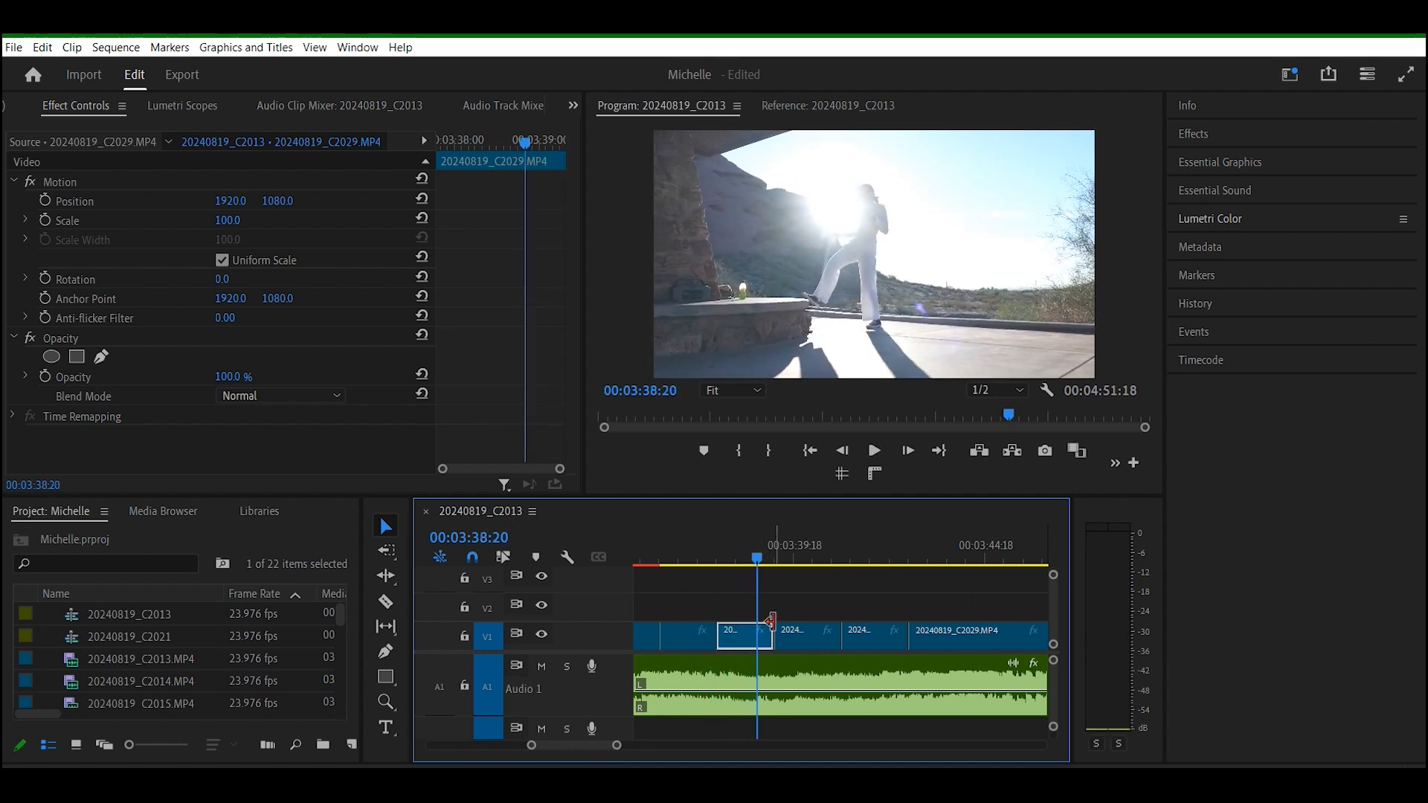
pyautogui.press('space')
pyautogui.press('space')
pyautogui.press('space')
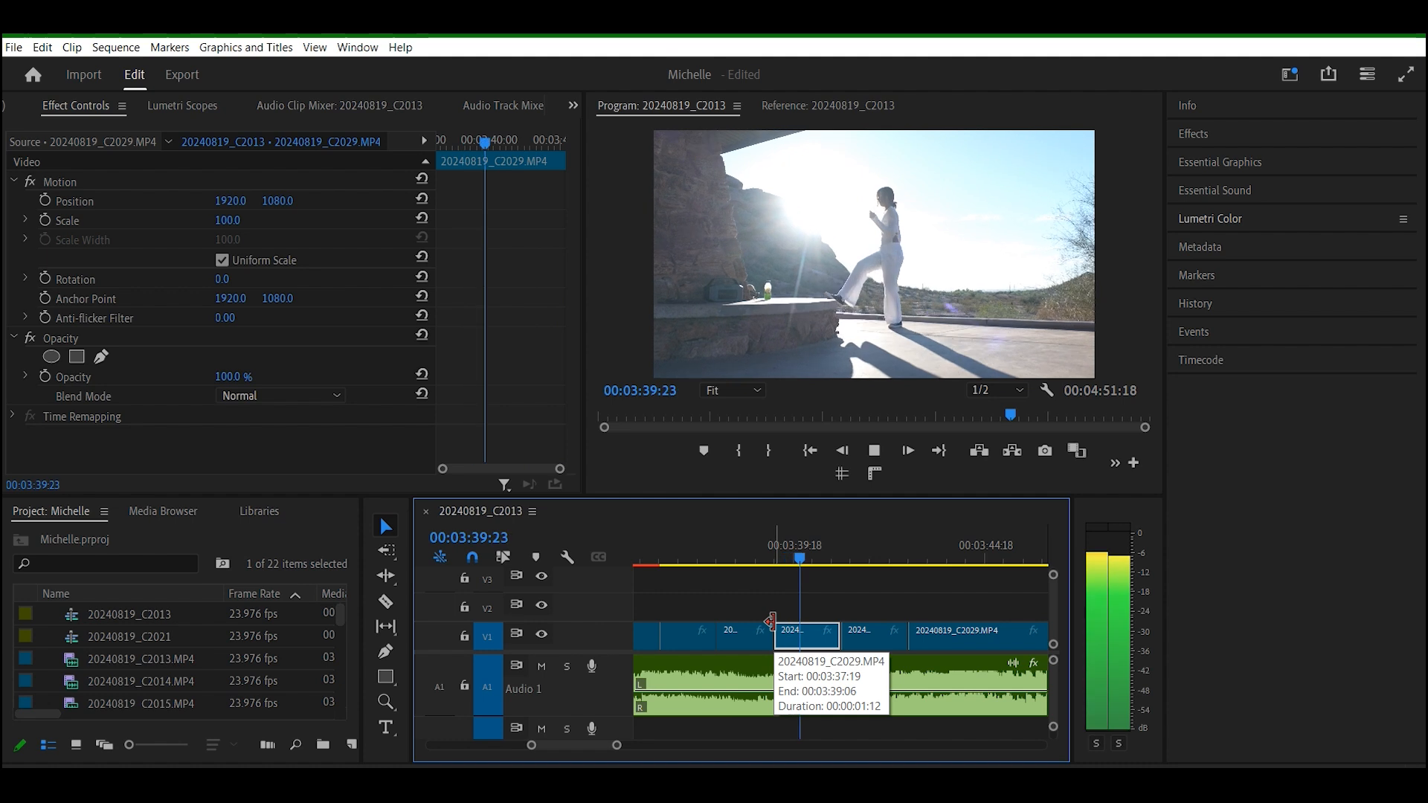
# Step: Slow the second and third C2029 pieces to 70% speed with ripple edit shifting the trailing clips
pyautogui.moveTo(799, 595); pyautogui.dragTo(855, 643)
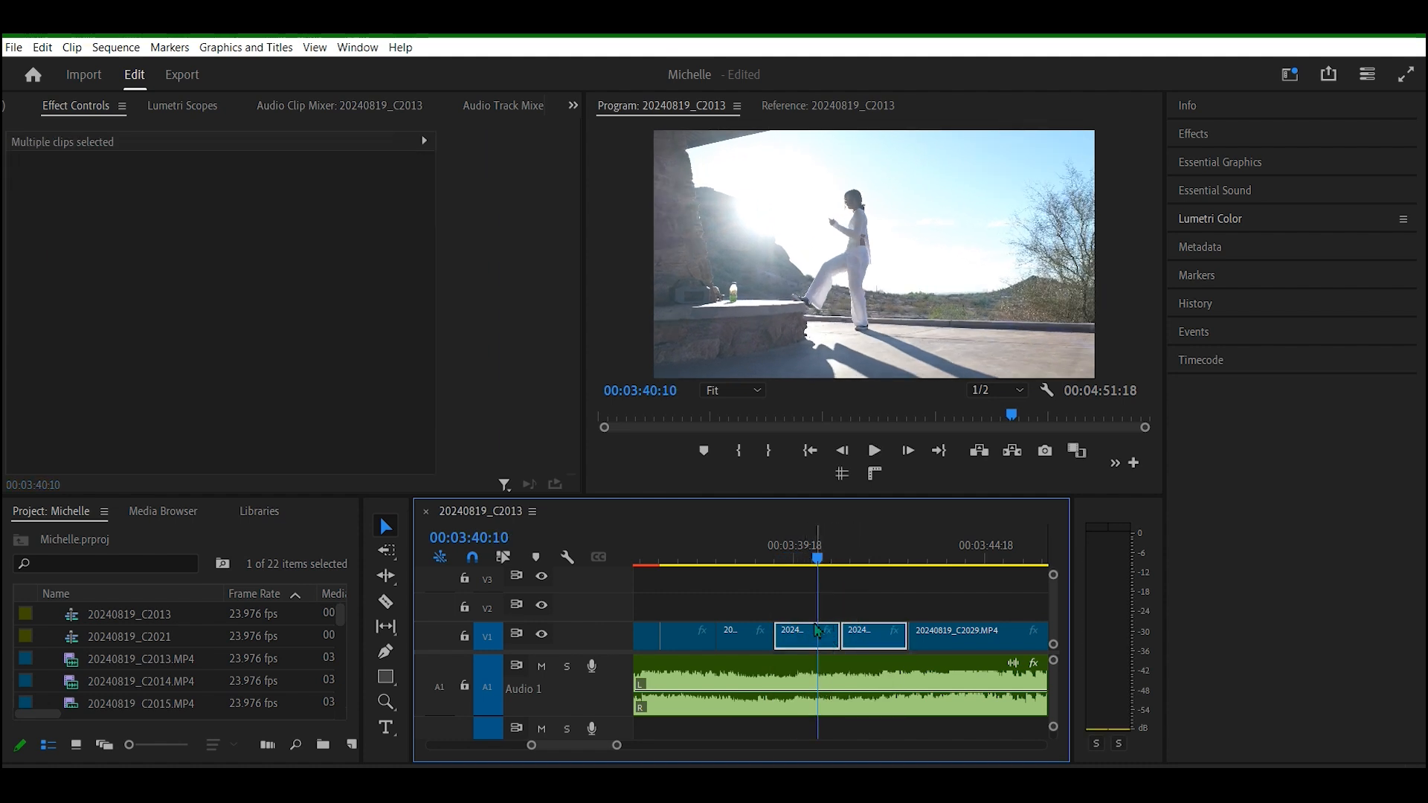
pyautogui.rightClick(814, 638)
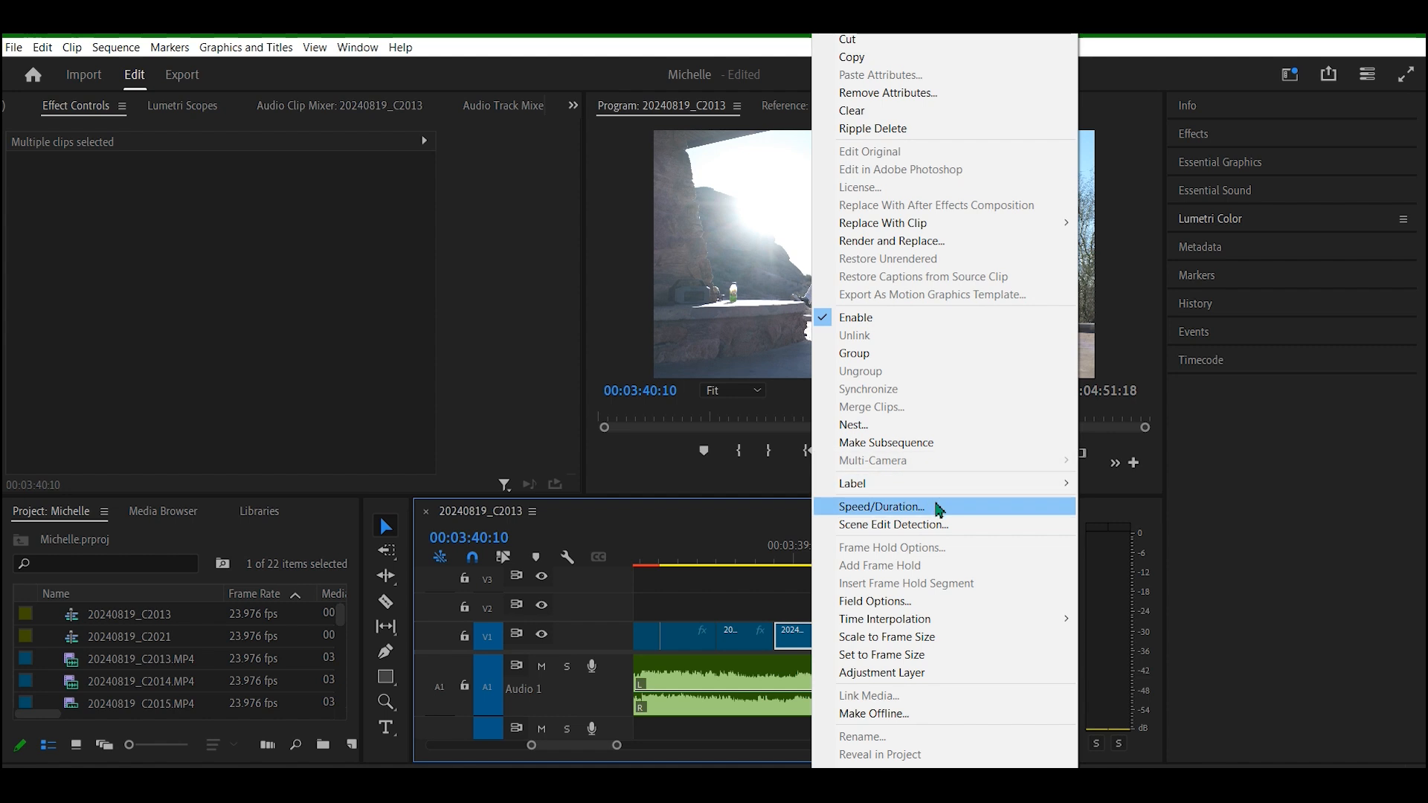
pyautogui.click(938, 507)
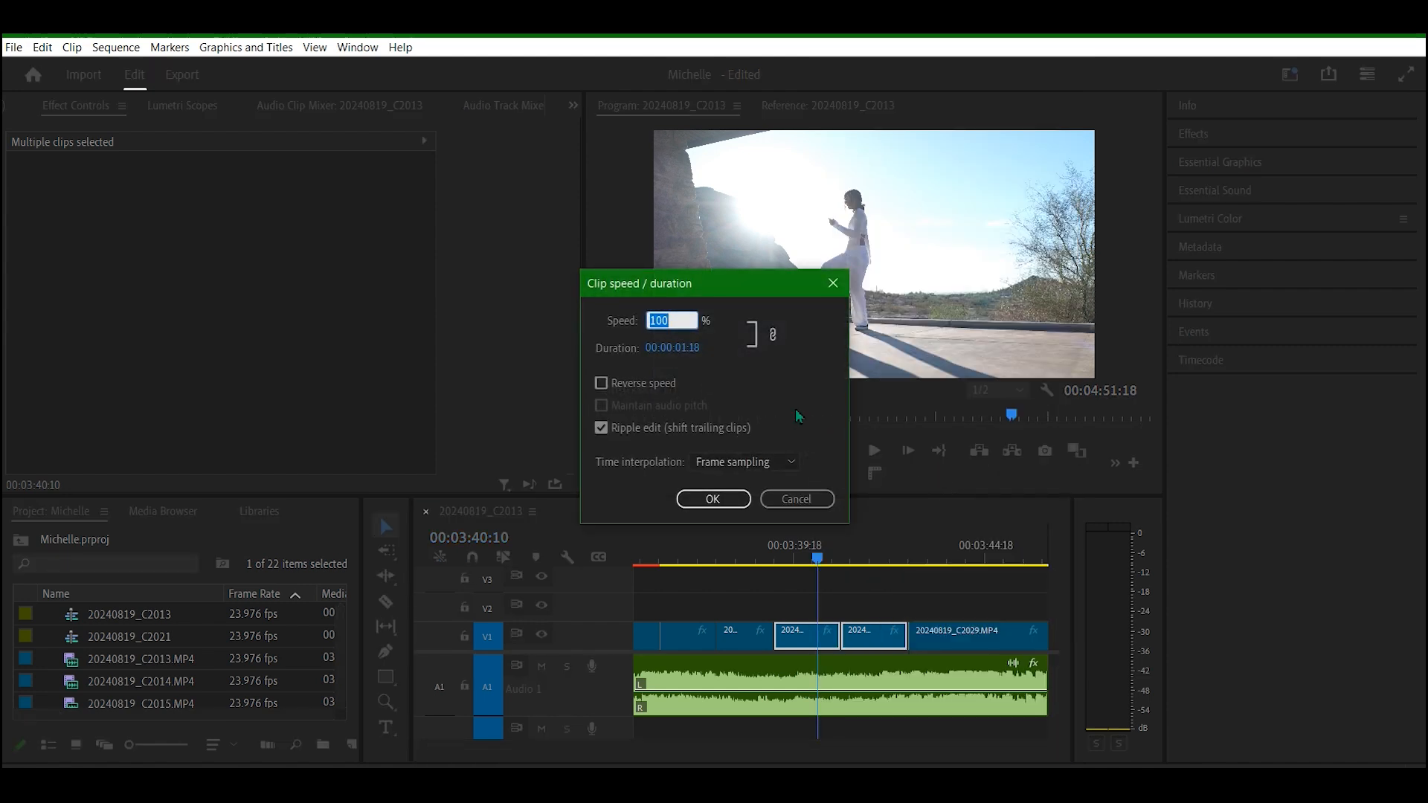
pyautogui.write('70')
pyautogui.press('Return')
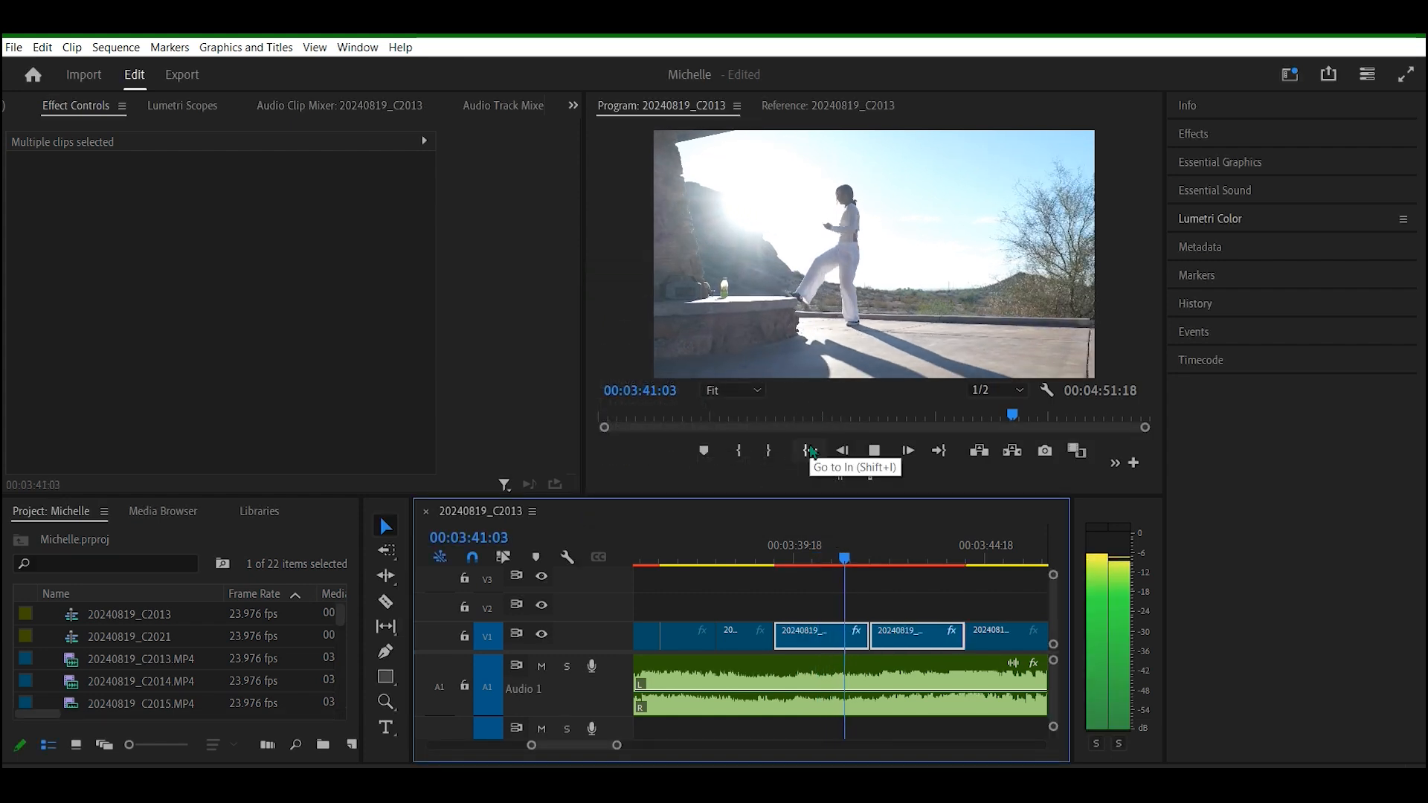
# Step: Play back the two slowed C2029 pieces and the long C2029 clip that follows to check the pacing
pyautogui.press('space')
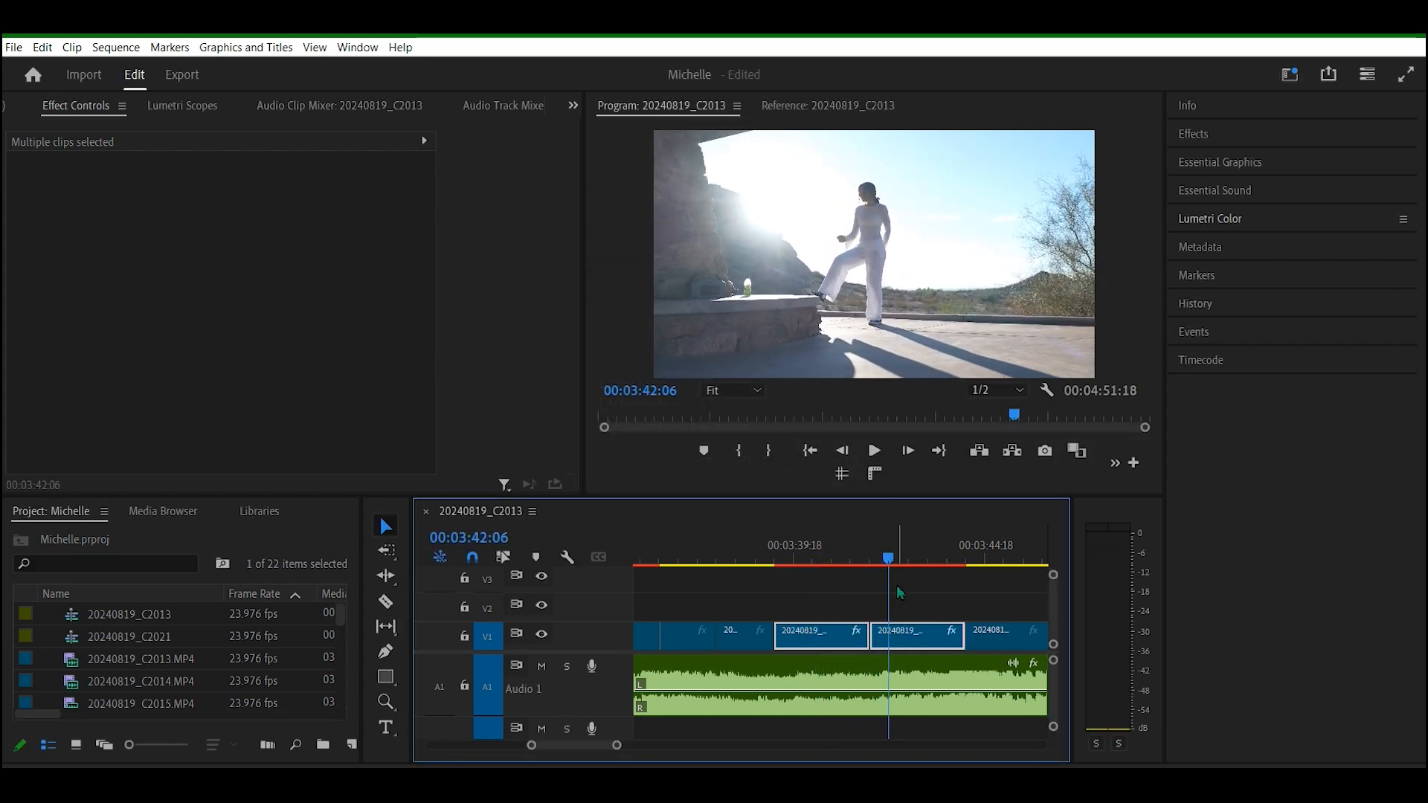
pyautogui.press('space')
pyautogui.press('space')
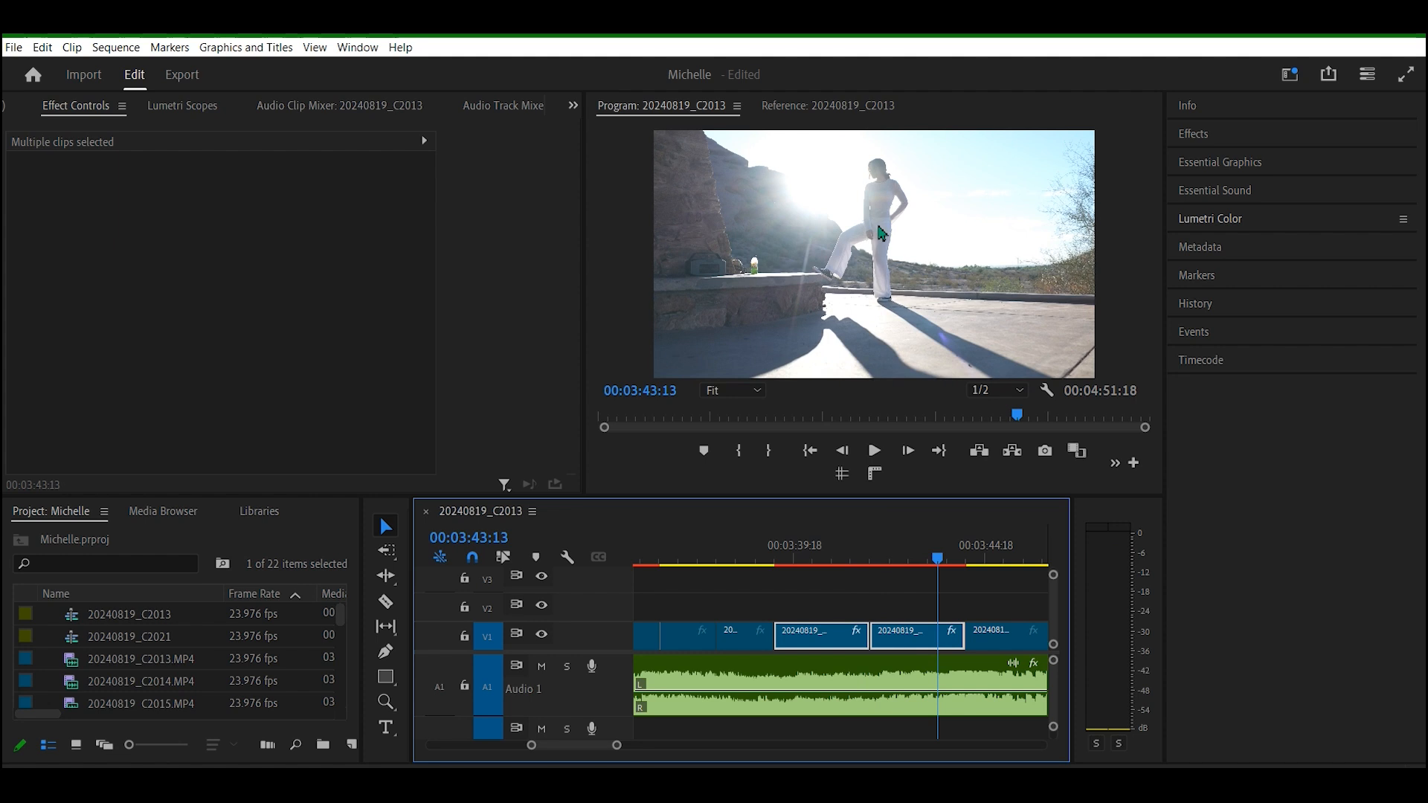
pyautogui.press('space')
pyautogui.press('space')
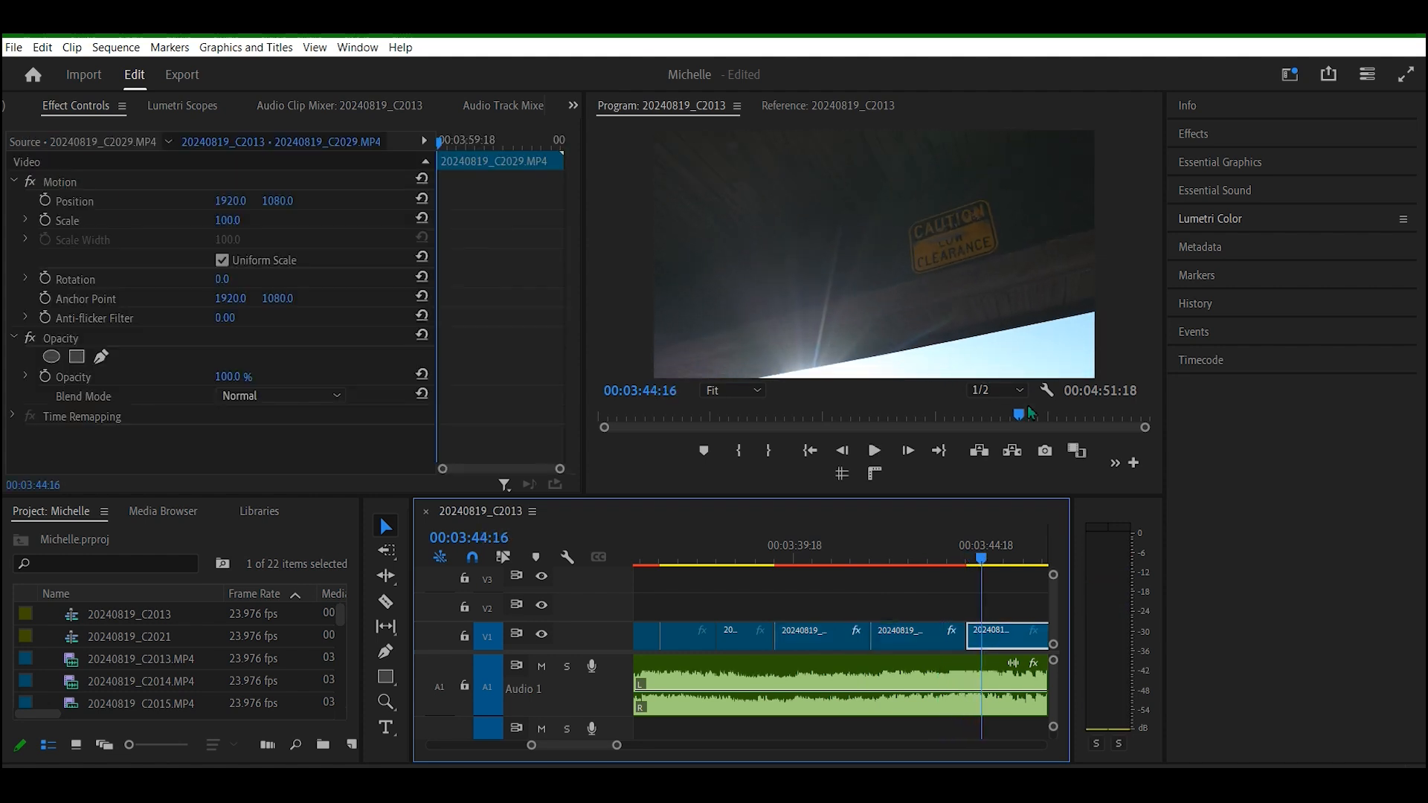
pyautogui.moveTo(981, 563); pyautogui.dragTo(905, 566)
pyautogui.press('space')
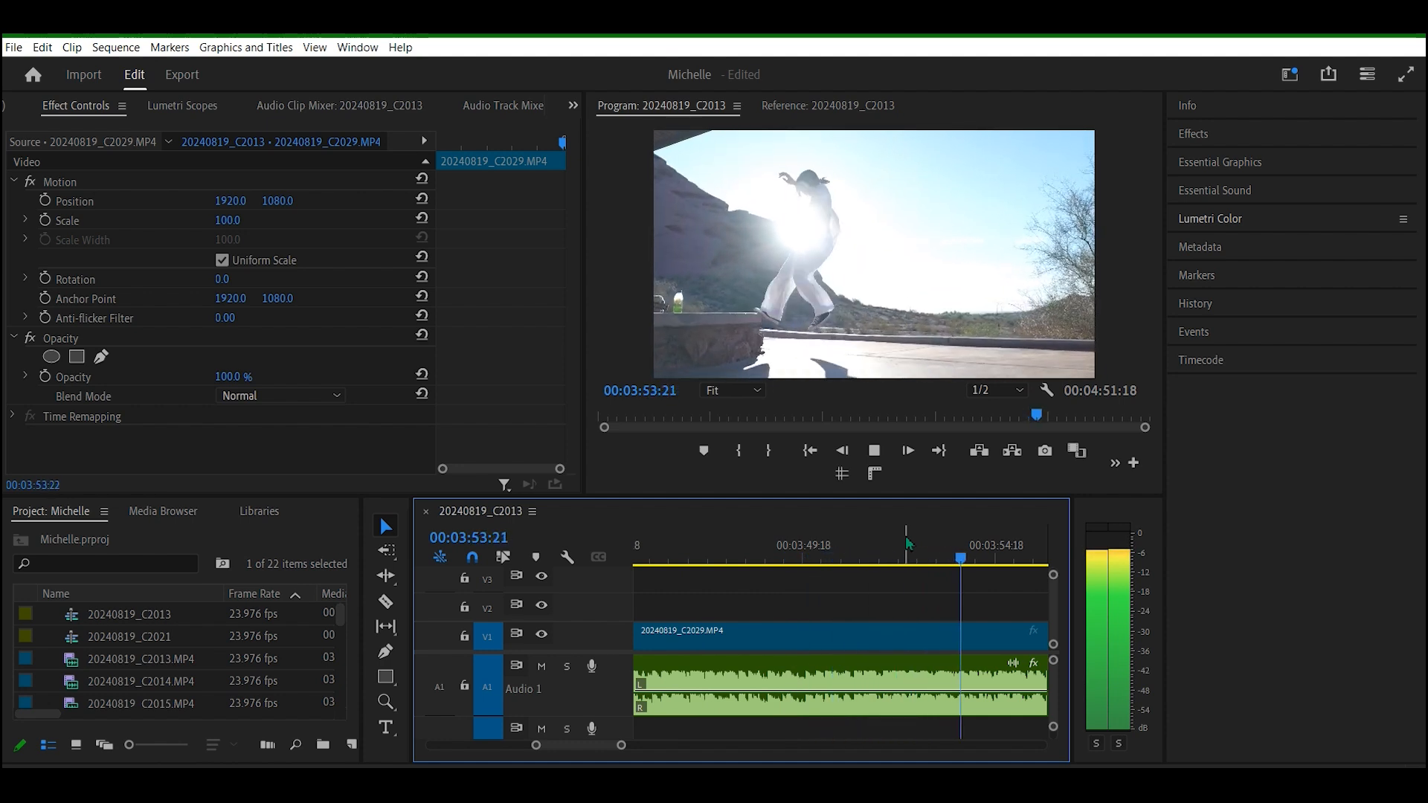
pyautogui.press('space')
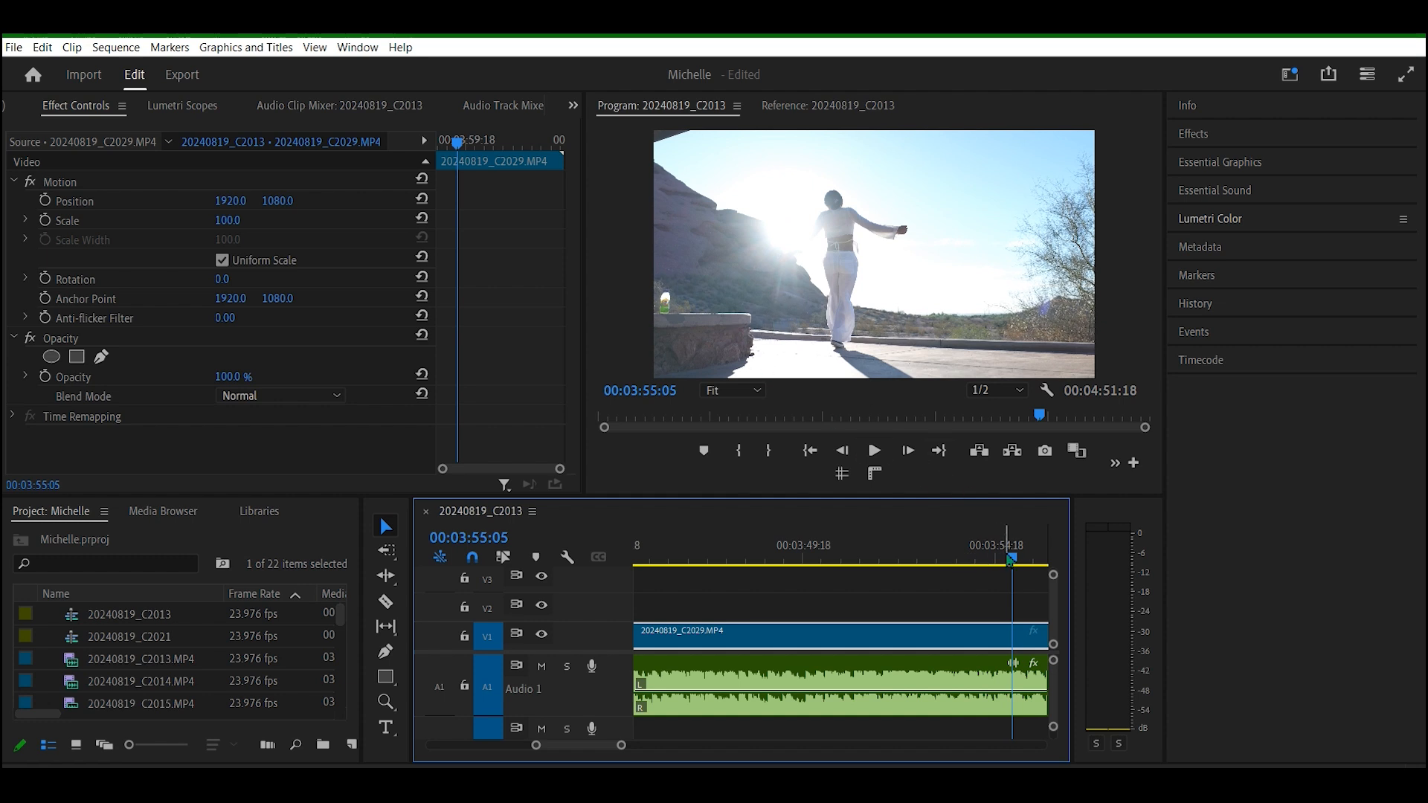
# Step: Review the edit full screen from about 00:03:28:19 through the C2029 footage
pyautogui.moveTo(996, 562); pyautogui.dragTo(883, 562)
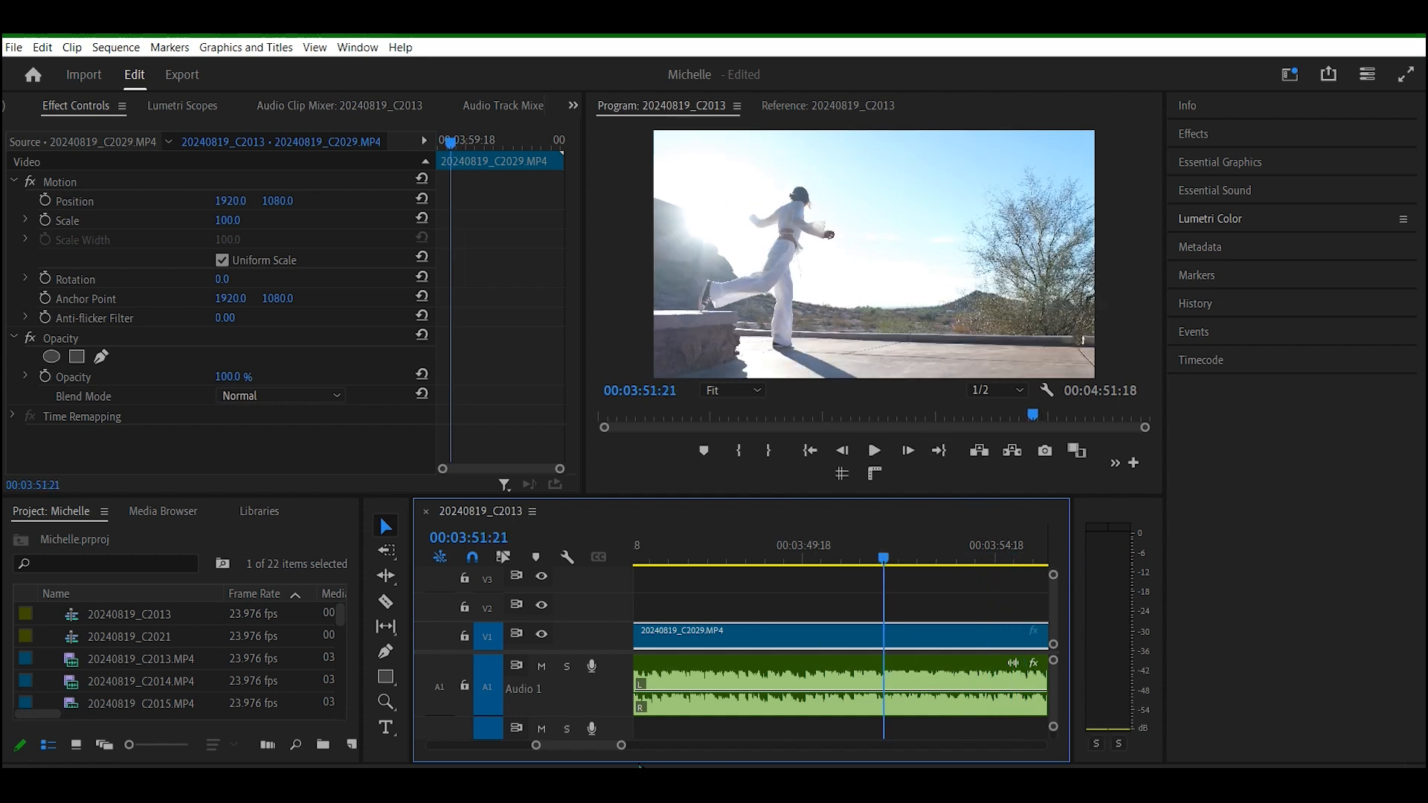
pyautogui.moveTo(623, 757); pyautogui.dragTo(689, 759)
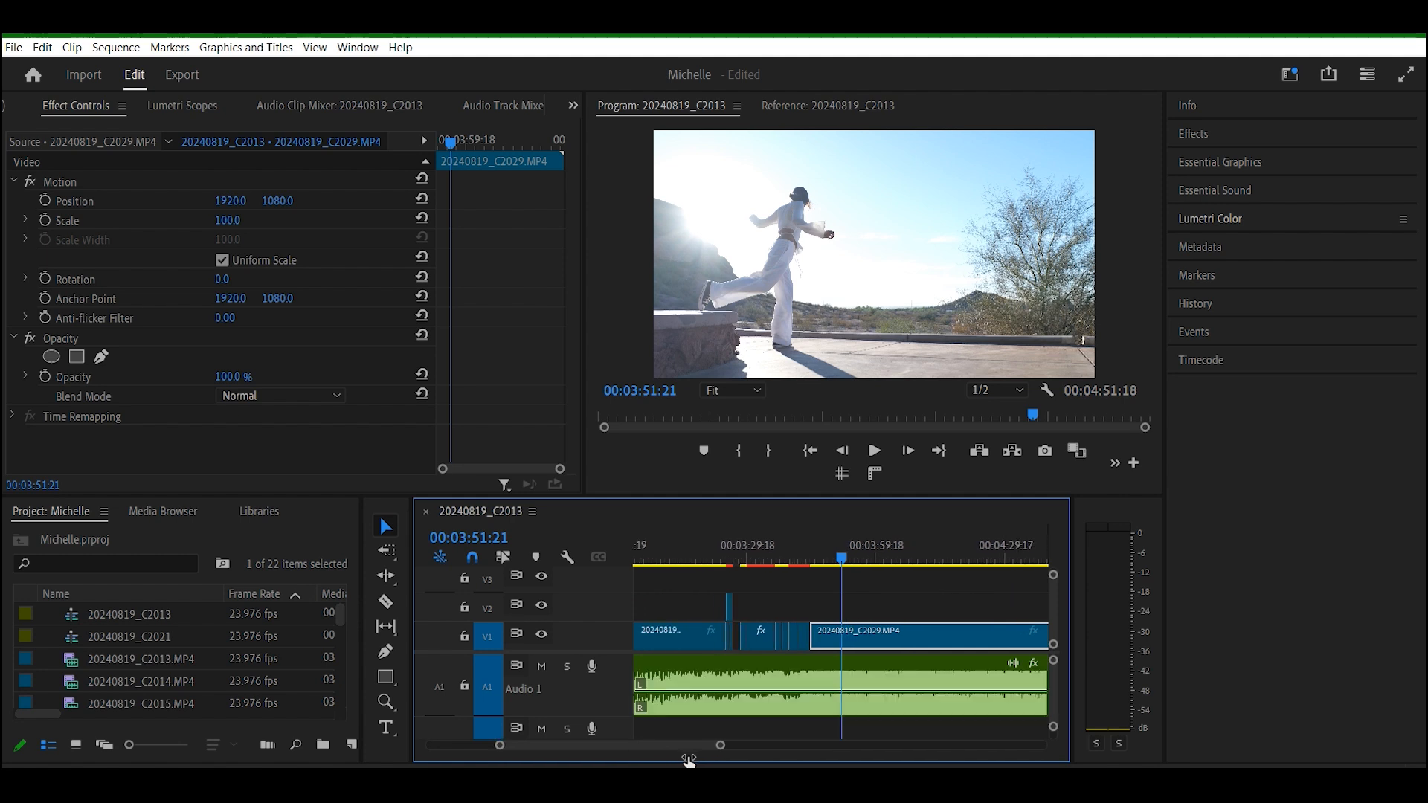
pyautogui.moveTo(853, 567); pyautogui.dragTo(760, 569)
pyautogui.press('space')
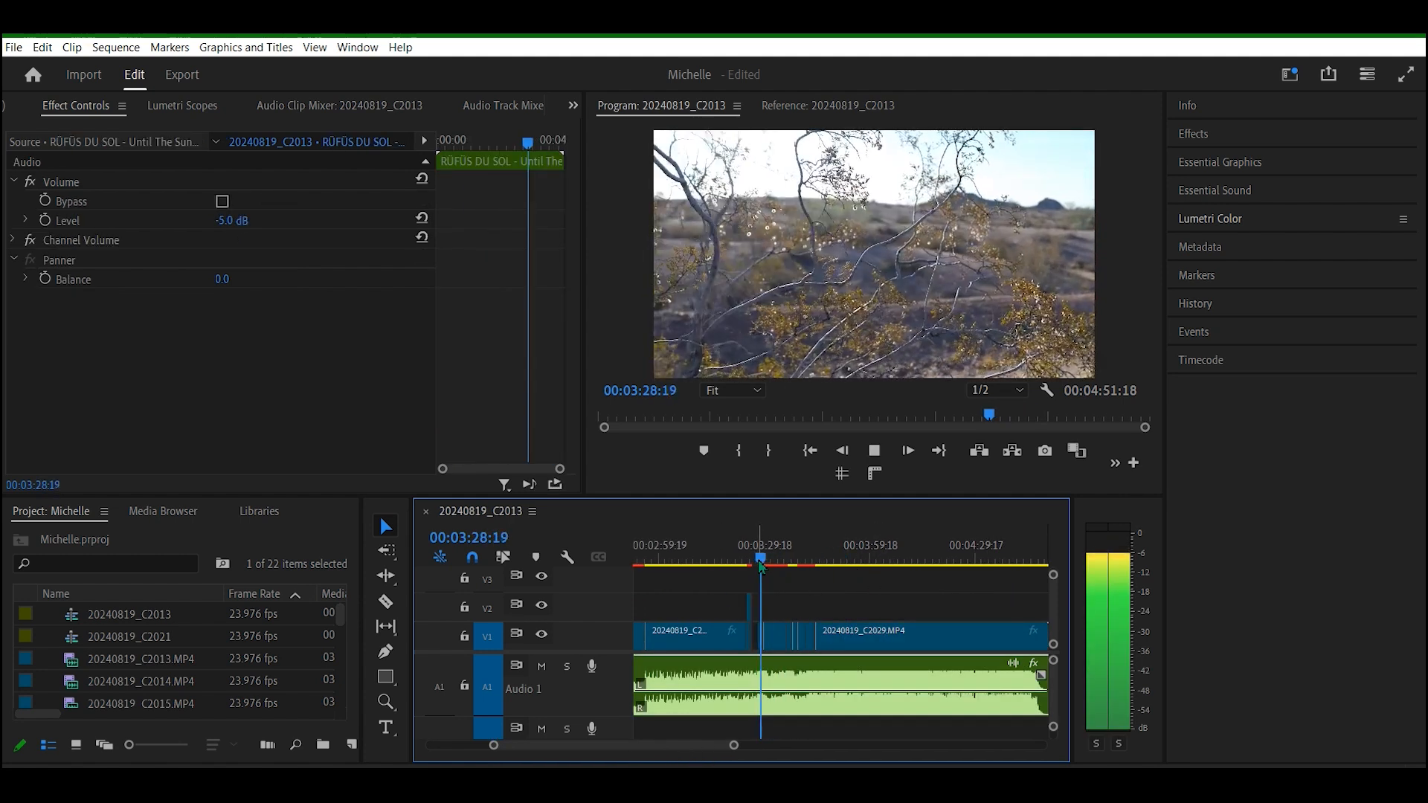
pyautogui.hotkey('ctrl', '`')
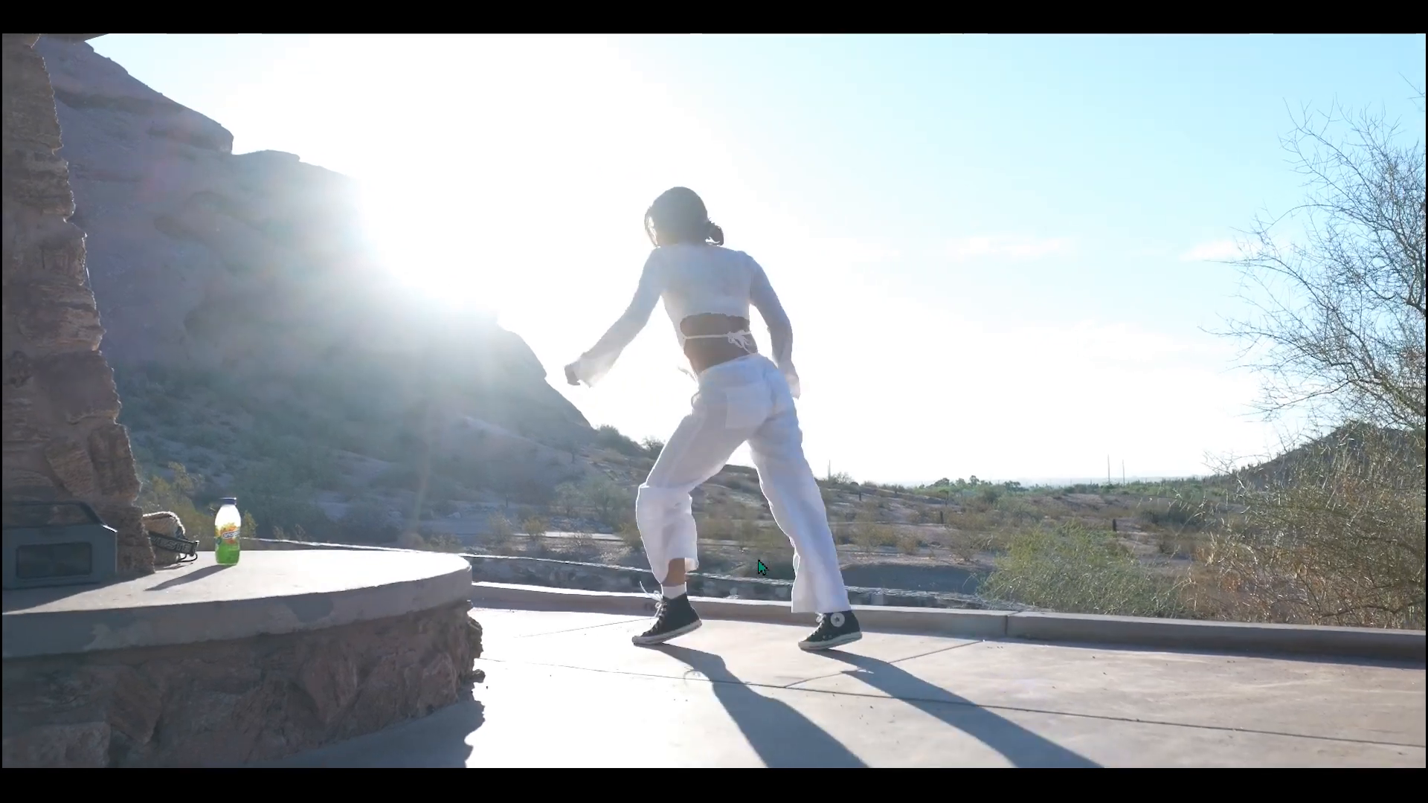
pyautogui.press('Escape')
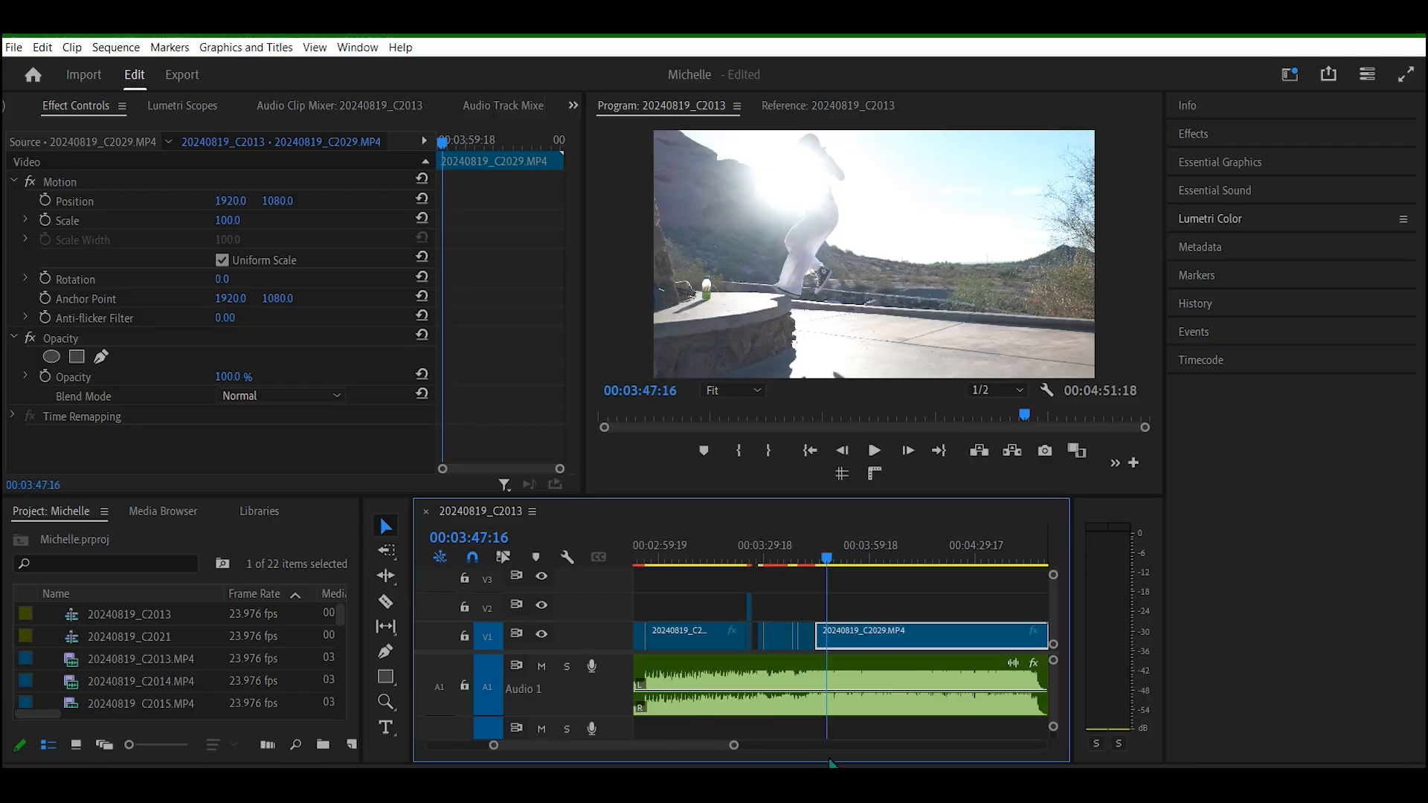
# Step: Replay the long C2029 clip from its start at 00:03:44:13, and return the playhead to 00:03:43:06
pyautogui.moveTo(736, 751); pyautogui.dragTo(731, 752)
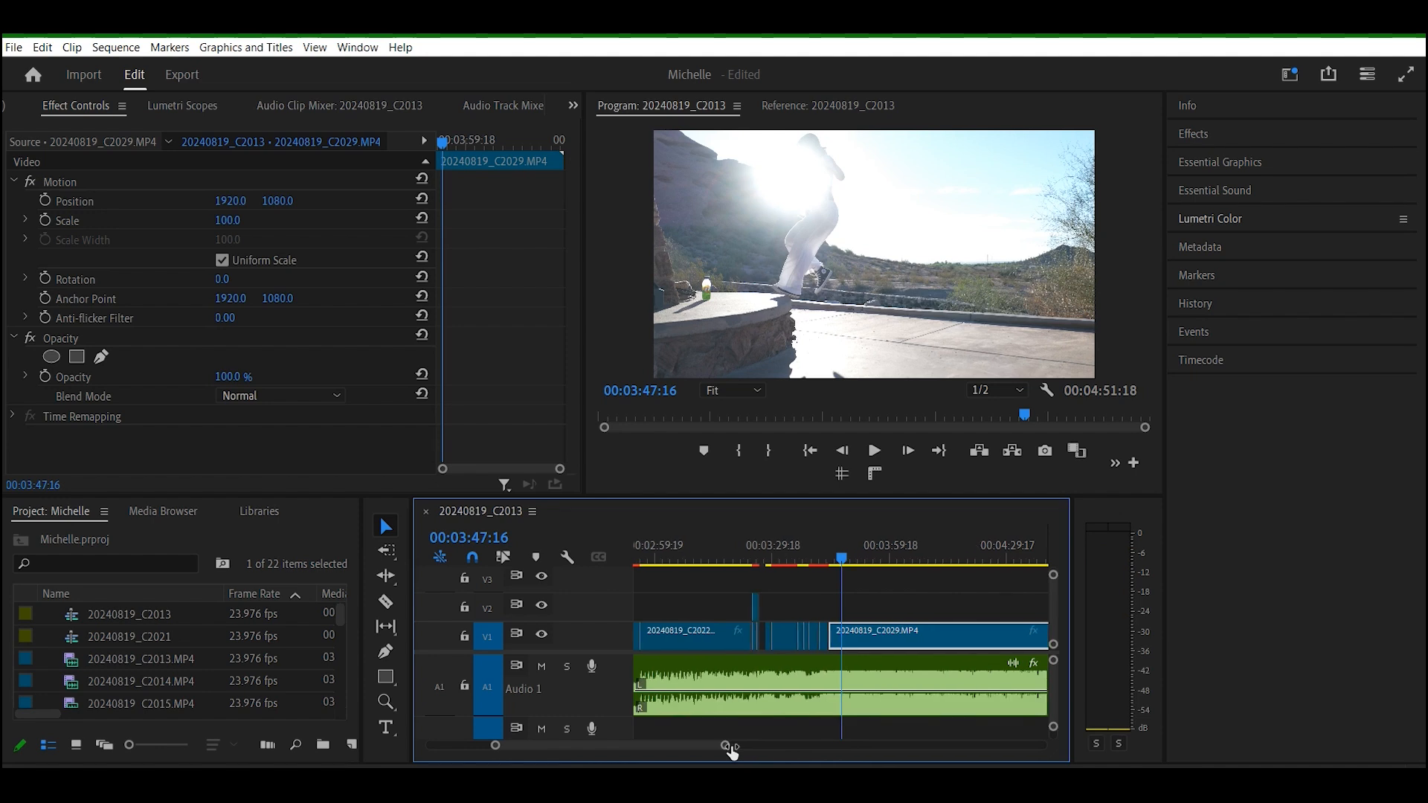
pyautogui.moveTo(846, 575)
pyautogui.mouseDown()
pyautogui.moveTo(791, 567)
pyautogui.moveTo(827, 565)
pyautogui.mouseUp()
pyautogui.press('space')
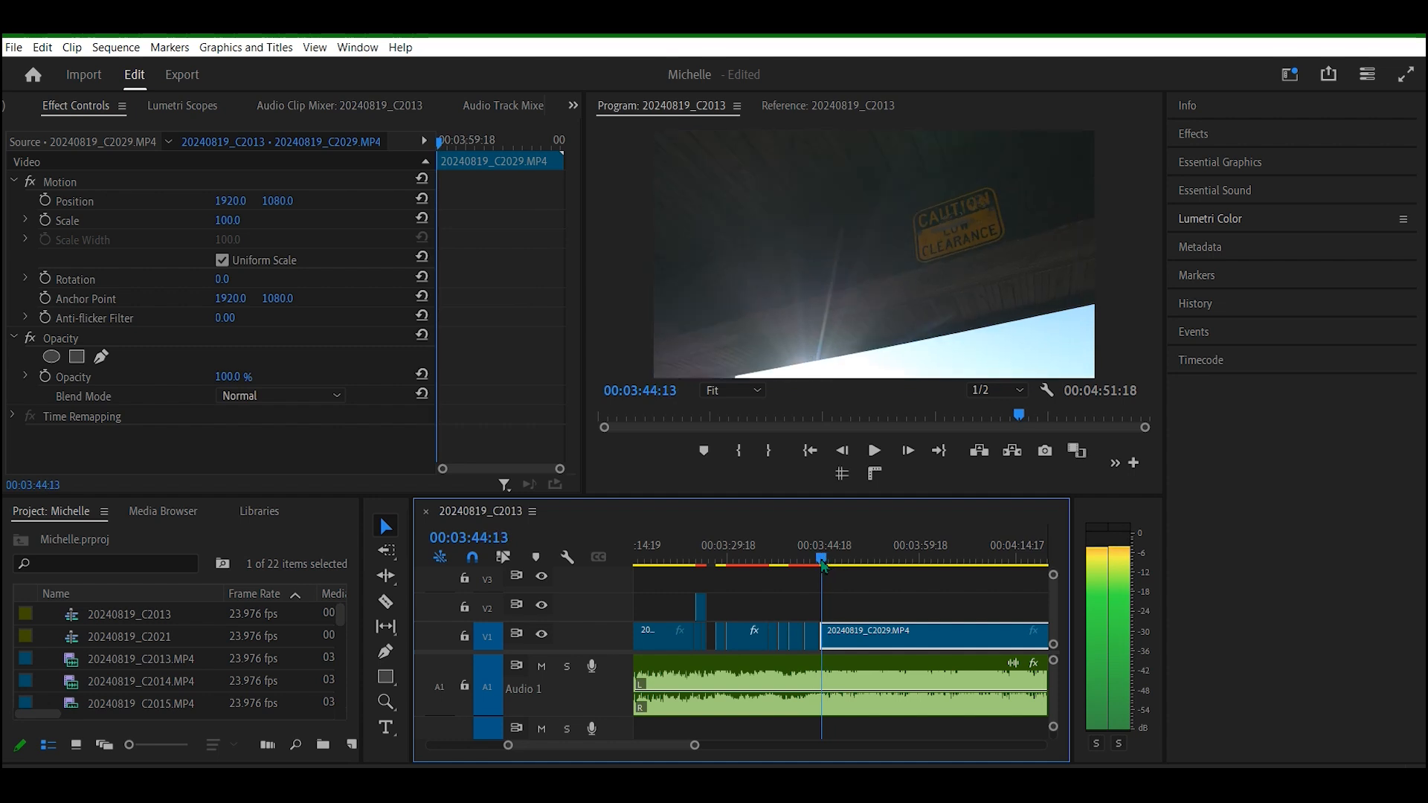
pyautogui.press('space')
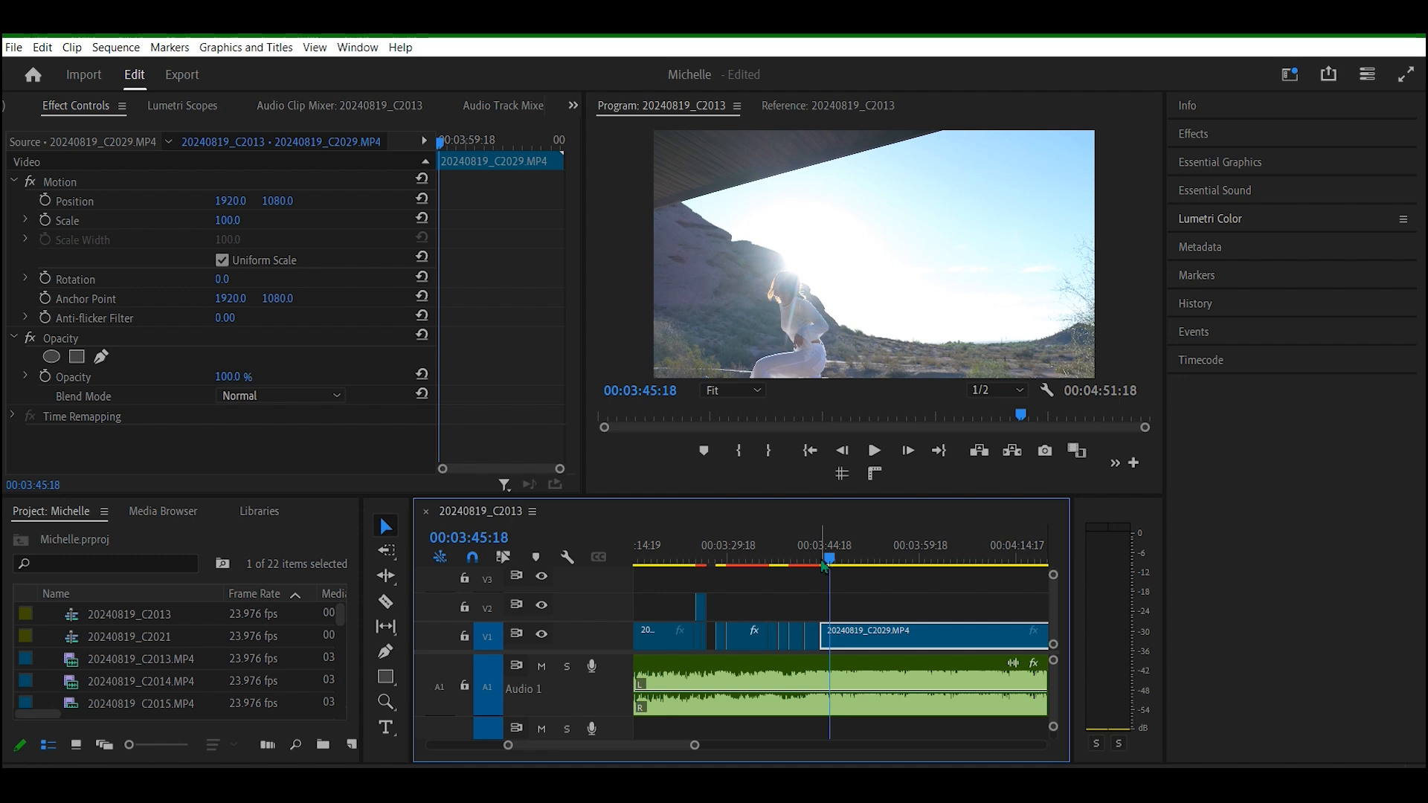
pyautogui.press('space')
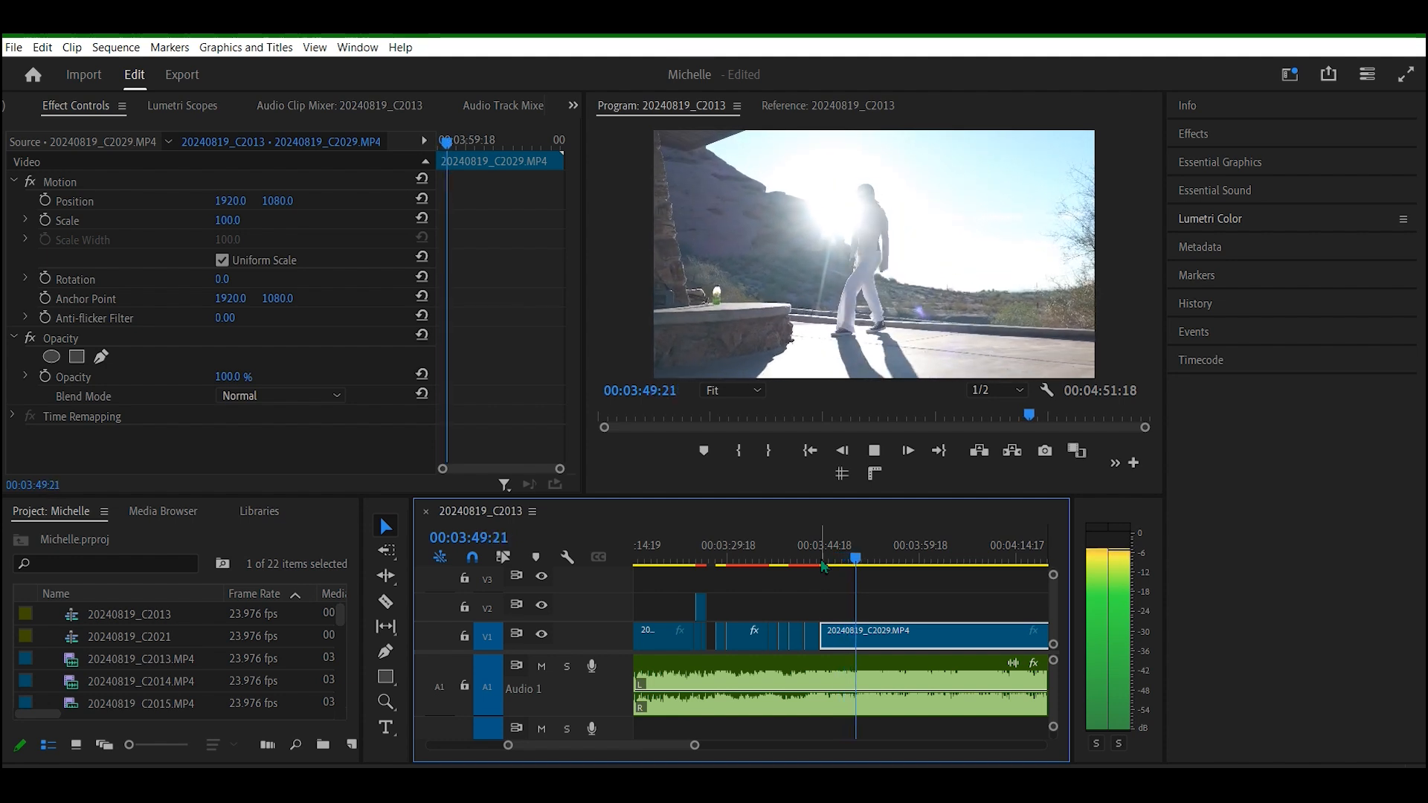
pyautogui.press('space')
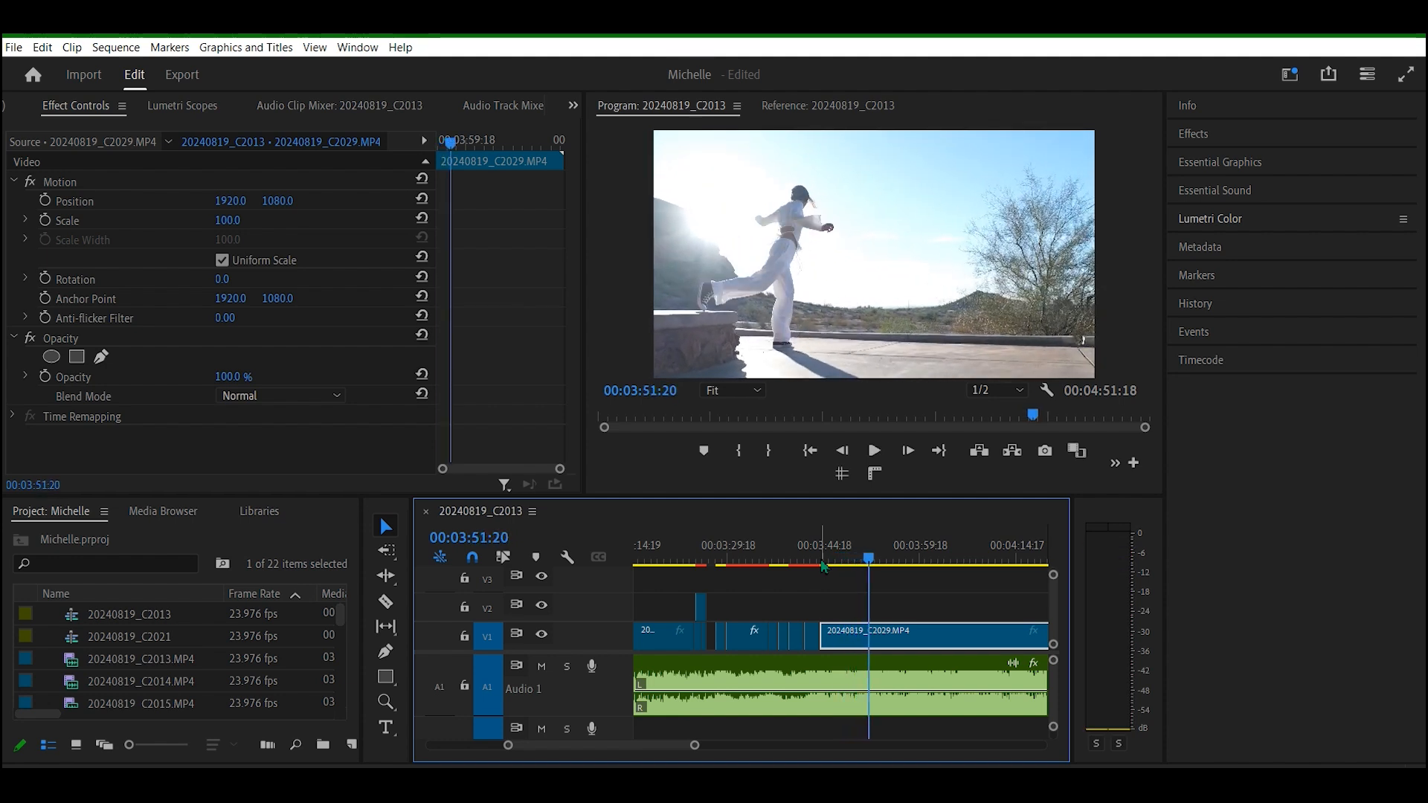
pyautogui.moveTo(868, 569); pyautogui.dragTo(814, 643)
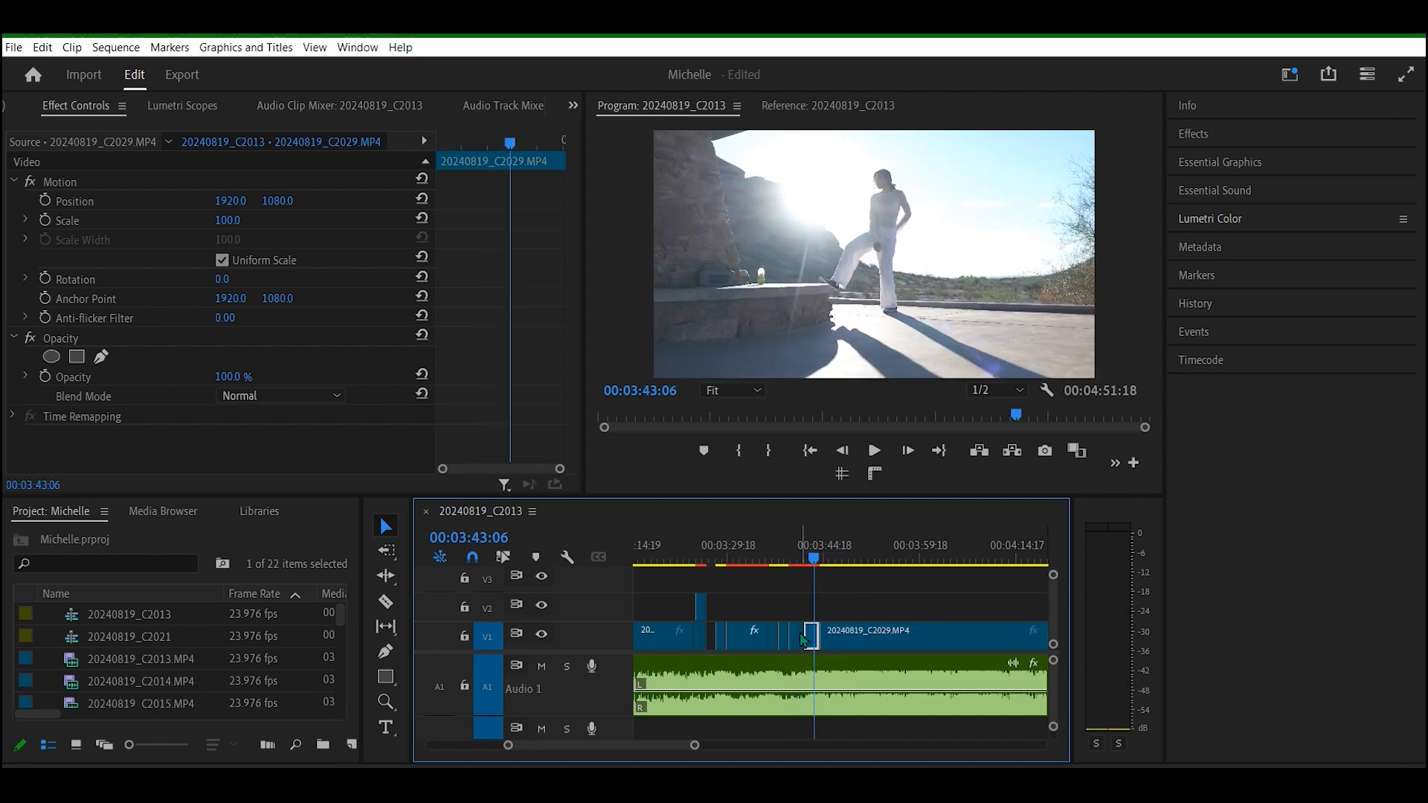
# Step: Delete the short C2029 piece just before the long C2029 clip, and play back the pieces leading up to the gap
pyautogui.click(805, 636)
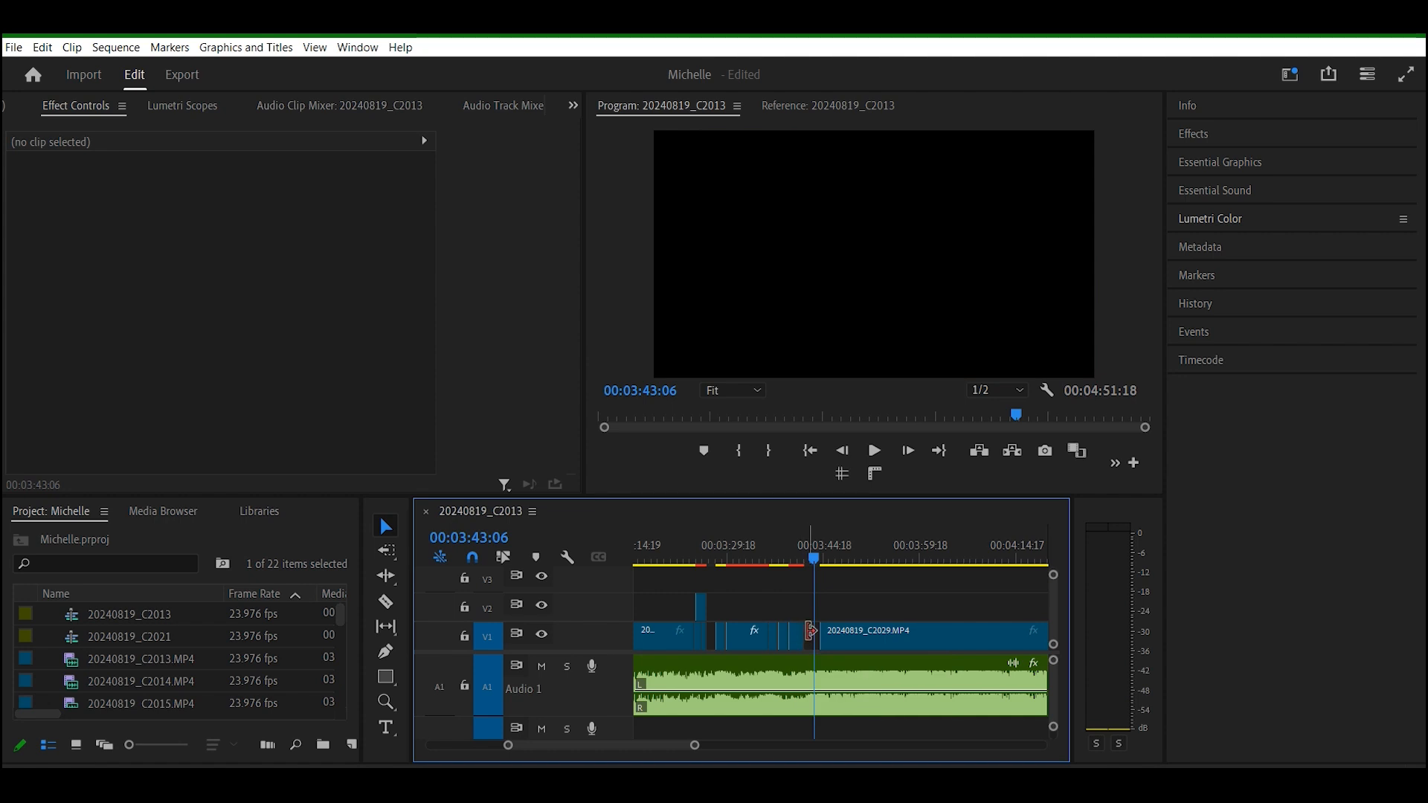
pyautogui.click(782, 636)
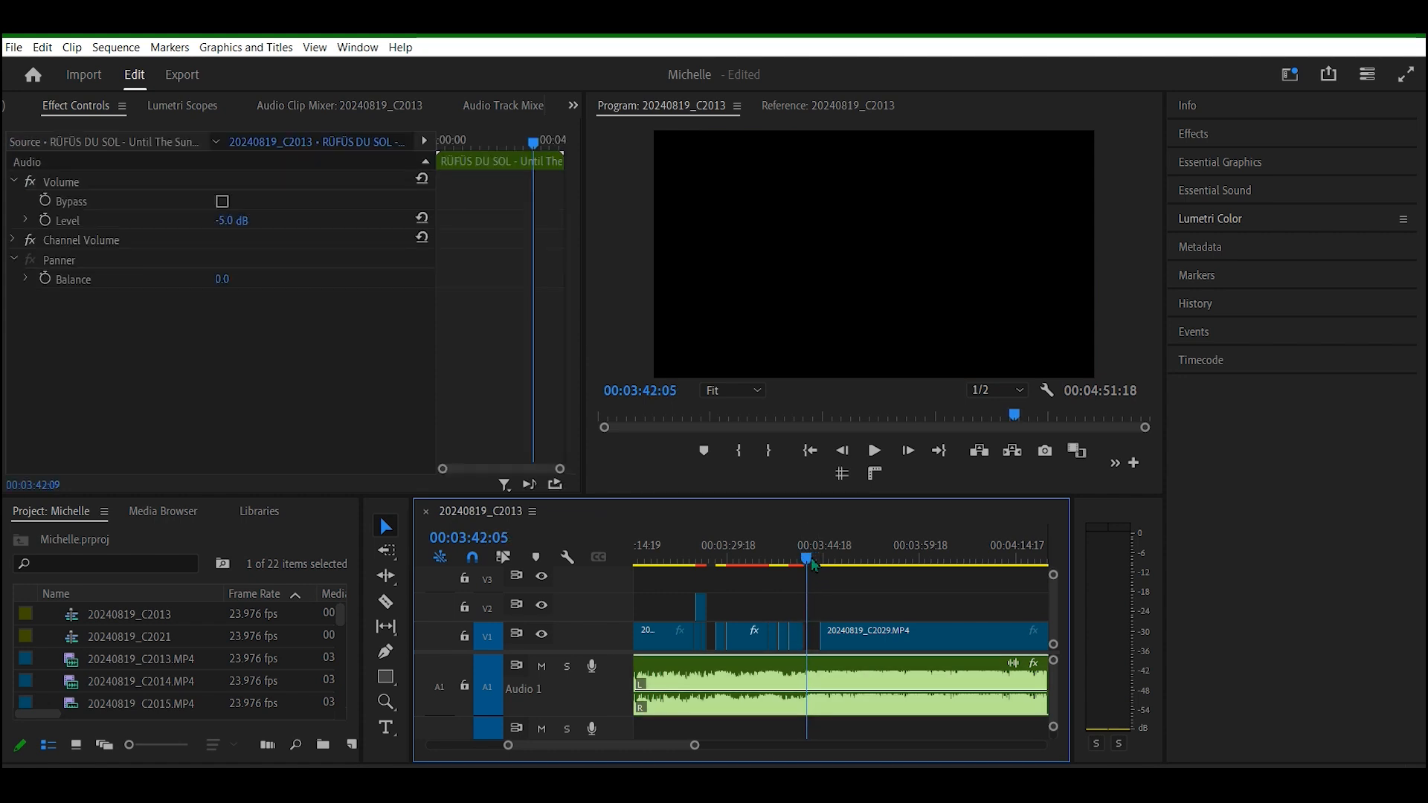
pyautogui.click(788, 564)
pyautogui.press('space')
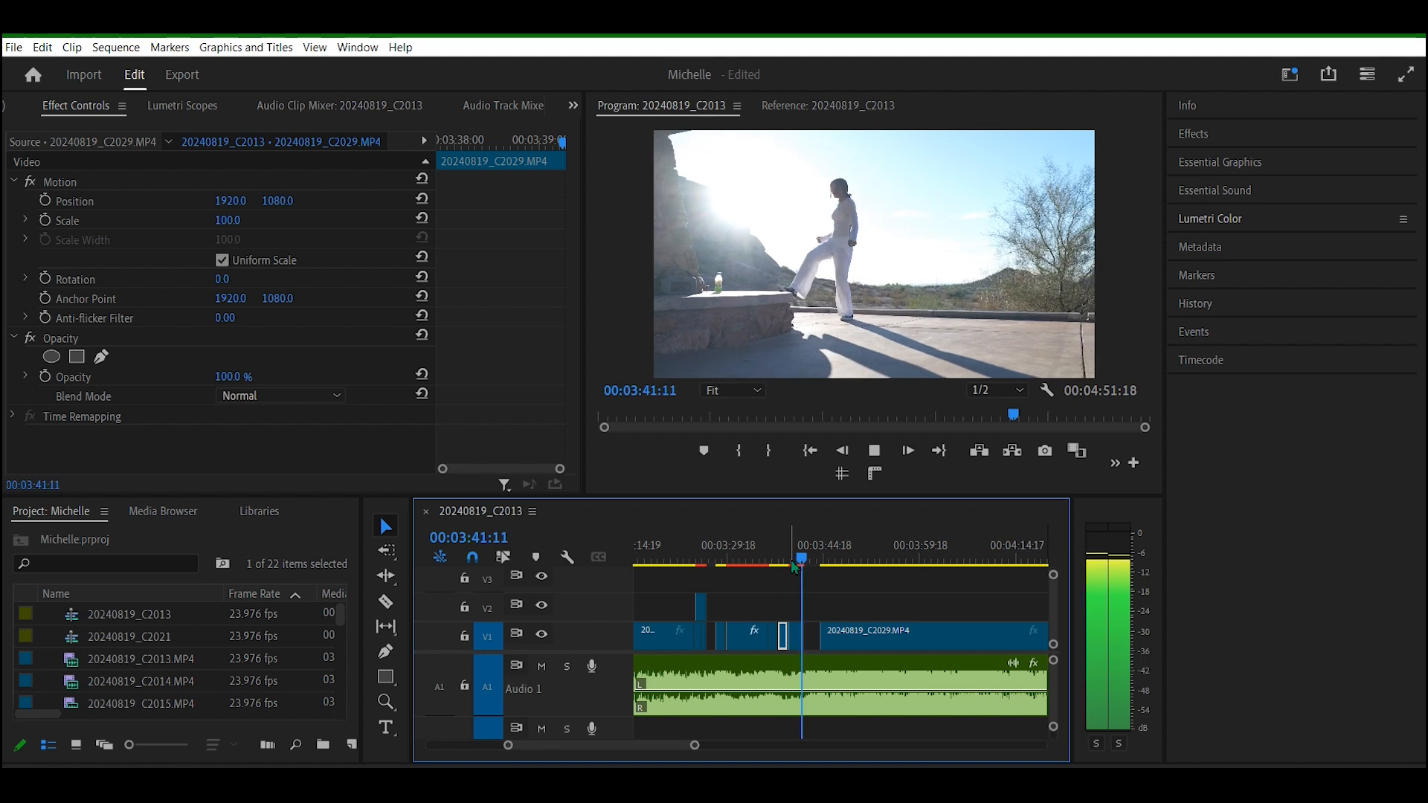
pyautogui.press('space')
pyautogui.click(799, 680)
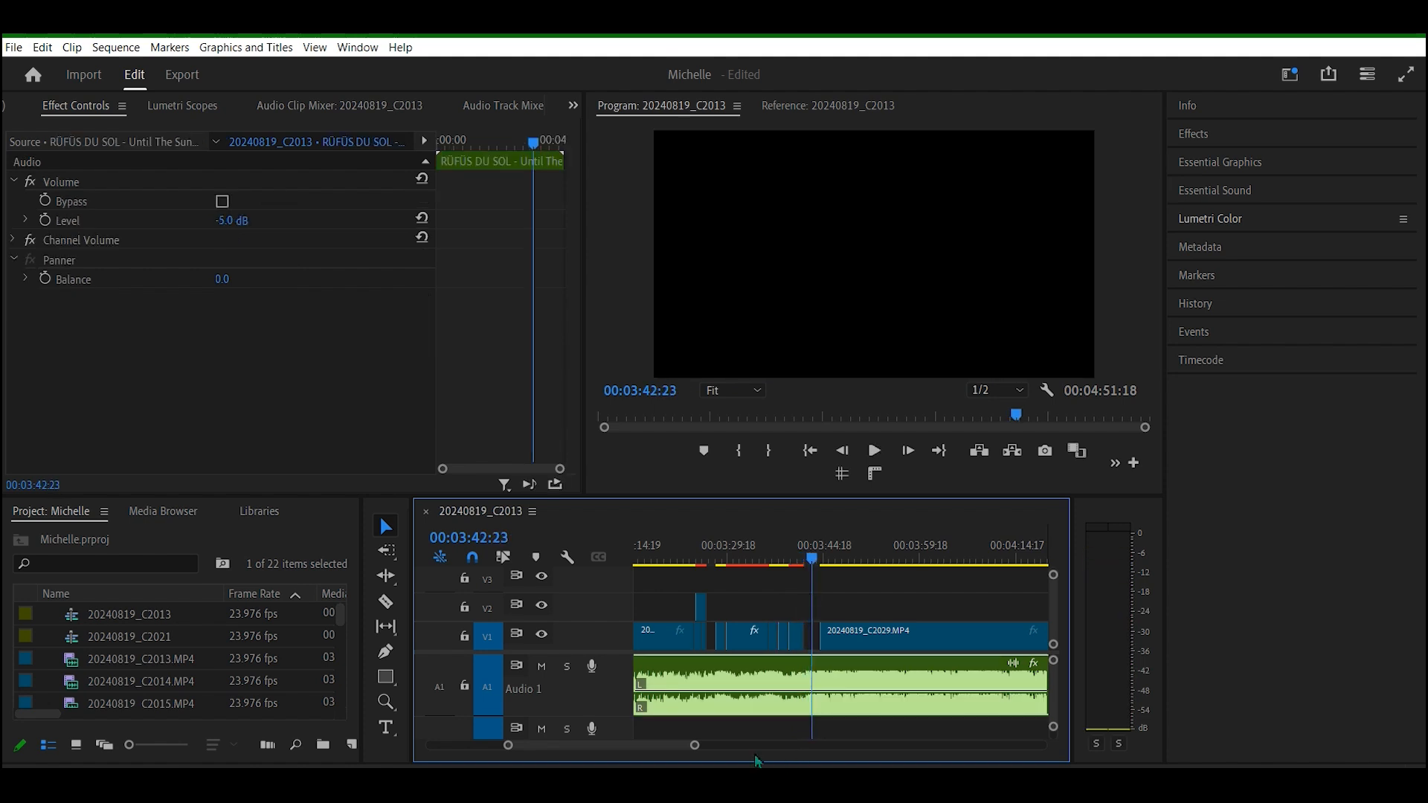
# Step: Shift the long C2029 clip earlier on V1 so that it starts at 00:03:42:09
pyautogui.moveTo(694, 745); pyautogui.dragTo(644, 746)
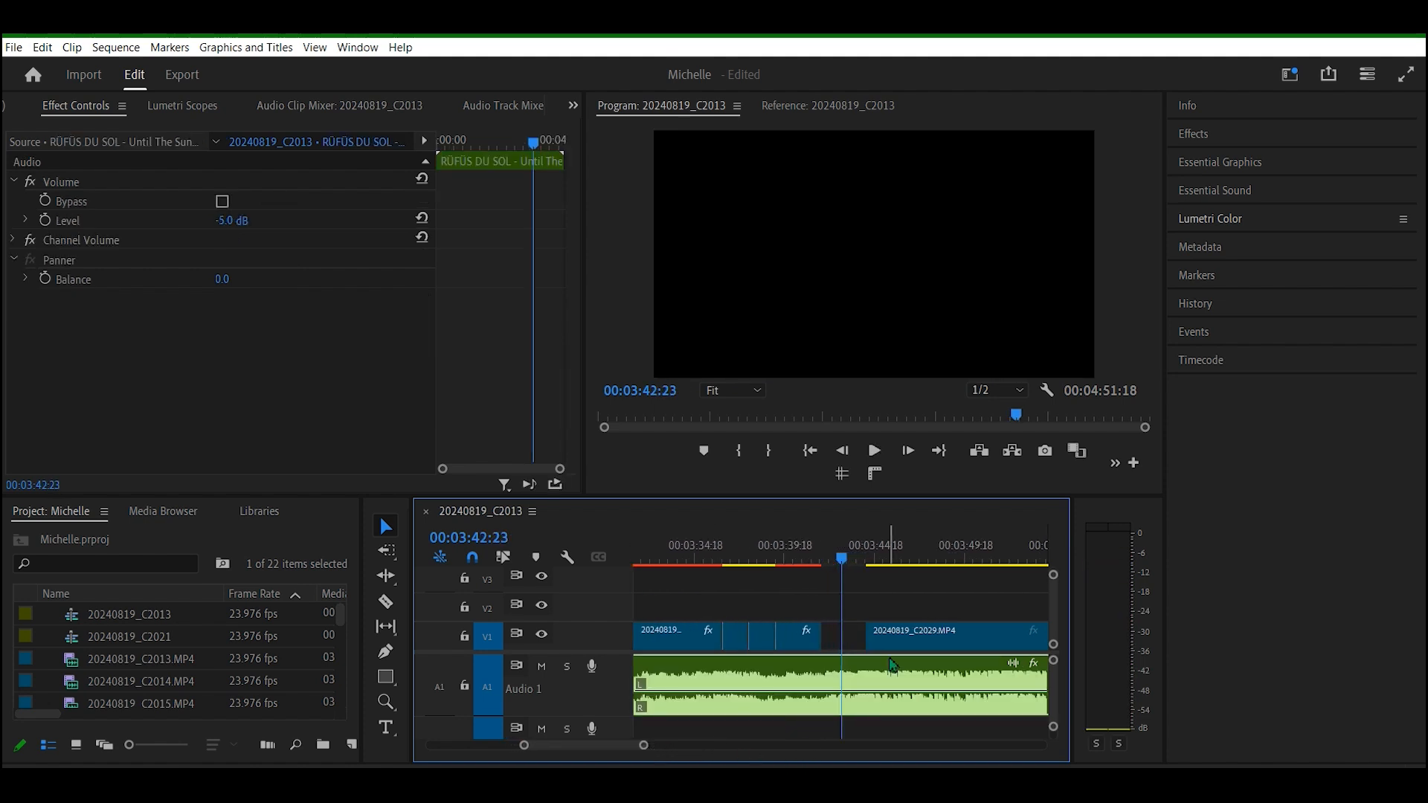
pyautogui.click(901, 648)
pyautogui.moveTo(904, 652); pyautogui.dragTo(901, 651)
pyautogui.moveTo(848, 564); pyautogui.dragTo(834, 560)
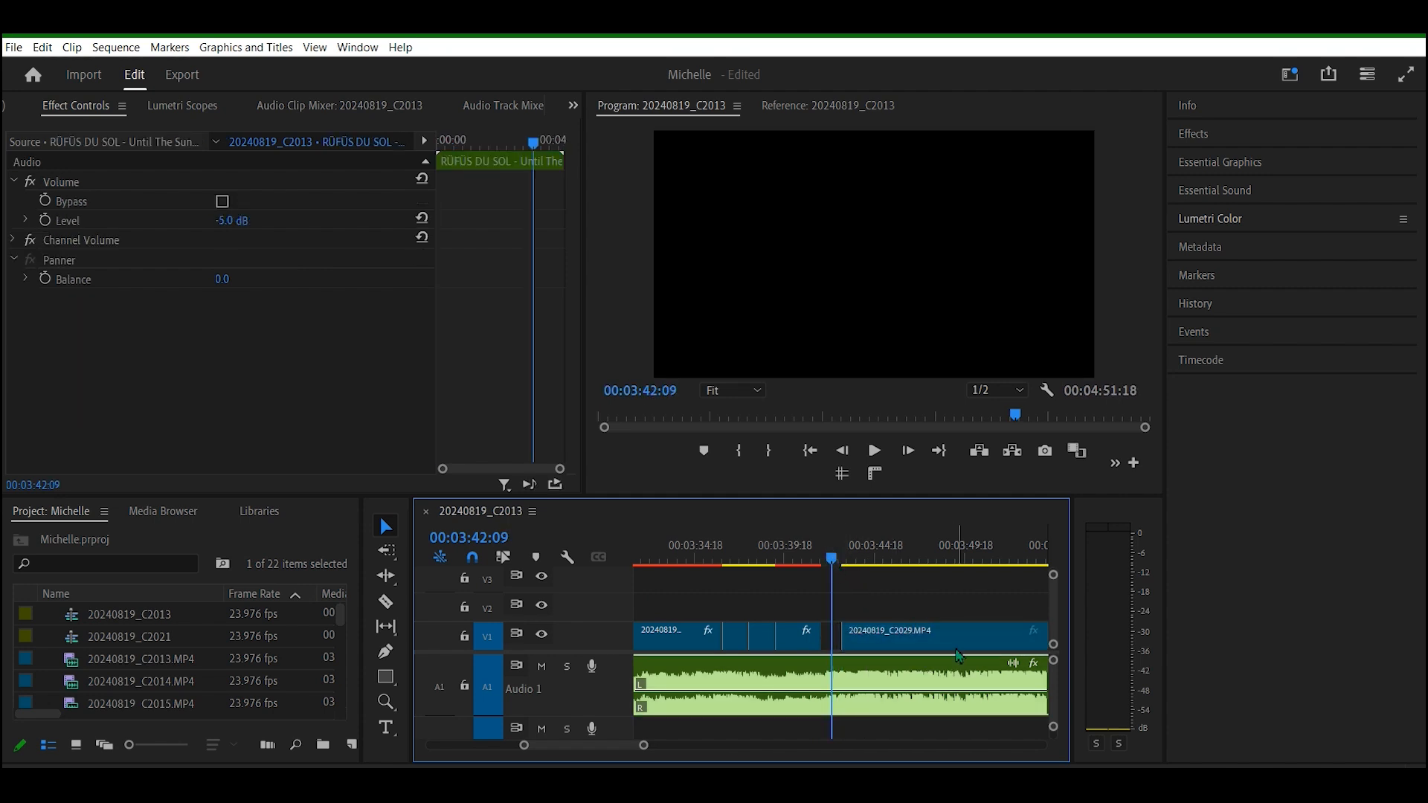
pyautogui.moveTo(968, 655); pyautogui.dragTo(965, 648)
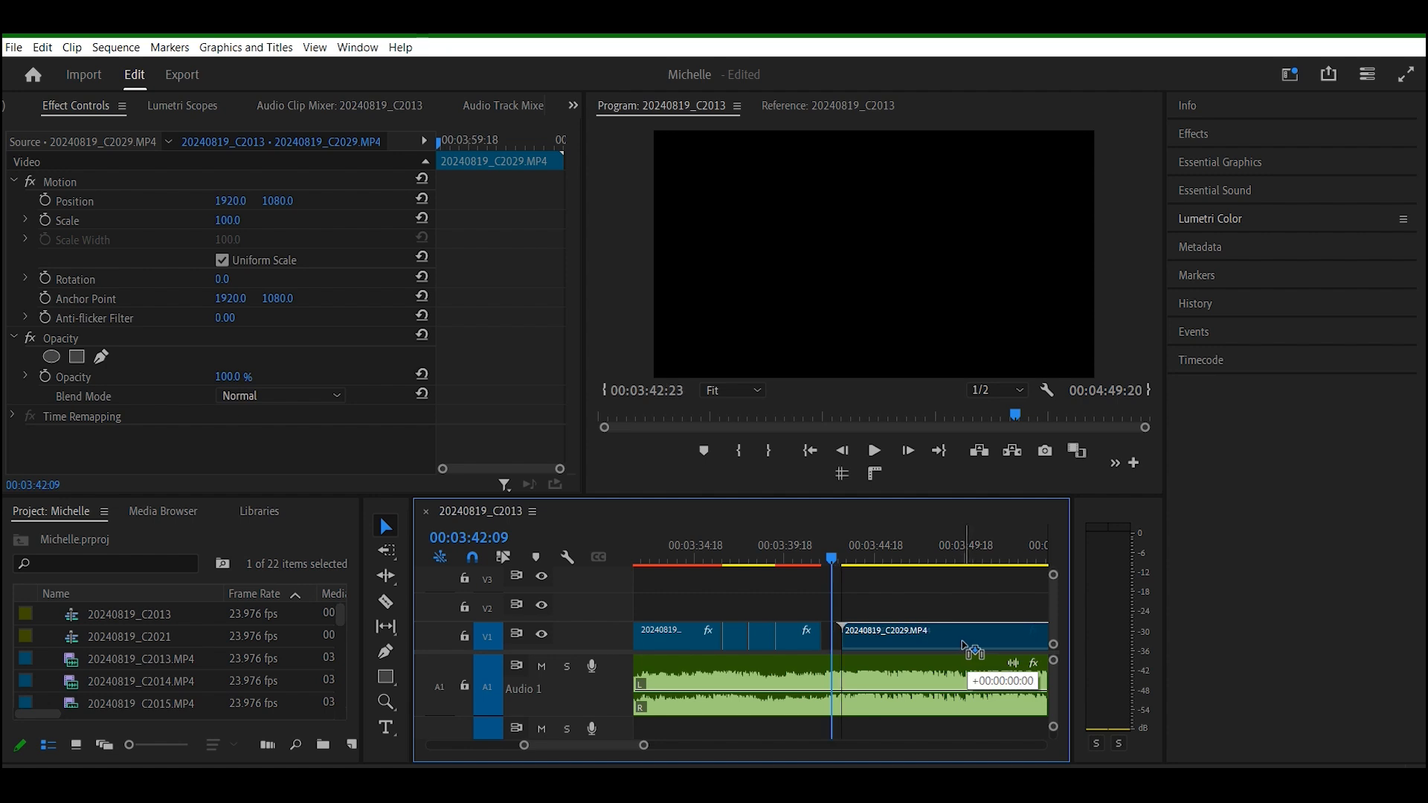
pyautogui.moveTo(971, 650); pyautogui.dragTo(966, 649)
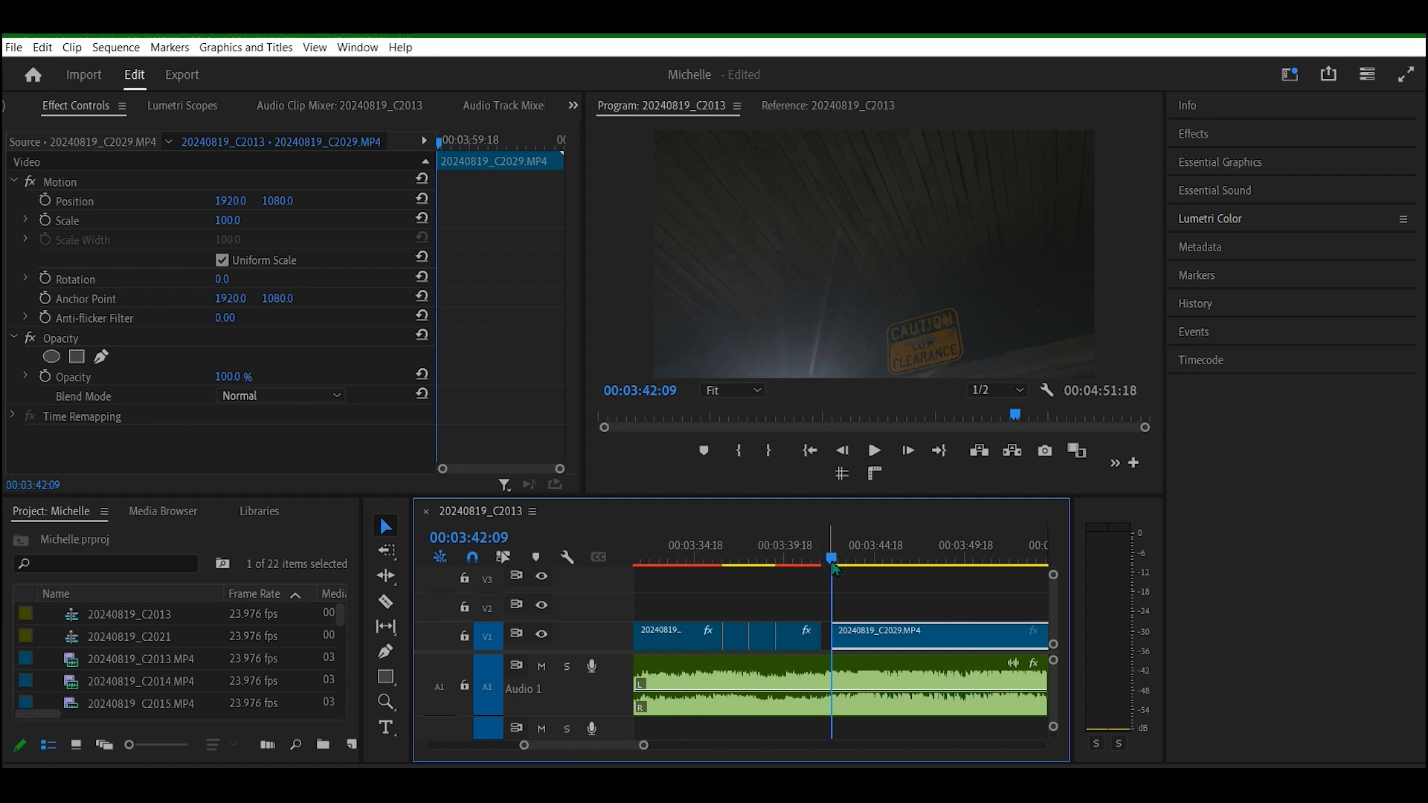
# Step: Play the sequence from 00:03:41:05 through the long C2029 clip, partly full screen, and stop at 00:04:36:22
pyautogui.moveTo(834, 565); pyautogui.dragTo(830, 565)
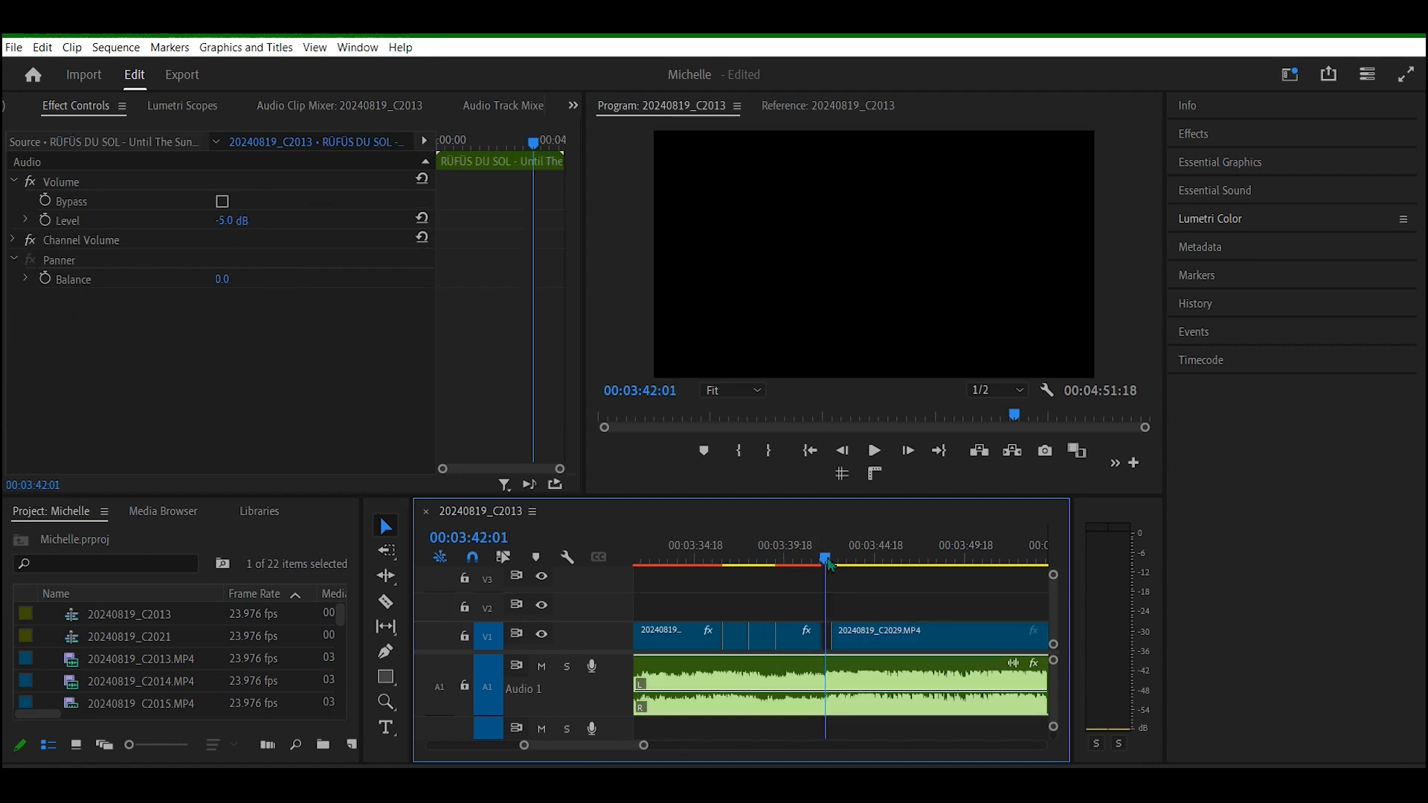
pyautogui.moveTo(642, 746)
pyautogui.mouseDown()
pyautogui.moveTo(583, 749)
pyautogui.moveTo(640, 739)
pyautogui.mouseUp()
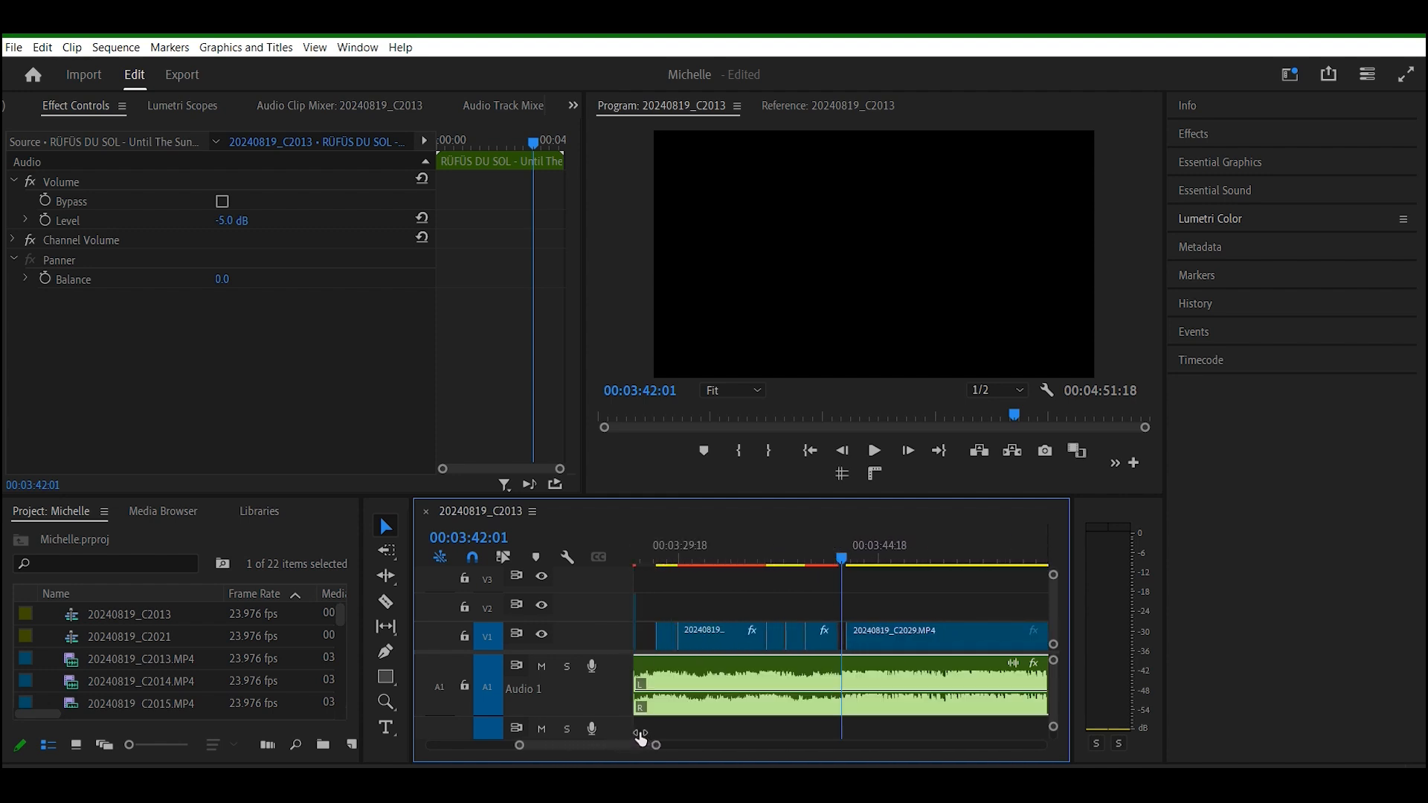
pyautogui.moveTo(843, 563); pyautogui.dragTo(834, 566)
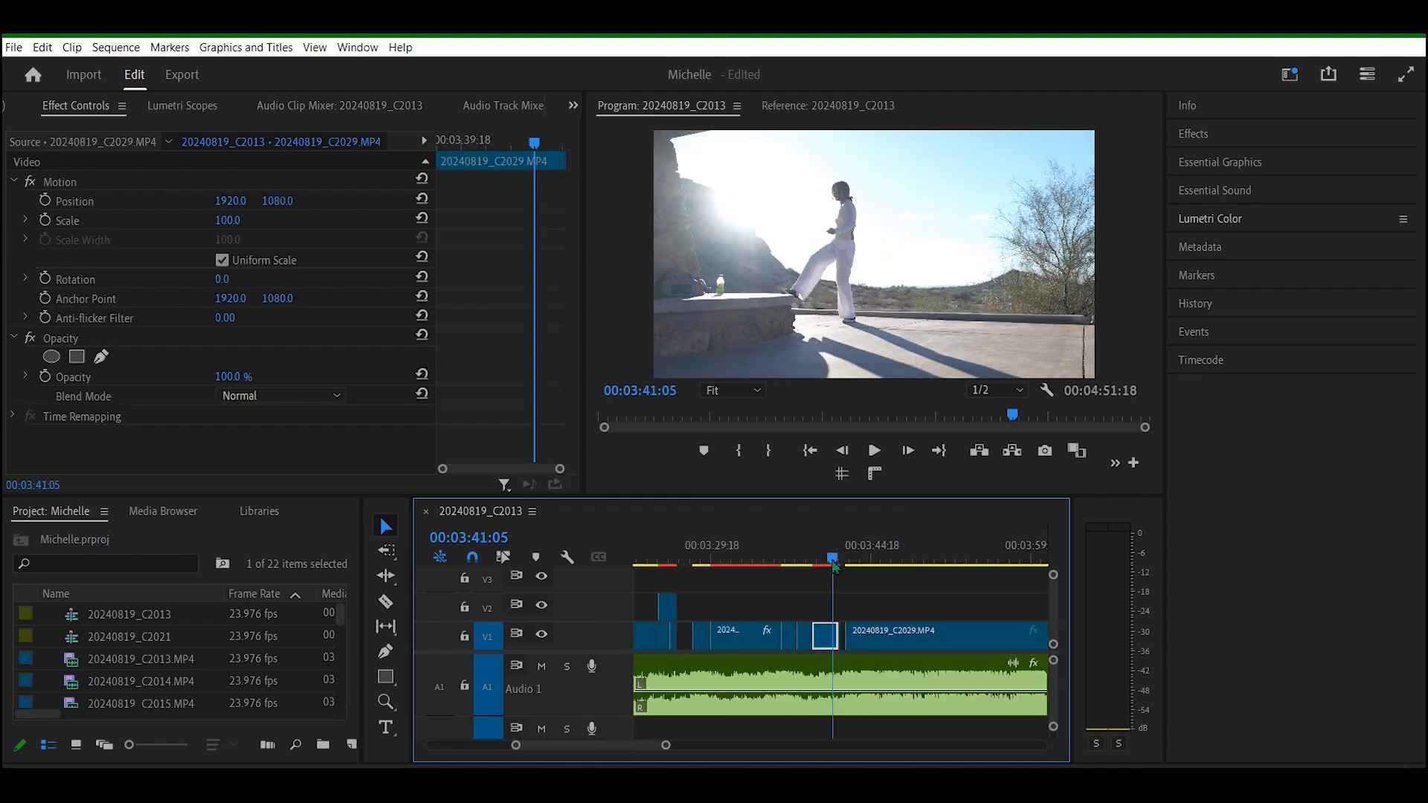
pyautogui.press('space')
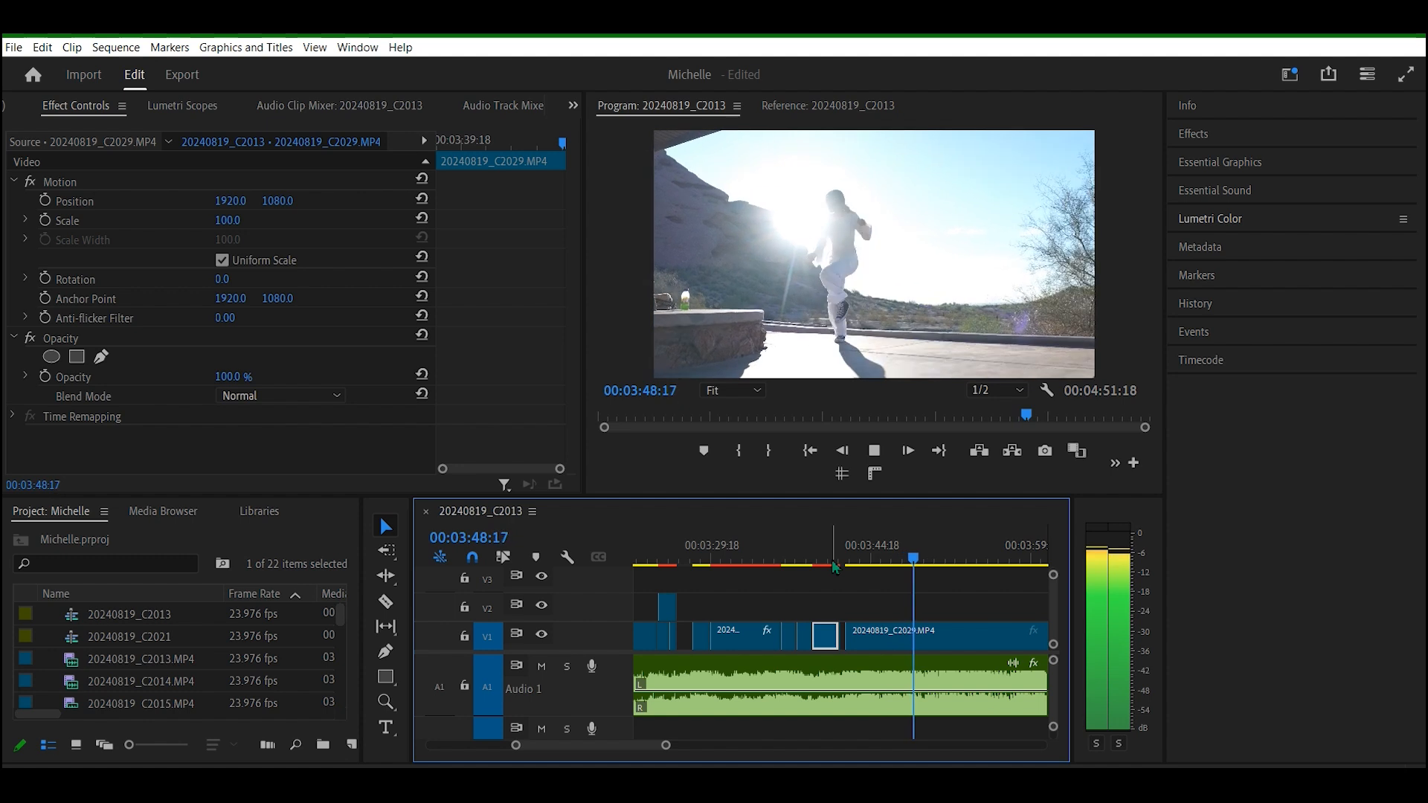
pyautogui.hotkey('ctrl', '`')
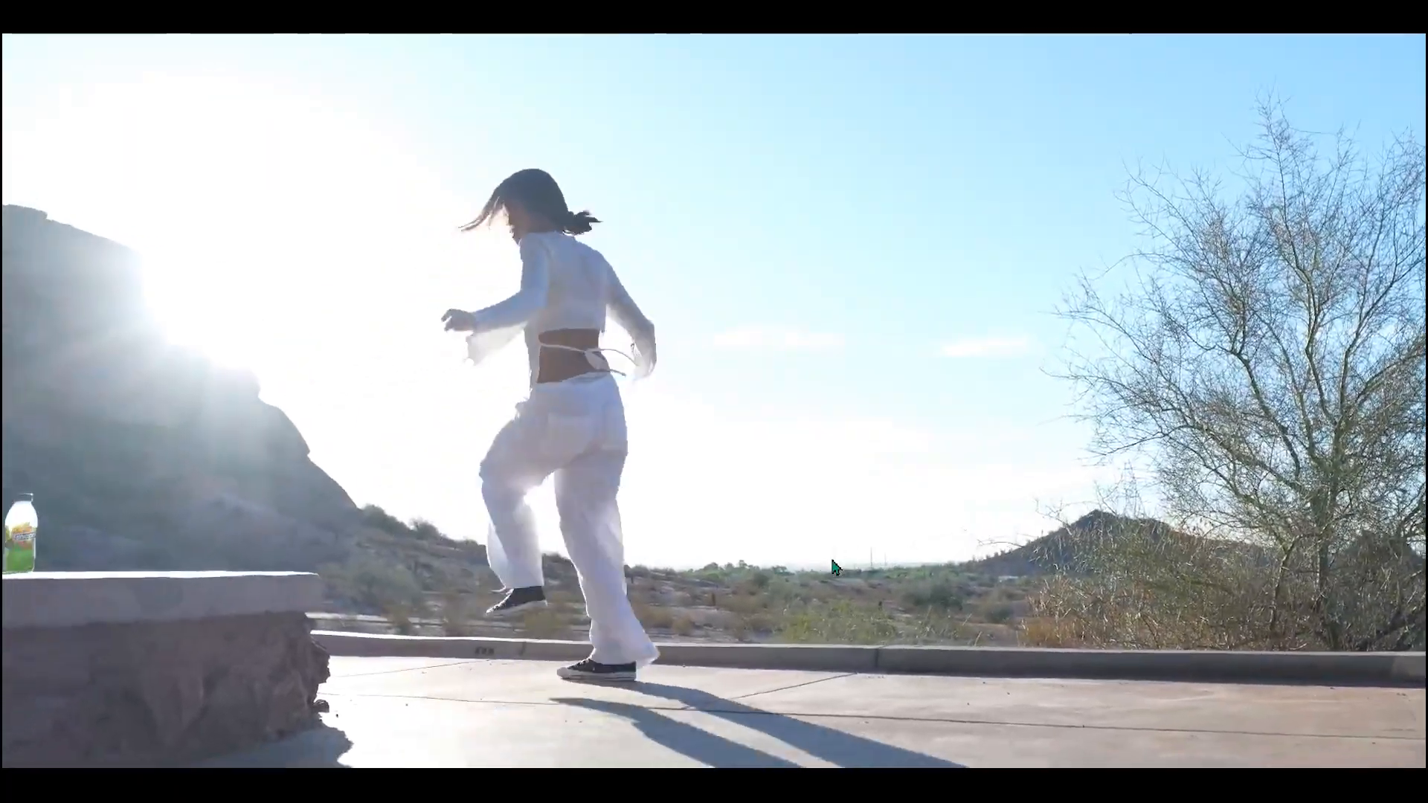
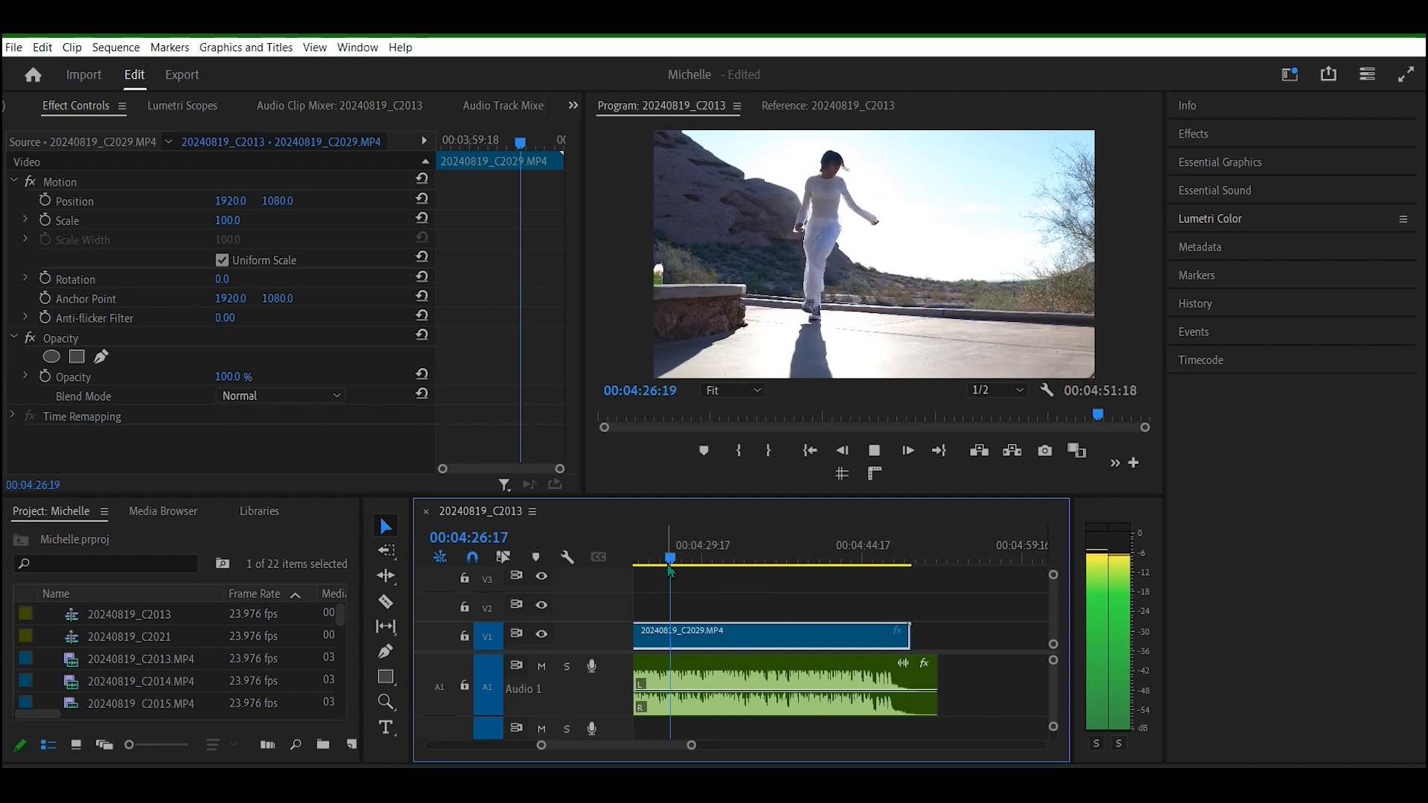
pyautogui.press('space')
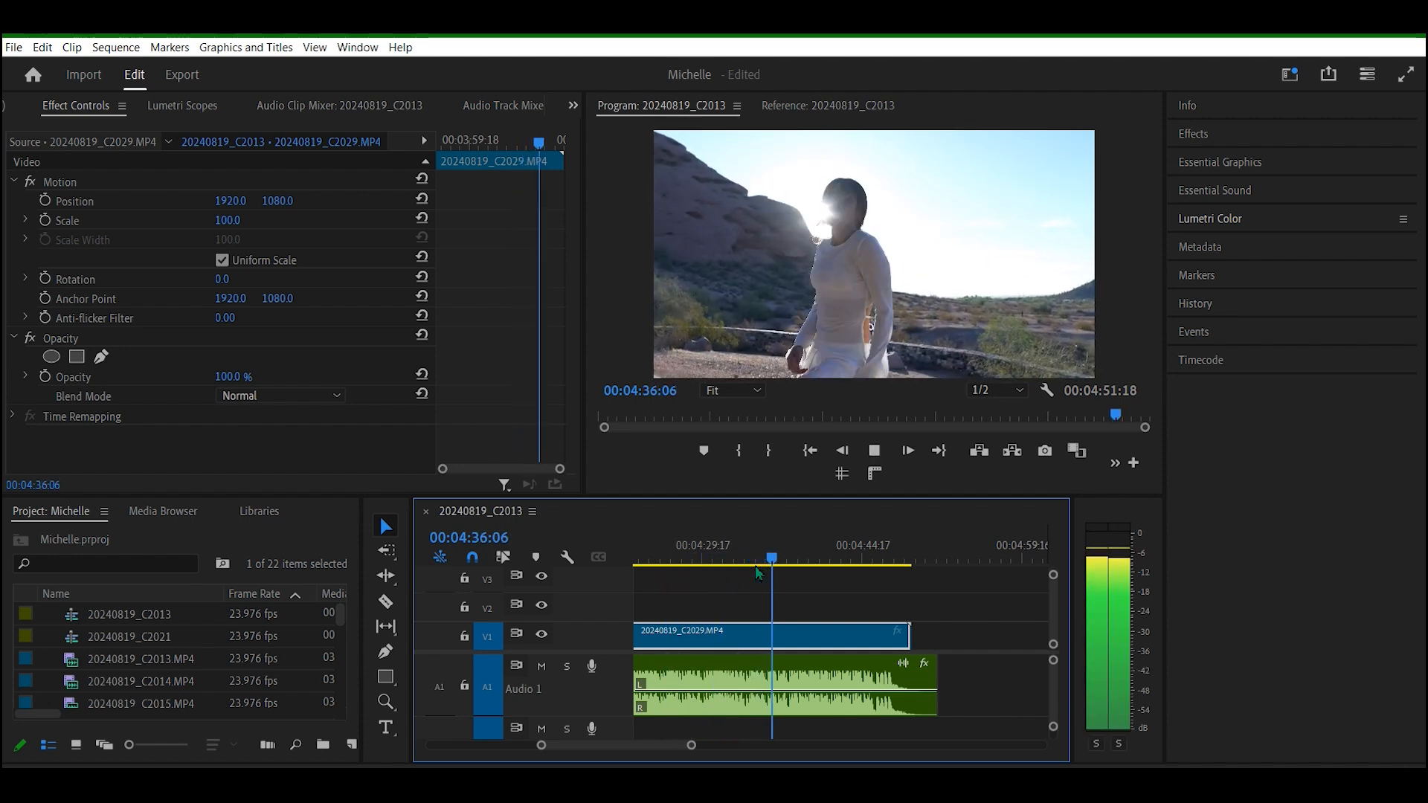
pyautogui.press('space')
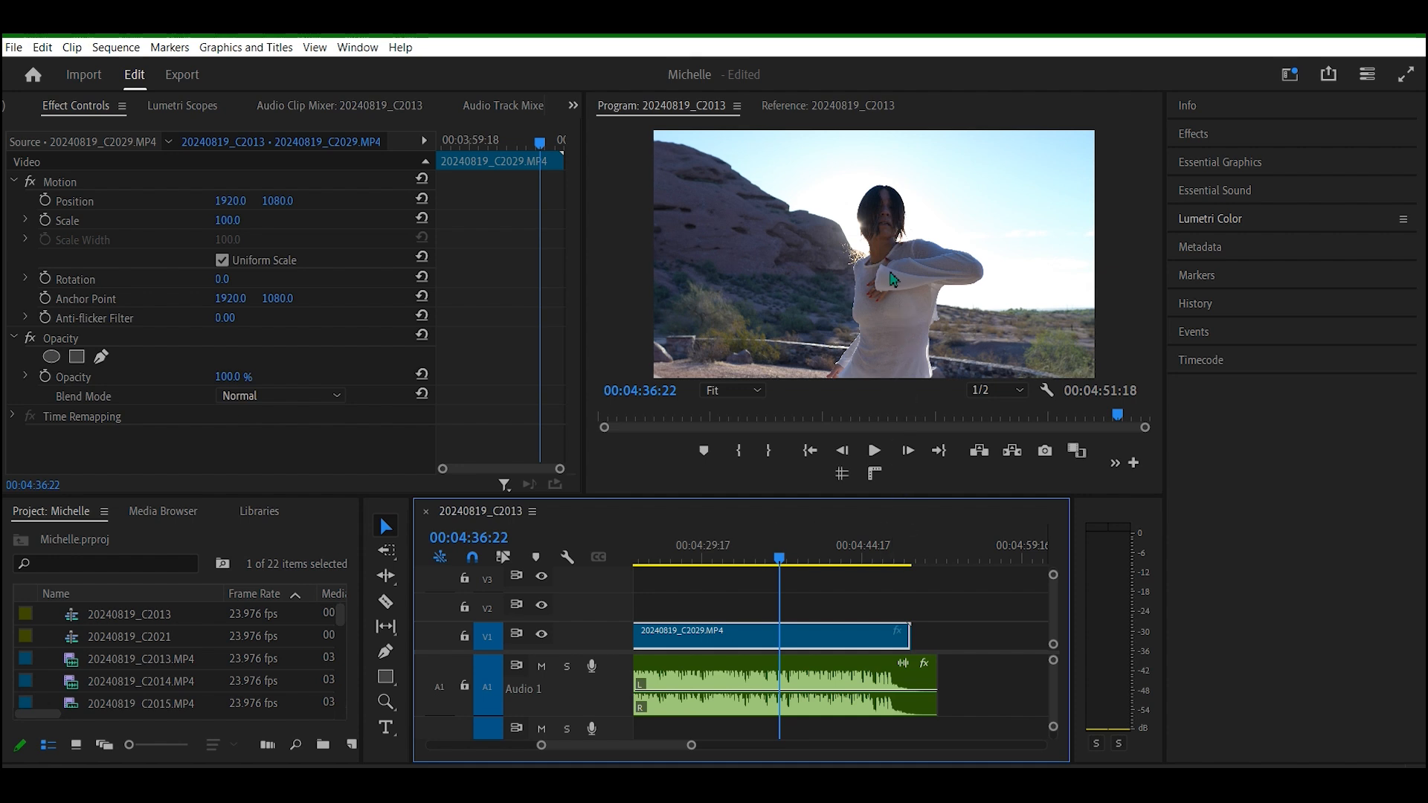
# Step: Check the frame at 00:04:36:22 full screen and split the long C2029 clip there
pyautogui.hotkey('ctrl', '`')
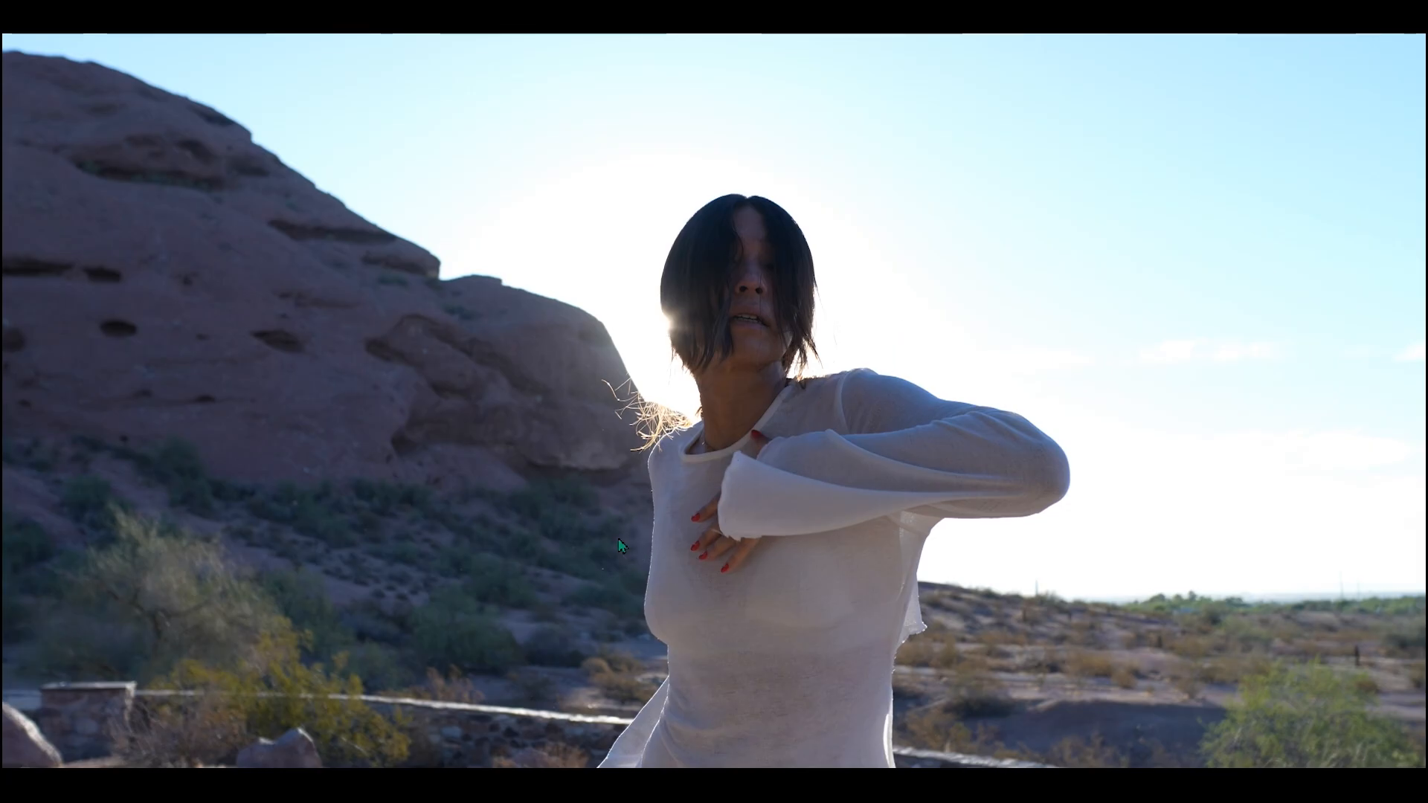
pyautogui.hotkey('ctrl', '`')
pyautogui.press('c')
pyautogui.click(780, 631)
pyautogui.press('v')
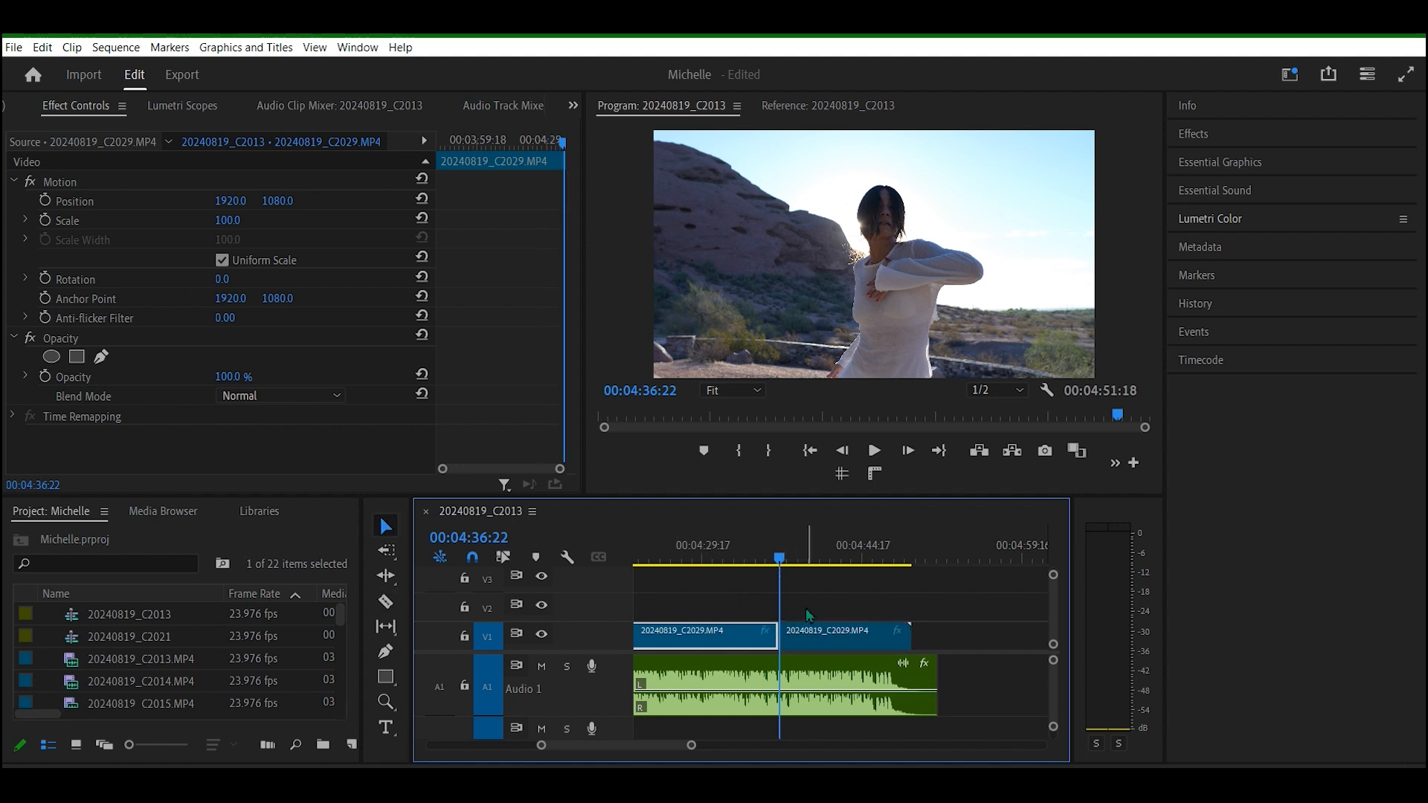
# Step: Play on through the trailing C2029 piece and split it at 00:04:41:00
pyautogui.press('space')
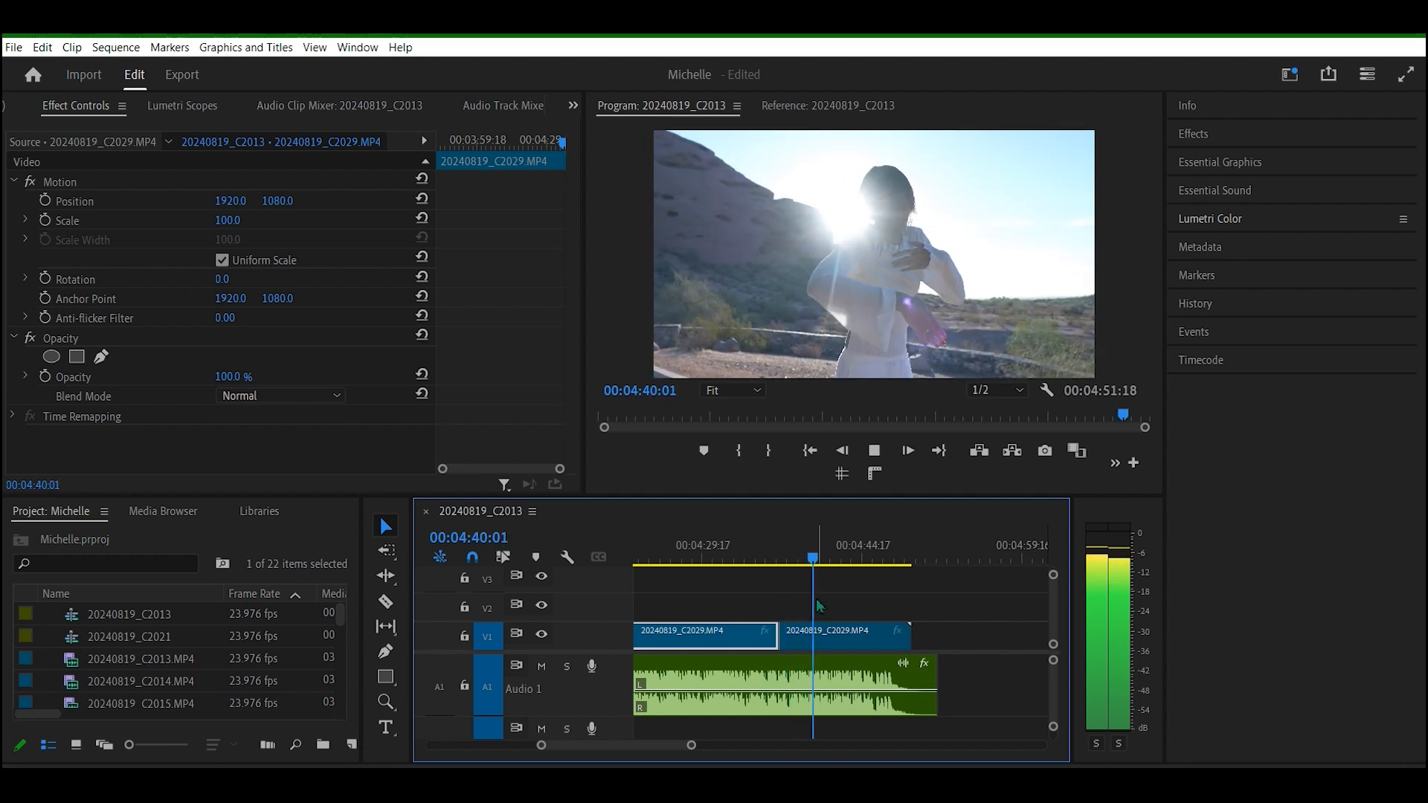
pyautogui.press('space')
pyautogui.press('space')
pyautogui.press('space')
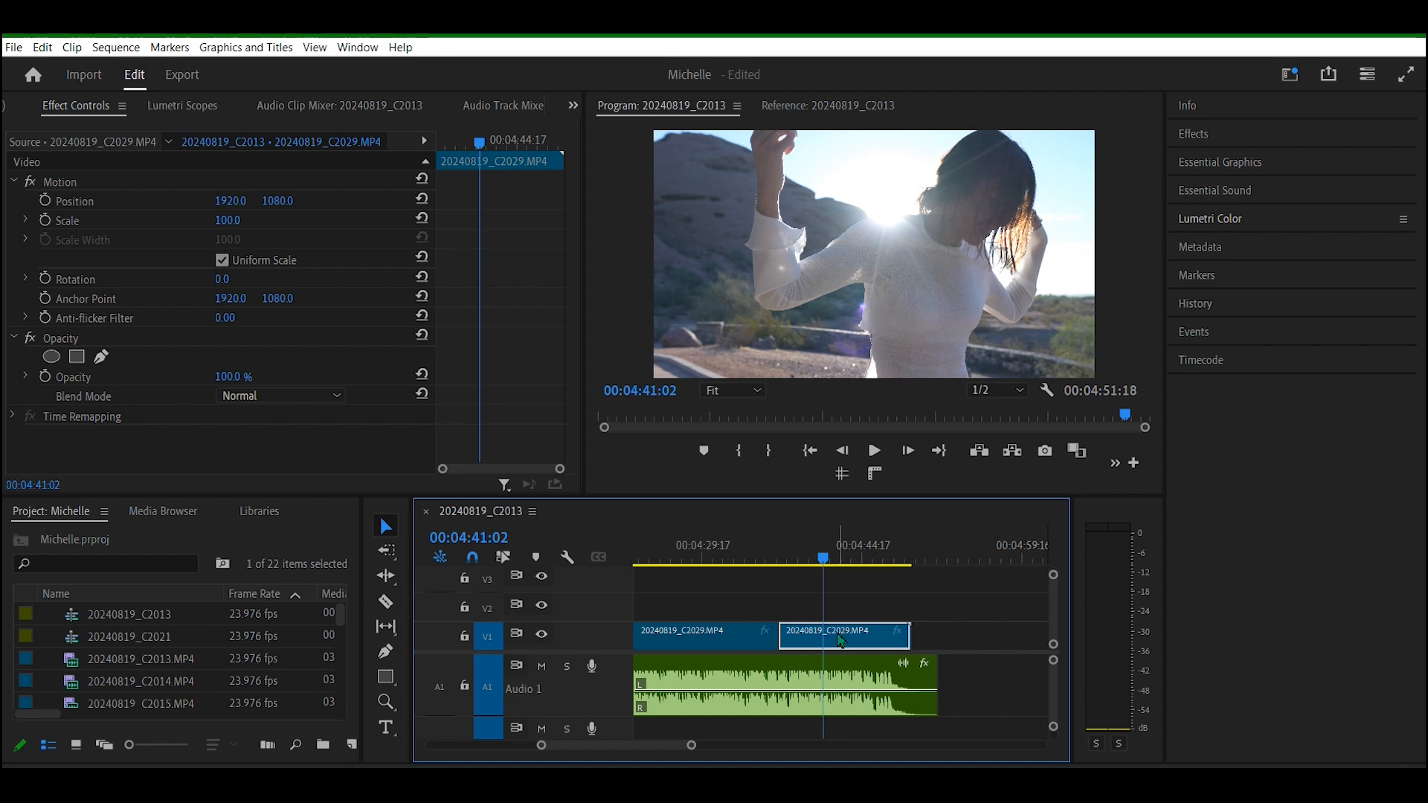
pyautogui.press('Left')
pyautogui.press('Left')
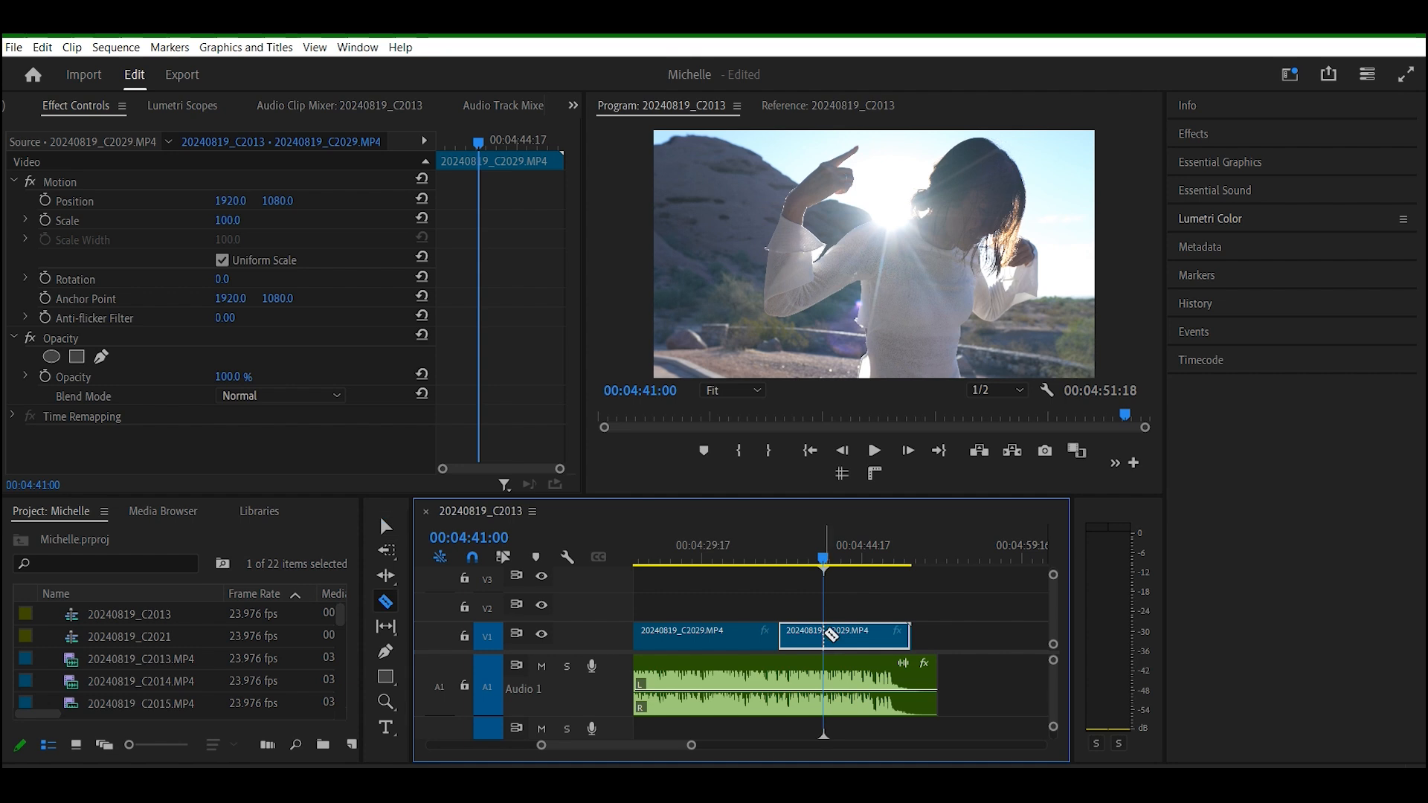
pyautogui.click(826, 632)
pyautogui.press('v')
# Step: Slow the C2029 piece between 00:04:36:22 and 00:04:41:00 to 40% speed with ripple edit shifting the trailing clip
pyautogui.rightClick(795, 639)
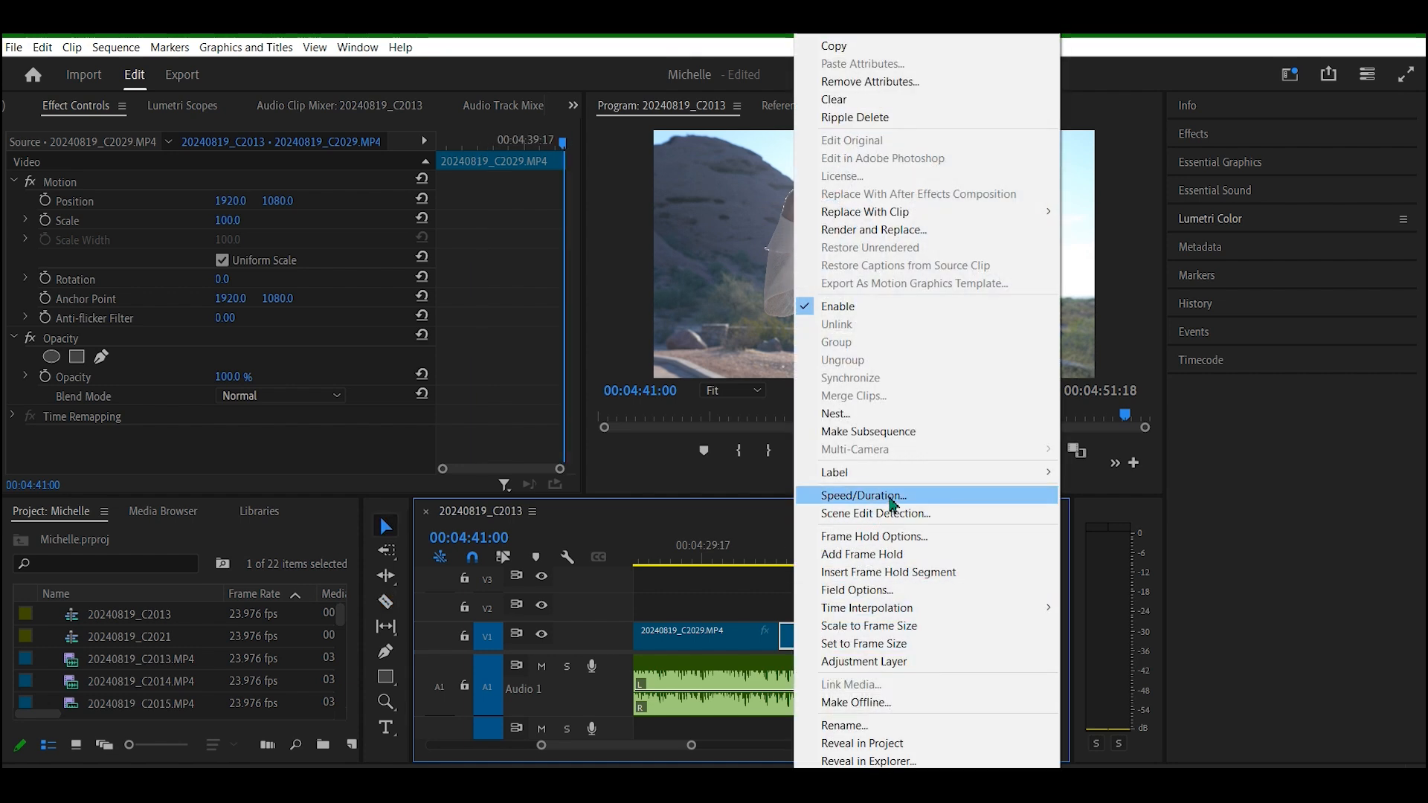
pyautogui.click(891, 496)
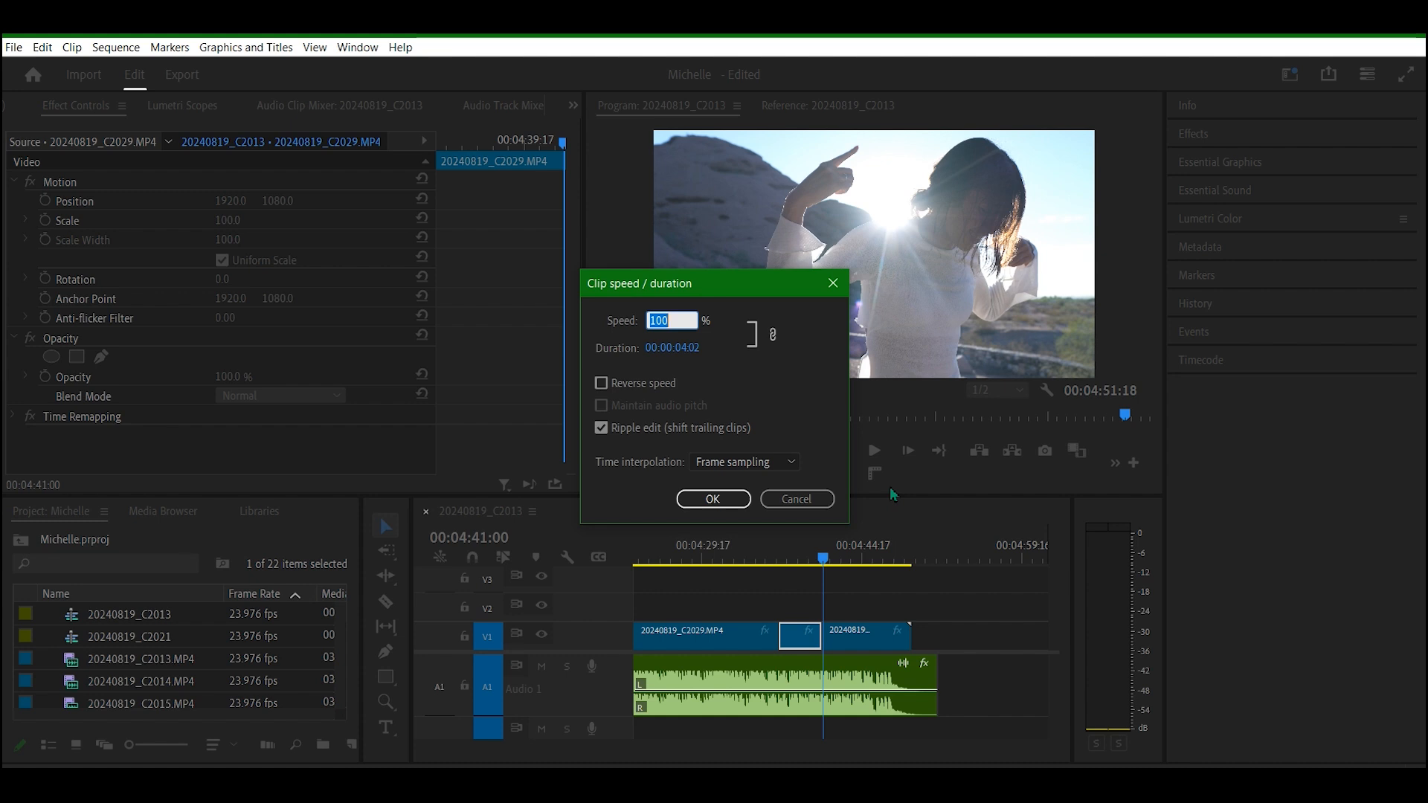
pyautogui.write('40')
pyautogui.press('Return')
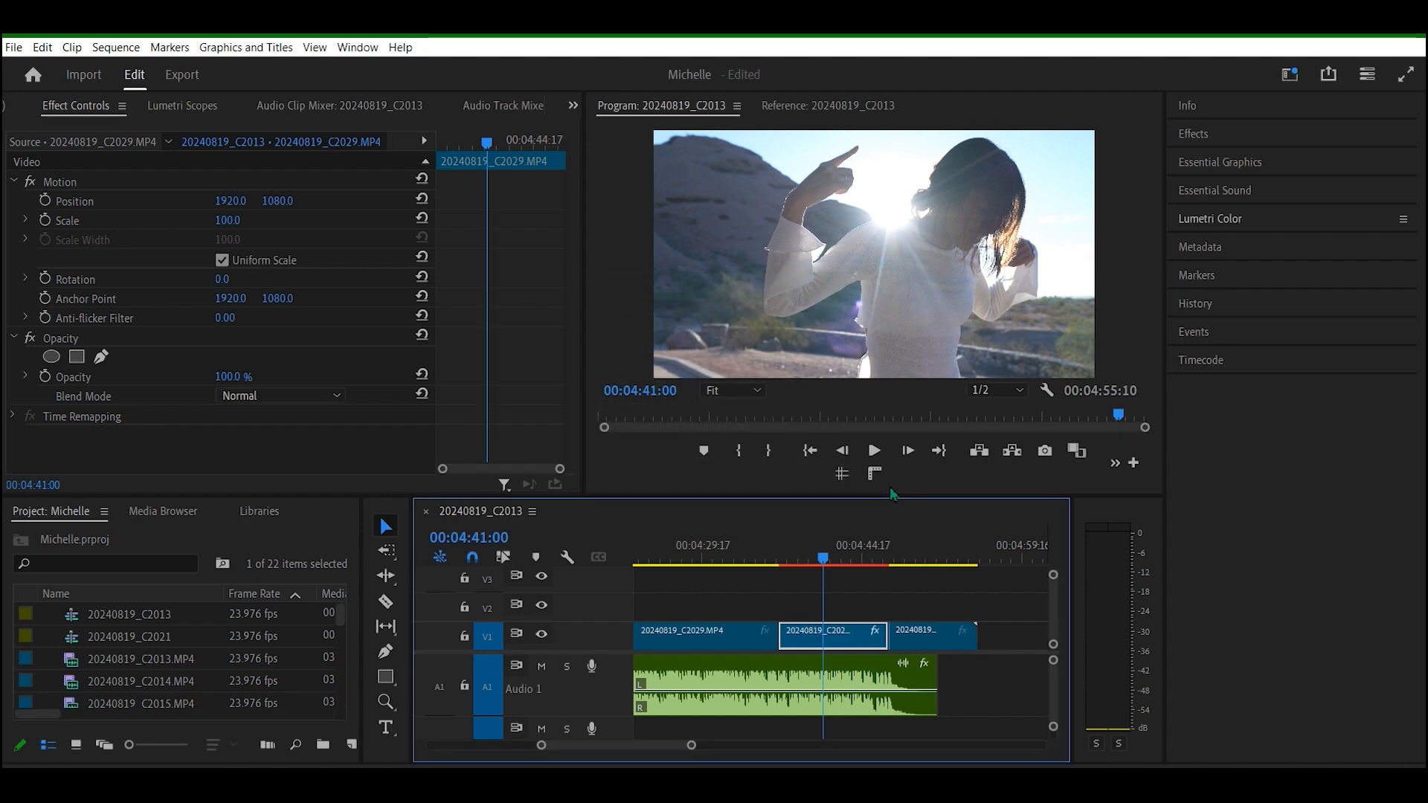
# Step: Play back the slowed C2029 piece from just before its start and review it full screen
pyautogui.moveTo(823, 558); pyautogui.dragTo(767, 556)
pyautogui.press('space')
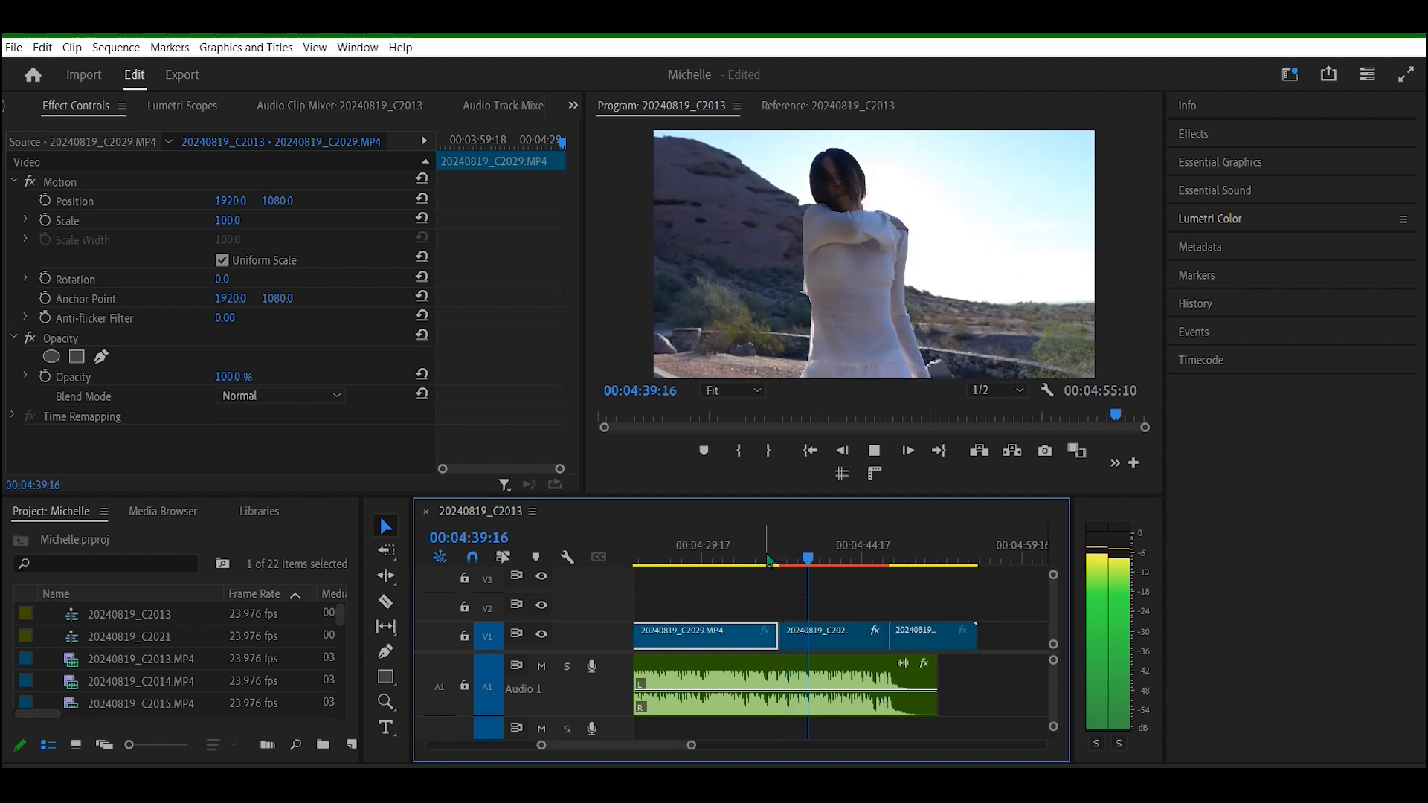
pyautogui.press('space')
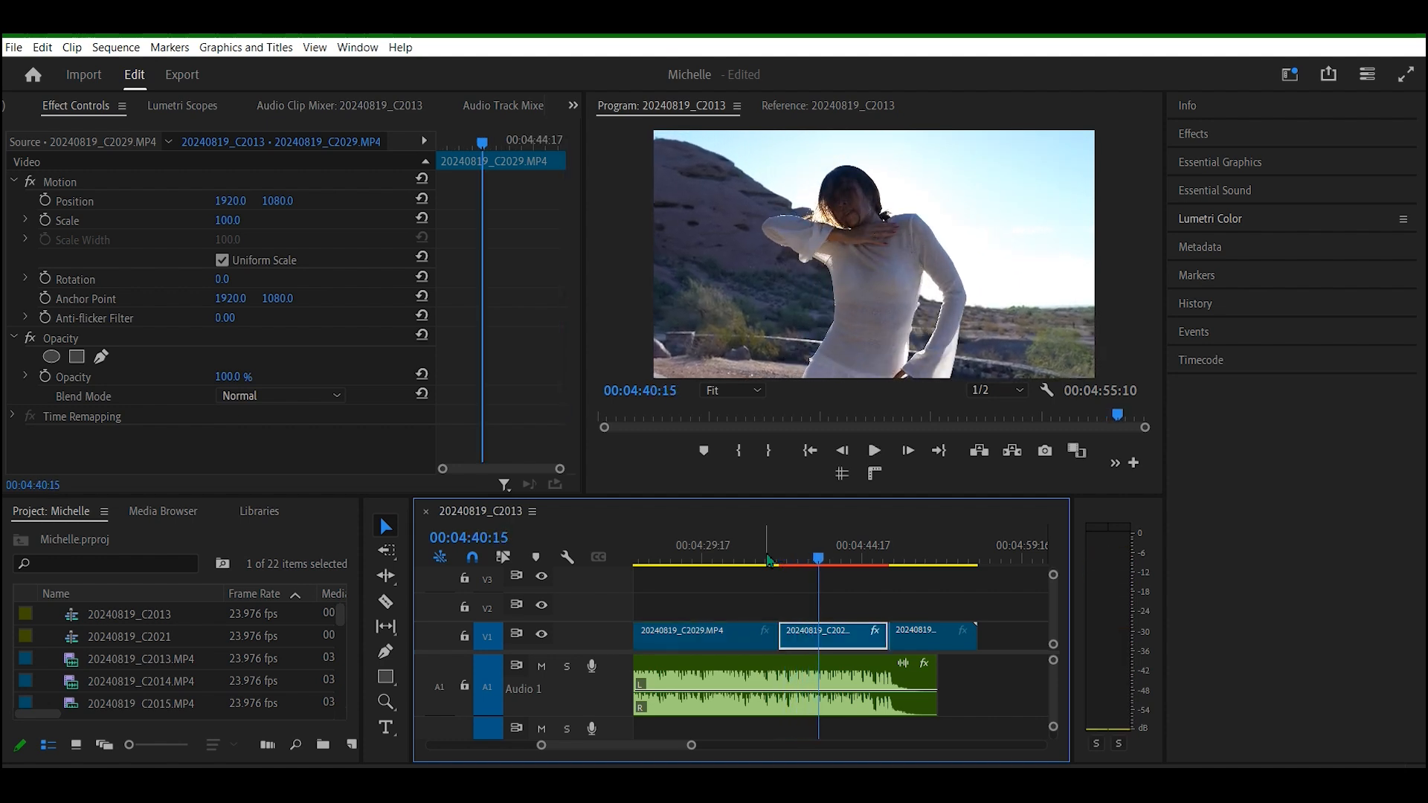
pyautogui.hotkey('ctrl', '`')
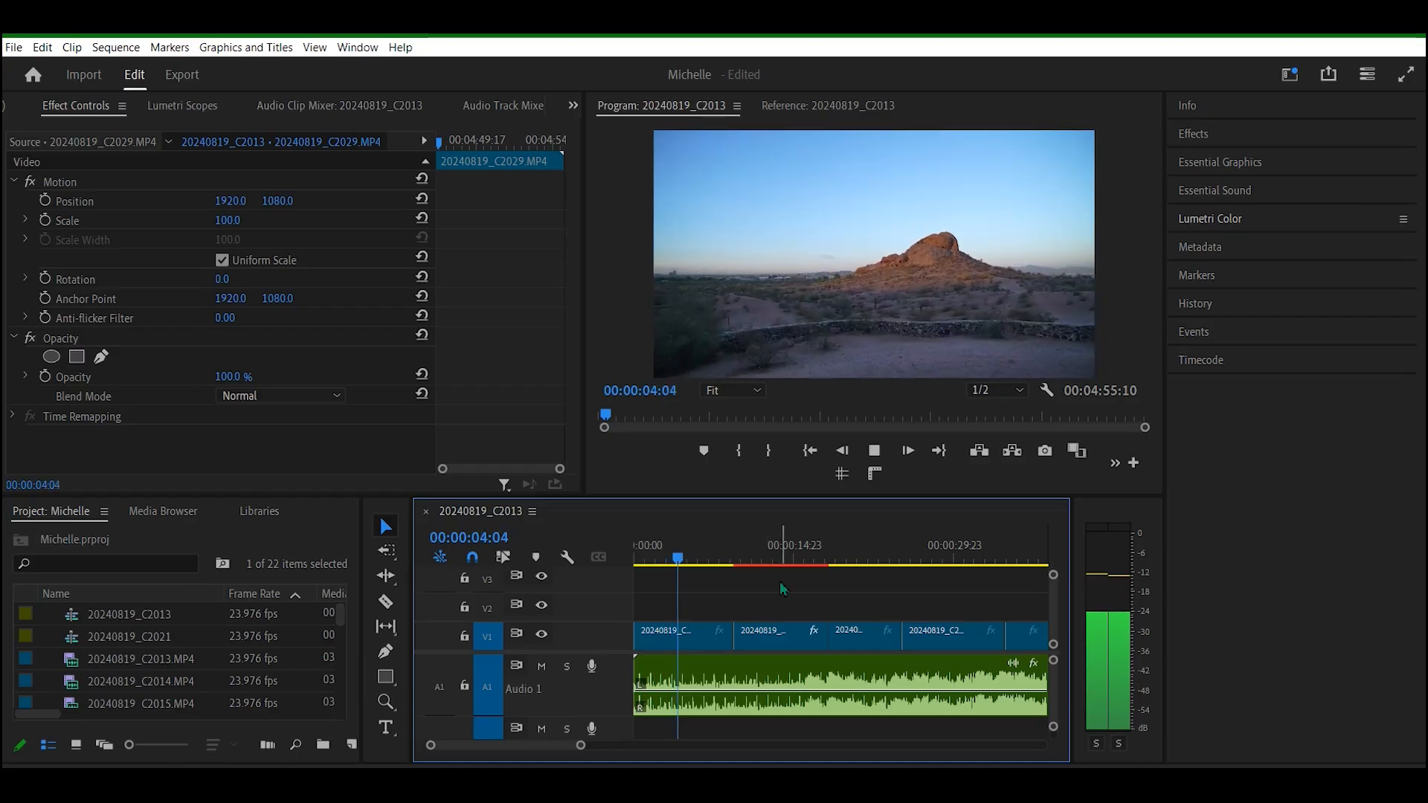
# Step: Bring the playhead back from the sequence start to the end of the slowed C2029 piece and play it up to 00:04:46:22
pyautogui.press('space')
pyautogui.moveTo(583, 750); pyautogui.dragTo(912, 745)
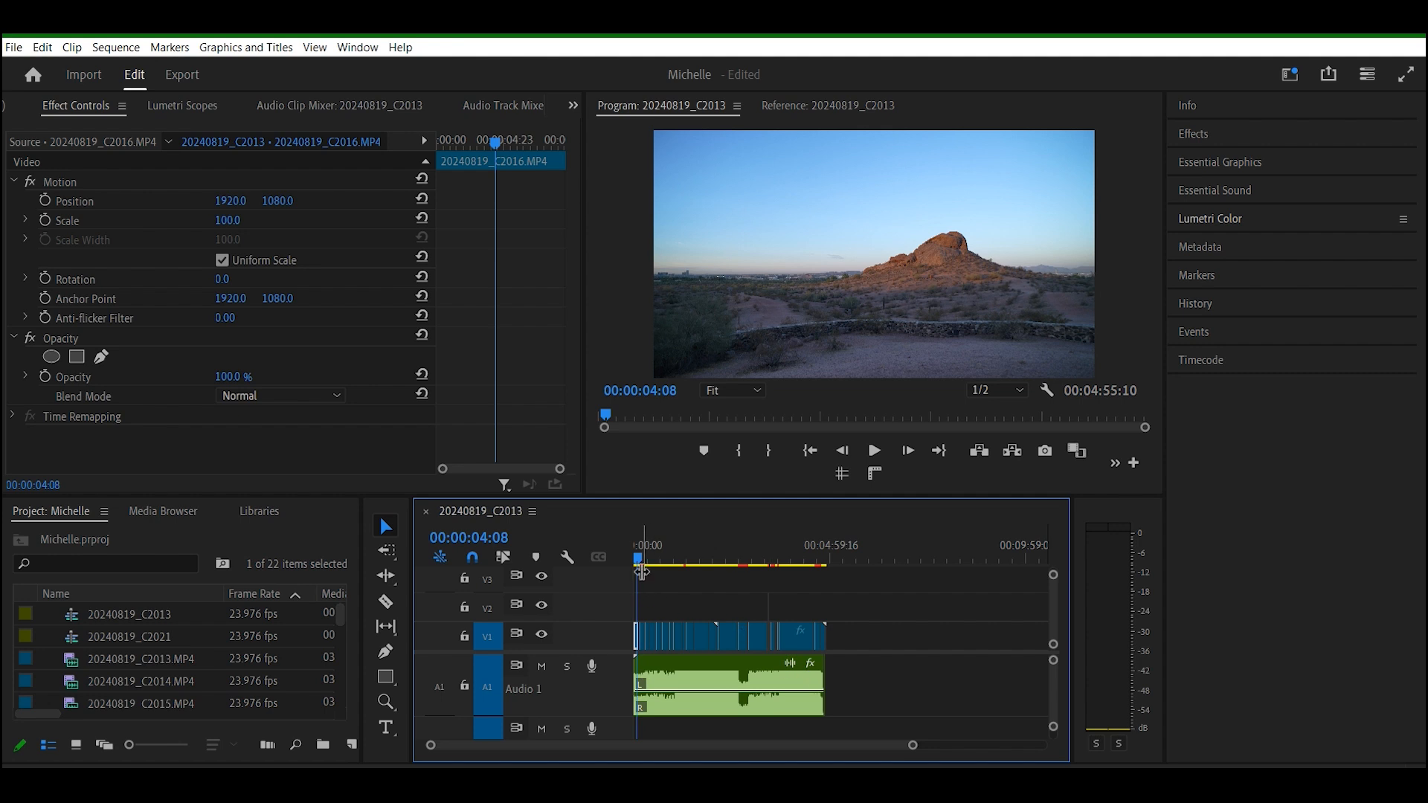
pyautogui.moveTo(647, 567); pyautogui.dragTo(821, 587)
pyautogui.moveTo(913, 746); pyautogui.dragTo(747, 697)
pyautogui.moveTo(841, 563); pyautogui.dragTo(929, 567)
pyautogui.press('space')
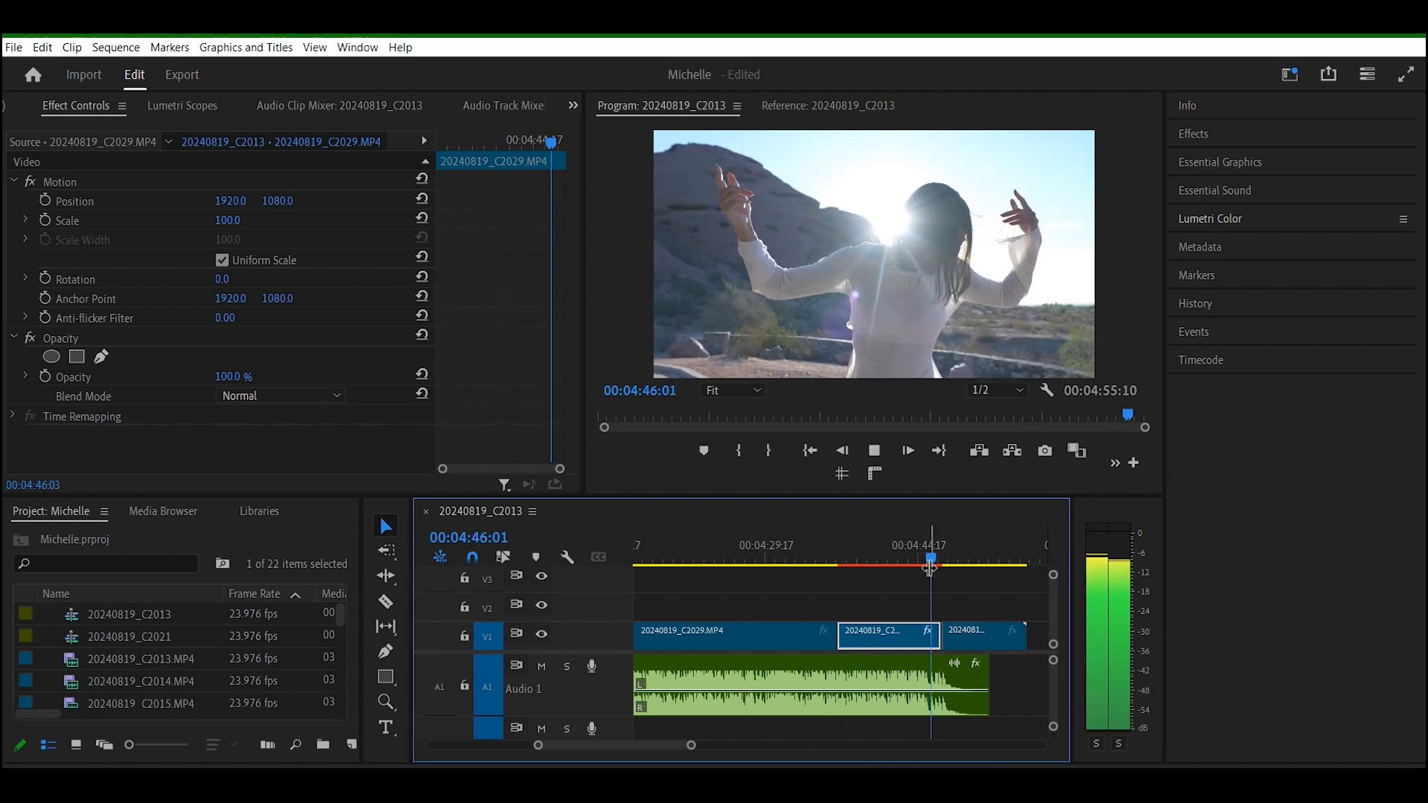
pyautogui.press('space')
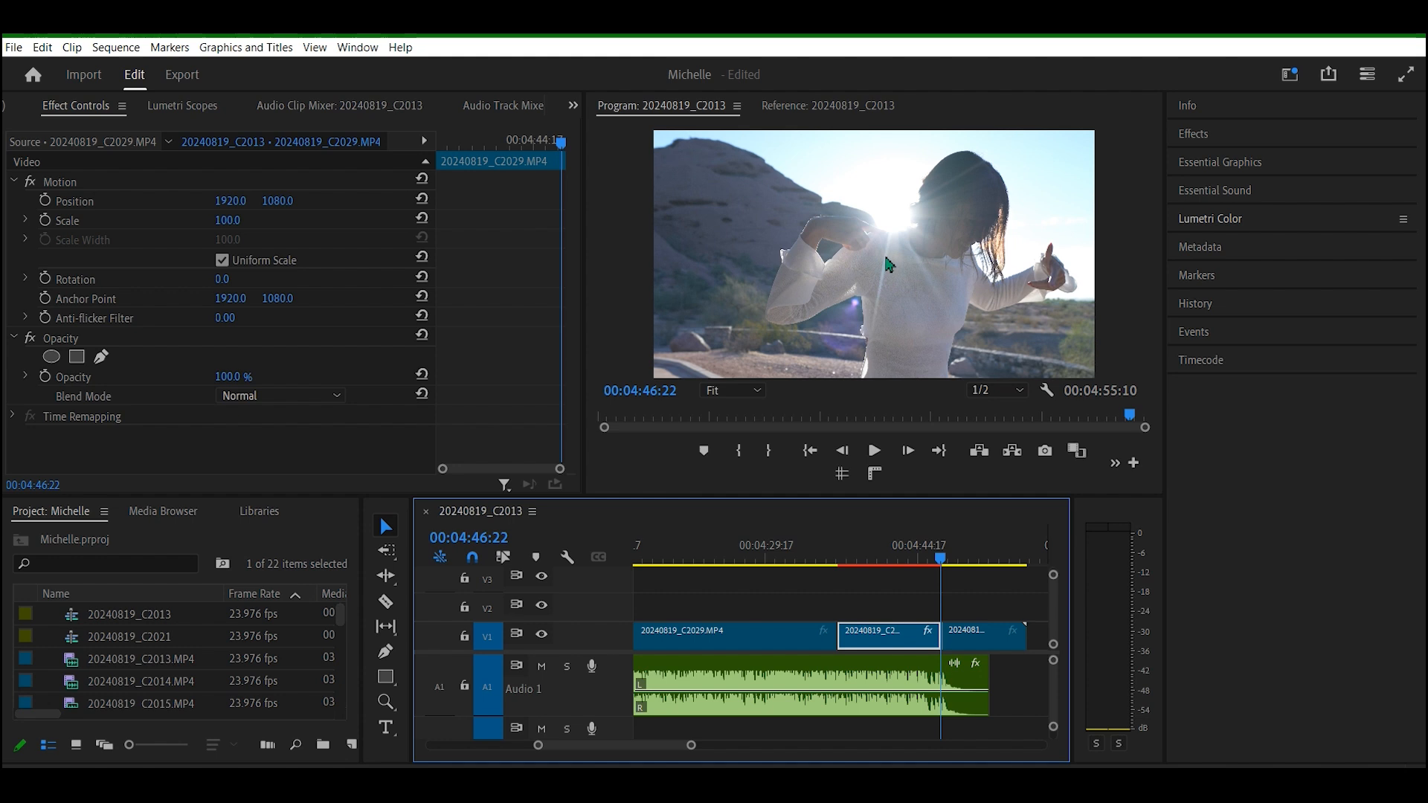
# Step: Play the last C2029 piece in short stretches past the end of the music to about 00:04:52:17
pyautogui.press('space')
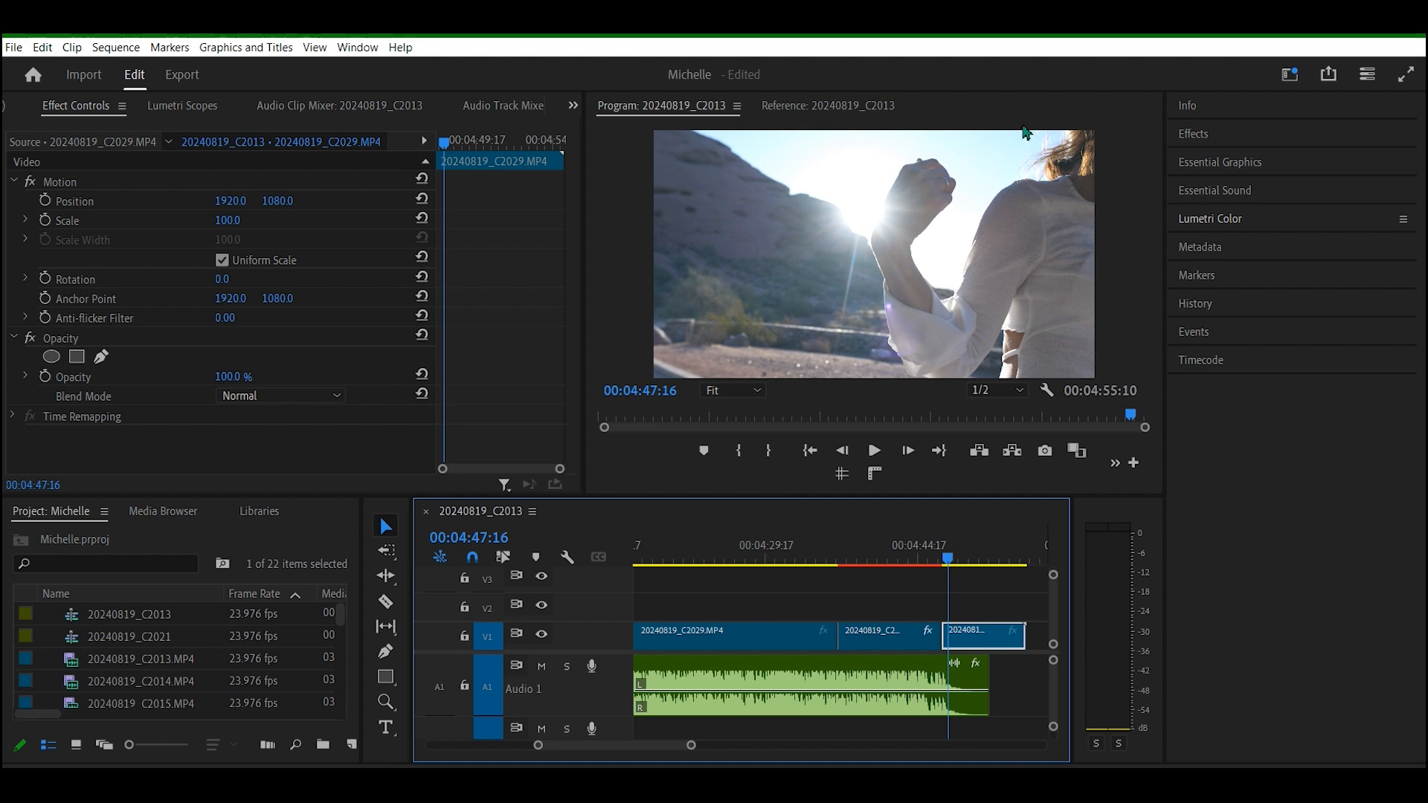
pyautogui.press('space')
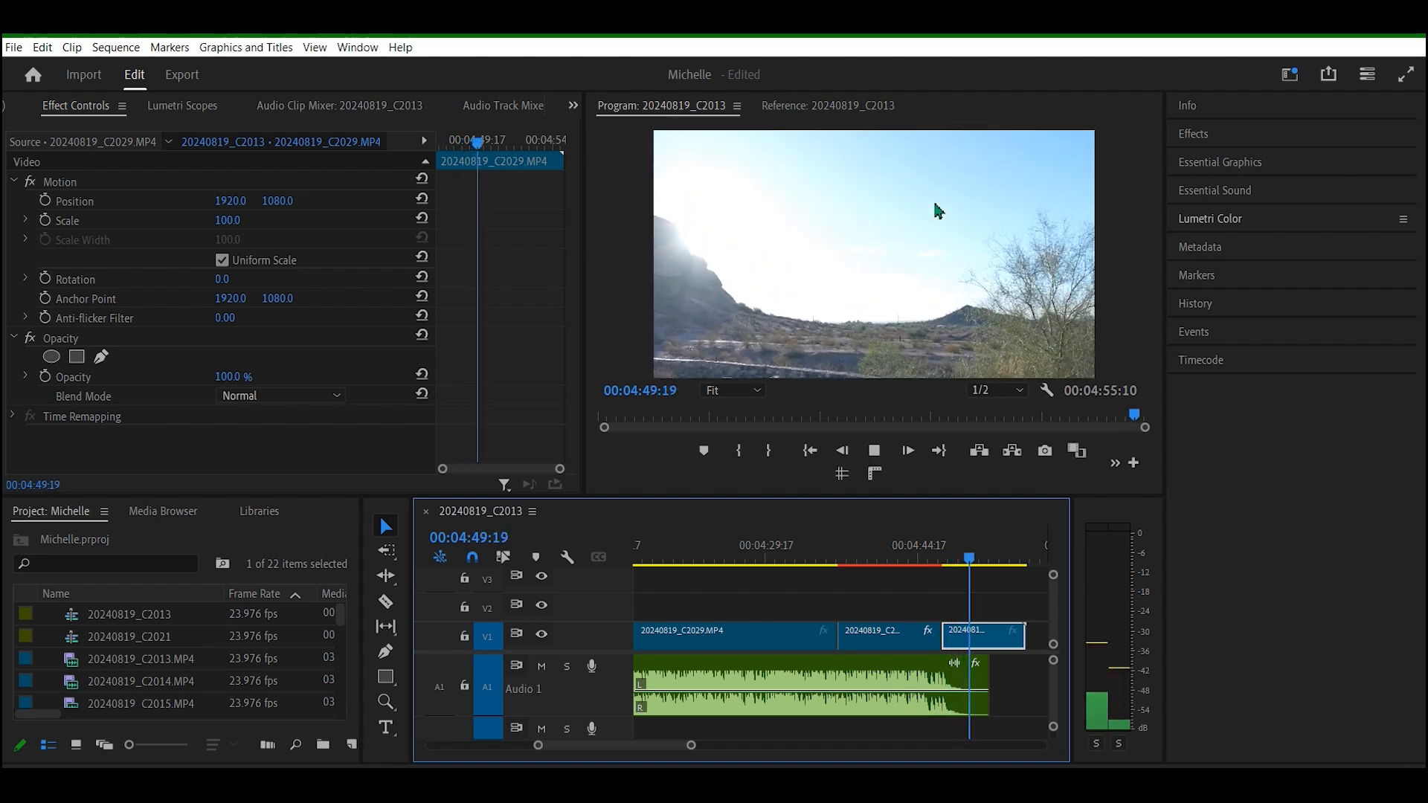
pyautogui.press('space')
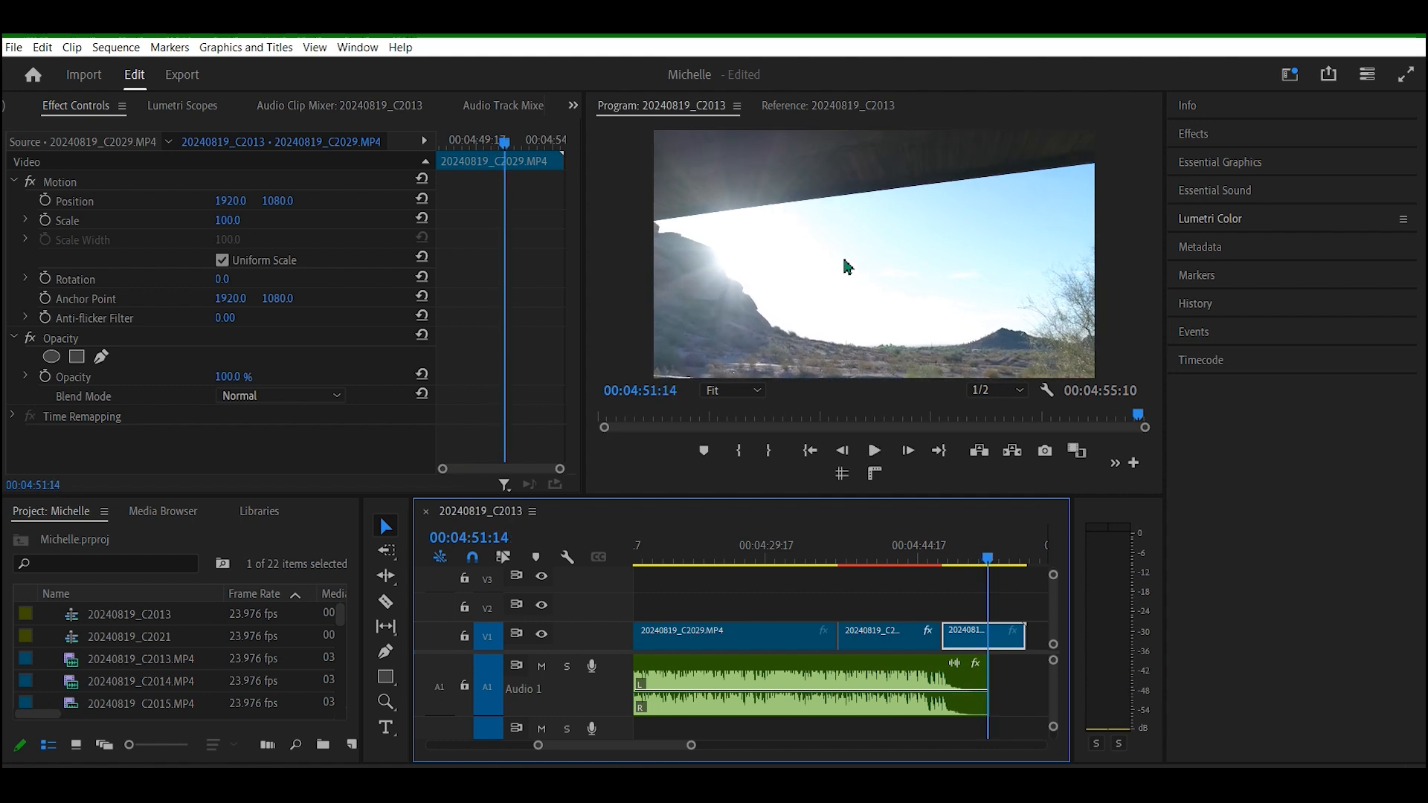
pyautogui.press('space')
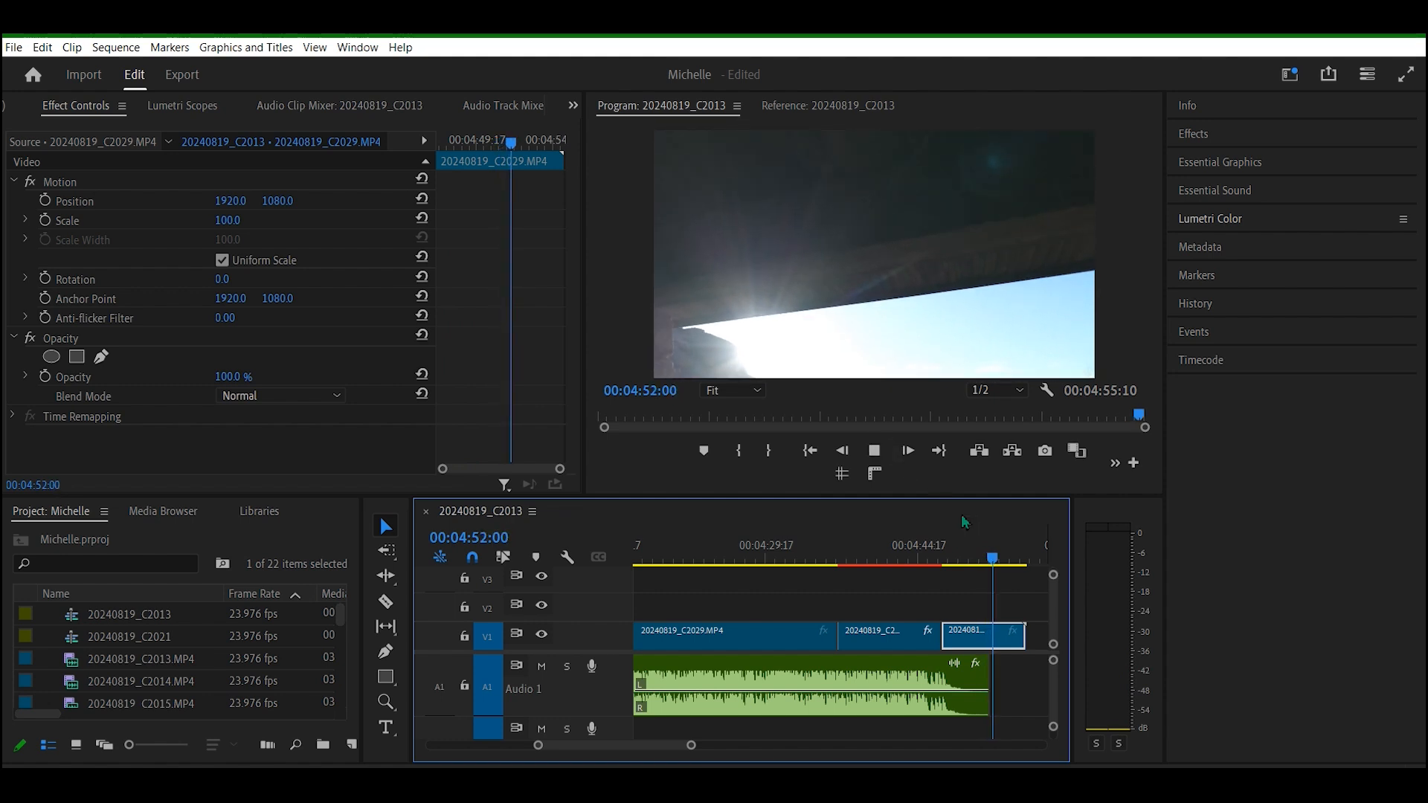
pyautogui.press('space')
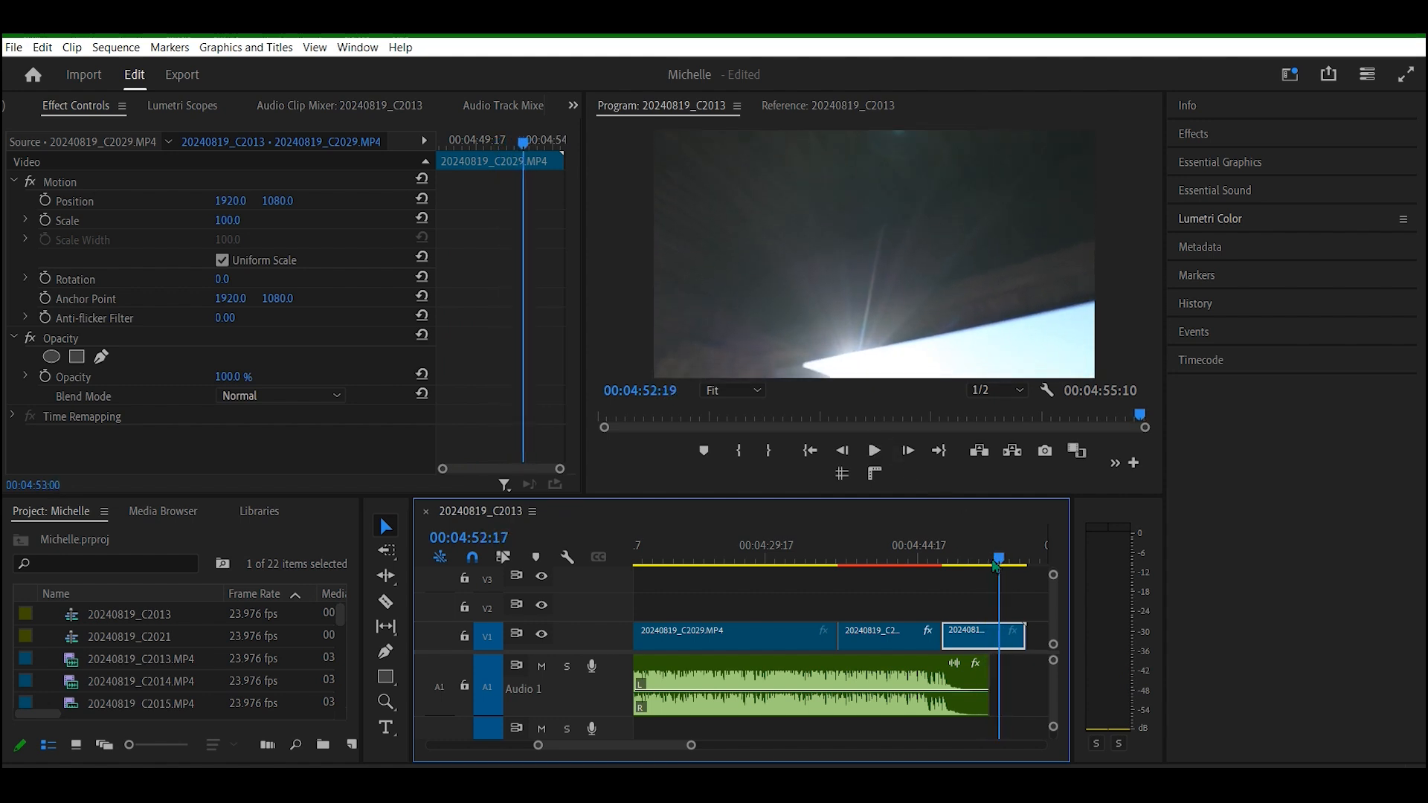
# Step: Play the last C2029 piece from its start in short stretches and add a 100% opacity keyframe at 00:04:50:13
pyautogui.click(943, 559)
pyautogui.press('space')
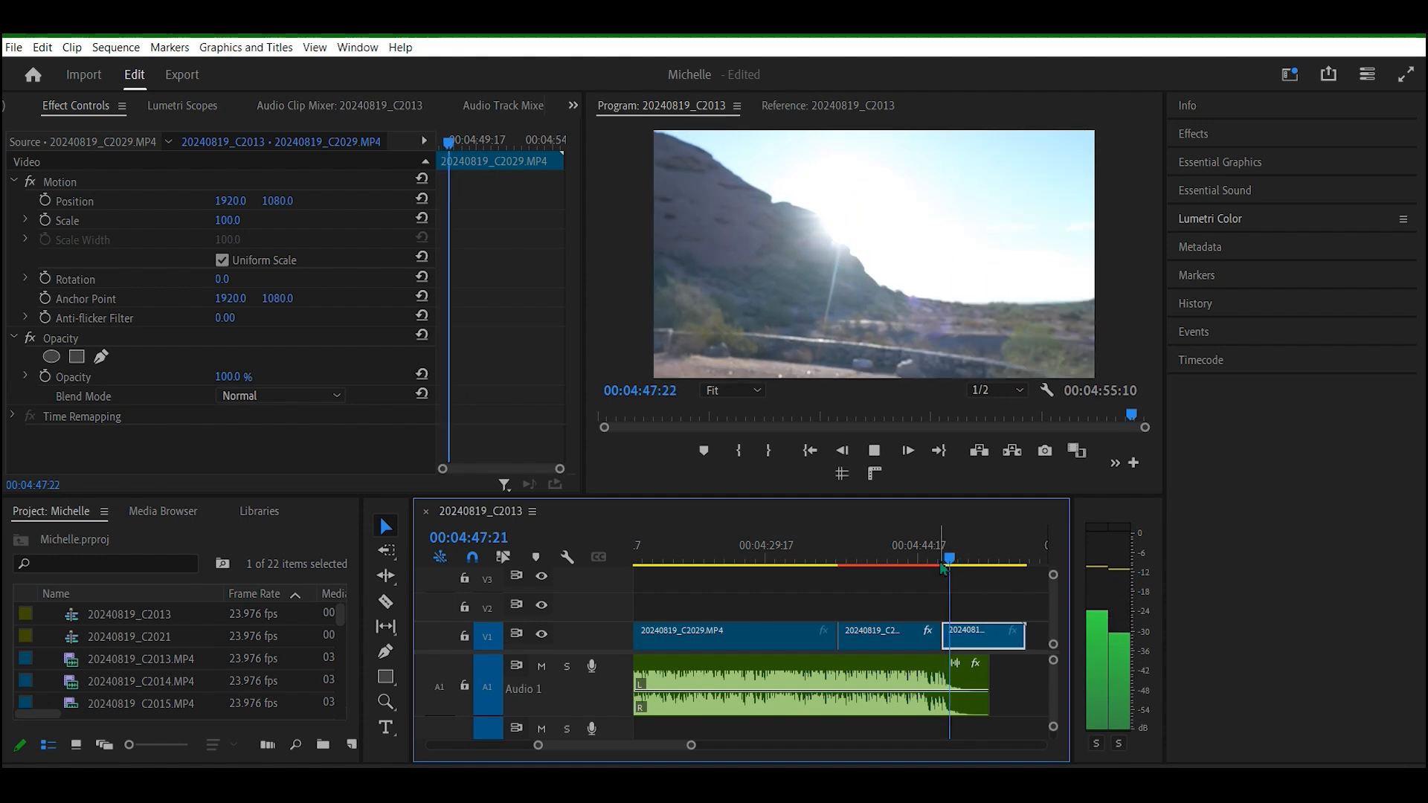
pyautogui.press('space')
pyautogui.press('space')
pyautogui.press('space')
pyautogui.press('space')
pyautogui.press('space')
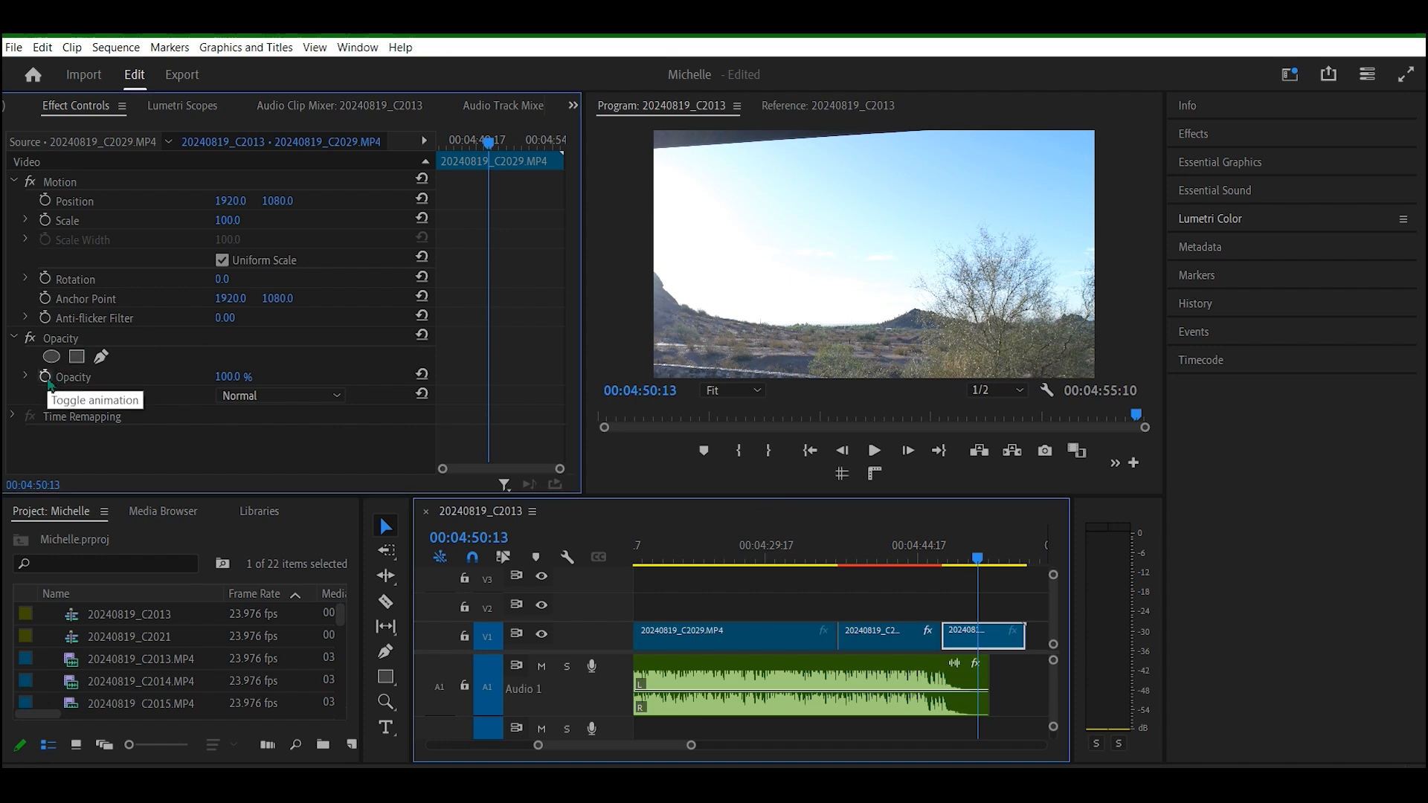
pyautogui.click(46, 377)
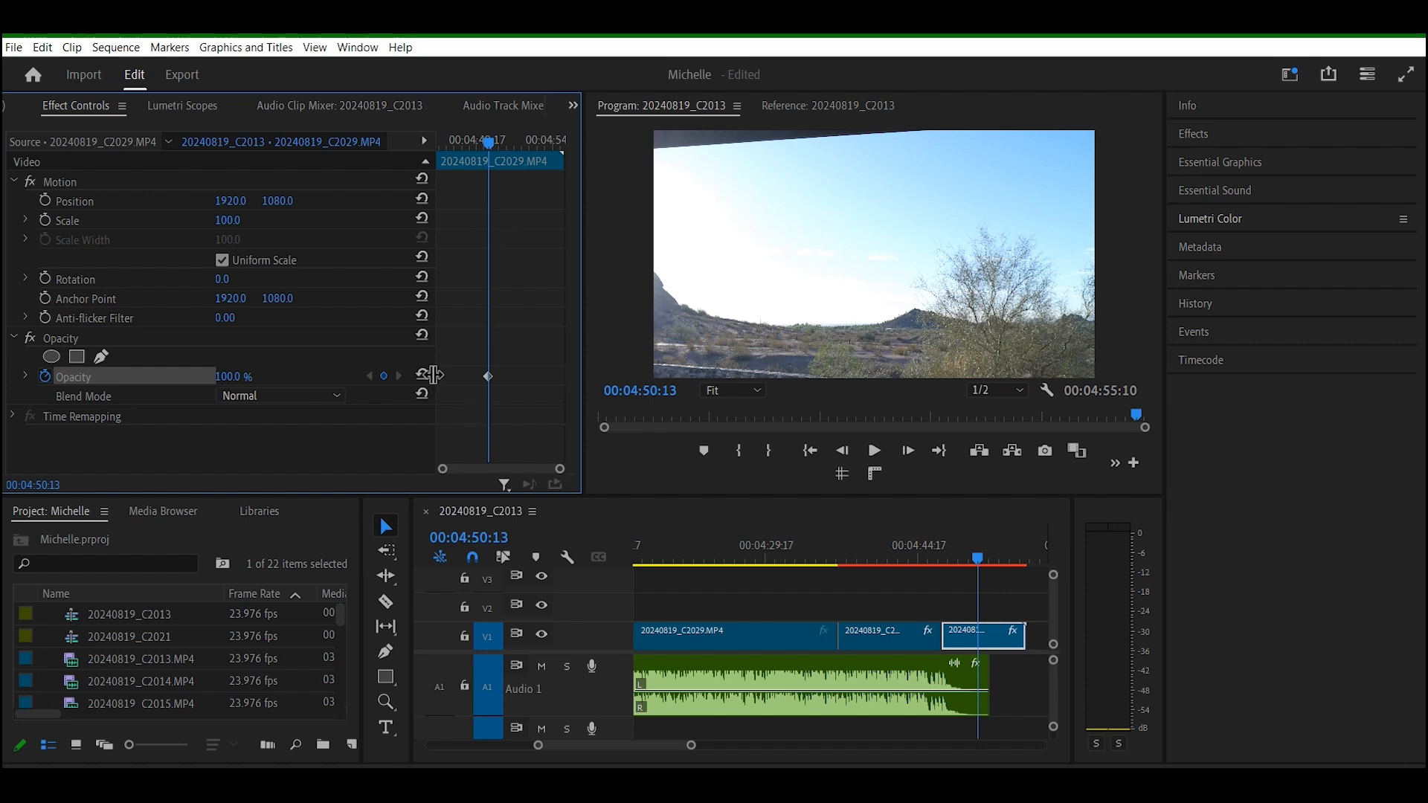
# Step: Try a fade-out of the last C2029 piece to 0% opacity at 00:04:54:18 and review it full screen
pyautogui.press('space')
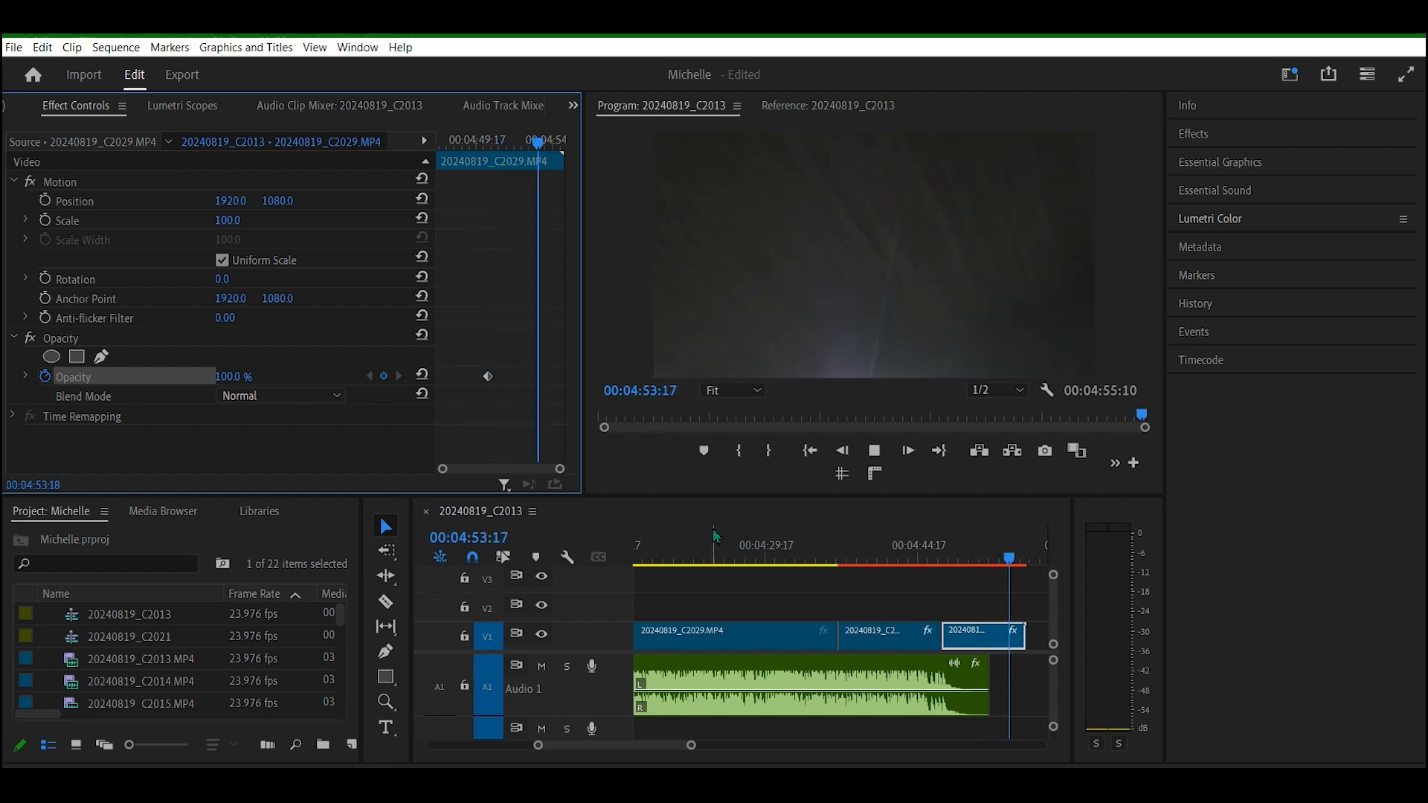
pyautogui.press('space')
pyautogui.press('space')
pyautogui.press('space')
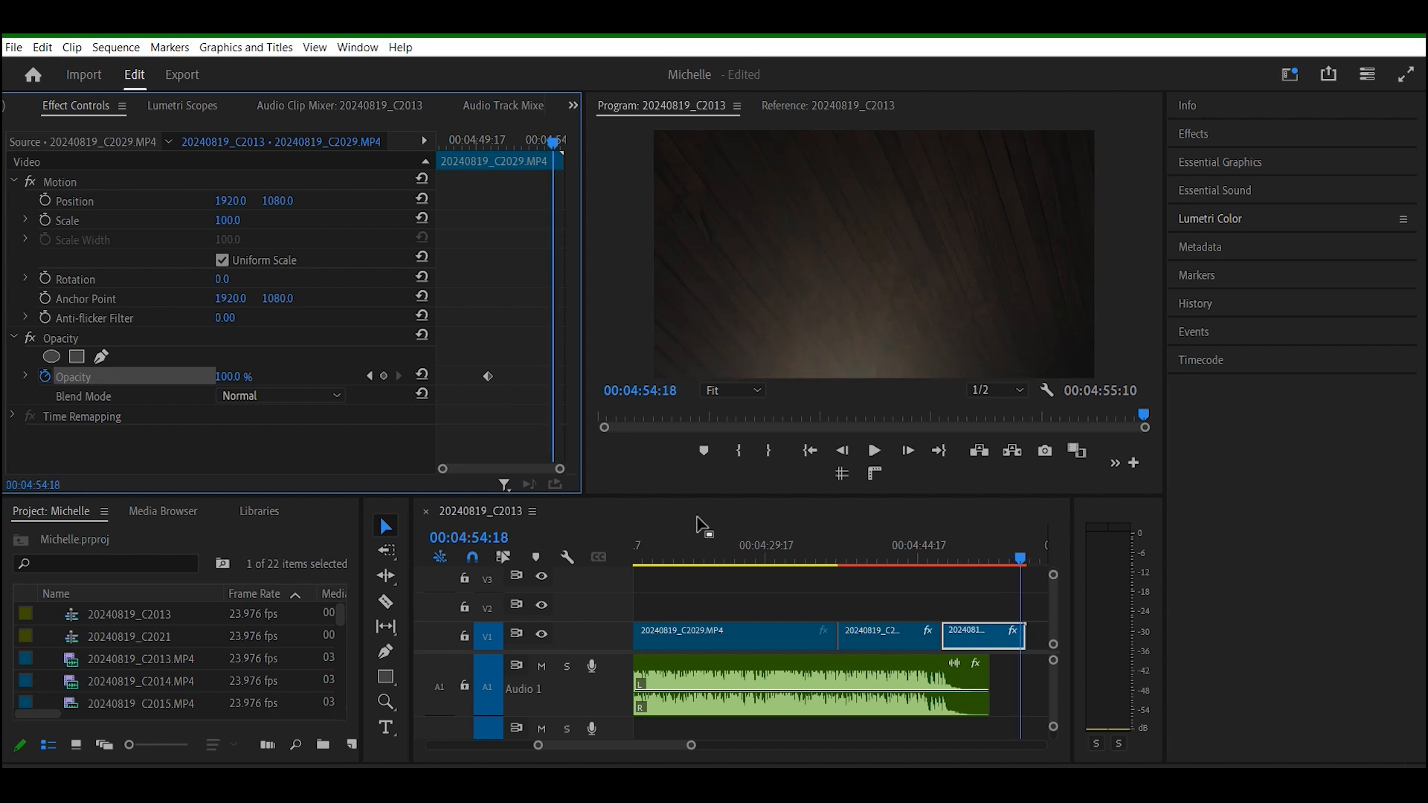
pyautogui.moveTo(229, 377); pyautogui.dragTo(171, 377)
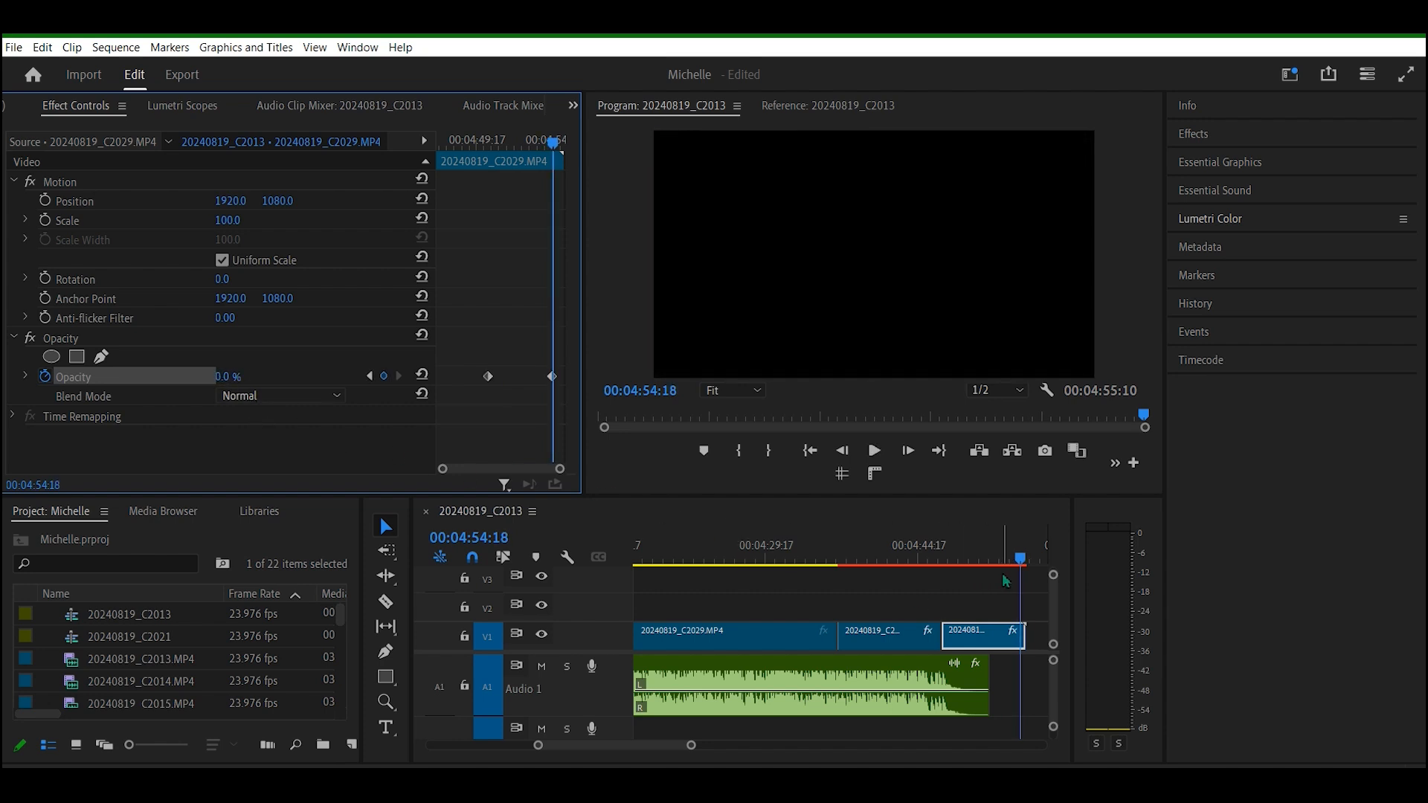
pyautogui.moveTo(1020, 565); pyautogui.dragTo(940, 563)
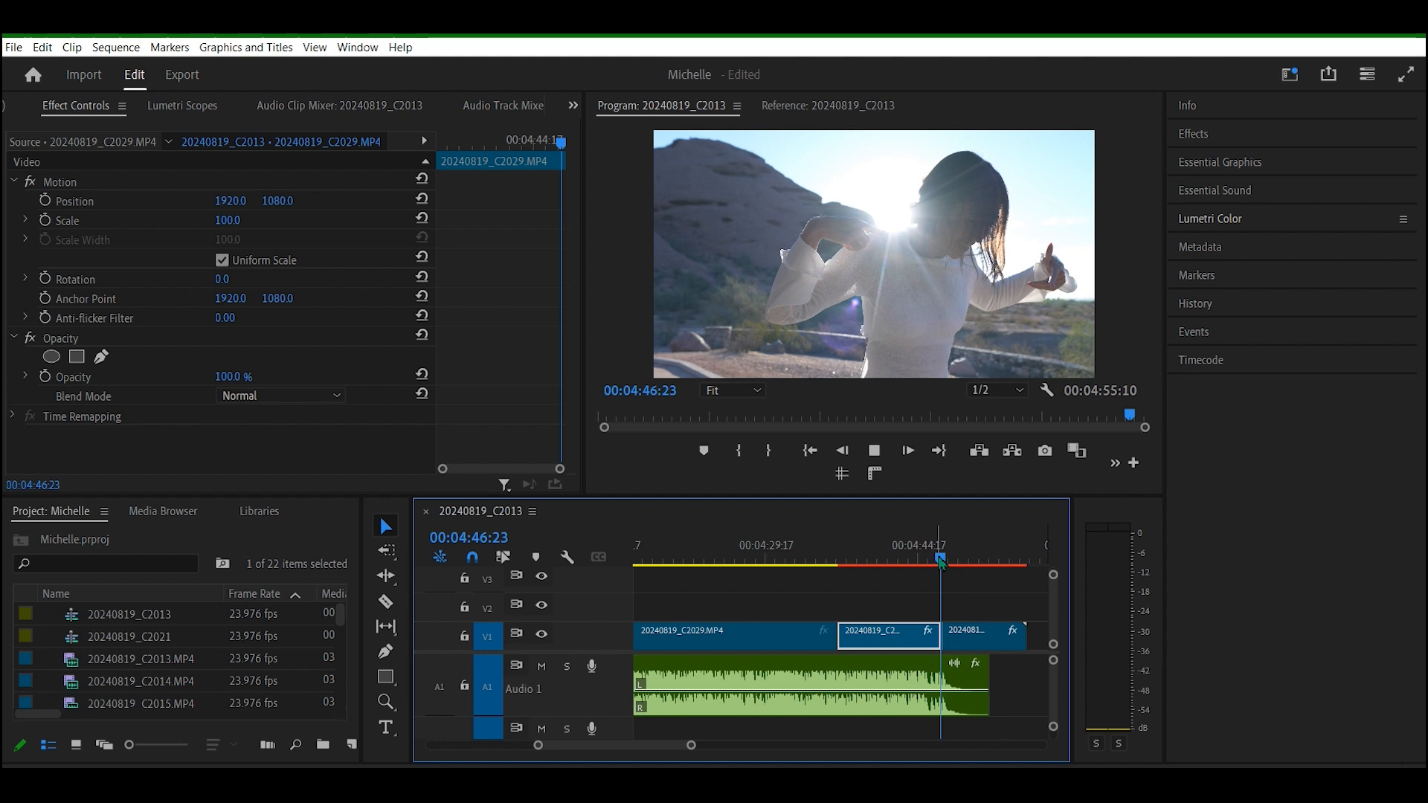
pyautogui.hotkey('ctrl', '`')
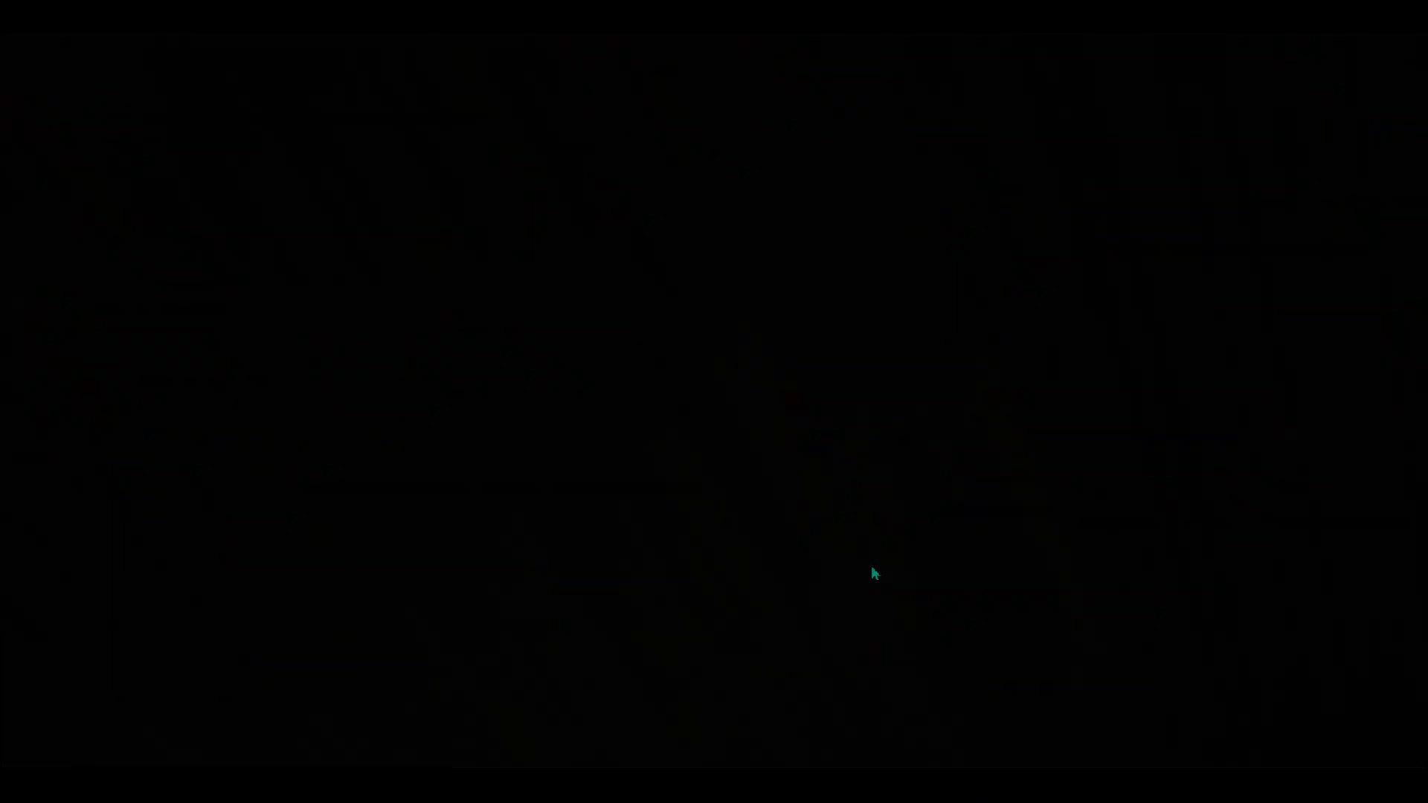
pyautogui.press('Escape')
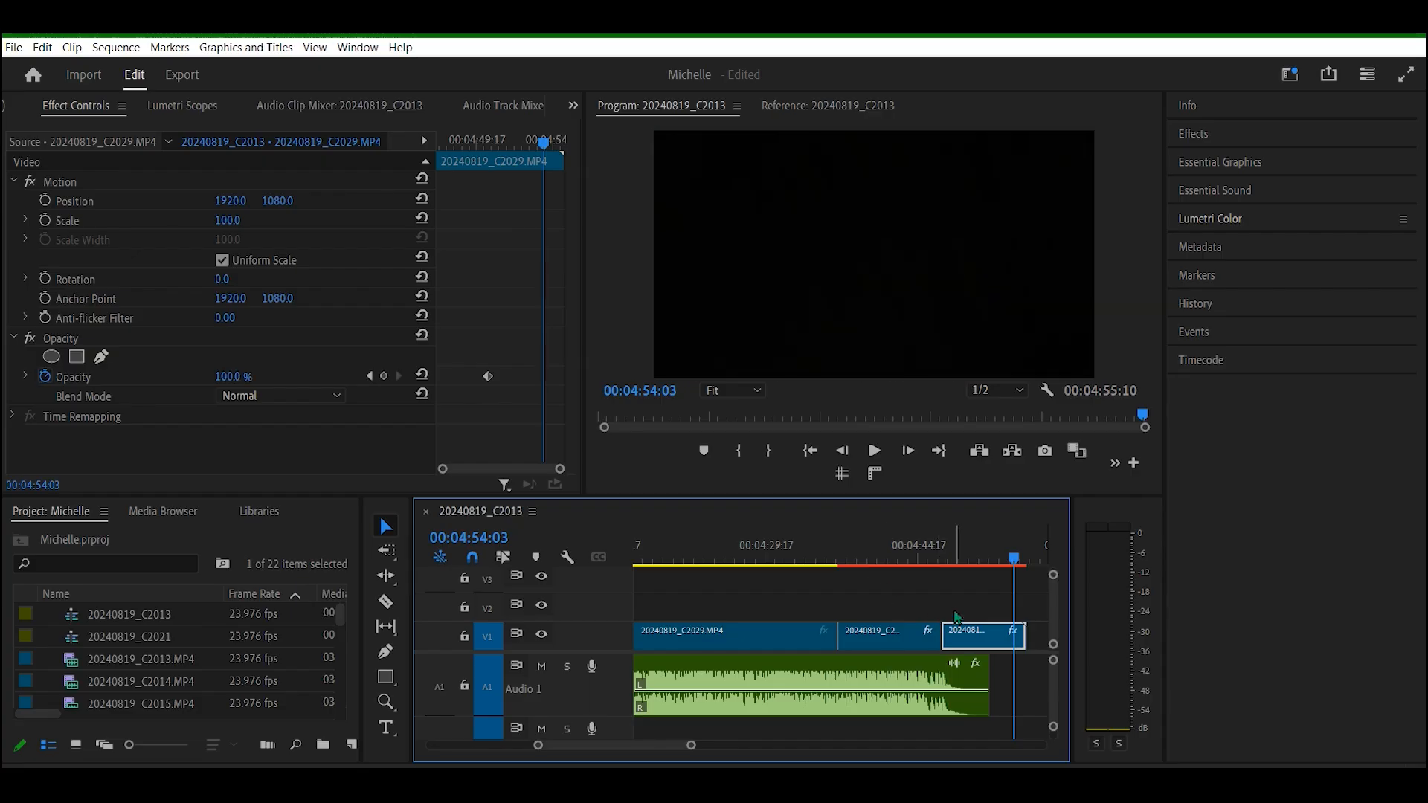
# Step: Move the 100% opacity keyframe of the last C2029 piece earlier to 00:04:47:19 and align the playhead with it
pyautogui.moveTo(1017, 567); pyautogui.dragTo(980, 564)
pyautogui.click(488, 377)
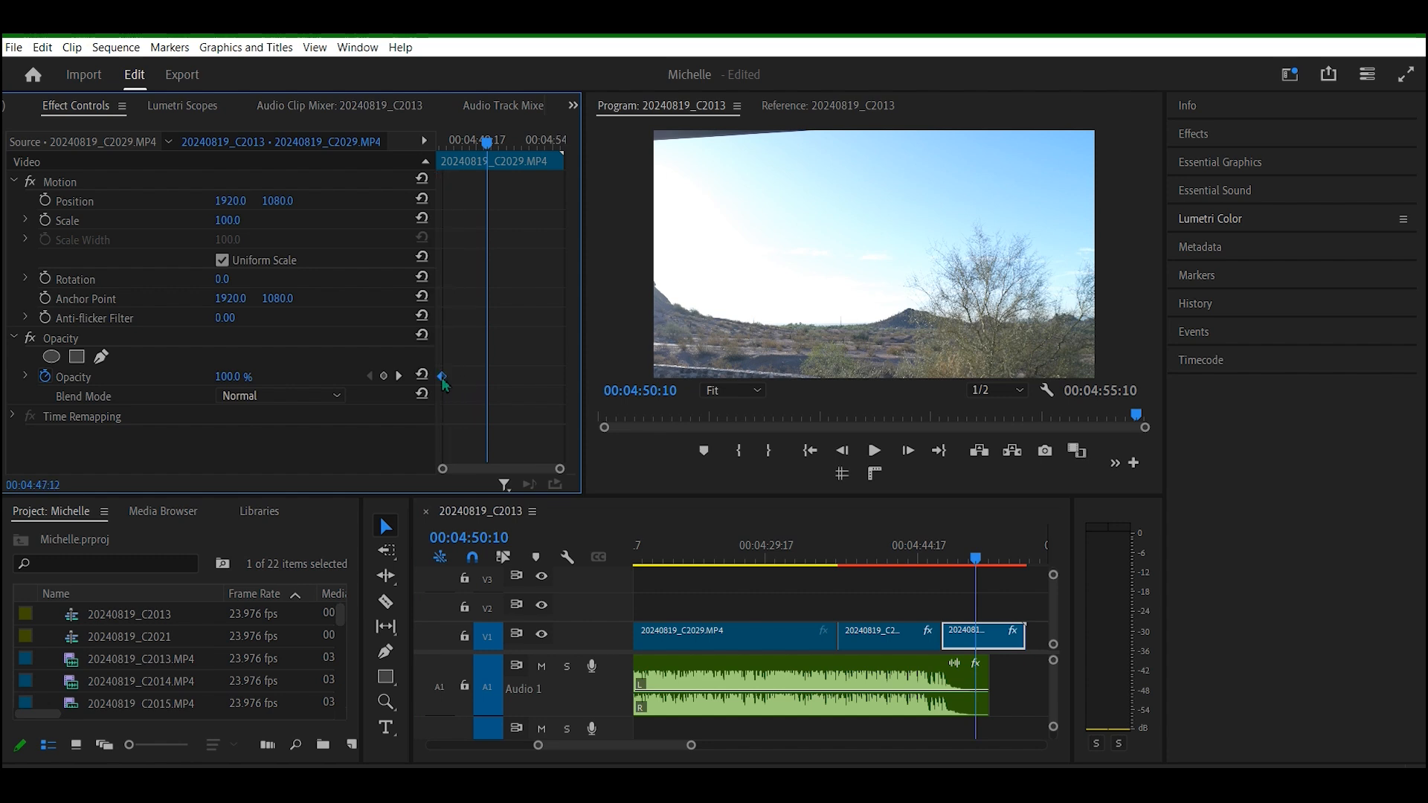
pyautogui.moveTo(488, 143); pyautogui.dragTo(477, 142)
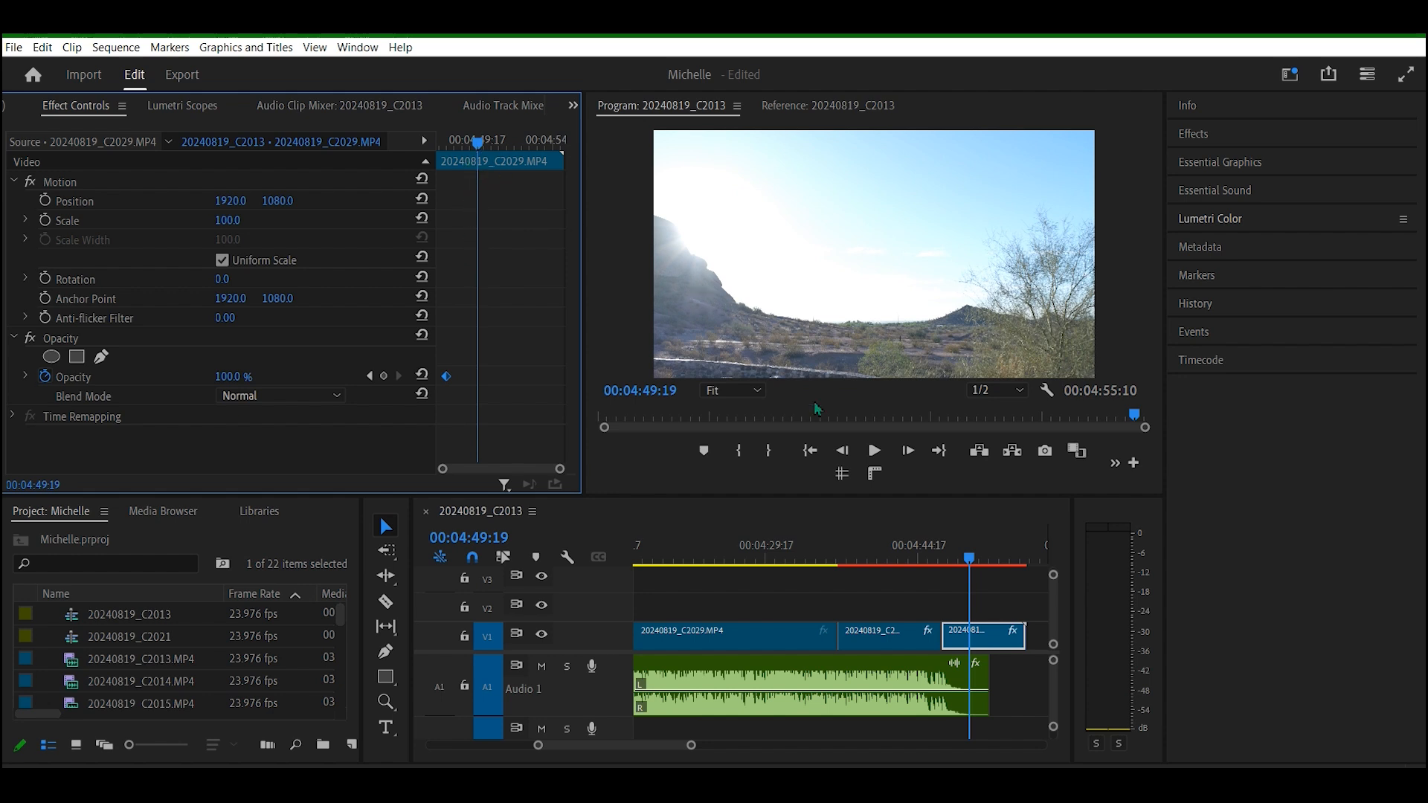
pyautogui.moveTo(480, 149); pyautogui.dragTo(447, 155)
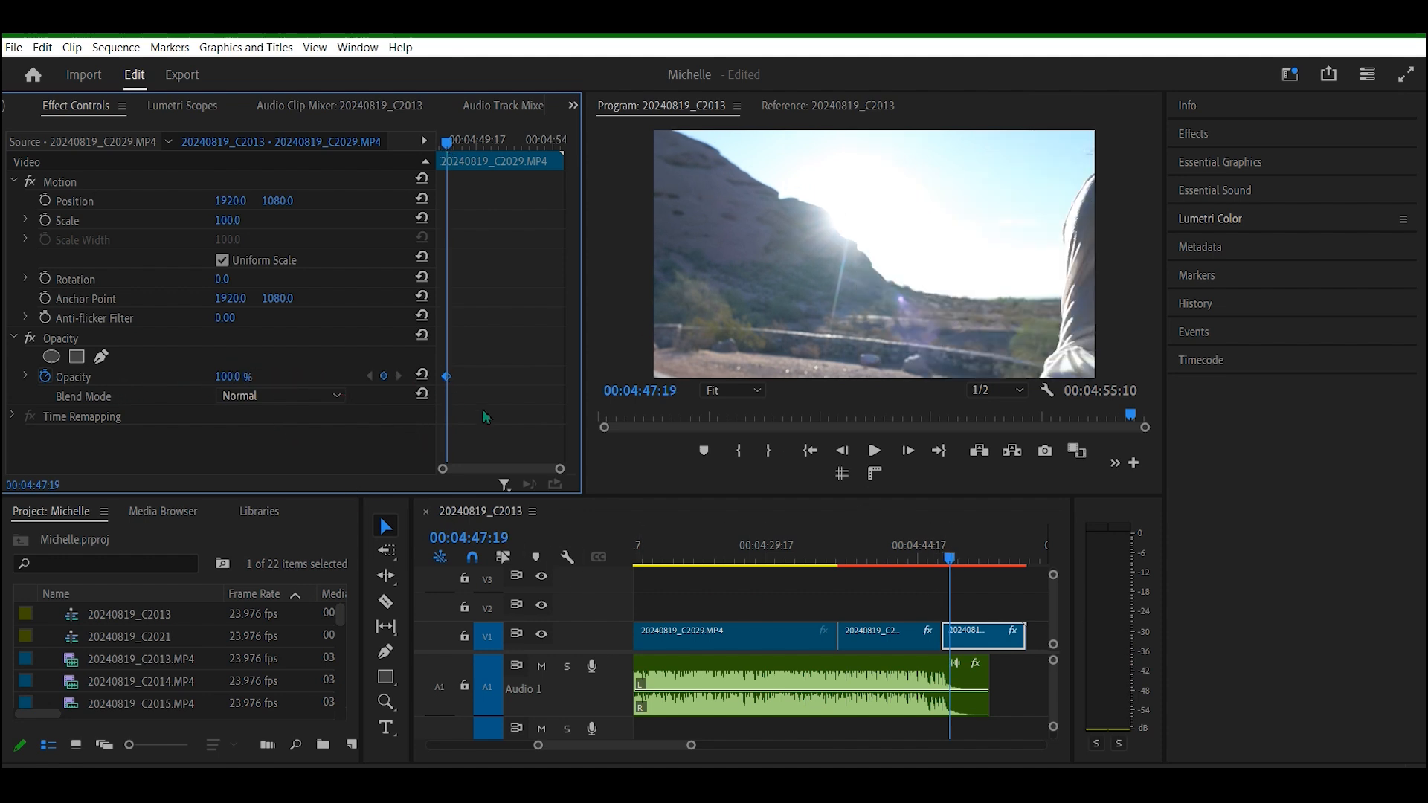
# Step: Find the frame just before the music ends and add a 0% opacity keyframe to the last C2029 piece at 00:04:51:04
pyautogui.press('space')
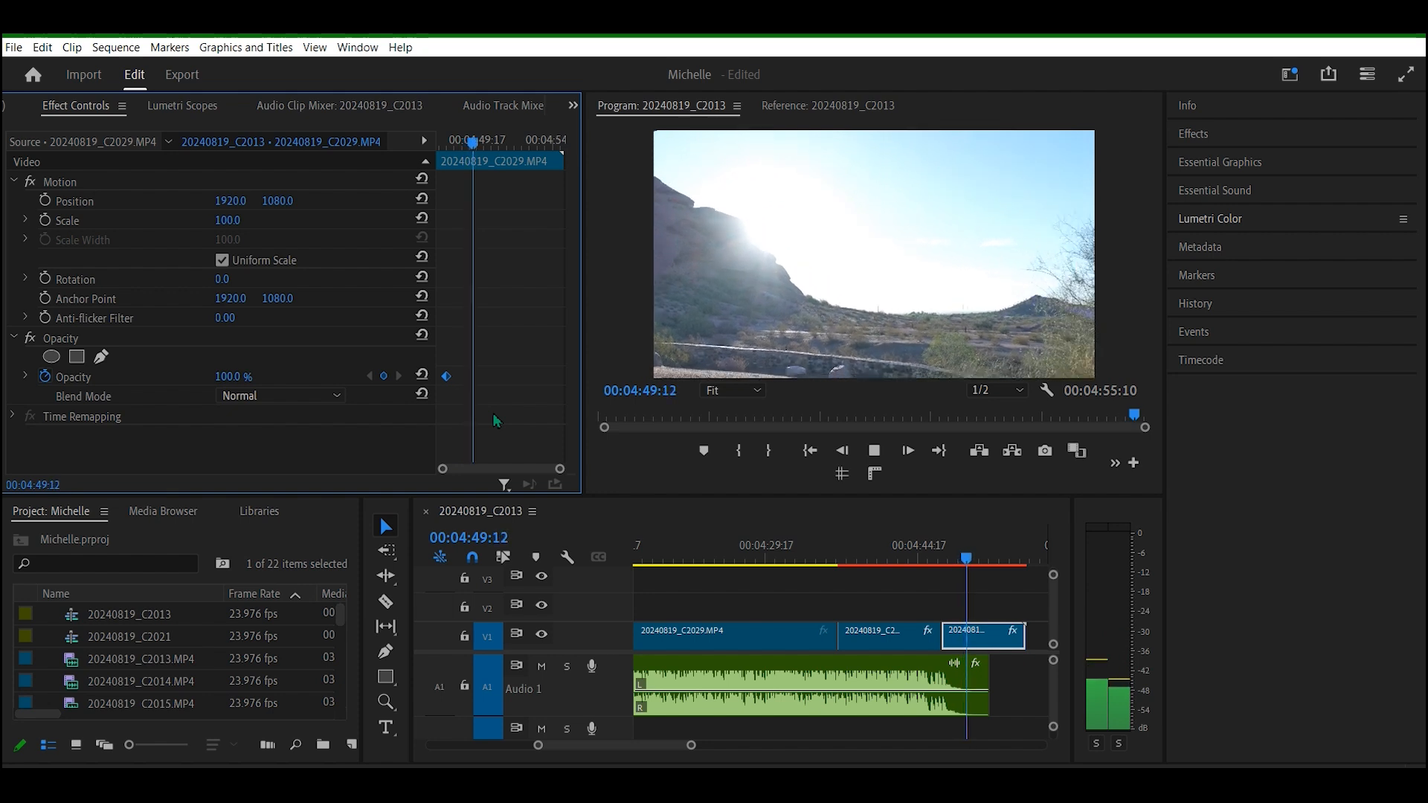
pyautogui.press('space')
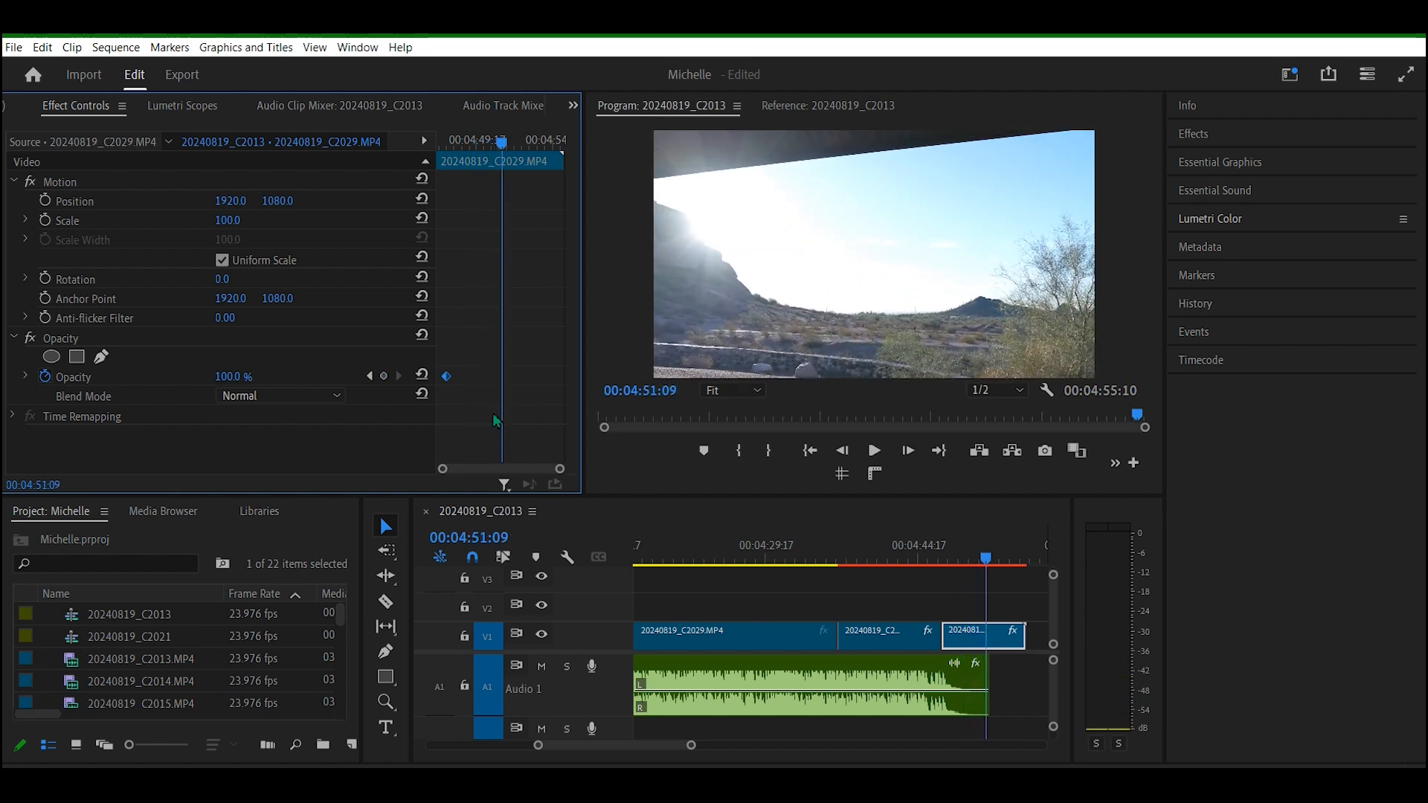
pyautogui.press('space')
pyautogui.press('space')
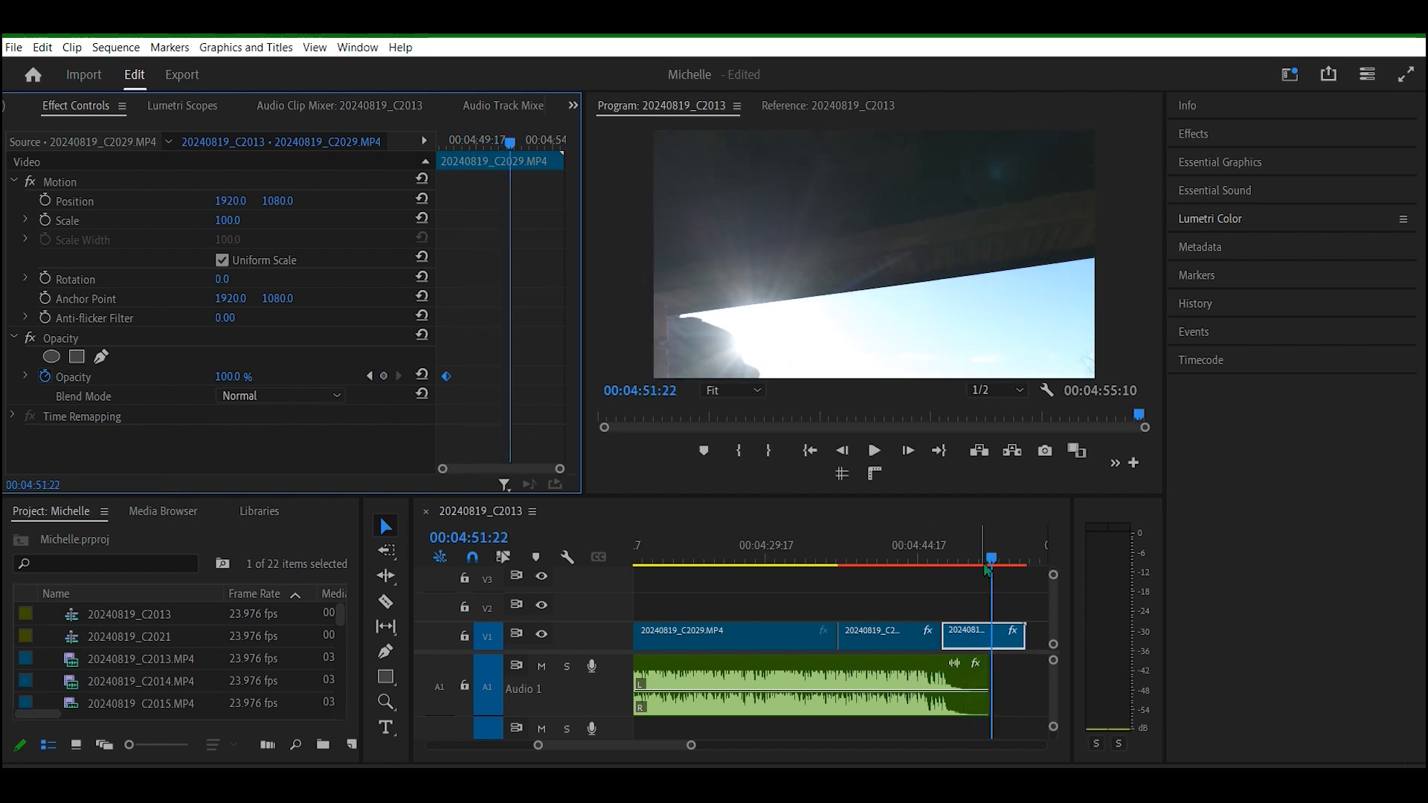
pyautogui.moveTo(994, 563); pyautogui.dragTo(989, 563)
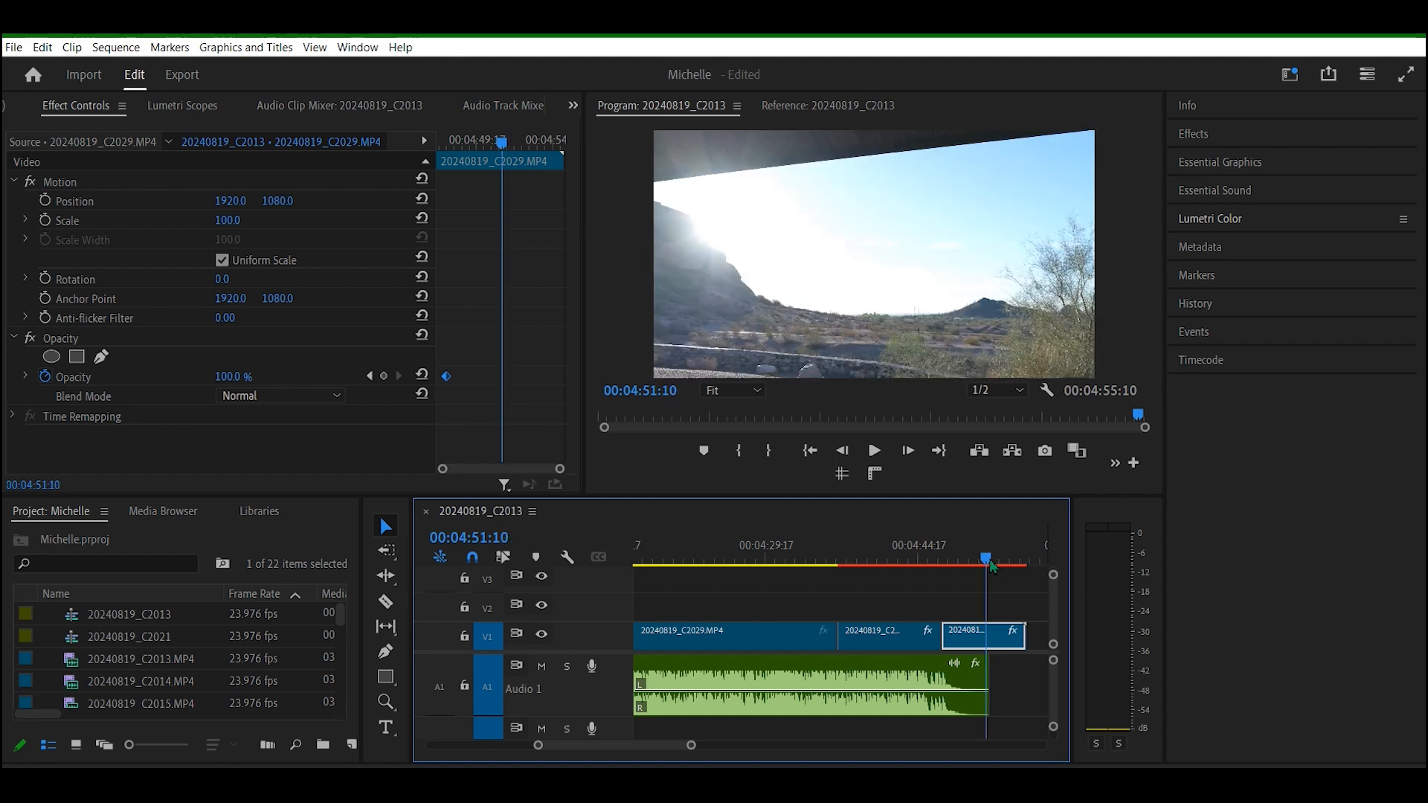
pyautogui.press('Left')
pyautogui.press('Left')
pyautogui.press('Left')
pyautogui.press('Left')
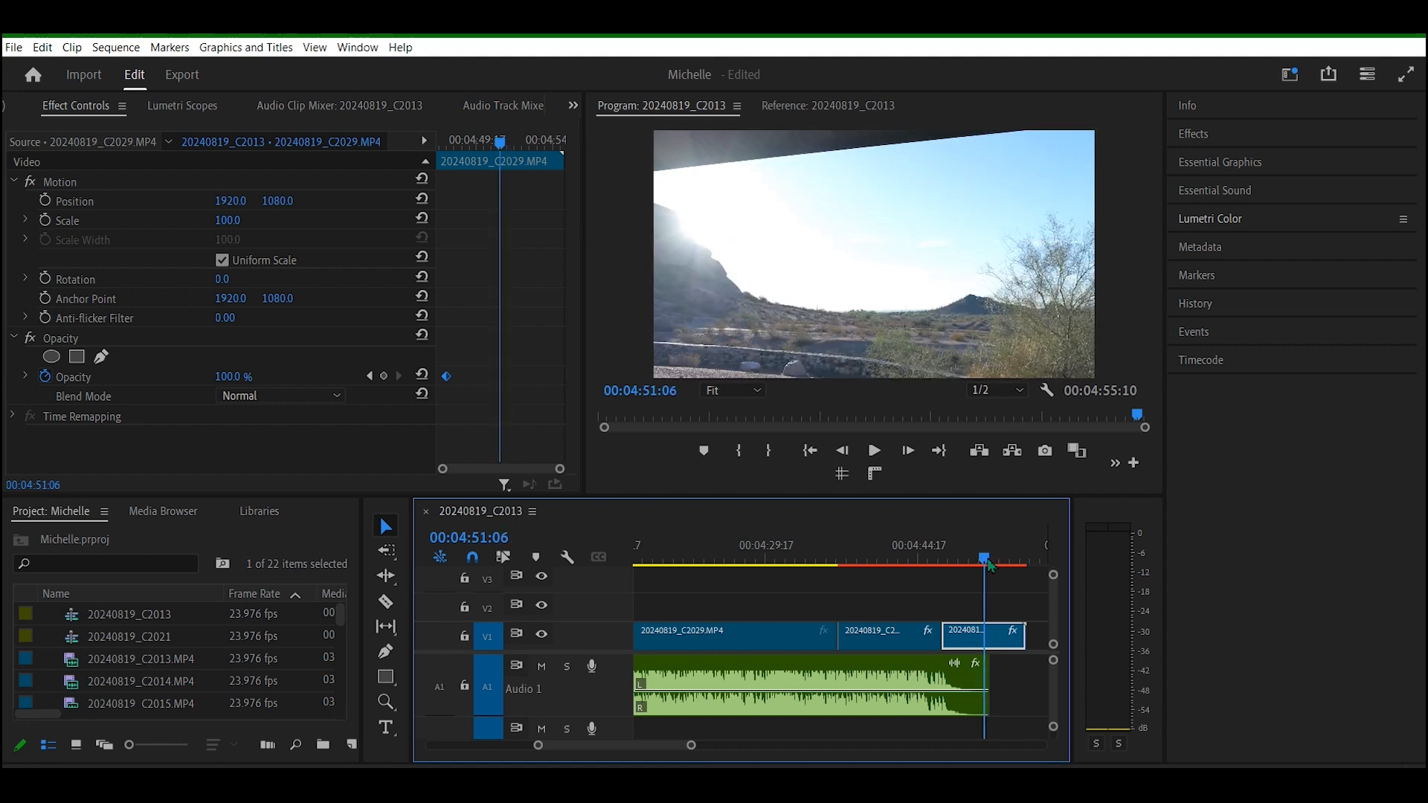
pyautogui.press('Left')
pyautogui.press('Left')
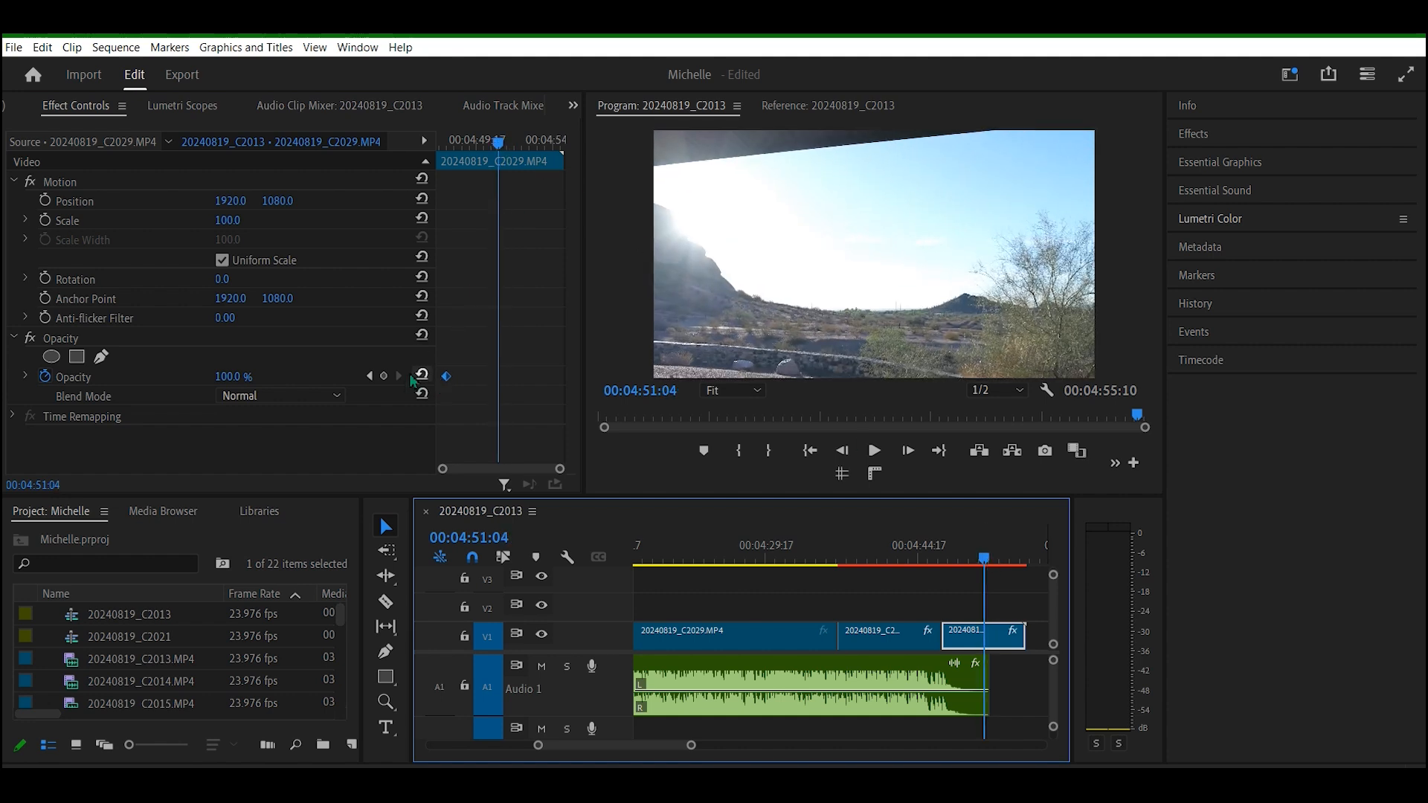
pyautogui.moveTo(246, 379); pyautogui.dragTo(171, 378)
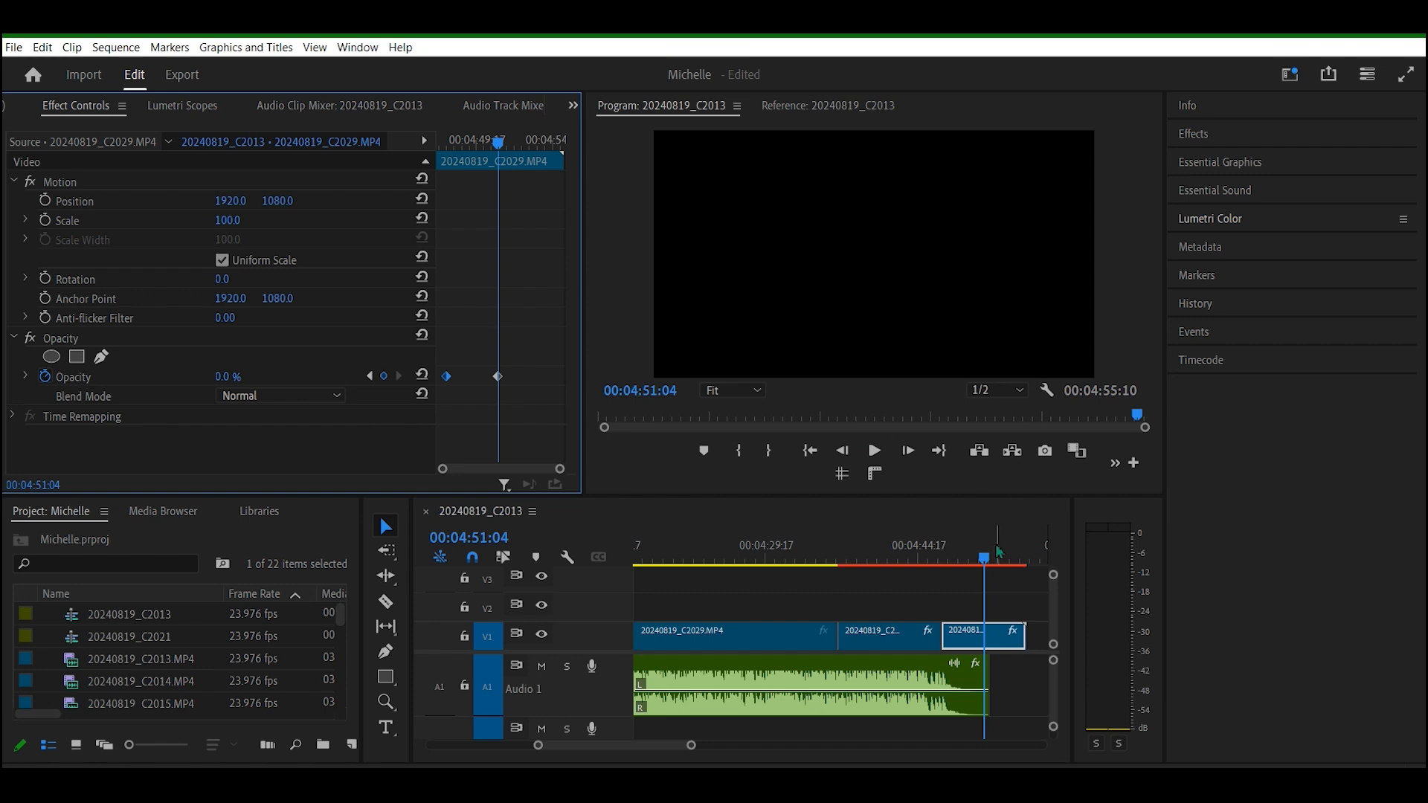
# Step: Play back the ending with its fade-out full screen, from 00:04:39:16 and again from 00:04:34:09
pyautogui.moveTo(989, 559); pyautogui.dragTo(865, 569)
pyautogui.press('space')
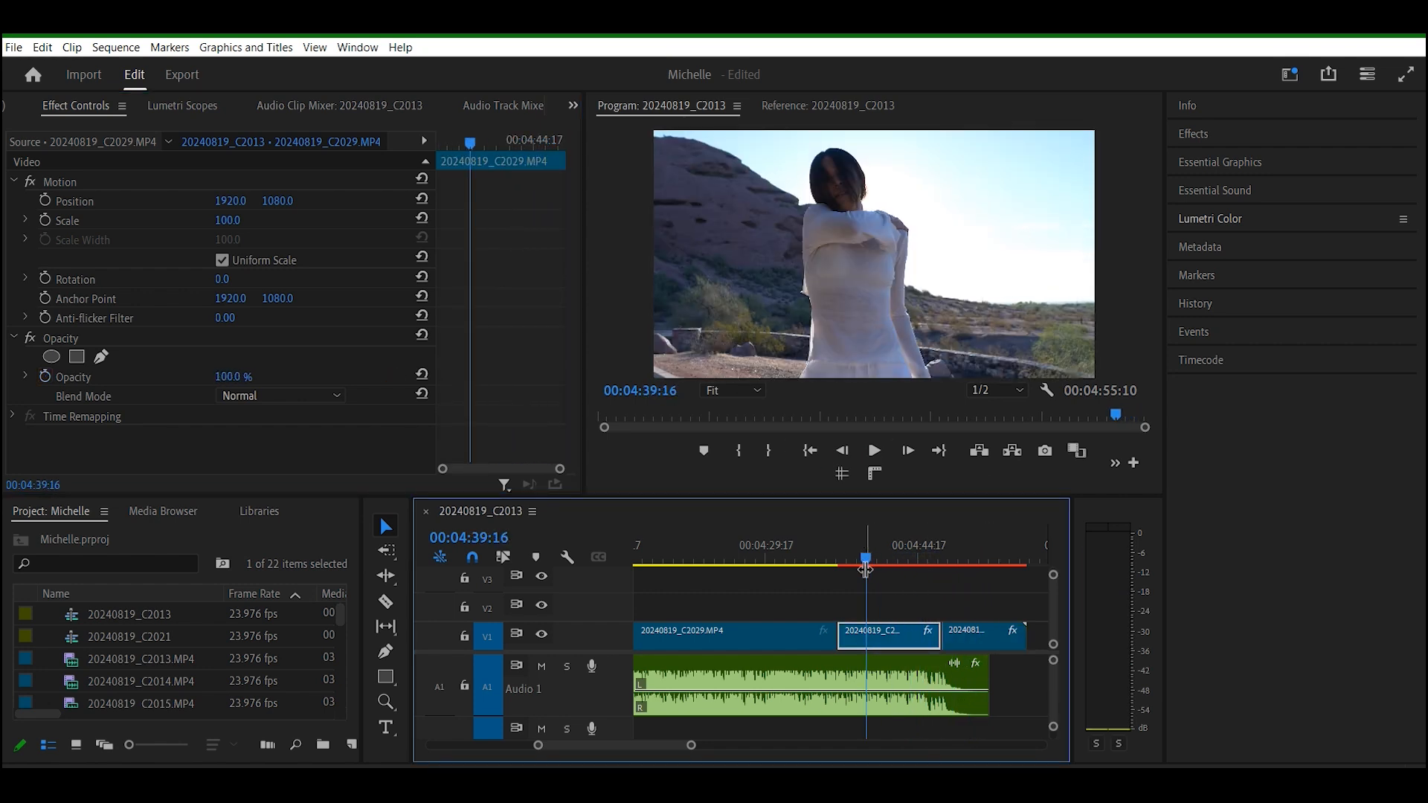
pyautogui.hotkey('ctrl', '`')
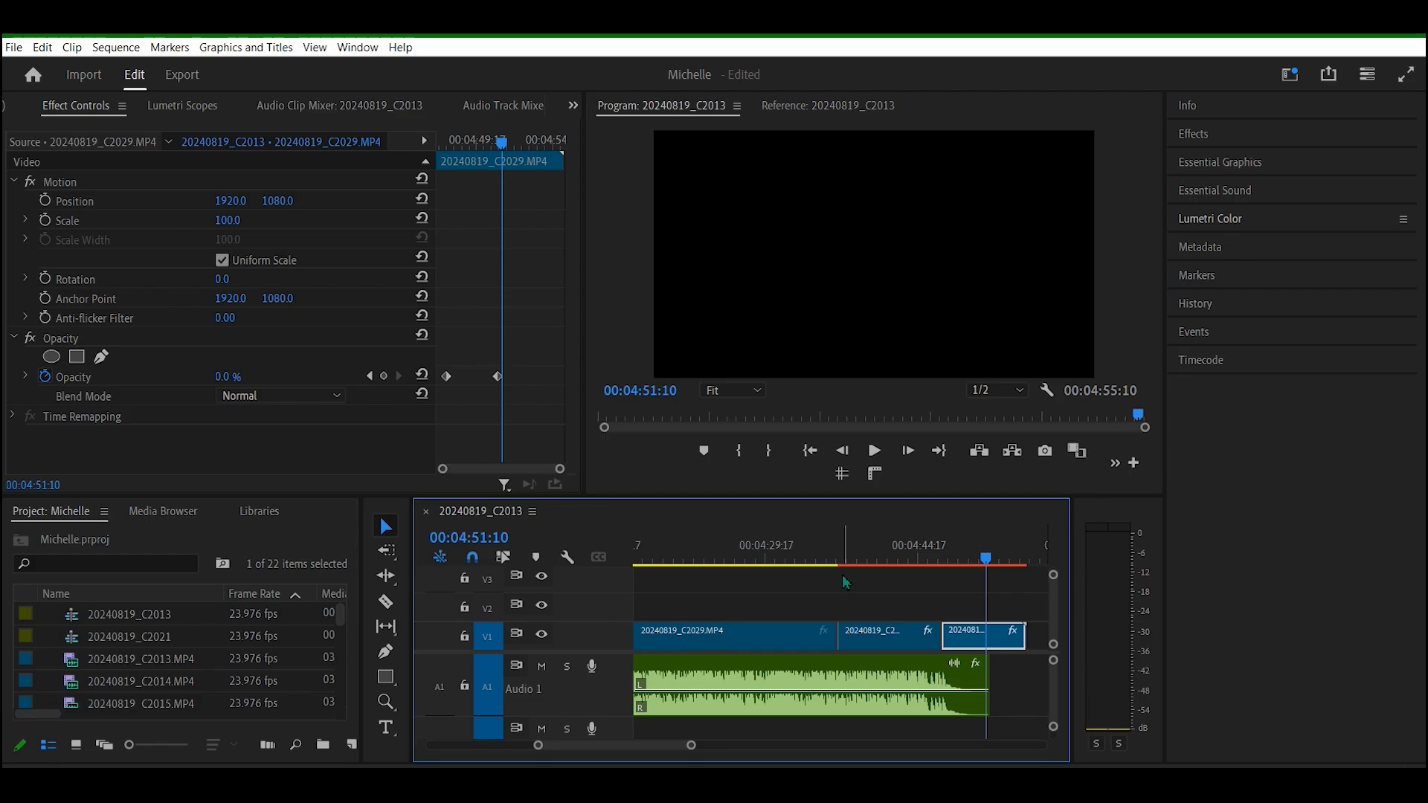
pyautogui.moveTo(986, 559); pyautogui.dragTo(814, 568)
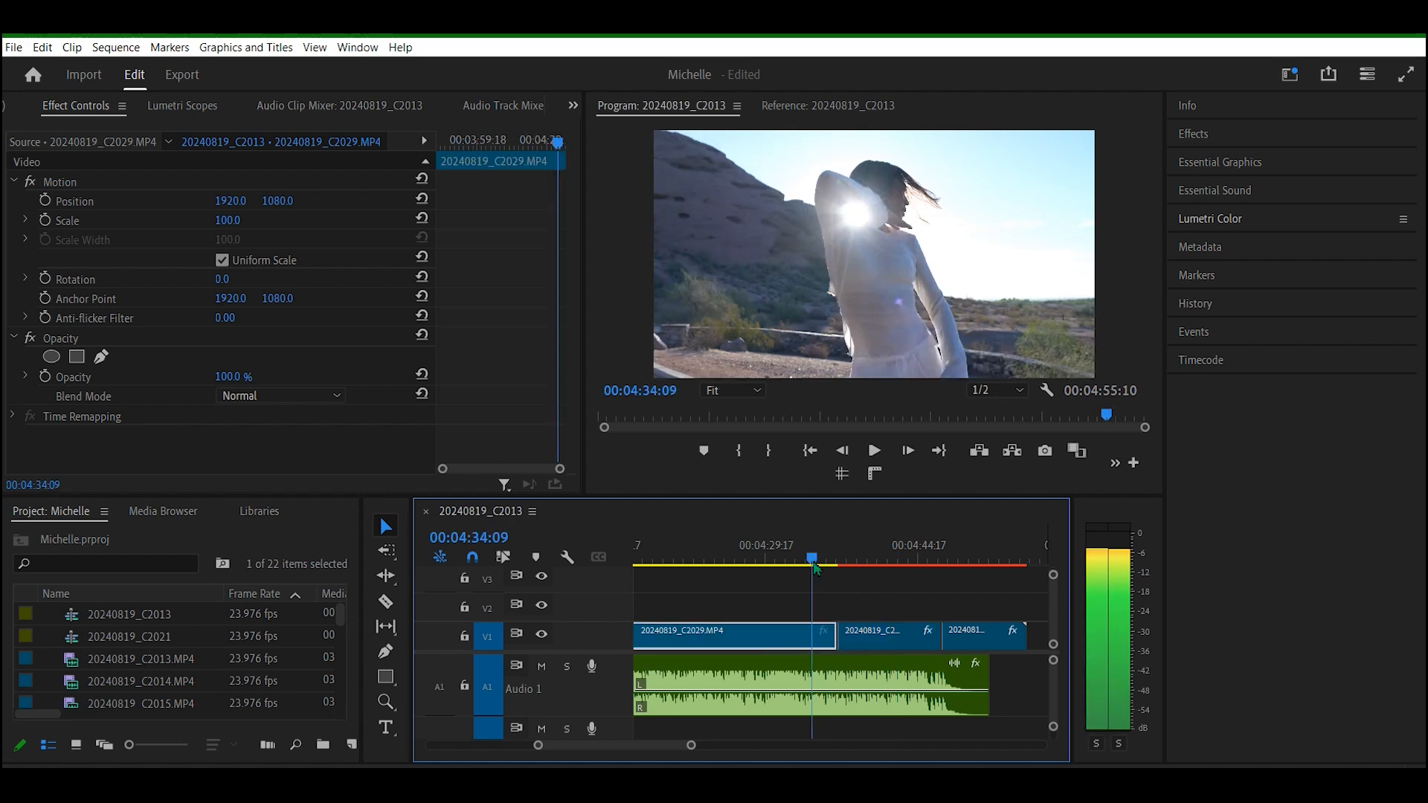
pyautogui.press('space')
pyautogui.hotkey('ctrl', '`')
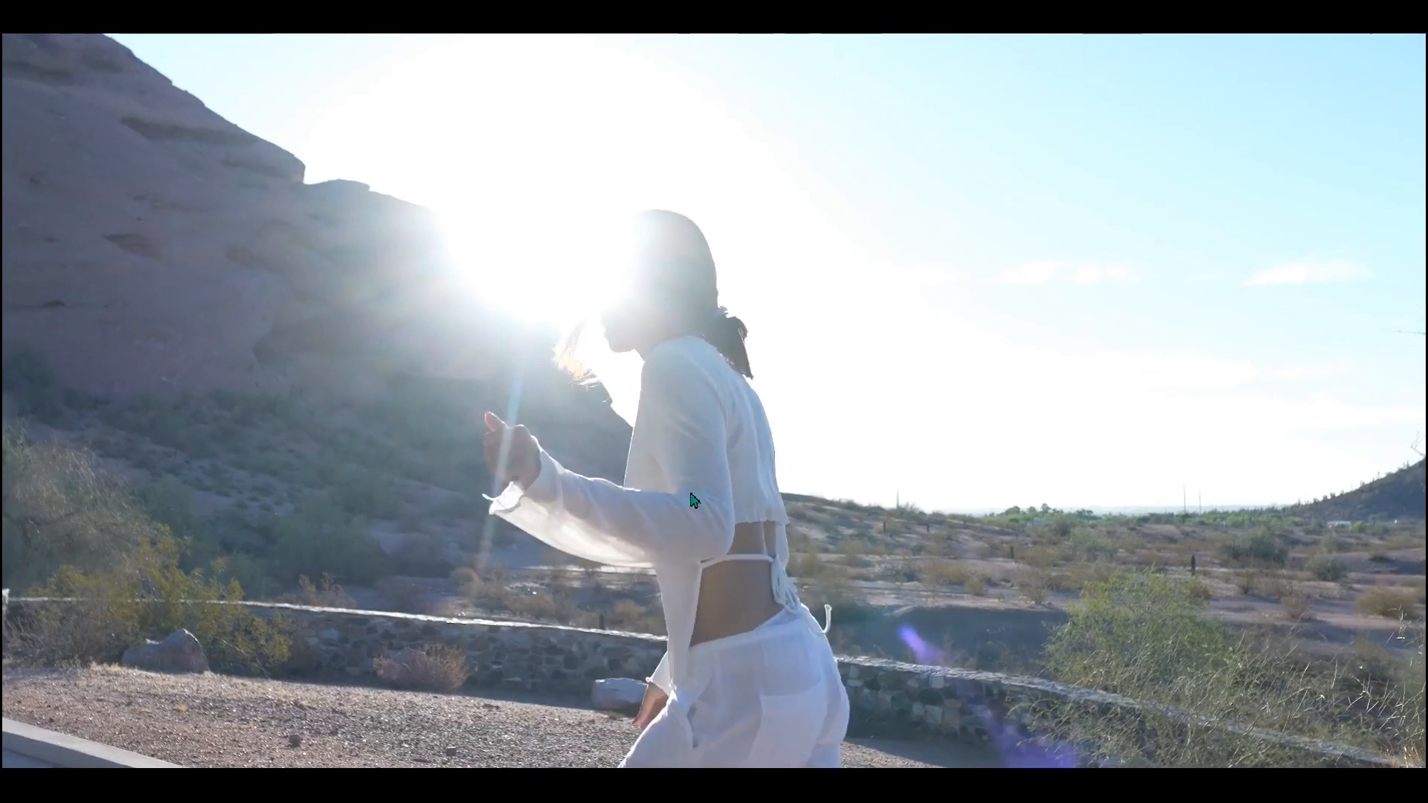
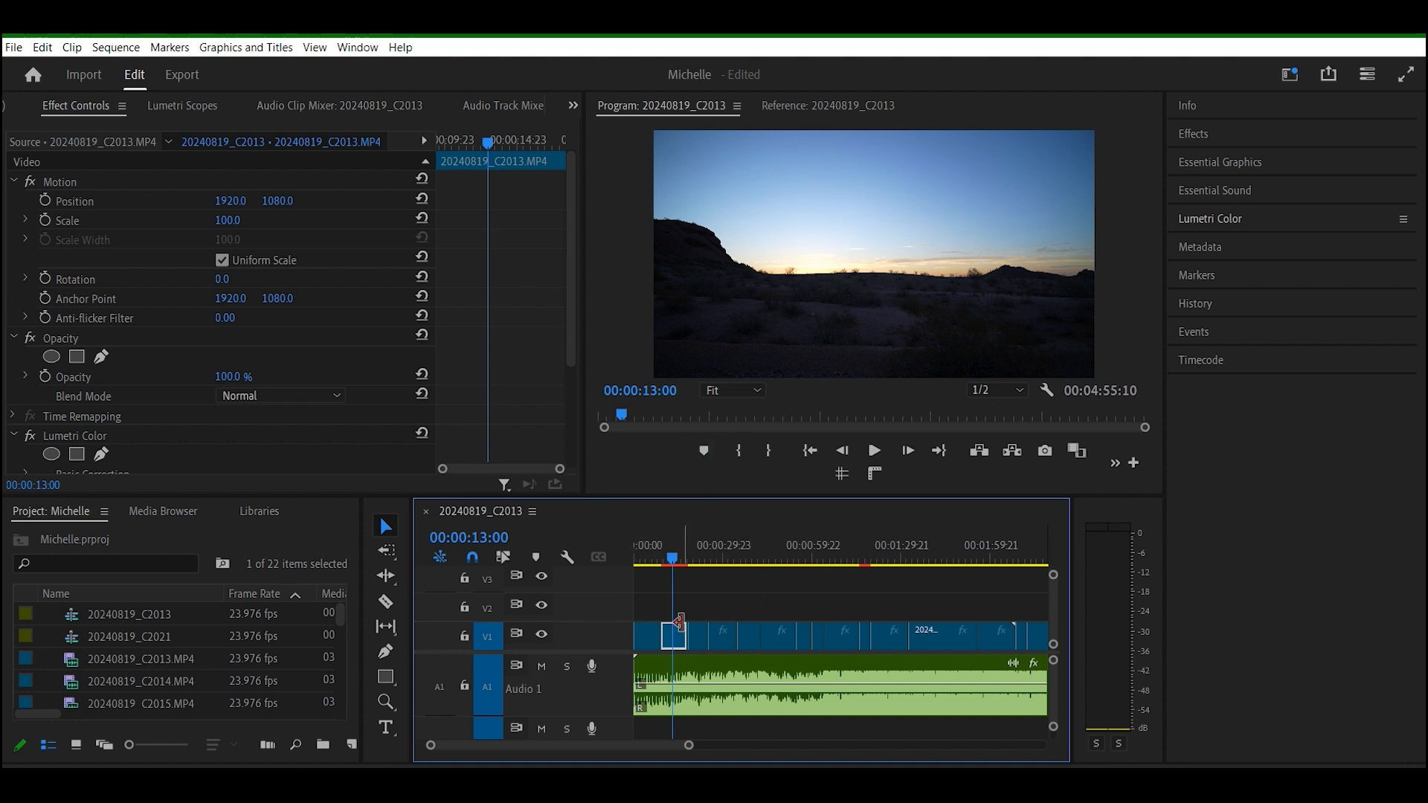
# Step: Swap the first two clips so C2013 opens the sequence and C2016 follows, and play the new opening full screen
pyautogui.moveTo(649, 644); pyautogui.dragTo(640, 562)
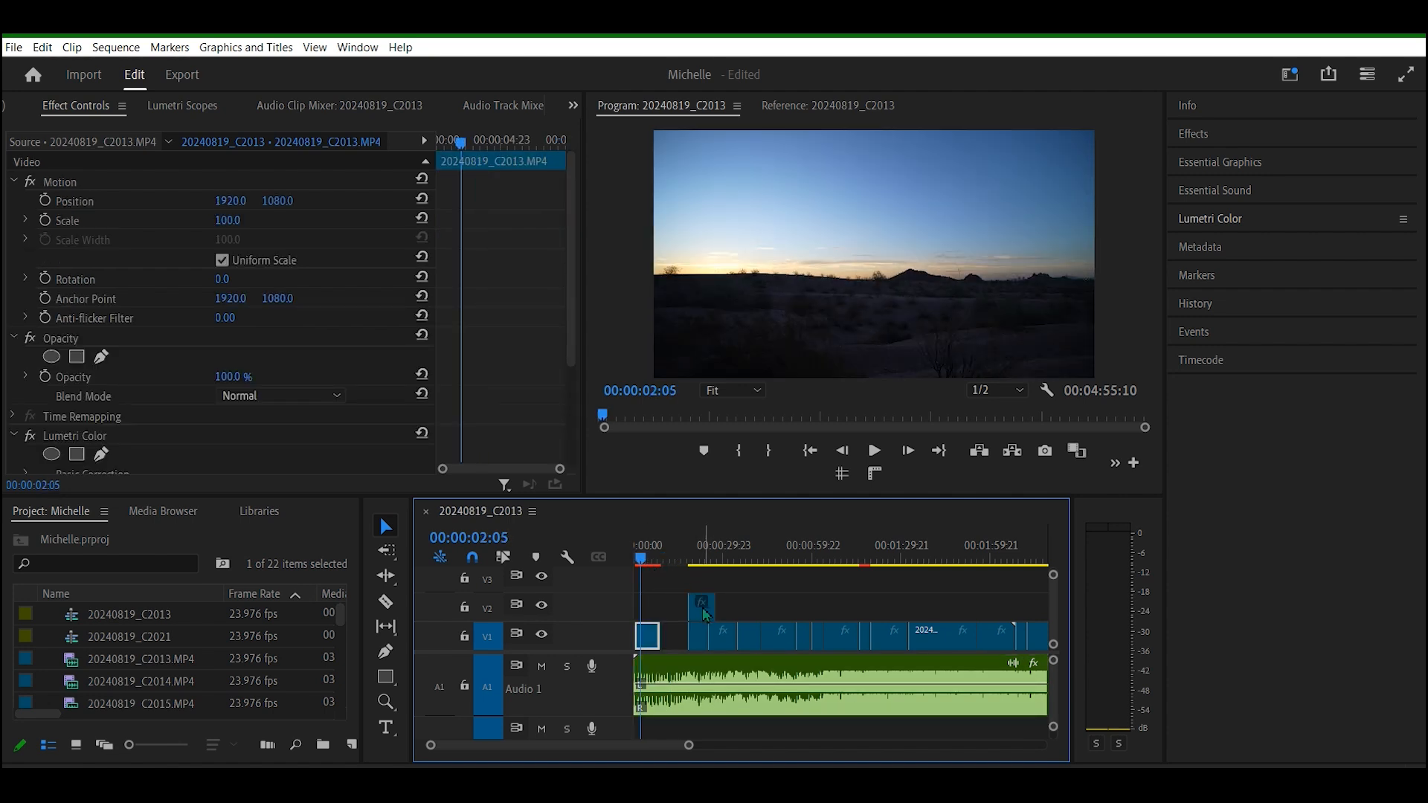
pyautogui.moveTo(705, 616); pyautogui.dragTo(677, 636)
pyautogui.click(629, 563)
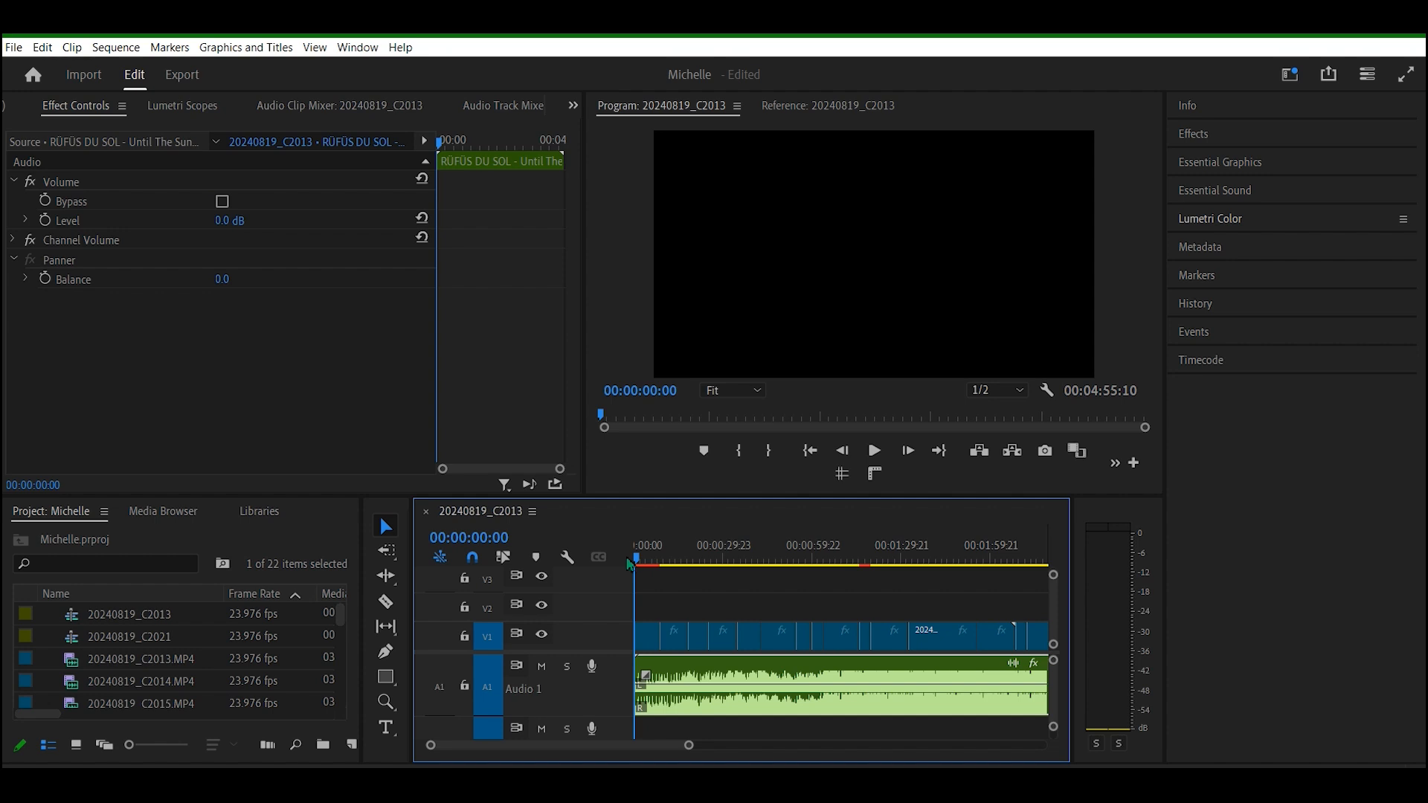
pyautogui.press('space')
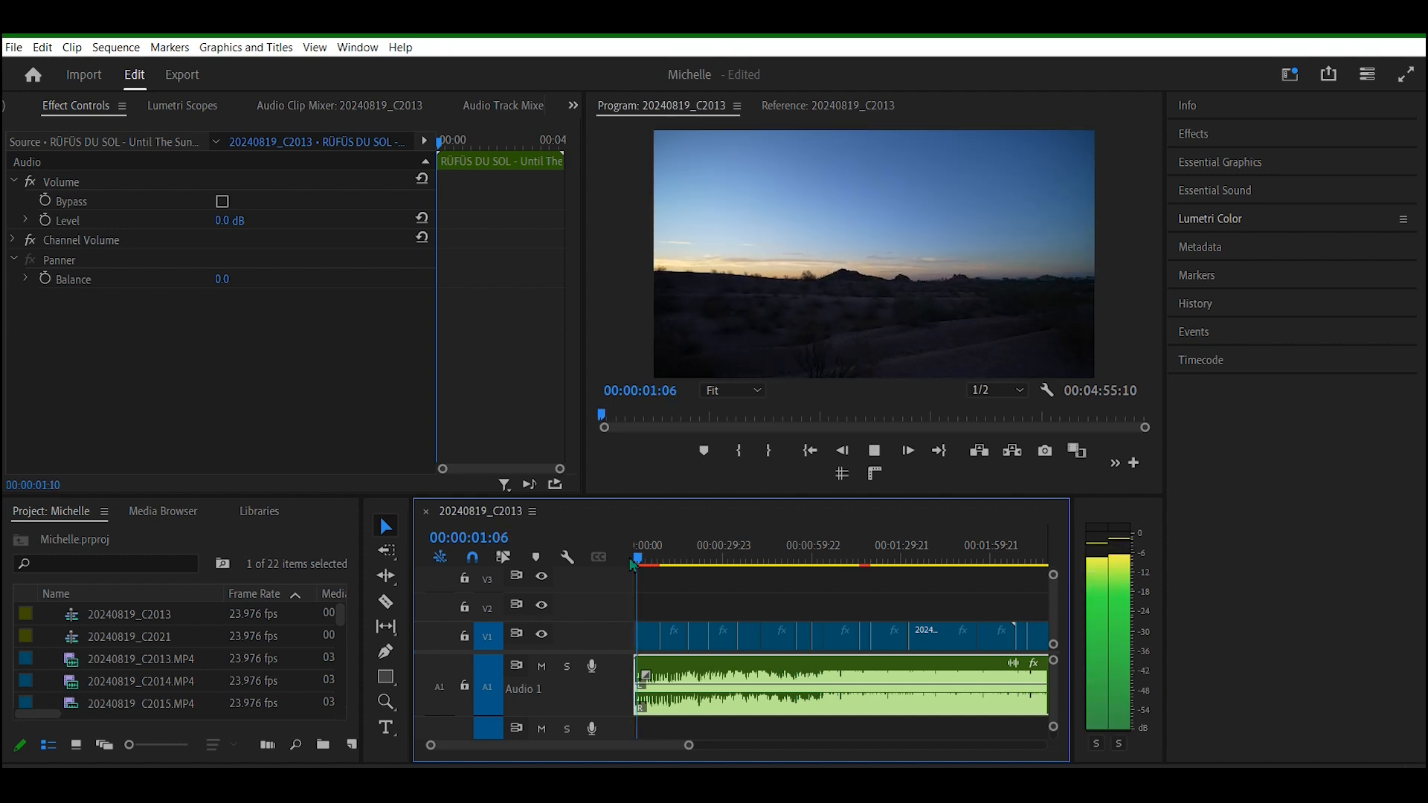
pyautogui.hotkey('ctrl', '`')
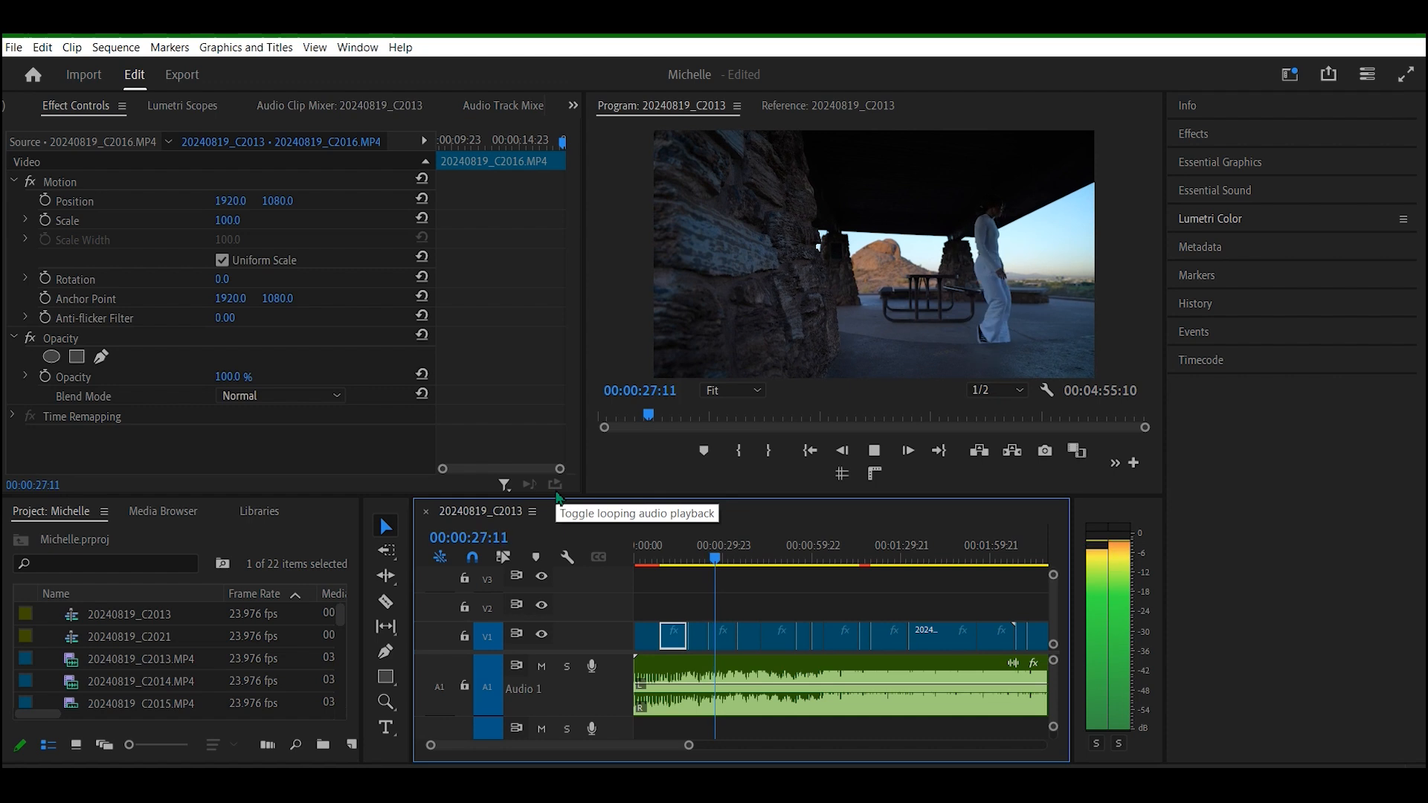
pyautogui.press('space')
# Step: Fade in the opening C2013 clip from 0% opacity at 00:00:00:00 to full opacity at 00:00:03:07 and review it full screen
pyautogui.moveTo(714, 560); pyautogui.dragTo(609, 563)
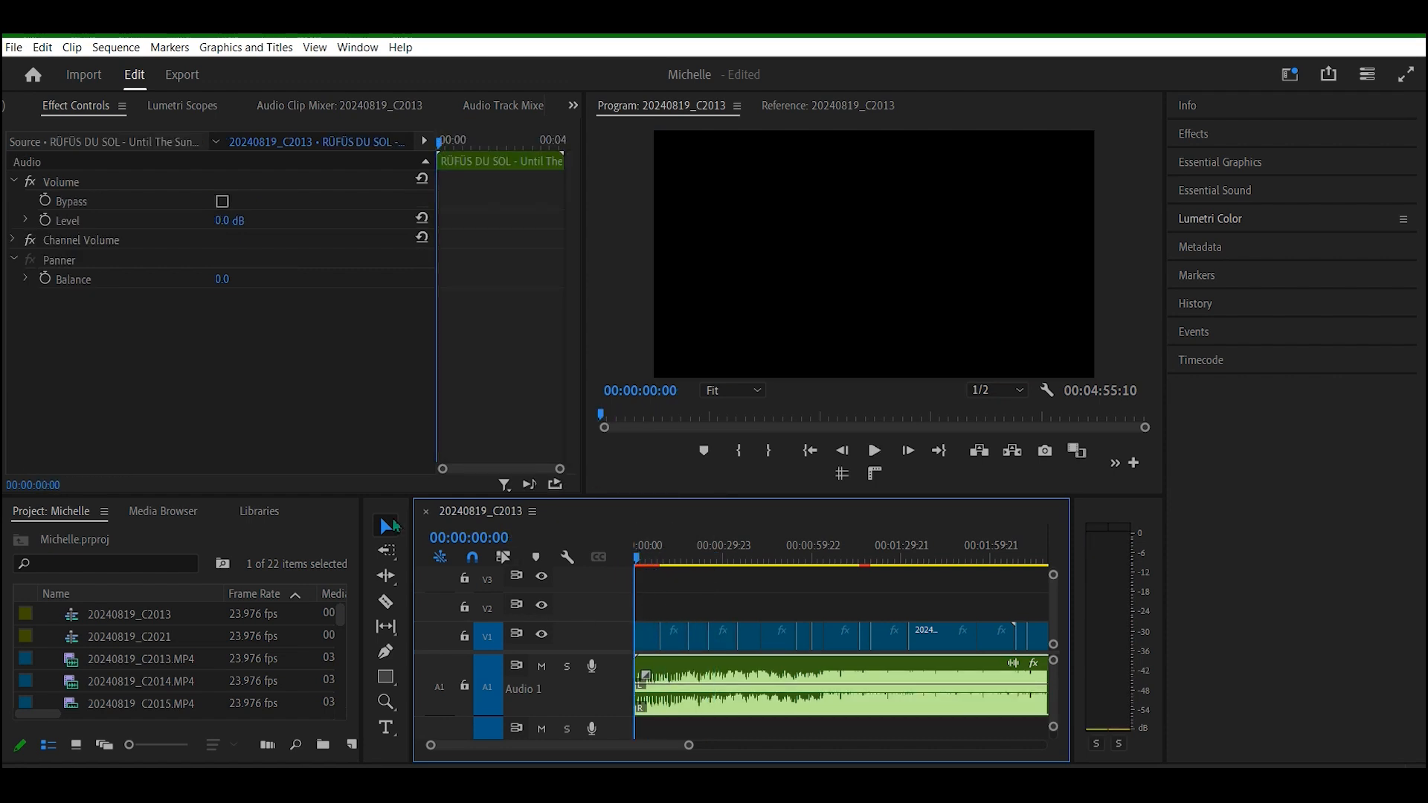
pyautogui.click(646, 636)
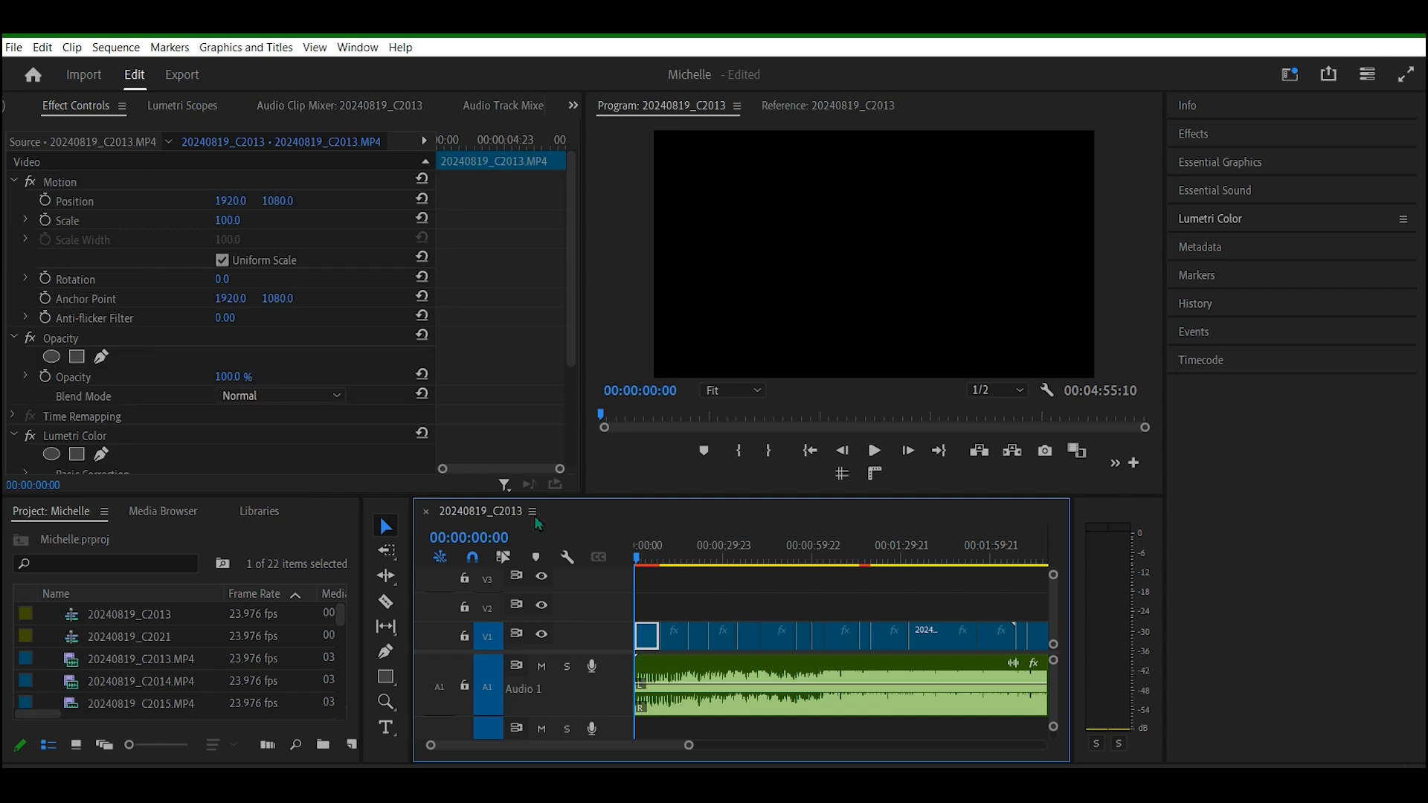
pyautogui.click(46, 376)
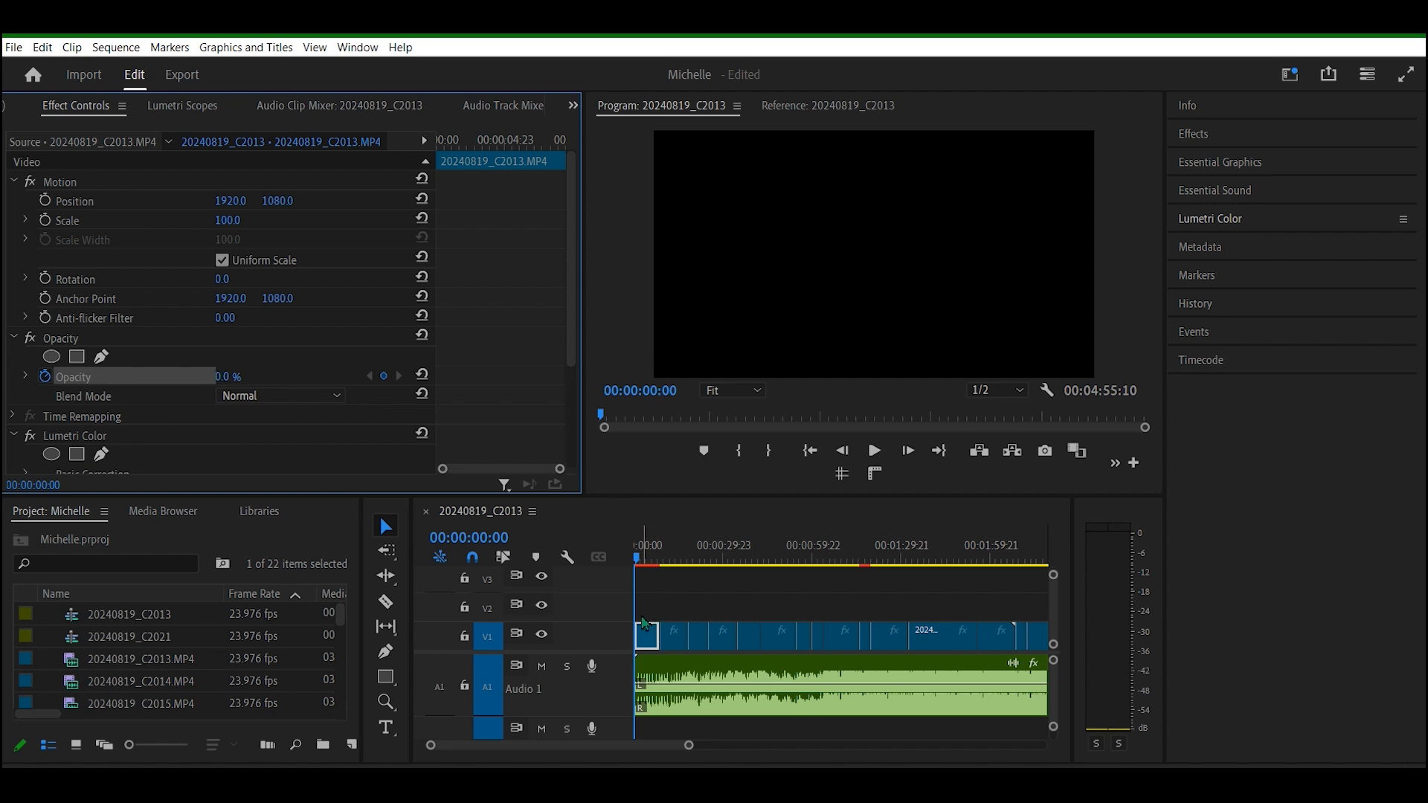
pyautogui.press('space')
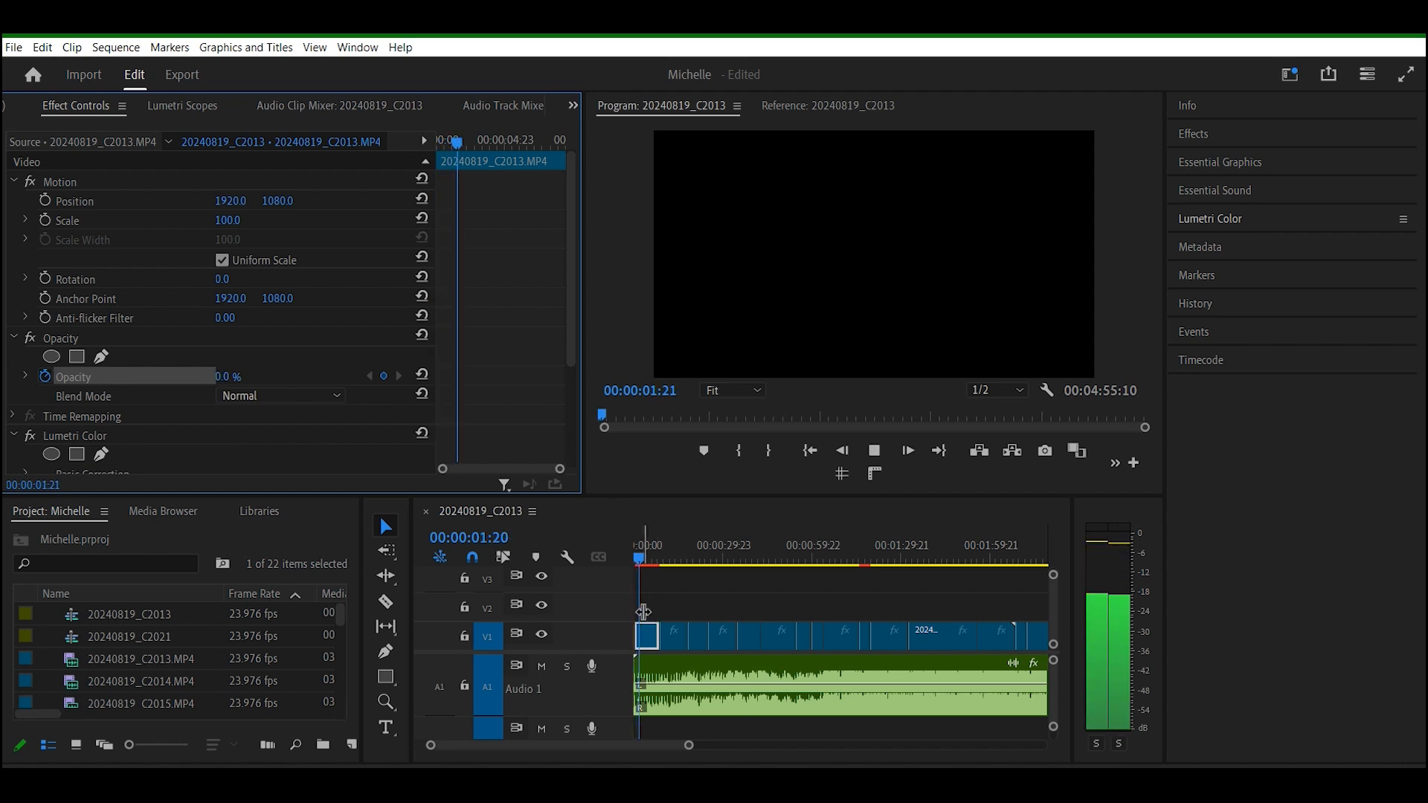
pyautogui.press('space')
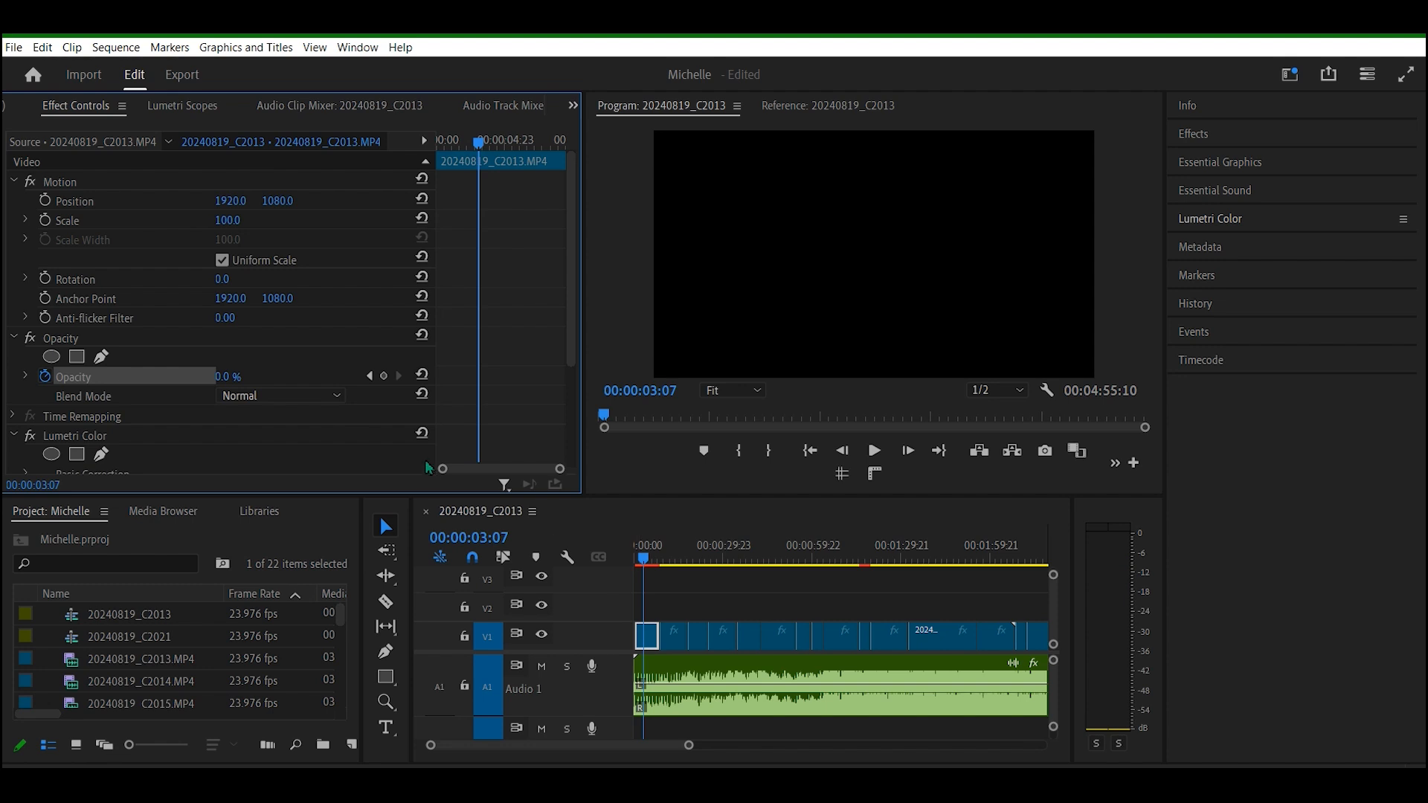
pyautogui.moveTo(226, 377); pyautogui.dragTo(606, 556)
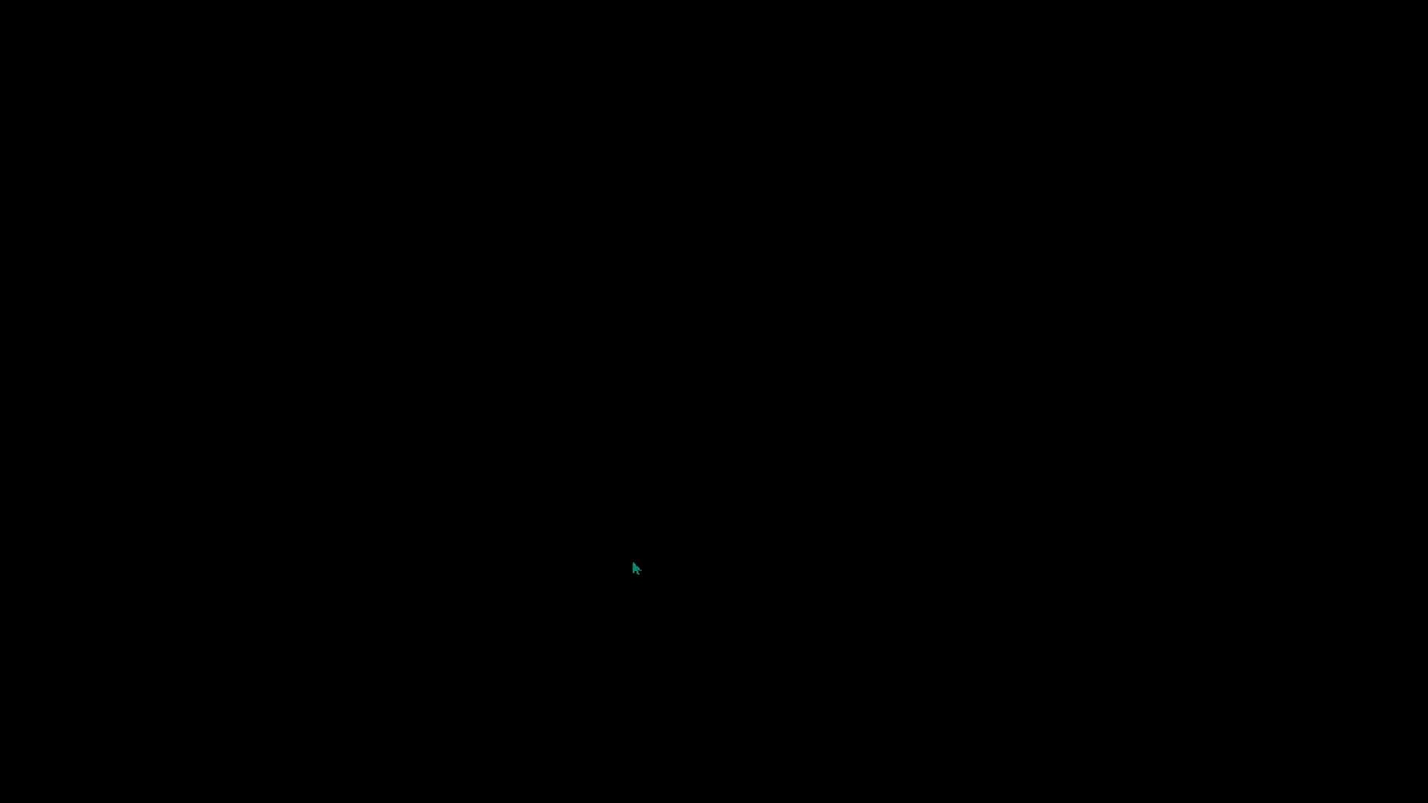
pyautogui.press('space')
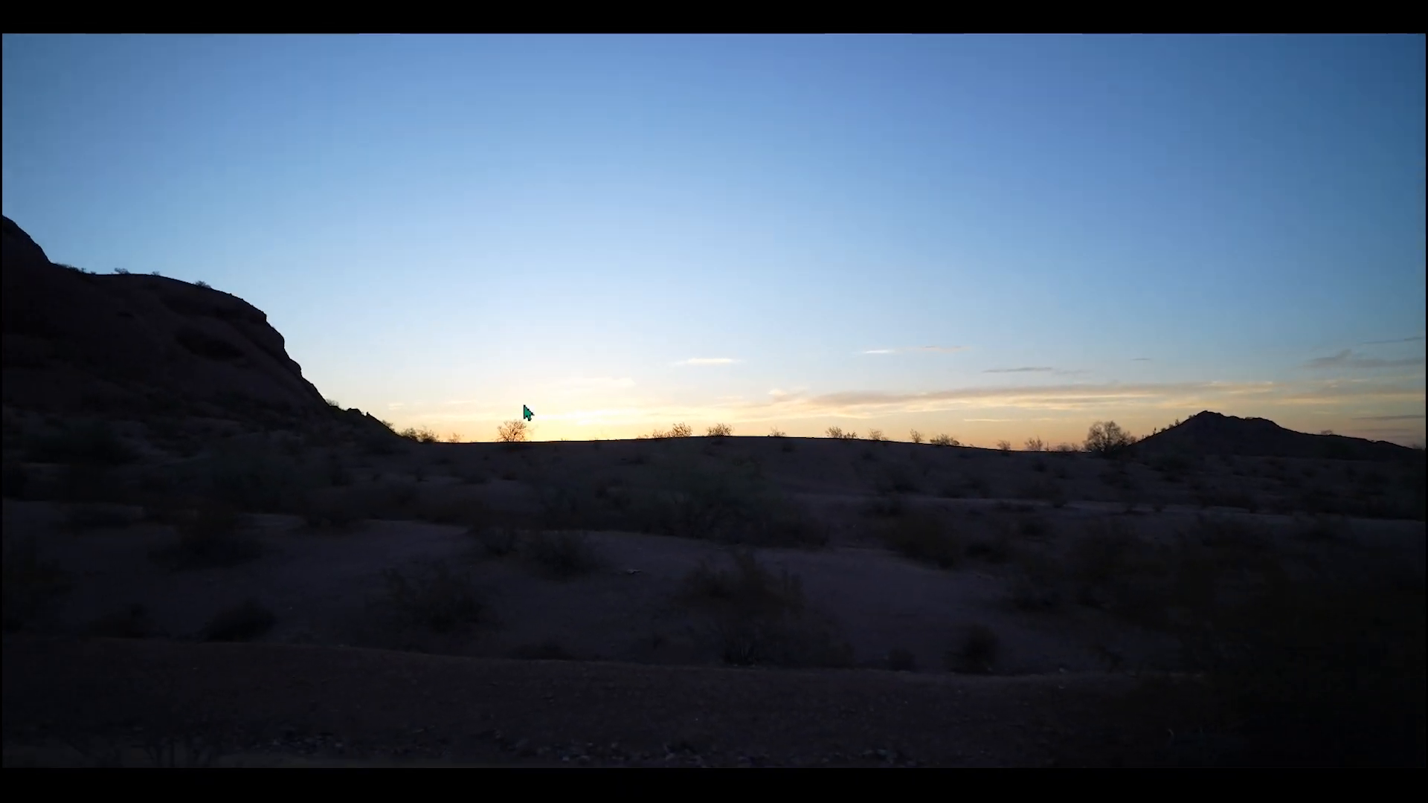
# Step: Leave full screen, play to the end of the opening C2013 clip and apply the default transition at its cut with C2016
pyautogui.press('Escape')
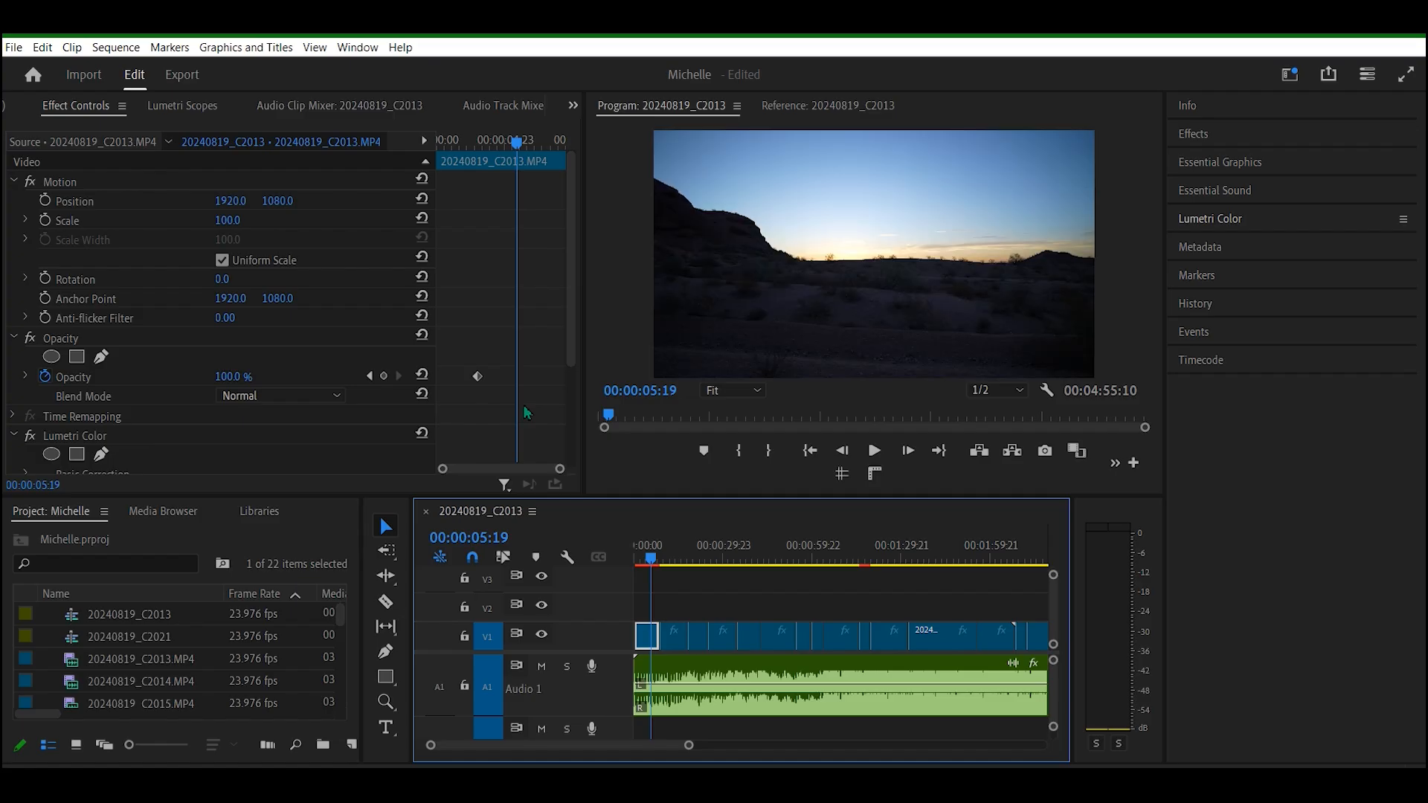
pyautogui.press('space')
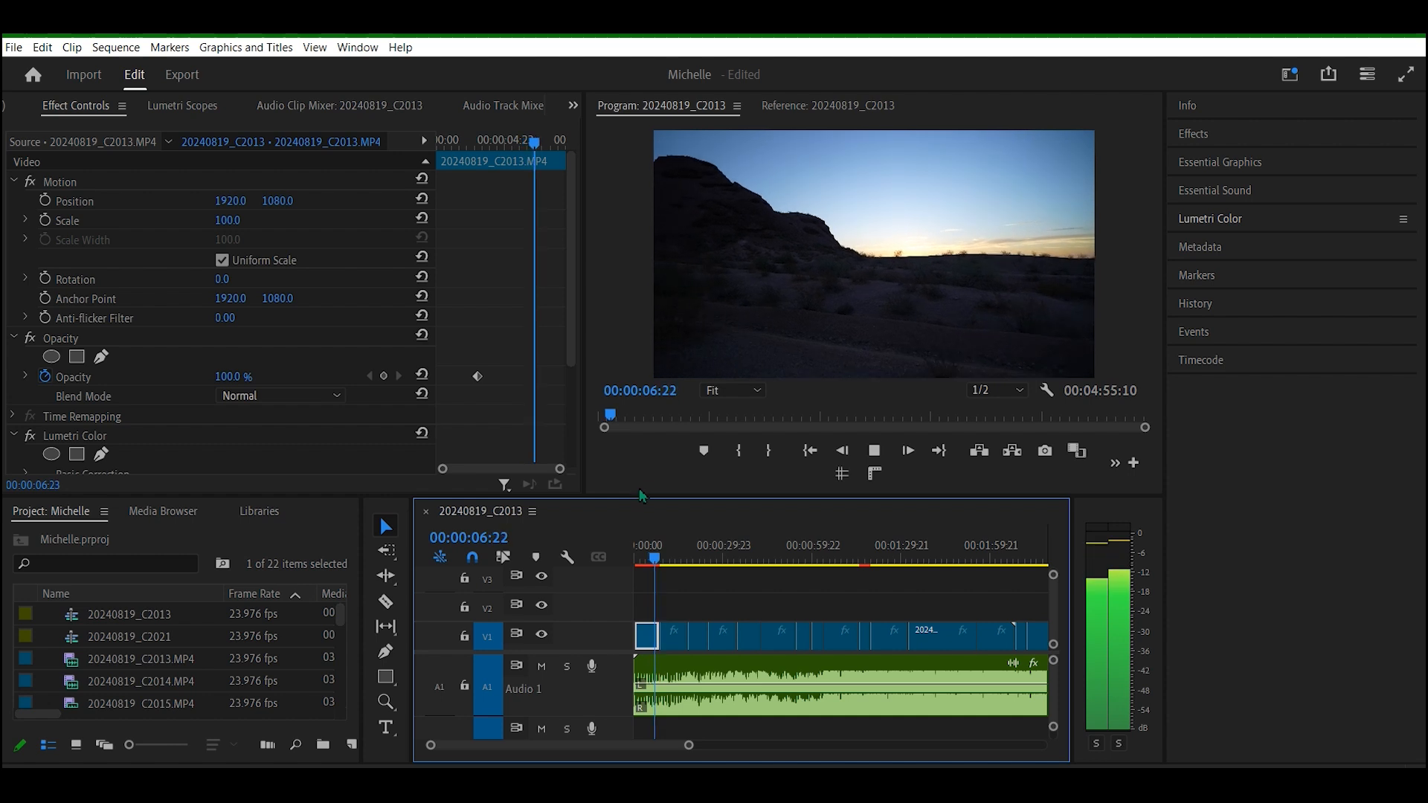
pyautogui.press('space')
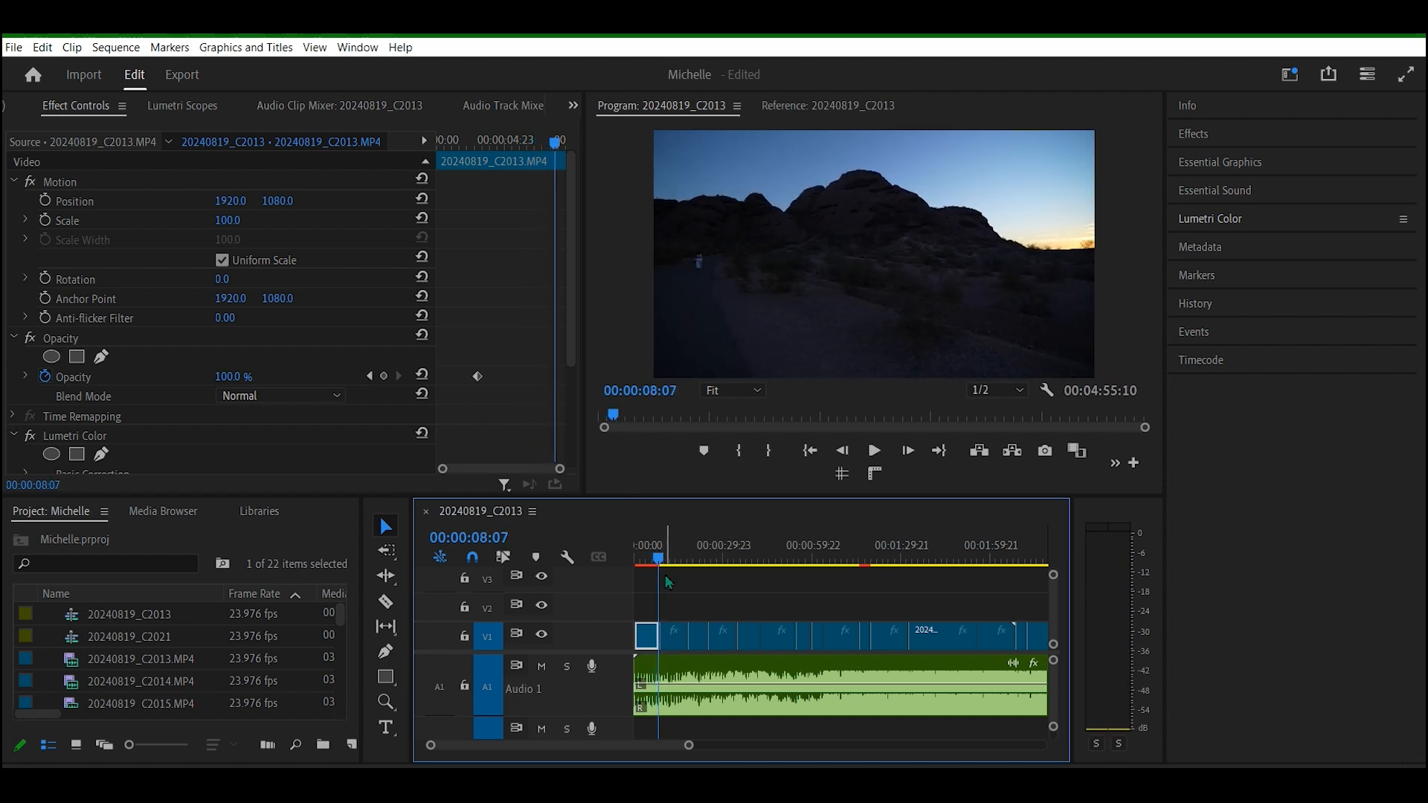
pyautogui.rightClick(657, 635)
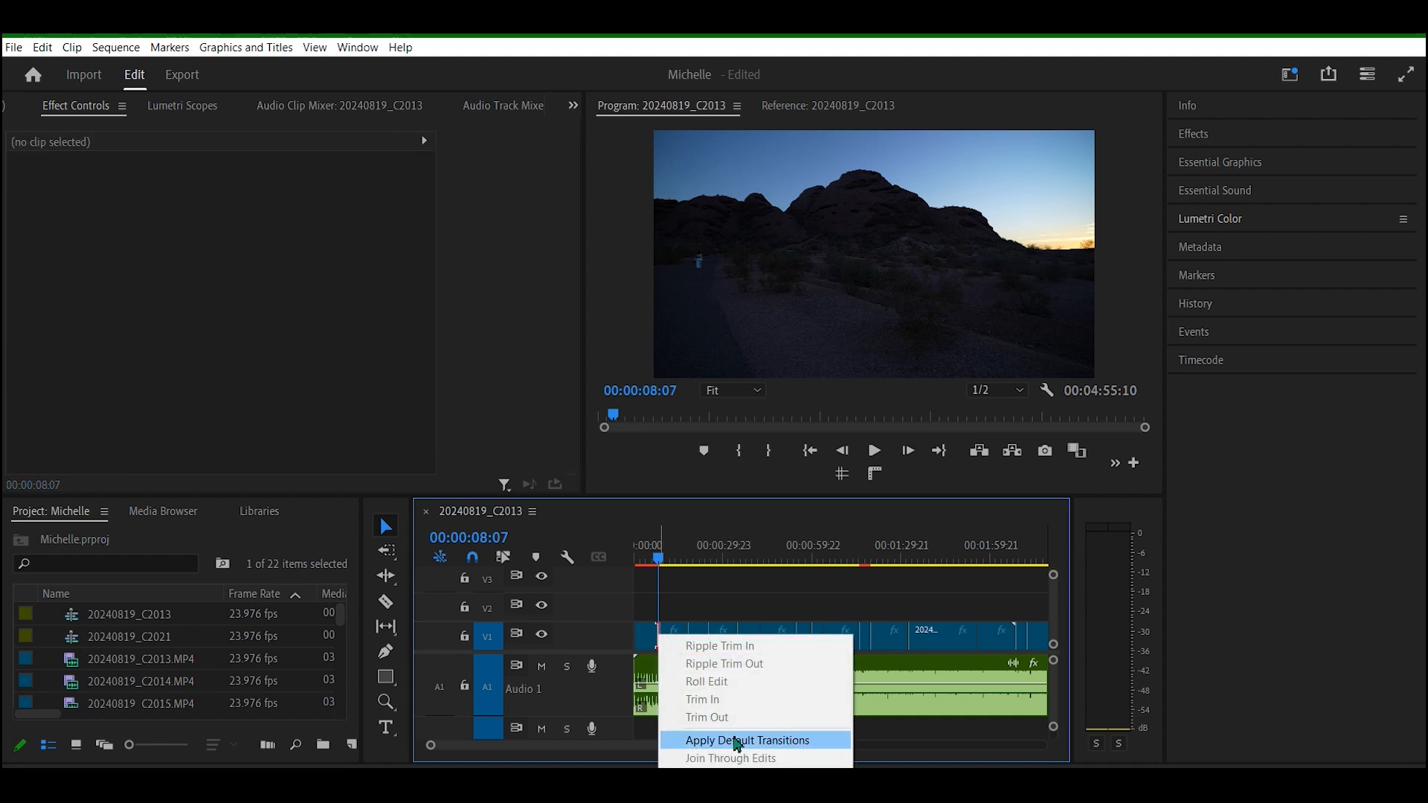
pyautogui.click(738, 741)
# Step: Play back the transition between C2013 and C2016, and again full screen from 00:00:05:16
pyautogui.click(661, 558)
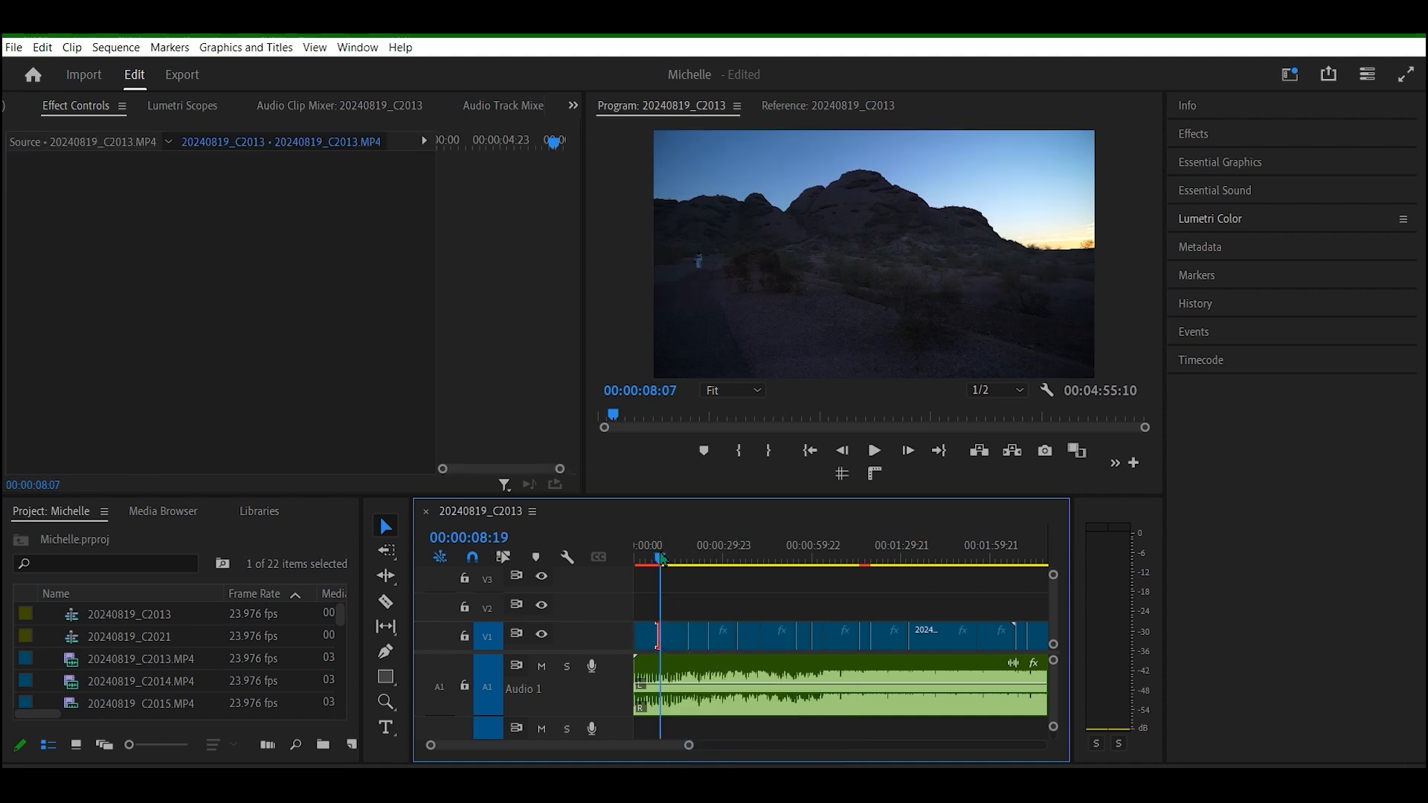
pyautogui.click(654, 558)
pyautogui.press('space')
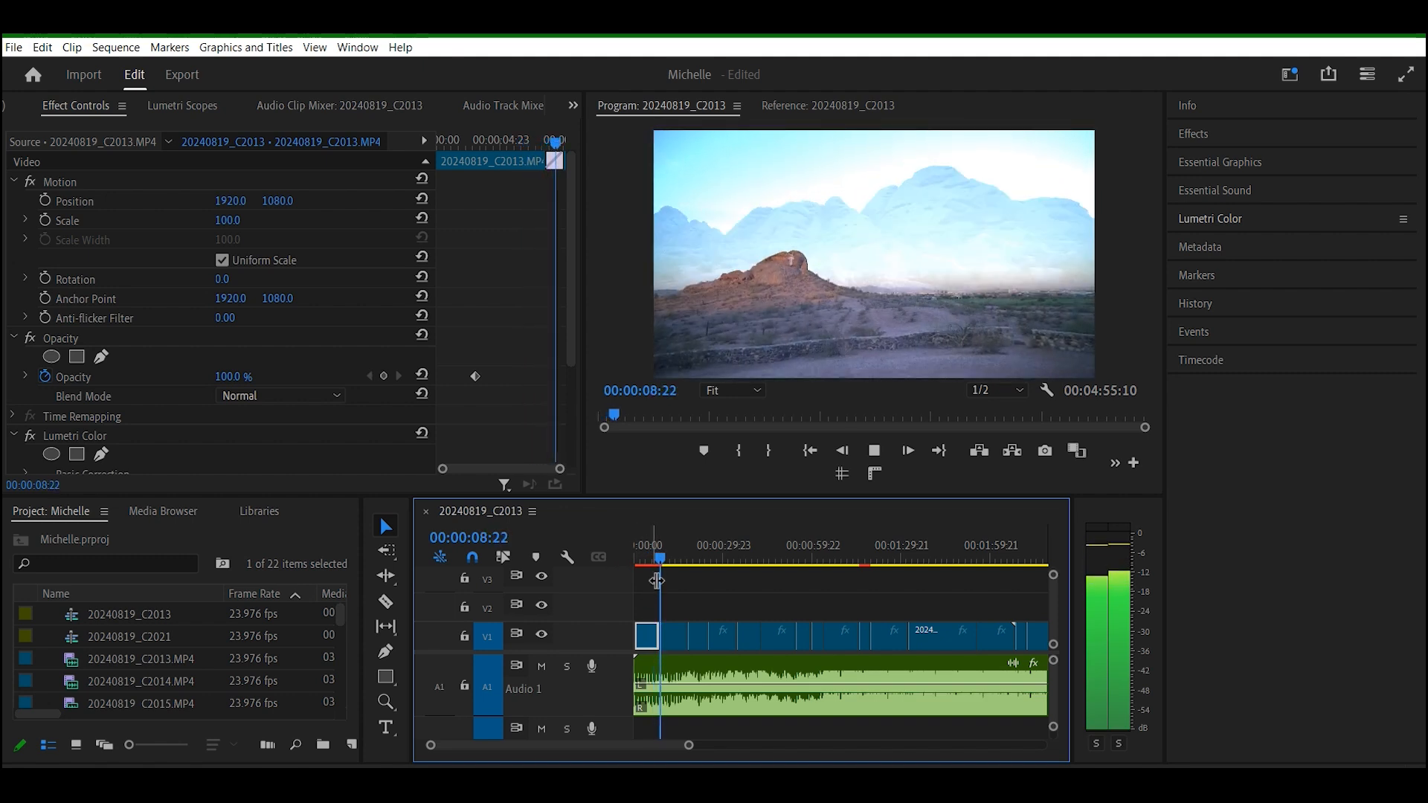
pyautogui.press('space')
pyautogui.click(651, 561)
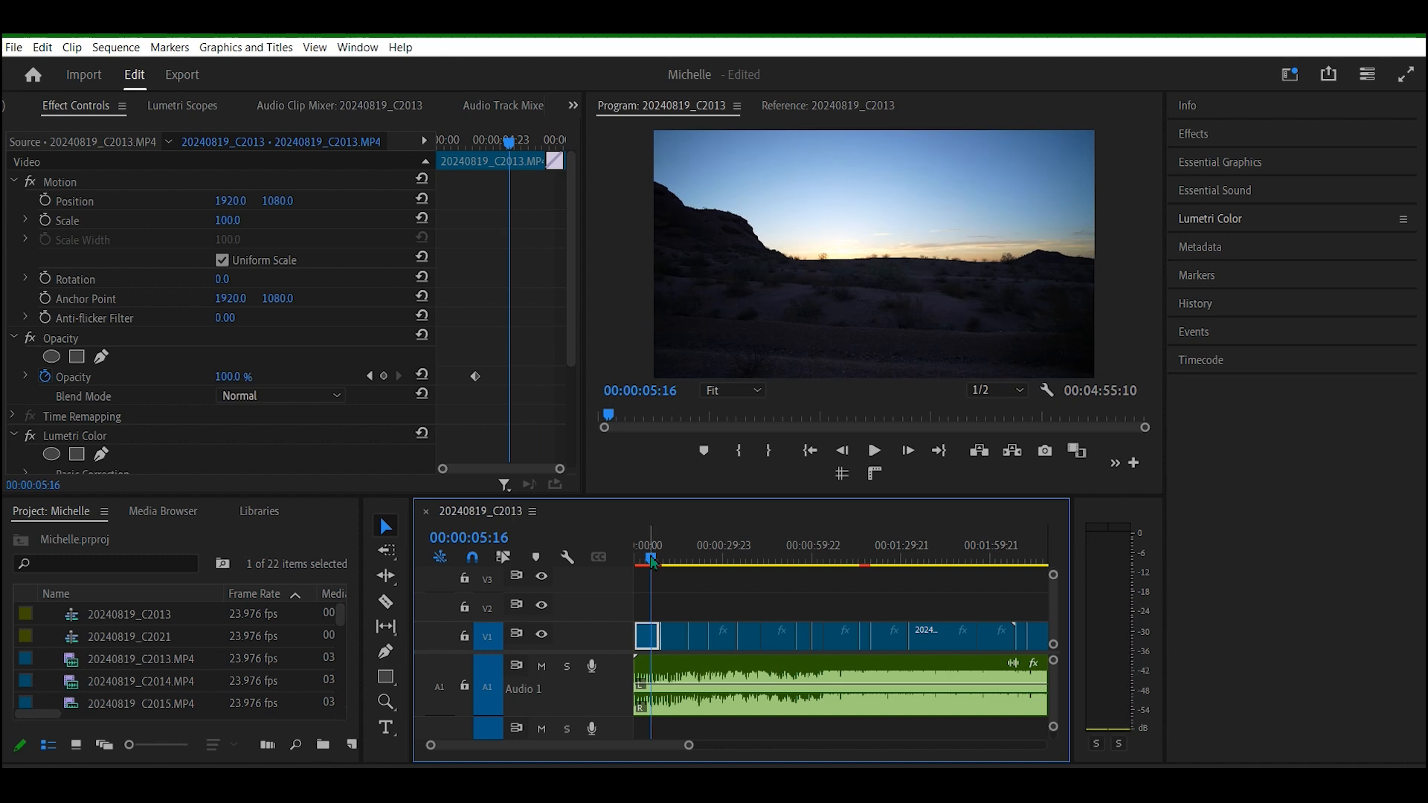
pyautogui.hotkey('ctrl', '`')
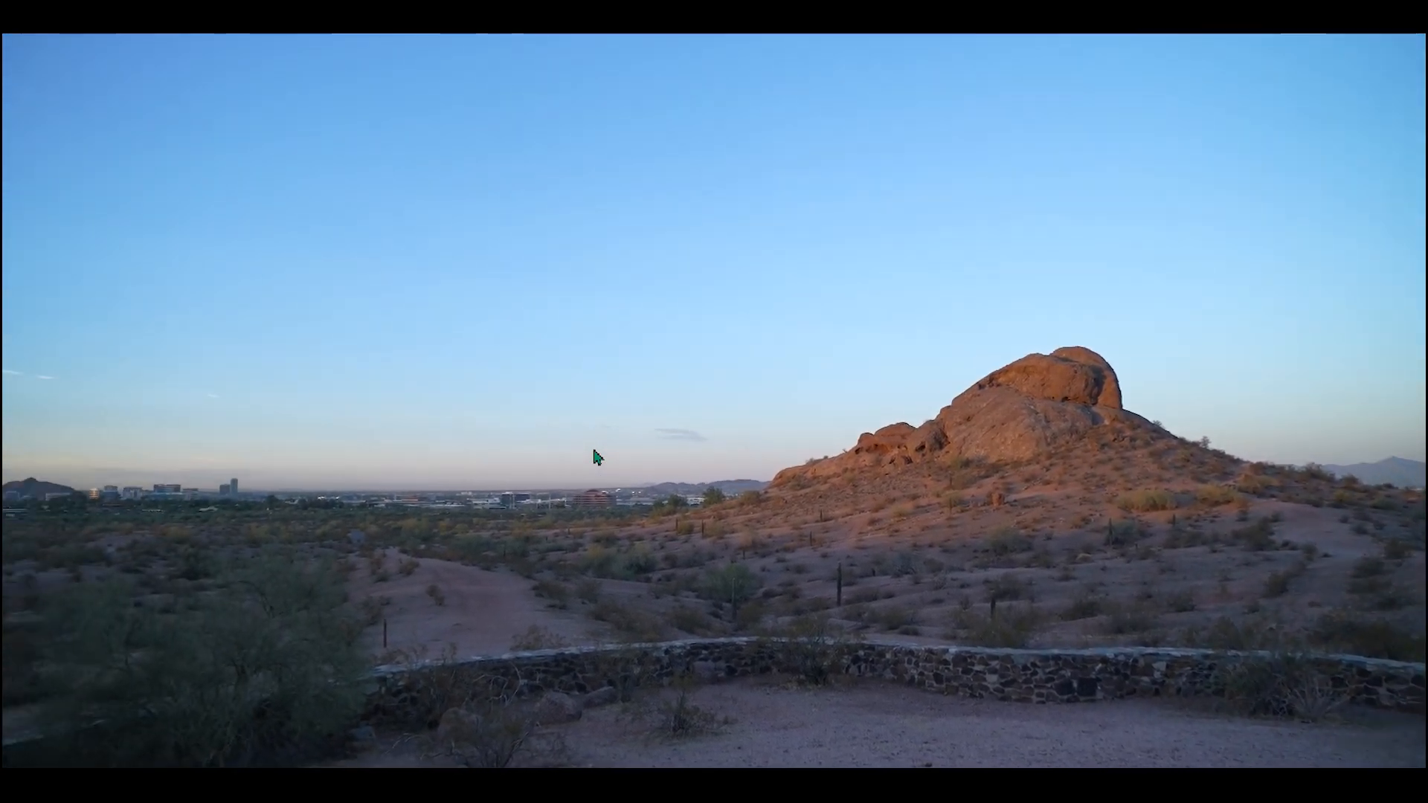
pyautogui.press('Escape')
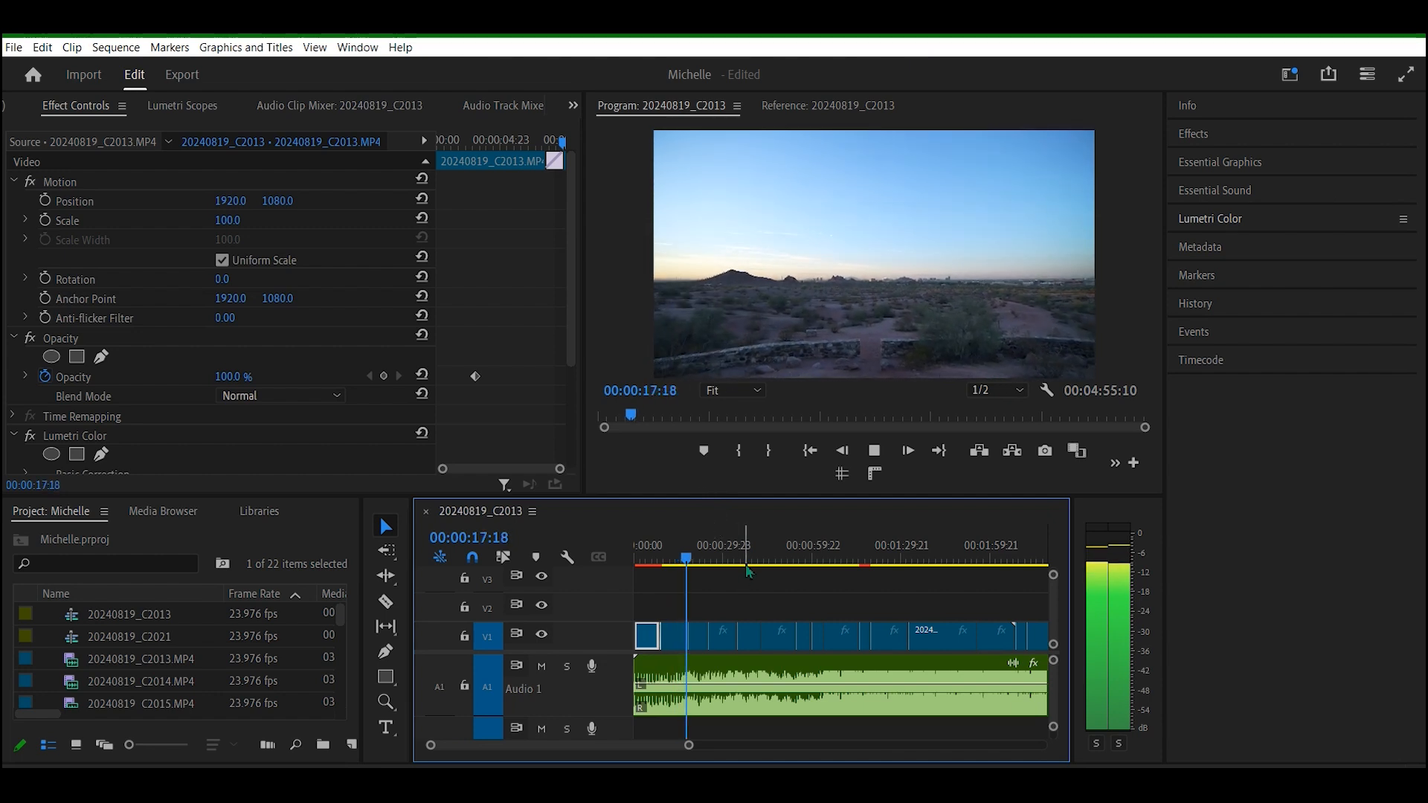
# Step: Move to 00:00:24:04 and browse the Audio Effects and Video Effects categories, including Adjust, Color Correction and Stylize
pyautogui.moveTo(692, 559); pyautogui.dragTo(706, 561)
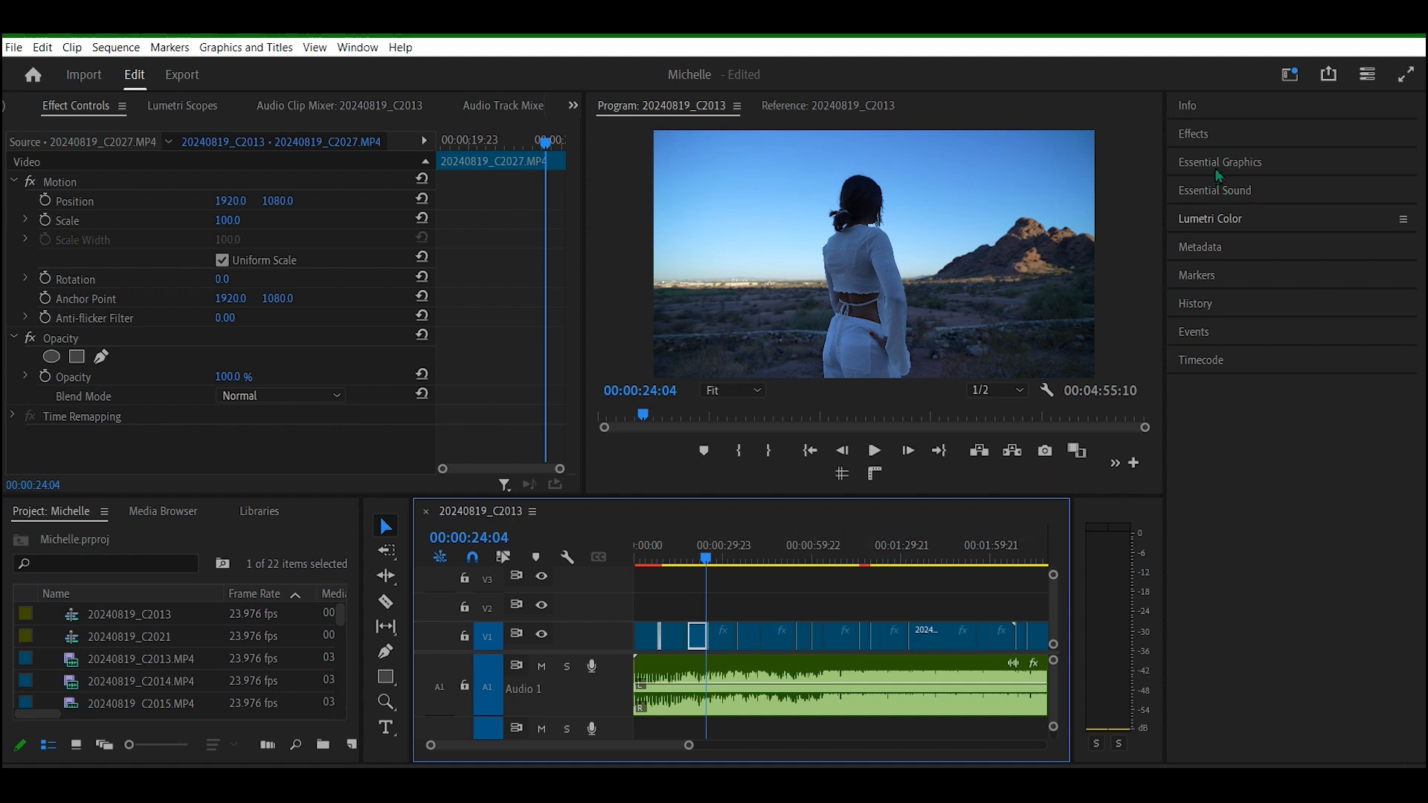
pyautogui.click(1235, 140)
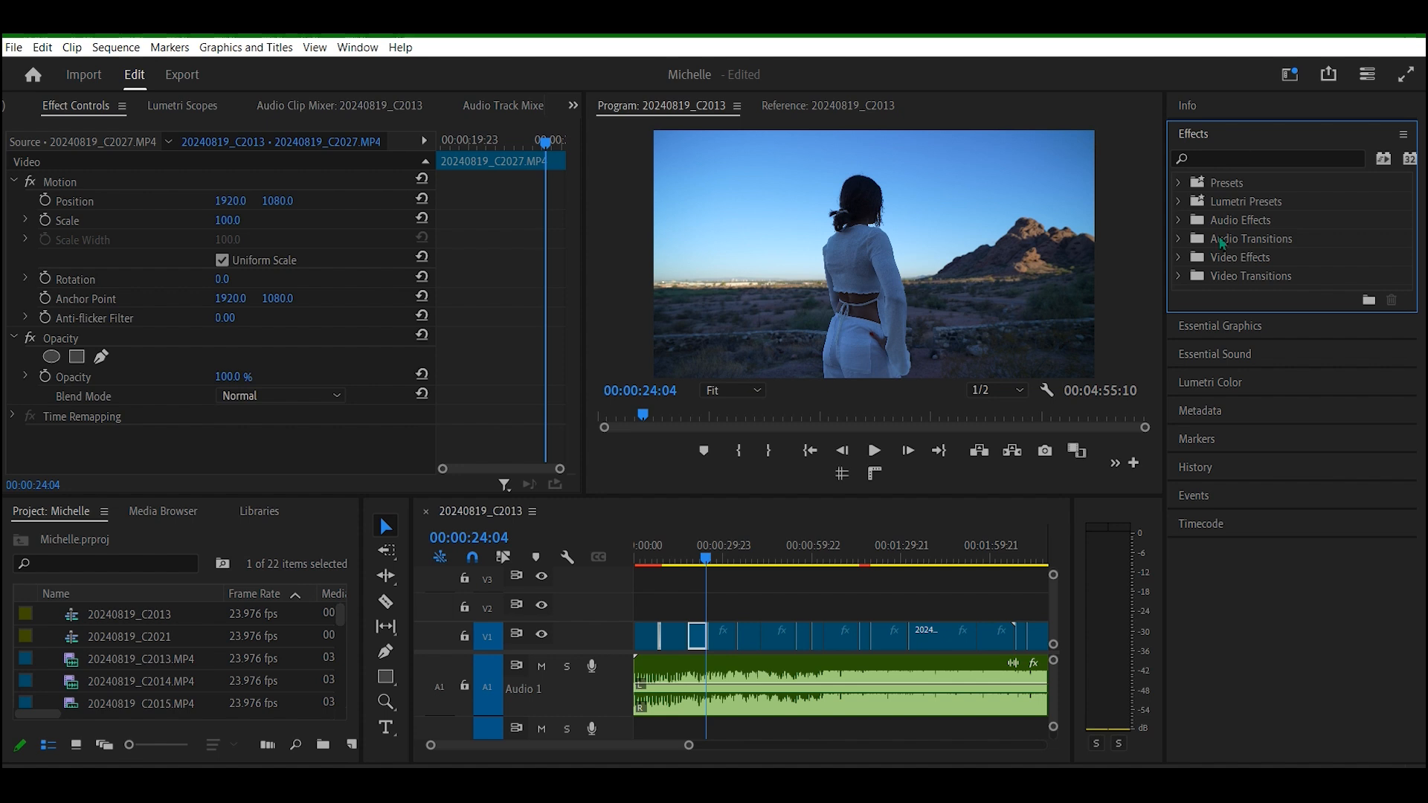
pyautogui.click(1180, 222)
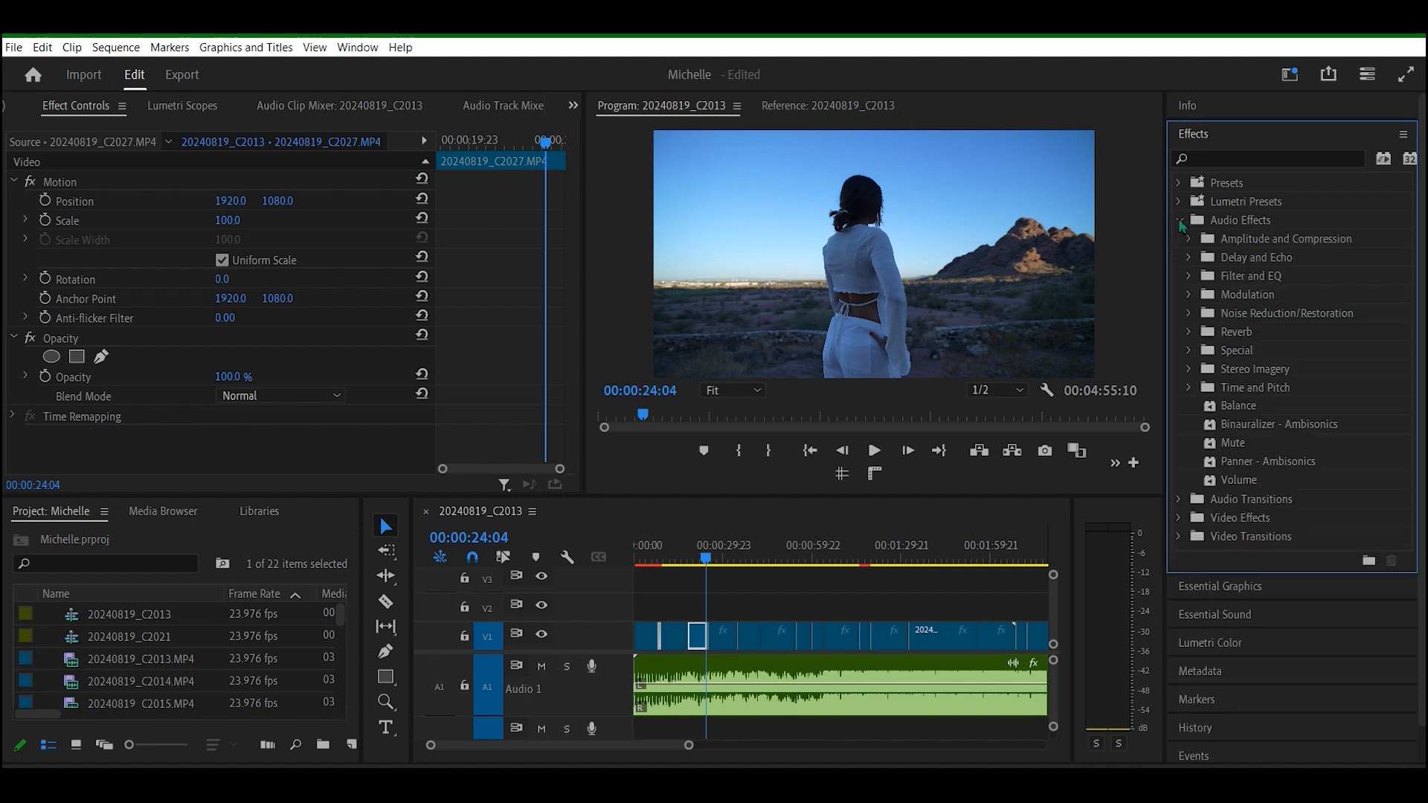
pyautogui.click(1179, 221)
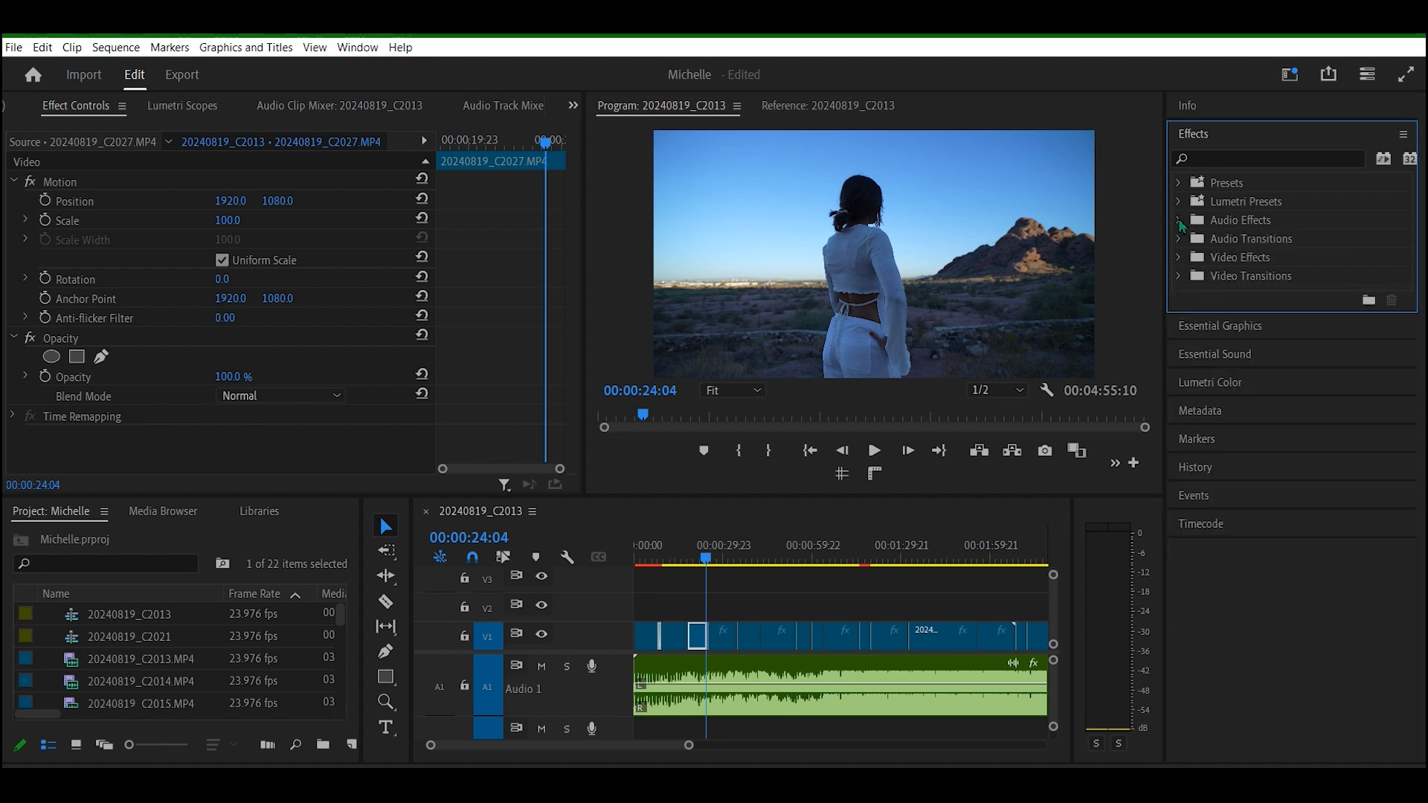
pyautogui.click(1179, 259)
pyautogui.click(1188, 277)
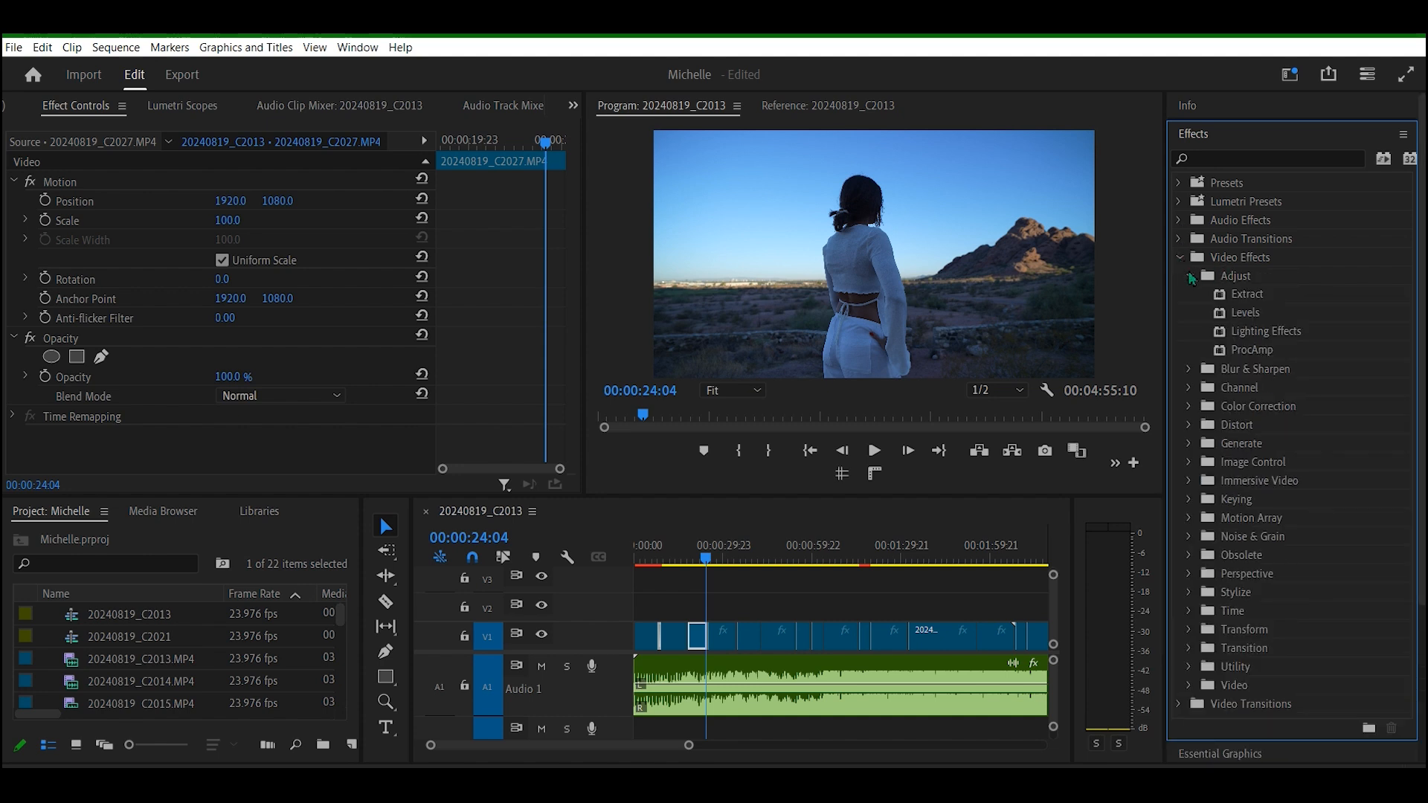
pyautogui.click(1189, 278)
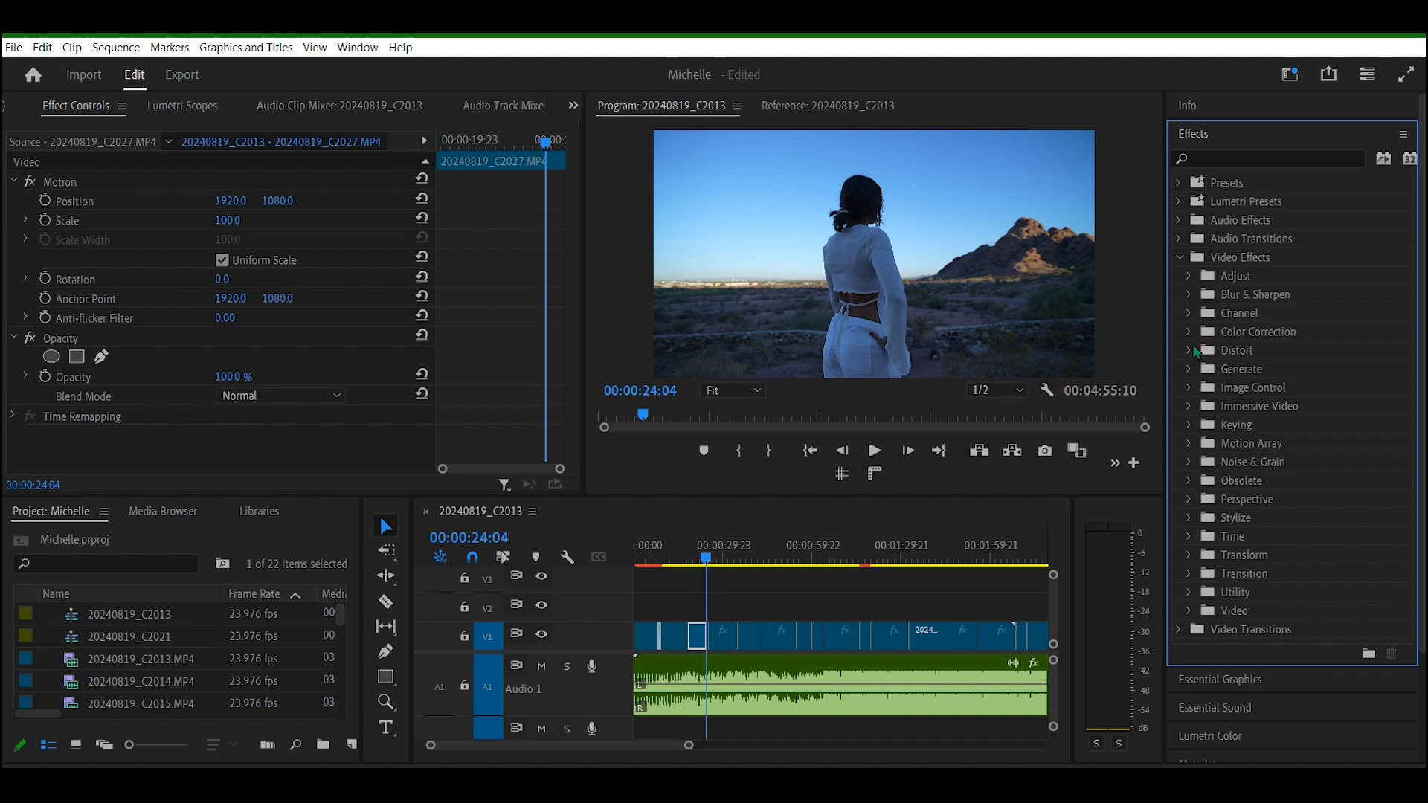
pyautogui.click(1188, 332)
pyautogui.click(1189, 332)
pyautogui.click(1188, 518)
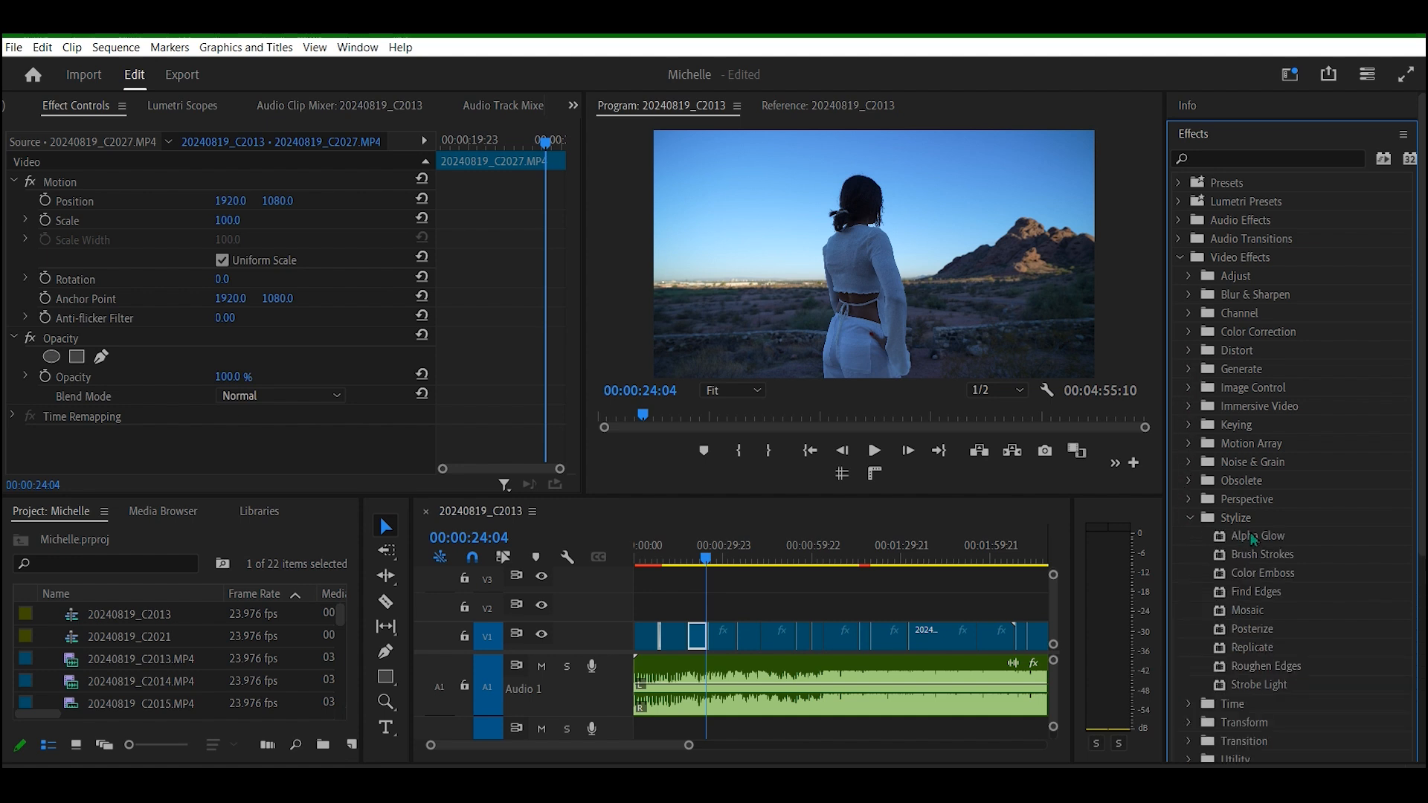
# Step: Try the Alpha Glow effect on the C2031 clip that follows C2019 in the sequence
pyautogui.rightClick(1254, 539)
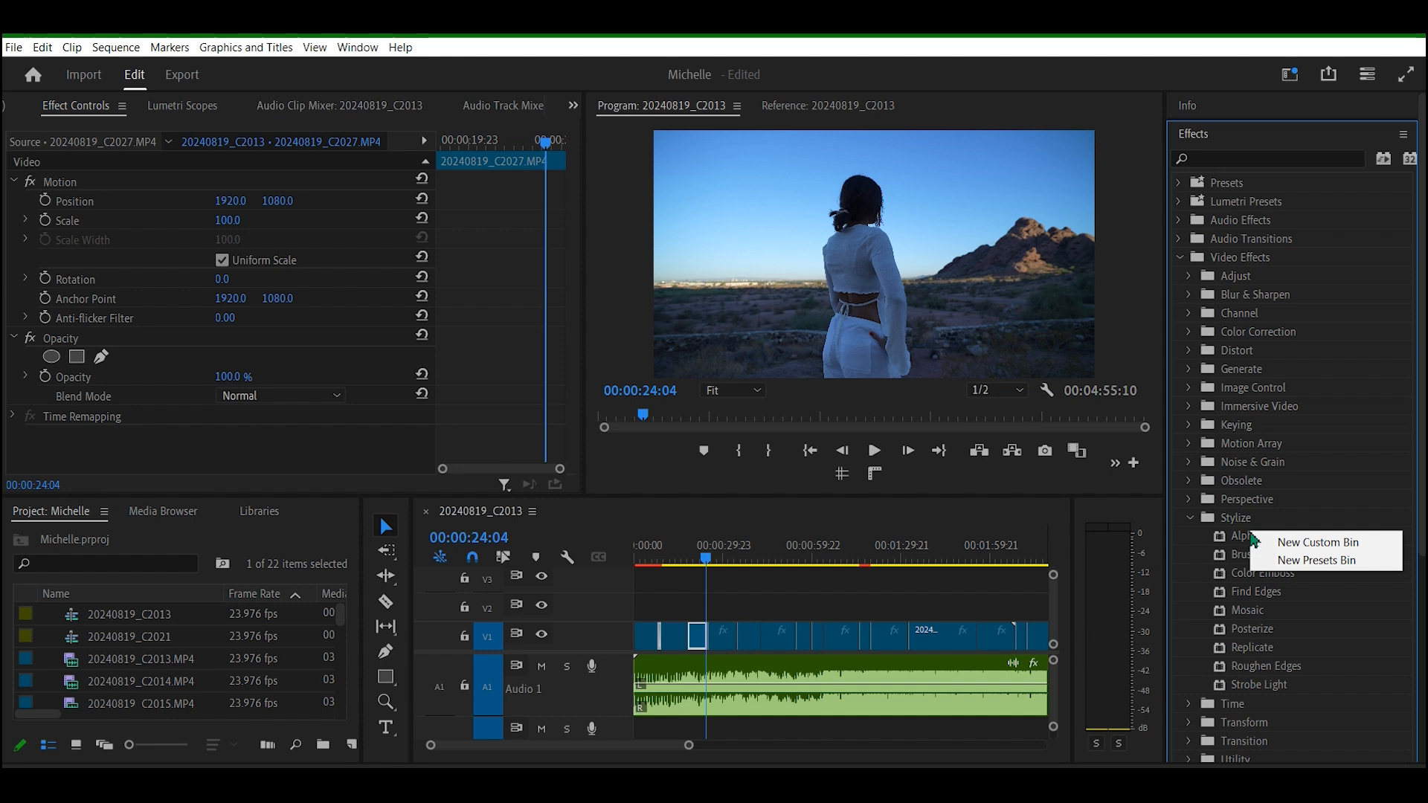
pyautogui.click(1182, 540)
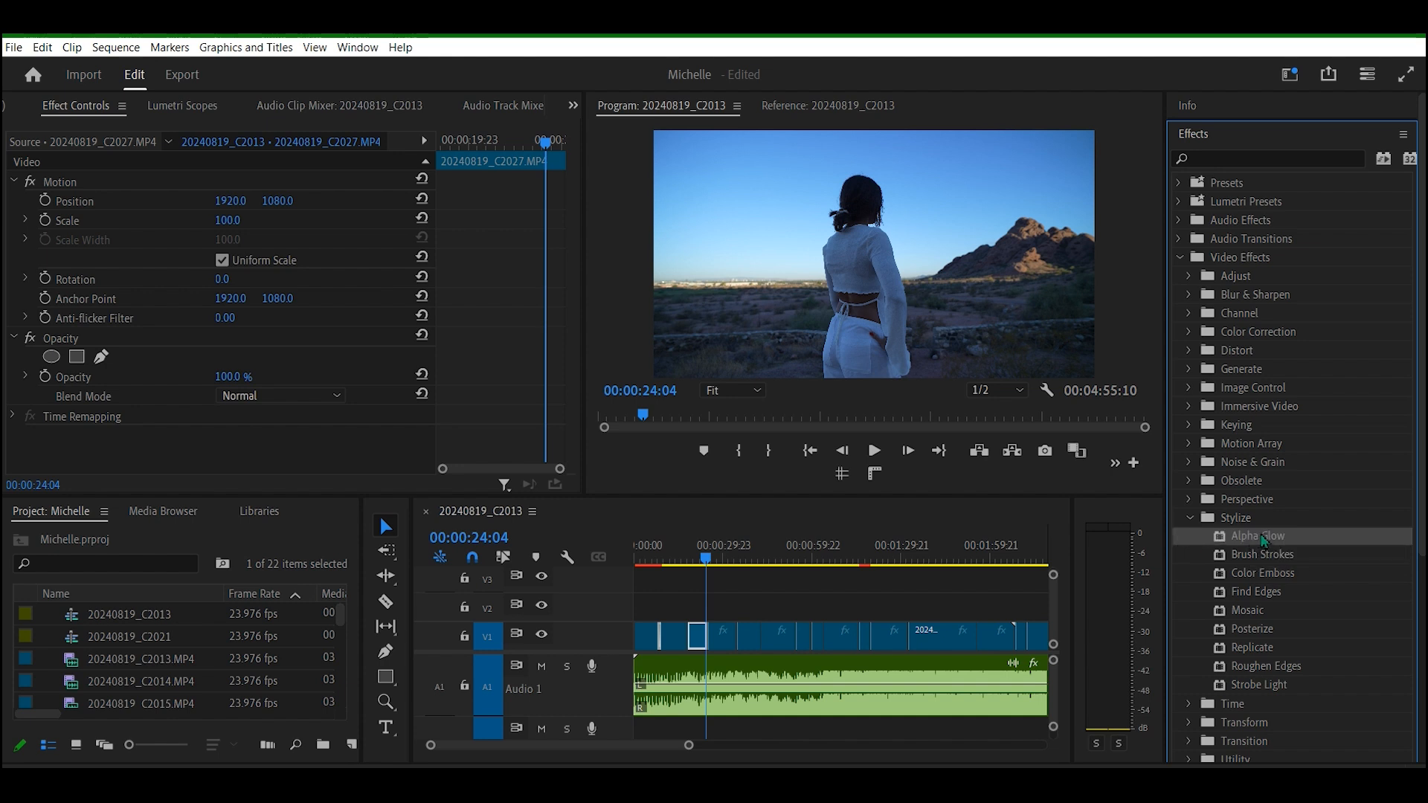
pyautogui.moveTo(1275, 542); pyautogui.dragTo(747, 638)
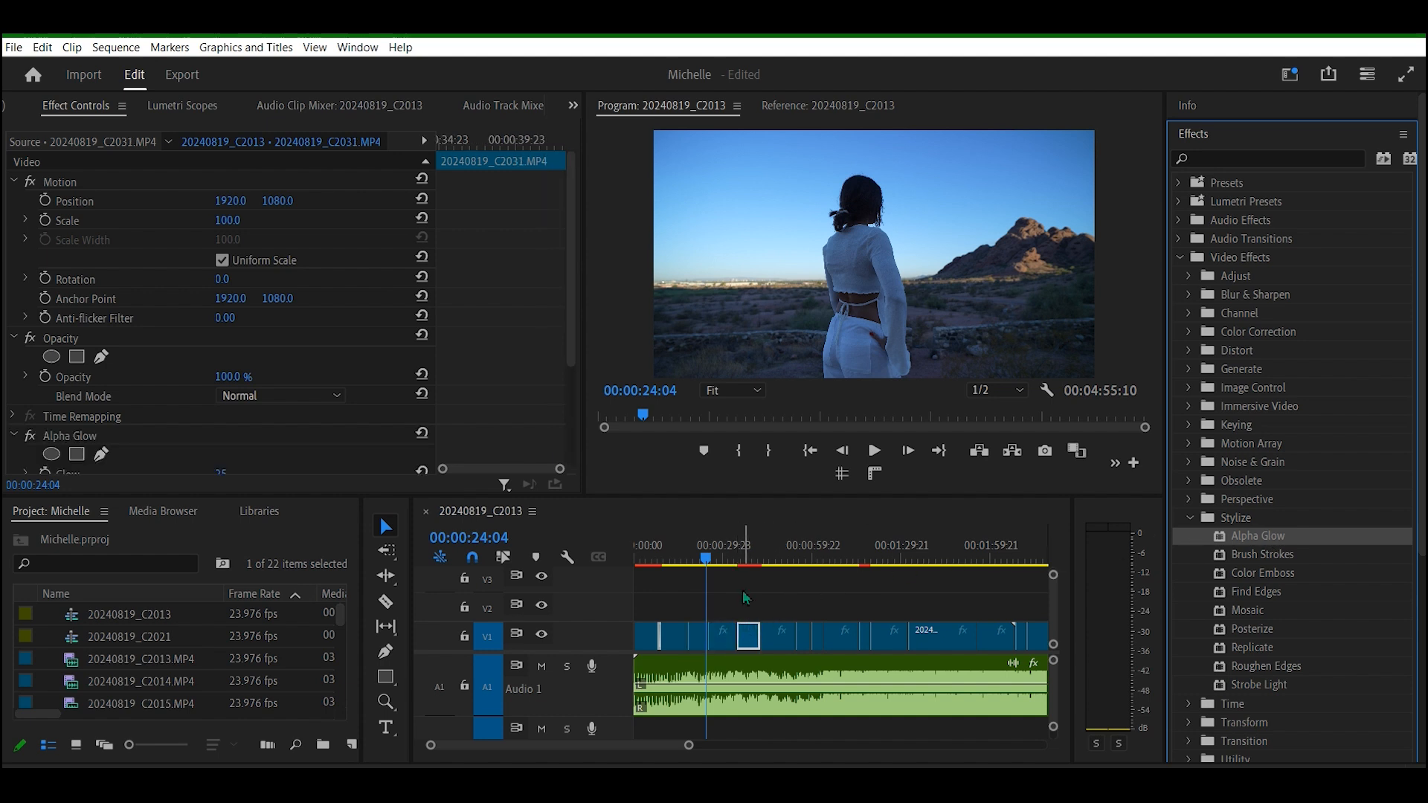
# Step: Play from 00:00:32:15 into the C2031 clip to judge the Alpha Glow, and undo the effect
pyautogui.click(736, 559)
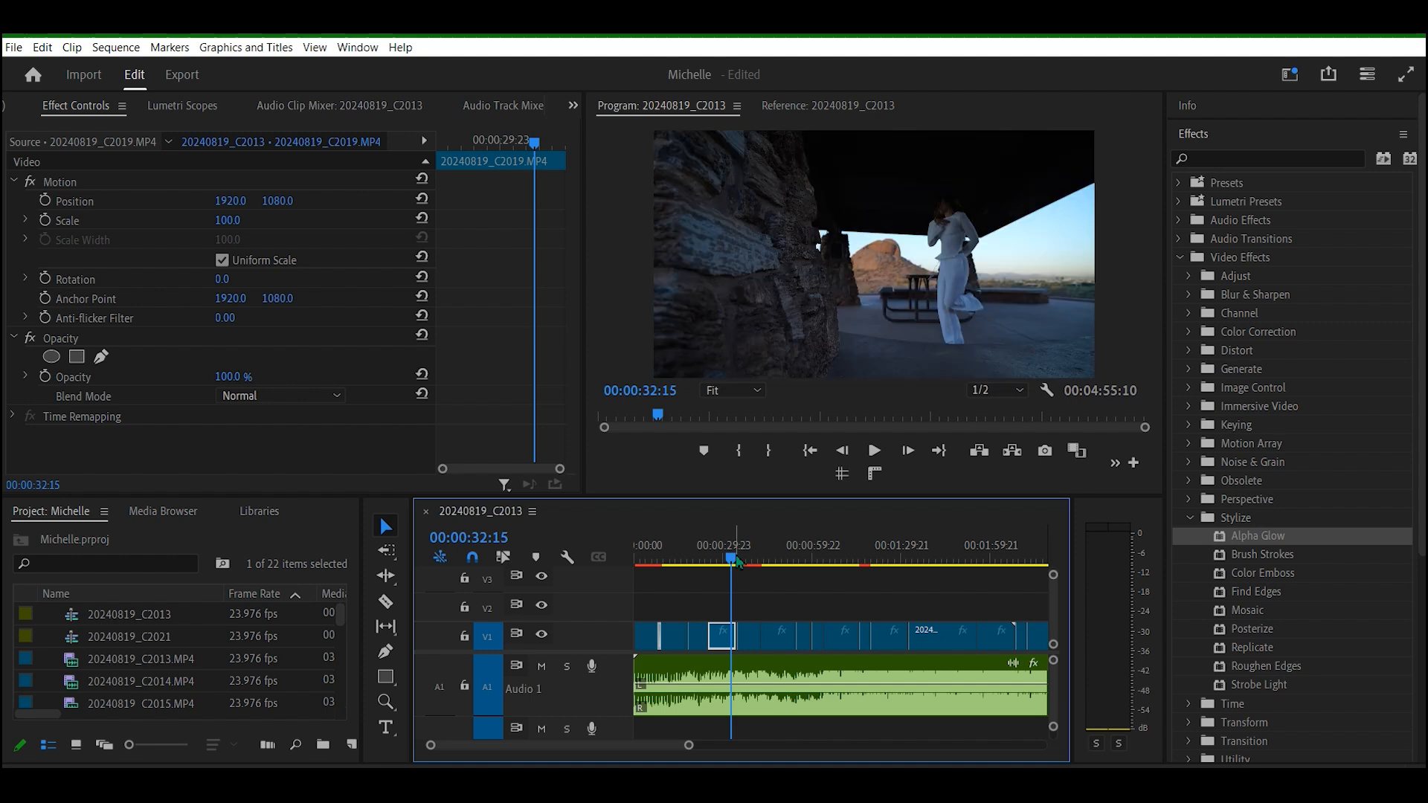
pyautogui.press('space')
pyautogui.press('space')
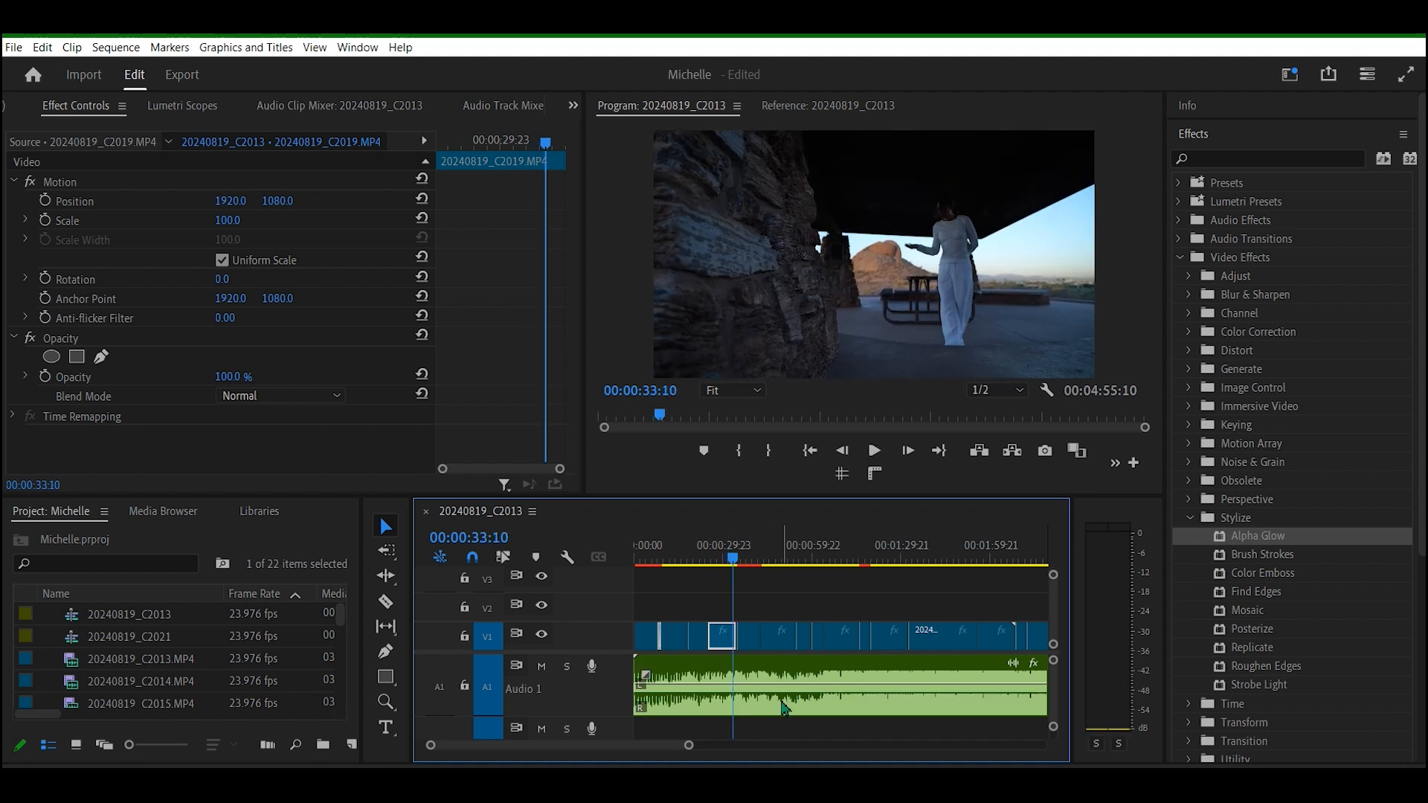
pyautogui.moveTo(688, 745); pyautogui.dragTo(665, 746)
pyautogui.press('space')
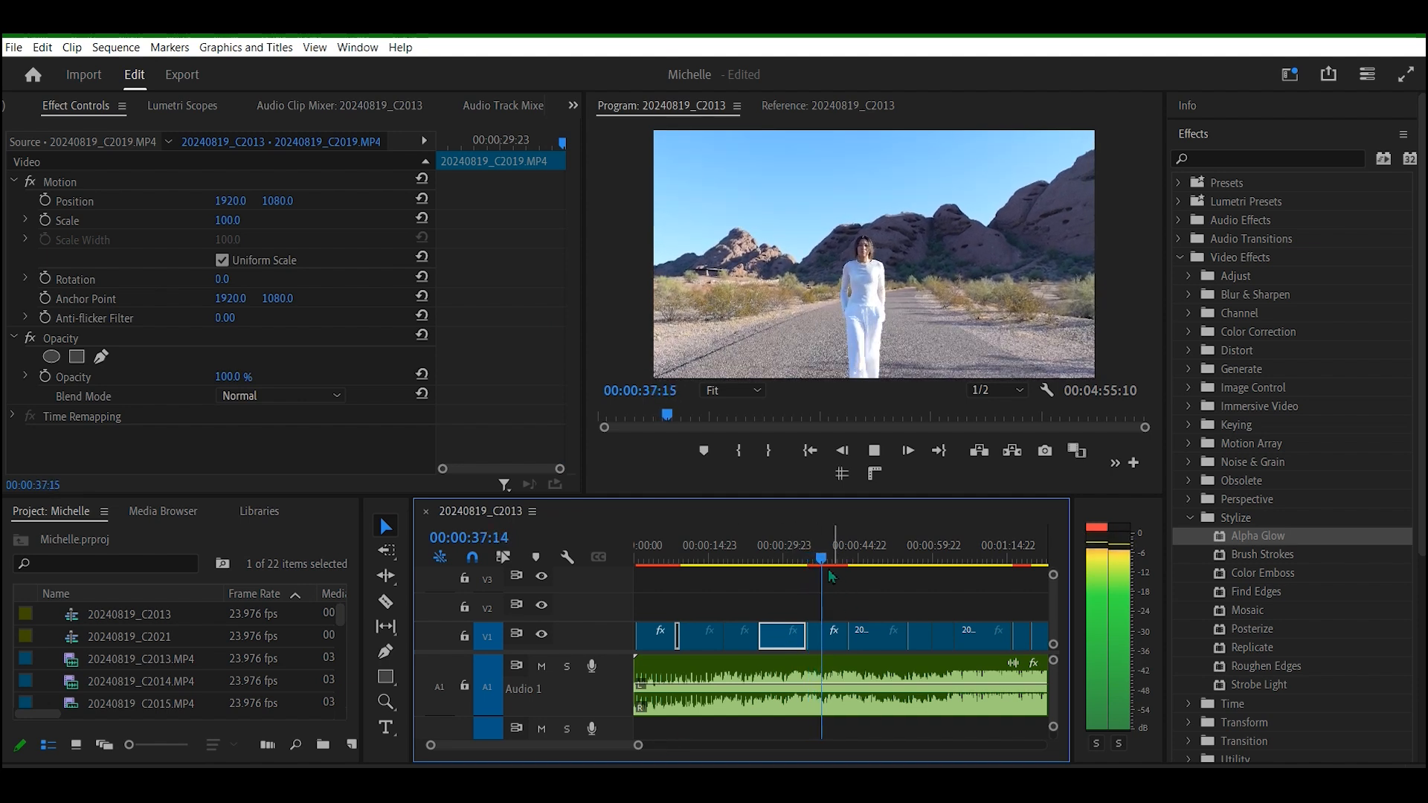
pyautogui.press('space')
pyautogui.moveTo(823, 556); pyautogui.dragTo(829, 556)
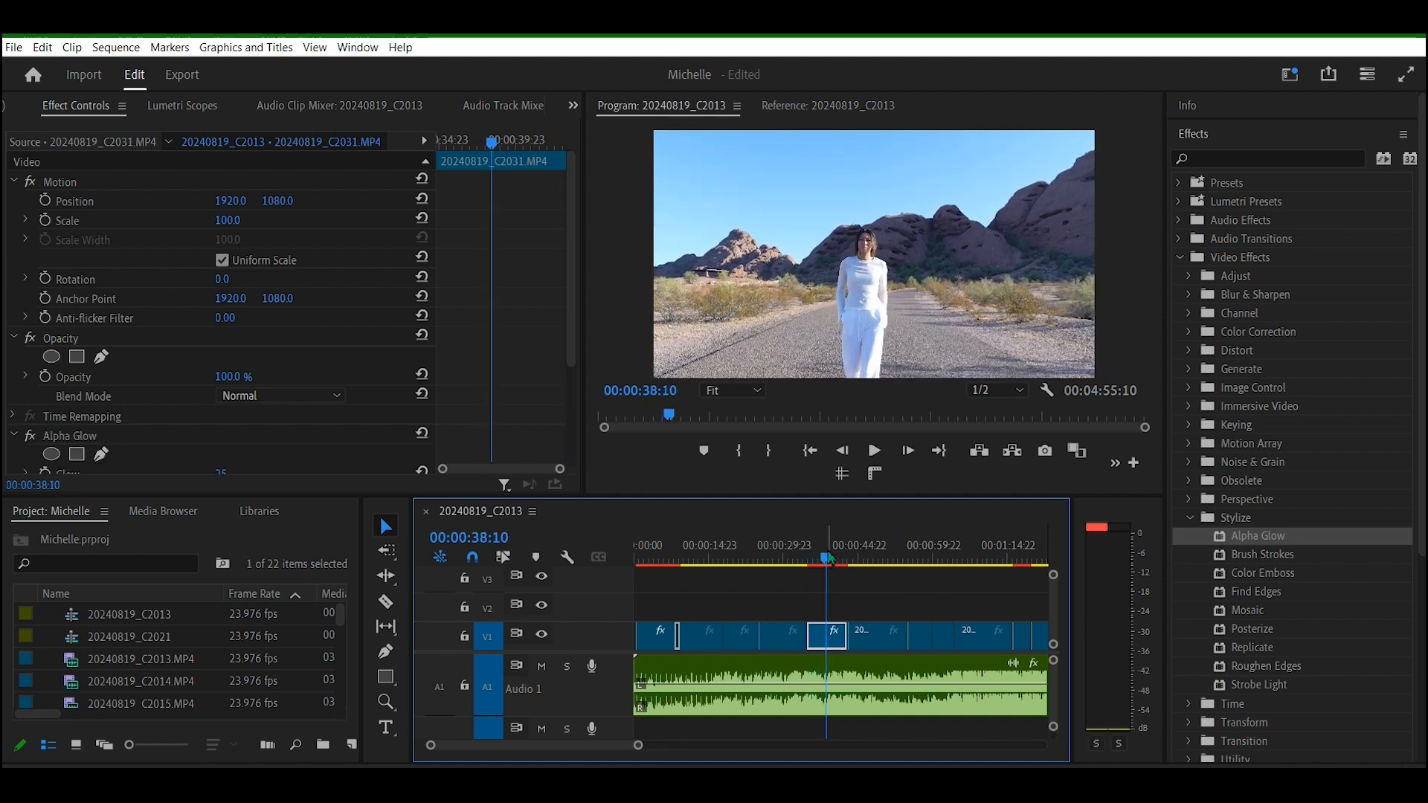
pyautogui.hotkey('ctrl', 'z')
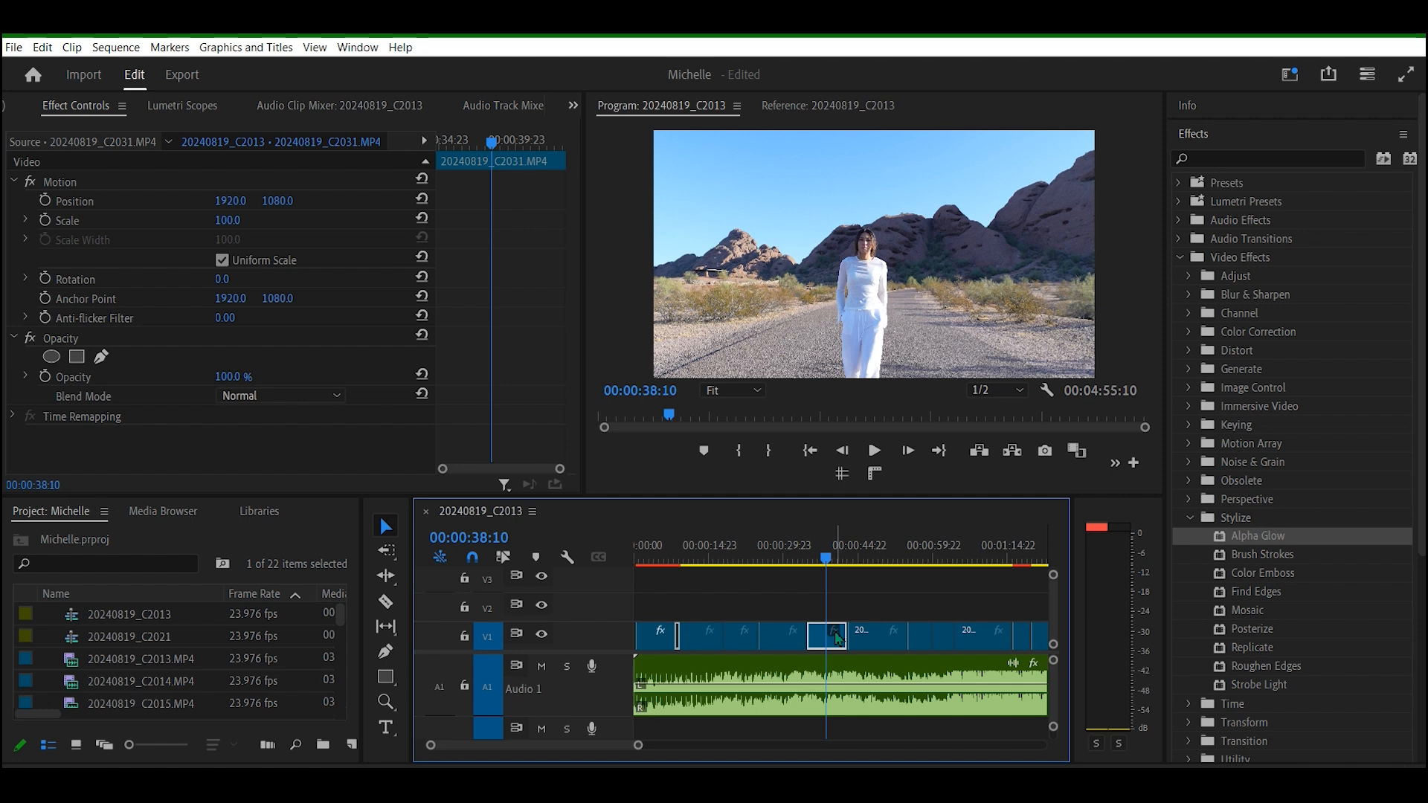
# Step: Examine the effects on the C2031 clip and the opening C2013 clip, keeping the transition after C2013 in place
pyautogui.click(838, 638)
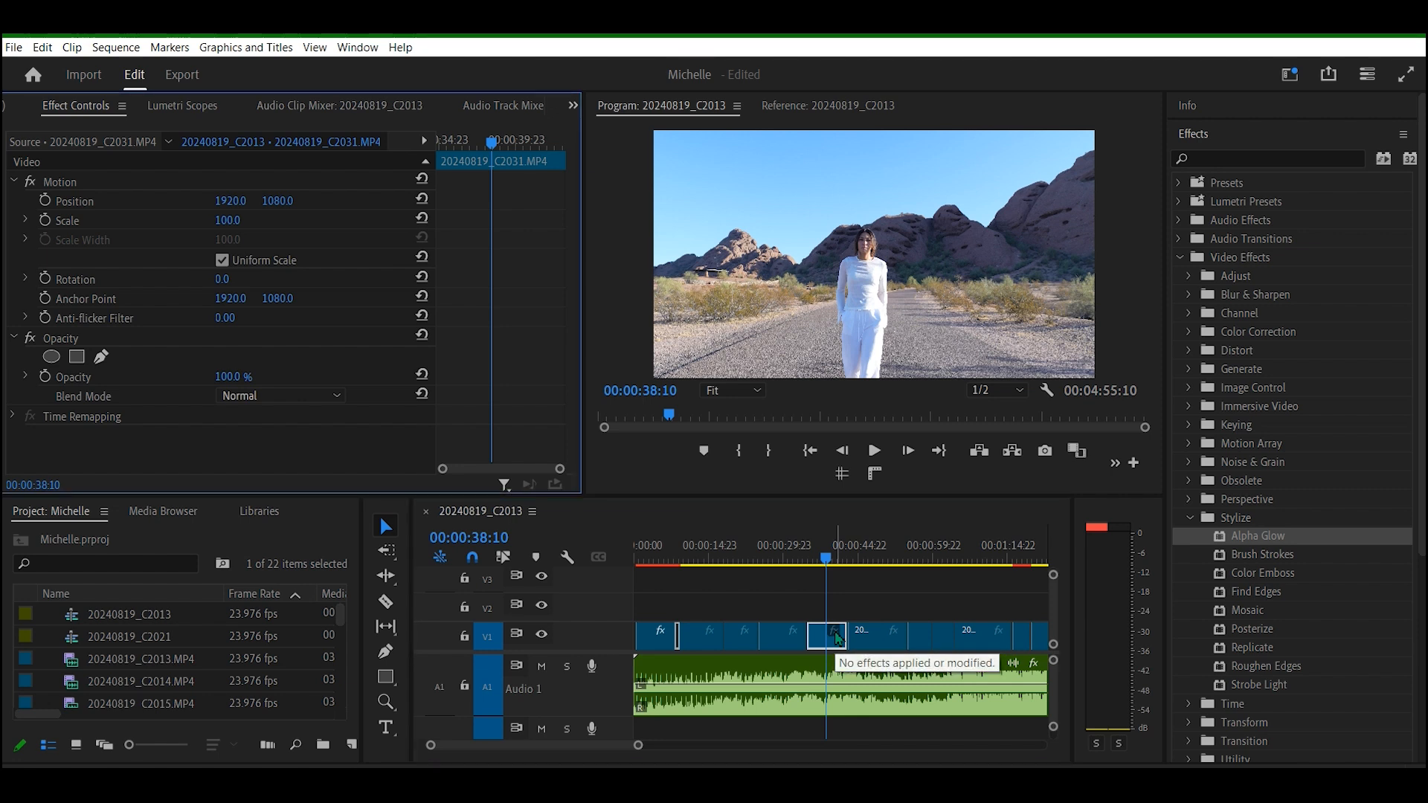
pyautogui.click(664, 638)
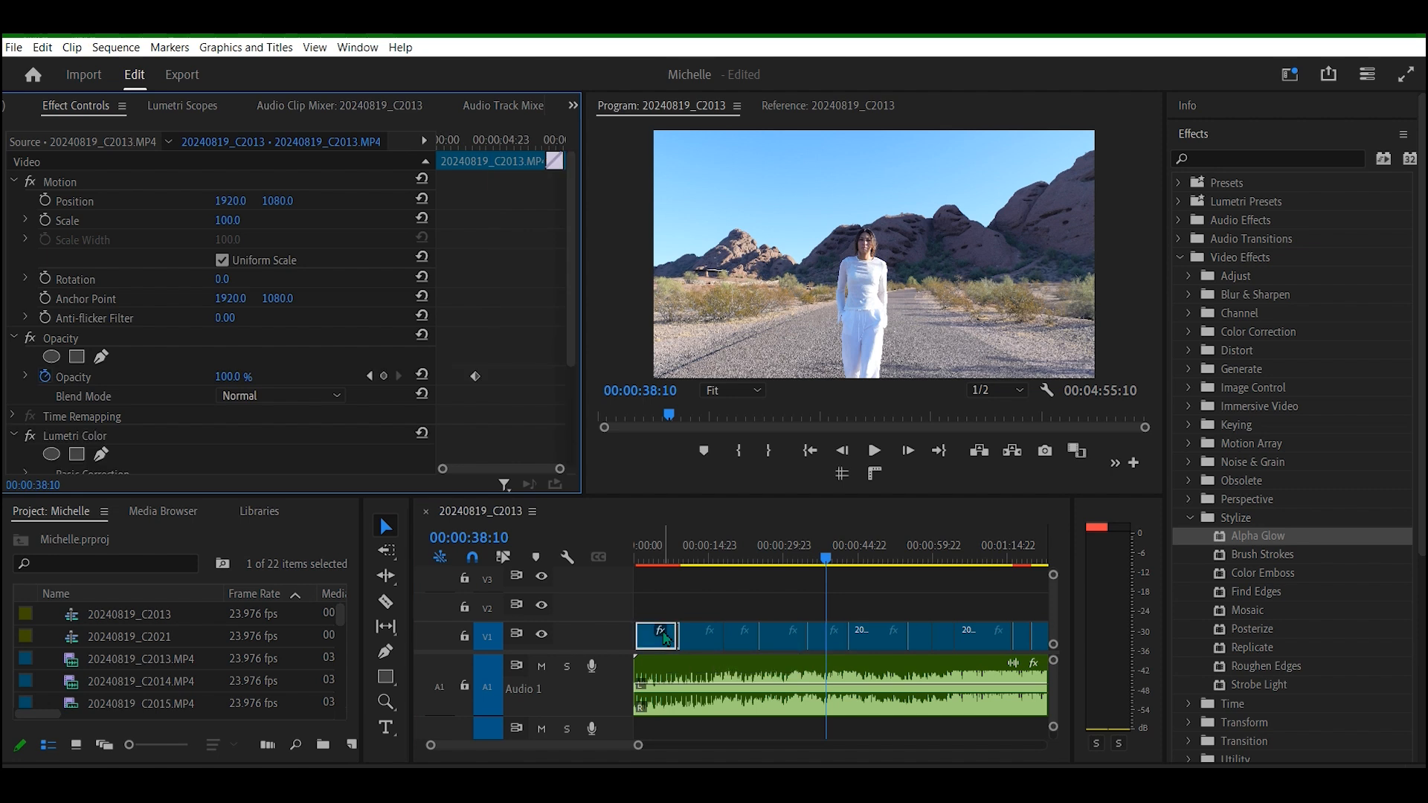
pyautogui.moveTo(574, 261); pyautogui.dragTo(583, 356)
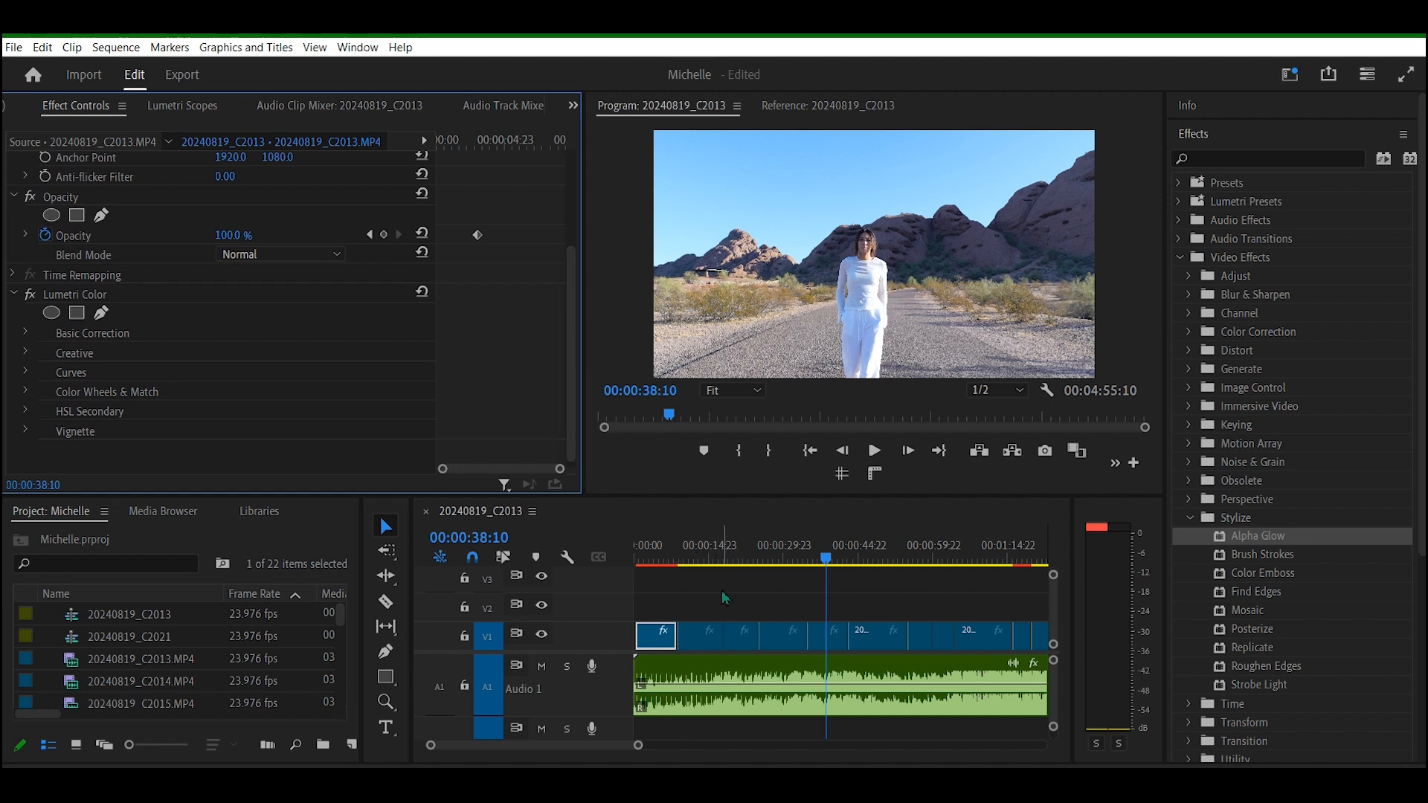
pyautogui.hotkey('ctrl', 'z')
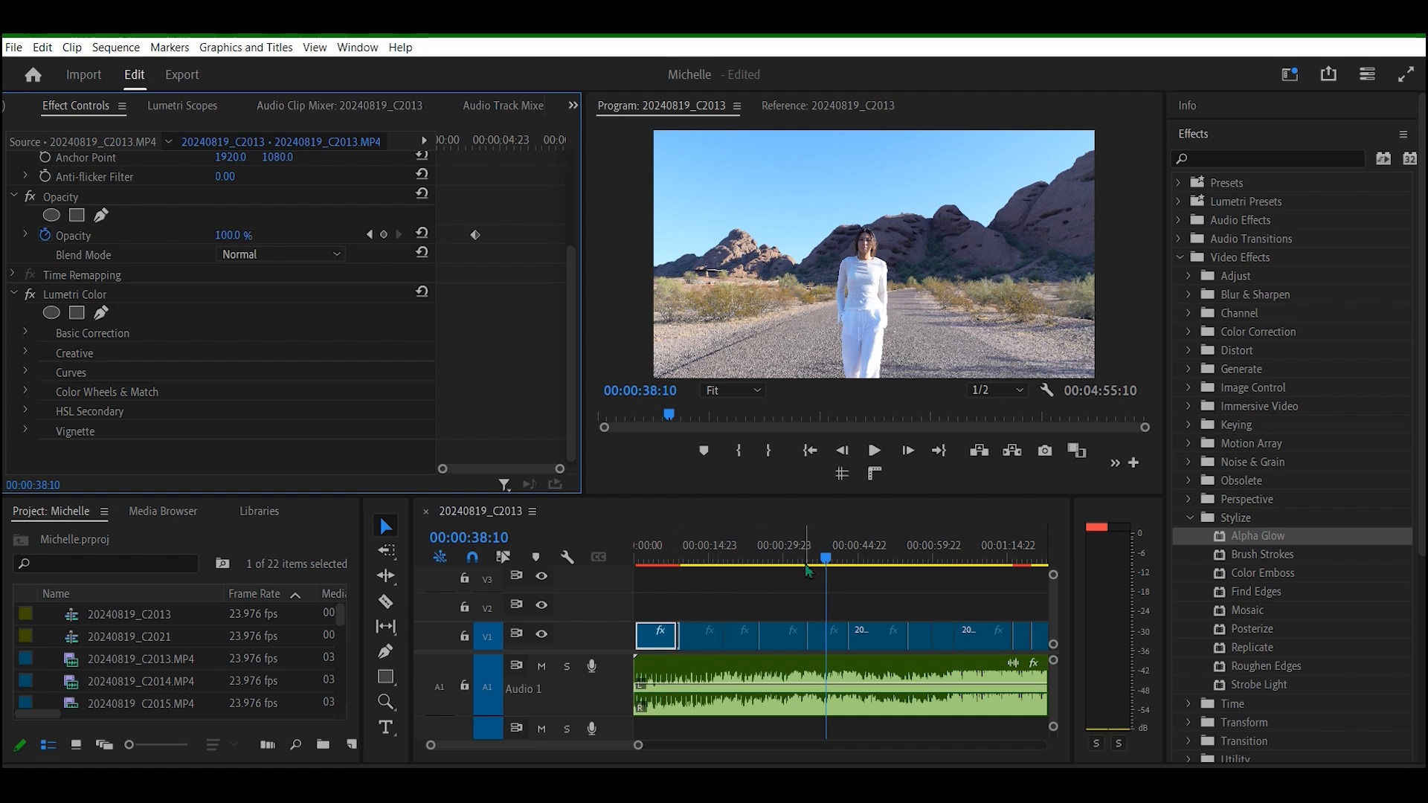
# Step: Scrub to the transition between C2013 and C2016 at 00:00:08:18 and play through it at a closer timeline scale
pyautogui.moveTo(828, 559); pyautogui.dragTo(683, 561)
pyautogui.moveTo(640, 748); pyautogui.dragTo(592, 733)
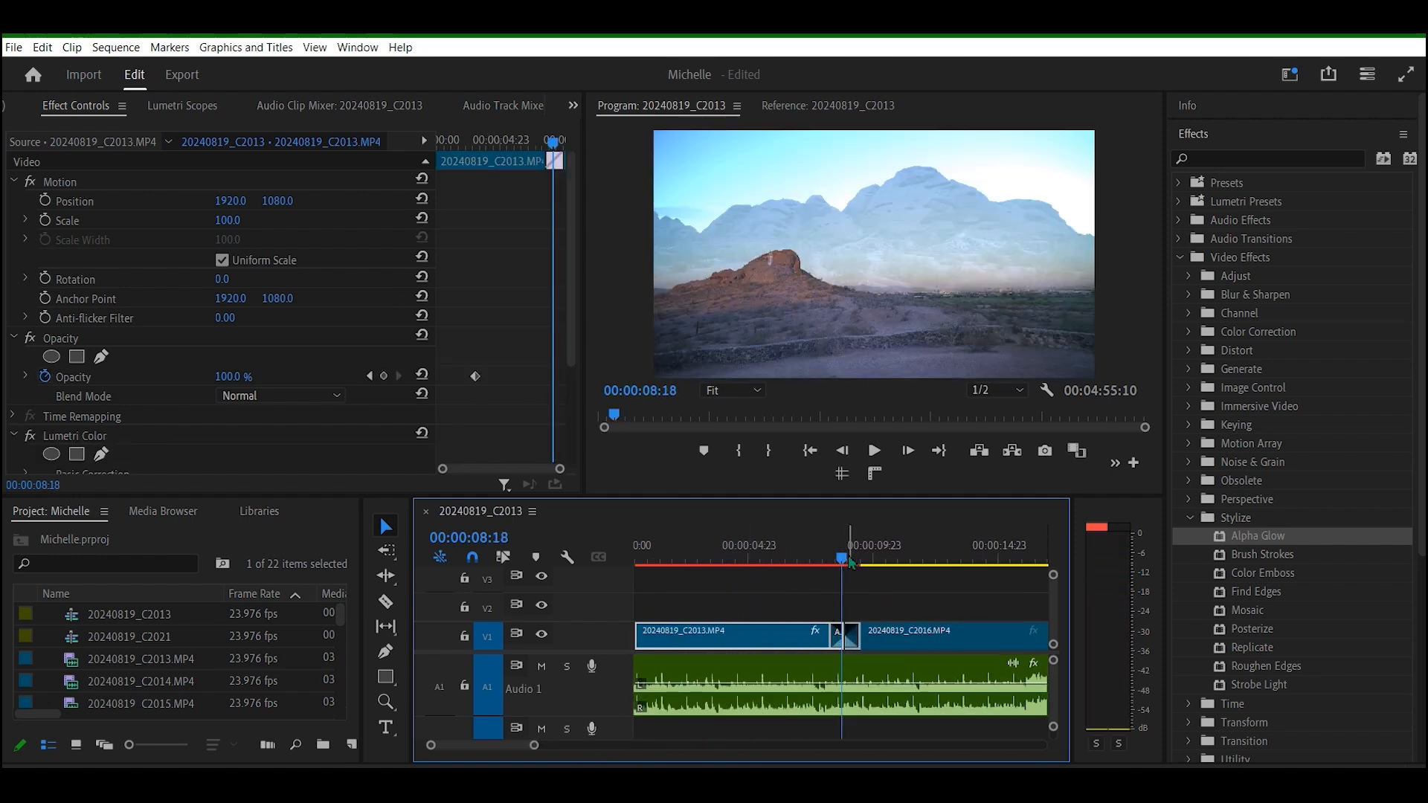
pyautogui.moveTo(851, 563); pyautogui.dragTo(789, 565)
pyautogui.press('space')
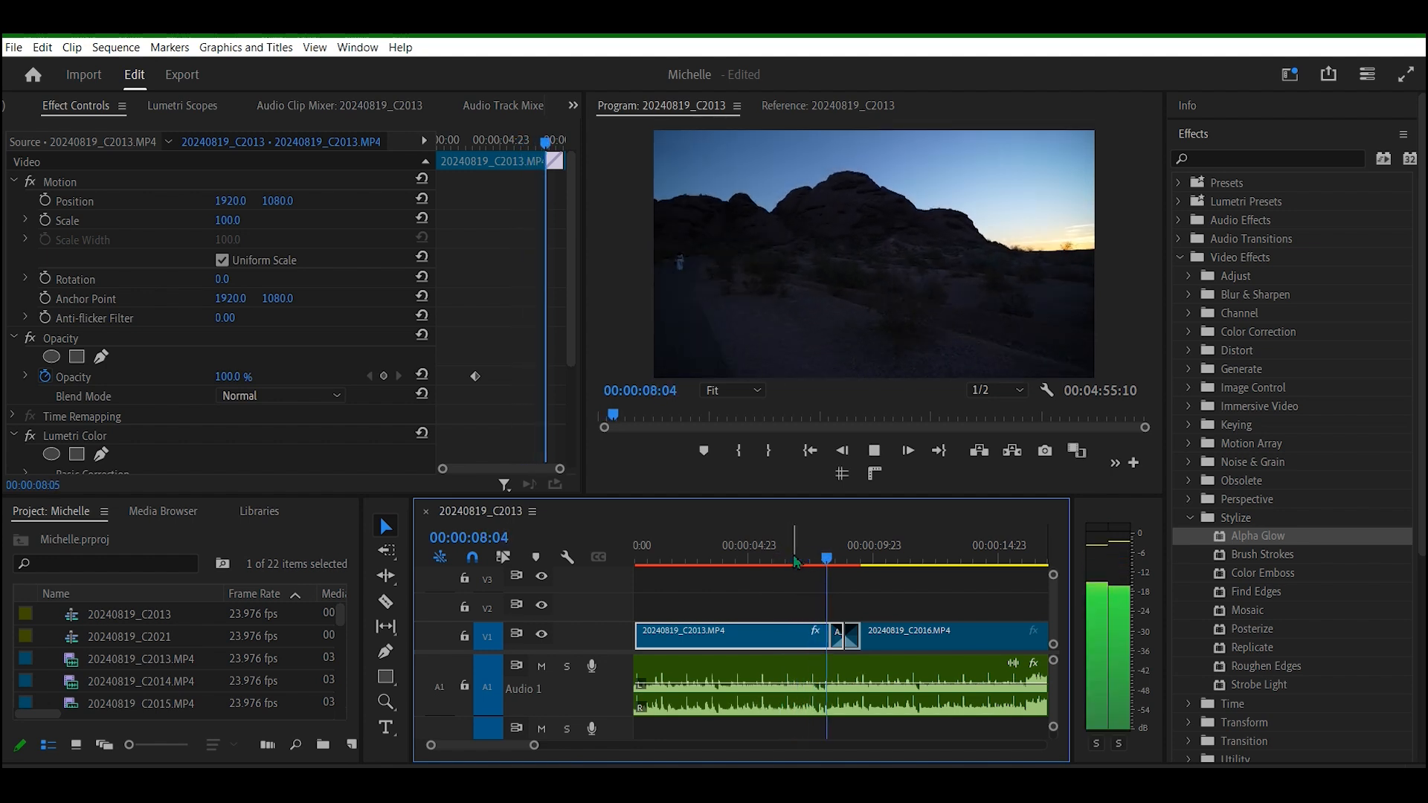
pyautogui.press('space')
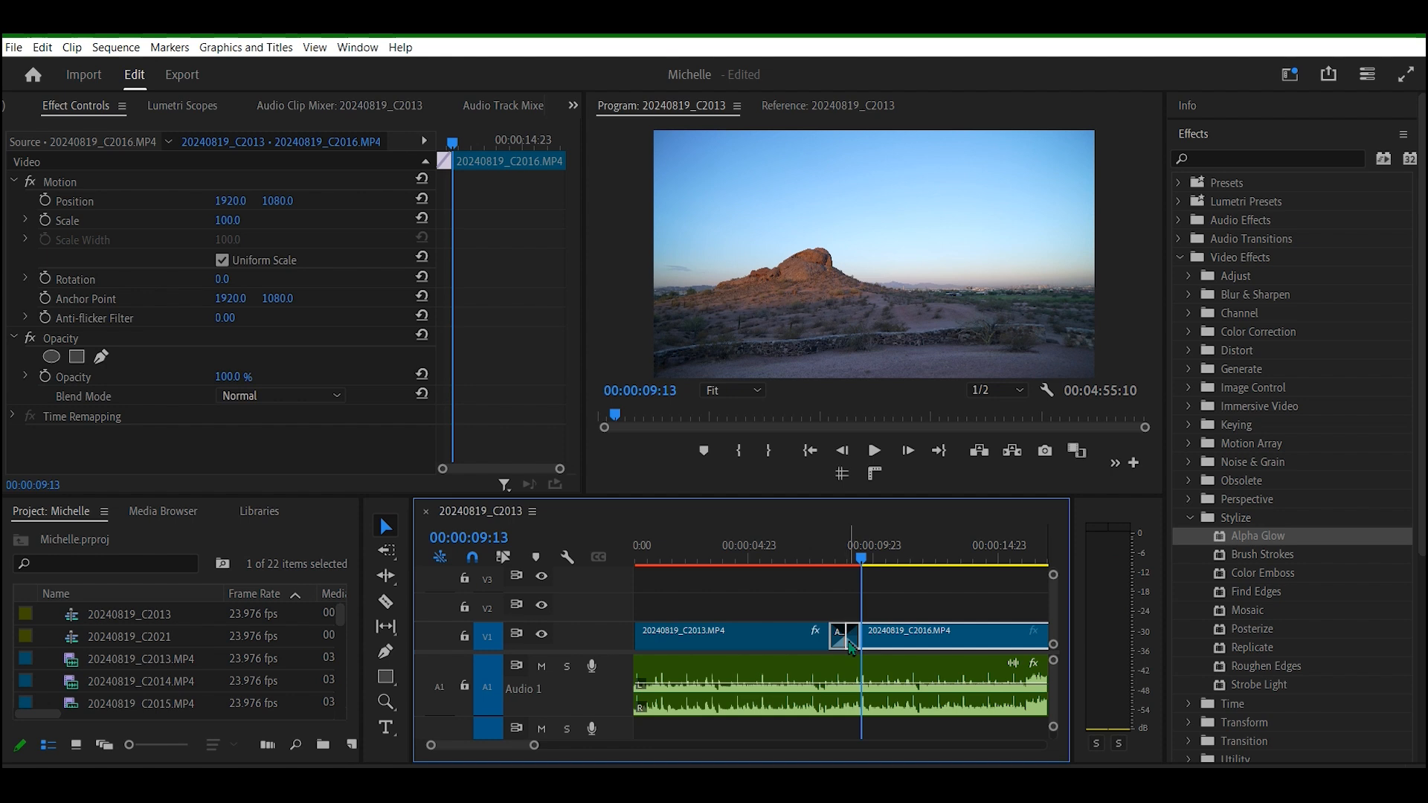
# Step: Open the settings of the Additive Dissolve between C2013 and C2016 and examine its alignment options
pyautogui.click(842, 639)
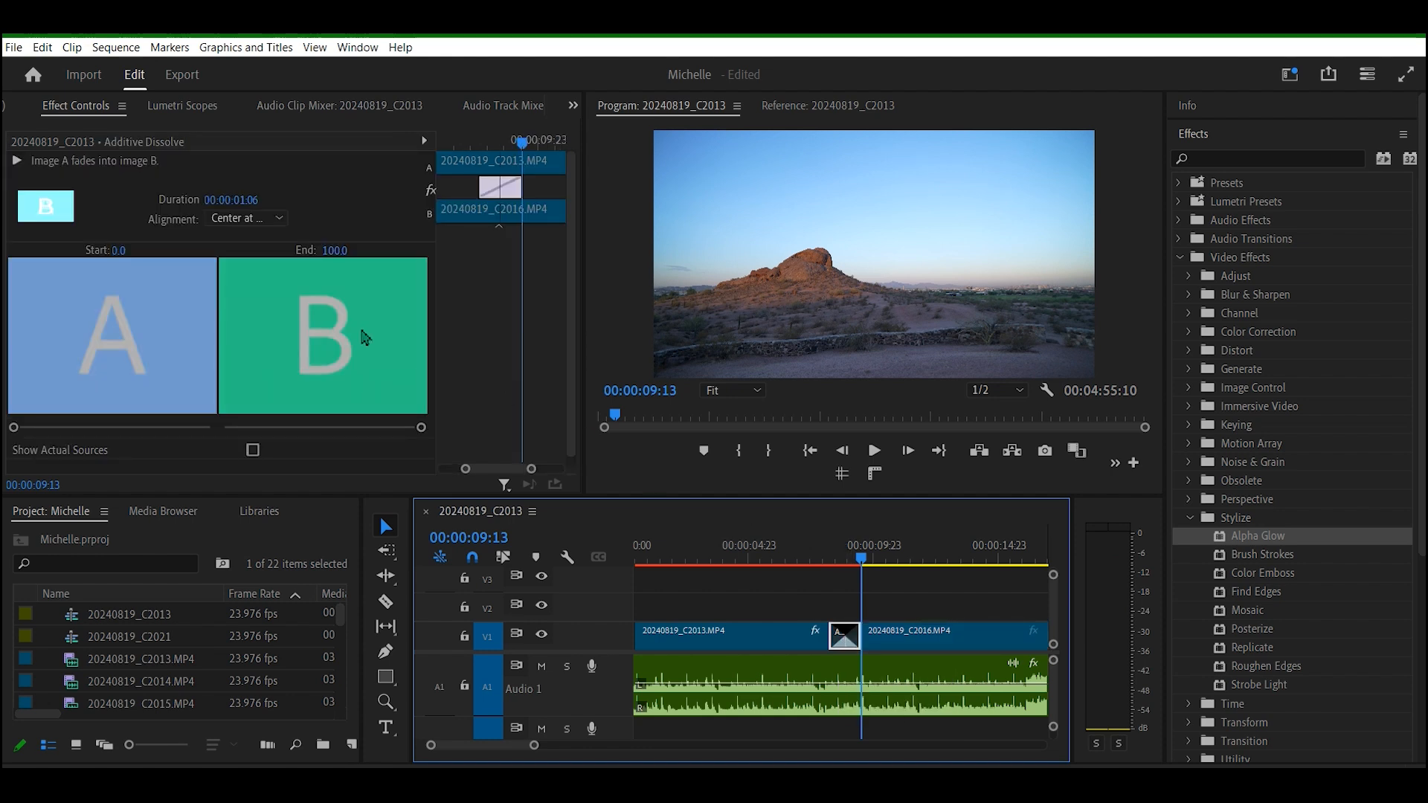
pyautogui.click(279, 218)
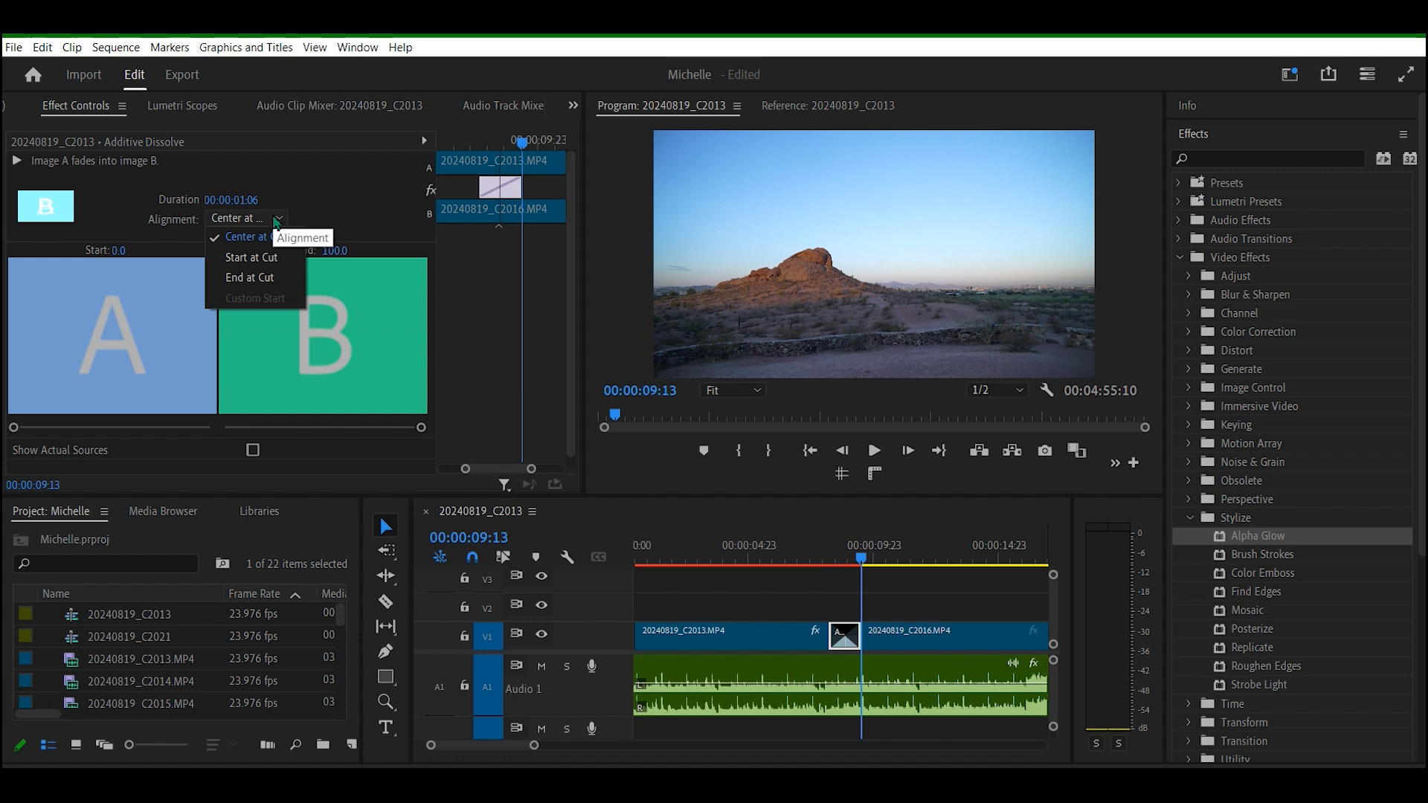
pyautogui.click(277, 221)
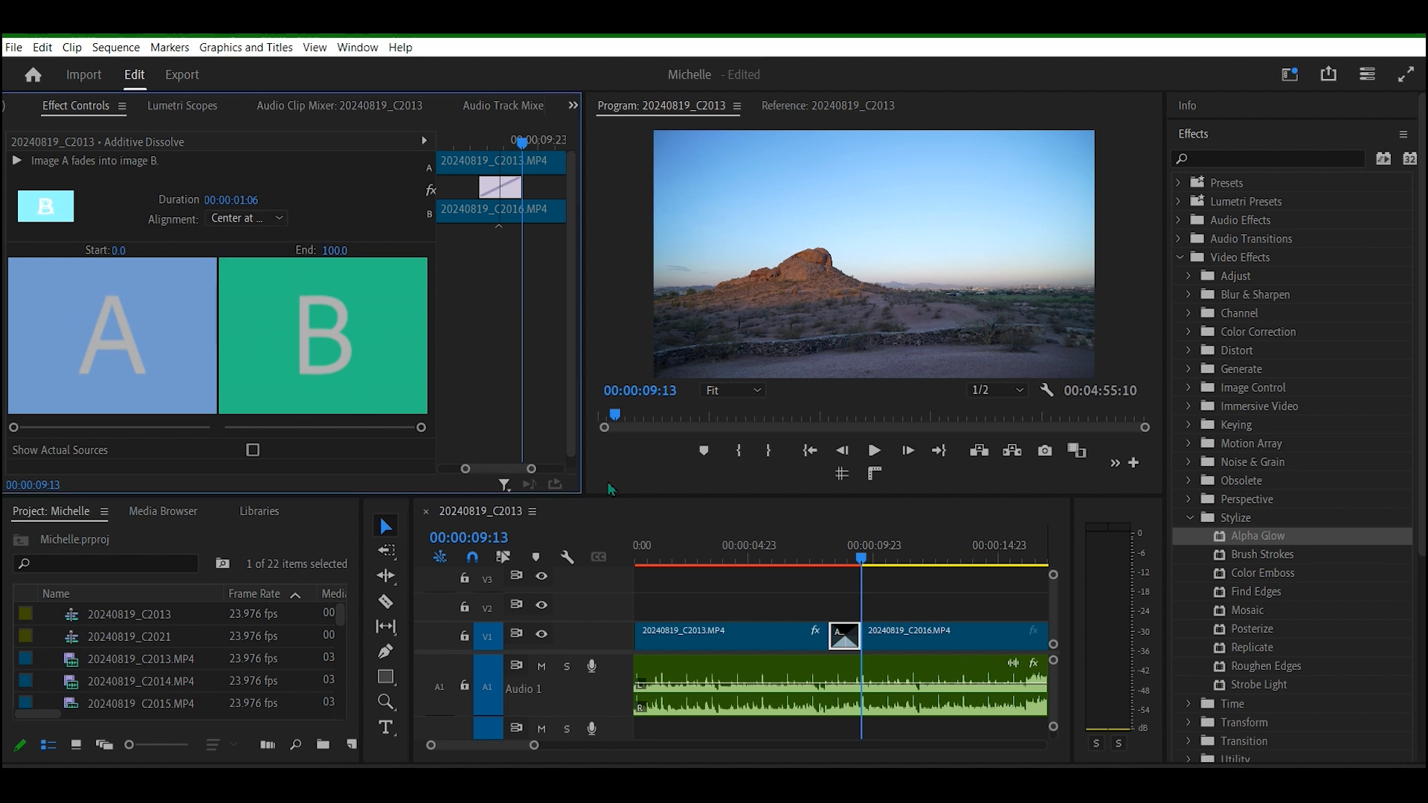
pyautogui.moveTo(846, 649); pyautogui.dragTo(842, 626)
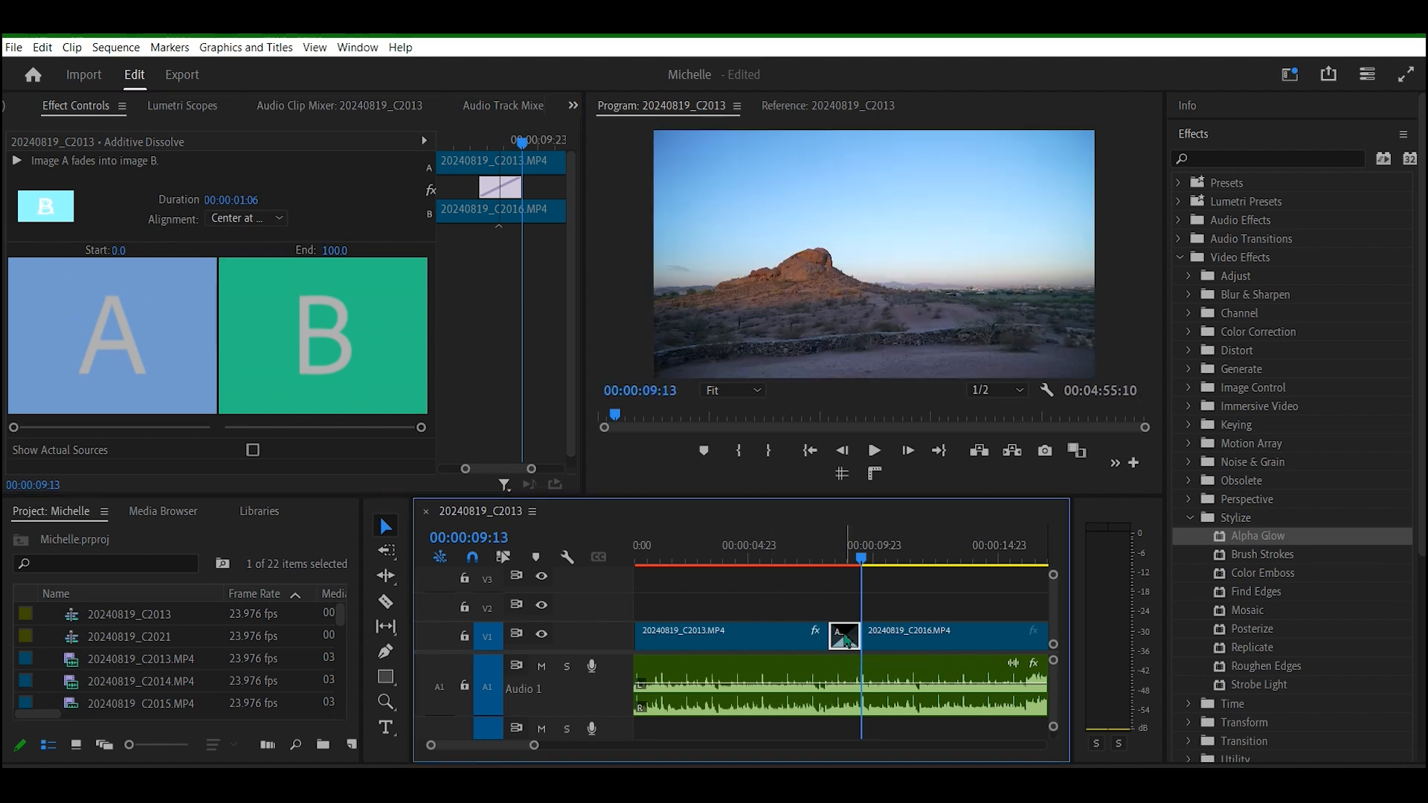
# Step: Play through the Additive Dissolve between the C2013 and C2016 clips at a closer timeline scale
pyautogui.click(900, 608)
pyautogui.click(784, 636)
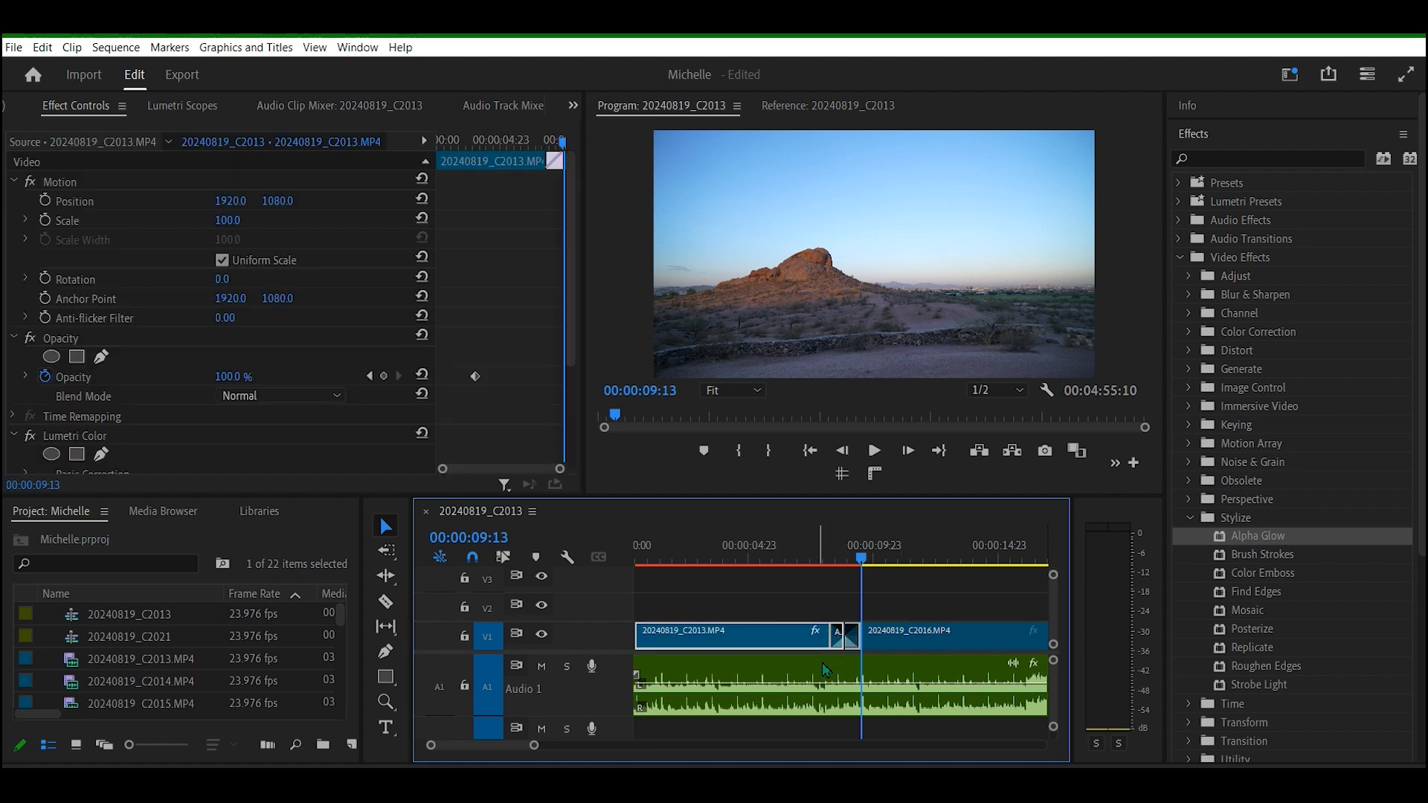
pyautogui.moveTo(533, 746)
pyautogui.mouseDown()
pyautogui.moveTo(618, 744)
pyautogui.moveTo(506, 746)
pyautogui.mouseUp()
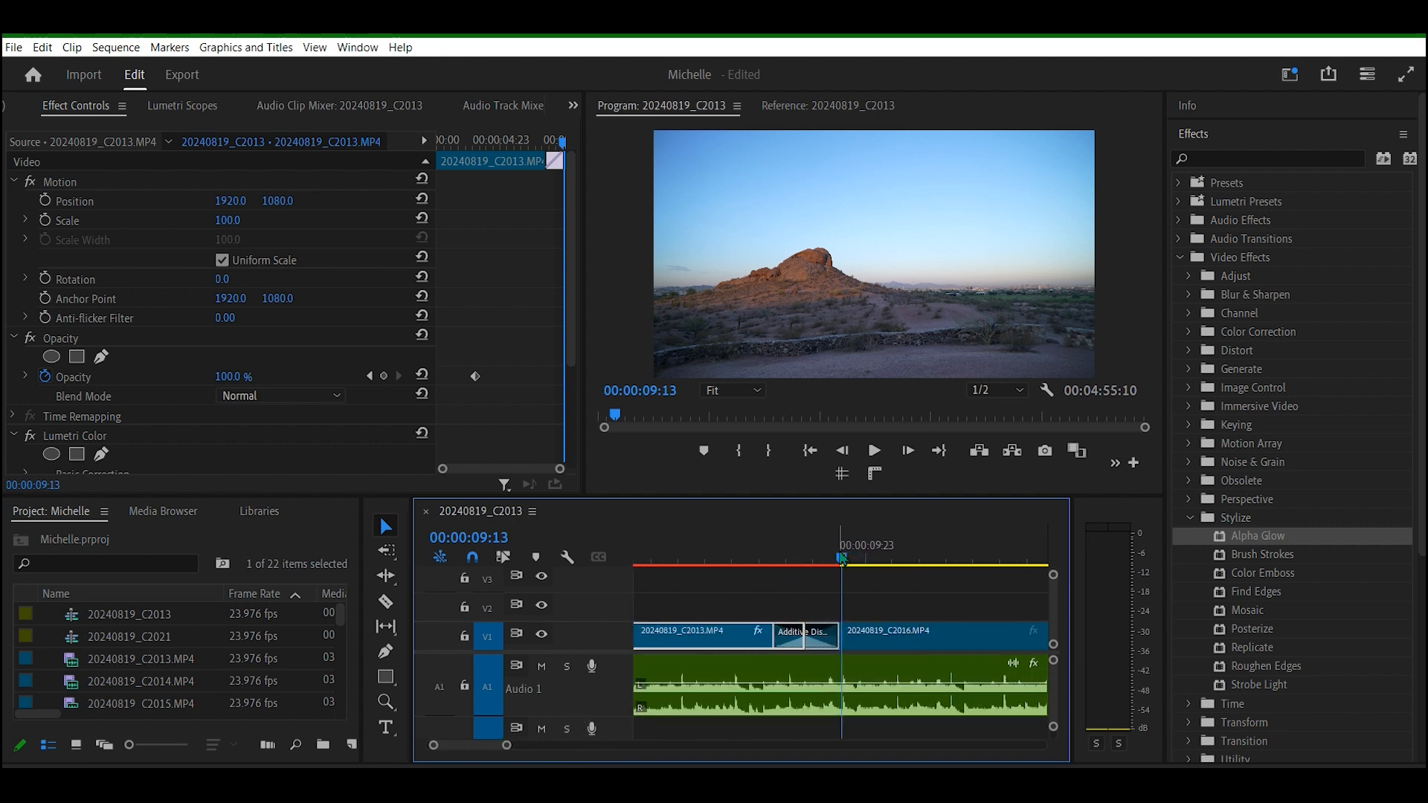
pyautogui.click(766, 563)
pyautogui.press('space')
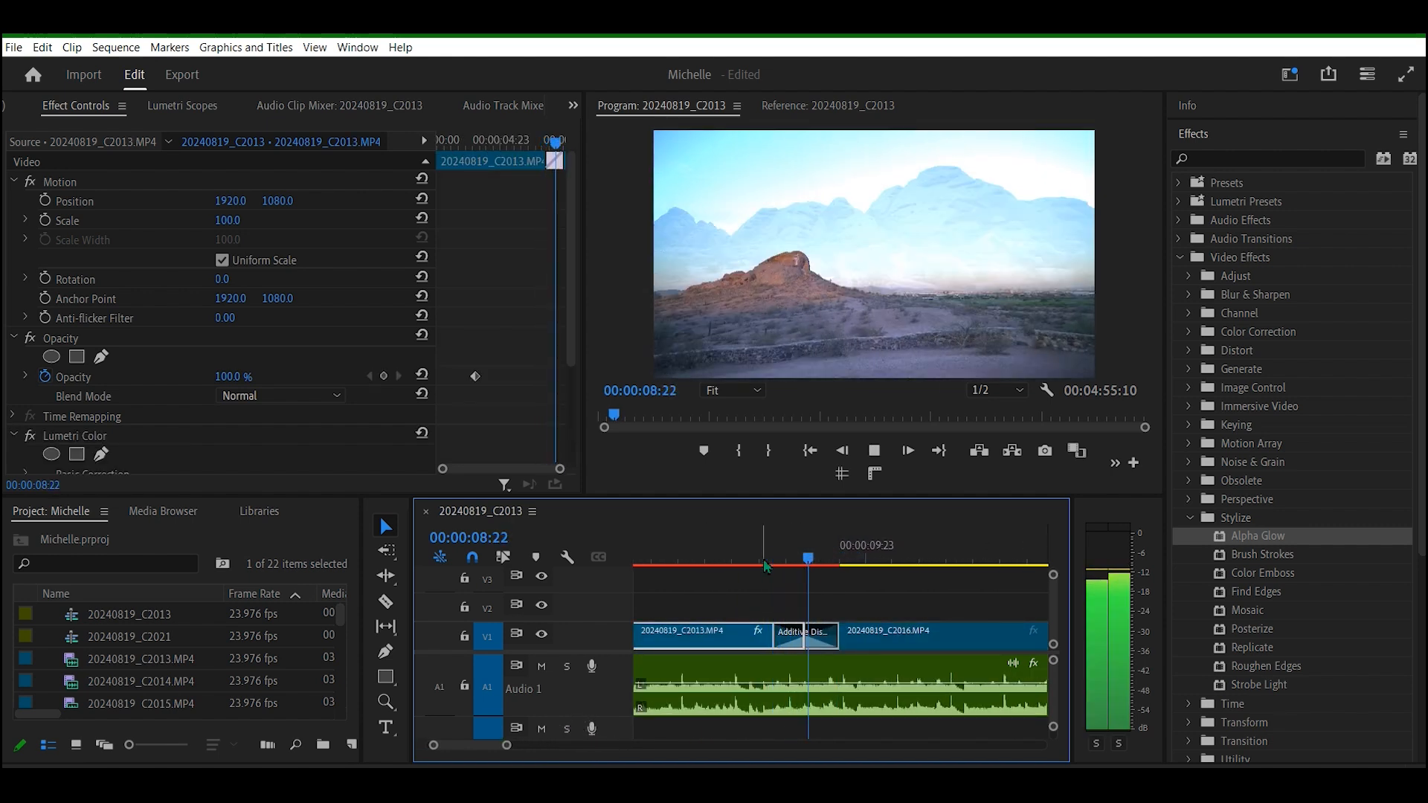
pyautogui.press('space')
# Step: Try the Brush Strokes effect on the C2016 clip, play through it into the C2027 clip, and undo the effect
pyautogui.moveTo(1267, 559)
pyautogui.mouseDown()
pyautogui.moveTo(1019, 584)
pyautogui.moveTo(893, 635)
pyautogui.mouseUp()
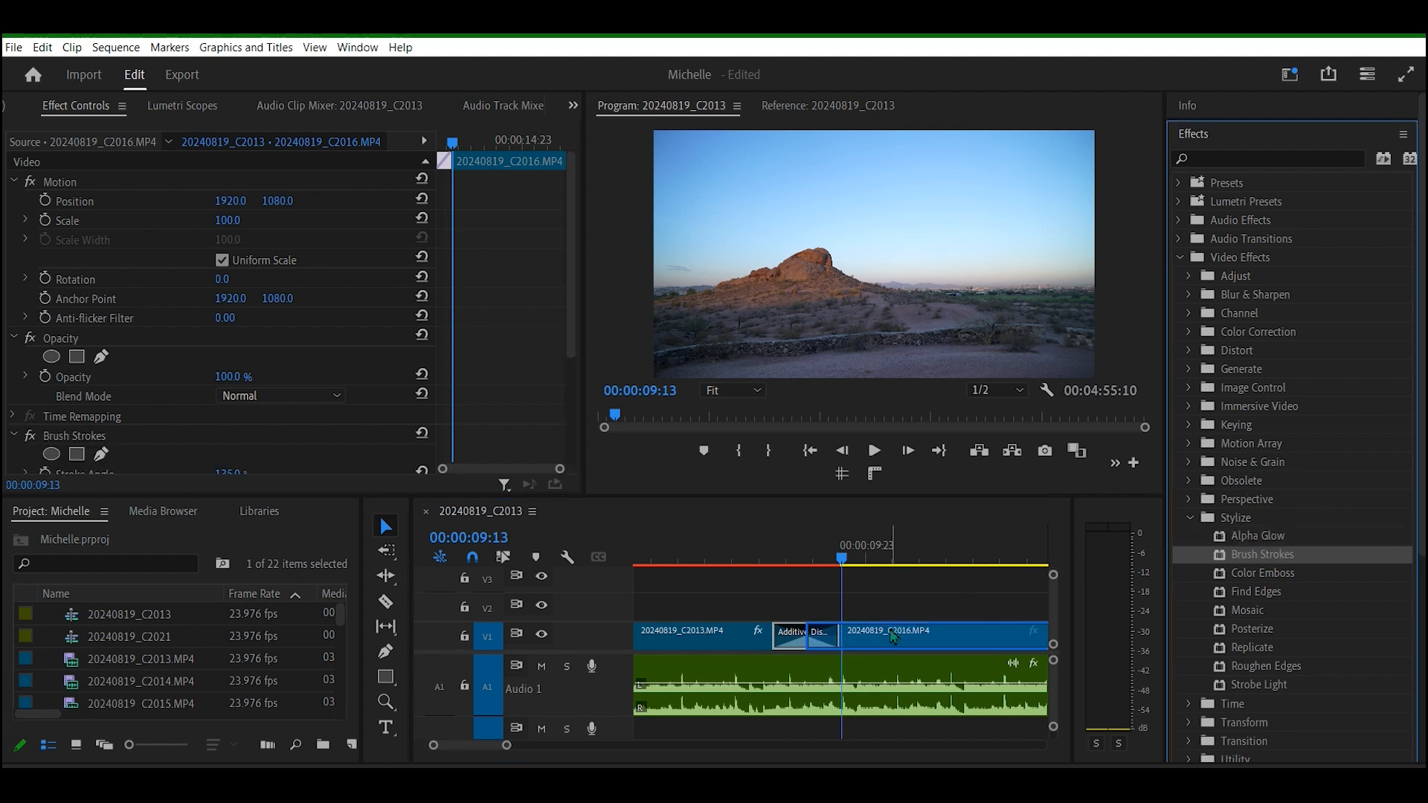
pyautogui.moveTo(808, 563); pyautogui.dragTo(823, 563)
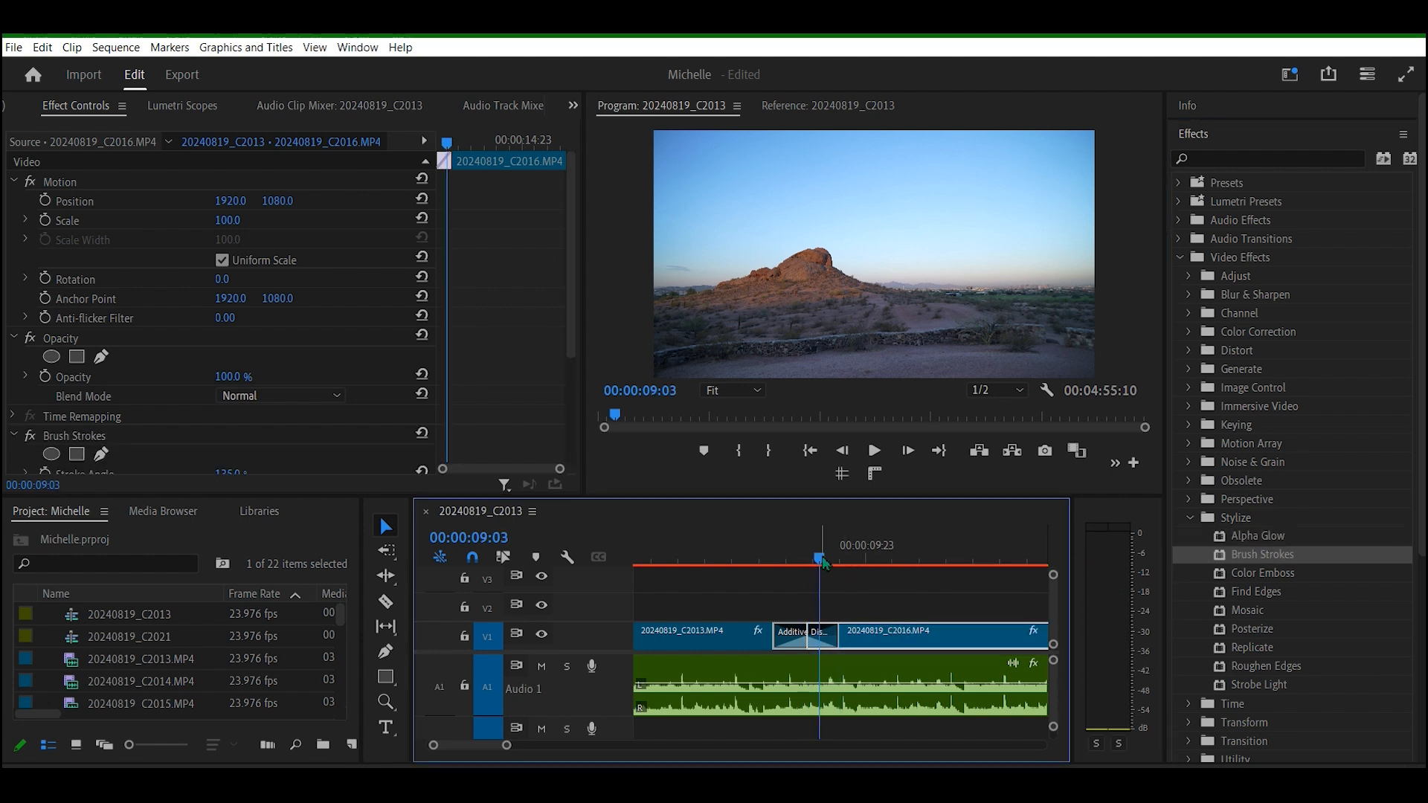
pyautogui.press('space')
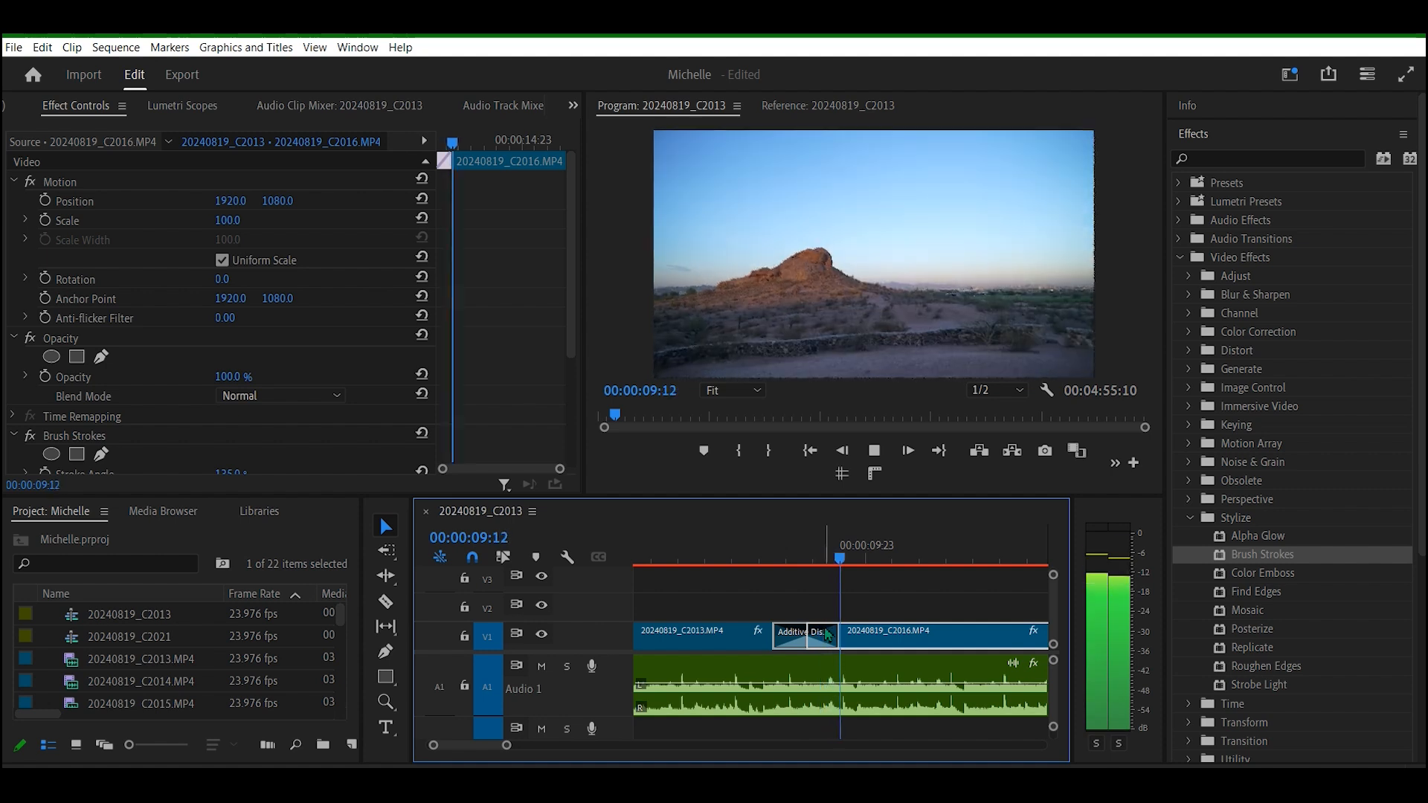
pyautogui.moveTo(506, 745); pyautogui.dragTo(587, 746)
pyautogui.click(794, 563)
pyautogui.press('space')
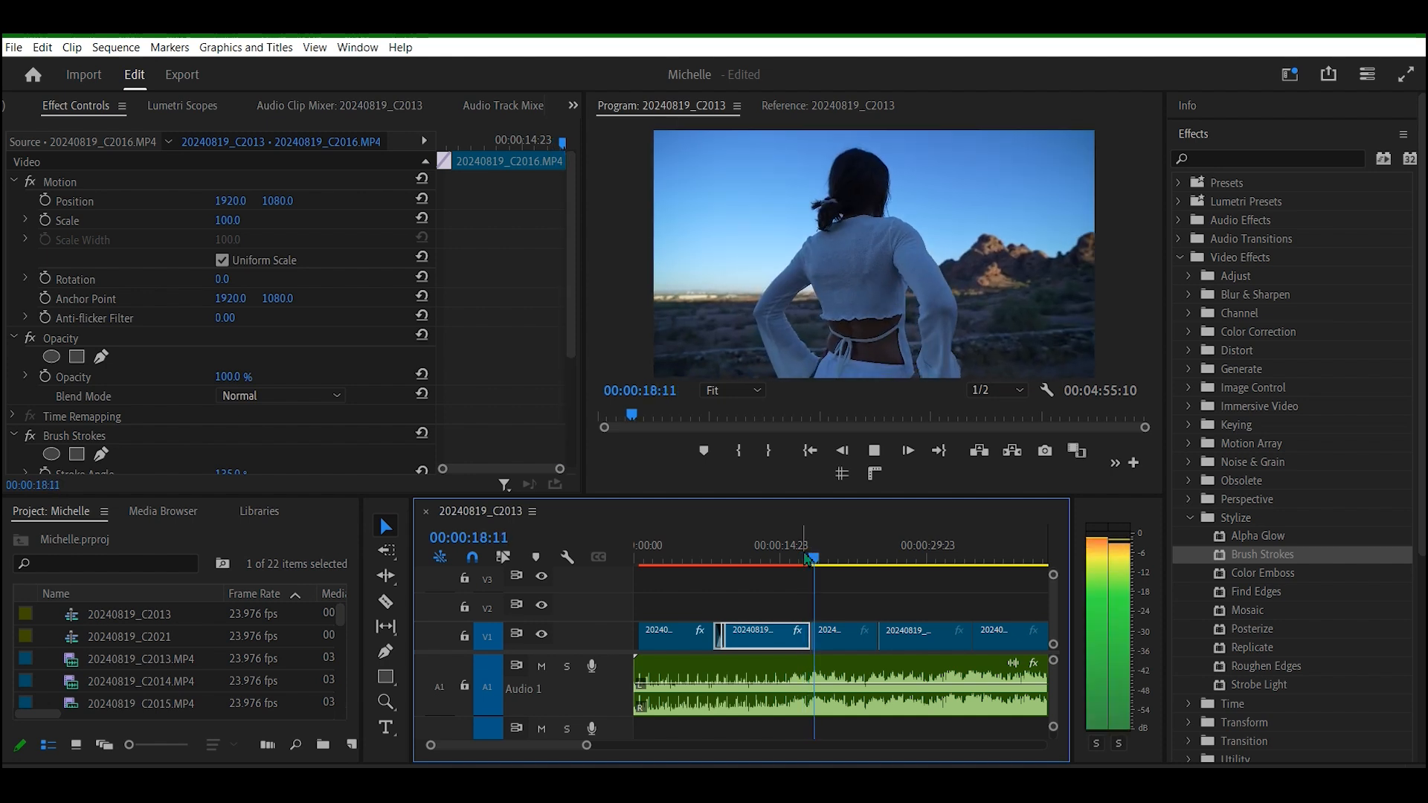
pyautogui.press('space')
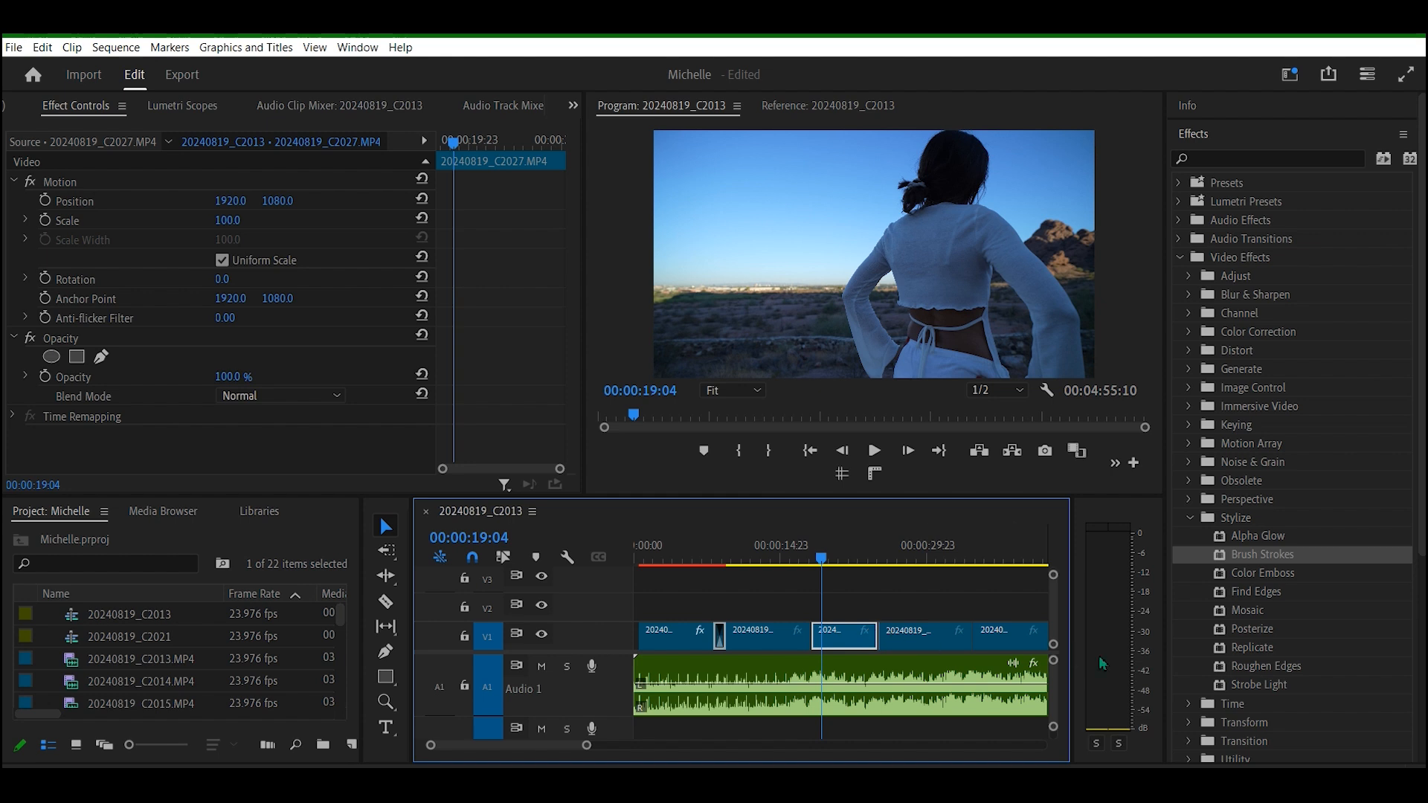
# Step: Try the Block Dissolve effect at the cut between the C2027 and C2019 clips and play across the cut
pyautogui.click(1245, 654)
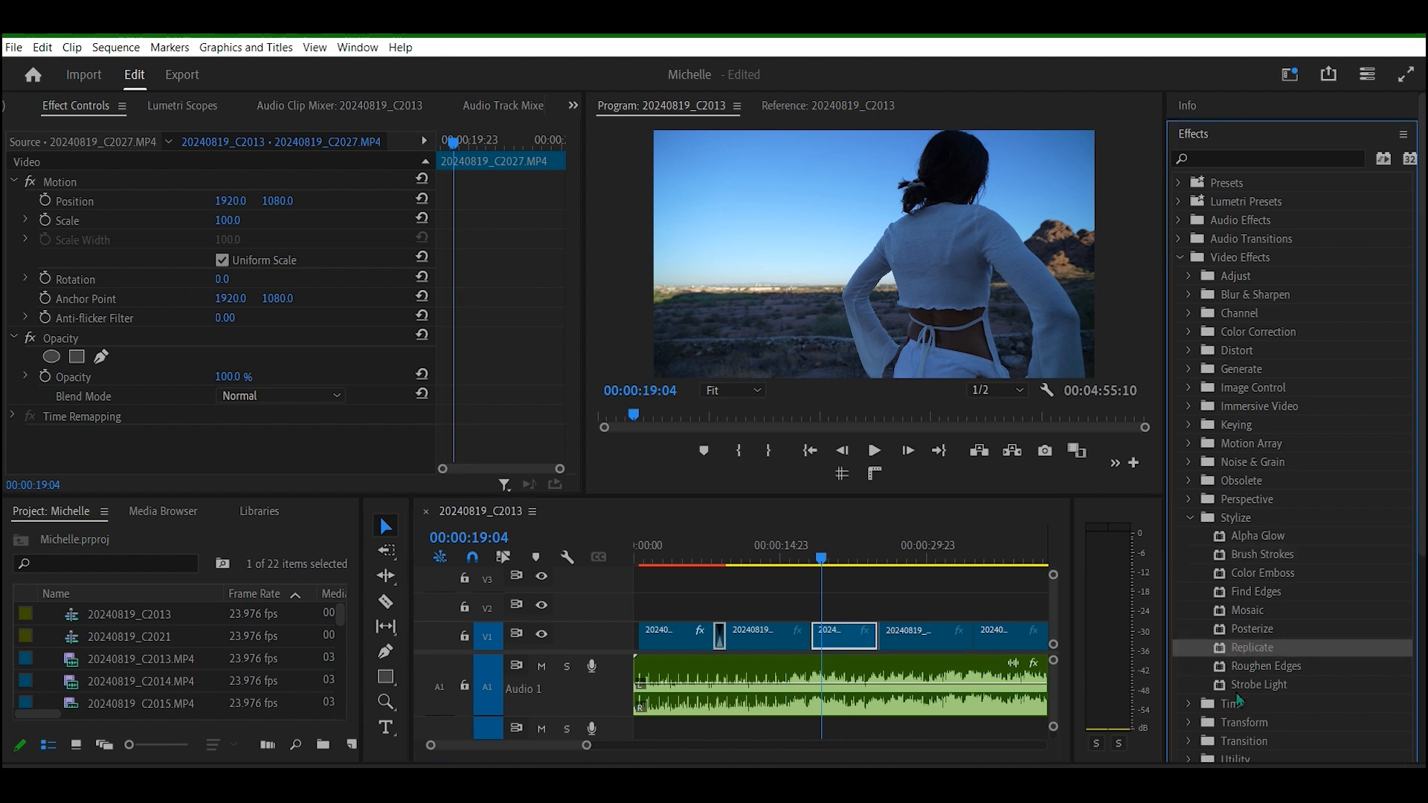
pyautogui.click(1188, 517)
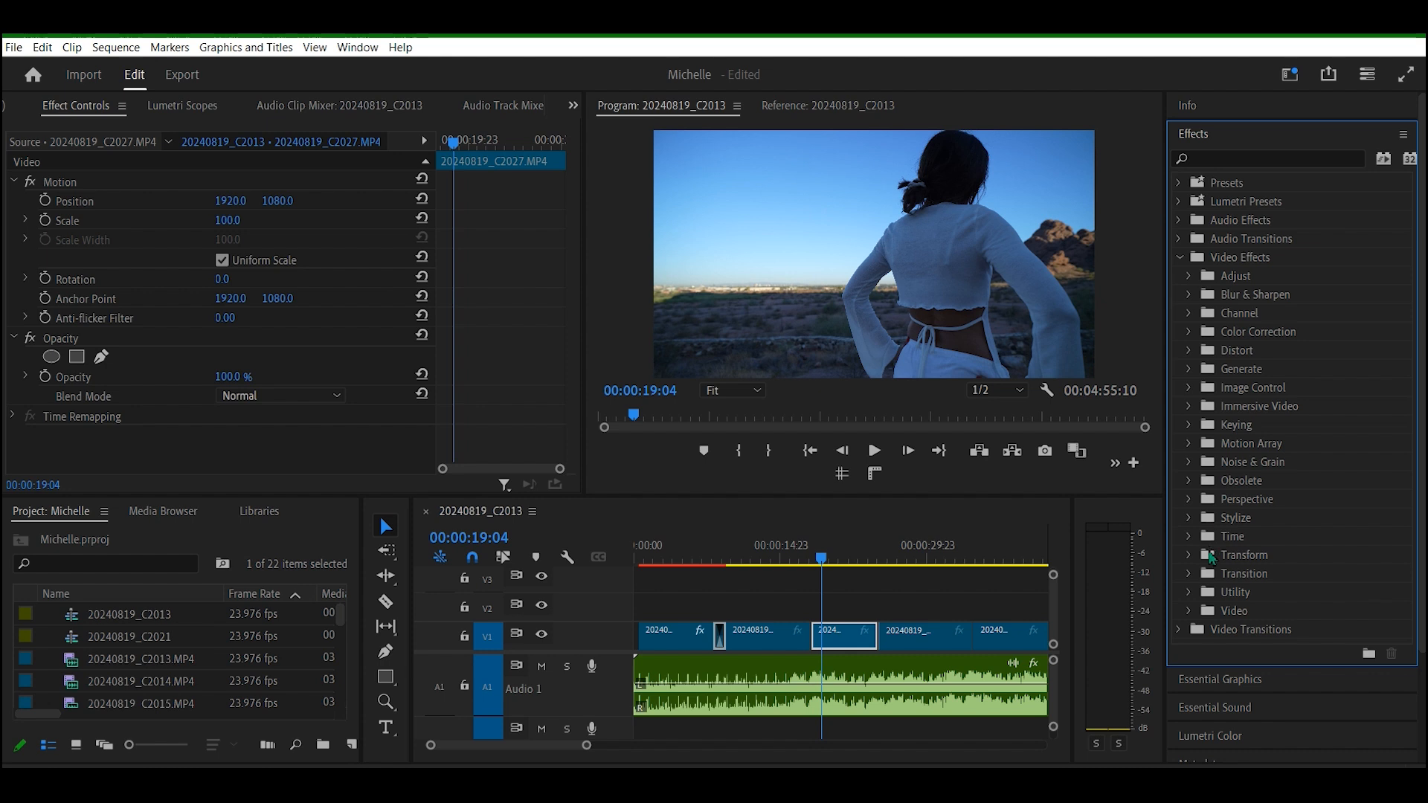
pyautogui.click(1188, 555)
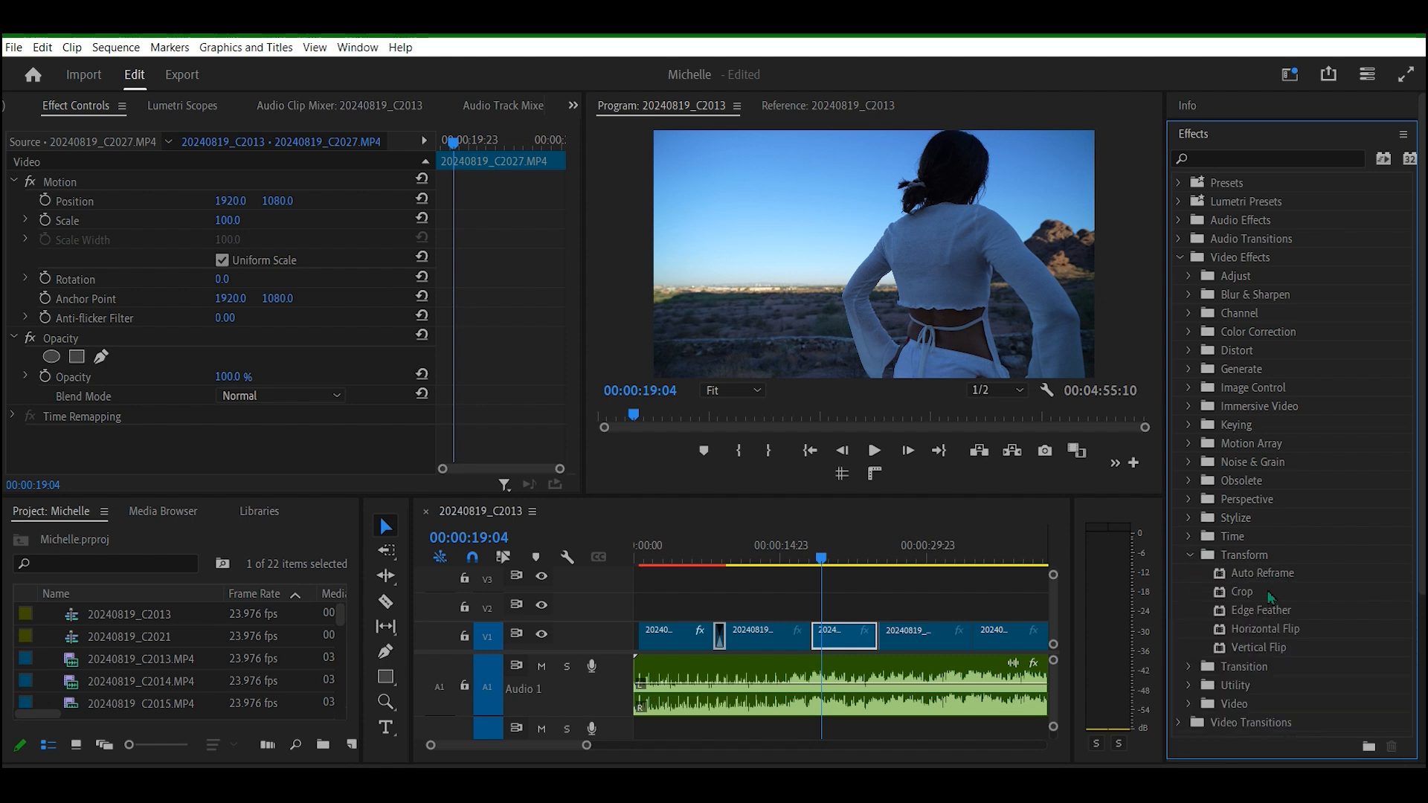
pyautogui.click(1190, 559)
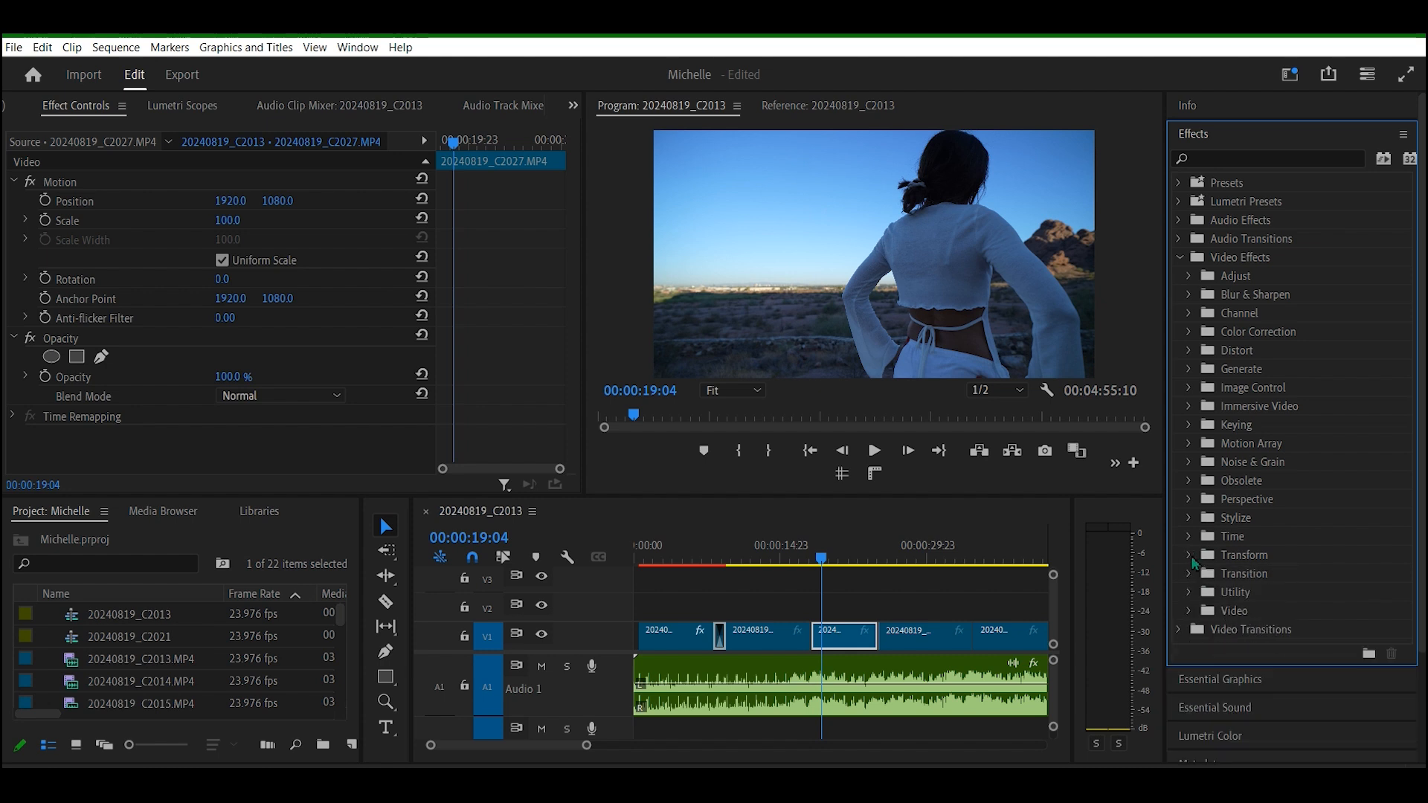
pyautogui.click(1190, 573)
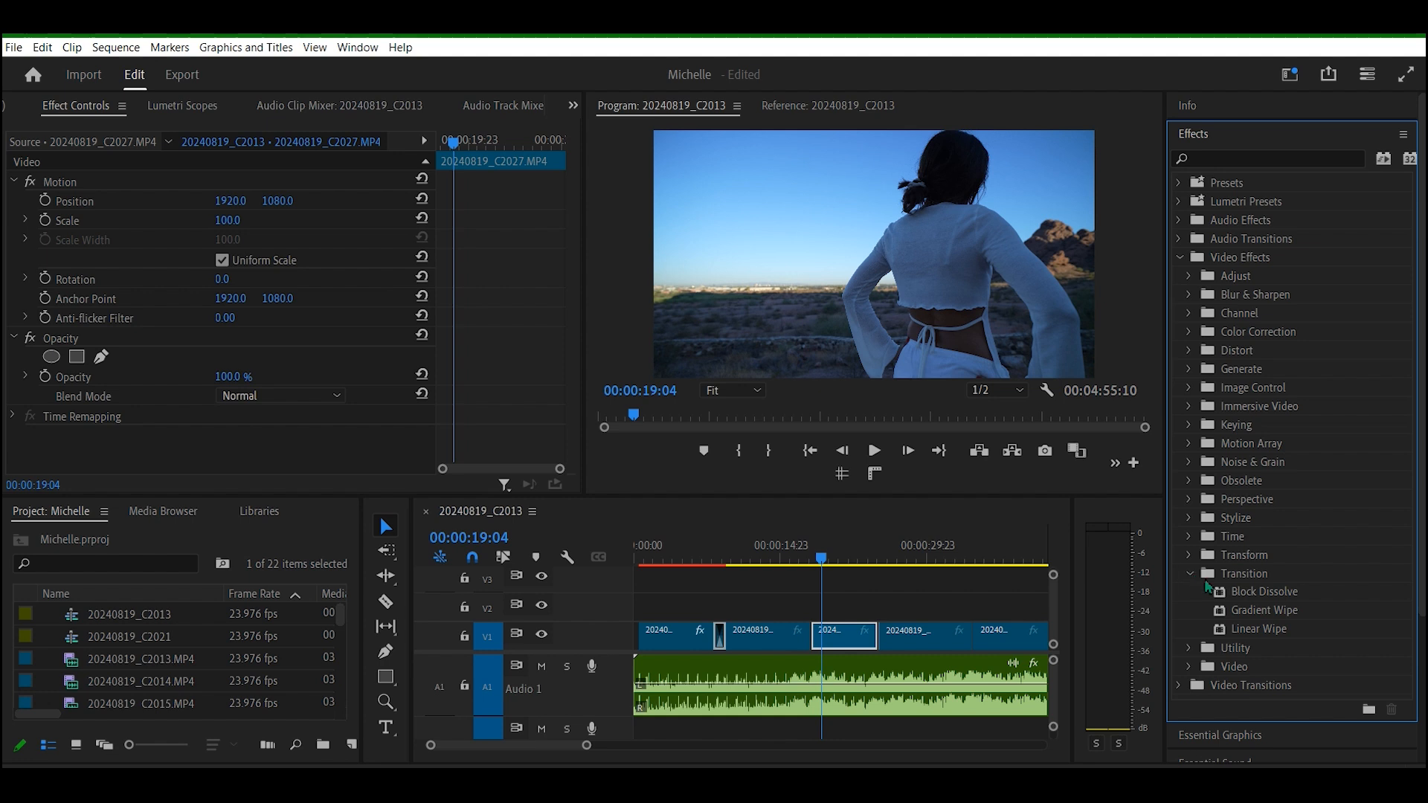
pyautogui.moveTo(1261, 595); pyautogui.dragTo(878, 639)
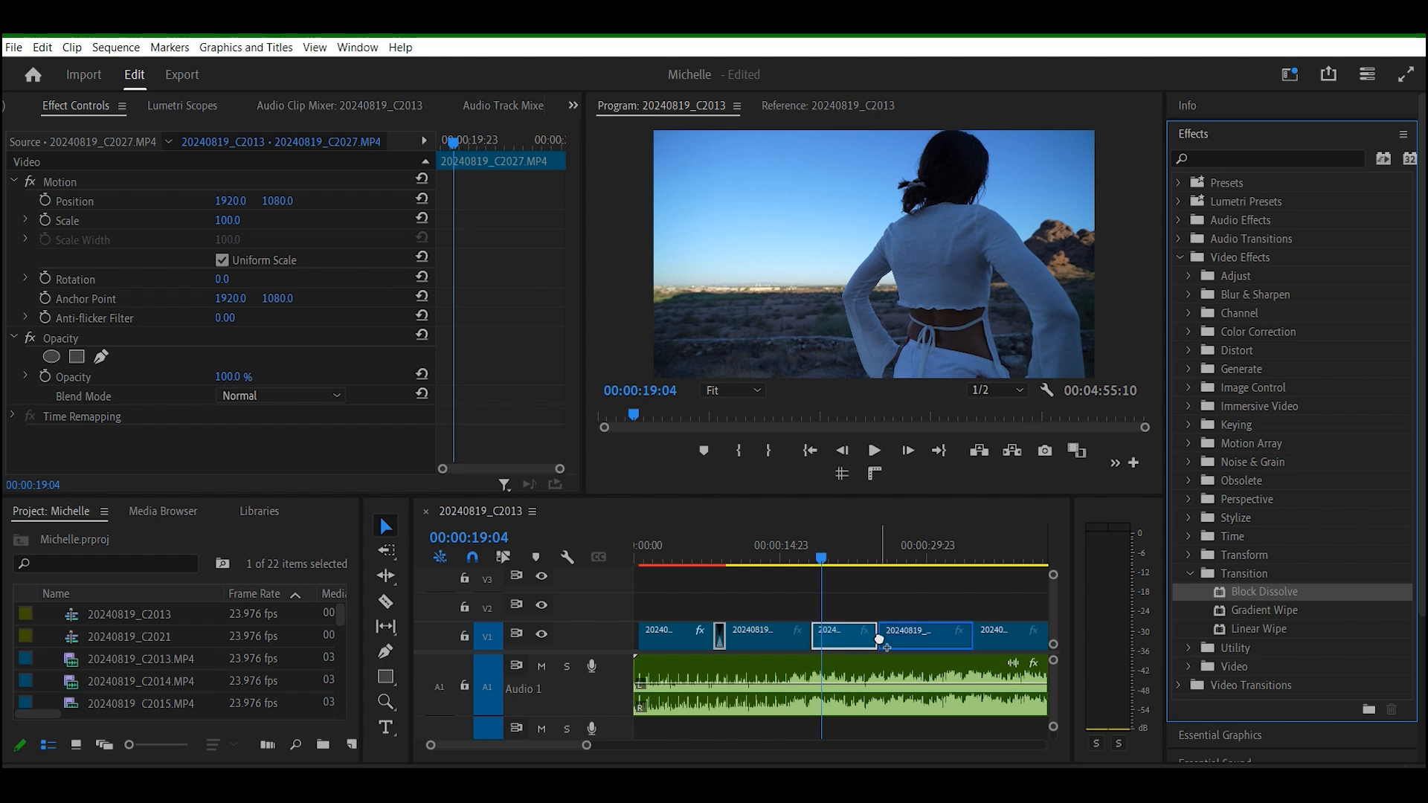
pyautogui.click(811, 559)
pyautogui.moveTo(811, 560); pyautogui.dragTo(882, 569)
pyautogui.press('space')
pyautogui.press('space')
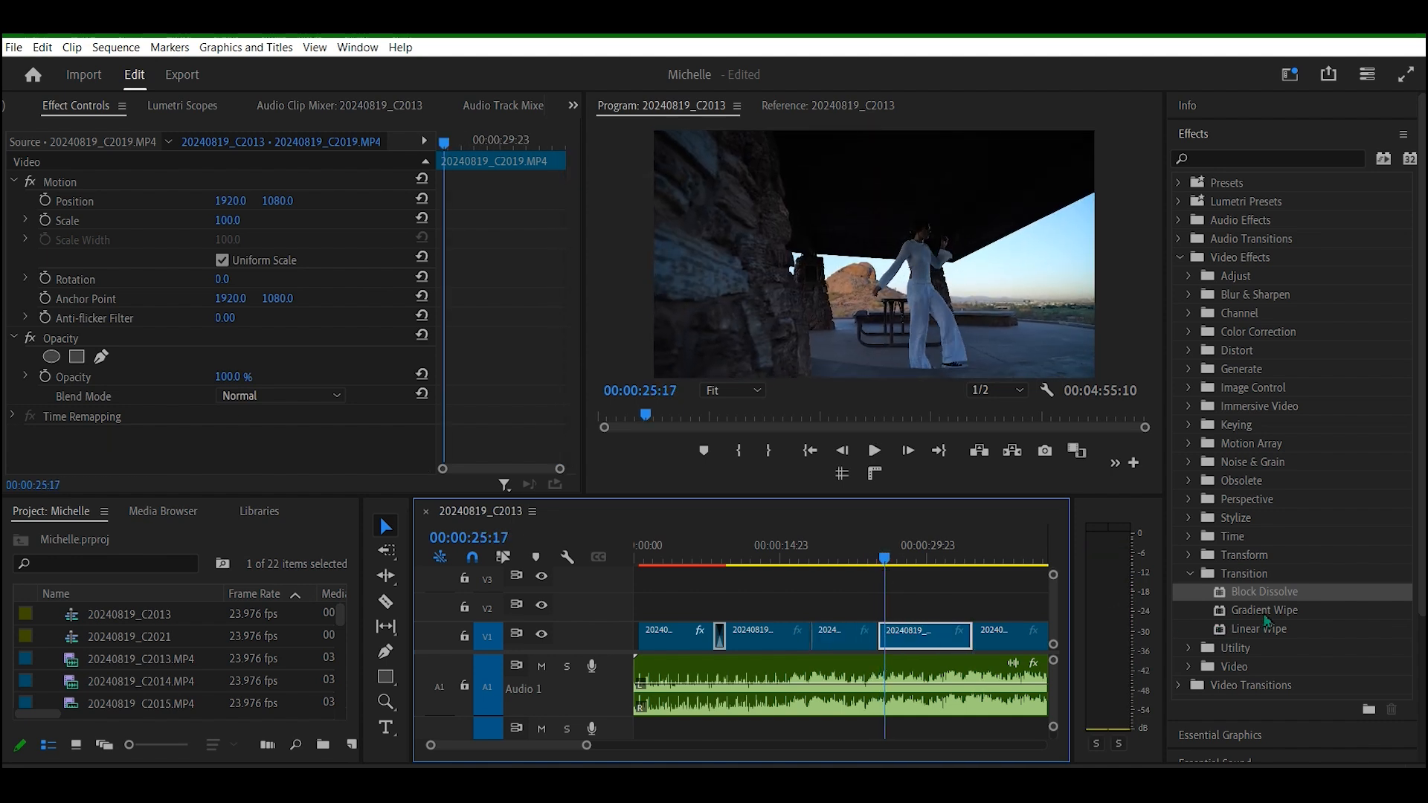
# Step: Apply the Linear Wipe effect to the C2019 clip and set its Transition Completion to 17%
pyautogui.click(1264, 617)
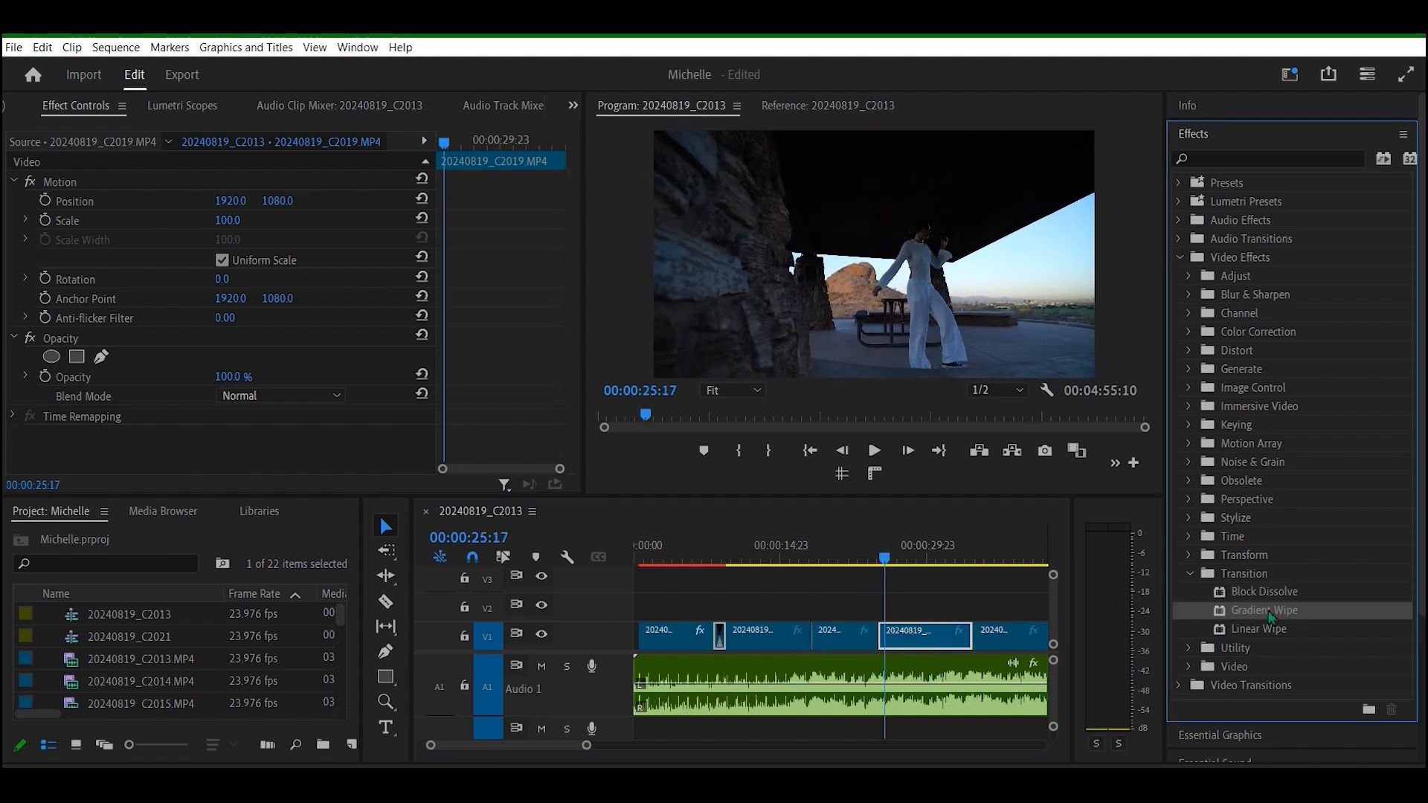
pyautogui.moveTo(1270, 617); pyautogui.dragTo(1119, 618)
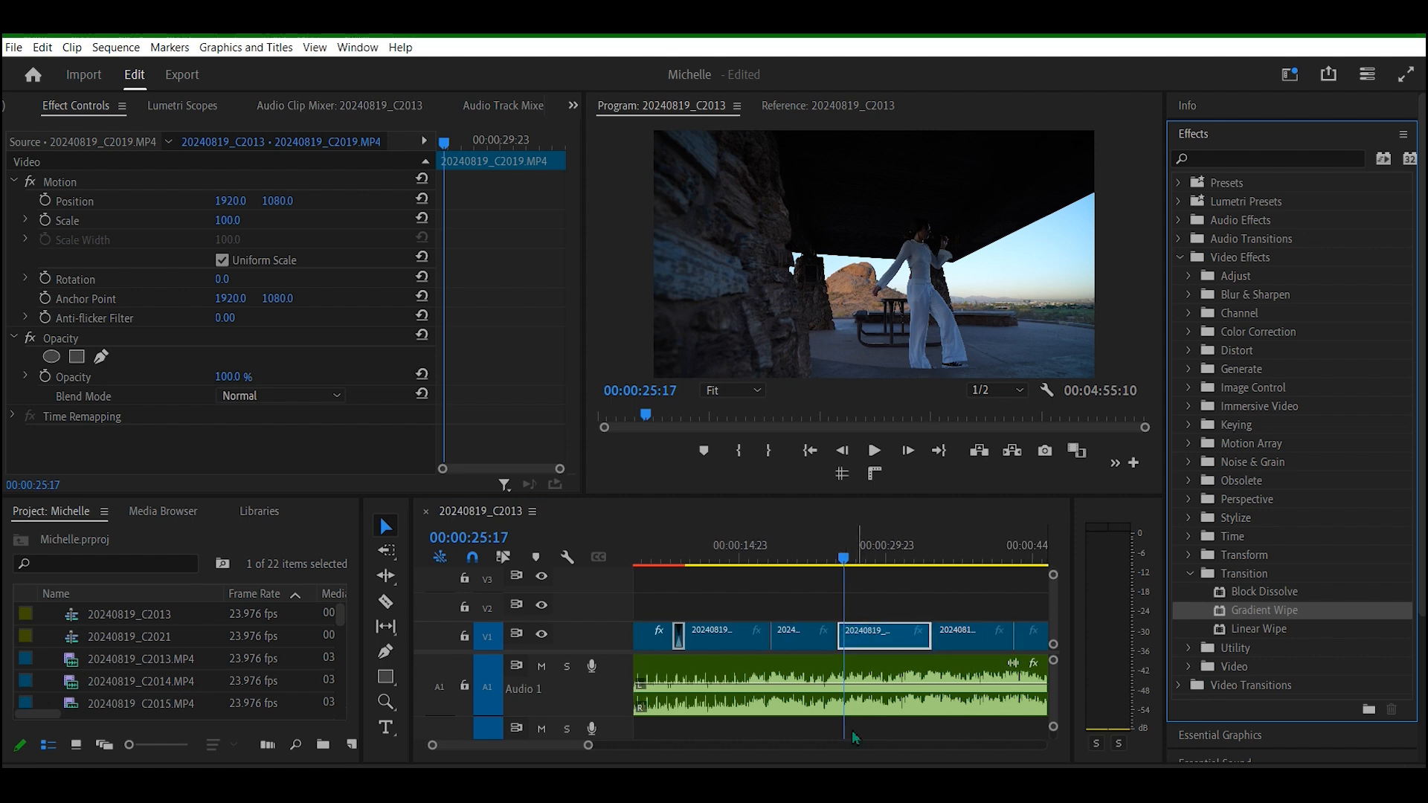
pyautogui.moveTo(591, 747); pyautogui.dragTo(519, 746)
pyautogui.moveTo(1265, 629); pyautogui.dragTo(815, 635)
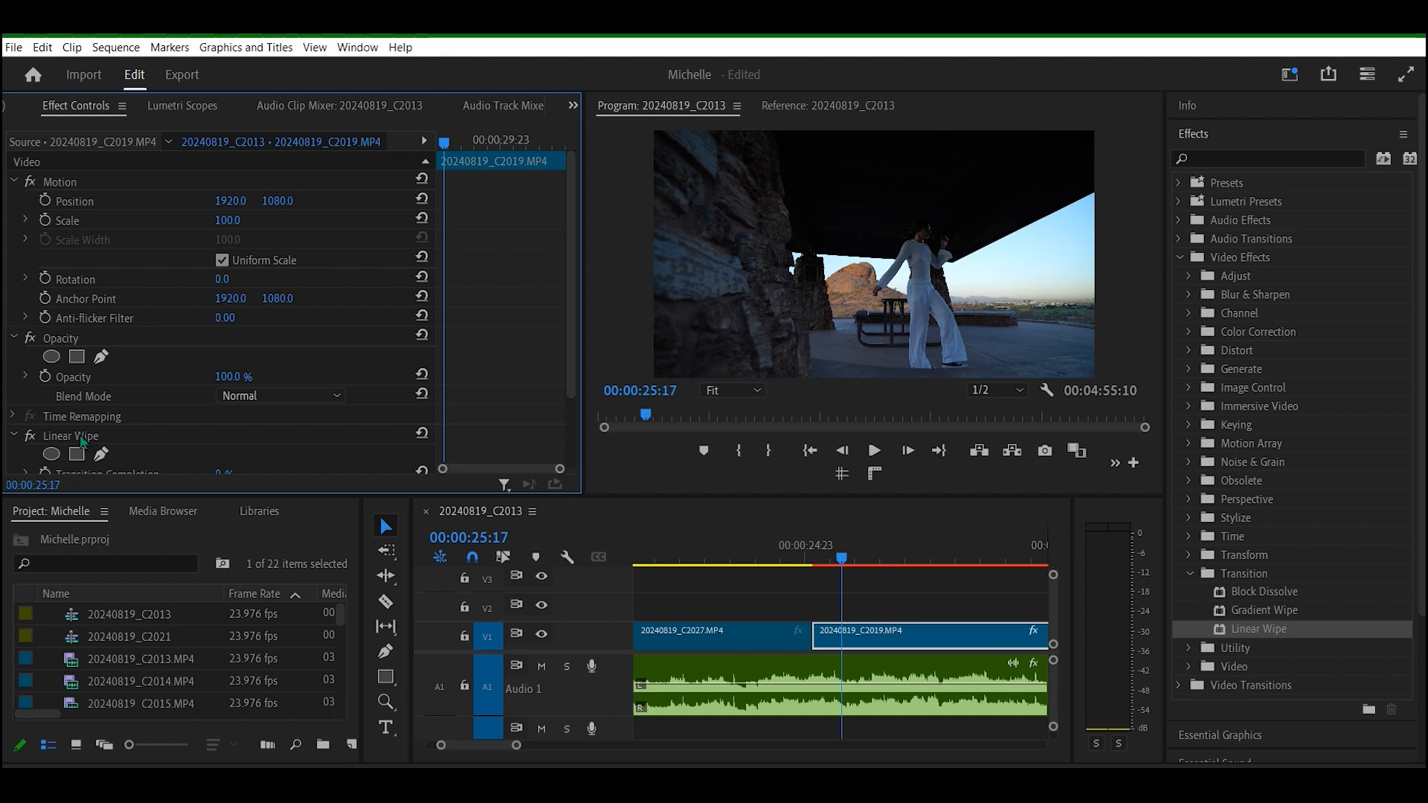
pyautogui.moveTo(574, 272); pyautogui.dragTo(577, 328)
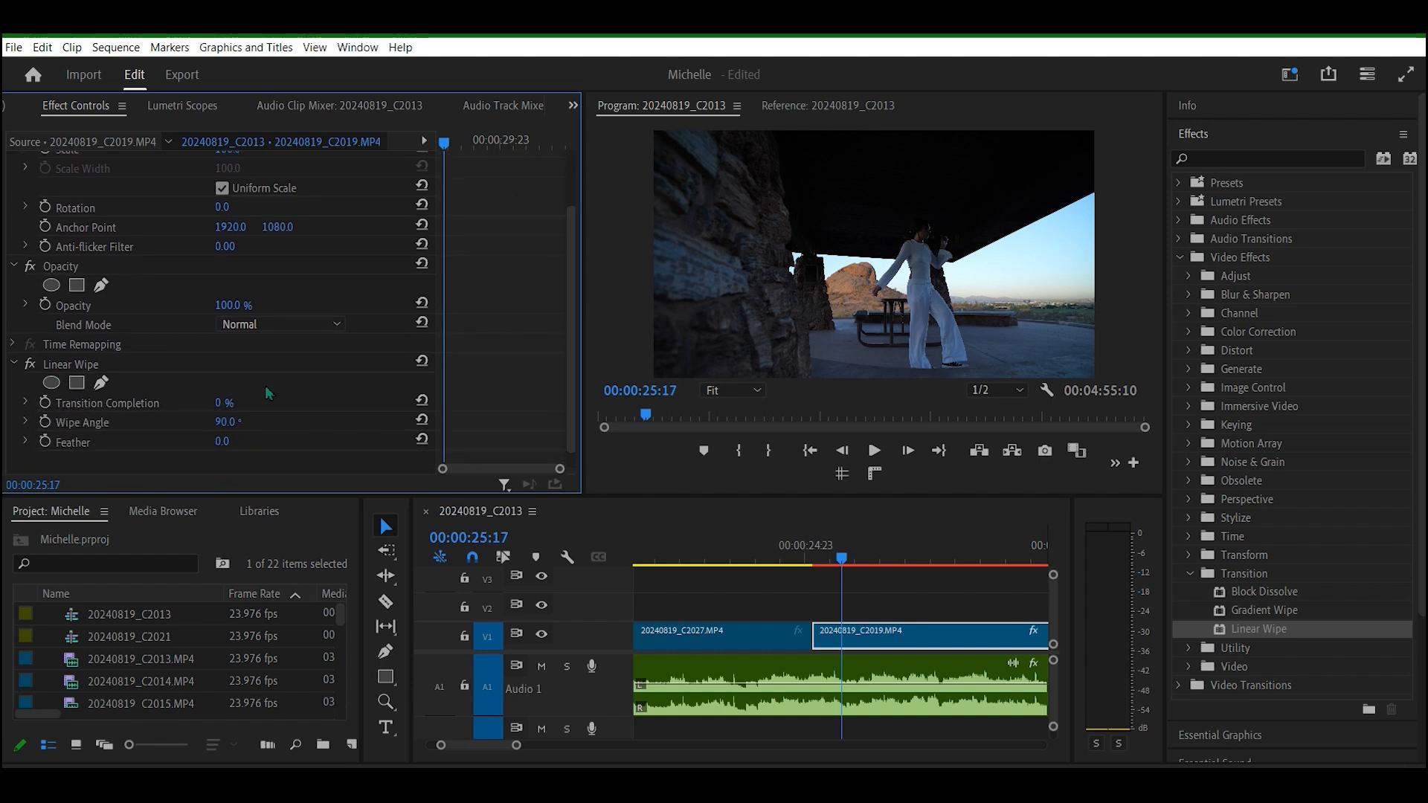
pyautogui.moveTo(225, 405)
pyautogui.mouseDown()
pyautogui.moveTo(298, 405)
pyautogui.moveTo(223, 405)
pyautogui.moveTo(297, 405)
pyautogui.moveTo(238, 406)
pyautogui.mouseUp()
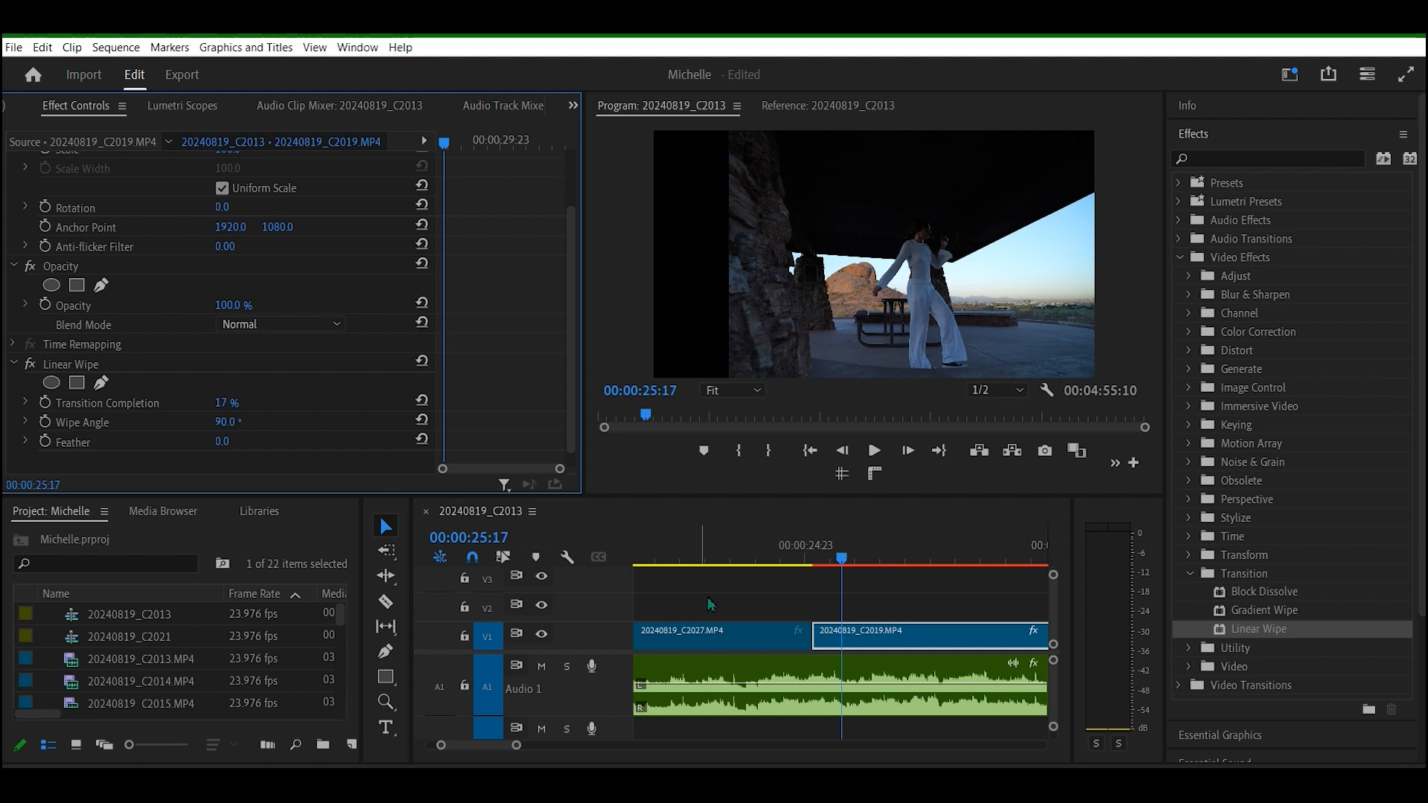
# Step: Play across the cut from C2027 to C2019 to judge the Linear Wipe, and undo the effect
pyautogui.moveTo(834, 563); pyautogui.dragTo(794, 557)
pyautogui.click(874, 450)
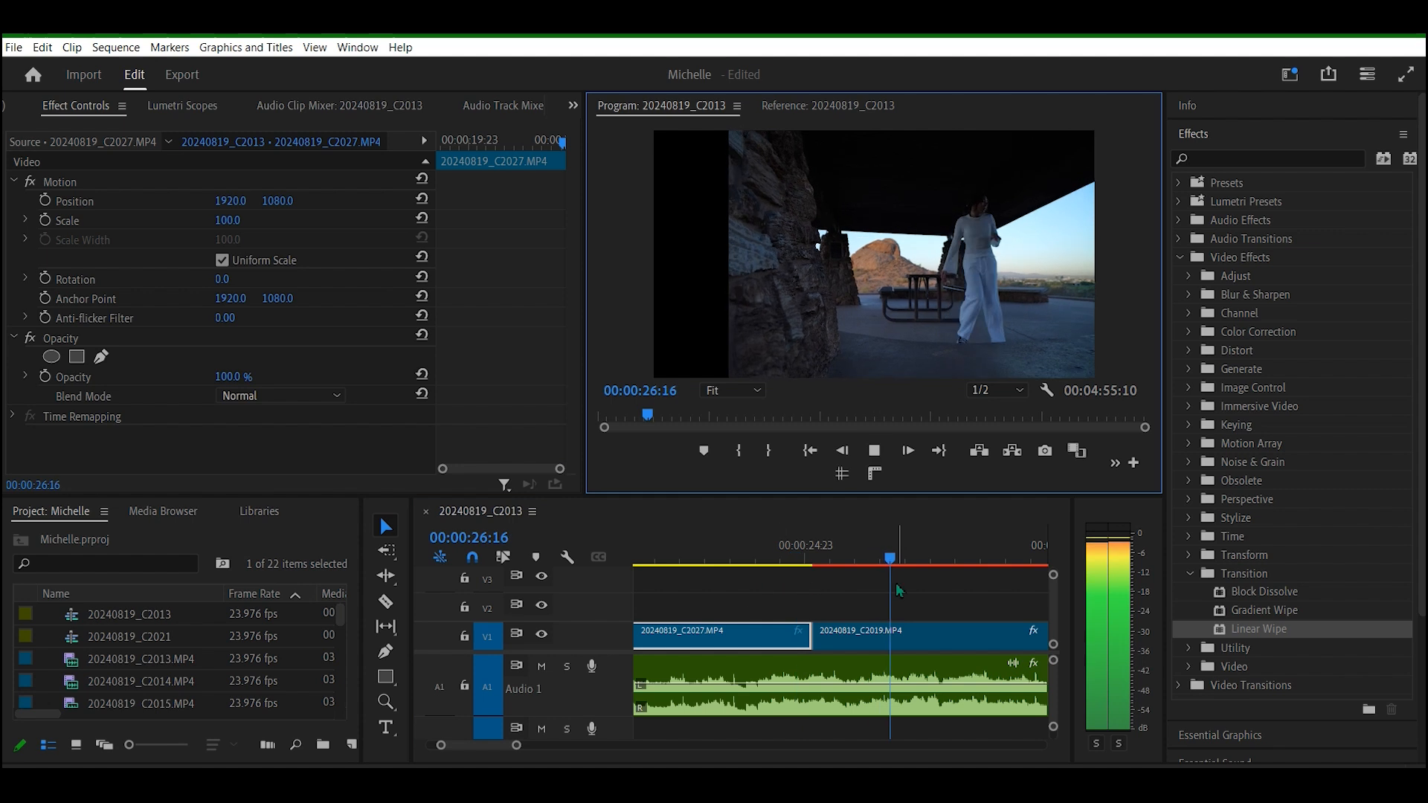
pyautogui.moveTo(915, 565); pyautogui.dragTo(820, 564)
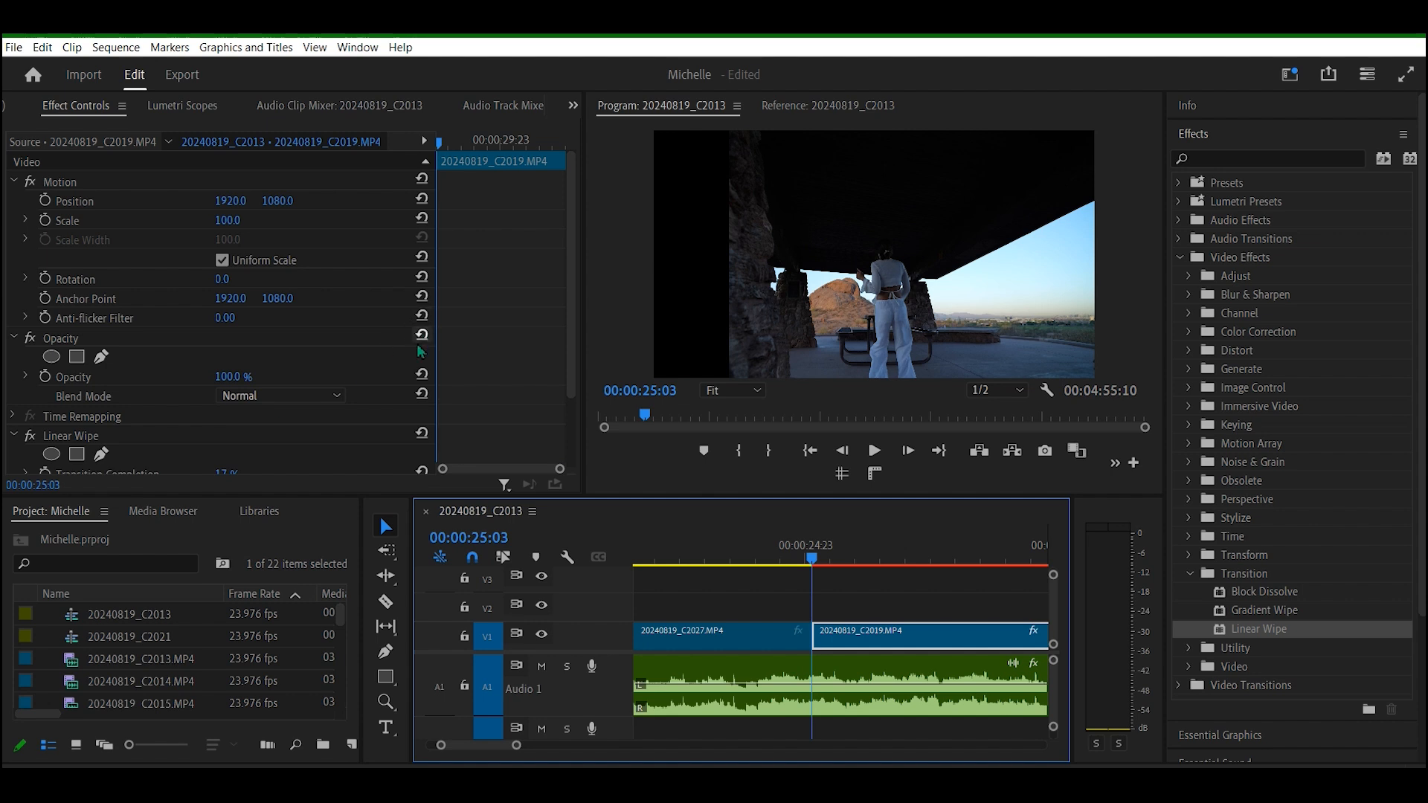
pyautogui.moveTo(570, 271); pyautogui.dragTo(570, 274)
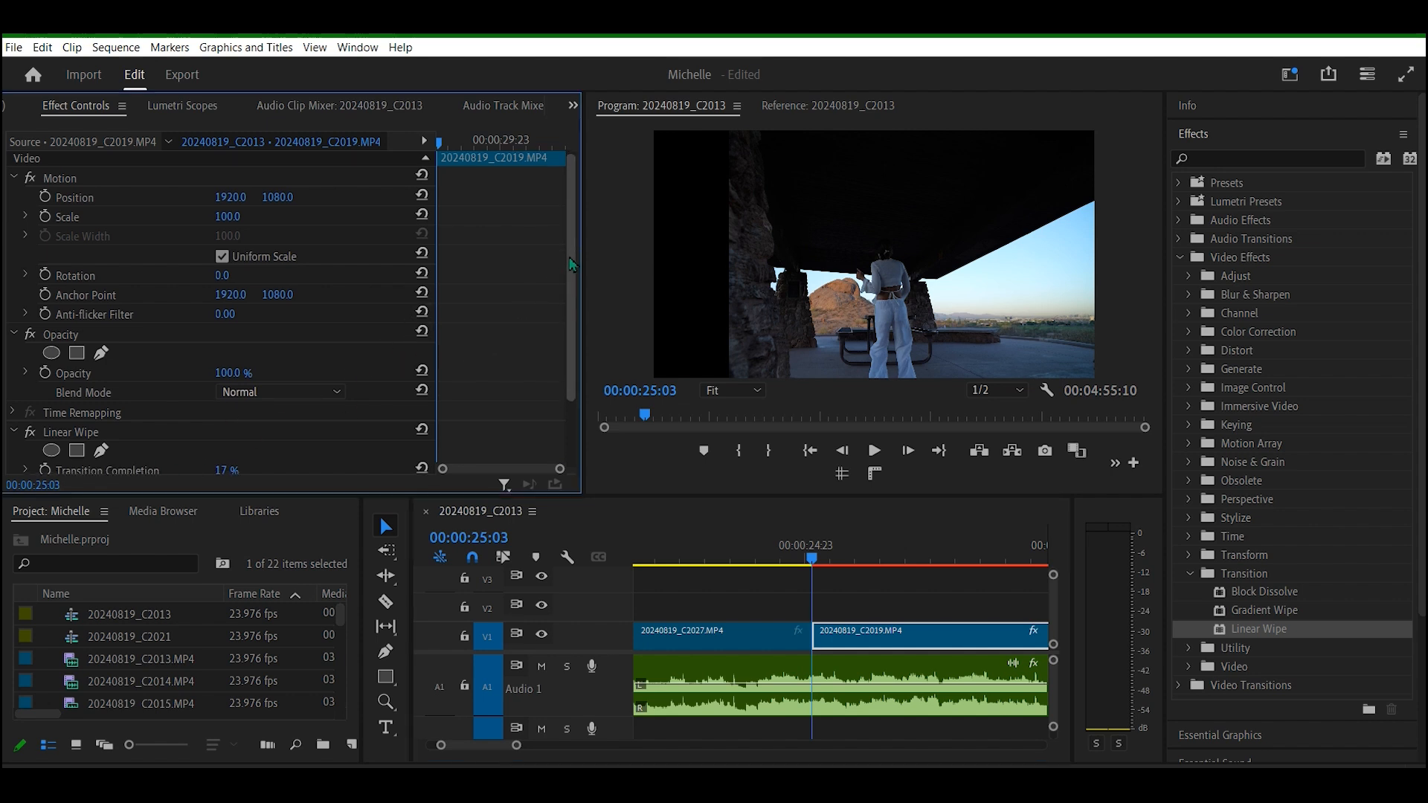
pyautogui.moveTo(813, 559); pyautogui.dragTo(806, 560)
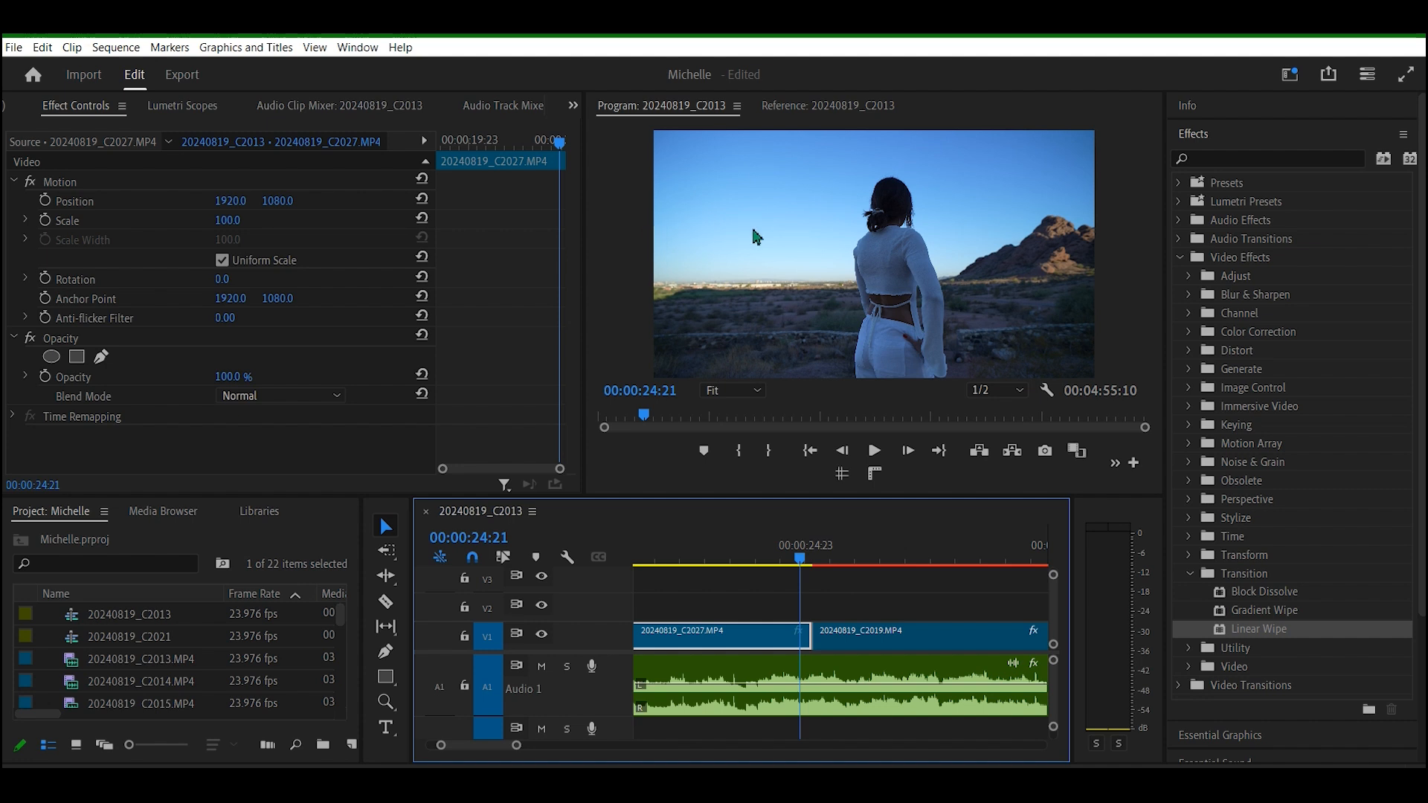
pyautogui.click(819, 560)
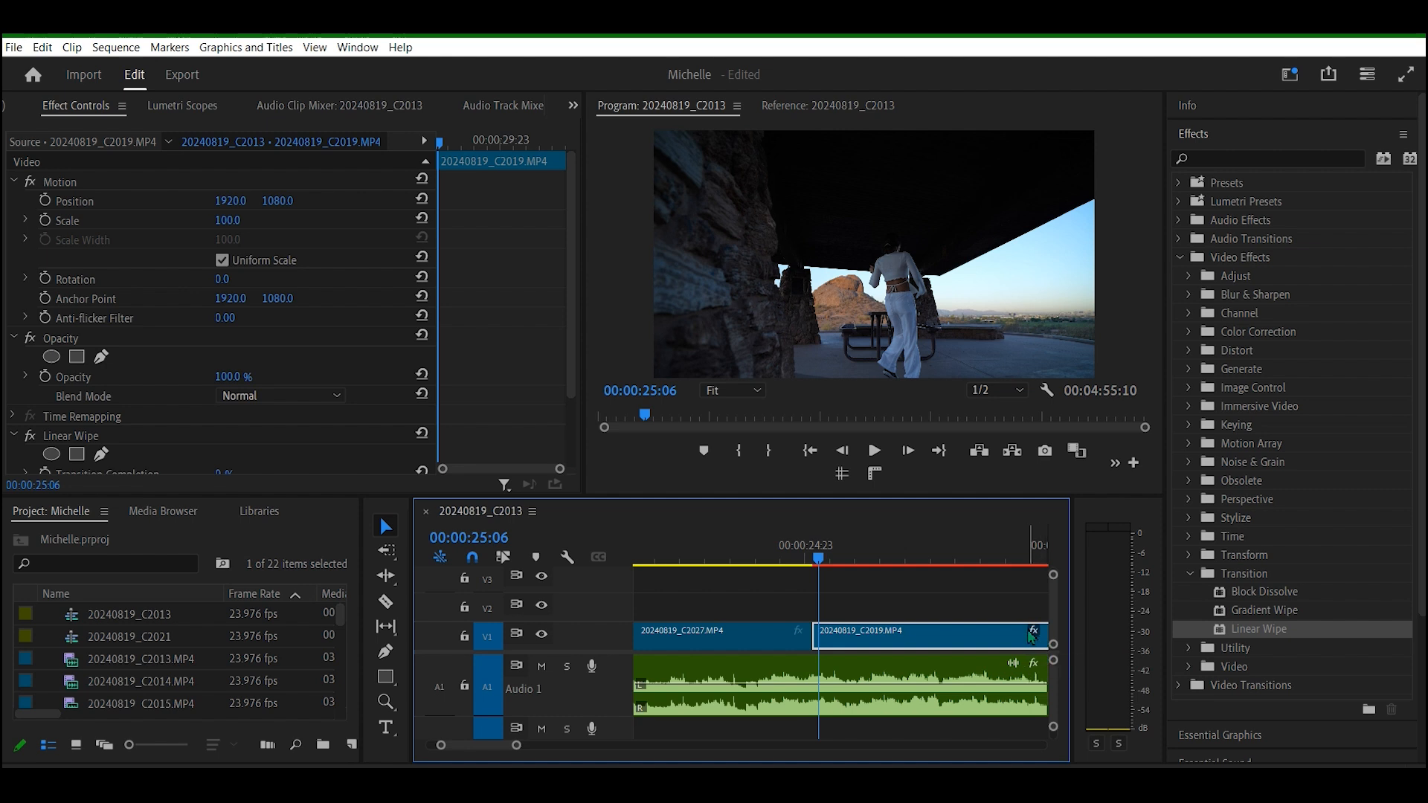
pyautogui.hotkey('ctrl', 'z')
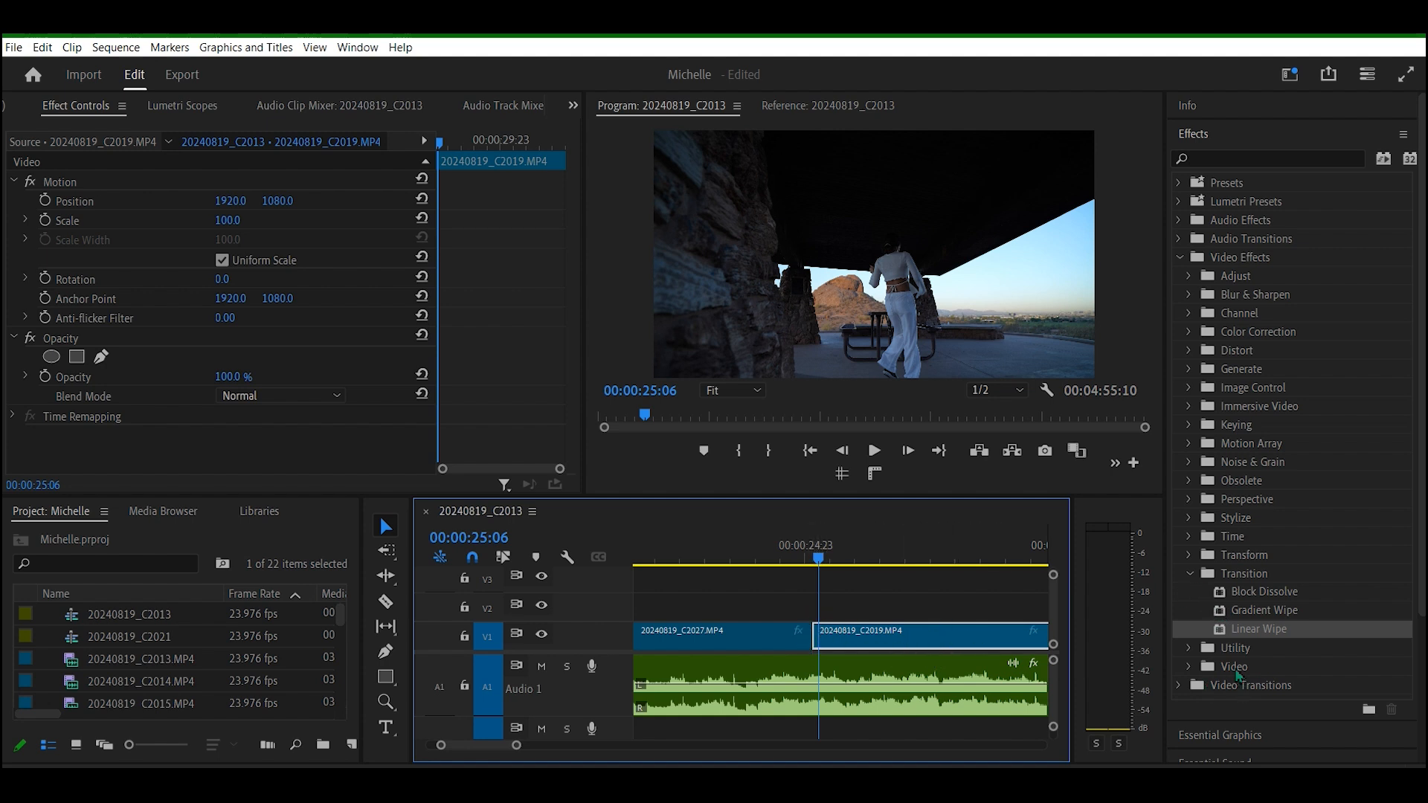
# Step: Add an Additive Dissolve transition at the cut between the C2027 and C2019 clips
pyautogui.click(1188, 574)
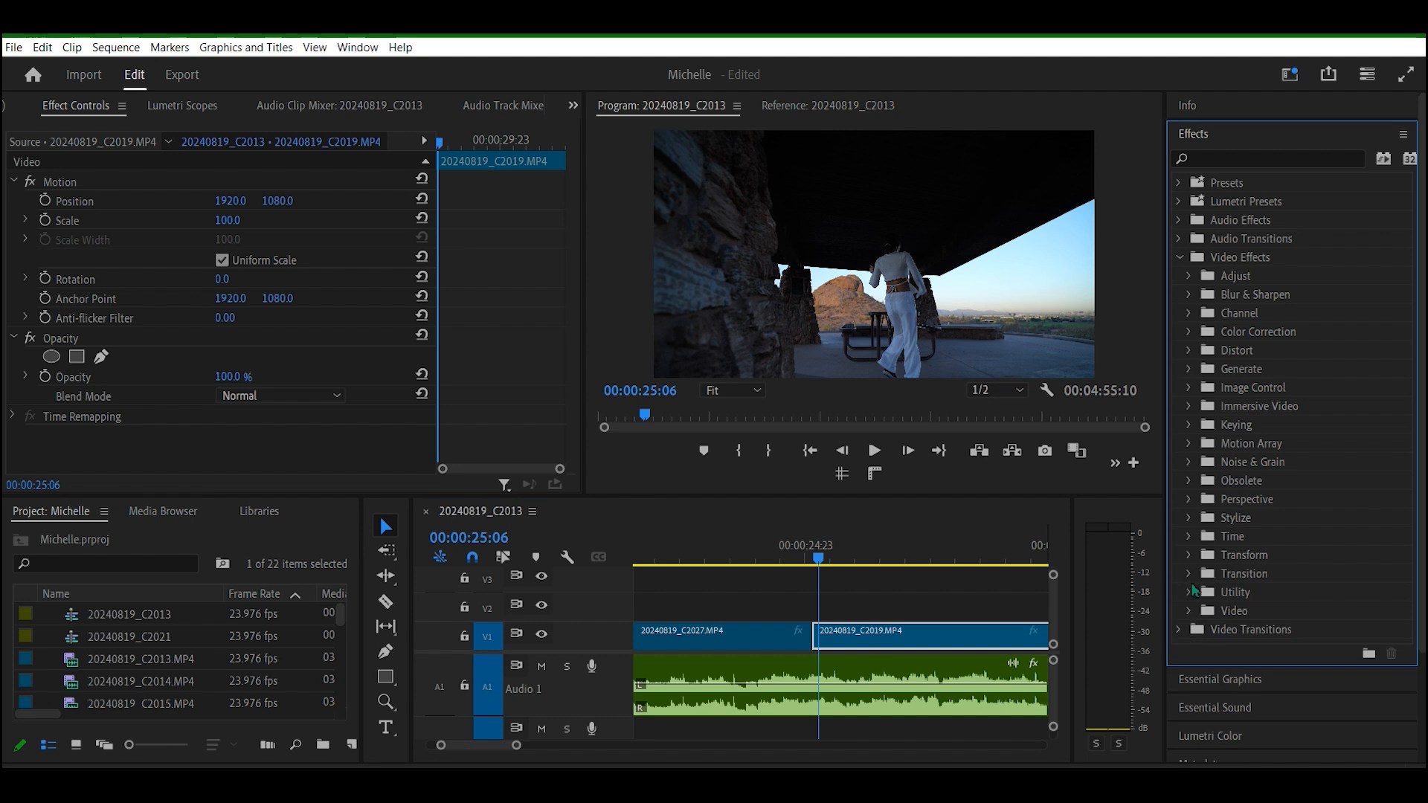
pyautogui.click(1188, 592)
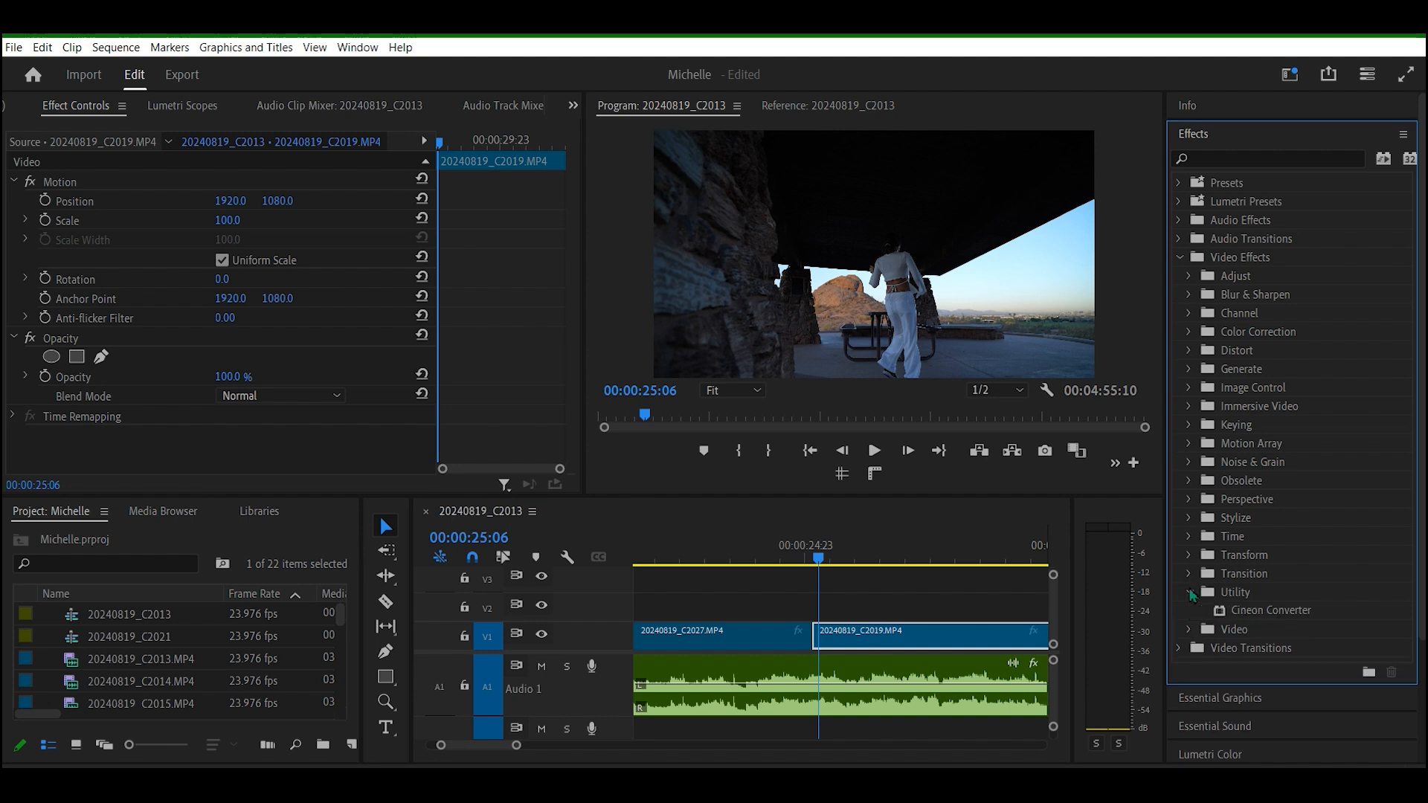
pyautogui.click(1188, 630)
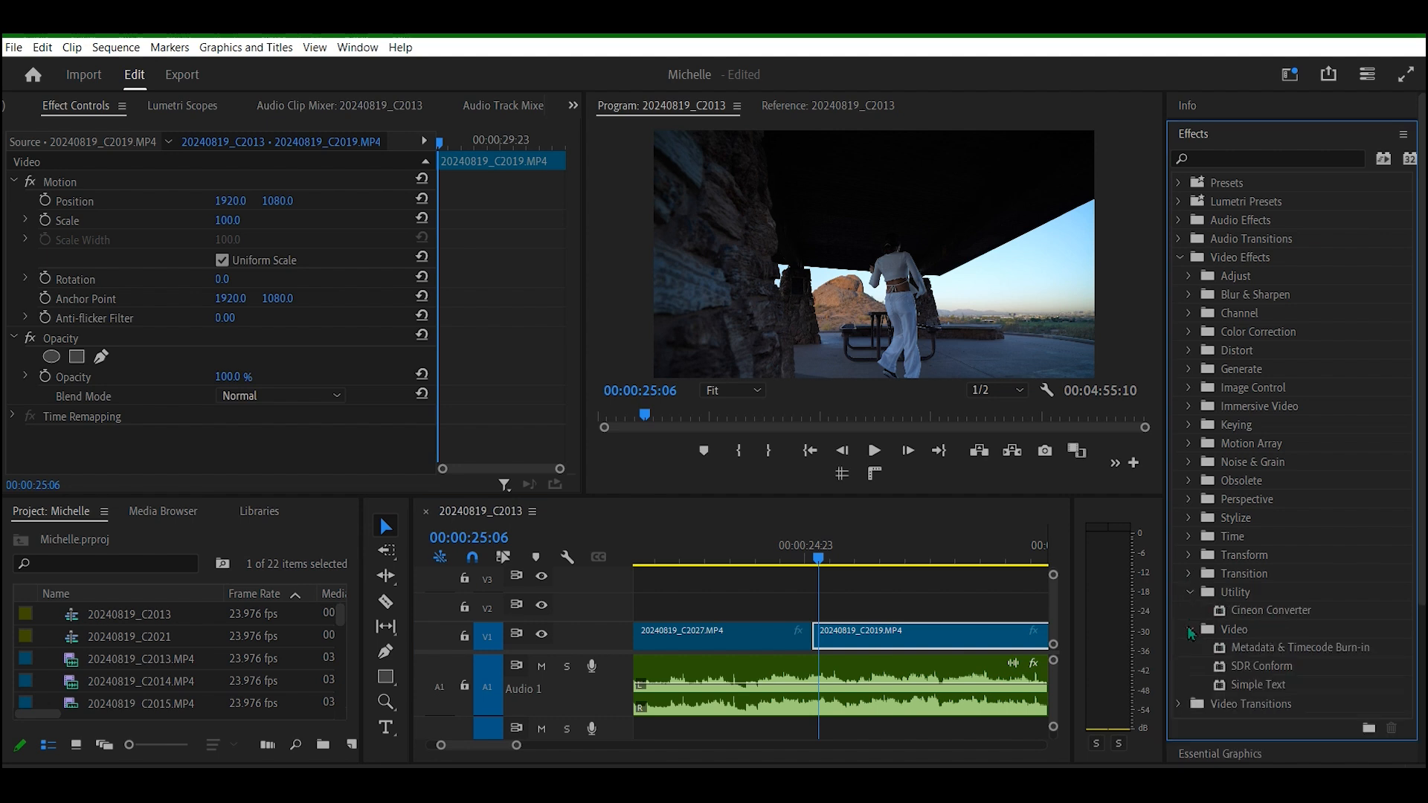
pyautogui.click(1190, 631)
pyautogui.click(1189, 592)
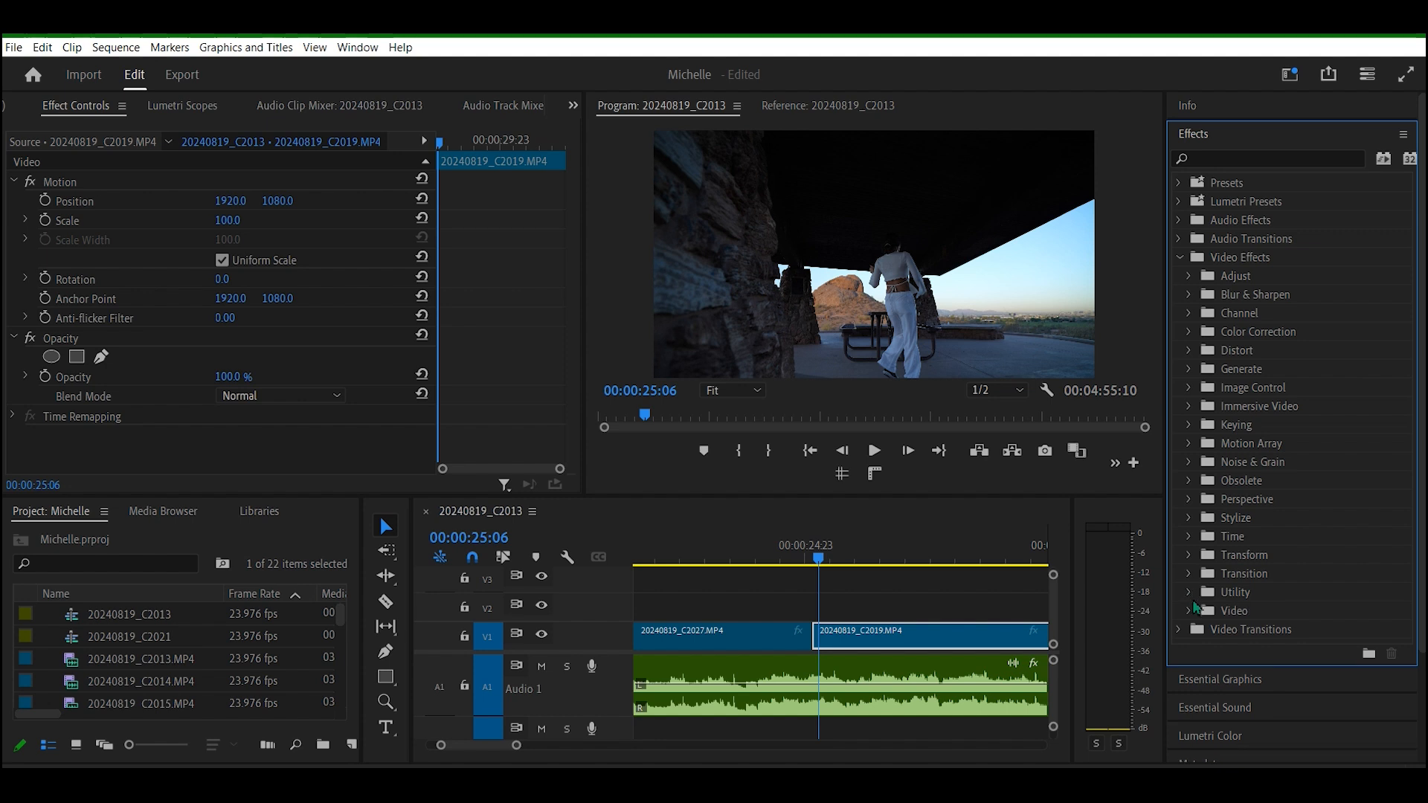
pyautogui.click(1180, 631)
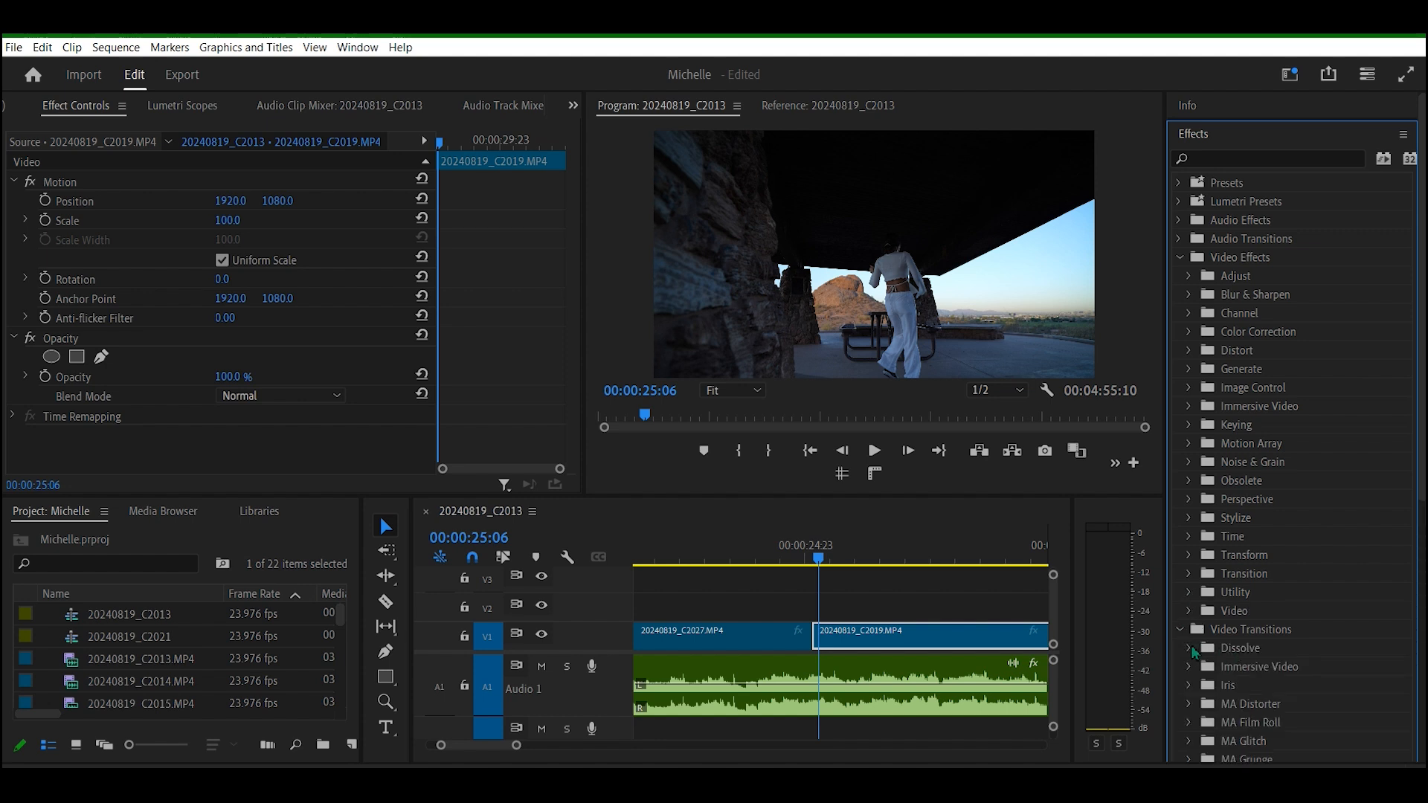
pyautogui.click(1189, 648)
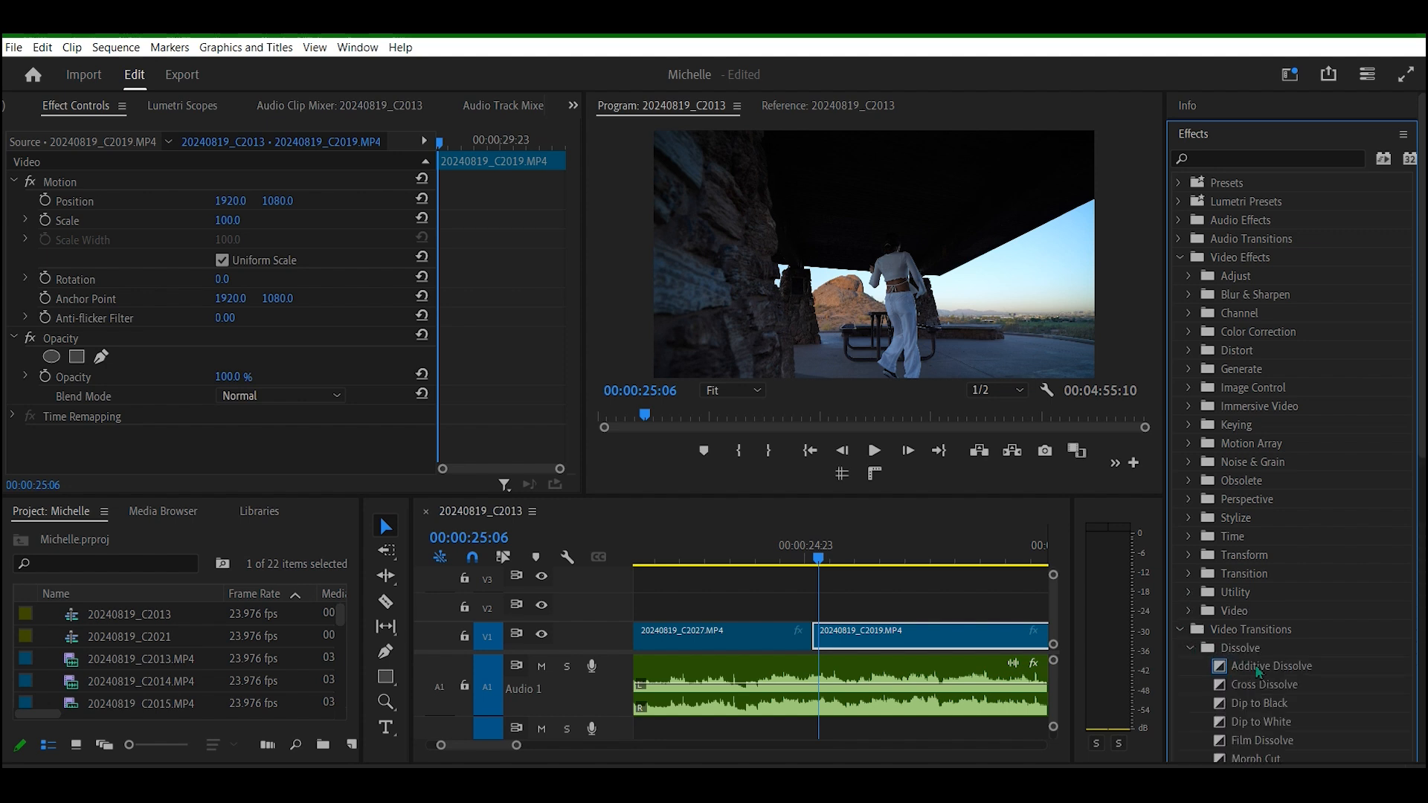
pyautogui.moveTo(1257, 670); pyautogui.dragTo(818, 640)
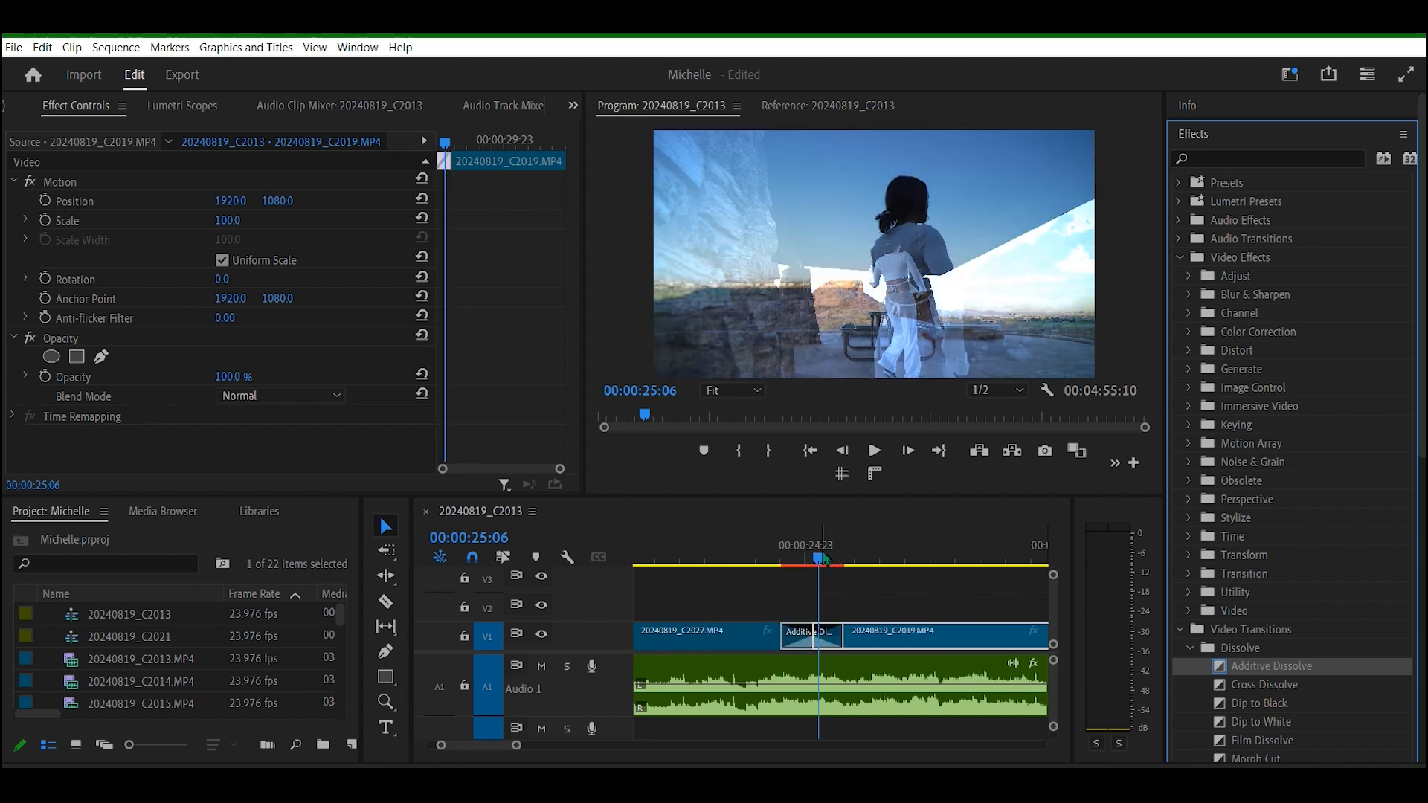
# Step: Play through the Additive Dissolve between C2027 and C2019, and park the playhead at 00:00:26:04
pyautogui.moveTo(823, 558); pyautogui.dragTo(768, 568)
pyautogui.press('space')
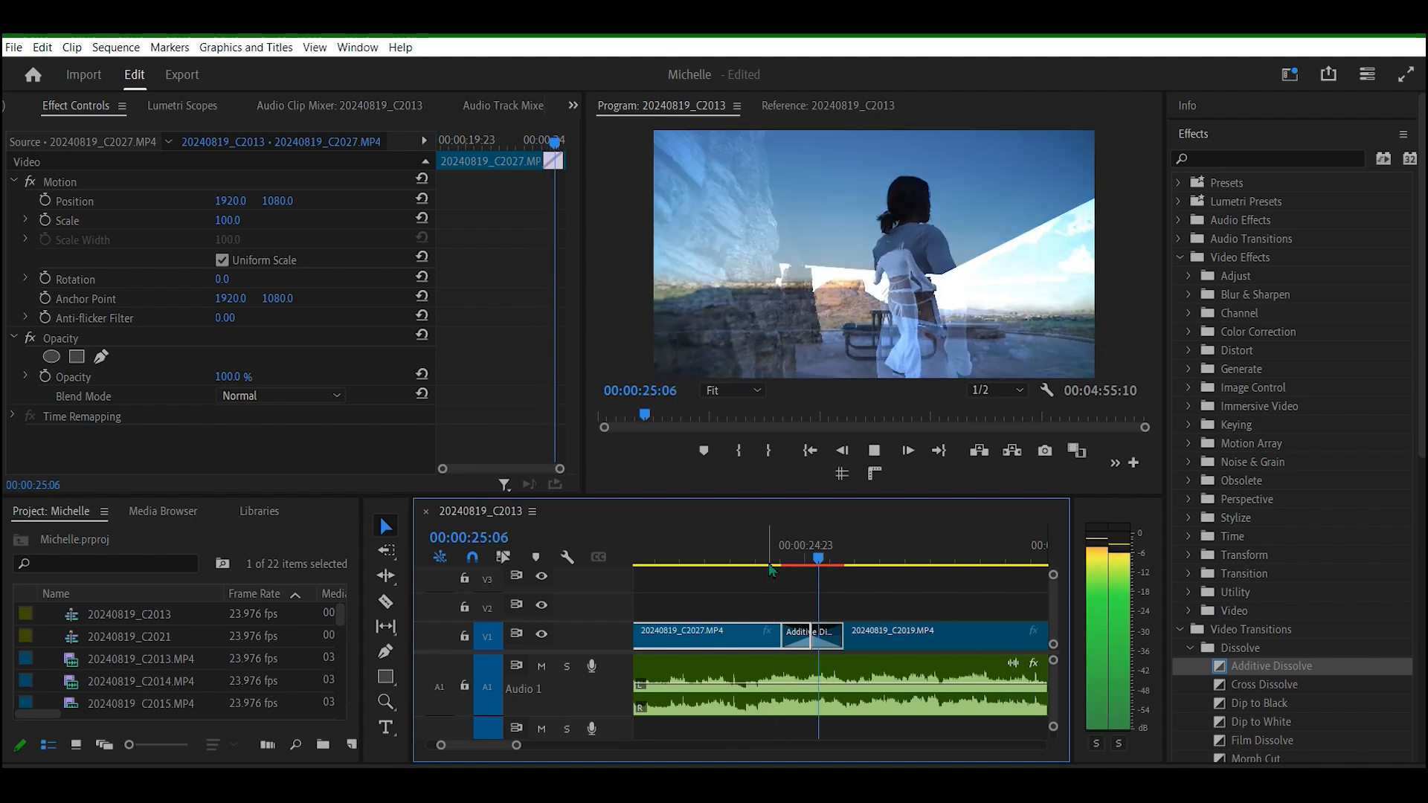
pyautogui.click(864, 565)
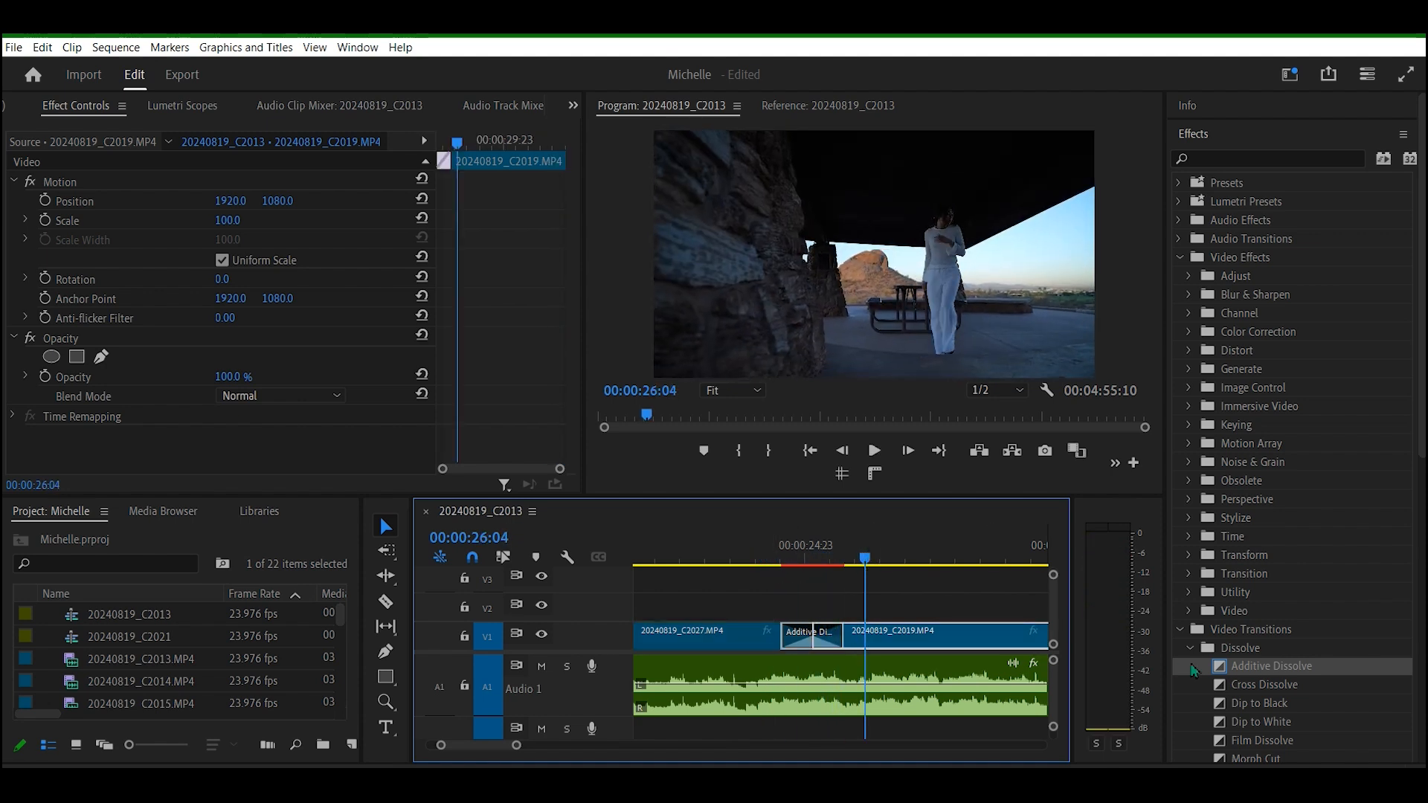
# Step: Add a Cross Dissolve transition at the cut between the two C2031 clips near 00:00:43
pyautogui.moveTo(1261, 692); pyautogui.dragTo(1149, 669)
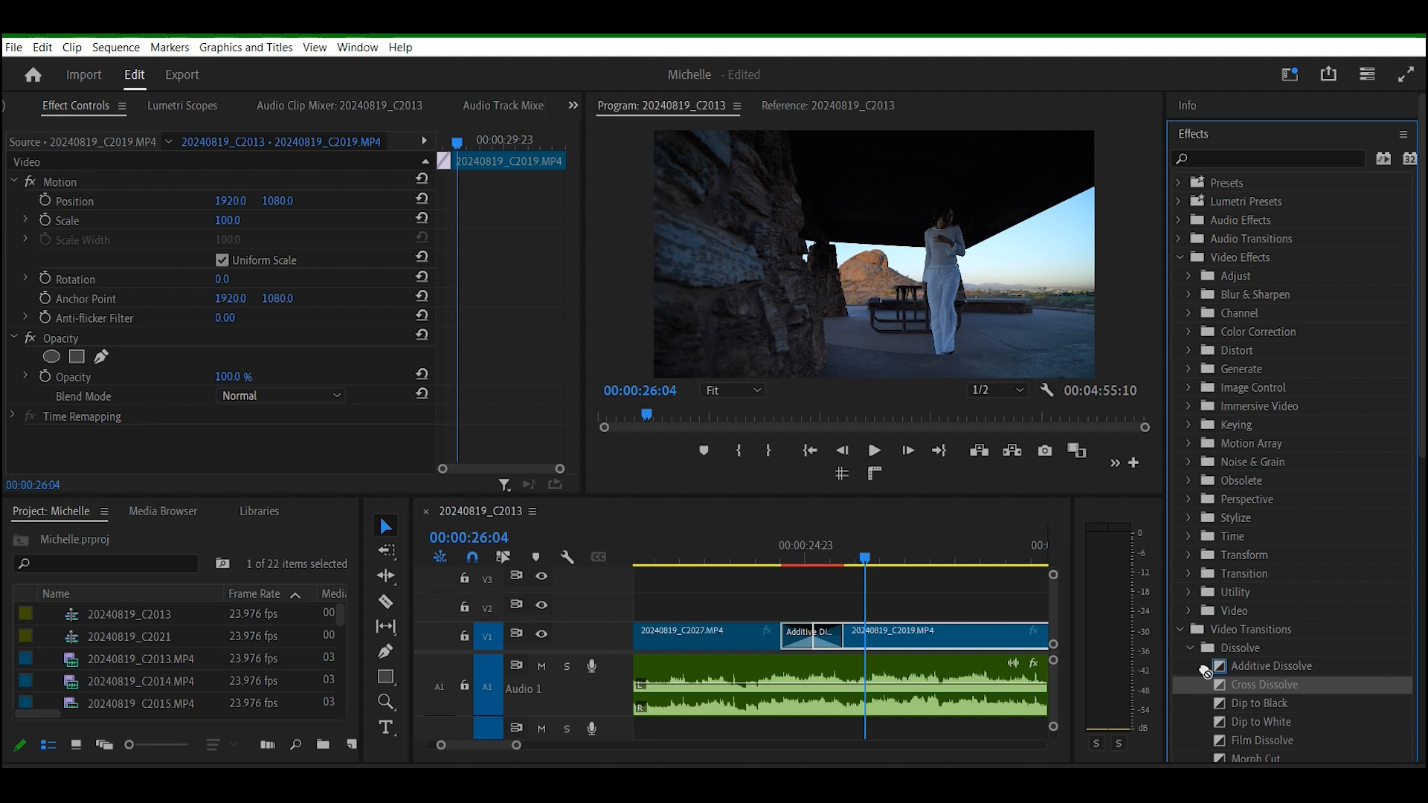
pyautogui.moveTo(1238, 685); pyautogui.dragTo(941, 706)
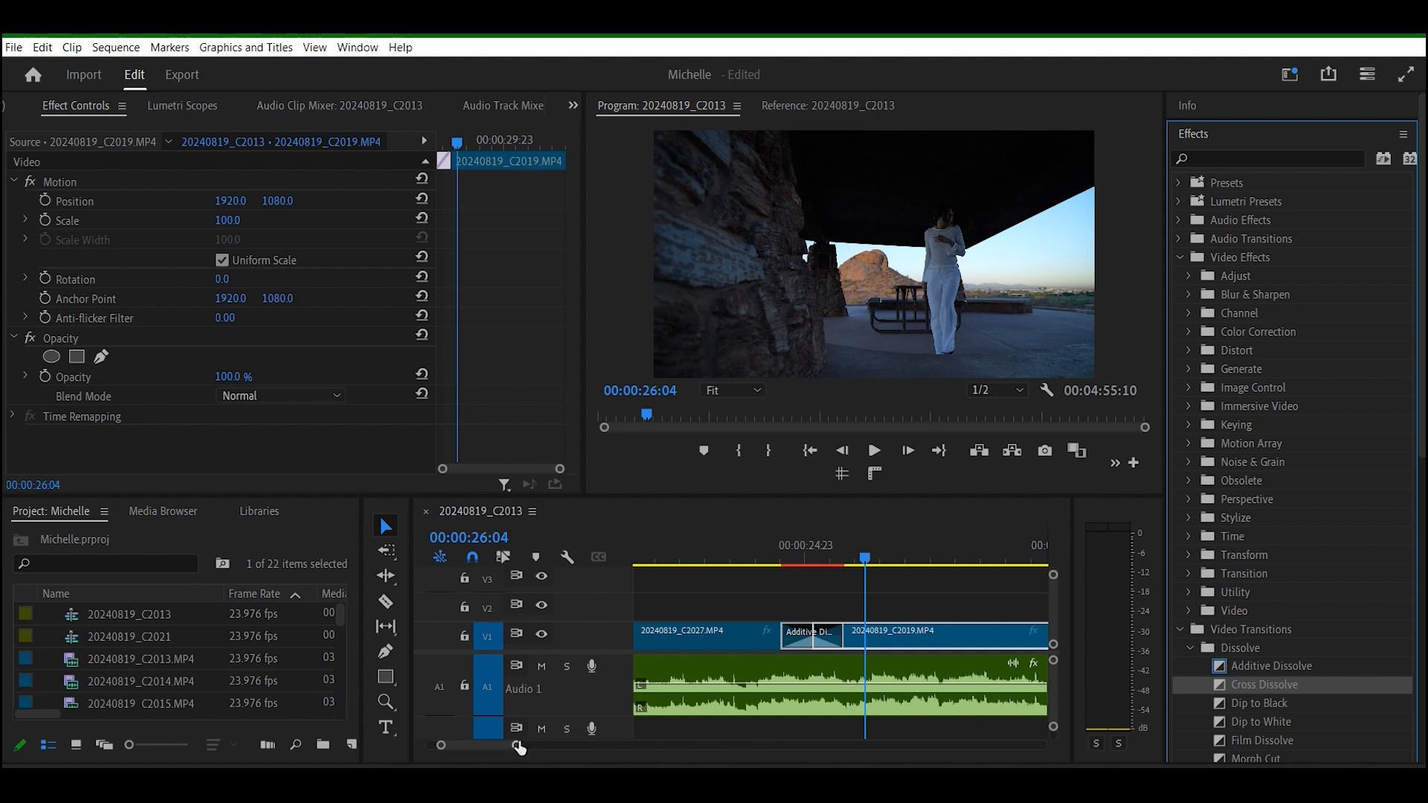
pyautogui.moveTo(518, 747); pyautogui.dragTo(572, 750)
pyautogui.moveTo(573, 746); pyautogui.dragTo(593, 746)
pyautogui.moveTo(1263, 686); pyautogui.dragTo(890, 648)
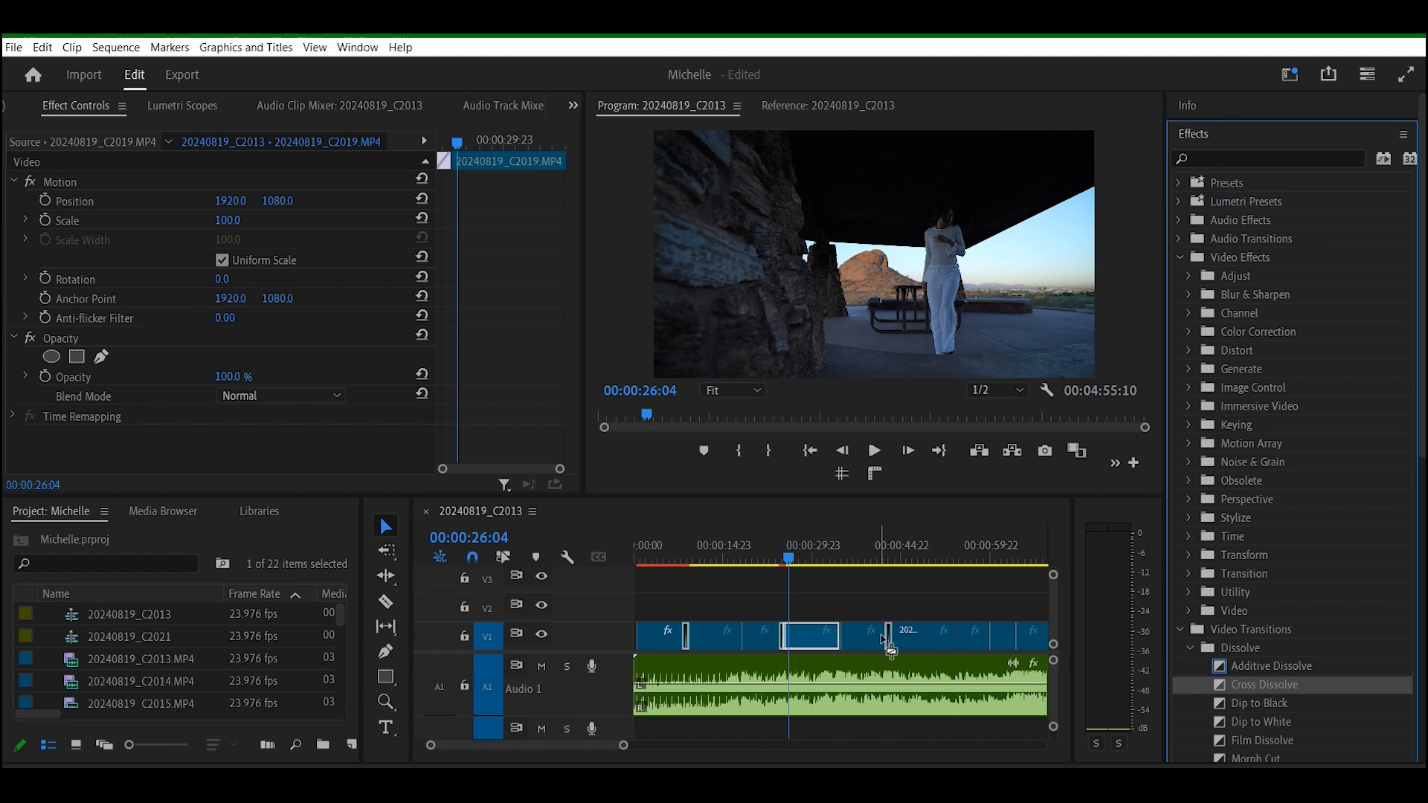
# Step: Play across the Cross Dissolve between the C2031 clips near 00:00:43, and undo the transition
pyautogui.moveTo(790, 558); pyautogui.dragTo(873, 571)
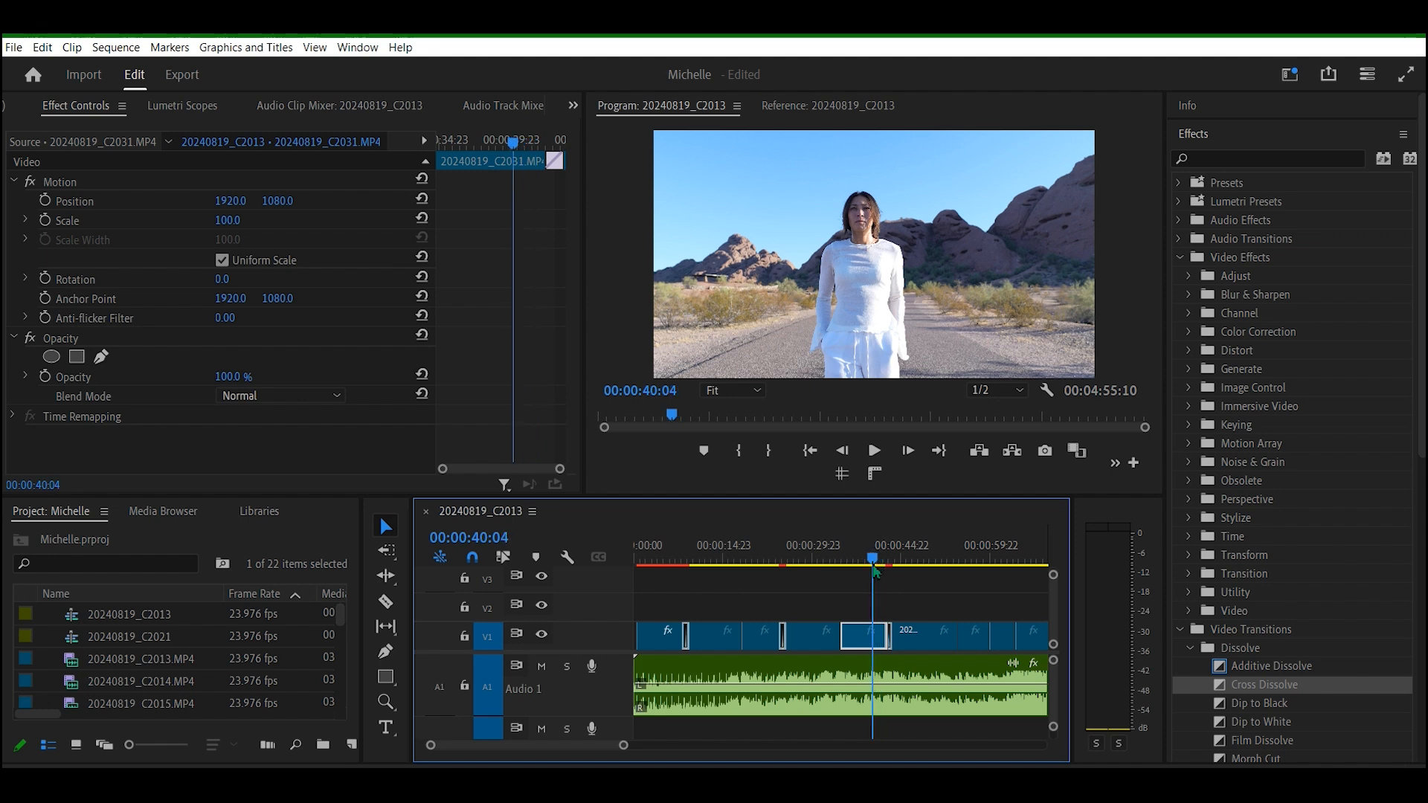
pyautogui.press('space')
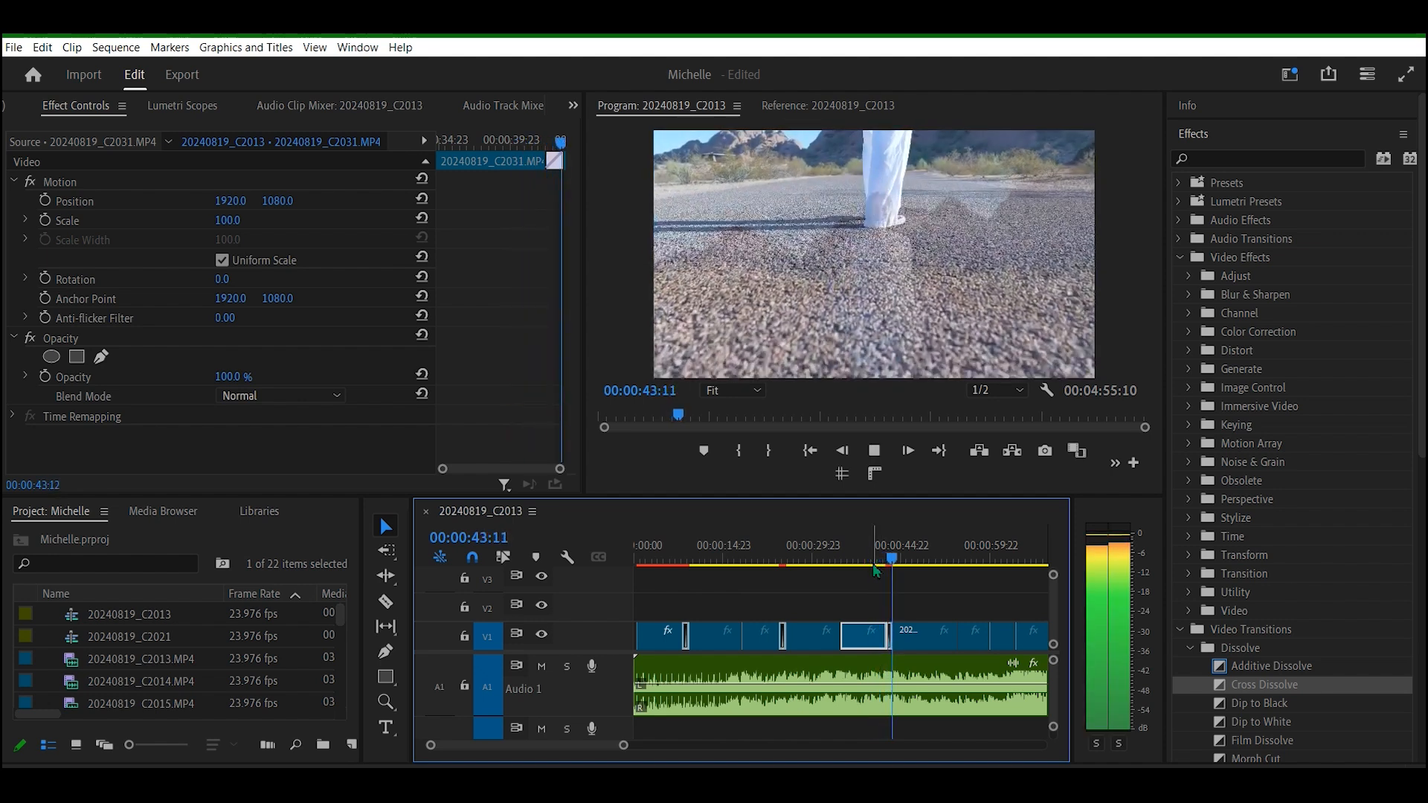
pyautogui.press('space')
pyautogui.moveTo(900, 563); pyautogui.dragTo(887, 564)
pyautogui.press('space')
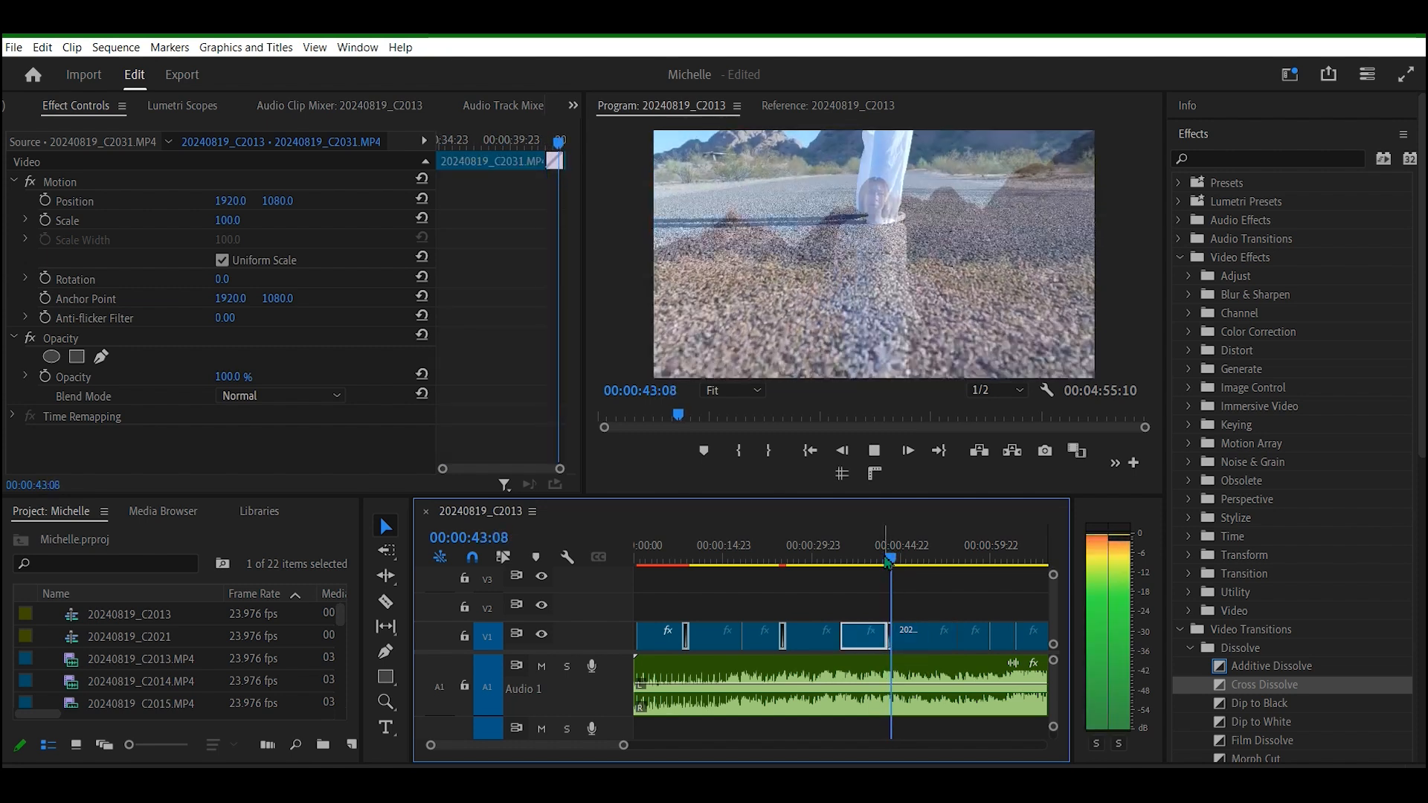
pyautogui.press('space')
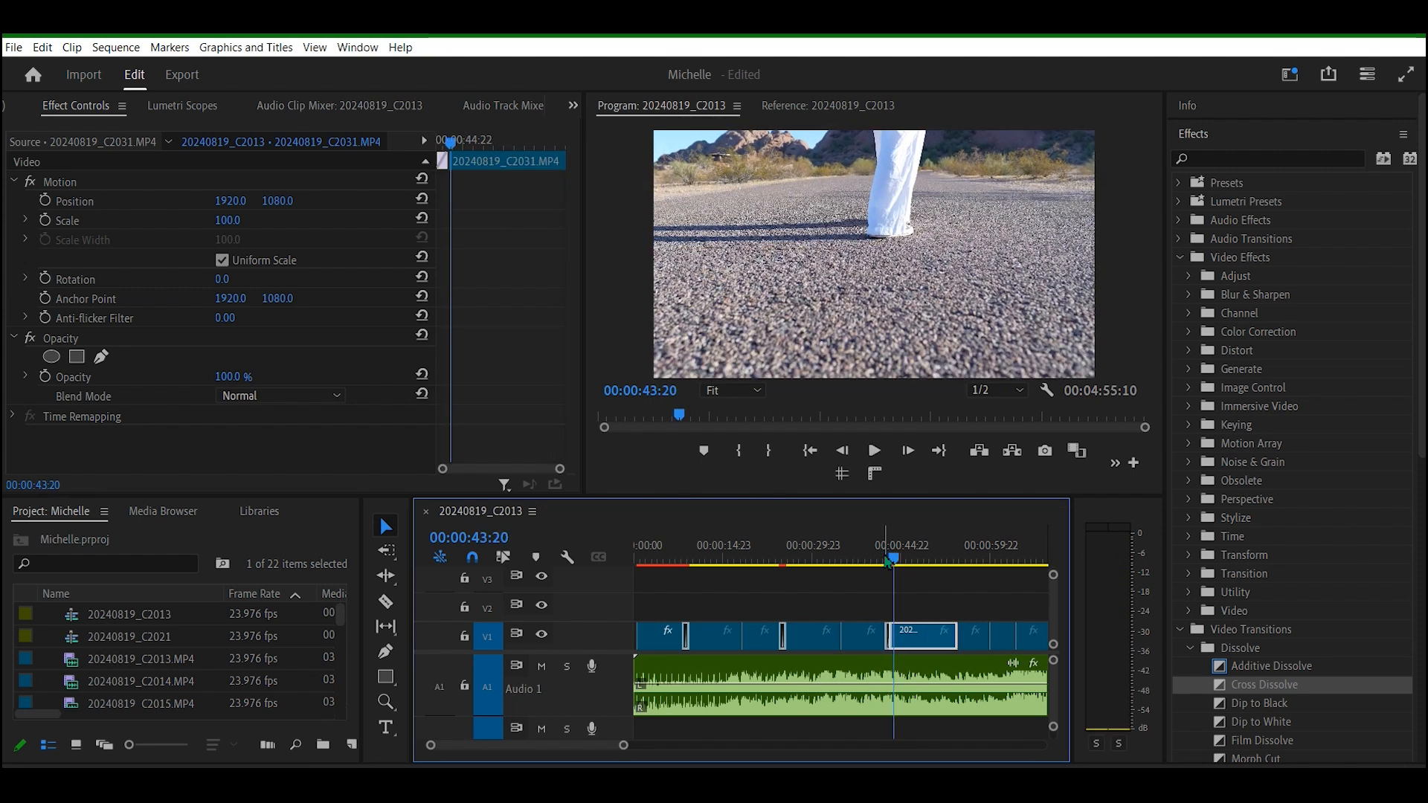
pyautogui.hotkey('ctrl', 'z')
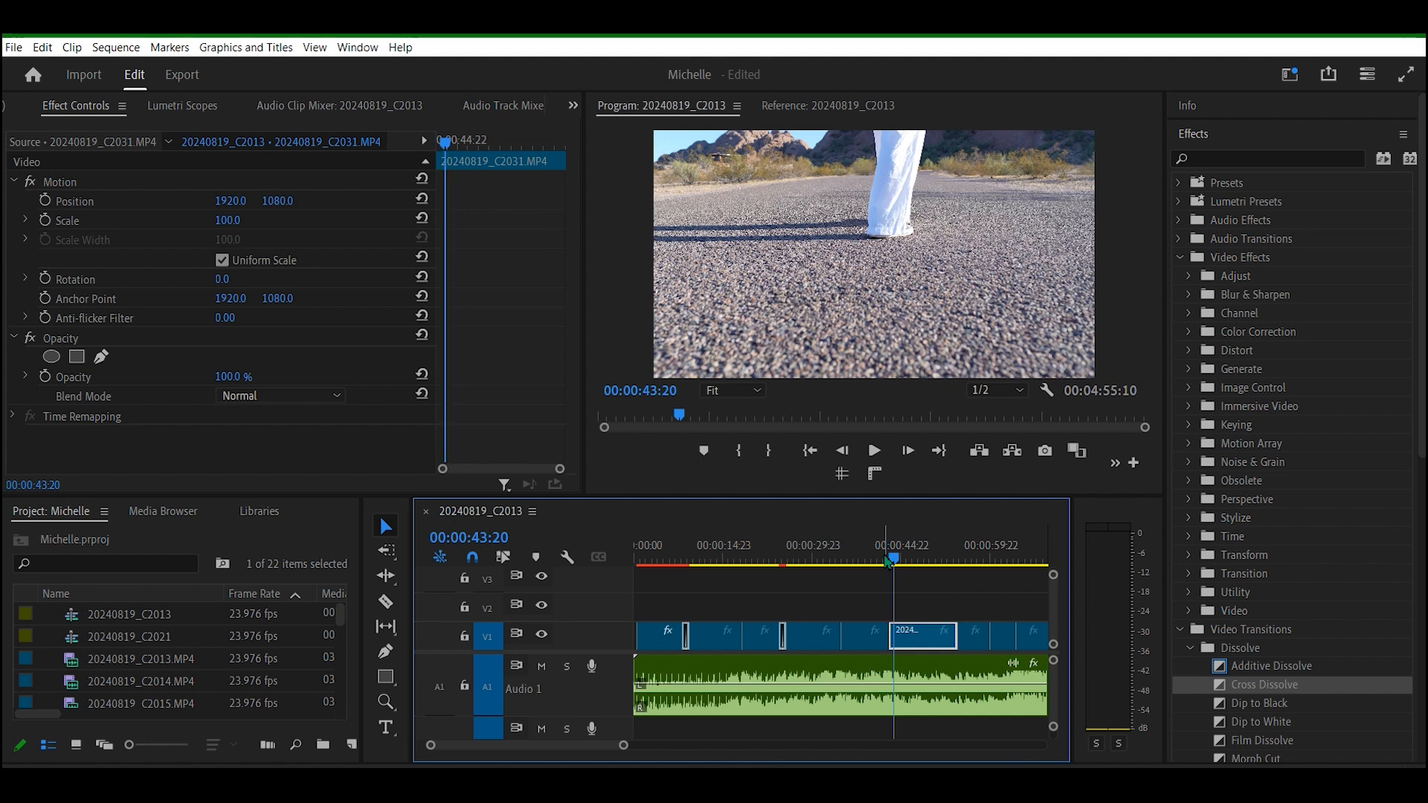
# Step: Play through the plain cut between the C2031 clips near 00:00:43 to judge it without a transition
pyautogui.moveTo(893, 560); pyautogui.dragTo(886, 562)
pyautogui.press('space')
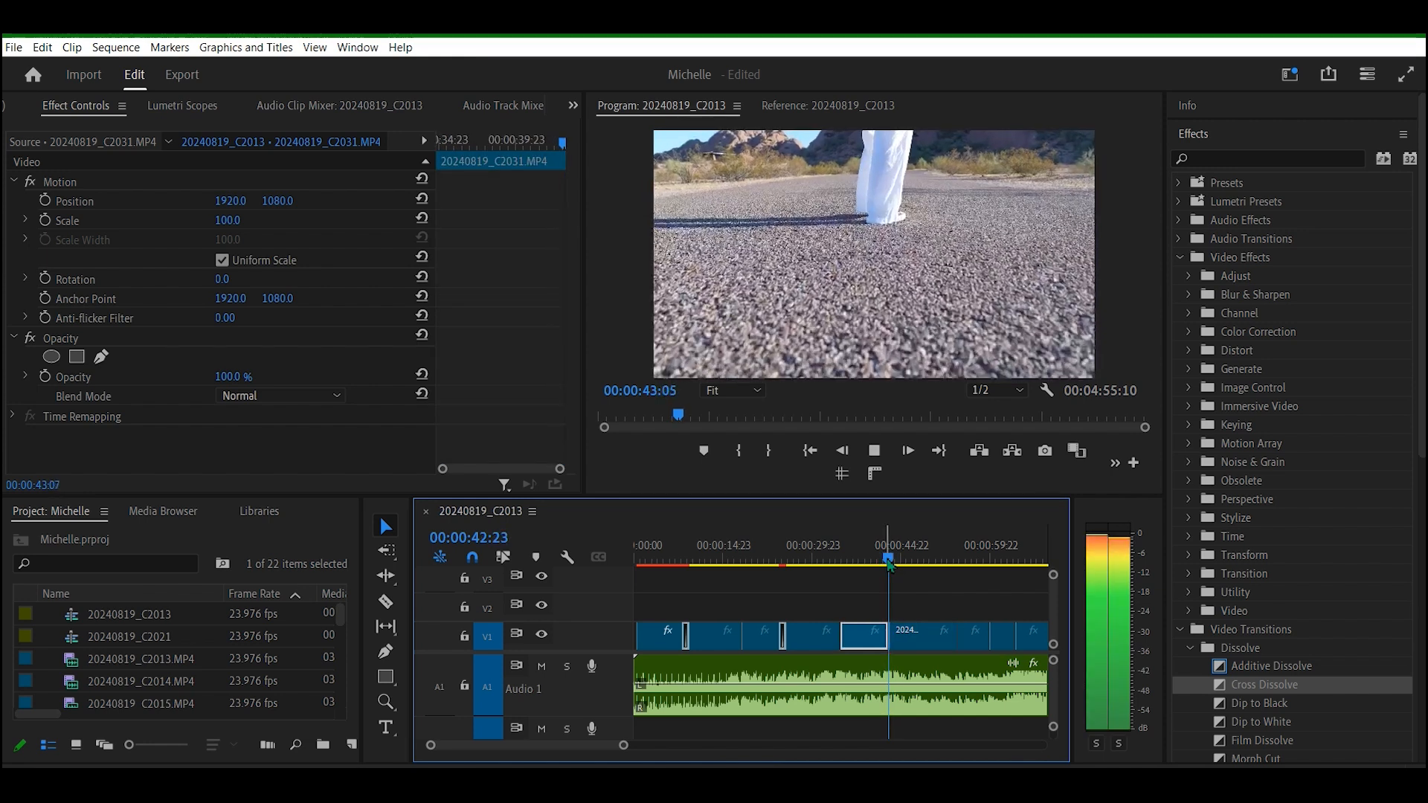
pyautogui.press('space')
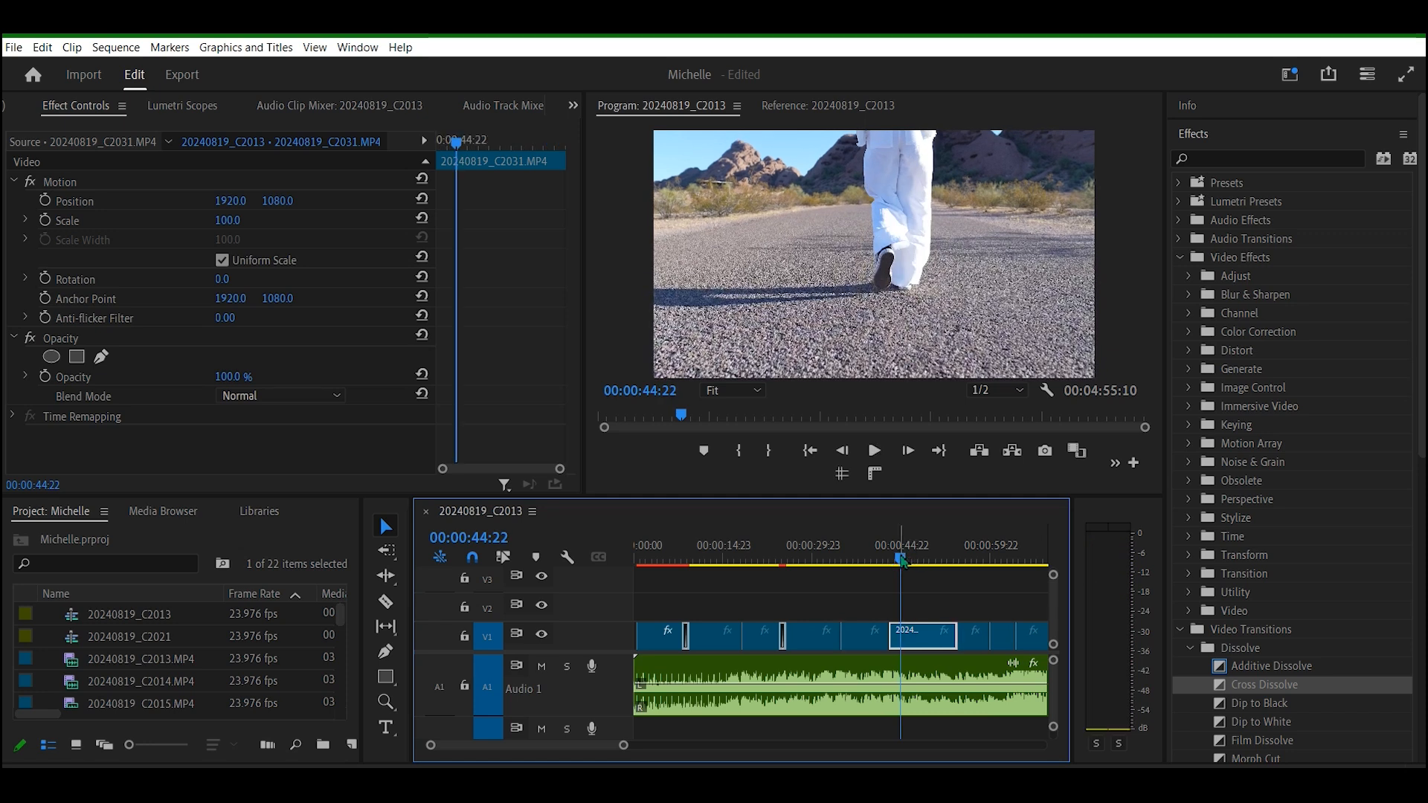
pyautogui.moveTo(902, 561); pyautogui.dragTo(886, 559)
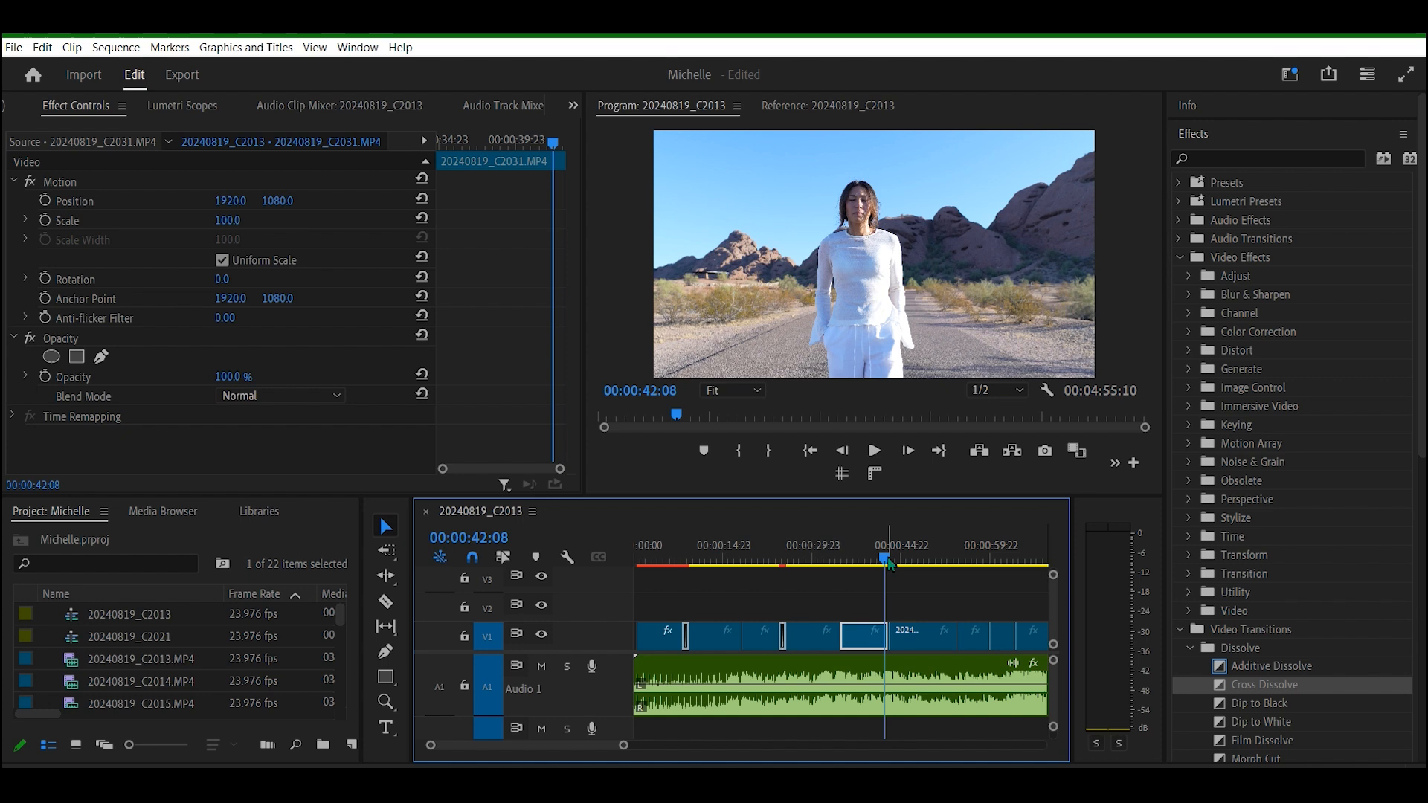
pyautogui.press('space')
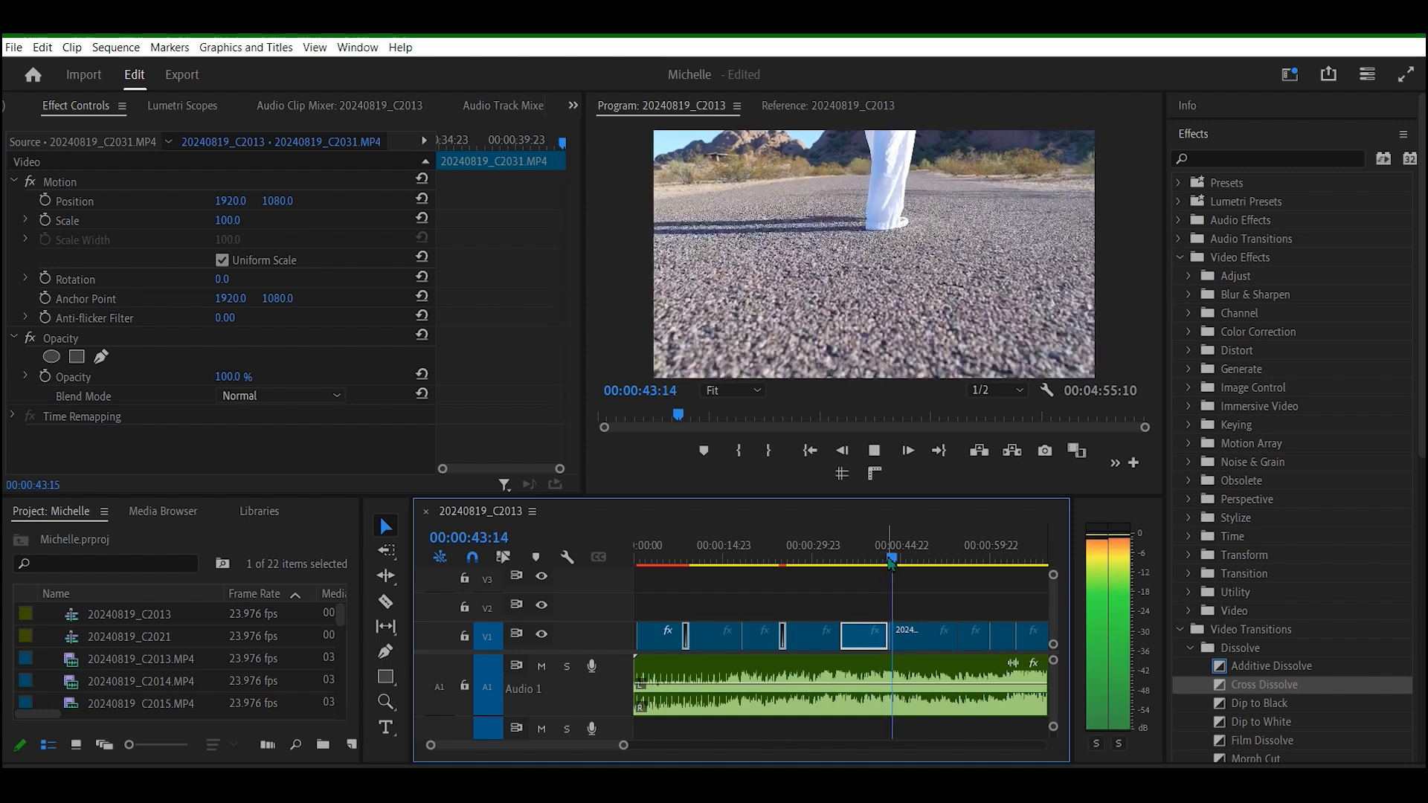
pyautogui.press('space')
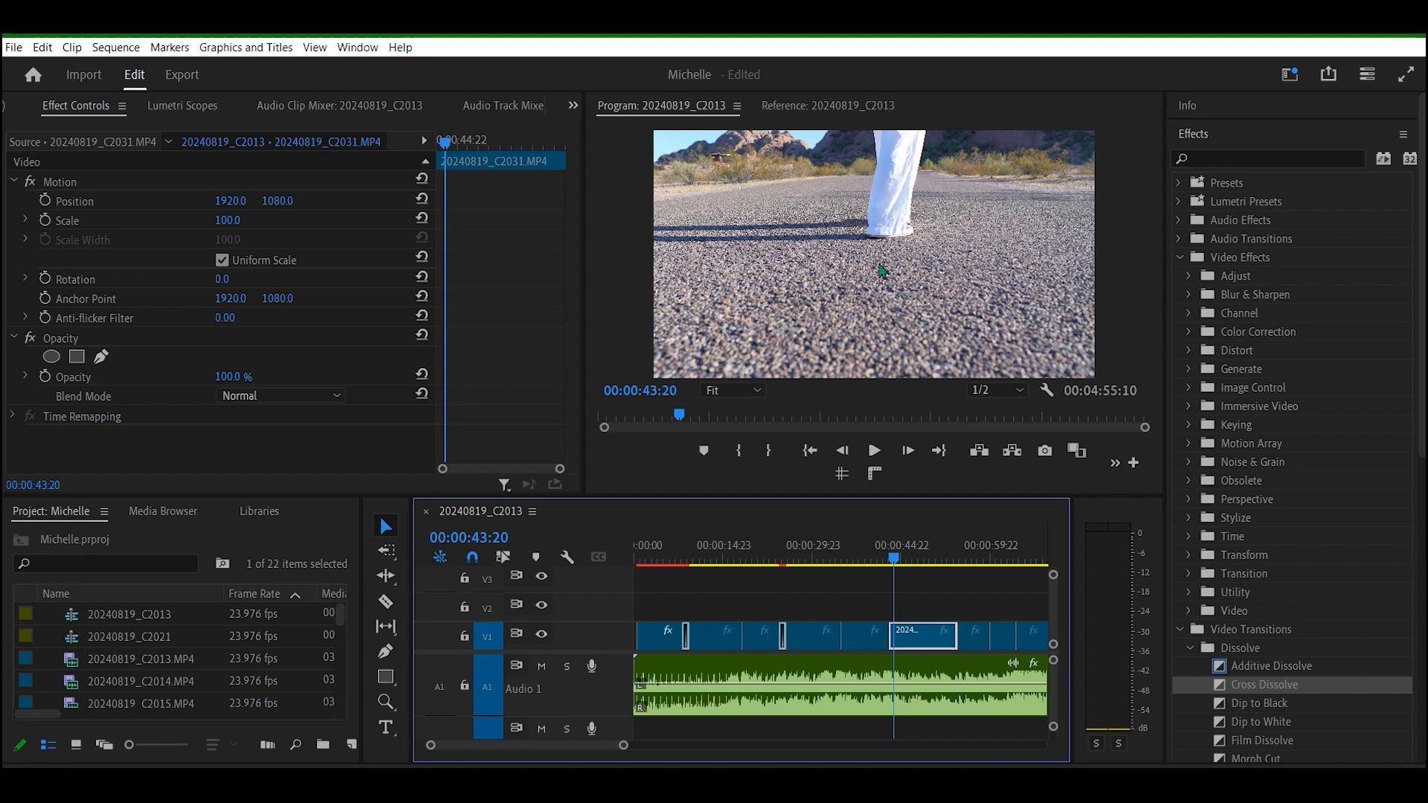
pyautogui.press('space')
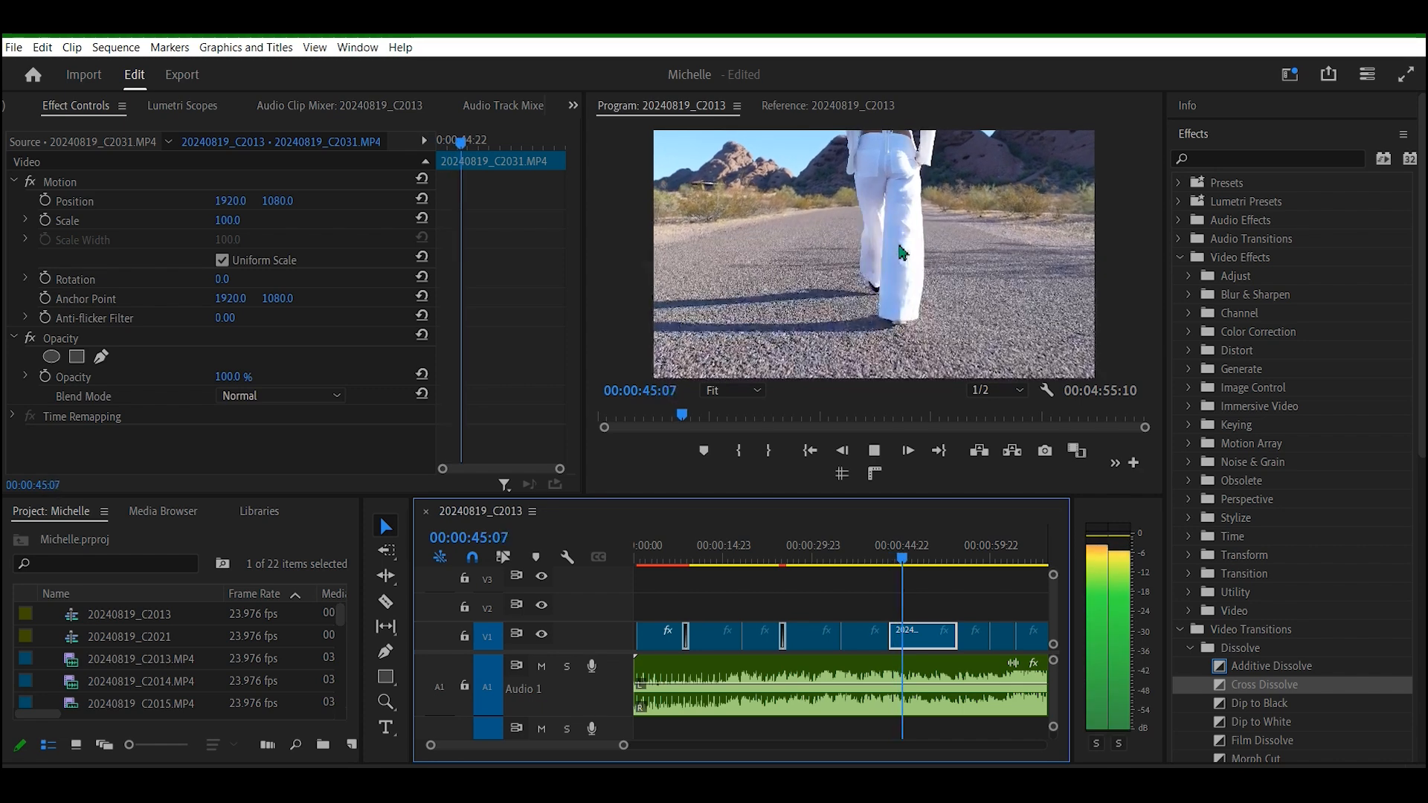
pyautogui.press('space')
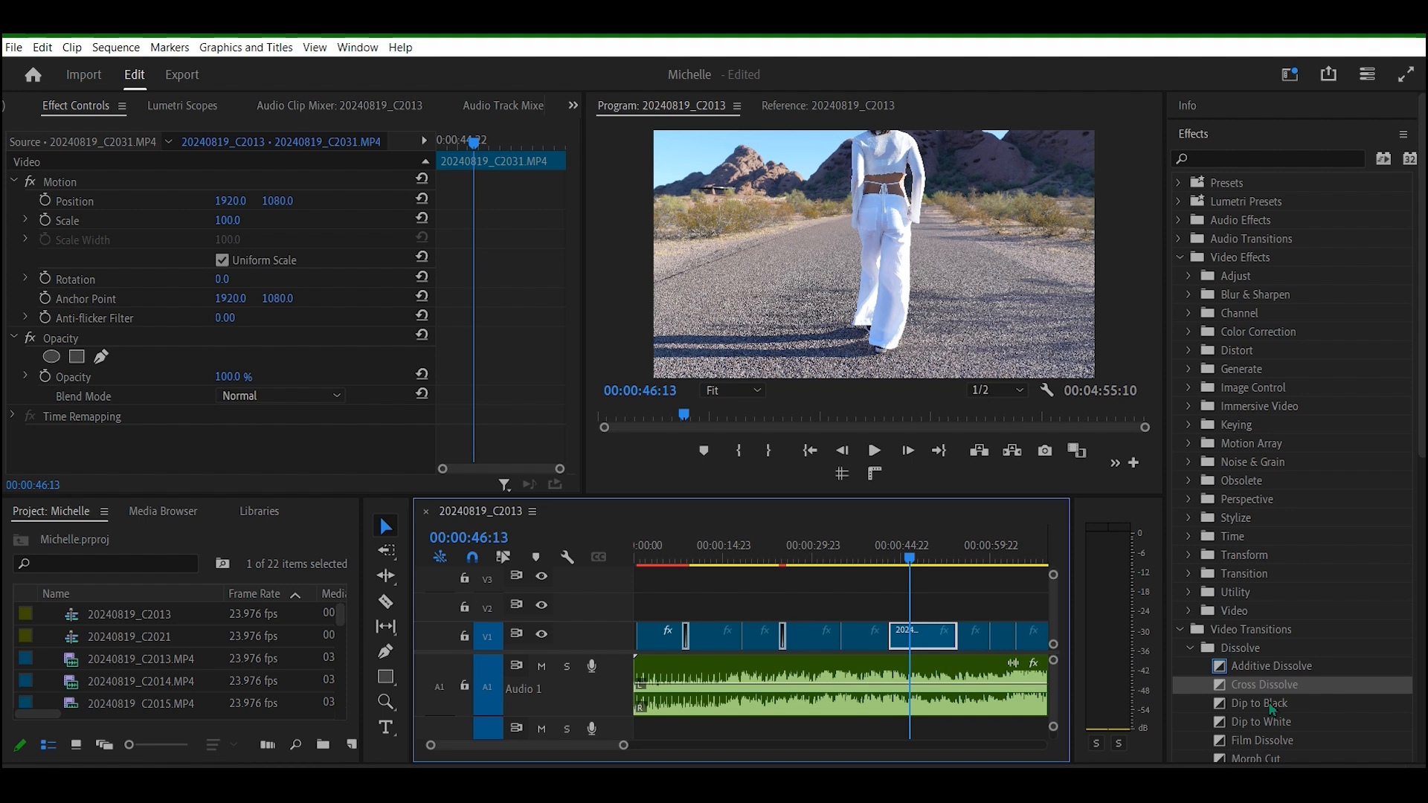
# Step: Try a Film Dissolve at the C2031 cut near 00:00:43 by playing through it, and undo the transition
pyautogui.moveTo(1270, 741); pyautogui.dragTo(889, 641)
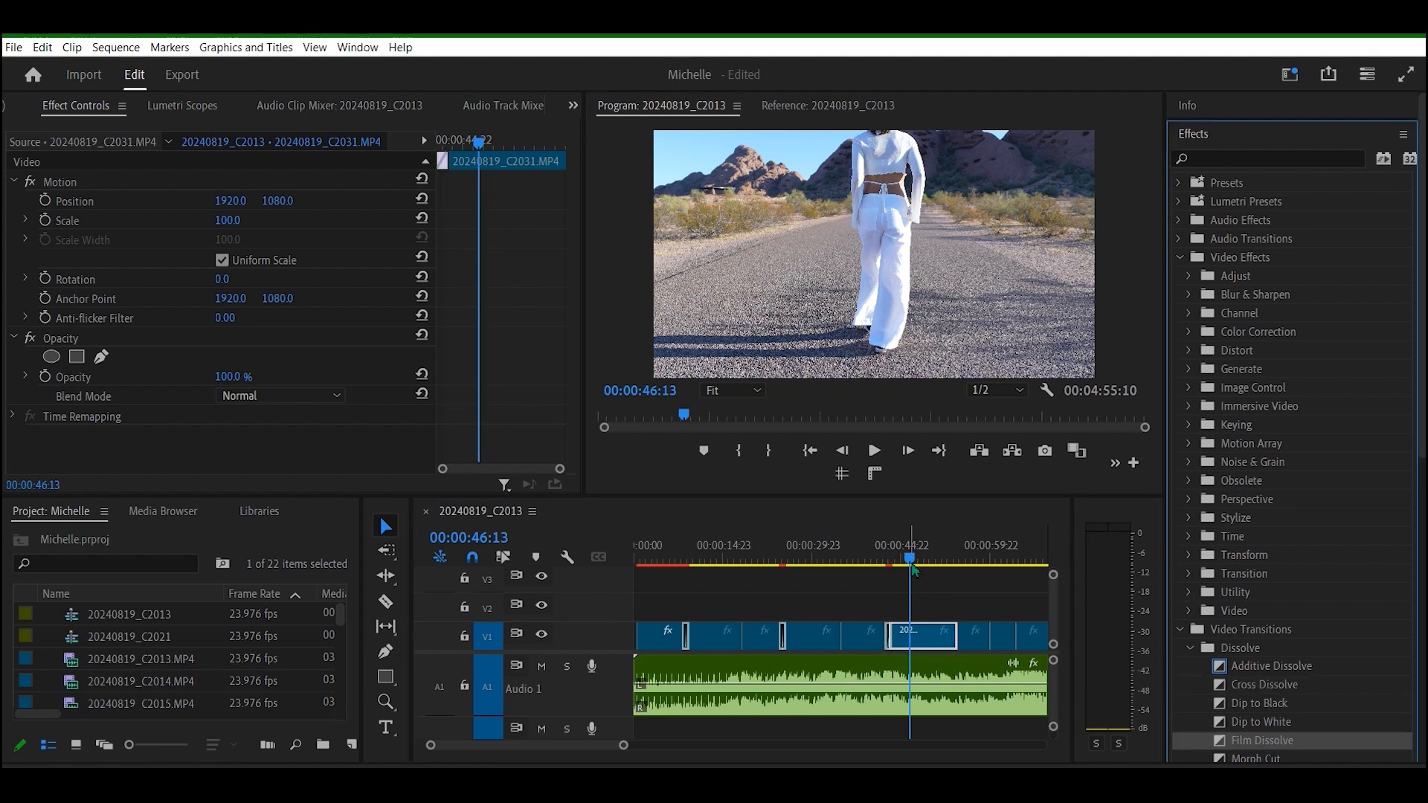
pyautogui.moveTo(914, 570); pyautogui.dragTo(885, 565)
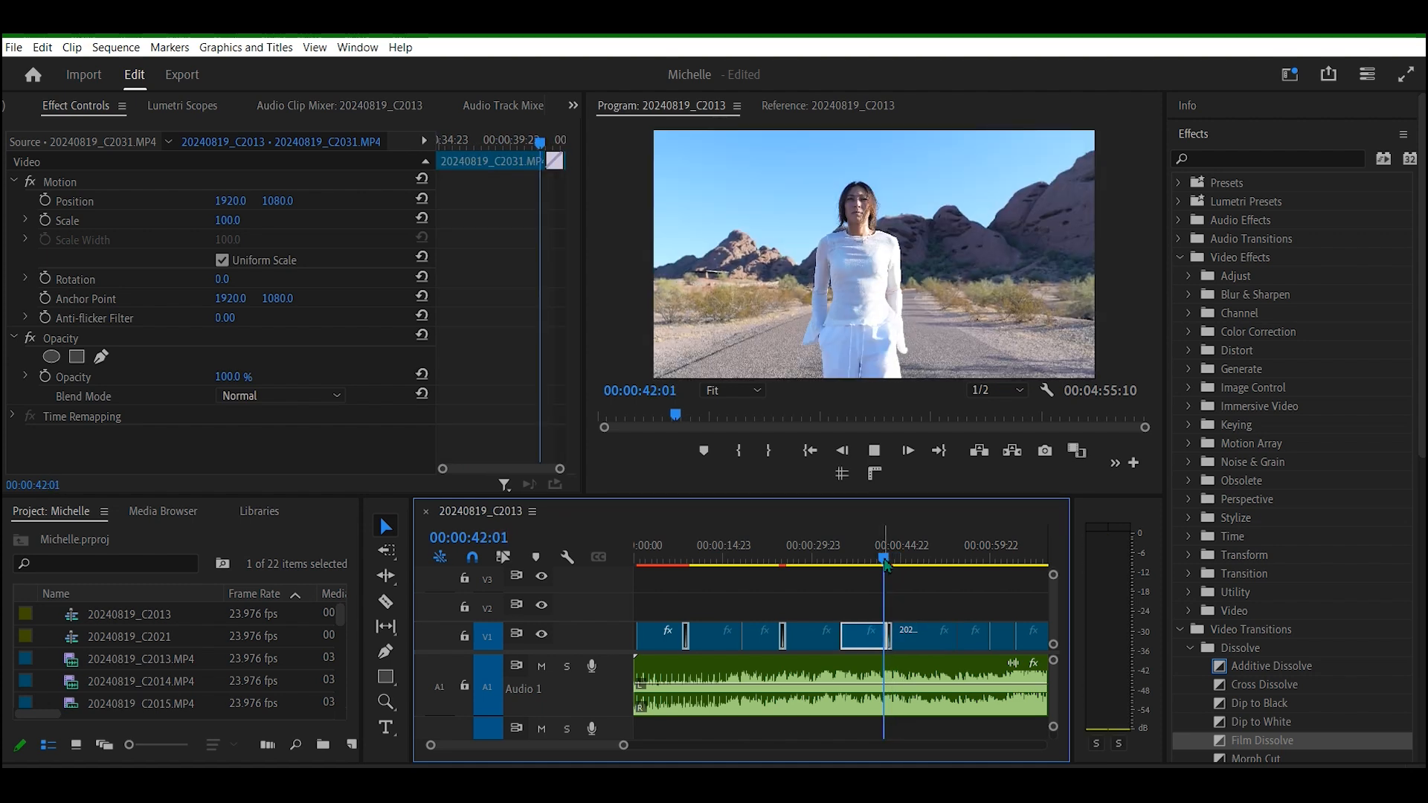
pyautogui.press('space')
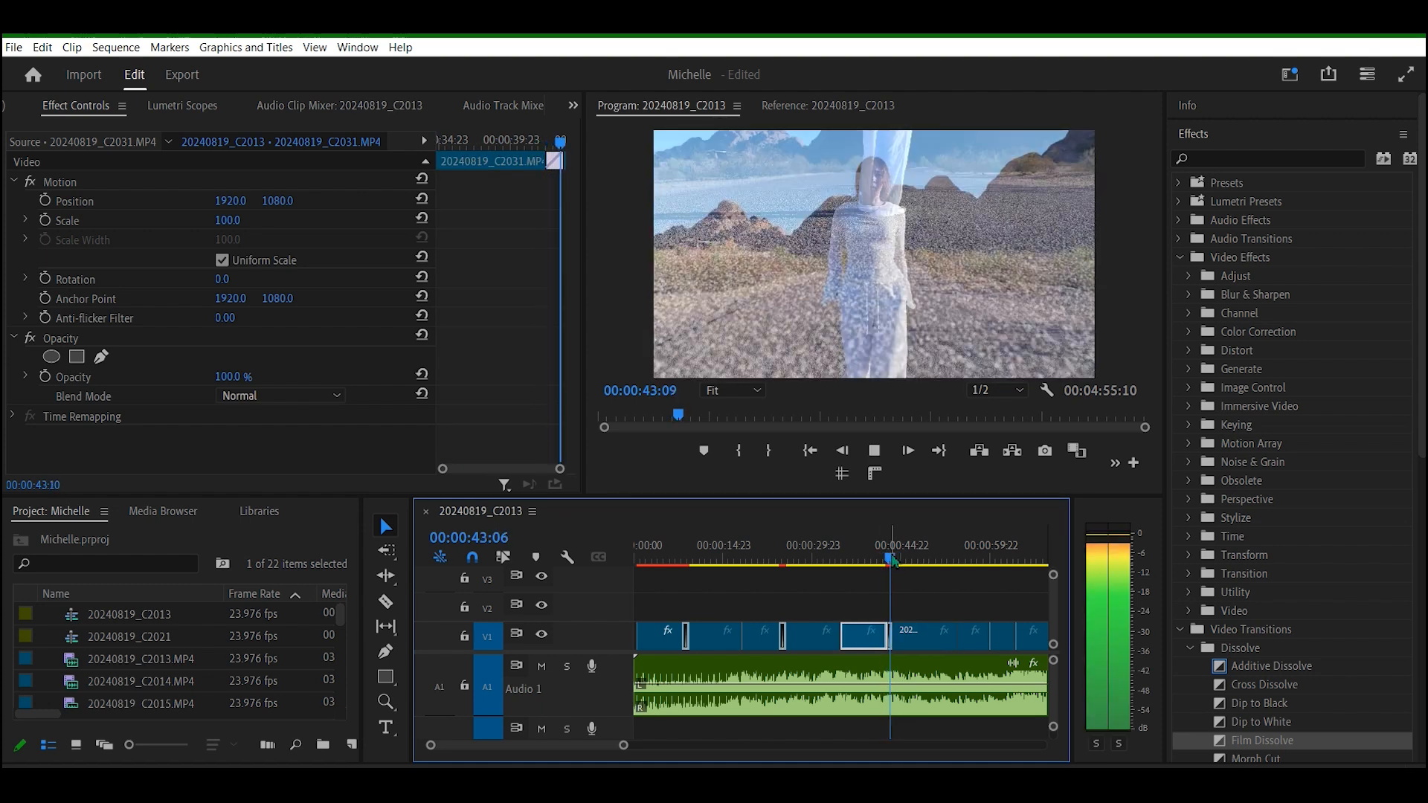
pyautogui.click(886, 565)
pyautogui.moveTo(885, 564); pyautogui.dragTo(883, 564)
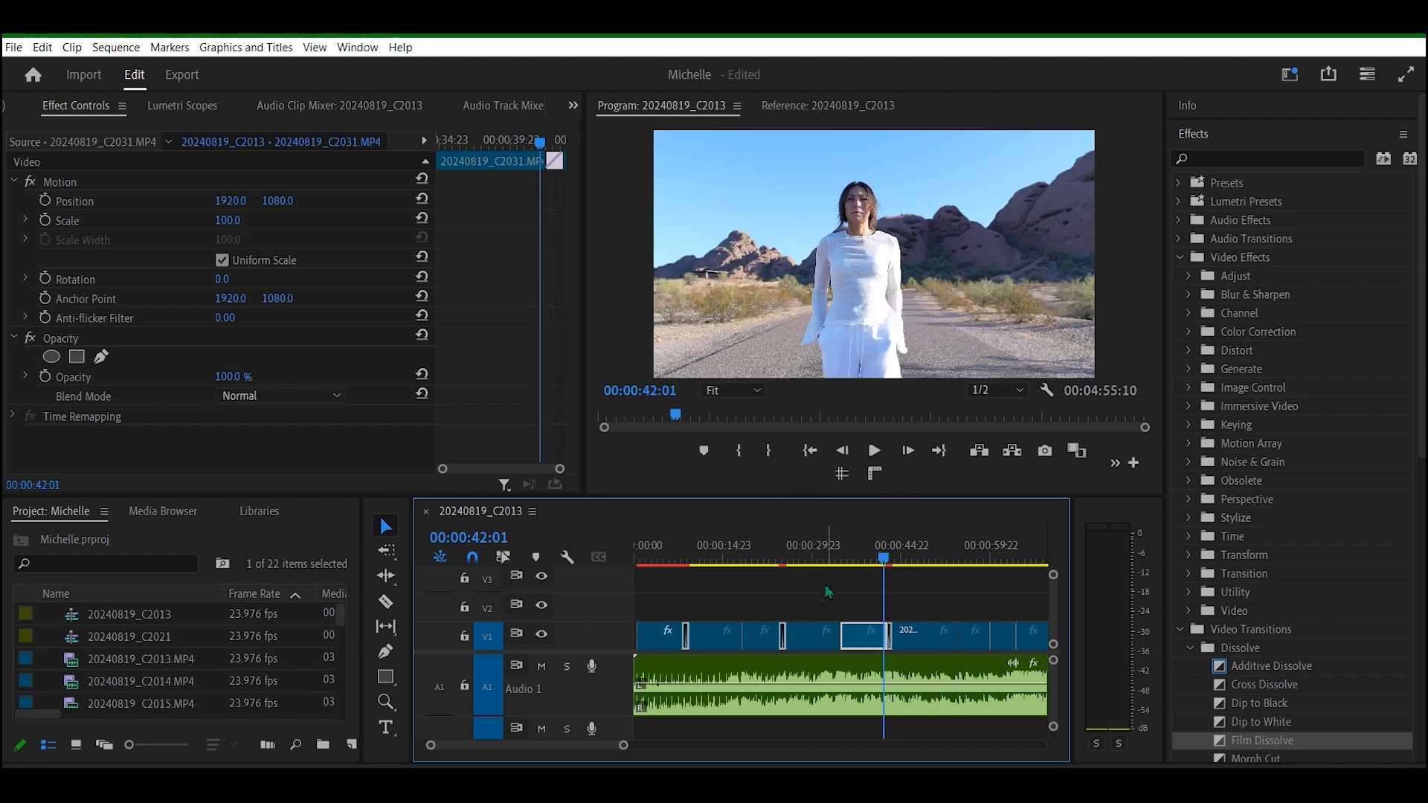
pyautogui.press('space')
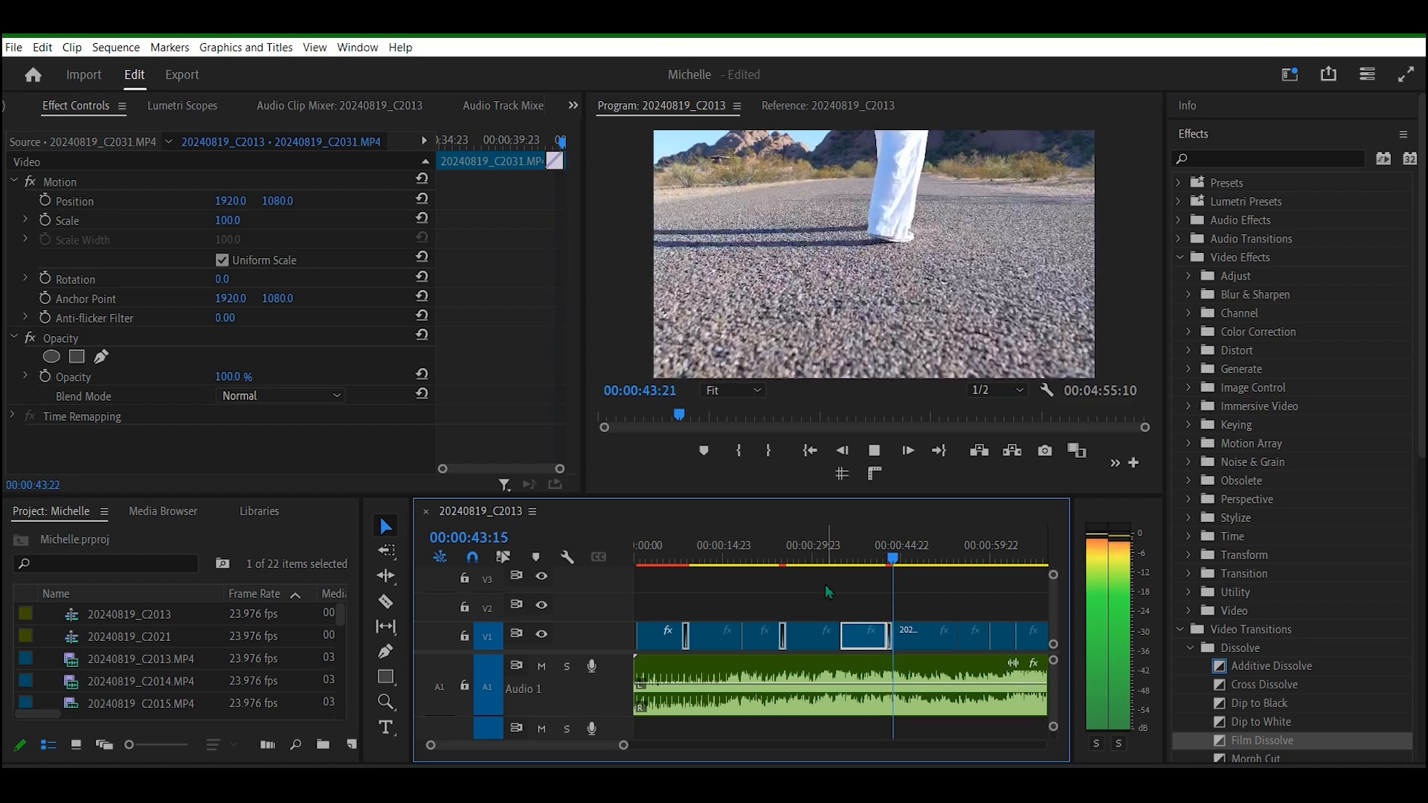
pyautogui.press('space')
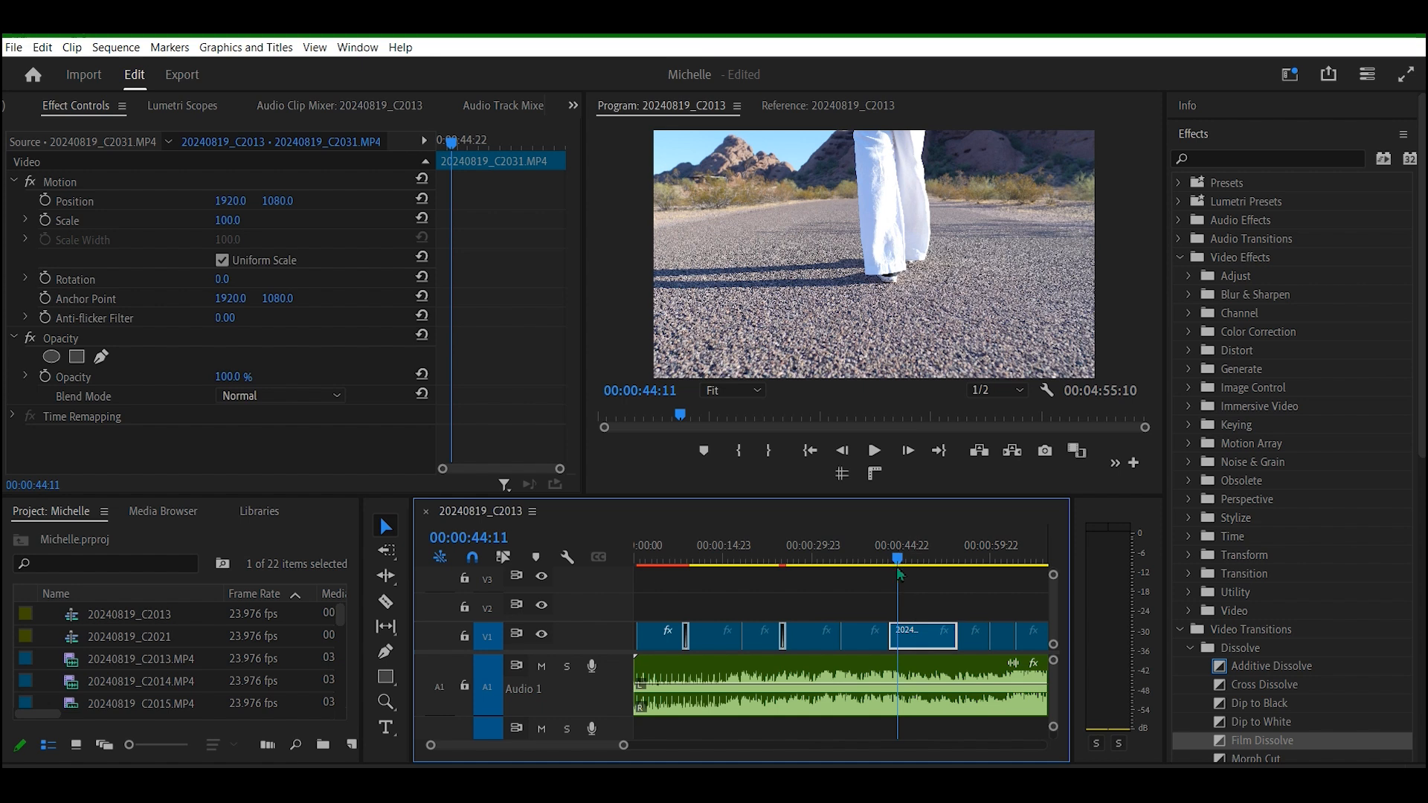
# Step: Try a Morph Cut at the C2031 cut near 00:00:43, scrub across it, and remove the transition
pyautogui.moveTo(1289, 764); pyautogui.dragTo(1252, 749)
pyautogui.moveTo(973, 682); pyautogui.dragTo(893, 646)
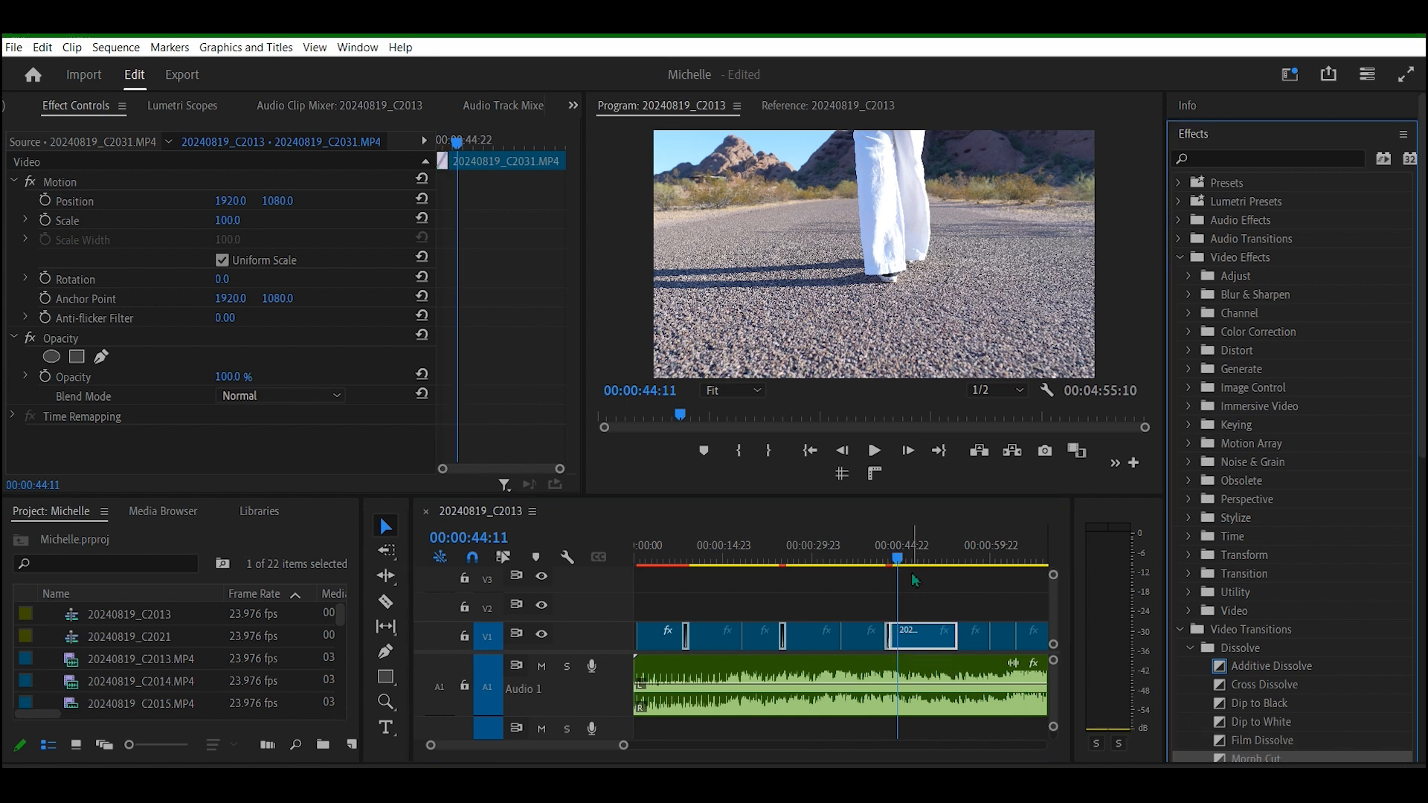
pyautogui.moveTo(897, 558); pyautogui.dragTo(889, 557)
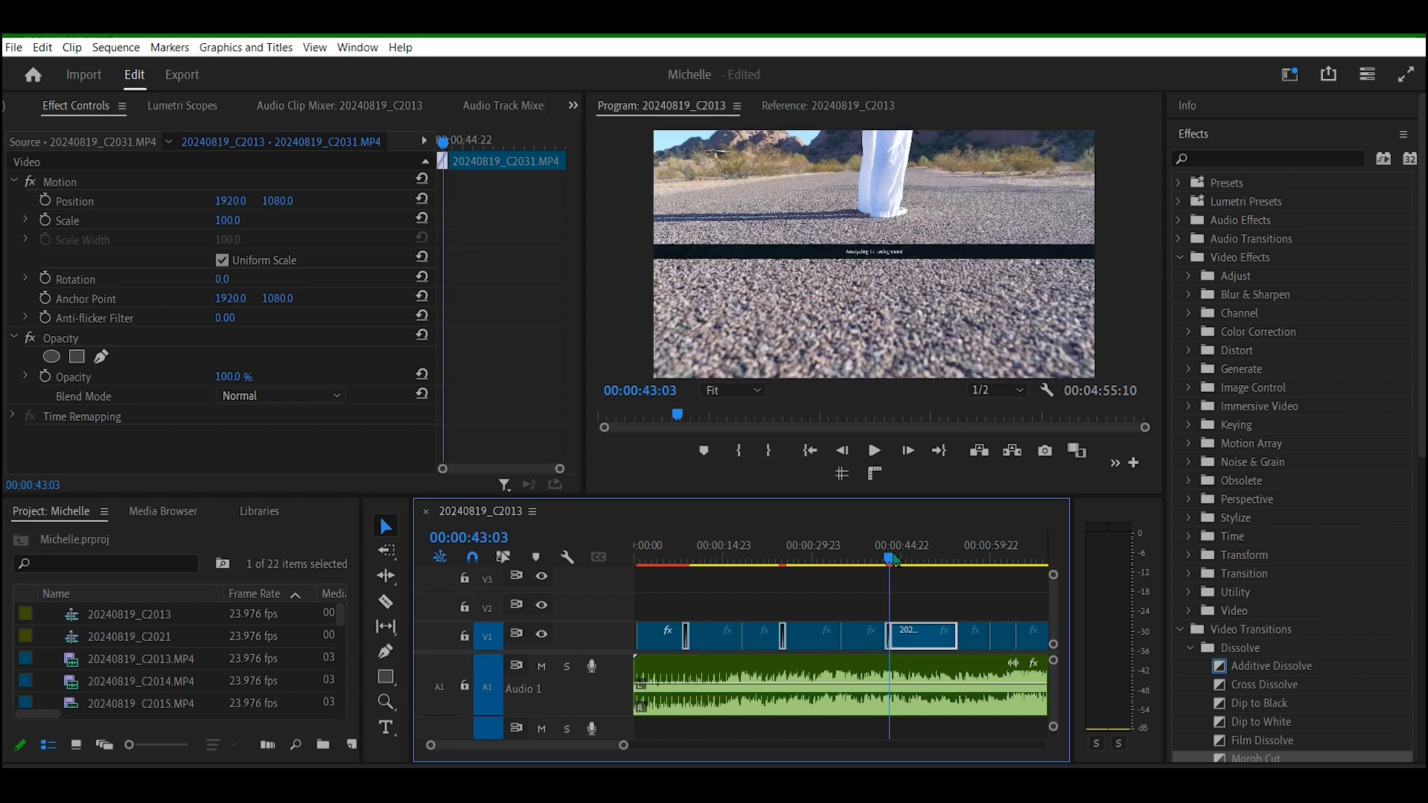
pyautogui.moveTo(896, 559); pyautogui.dragTo(887, 559)
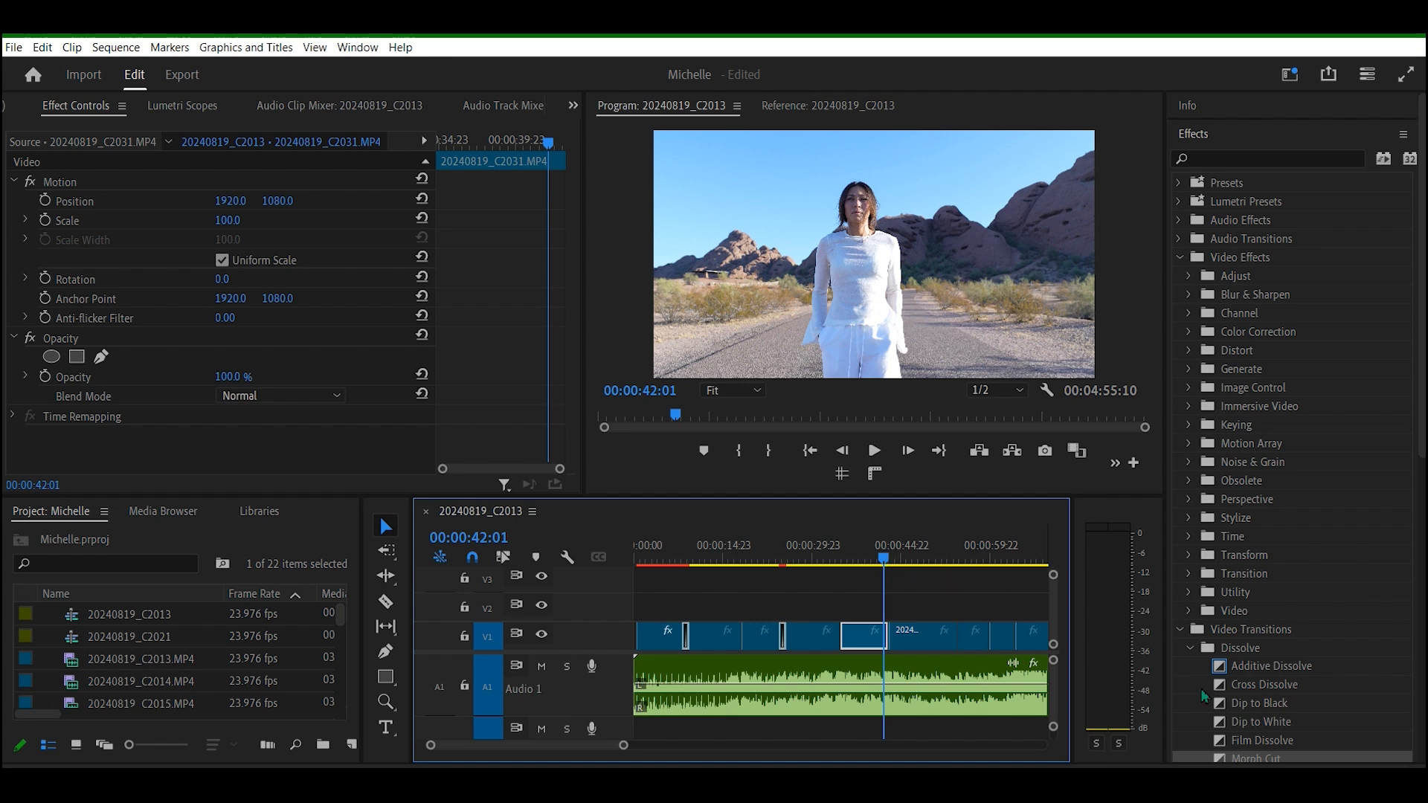
# Step: Add a Non-Additive Dissolve transition at the following cut between C2031 clips, near 00:00:54
pyautogui.scroll(-3, 1406, 613)
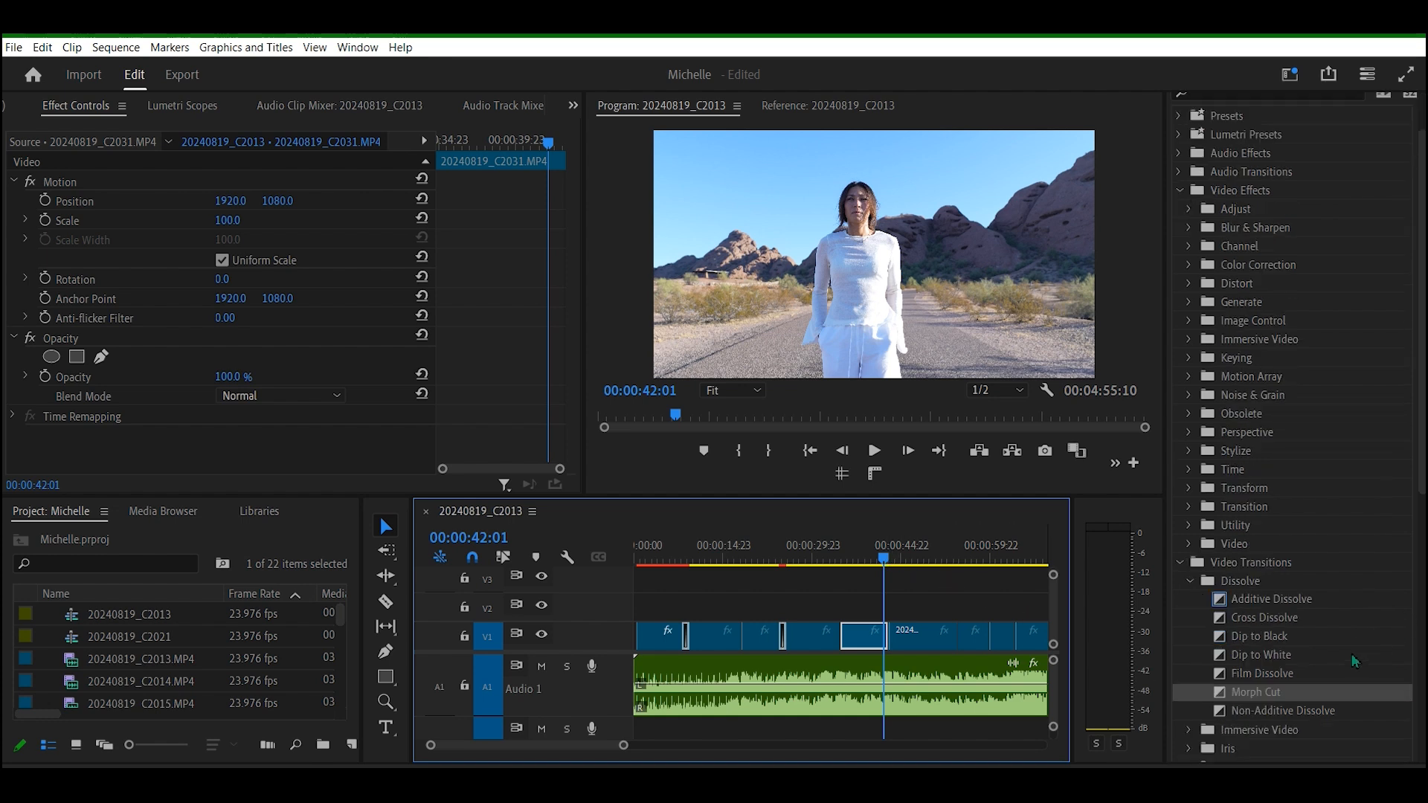
pyautogui.click(1299, 714)
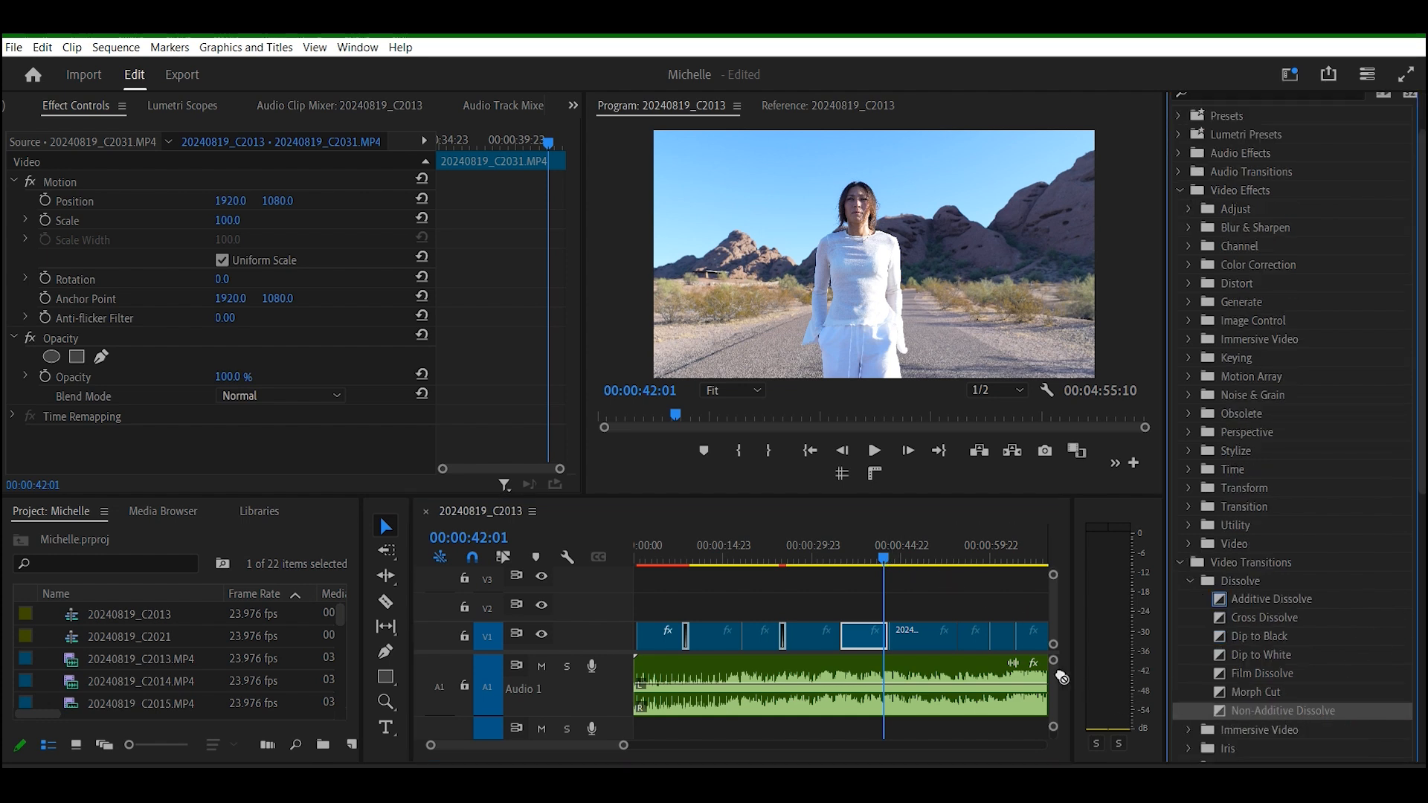
pyautogui.moveTo(1061, 677); pyautogui.dragTo(965, 641)
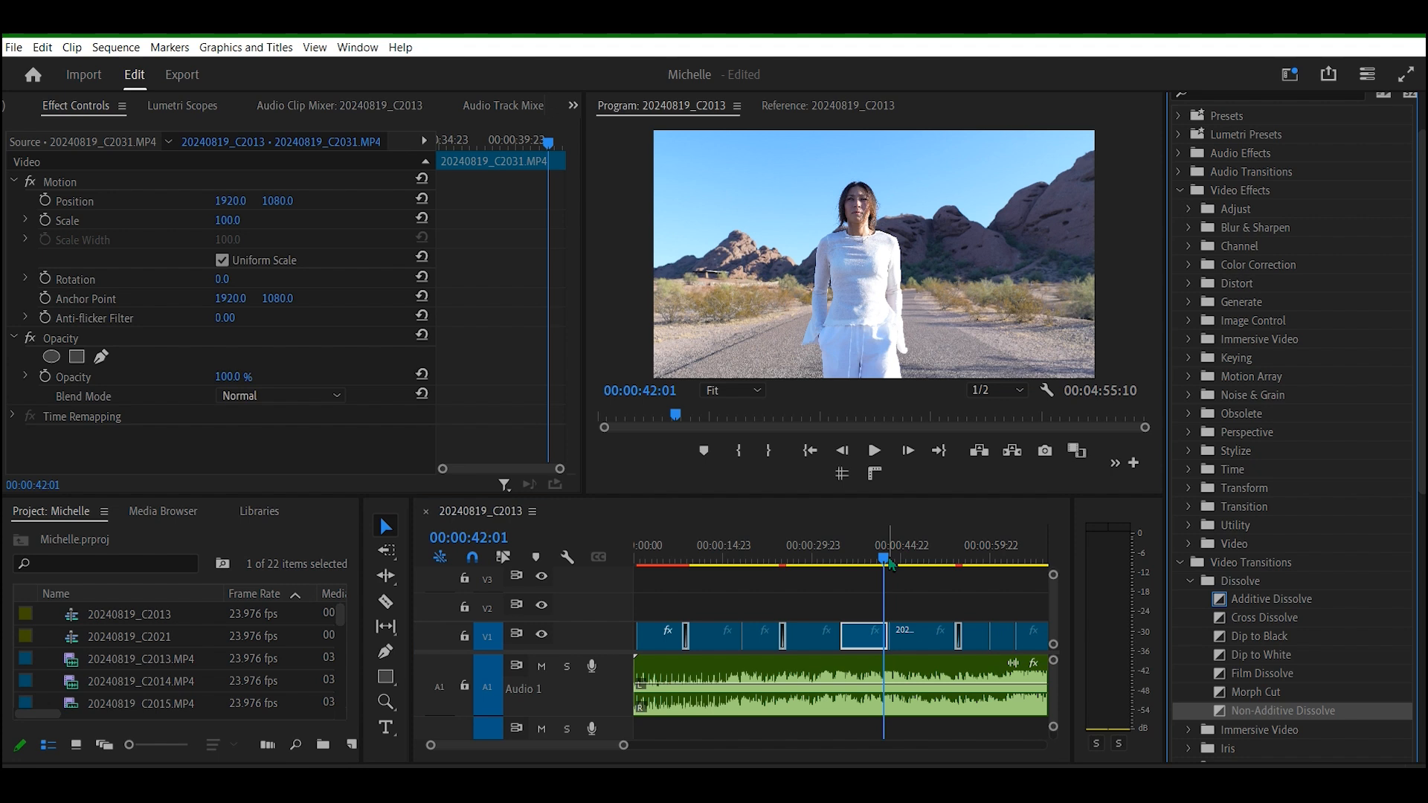
# Step: Play through the Non-Additive Dissolve near 00:00:54 repeatedly, including in full-screen view, to judge how it looks
pyautogui.moveTo(890, 563); pyautogui.dragTo(951, 556)
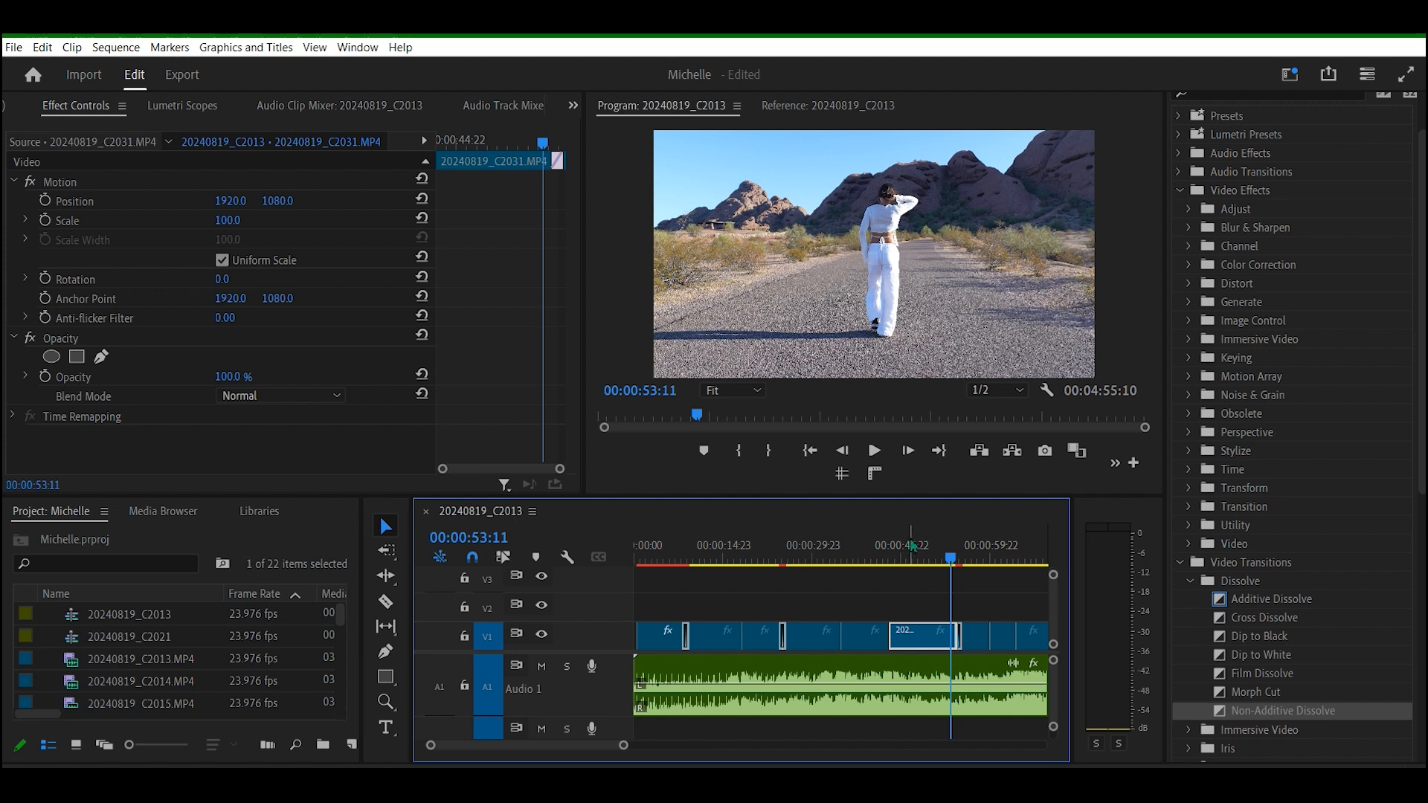
pyautogui.click(963, 614)
pyautogui.press('space')
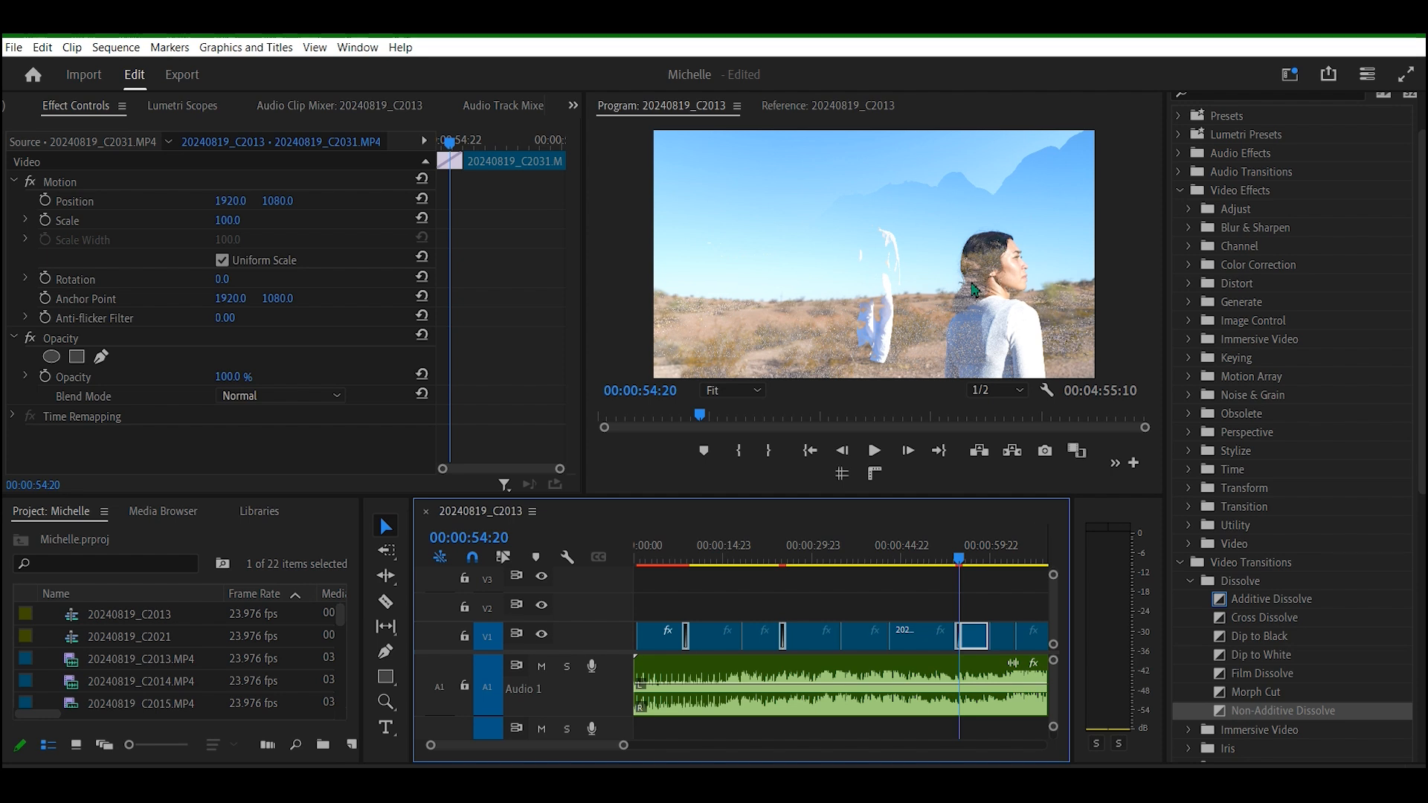
pyautogui.click(948, 551)
pyautogui.press('space')
pyautogui.hotkey('ctrl', '`')
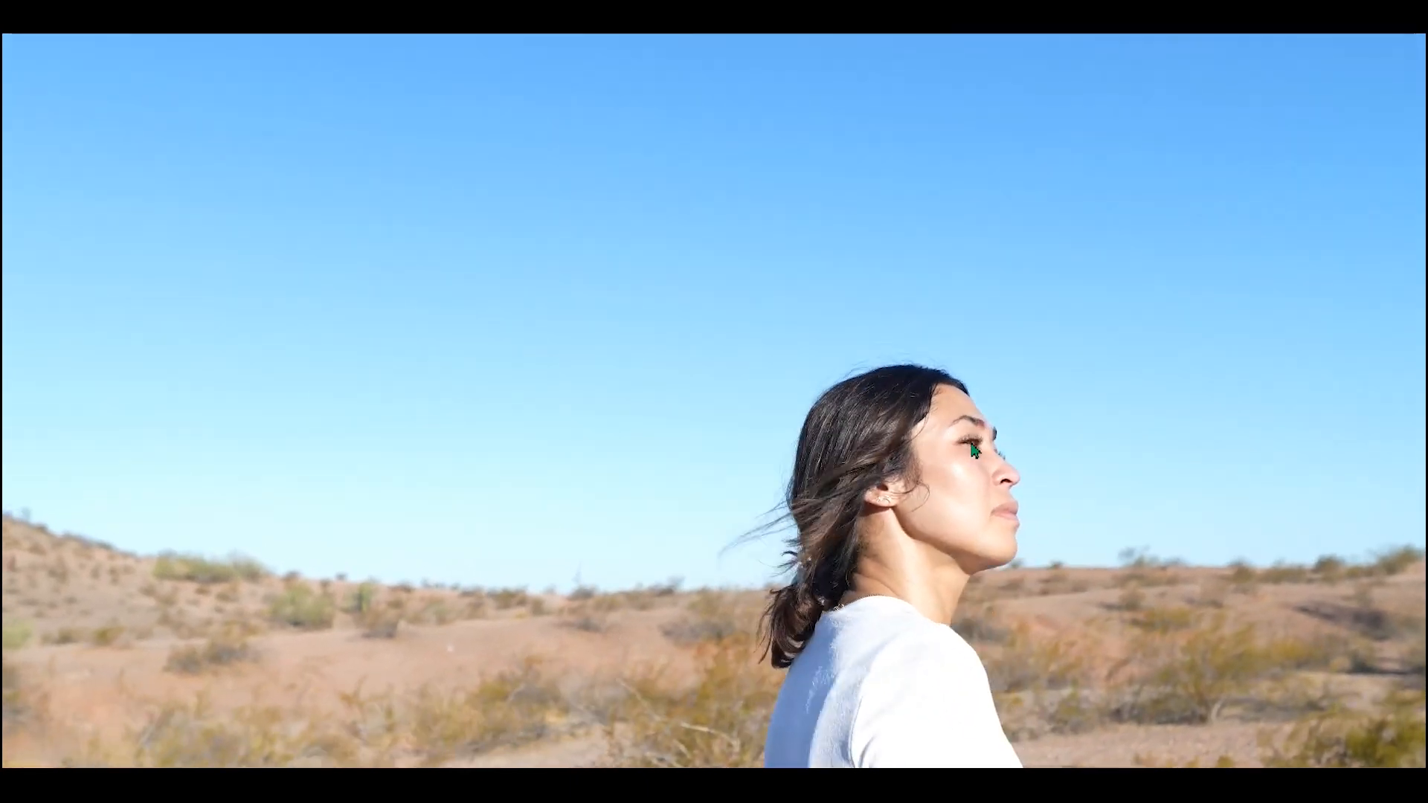
pyautogui.hotkey('ctrl', '`')
pyautogui.click(955, 564)
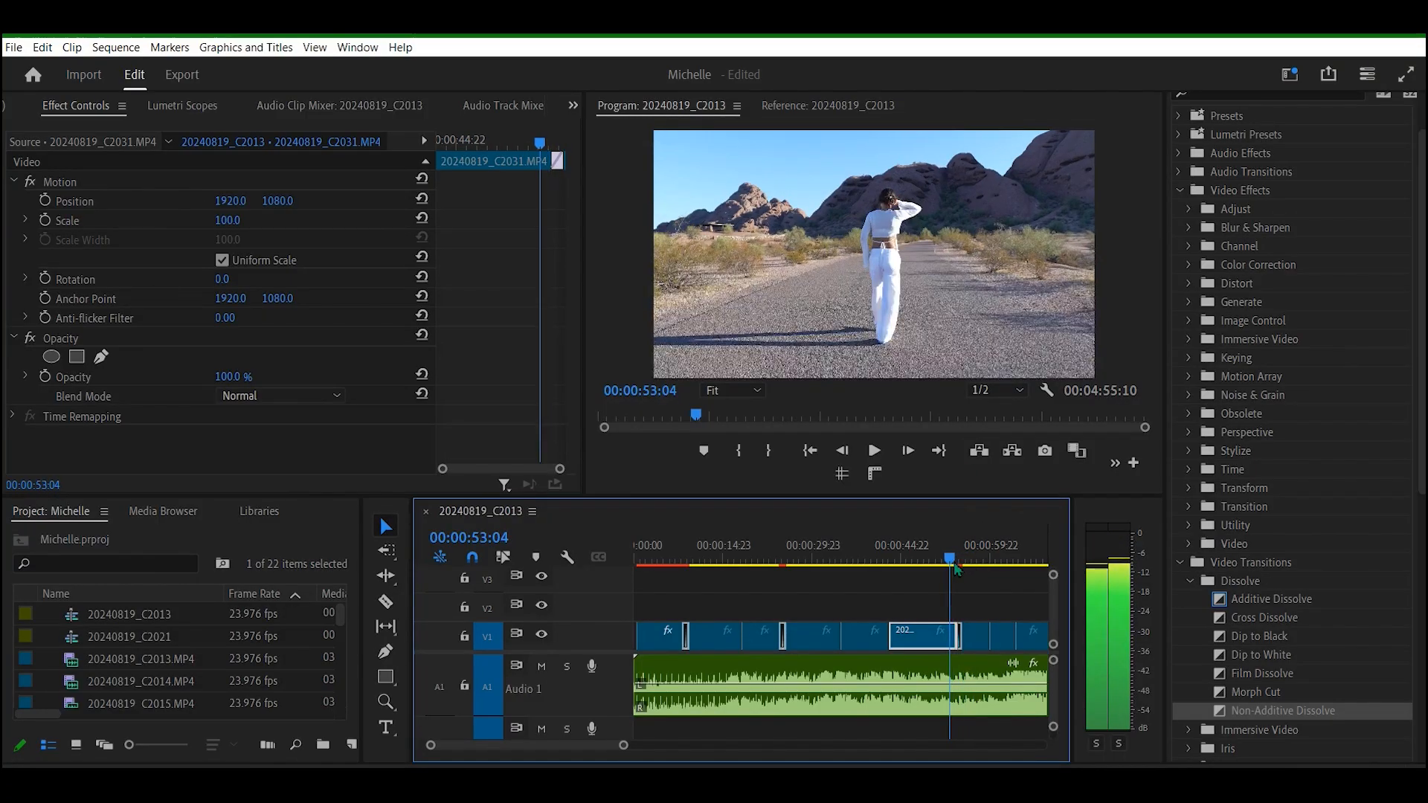
pyautogui.hotkey('ctrl', '`')
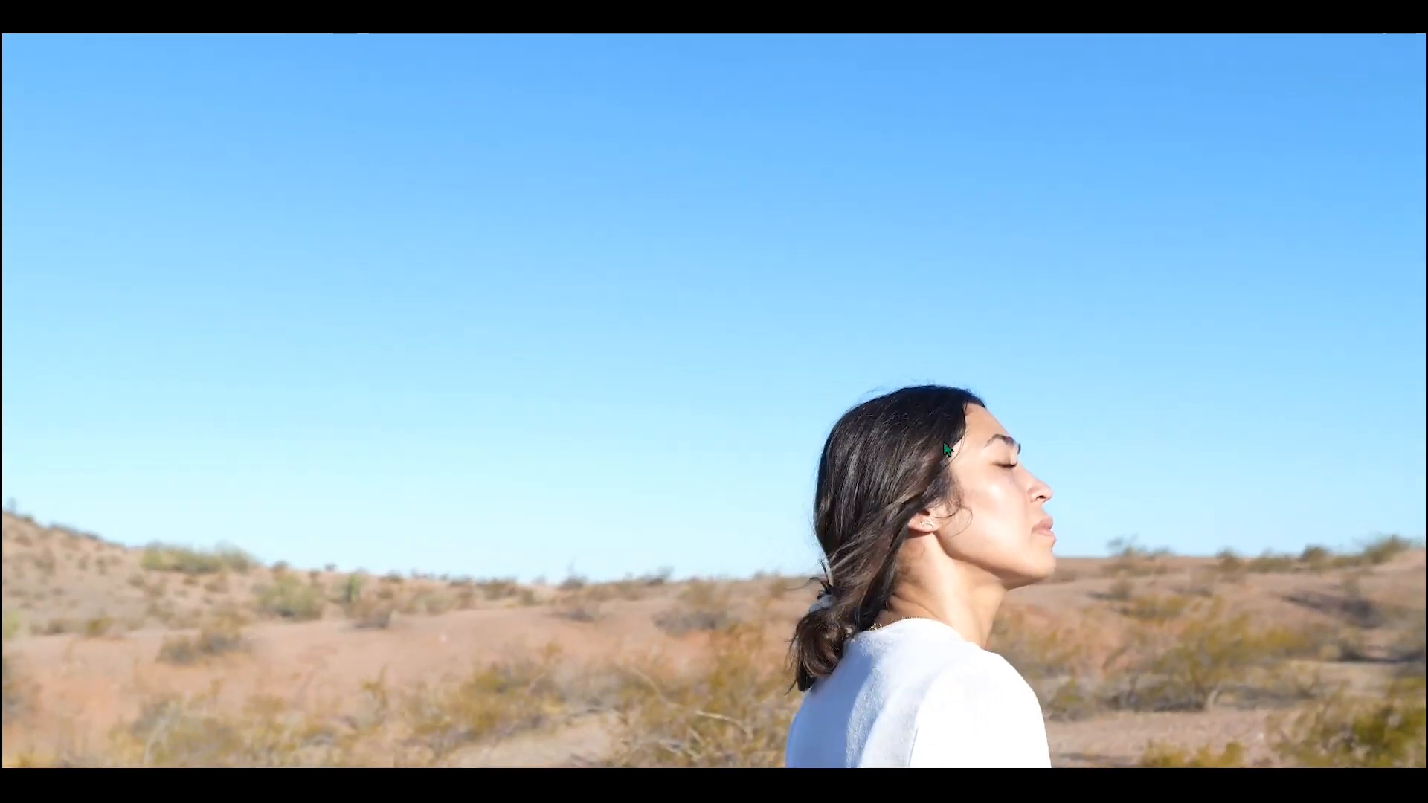
pyautogui.hotkey('ctrl', '`')
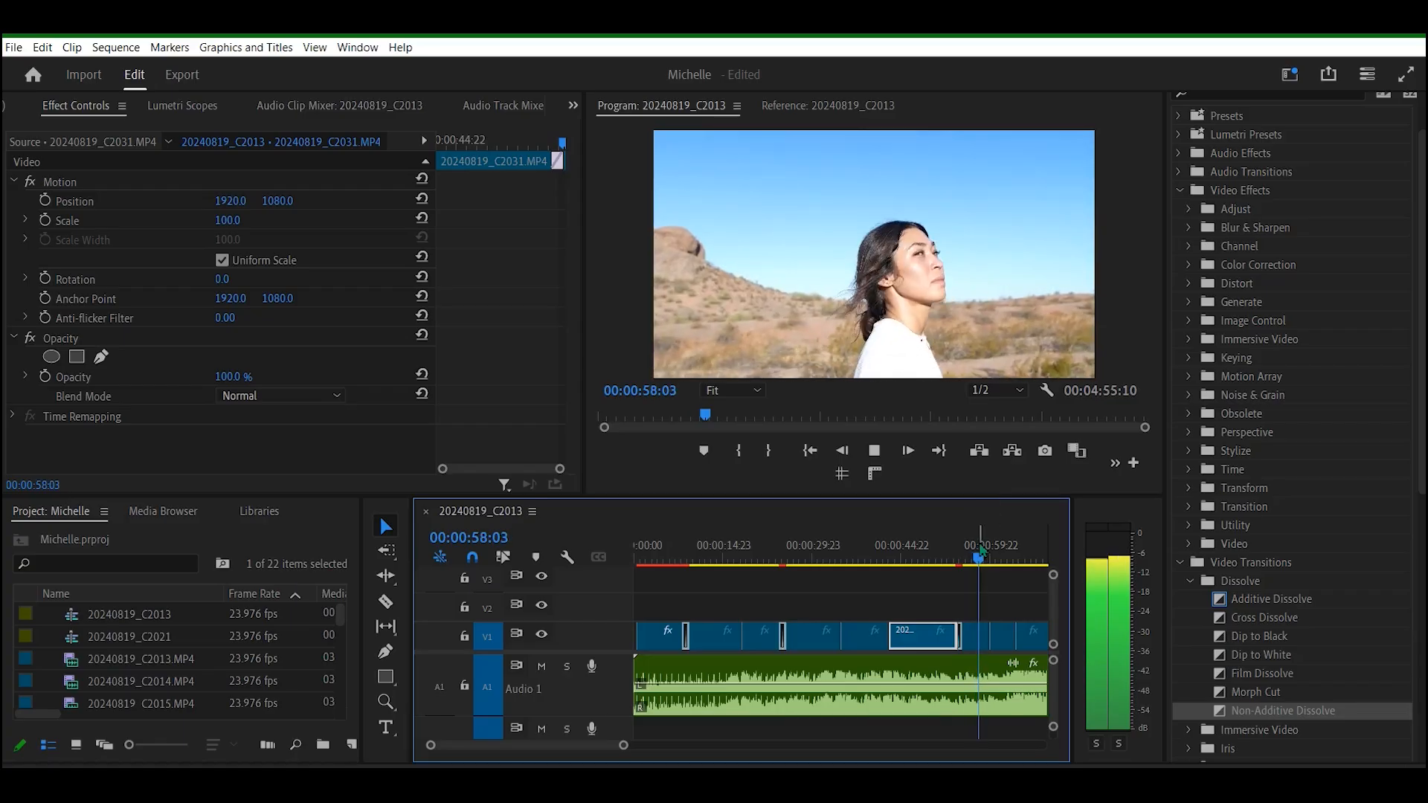
# Step: Play the sequence from its start and ripple delete the empty gap before the opening C2013 clip
pyautogui.click(904, 573)
pyautogui.moveTo(903, 574); pyautogui.dragTo(616, 571)
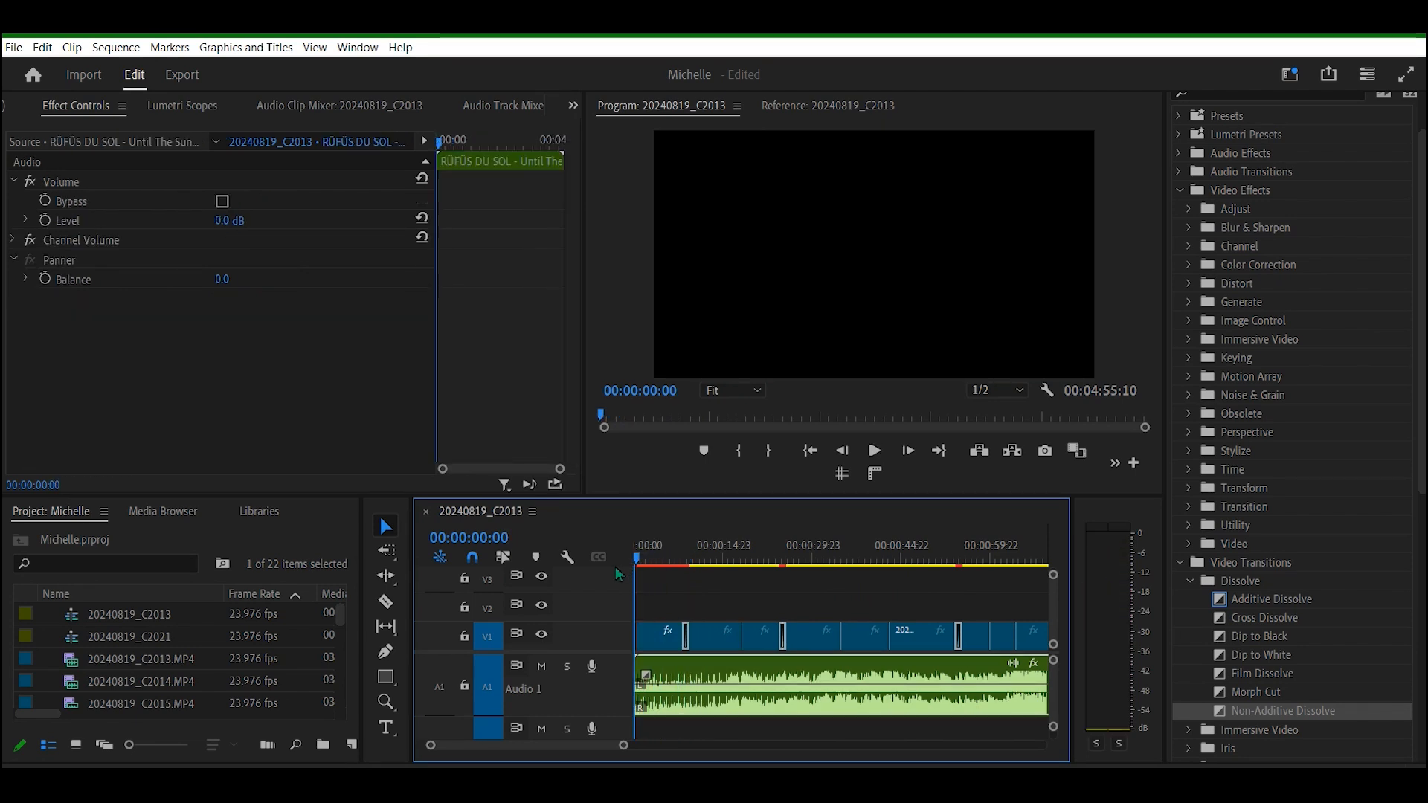
pyautogui.press('space')
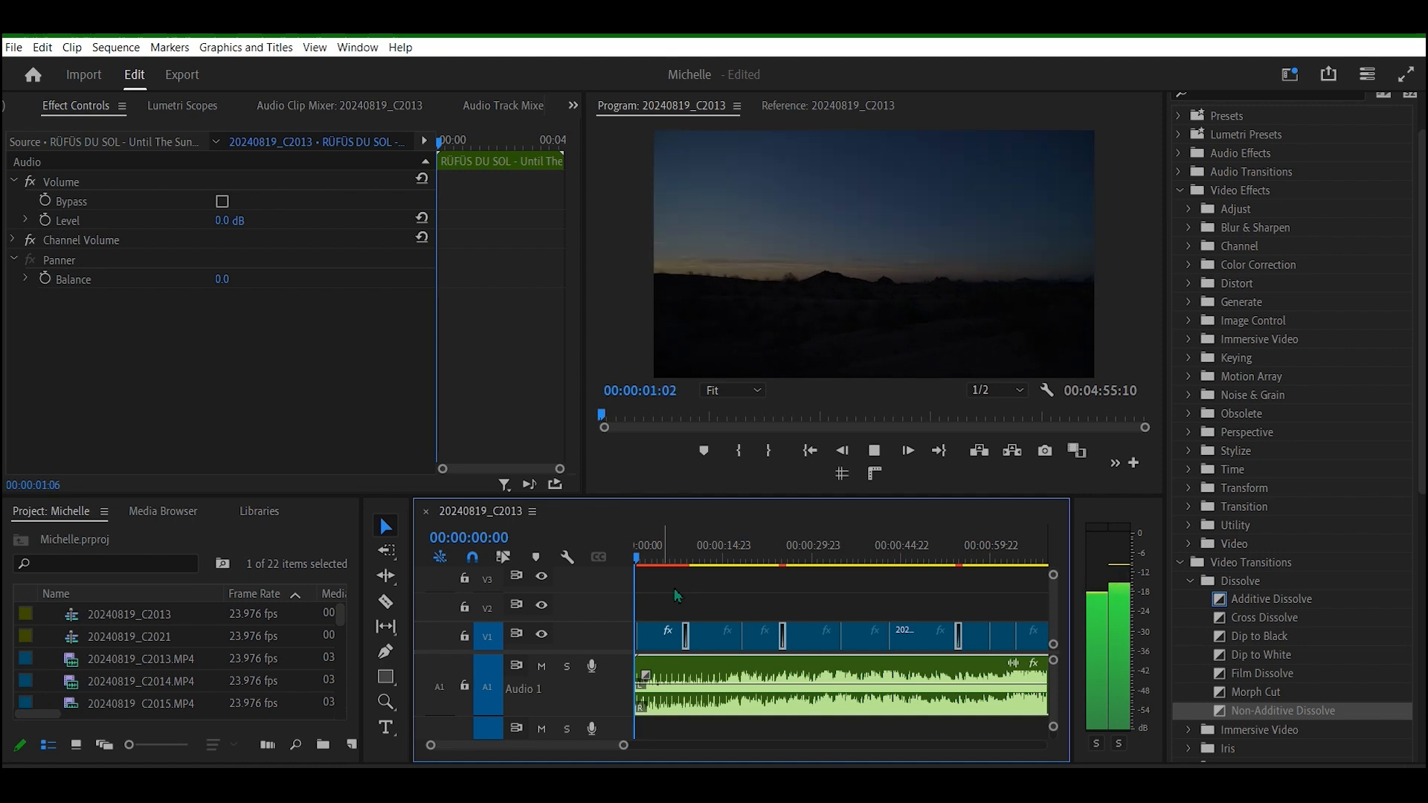
pyautogui.click(661, 636)
pyautogui.moveTo(623, 745); pyautogui.dragTo(540, 745)
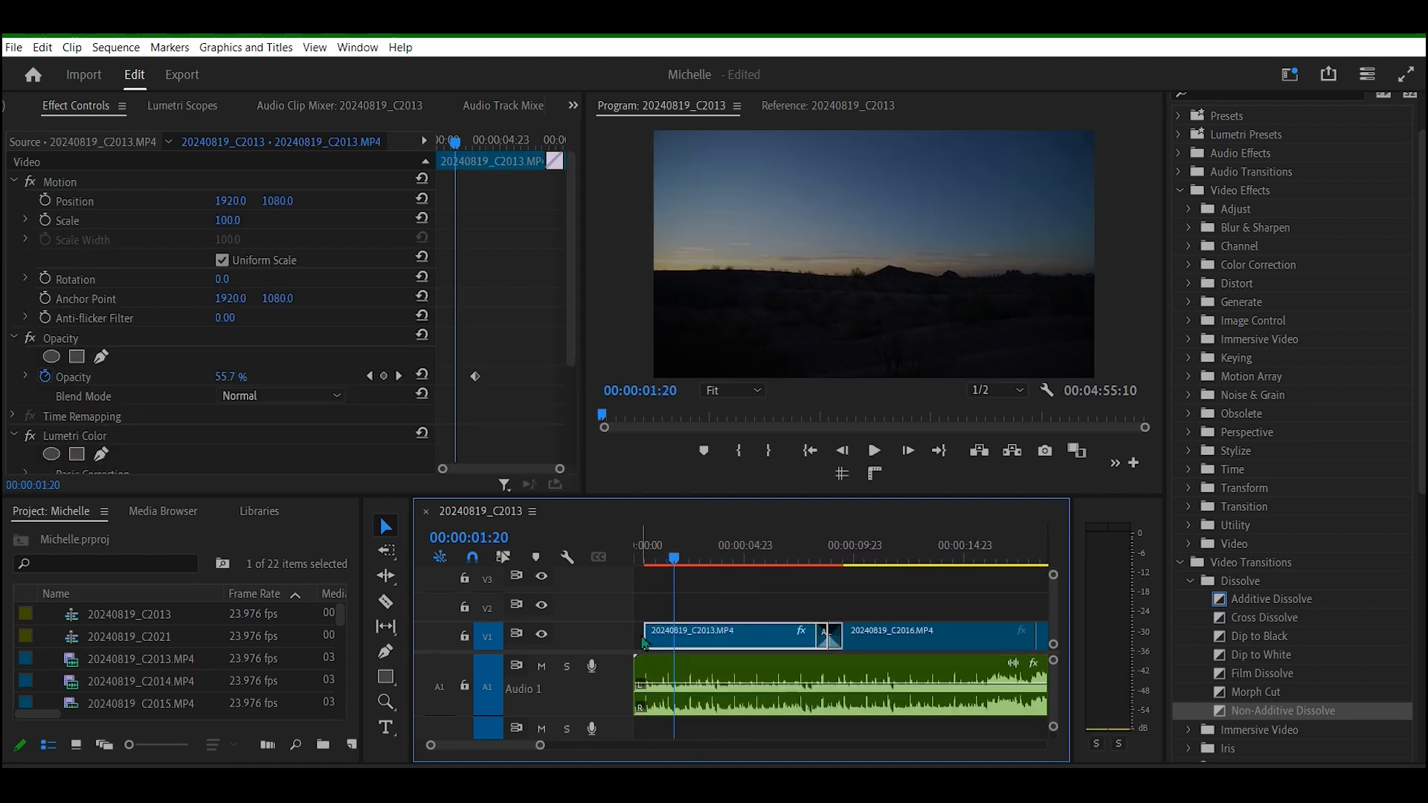
pyautogui.click(639, 638)
pyautogui.rightClick(638, 638)
pyautogui.click(698, 644)
pyautogui.click(647, 636)
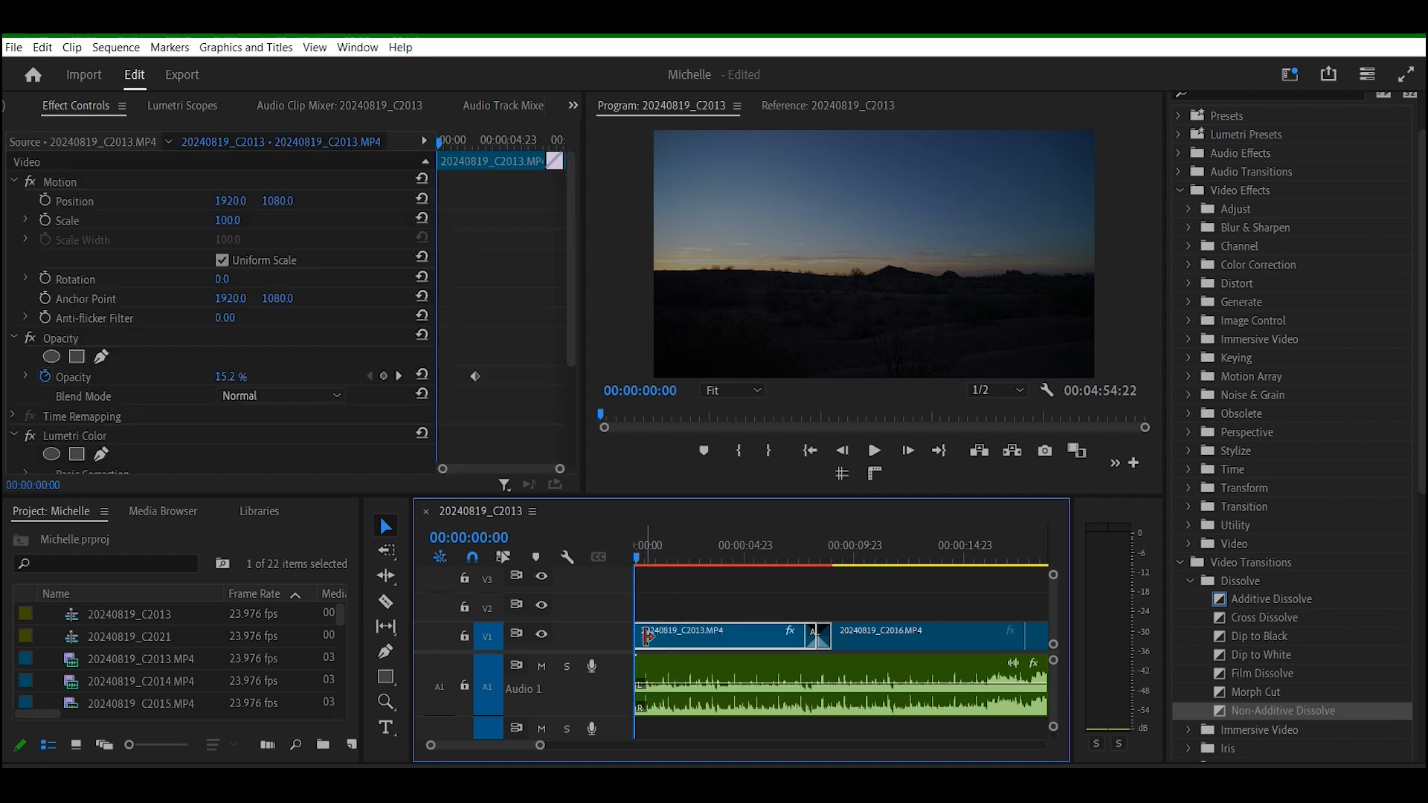
# Step: Play the opening C2013 clip from the start of the sequence to check its fade-in against the song
pyautogui.moveTo(541, 750); pyautogui.dragTo(571, 748)
pyautogui.press('space')
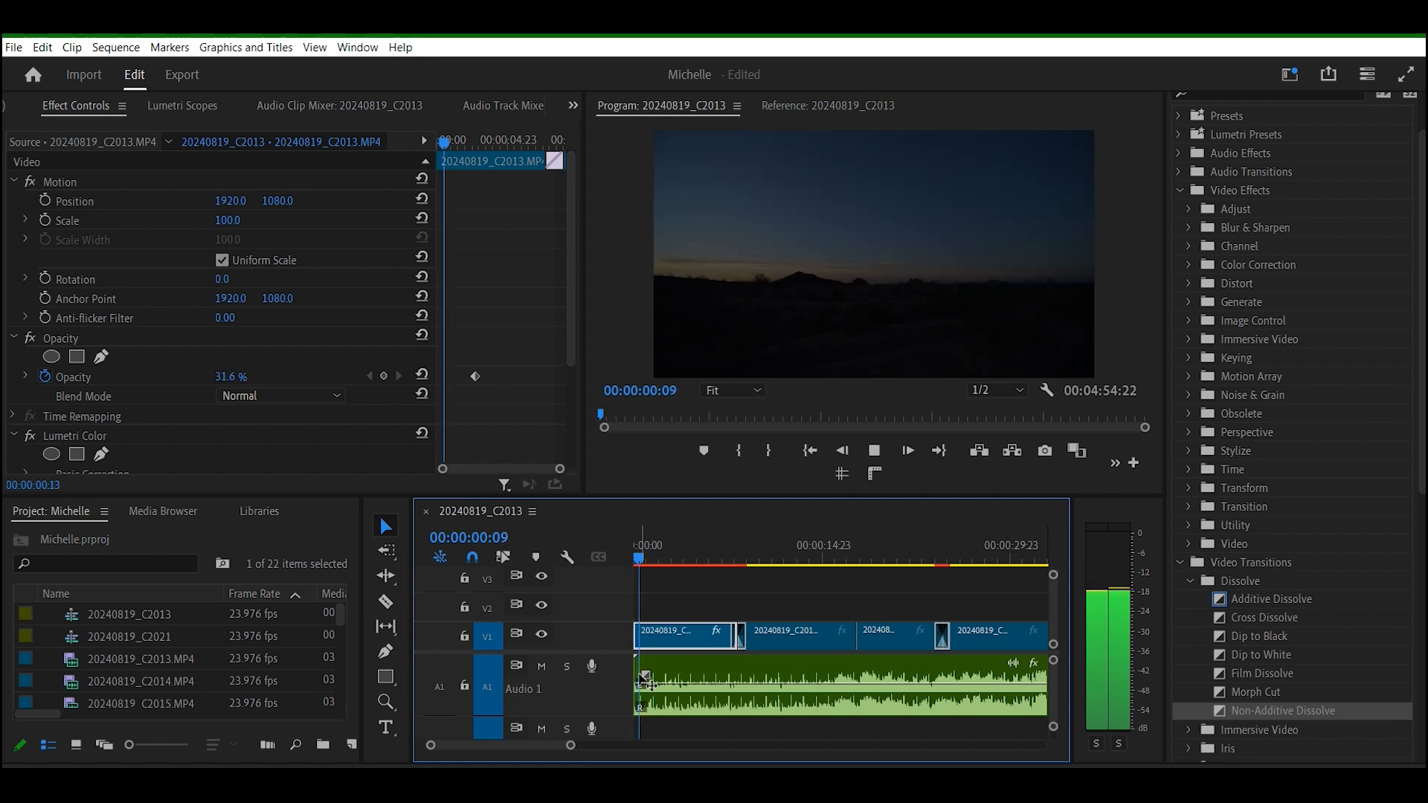
pyautogui.press('space')
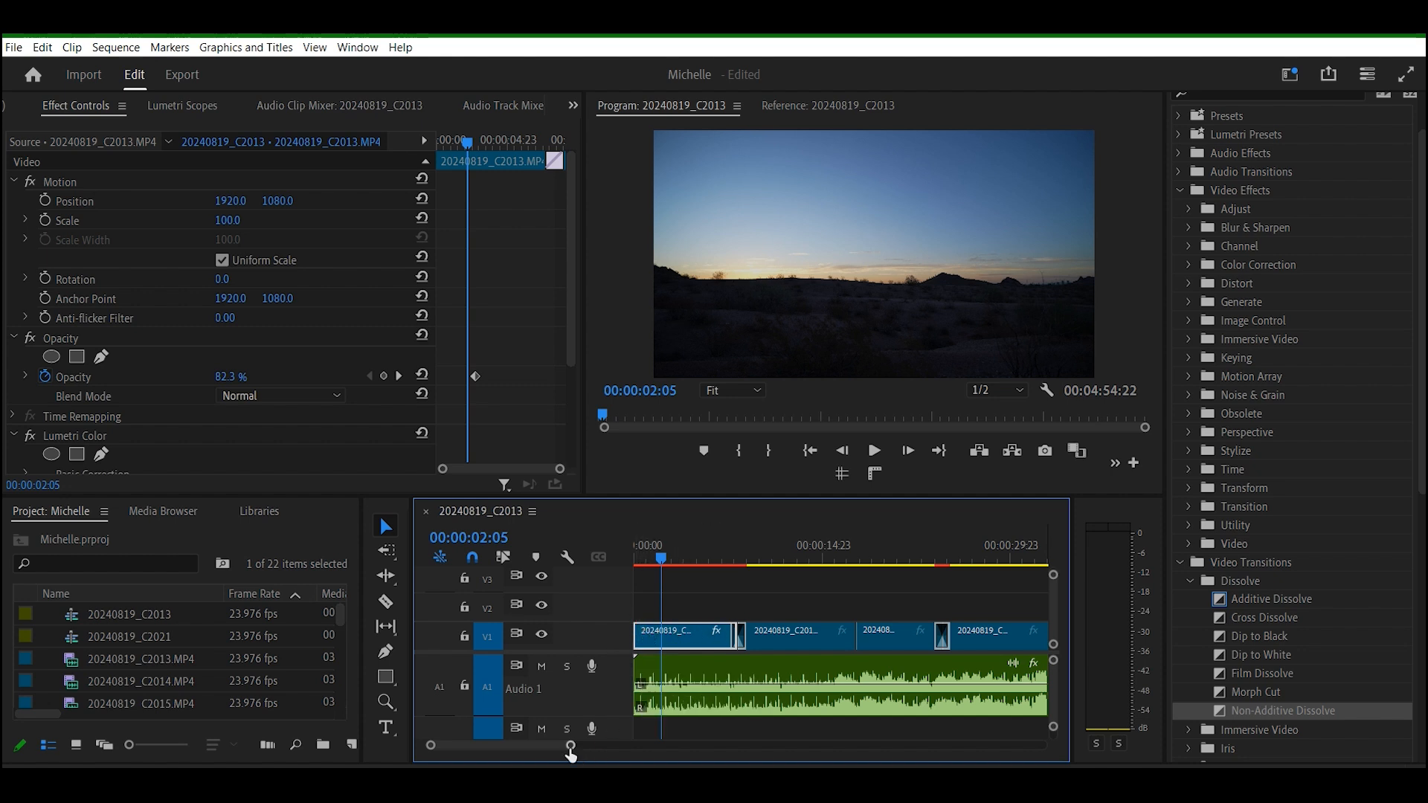
pyautogui.press('space')
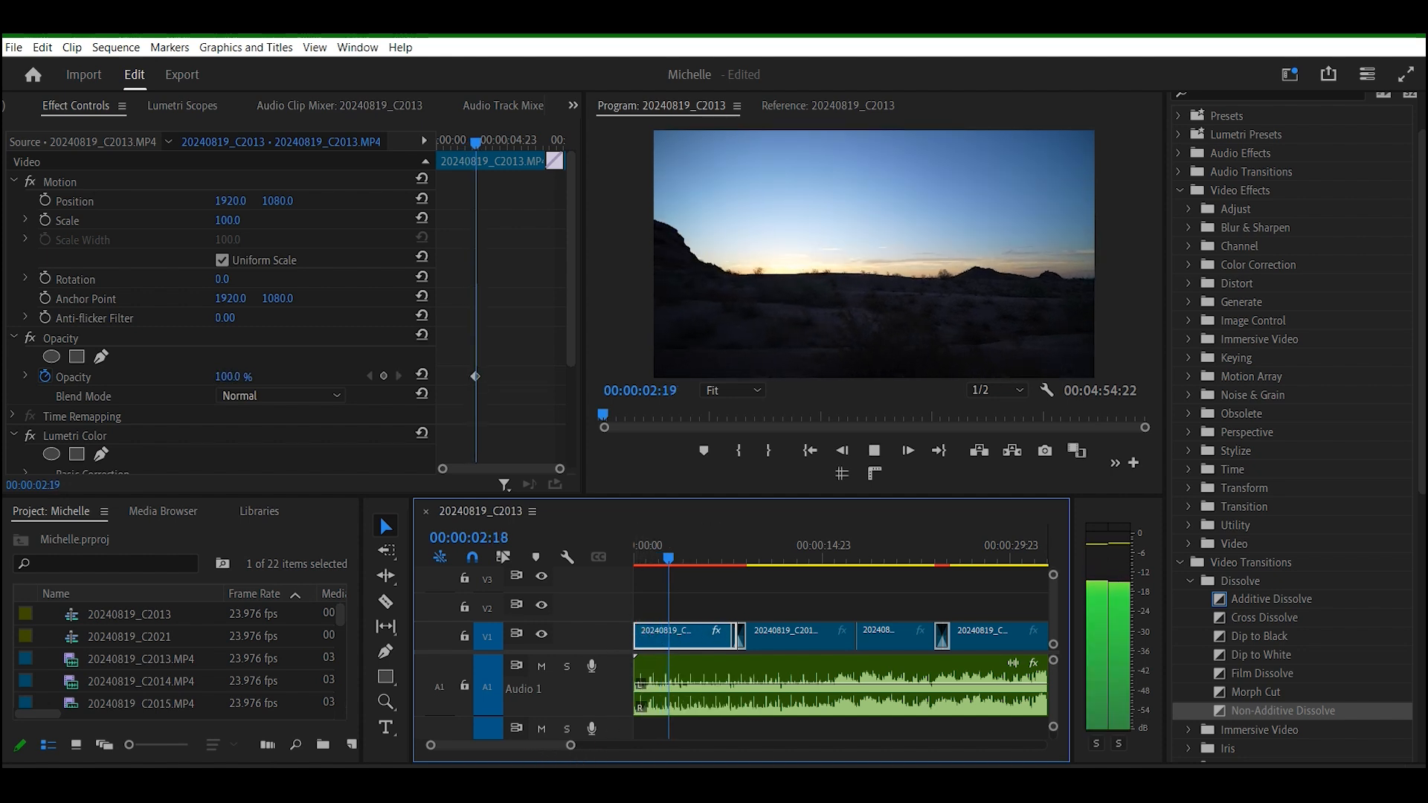